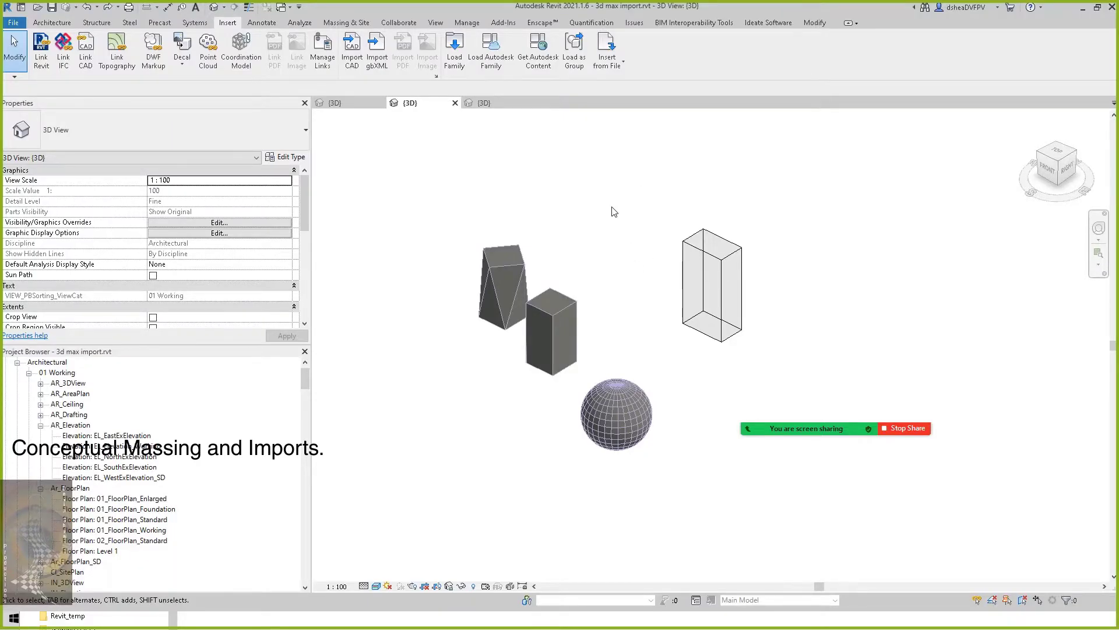
pyautogui.moveTo(612, 228)
pyautogui.mouseDown(button='middle')
pyautogui.moveTo(599, 245)
pyautogui.moveTo(595, 346)
pyautogui.mouseUp(button='middle')
pyautogui.scroll(2, 600, 274)
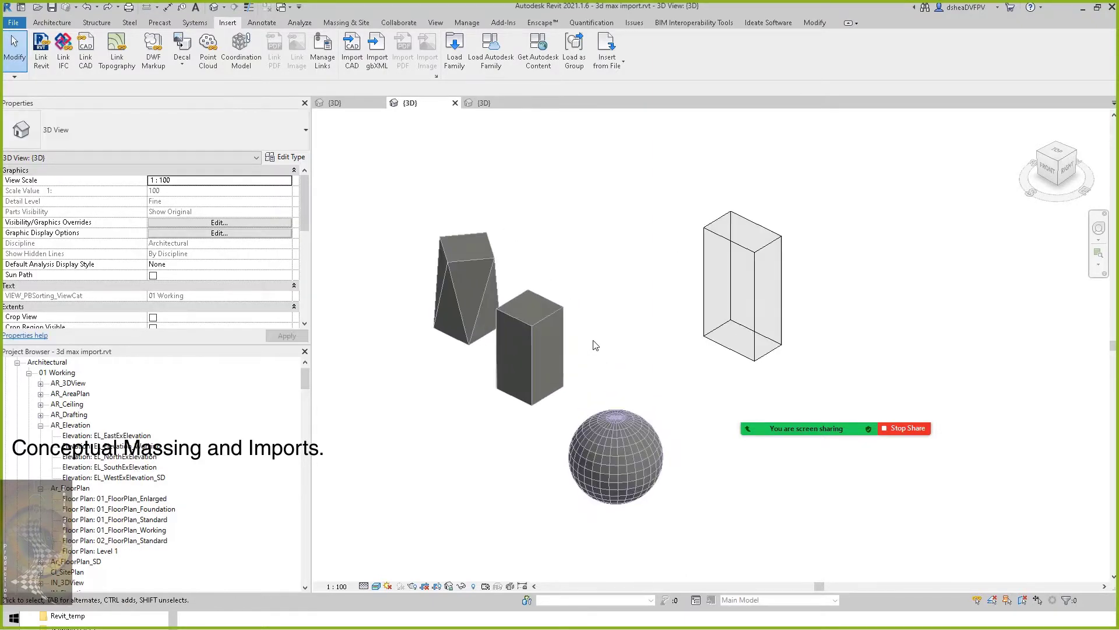
pyautogui.scroll(-1, 601, 337)
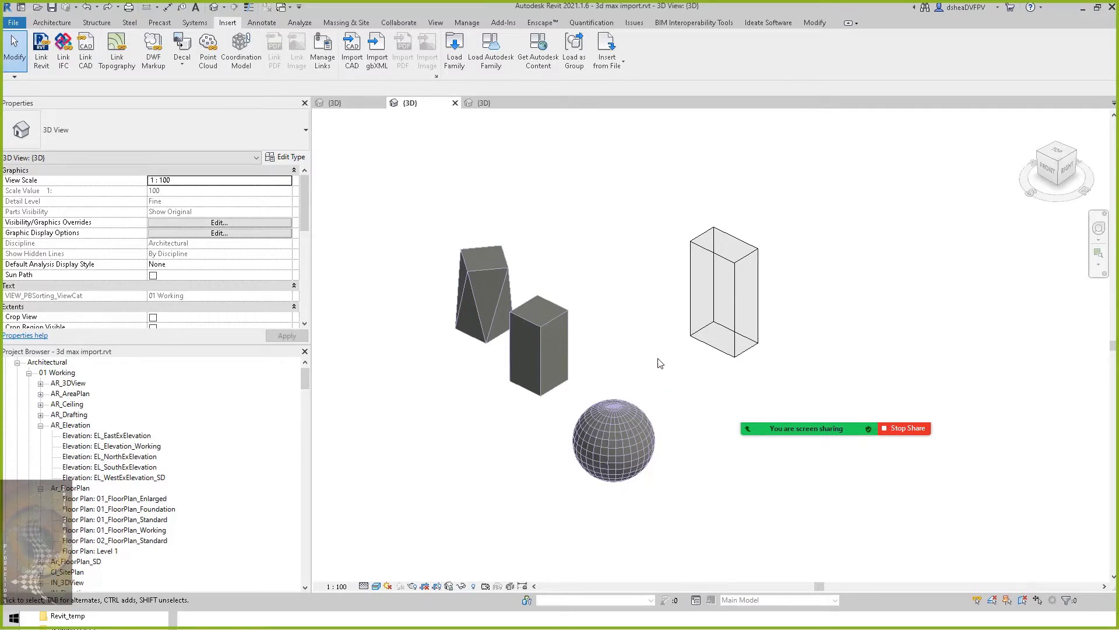
pyautogui.moveTo(658, 360); pyautogui.dragTo(663, 350, button='middle')
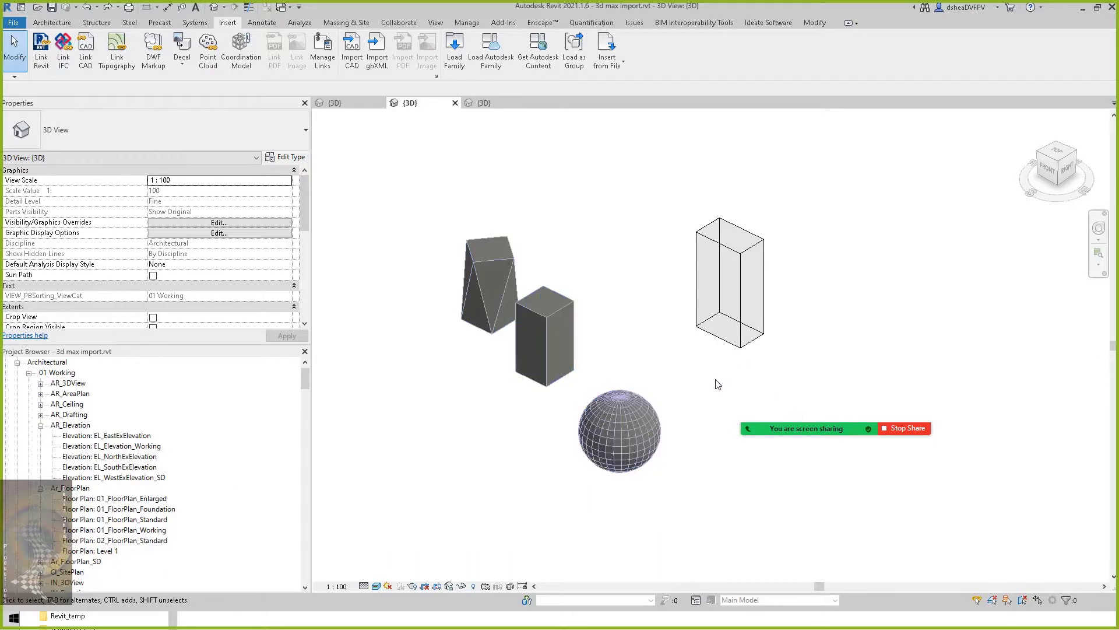
pyautogui.moveTo(718, 386); pyautogui.dragTo(721, 395, button='middle')
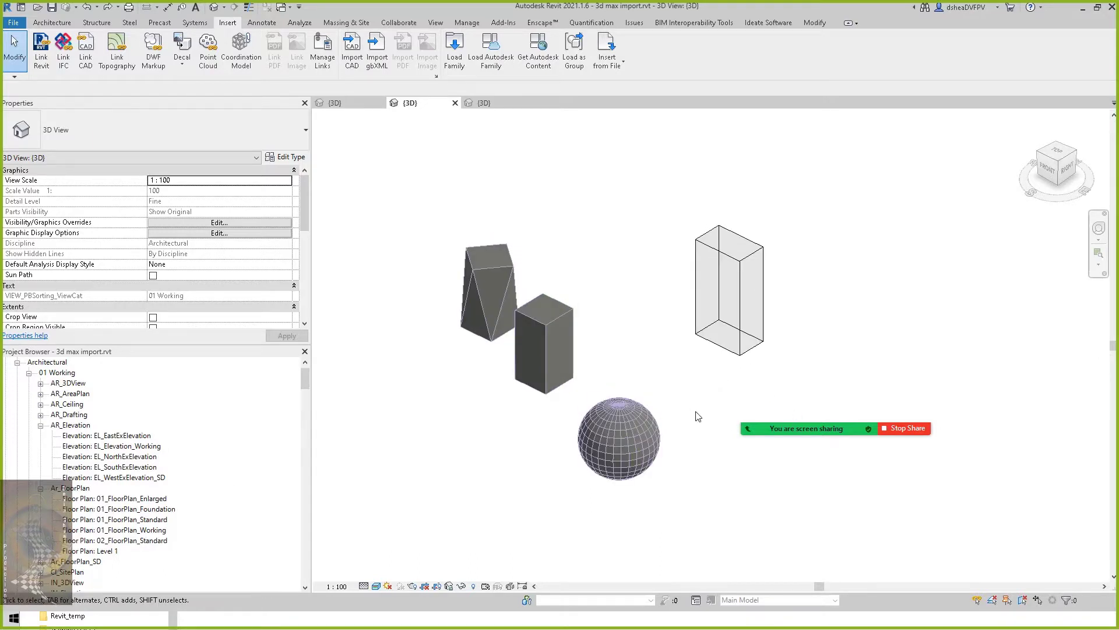
pyautogui.moveTo(698, 416); pyautogui.dragTo(702, 423, button='middle')
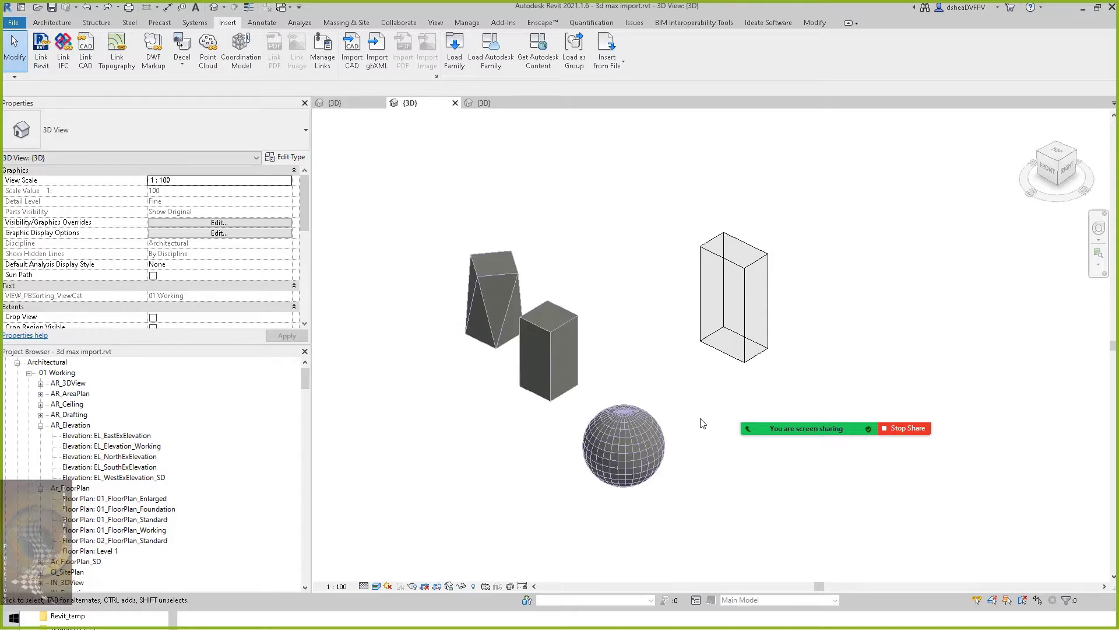
pyautogui.scroll(1, 706, 411)
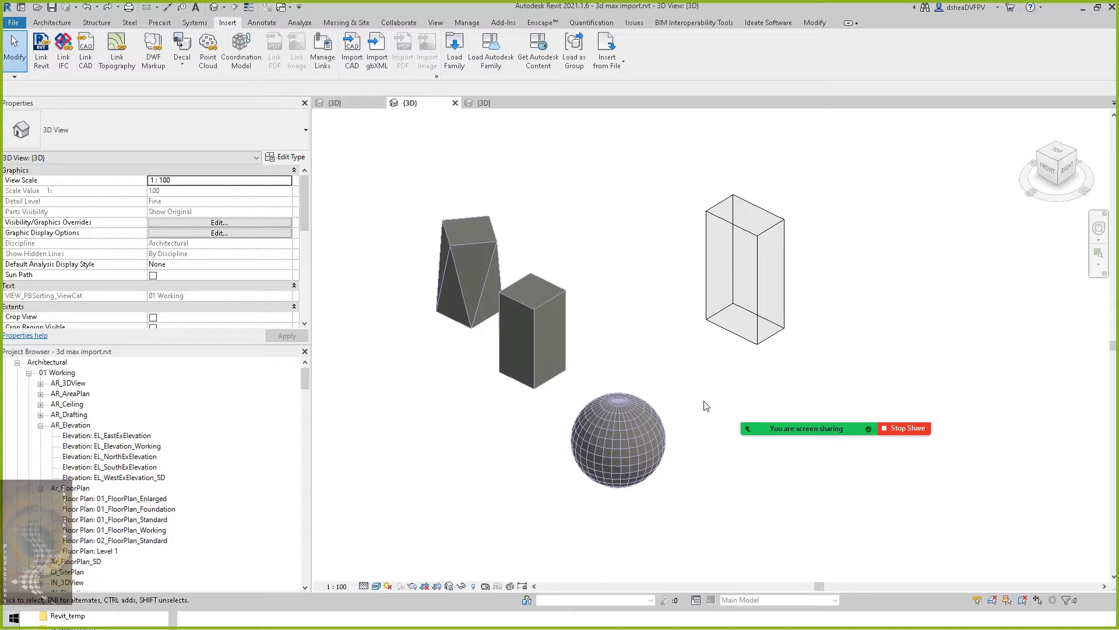
pyautogui.moveTo(707, 406); pyautogui.dragTo(708, 411, button='middle')
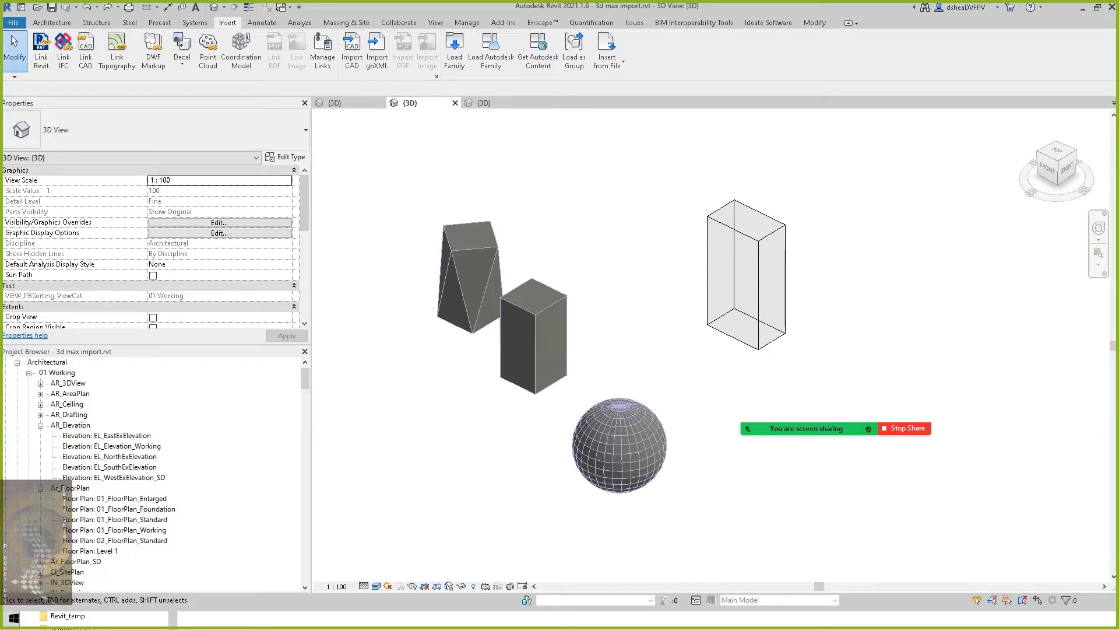
pyautogui.keyDown('shift'); pyautogui.moveTo(623, 326); pyautogui.dragTo(594, 358, button='middle'); pyautogui.keyUp('shift')
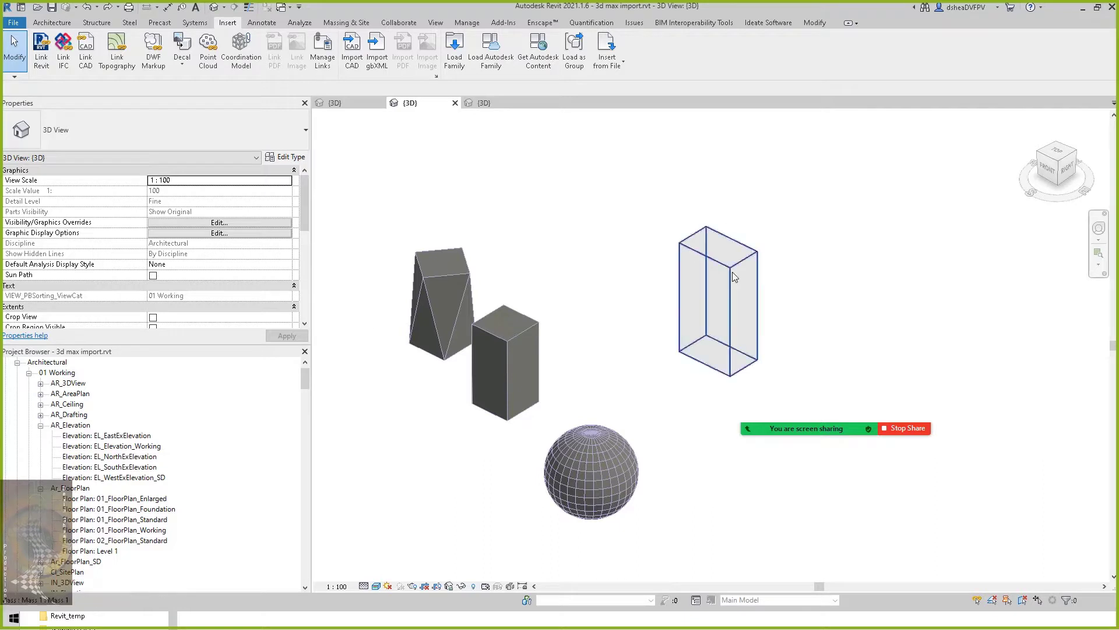
pyautogui.moveTo(650, 311); pyautogui.dragTo(568, 312, button='middle')
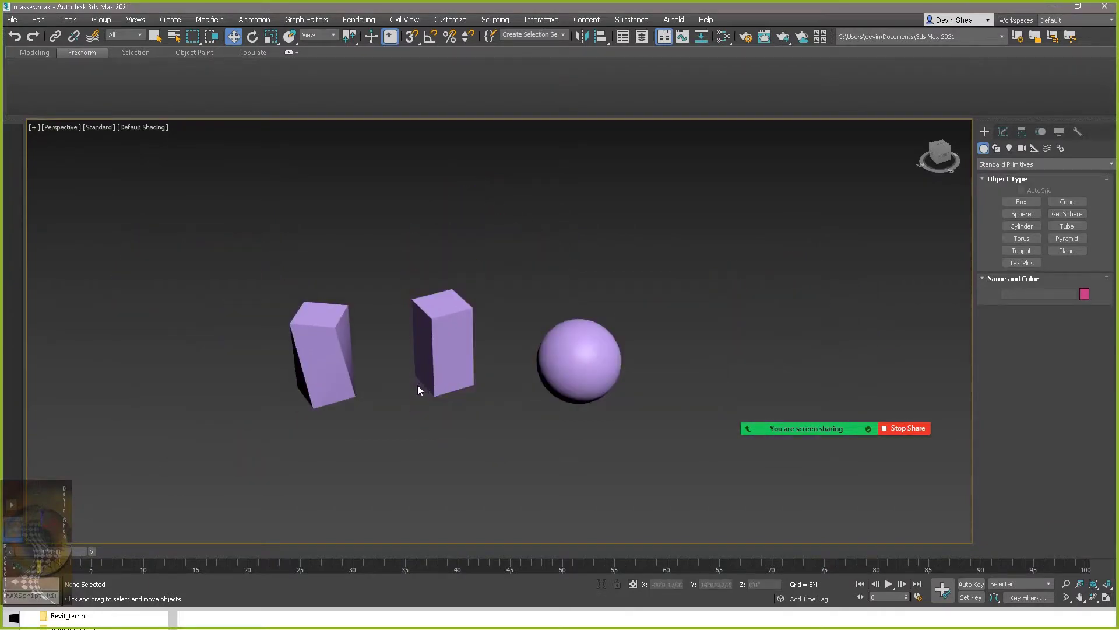
# Orbit, zoom and pan the 3ds Max perspective view around the two purple boxes and sphere.
pyautogui.keyDown('alt'); pyautogui.moveTo(418, 386); pyautogui.dragTo(333, 404, button='middle'); pyautogui.keyUp('alt')
pyautogui.keyDown('alt'); pyautogui.moveTo(363, 440); pyautogui.dragTo(378, 419, button='middle'); pyautogui.keyUp('alt')
pyautogui.scroll(3, 386, 391)
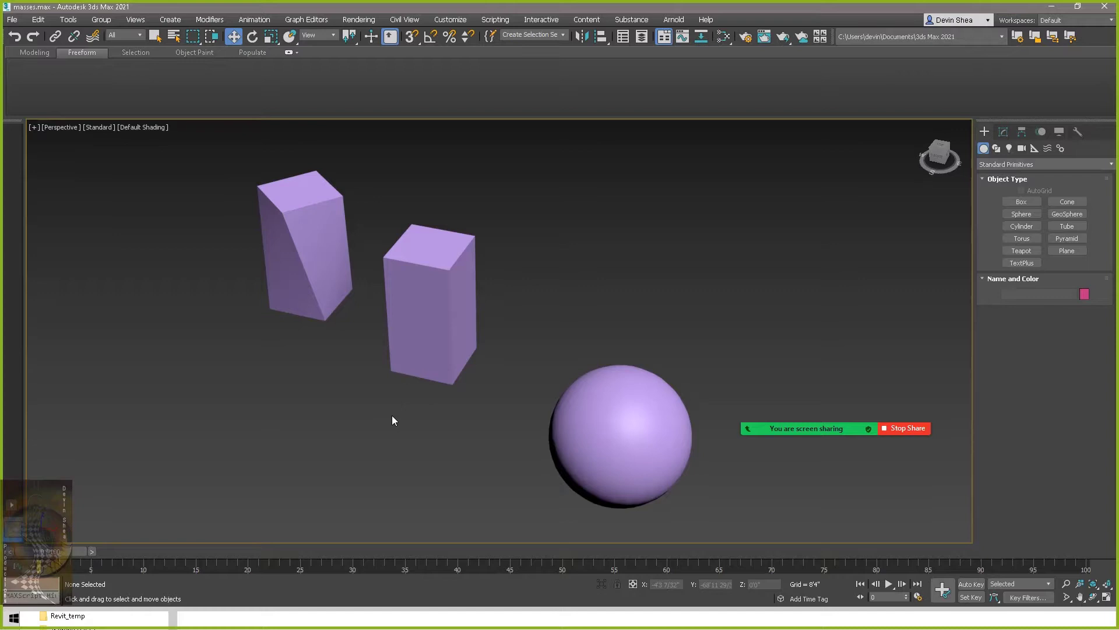
pyautogui.scroll(-3, 393, 417)
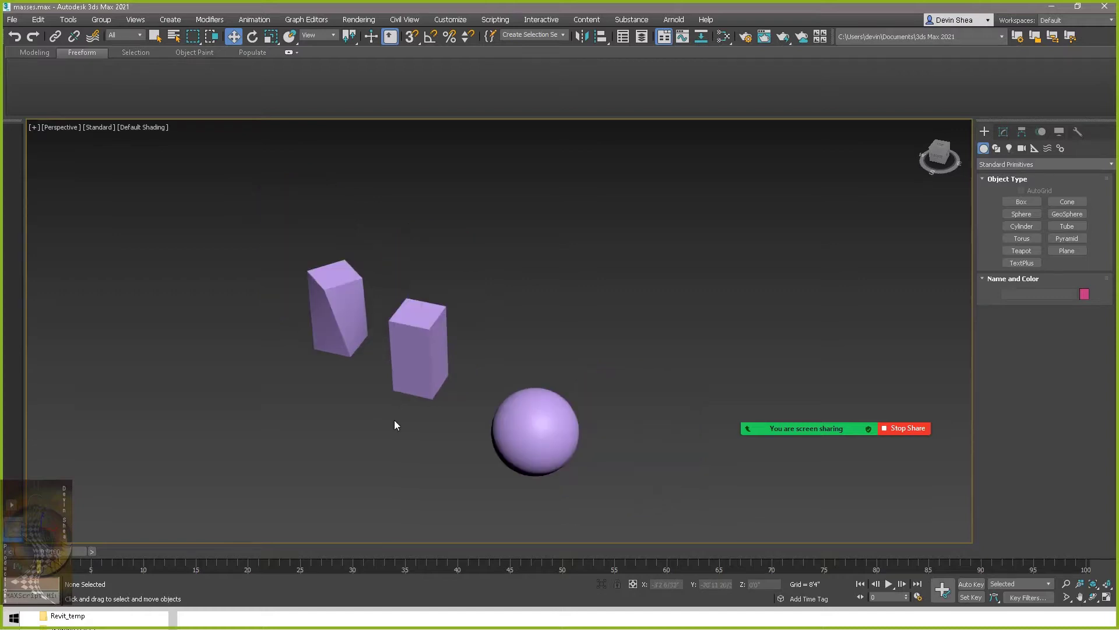
pyautogui.scroll(3, 394, 418)
pyautogui.moveTo(404, 415)
pyautogui.mouseDown(button='middle')
pyautogui.moveTo(425, 437)
pyautogui.moveTo(421, 425)
pyautogui.mouseUp(button='middle')
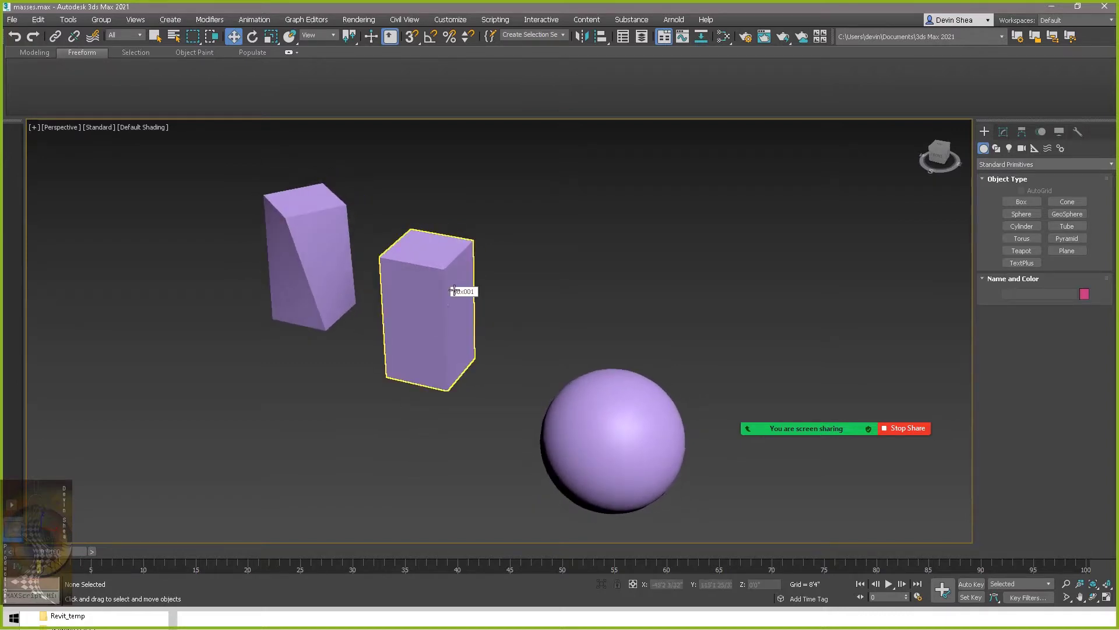
pyautogui.moveTo(450, 292)
pyautogui.keyDown('alt'); pyautogui.mouseDown(button='middle')
pyautogui.moveTo(558, 272)
pyautogui.moveTo(470, 287)
pyautogui.mouseUp(button='middle'); pyautogui.keyUp('alt')
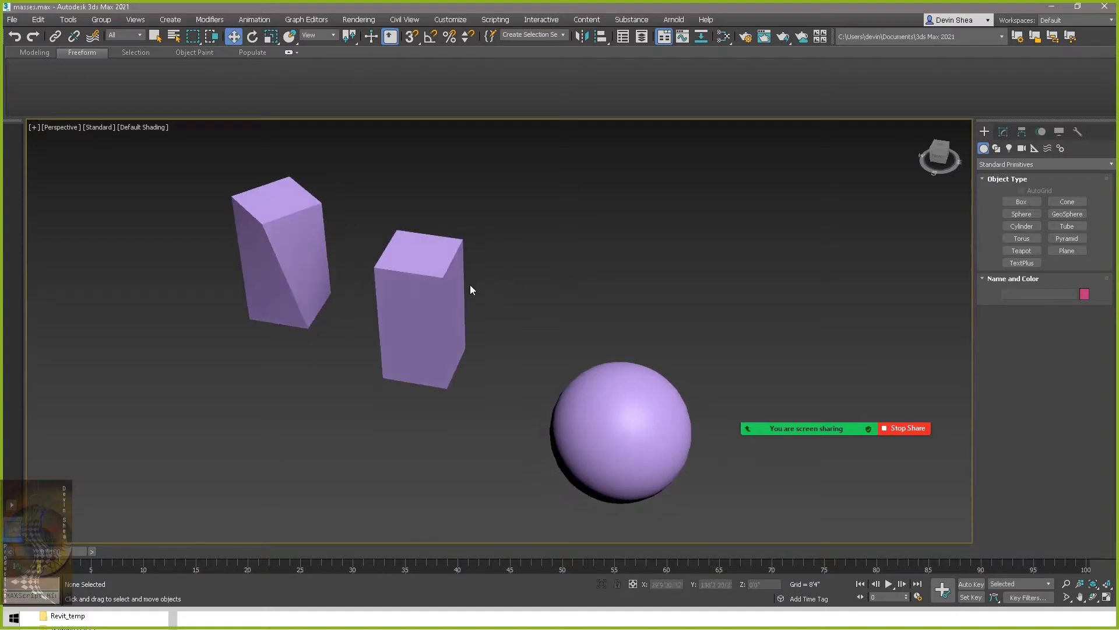
# Briefly open and dismiss the File menu, then re-frame the view on the masses.
pyautogui.click(20, 19)
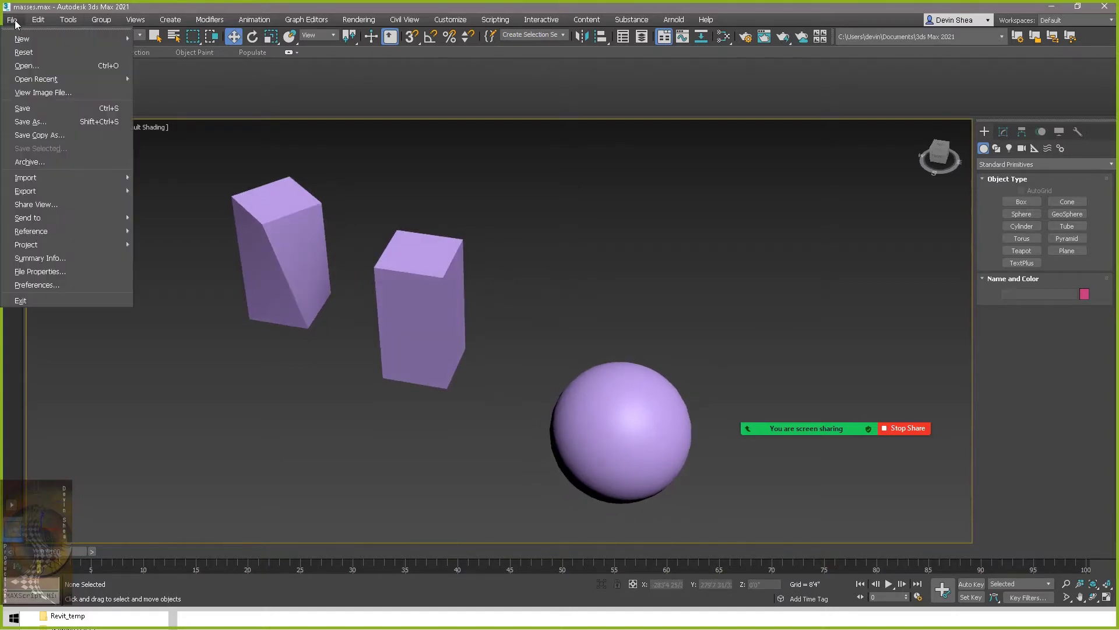
pyautogui.click(377, 16)
pyautogui.click(379, 16)
pyautogui.keyDown('alt'); pyautogui.moveTo(507, 227); pyautogui.dragTo(522, 318, button='middle'); pyautogui.keyUp('alt')
pyautogui.scroll(4, 512, 334)
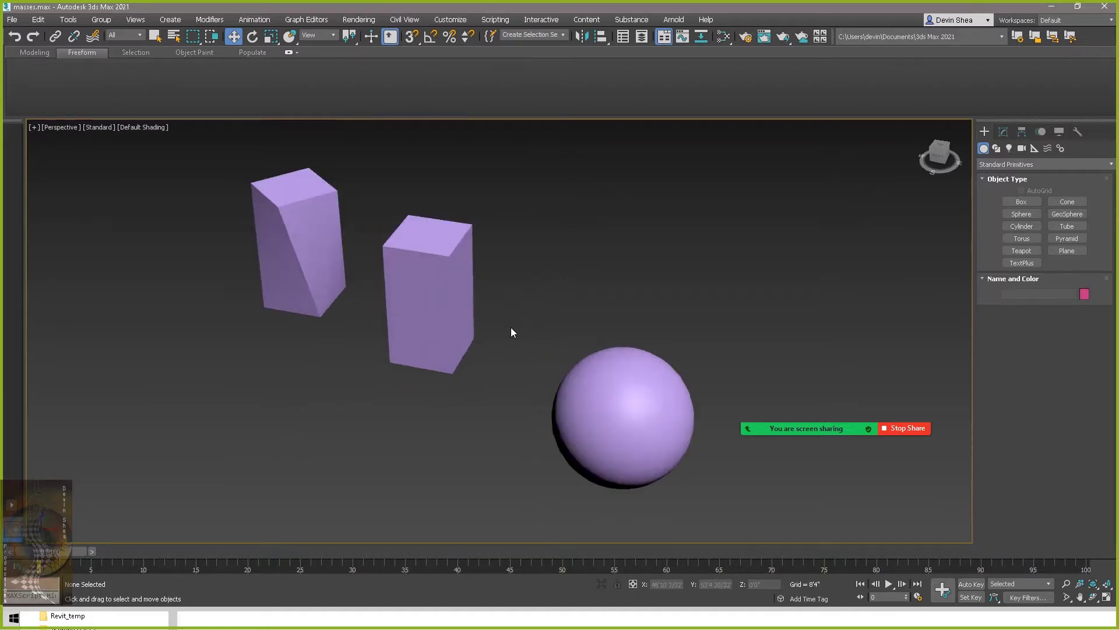
pyautogui.keyDown('alt'); pyautogui.moveTo(513, 346); pyautogui.dragTo(519, 337, button='middle'); pyautogui.keyUp('alt')
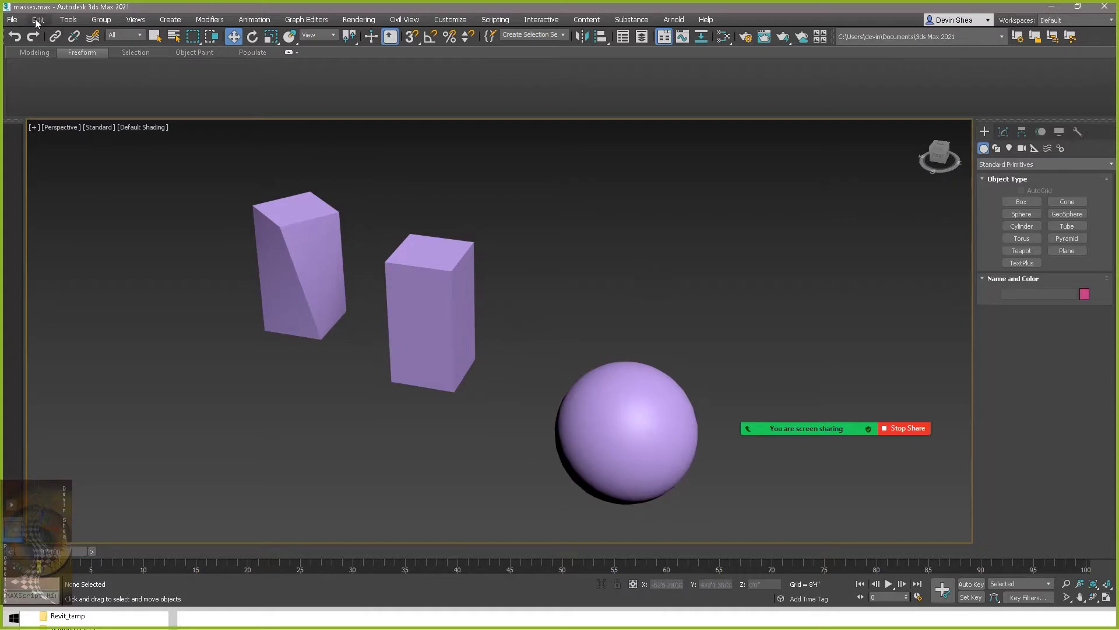
# Open File > Export > Export..., review the Save as type formats, and cancel without exporting.
pyautogui.click(13, 20)
pyautogui.moveTo(73, 191)
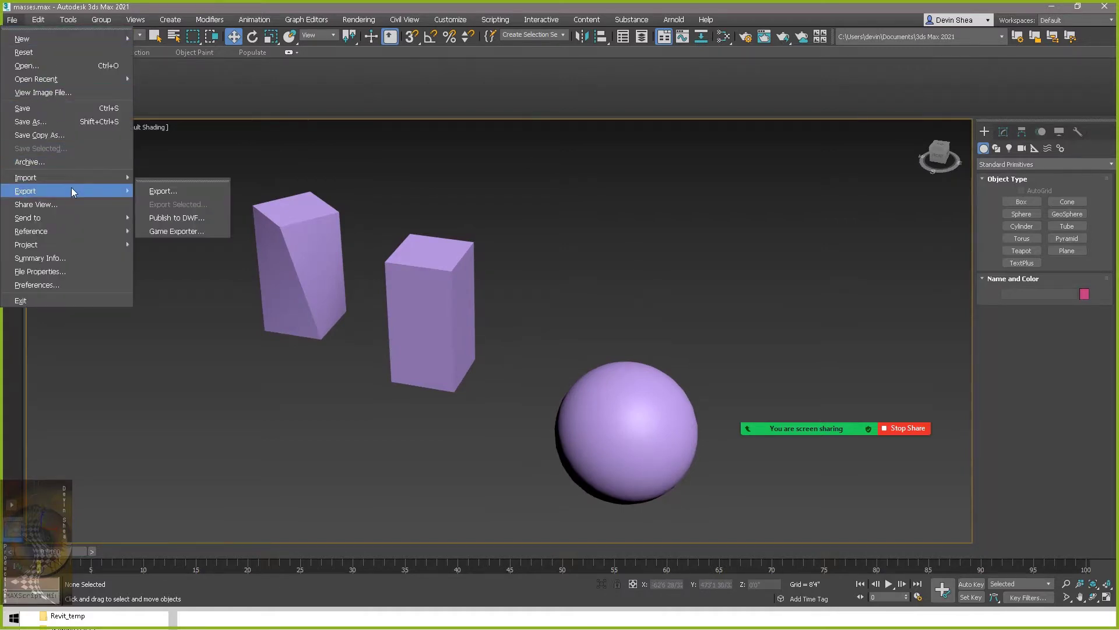
pyautogui.click(178, 192)
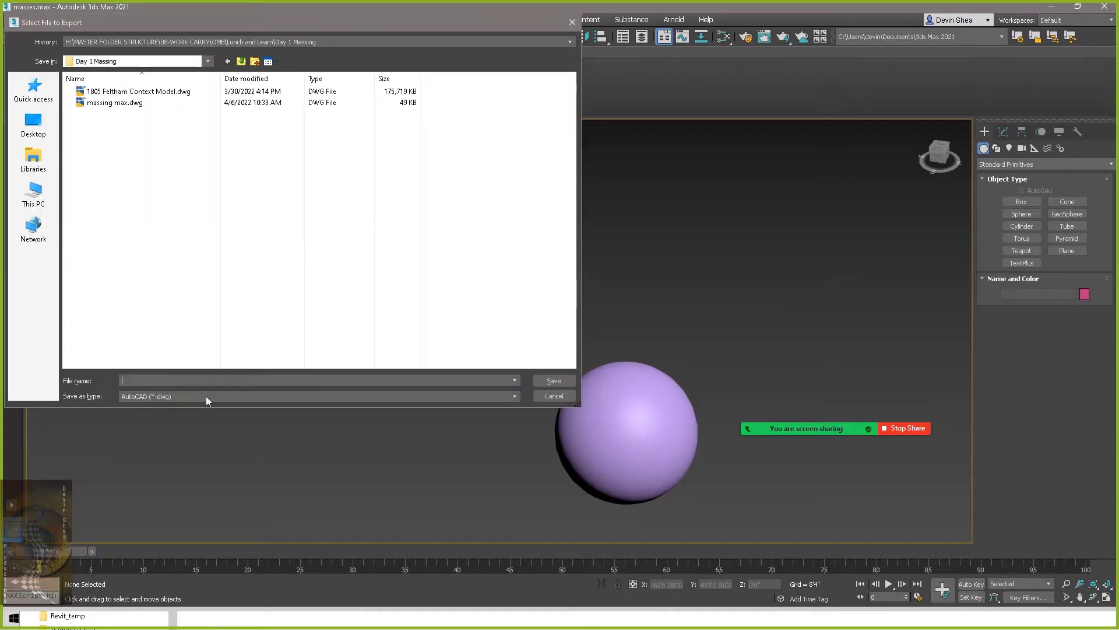
pyautogui.click(205, 396)
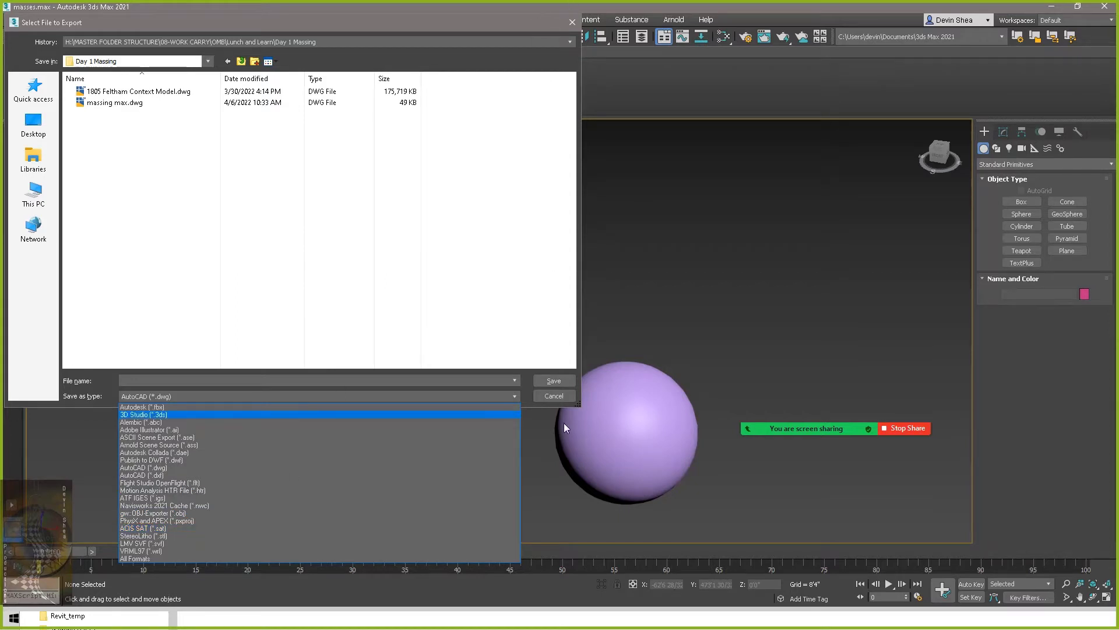
pyautogui.click(547, 396)
pyautogui.click(547, 395)
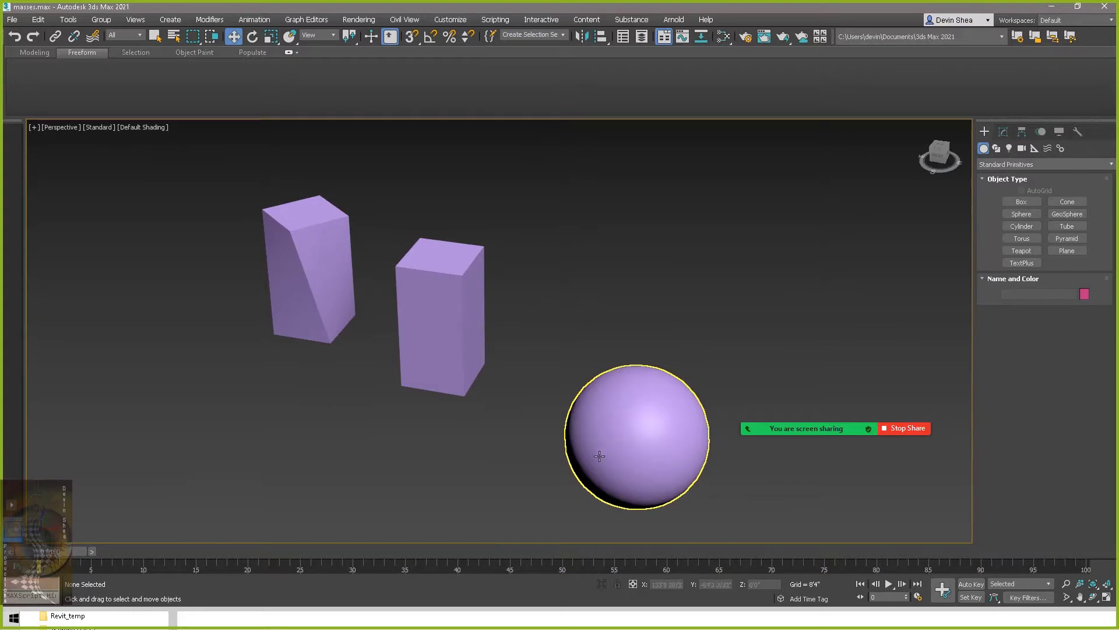
# Nudge the view of the masses upward, then minimise 3ds Max to return to Revit.
pyautogui.keyDown('alt'); pyautogui.moveTo(518, 447); pyautogui.dragTo(505, 423, button='middle'); pyautogui.keyUp('alt')
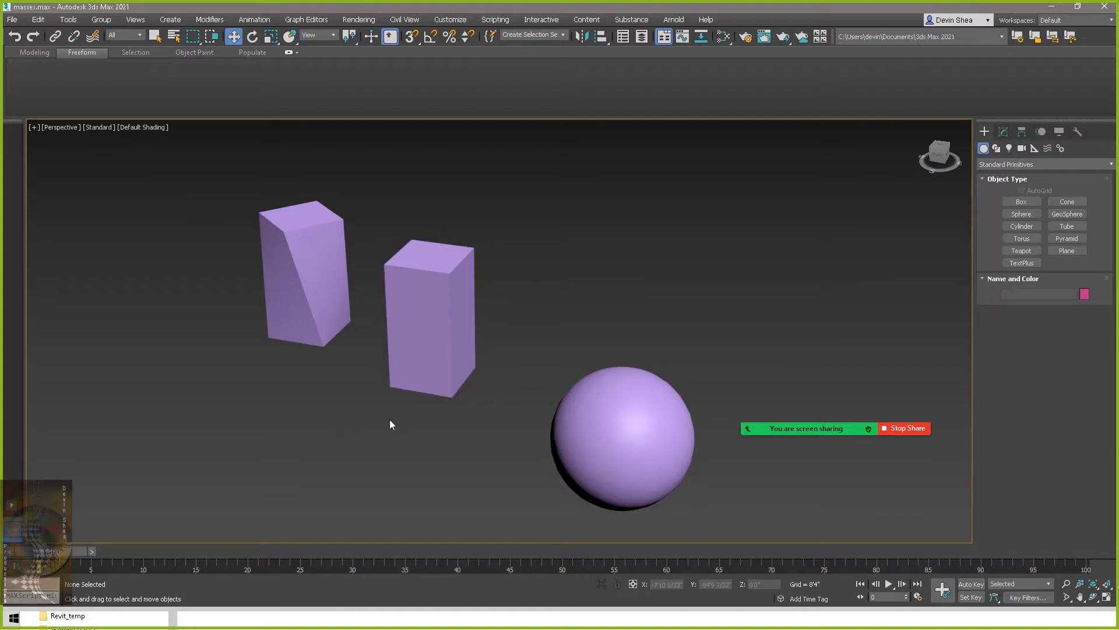
pyautogui.moveTo(389, 420); pyautogui.dragTo(387, 400, button='middle')
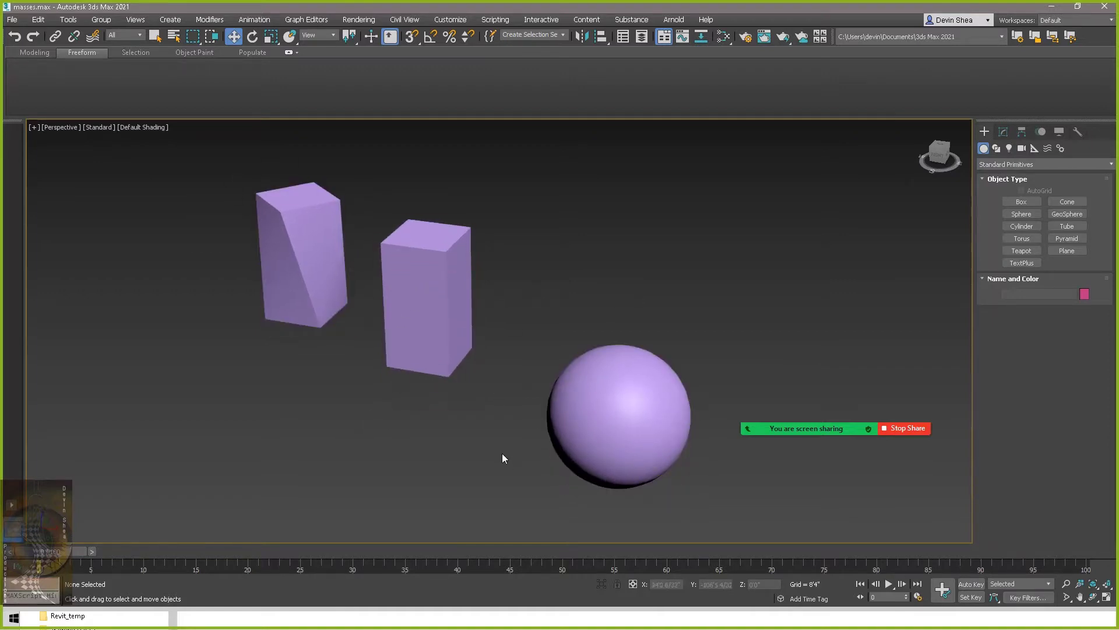
pyautogui.moveTo(502, 453); pyautogui.dragTo(513, 421, button='middle')
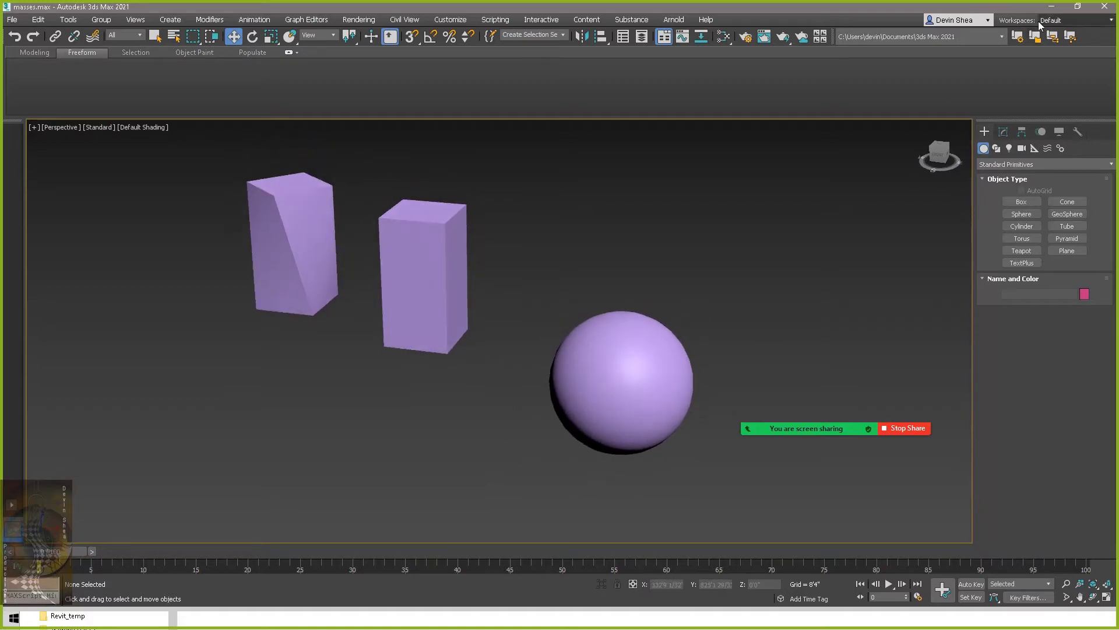
pyautogui.click(1052, 6)
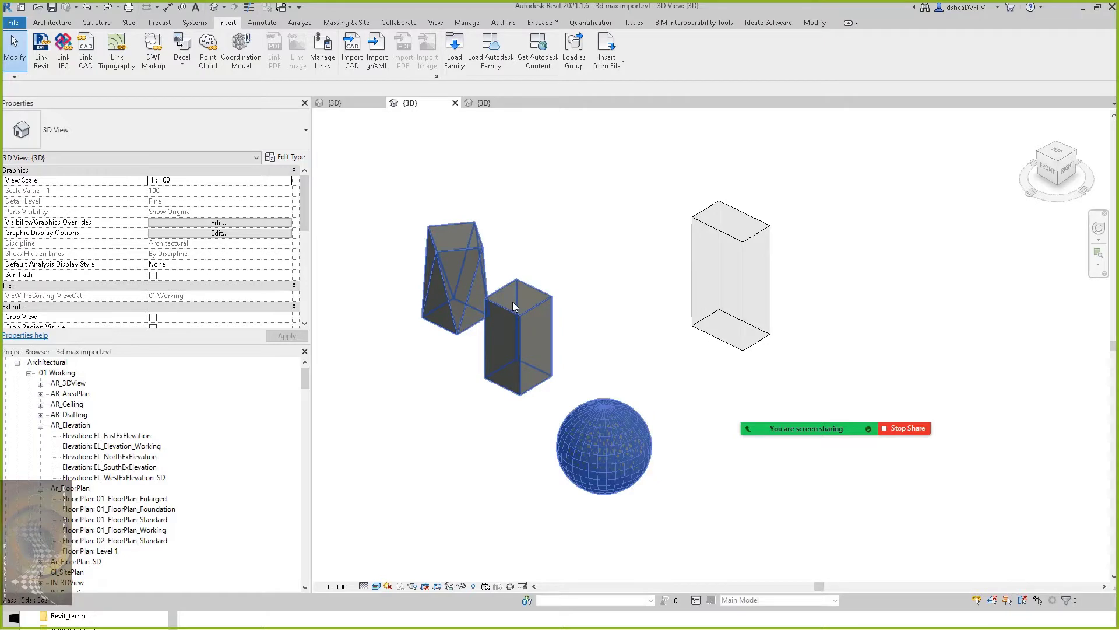
# Start Import CAD and browse This PC to the MASTER FOLDER STRUCTURE > 08-WORK CARRY folder.
pyautogui.moveTo(682, 372); pyautogui.dragTo(661, 370, button='middle')
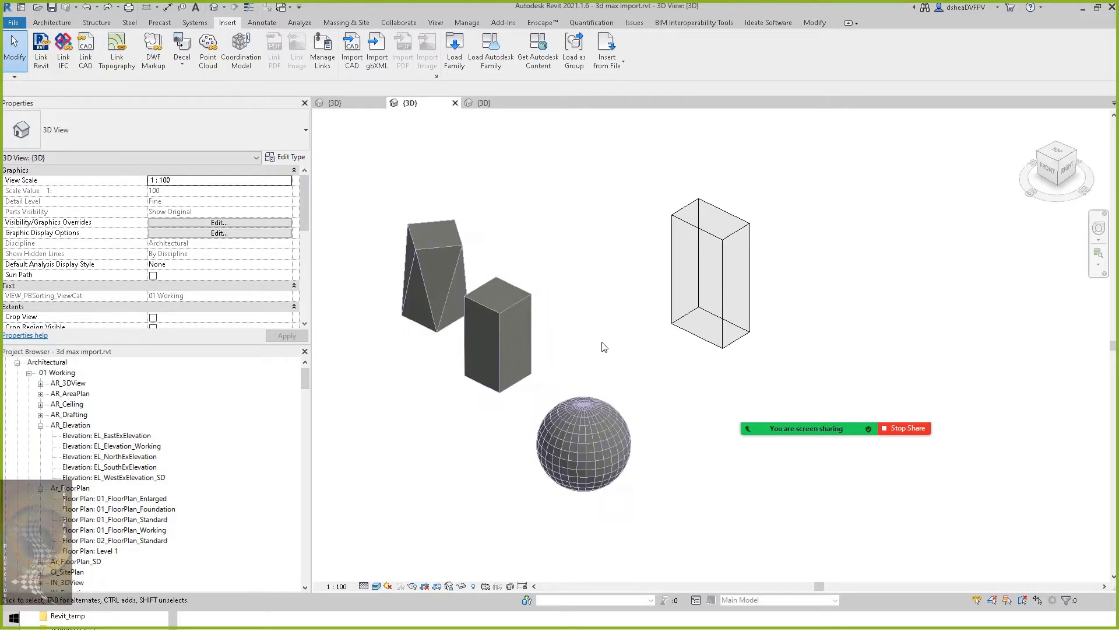
pyautogui.click(352, 53)
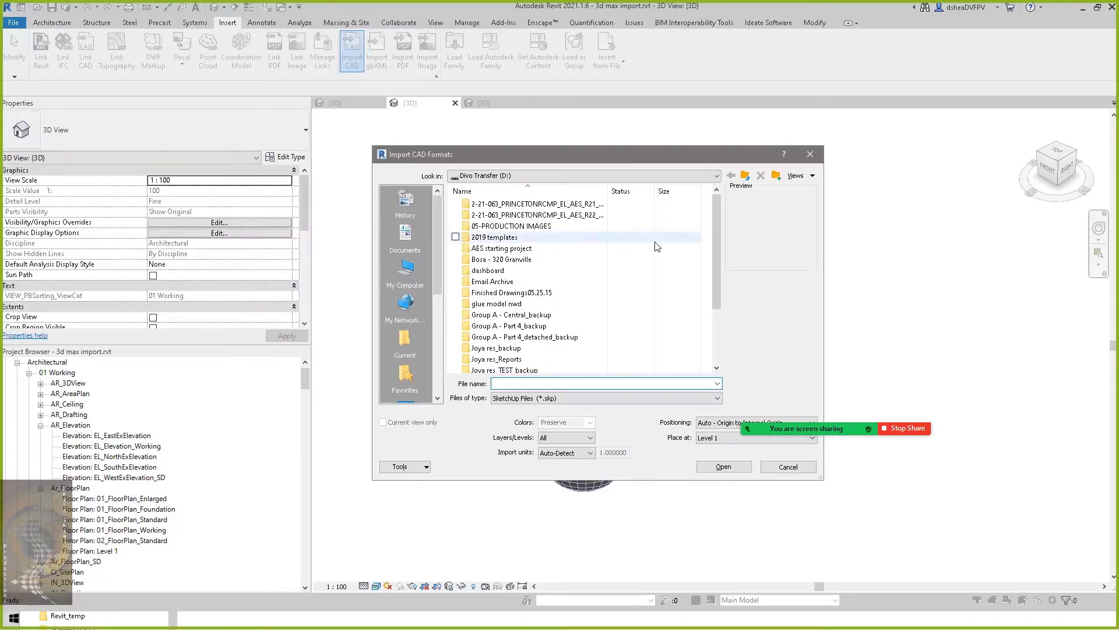
pyautogui.scroll(-1, 429, 254)
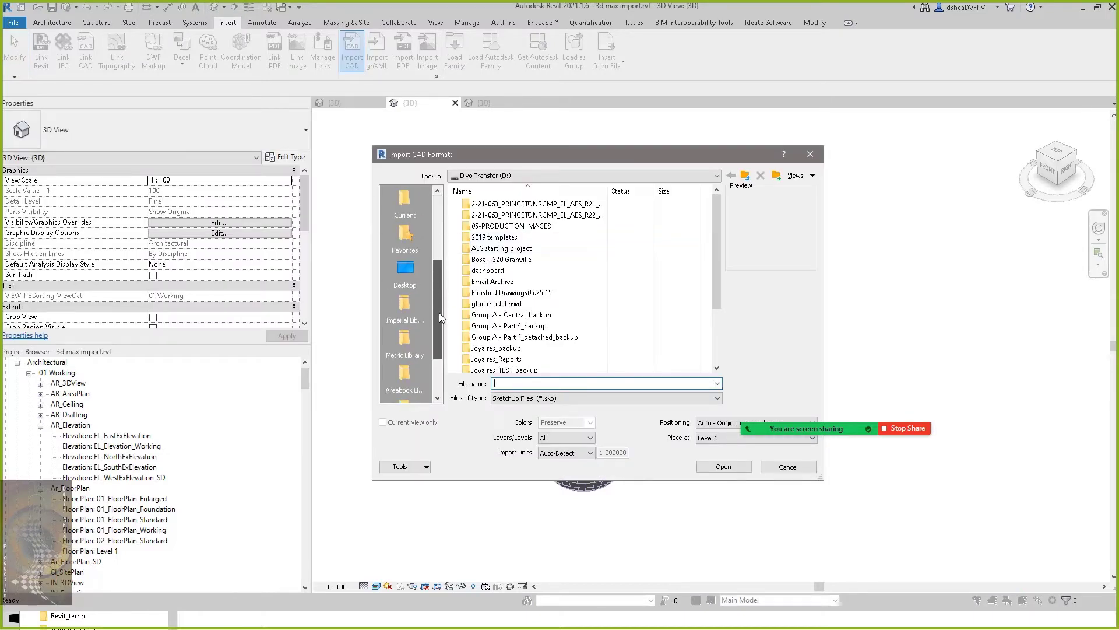
pyautogui.click(402, 244)
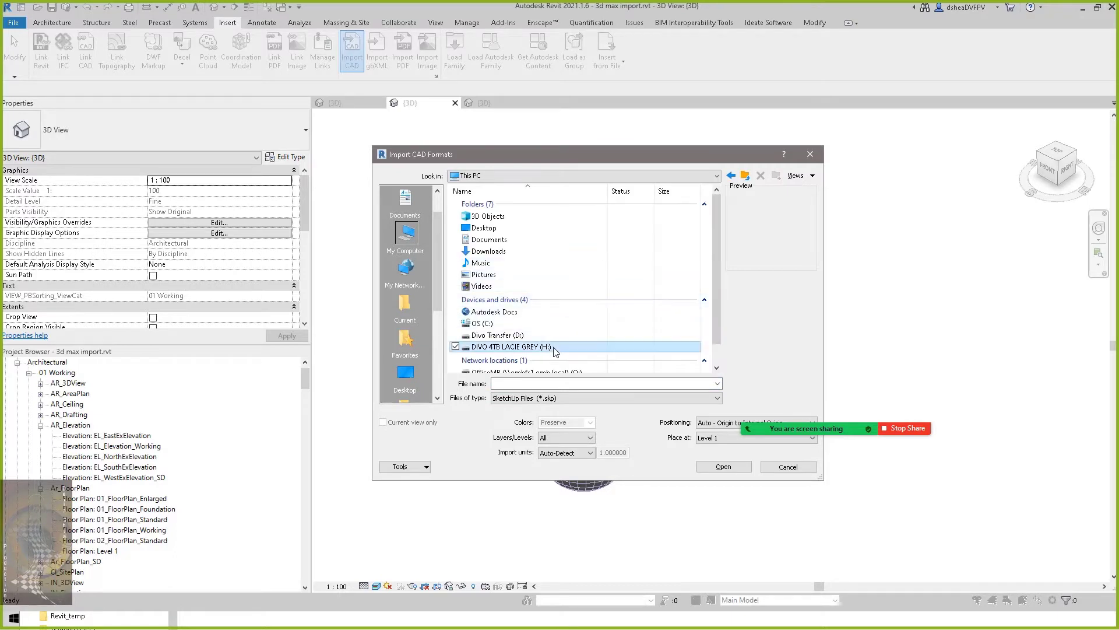
pyautogui.doubleClick(525, 346)
pyautogui.doubleClick(529, 215)
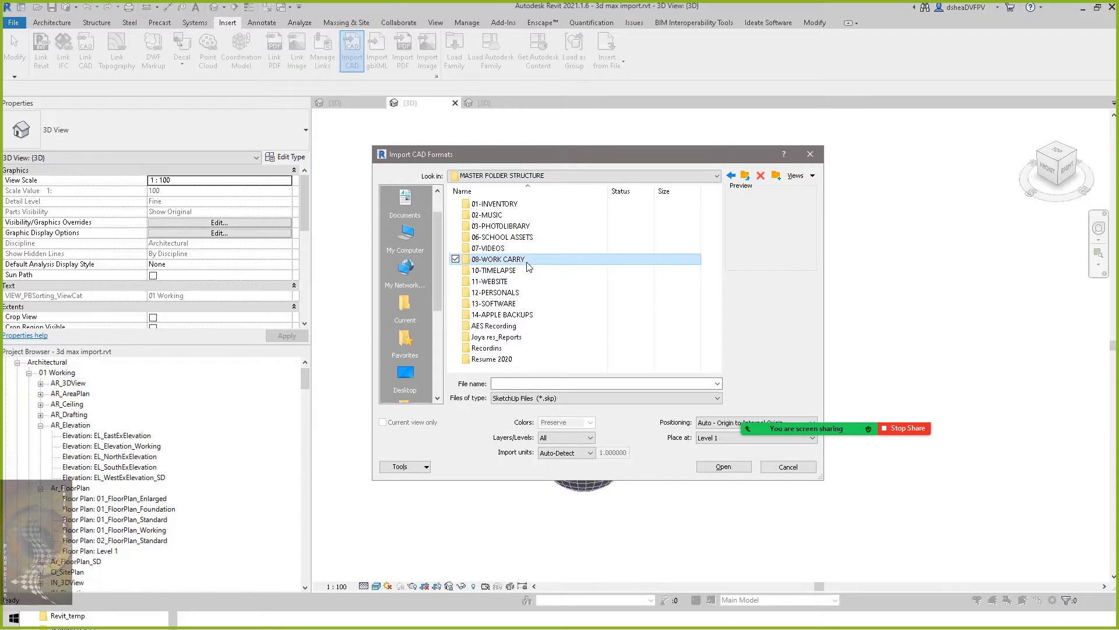
pyautogui.doubleClick(526, 259)
# Continue through OMB > Lunch and Learn into the Day 1 Massing folder.
pyautogui.scroll(-5, 548, 303)
pyautogui.doubleClick(548, 303)
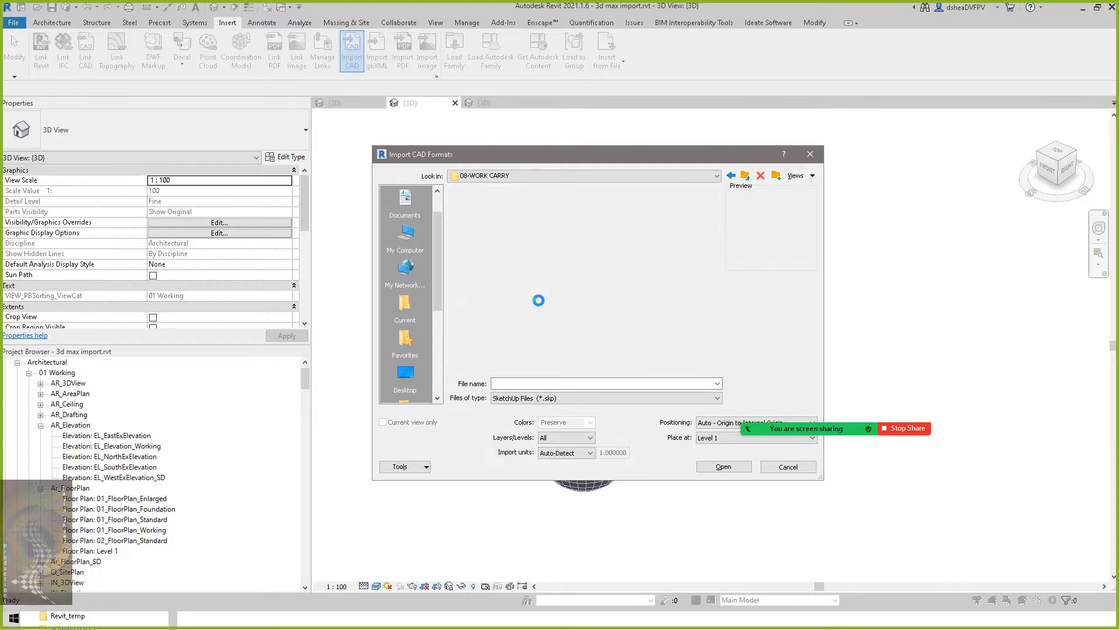
pyautogui.scroll(-2, 546, 268)
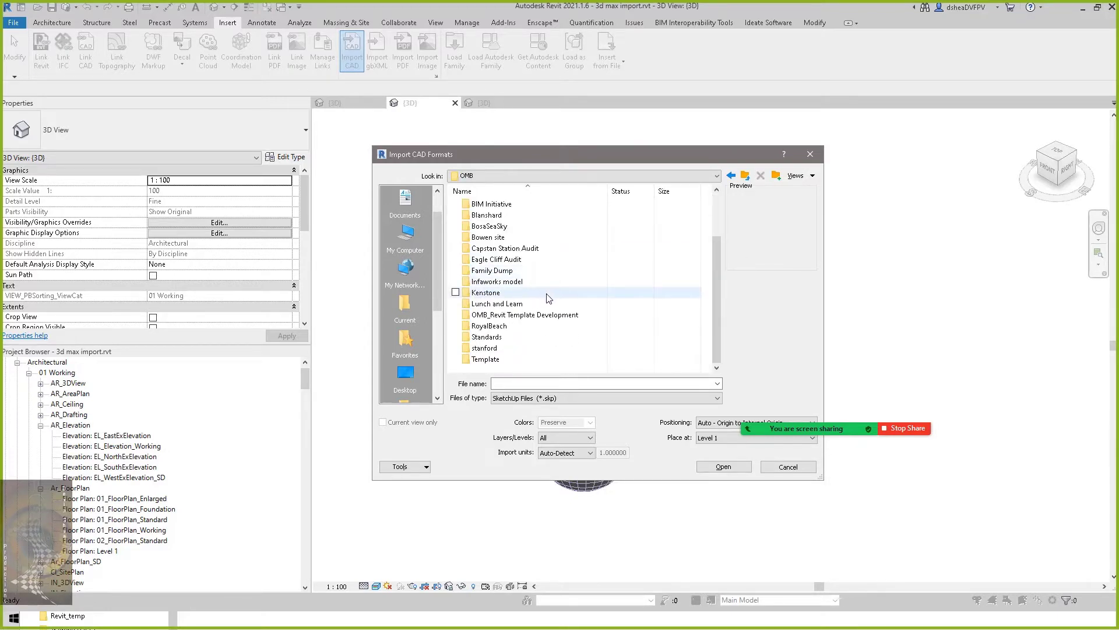
pyautogui.scroll(2, 561, 314)
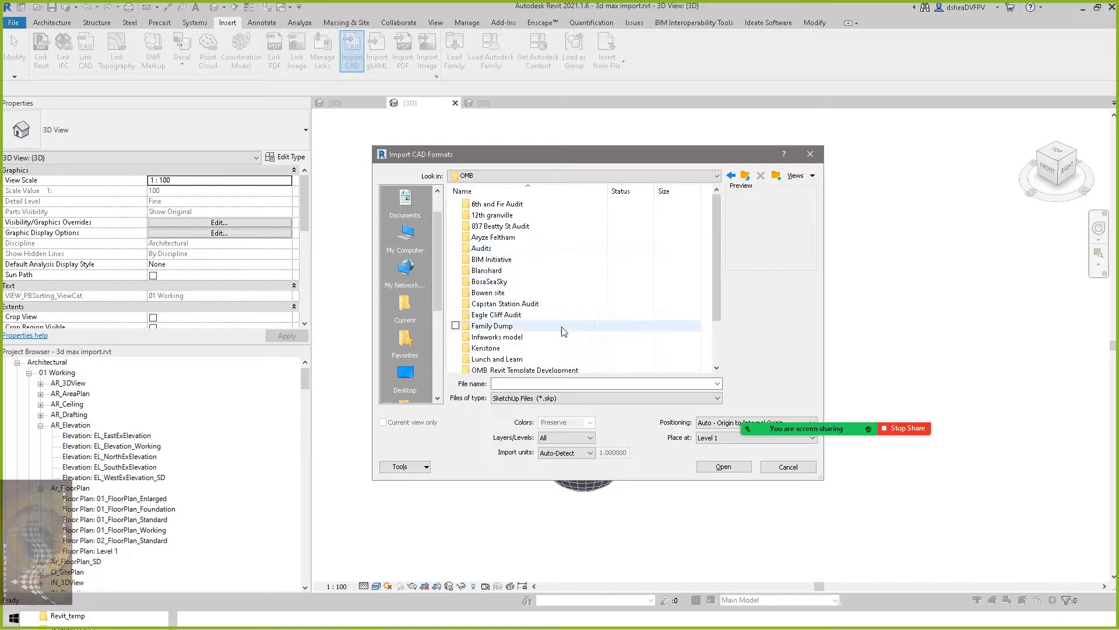
pyautogui.doubleClick(551, 359)
pyautogui.doubleClick(500, 204)
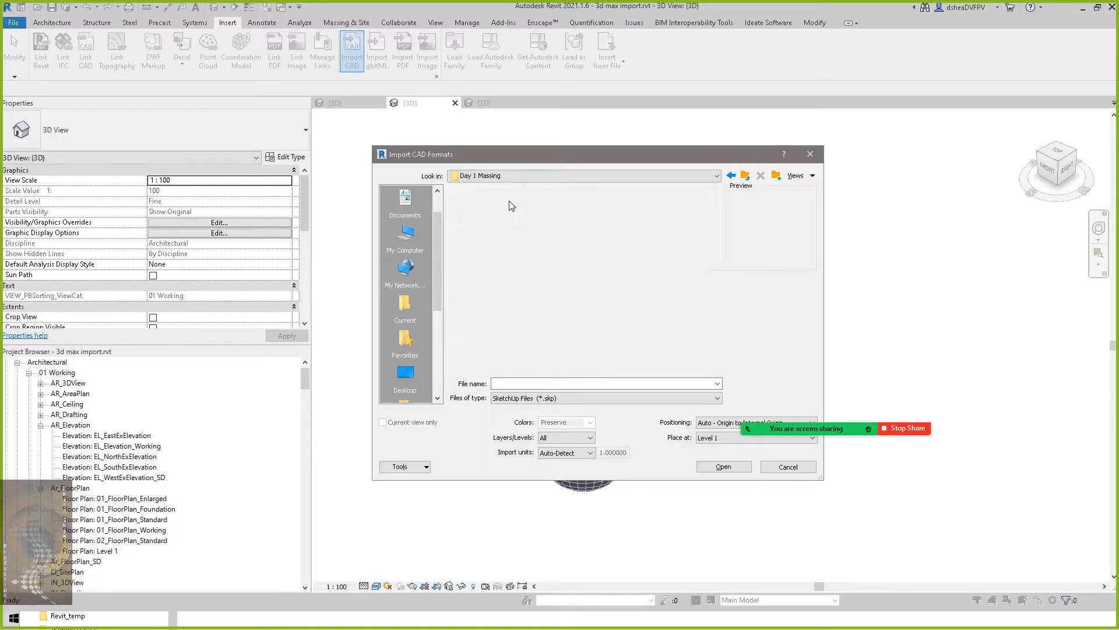
# Filter the file list to DWG and import massing max.dwg.
pyautogui.click(537, 398)
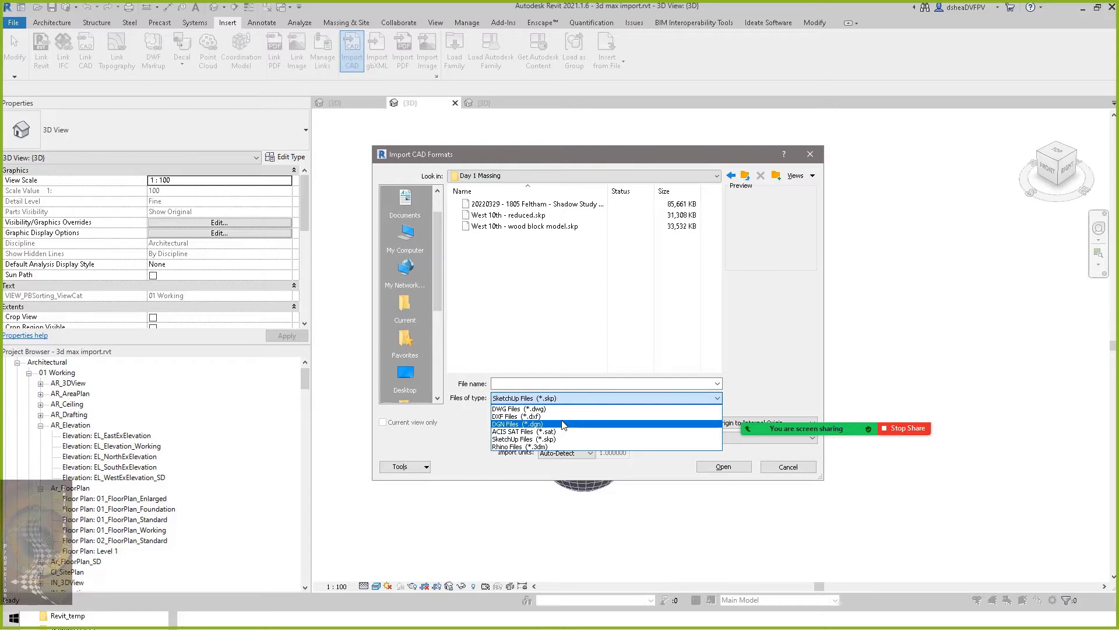
pyautogui.click(525, 409)
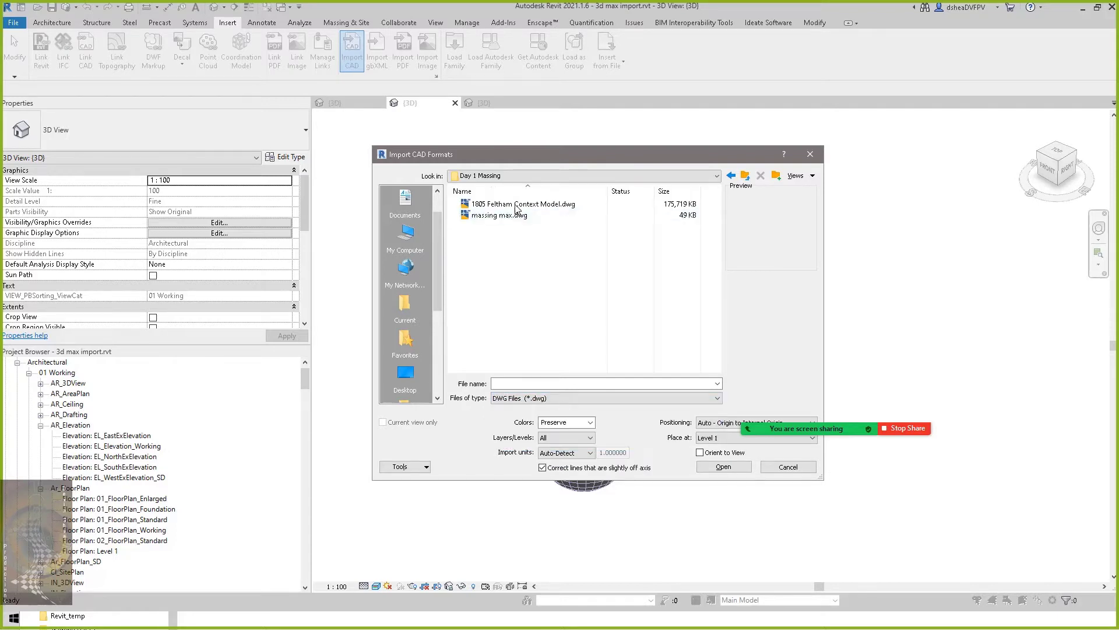
pyautogui.click(502, 218)
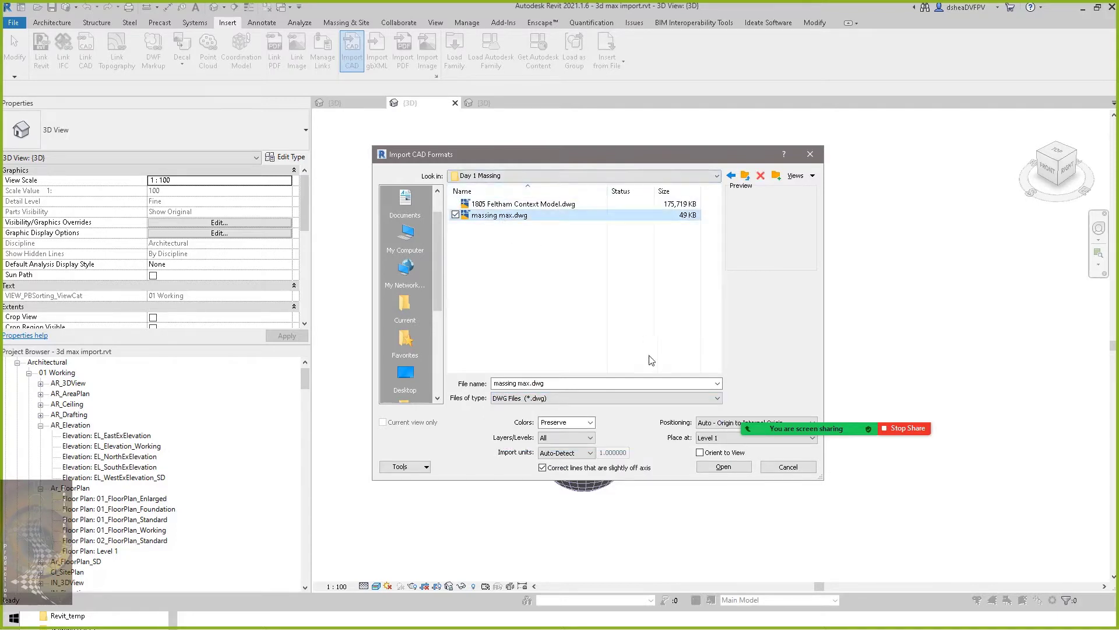
pyautogui.click(723, 466)
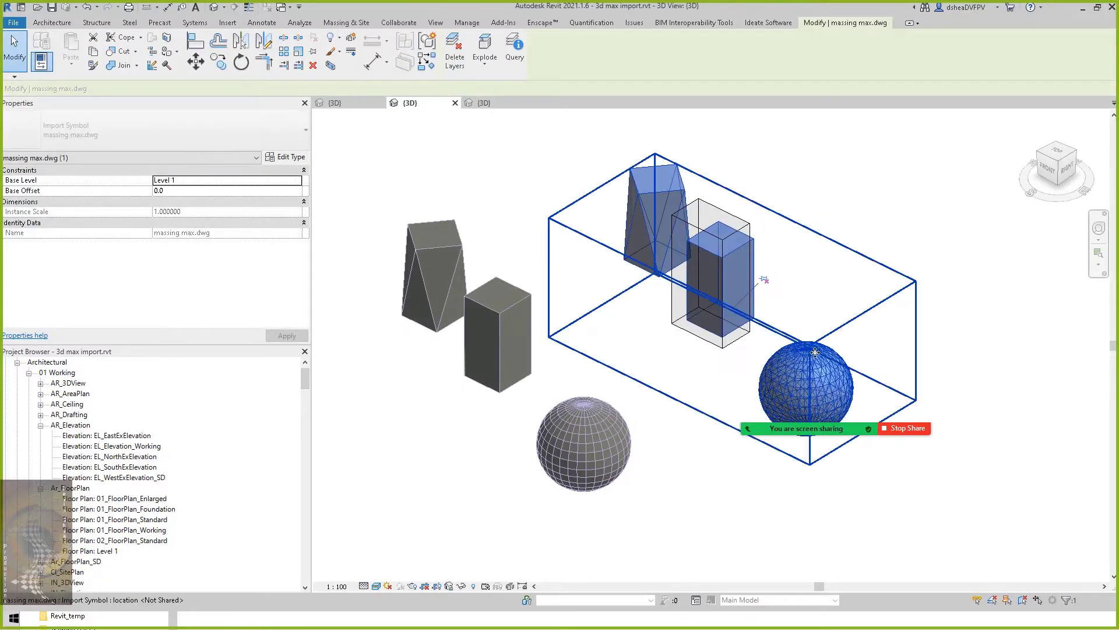
# Drag the imported massing up and to the right, then deselect it and pan the view.
pyautogui.moveTo(762, 281); pyautogui.dragTo(940, 360)
pyautogui.scroll(6, 940, 359)
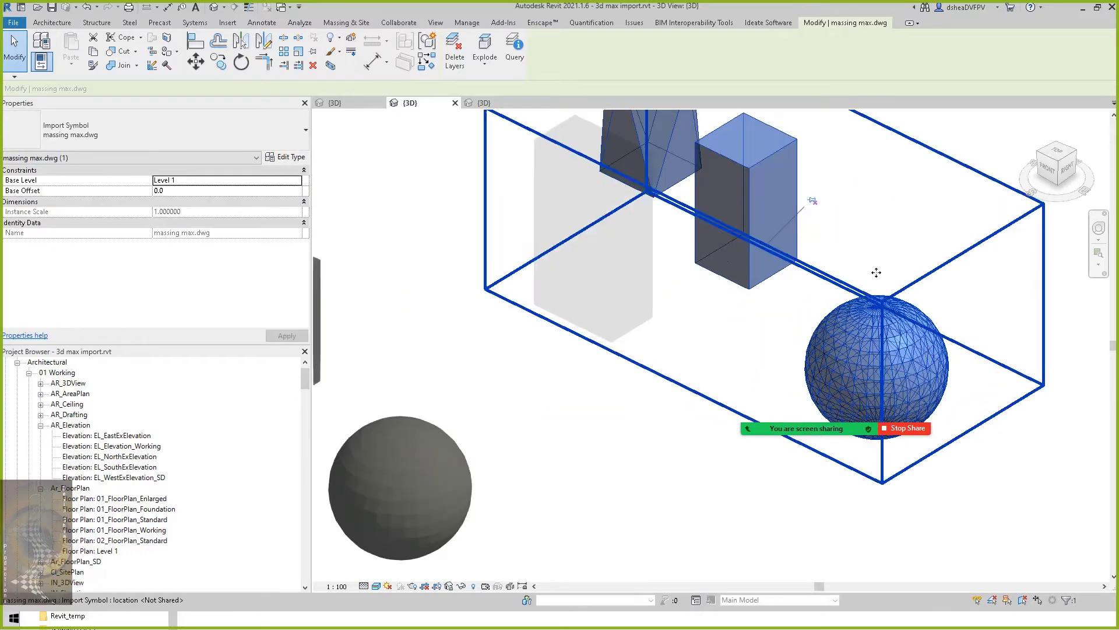
pyautogui.scroll(-8, 712, 209)
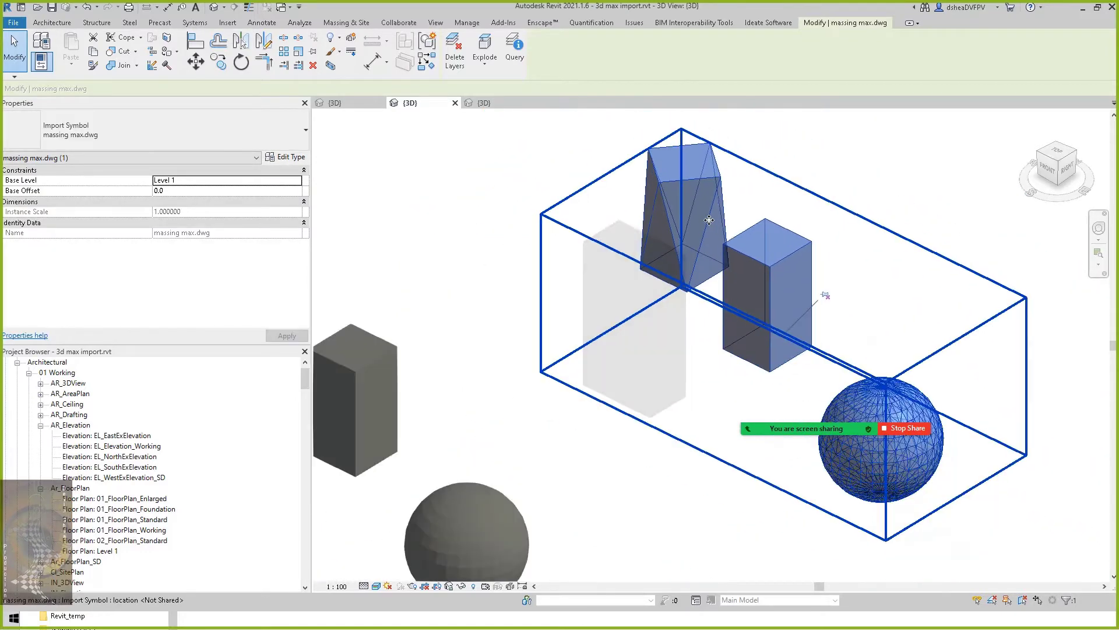
pyautogui.click(768, 204)
pyautogui.scroll(3, 748, 215)
pyautogui.scroll(-3, 748, 215)
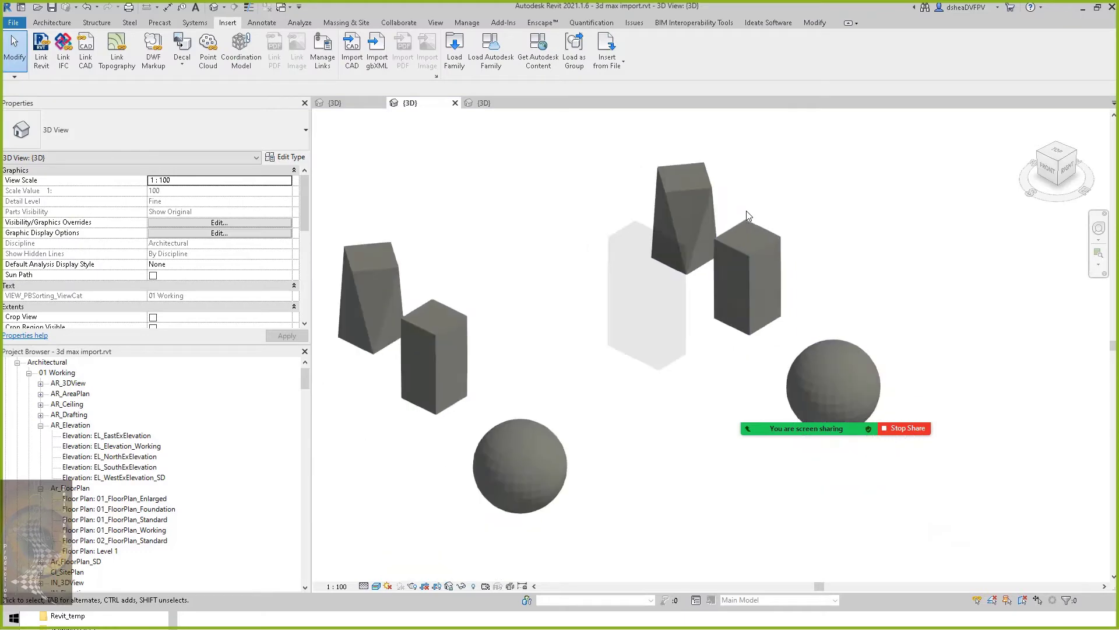
pyautogui.moveTo(511, 288); pyautogui.dragTo(625, 300, button='middle')
pyautogui.scroll(5, 816, 201)
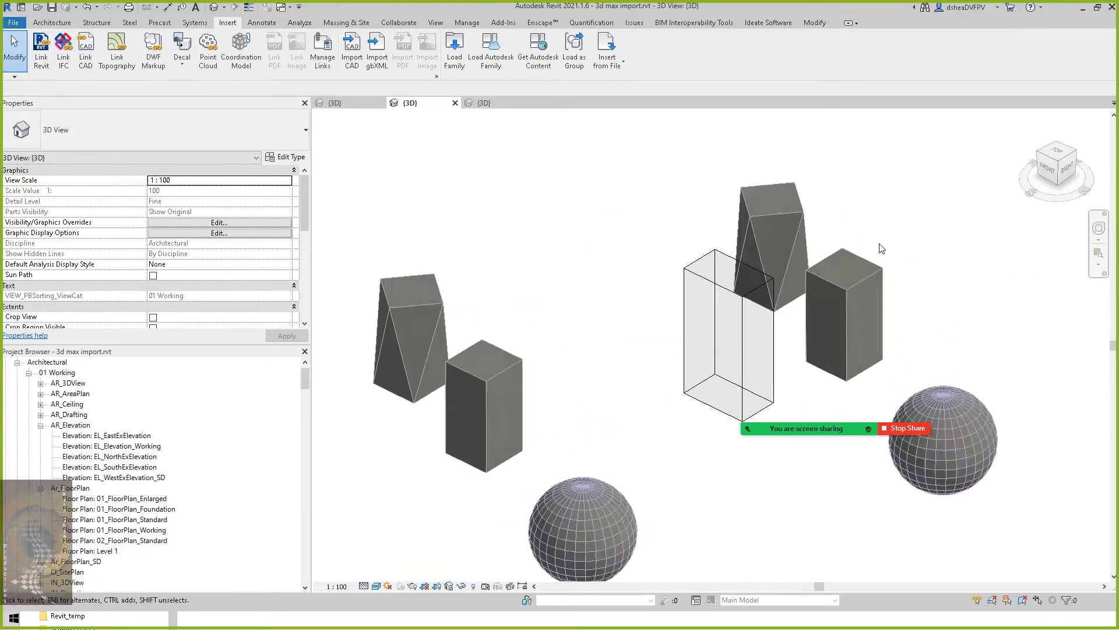
# Move the import further up-right apart from the originals, then open VG's Imported Categories.
pyautogui.click(755, 237)
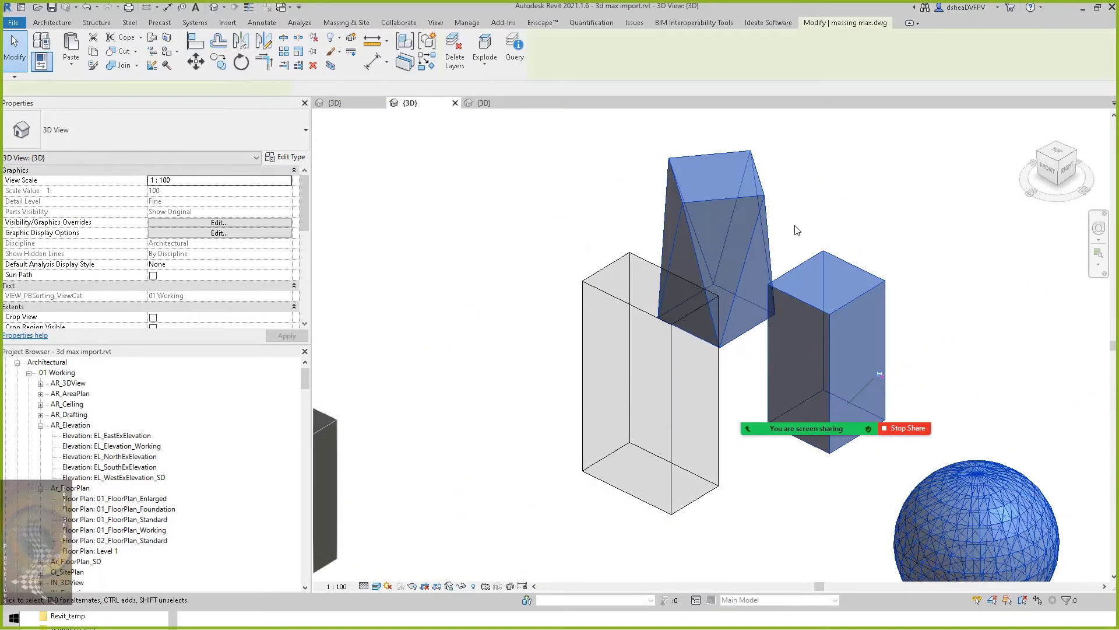
pyautogui.scroll(-3, 798, 228)
pyautogui.moveTo(882, 212); pyautogui.dragTo(701, 222, button='middle')
pyautogui.scroll(-2, 701, 222)
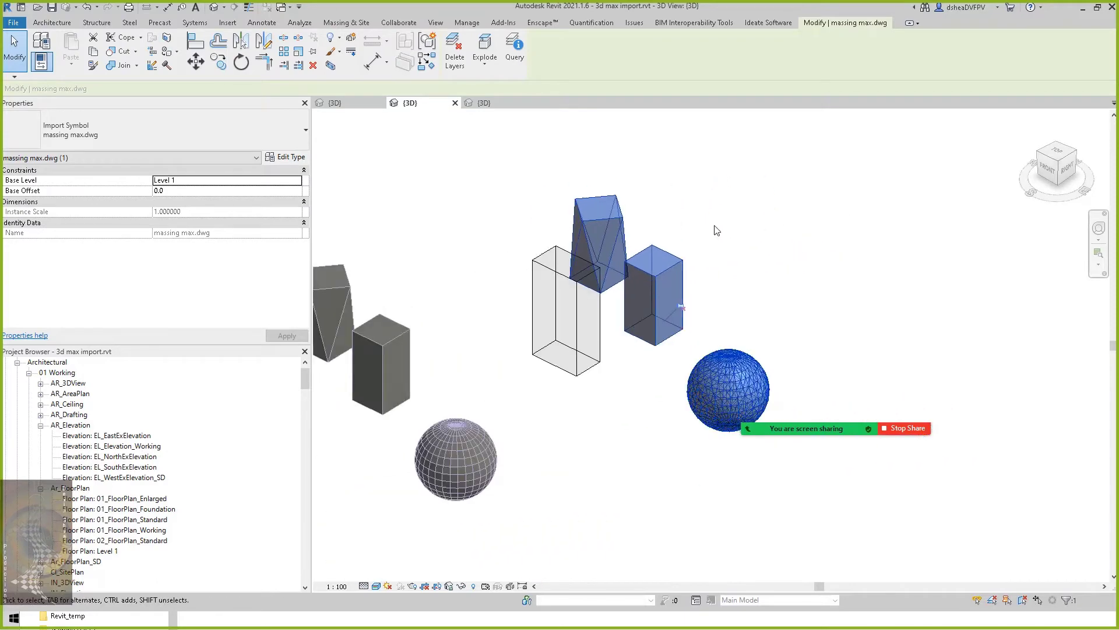
pyautogui.click(693, 260)
pyautogui.click(664, 269)
pyautogui.moveTo(664, 269); pyautogui.dragTo(794, 245)
pyautogui.press('Escape')
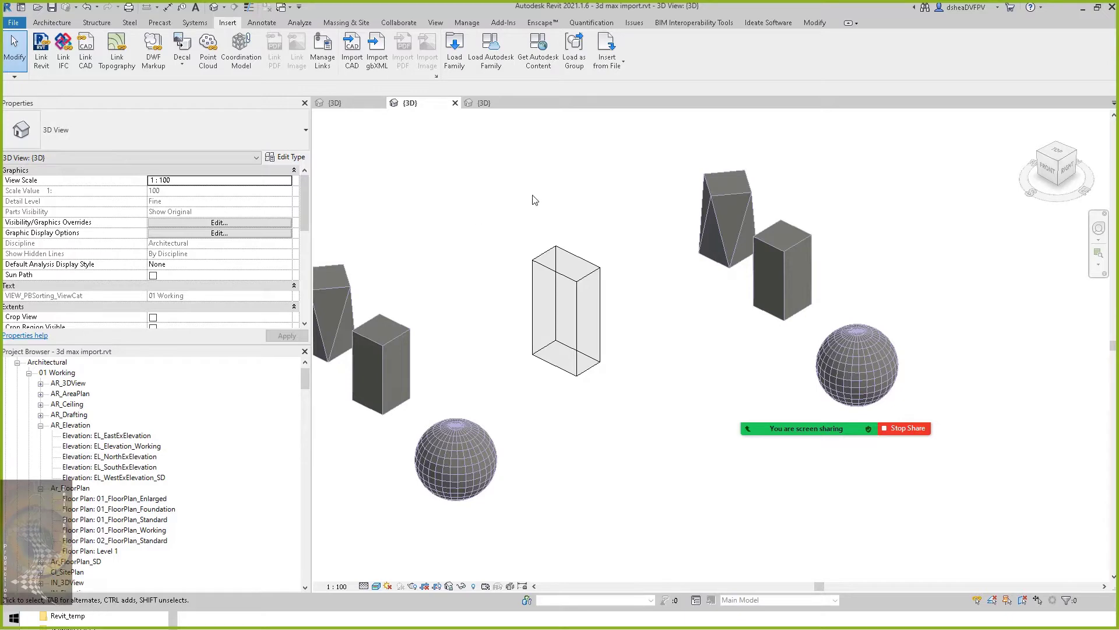
pyautogui.press('v')
pyautogui.press('v')
pyautogui.click(312, 78)
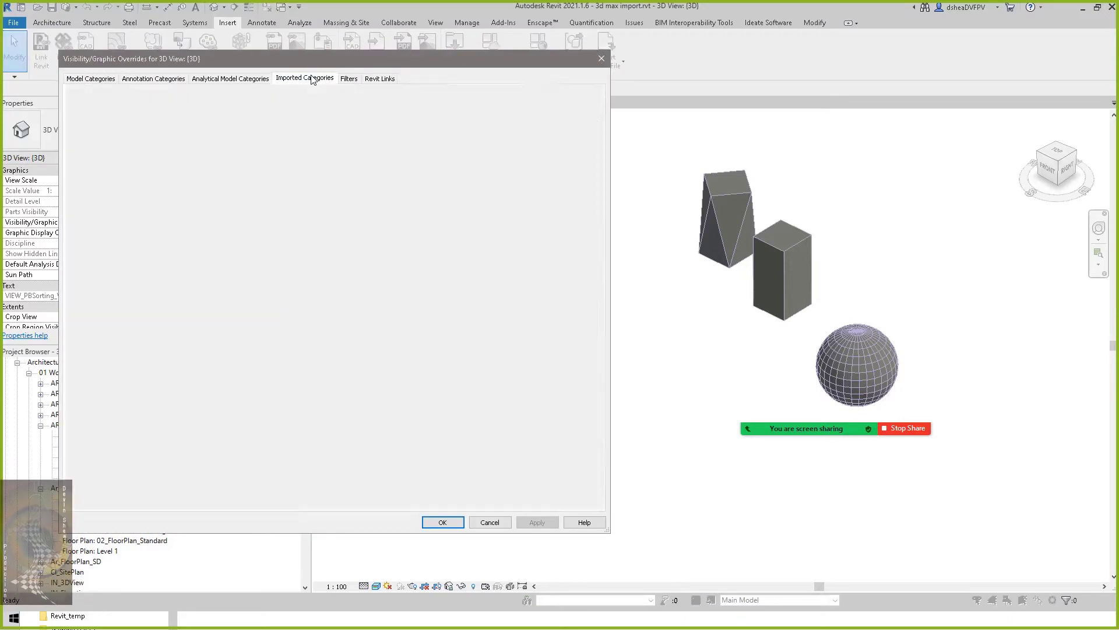
# Set the 3D view's View Template to <None>, then reopen VG on Imported Categories.
pyautogui.press('Return')
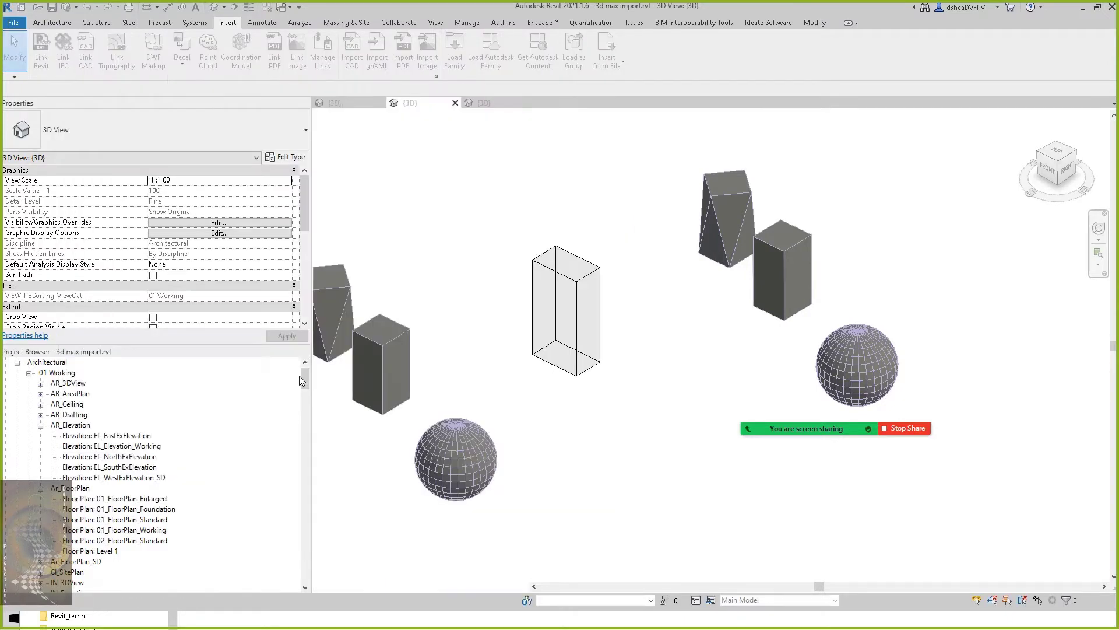
pyautogui.moveTo(309, 184); pyautogui.dragTo(310, 272)
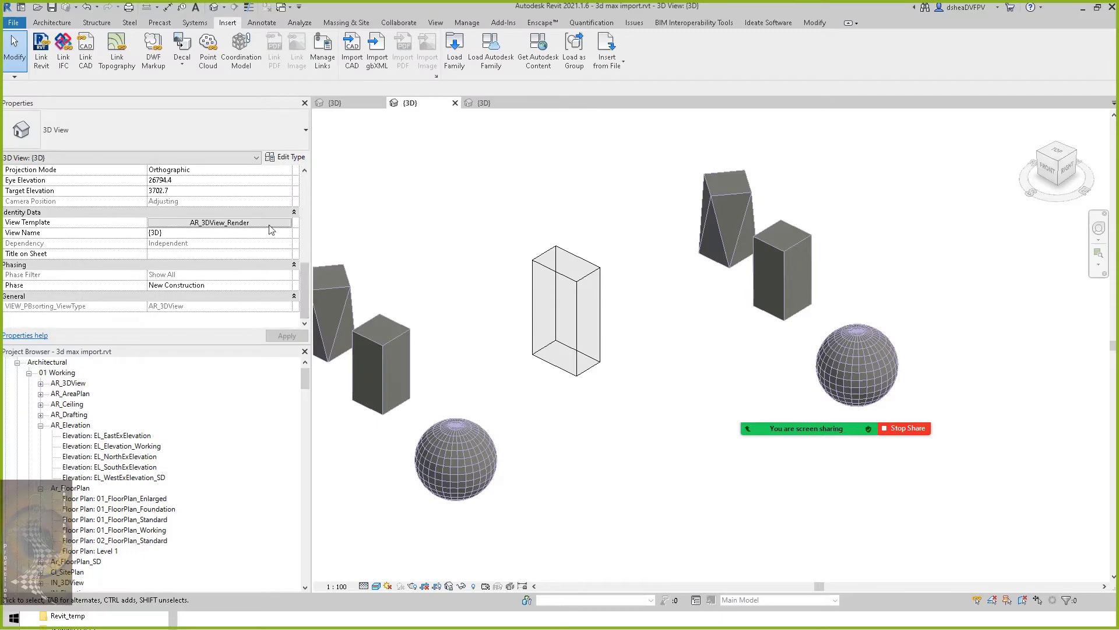
pyautogui.click(219, 223)
pyautogui.click(162, 156)
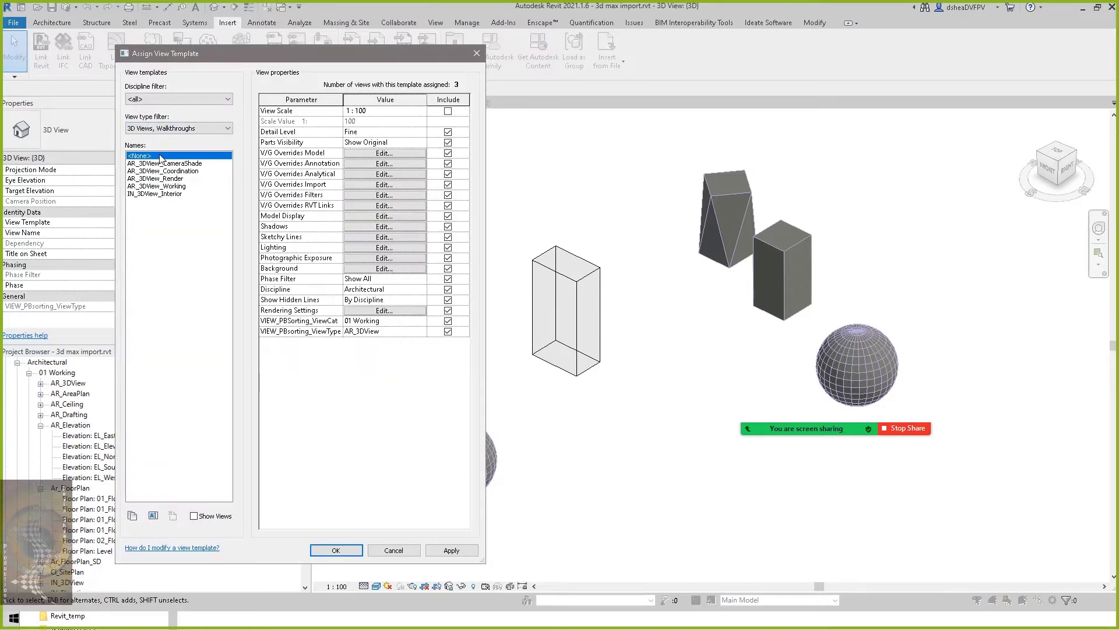
pyautogui.click(326, 548)
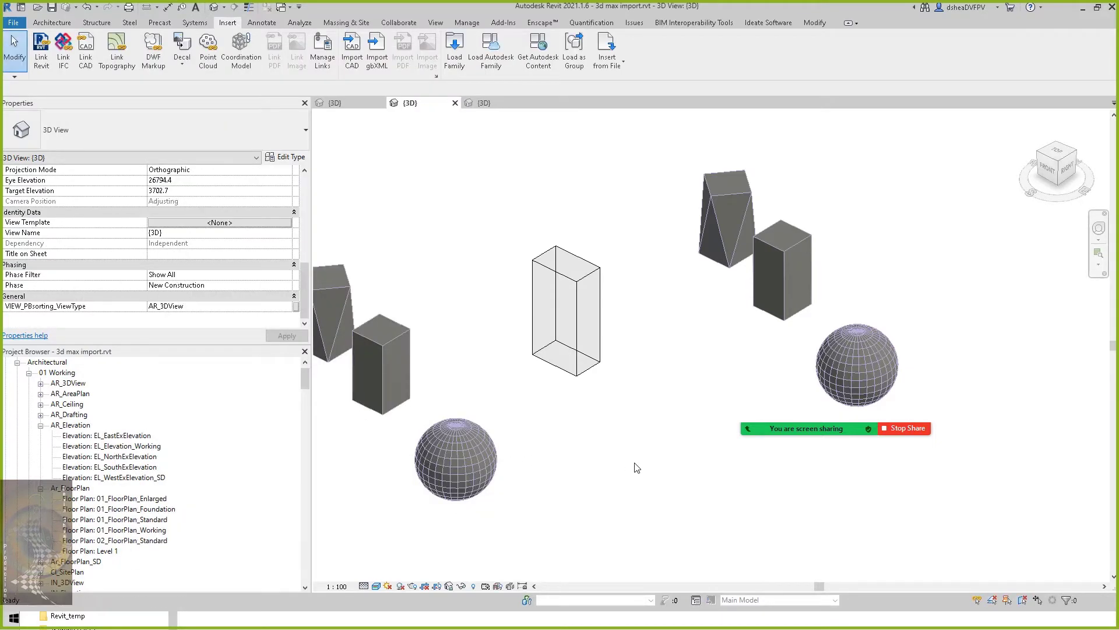
pyautogui.press('v')
pyautogui.press('v')
pyautogui.click(306, 78)
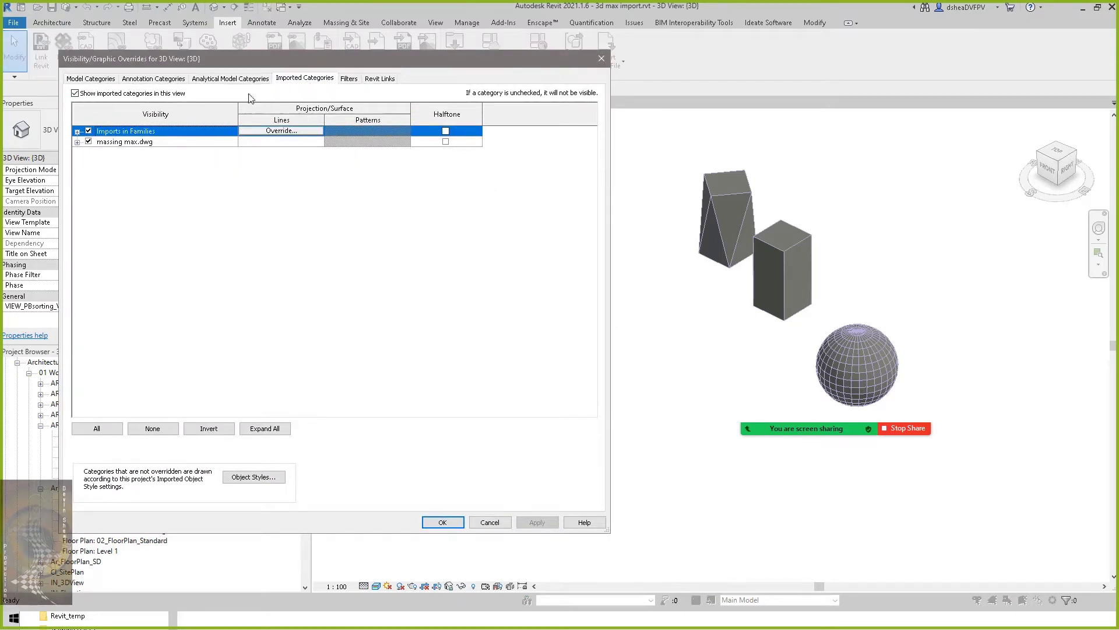
# Override the line colour of massing max.dwg layer 0 to Magenta and apply it.
pyautogui.click(77, 142)
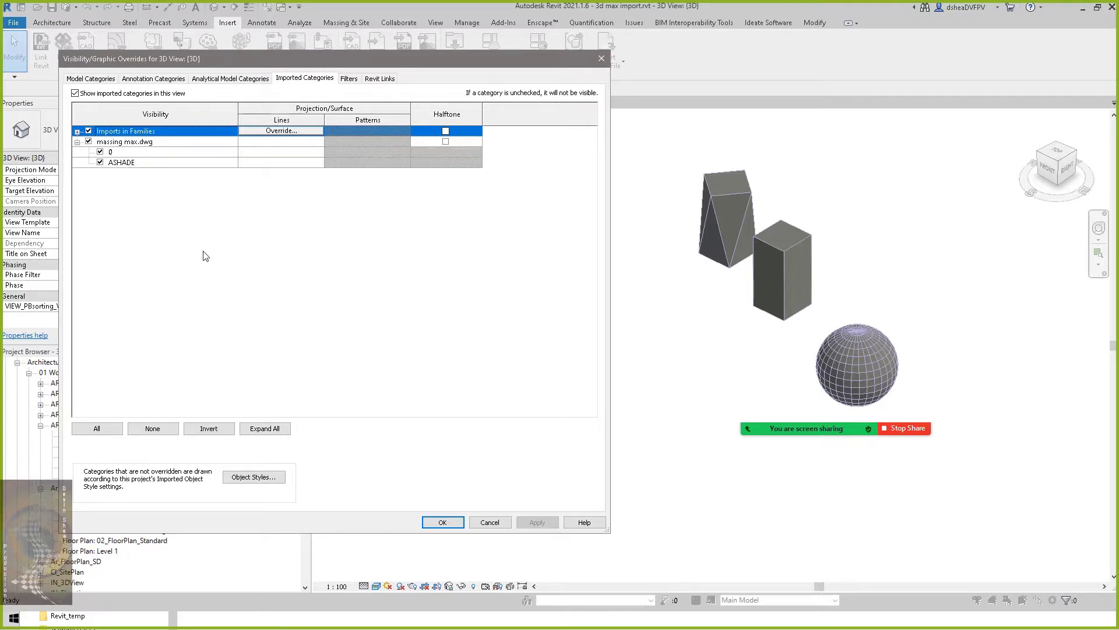
pyautogui.click(146, 155)
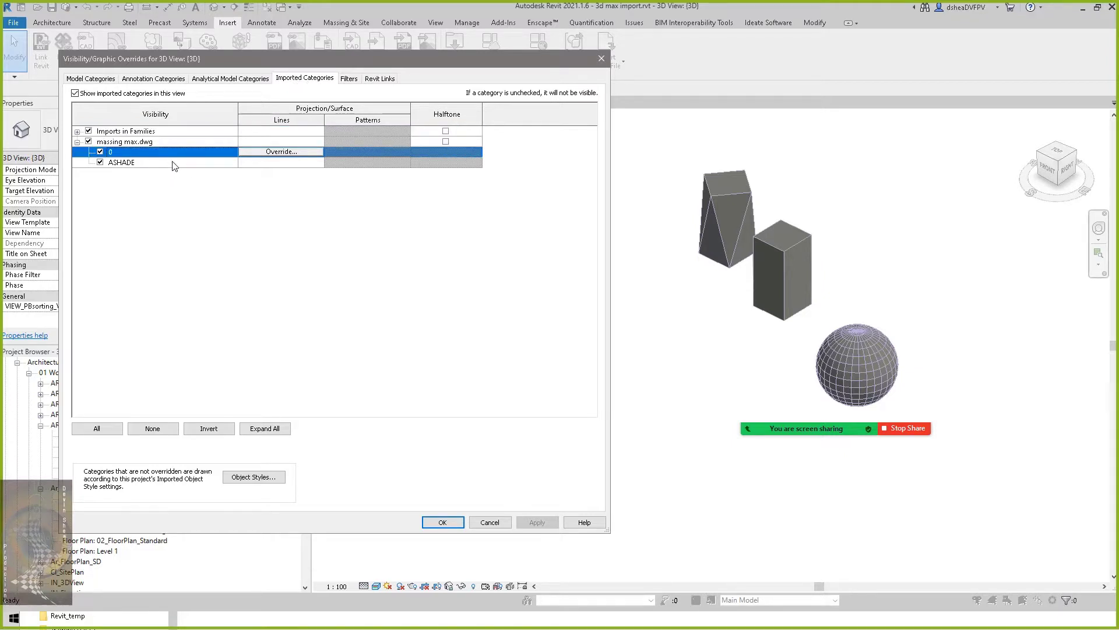
pyautogui.click(173, 163)
pyautogui.click(173, 153)
pyautogui.click(278, 153)
pyautogui.click(560, 178)
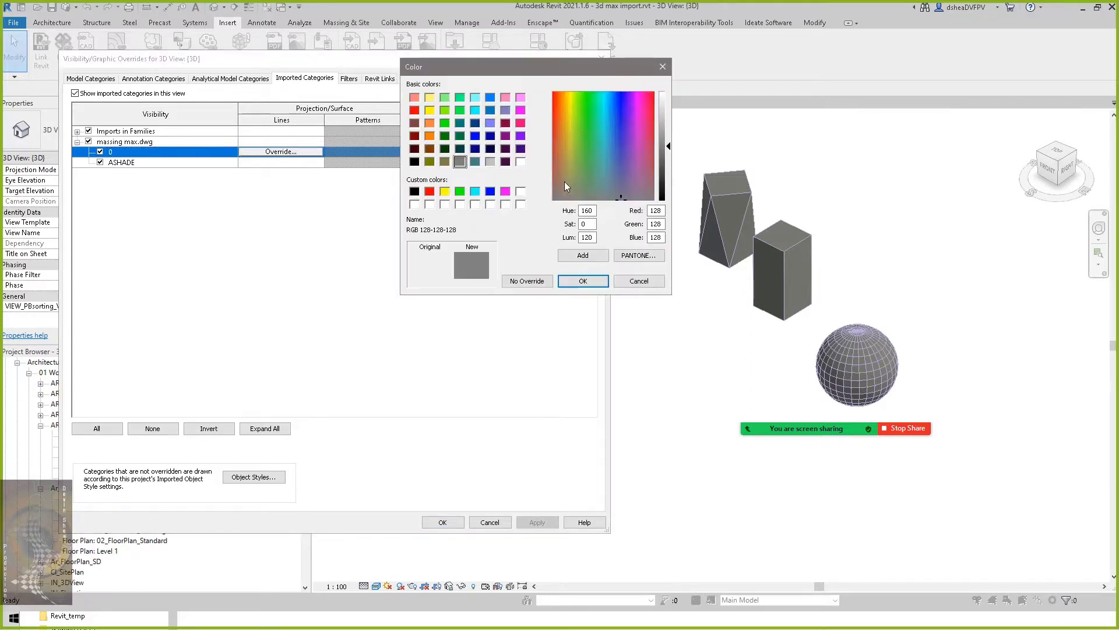
pyautogui.click(506, 191)
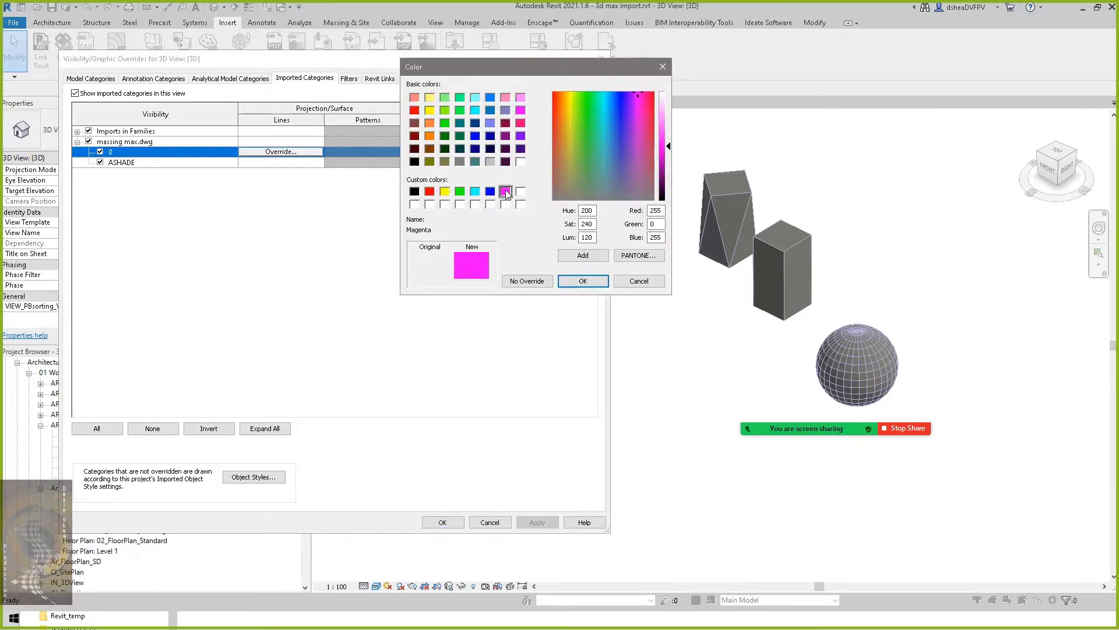
pyautogui.click(583, 280)
pyautogui.click(575, 226)
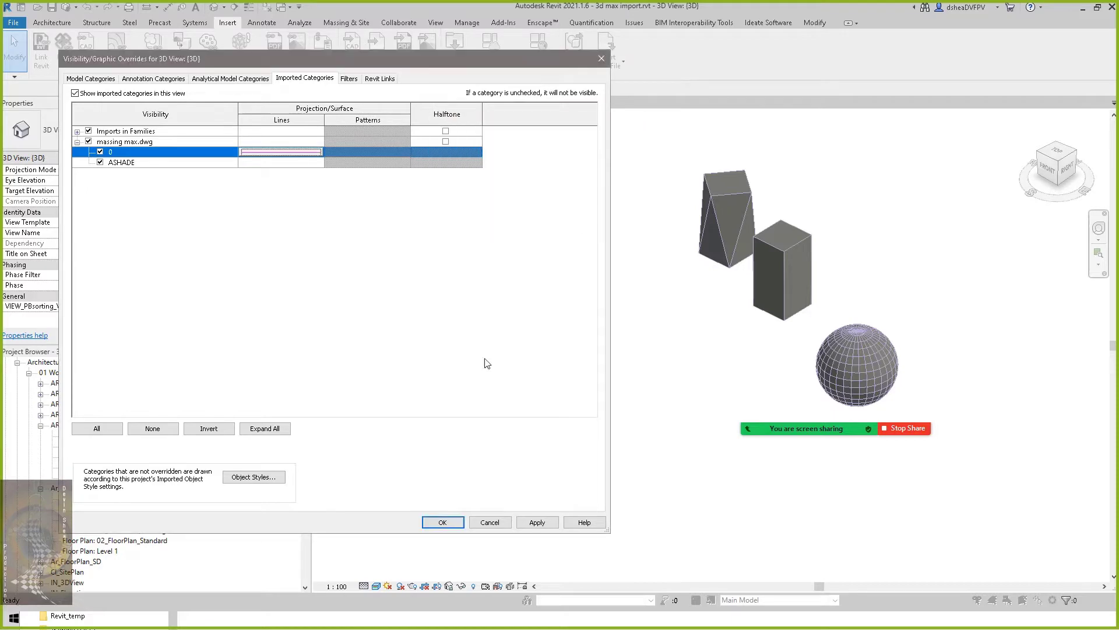
pyautogui.click(443, 521)
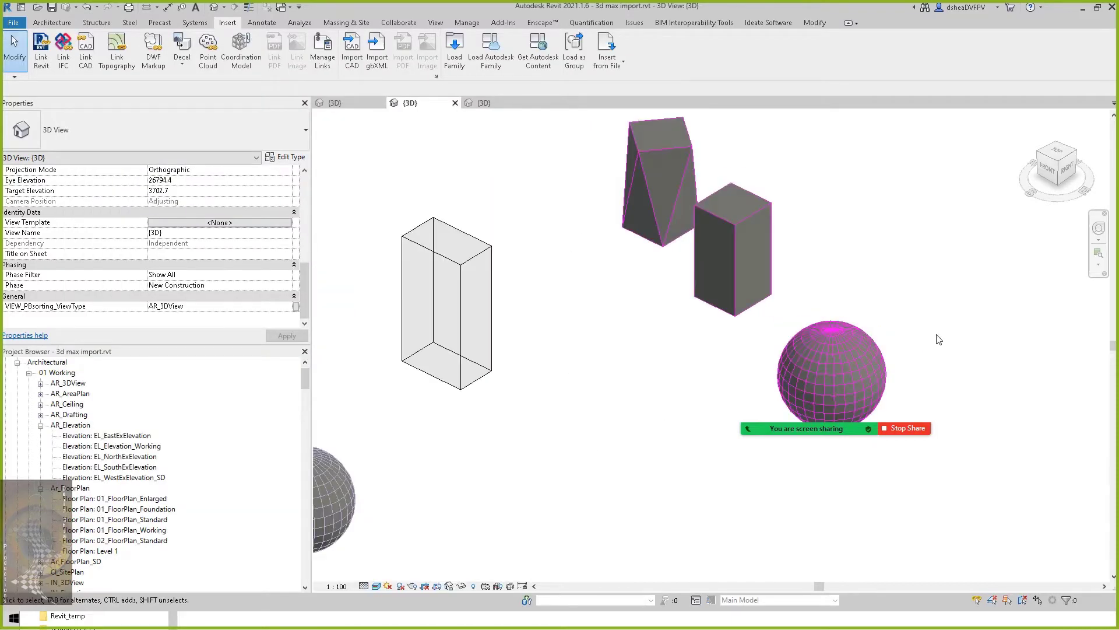
# Select and deselect the import, then open VG on the Imported Categories tab.
pyautogui.scroll(-2, 933, 348)
pyautogui.scroll(2, 871, 345)
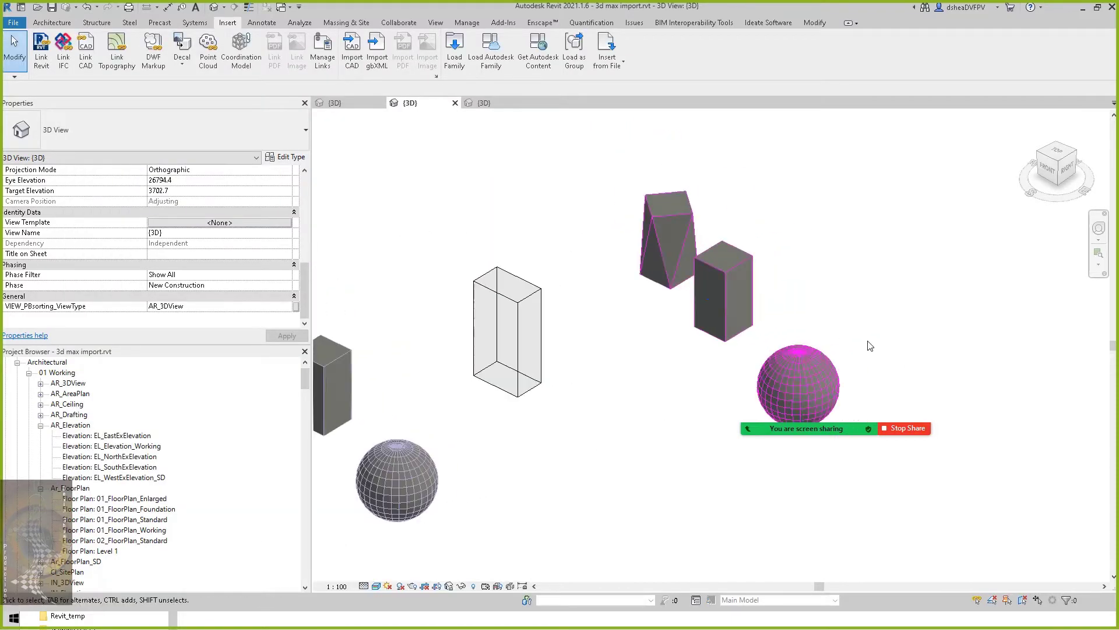
pyautogui.click(738, 267)
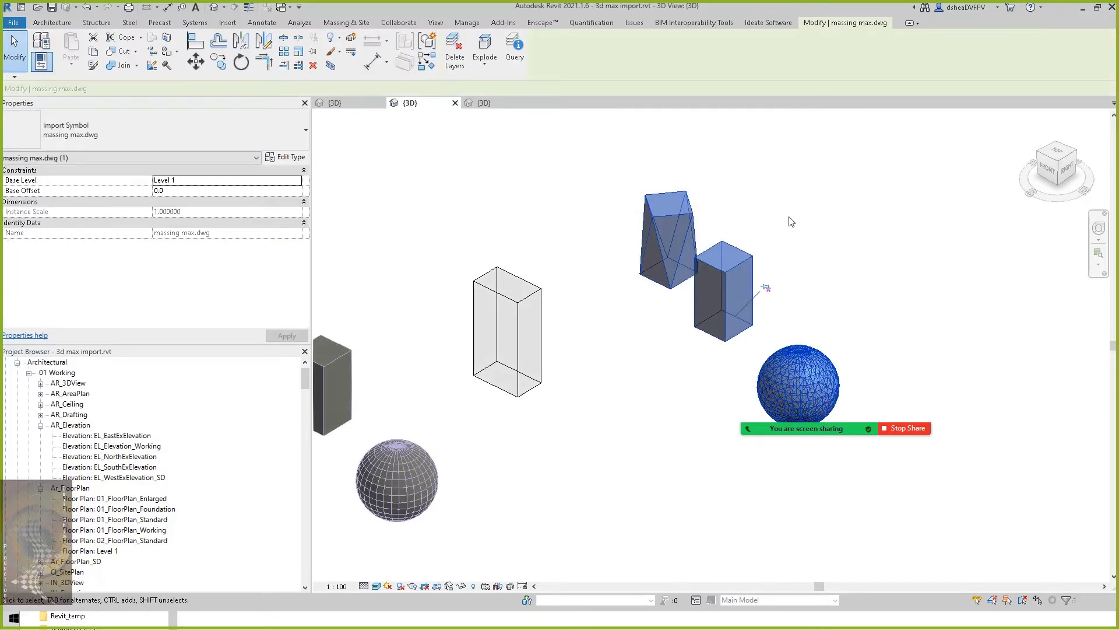
pyautogui.click(791, 221)
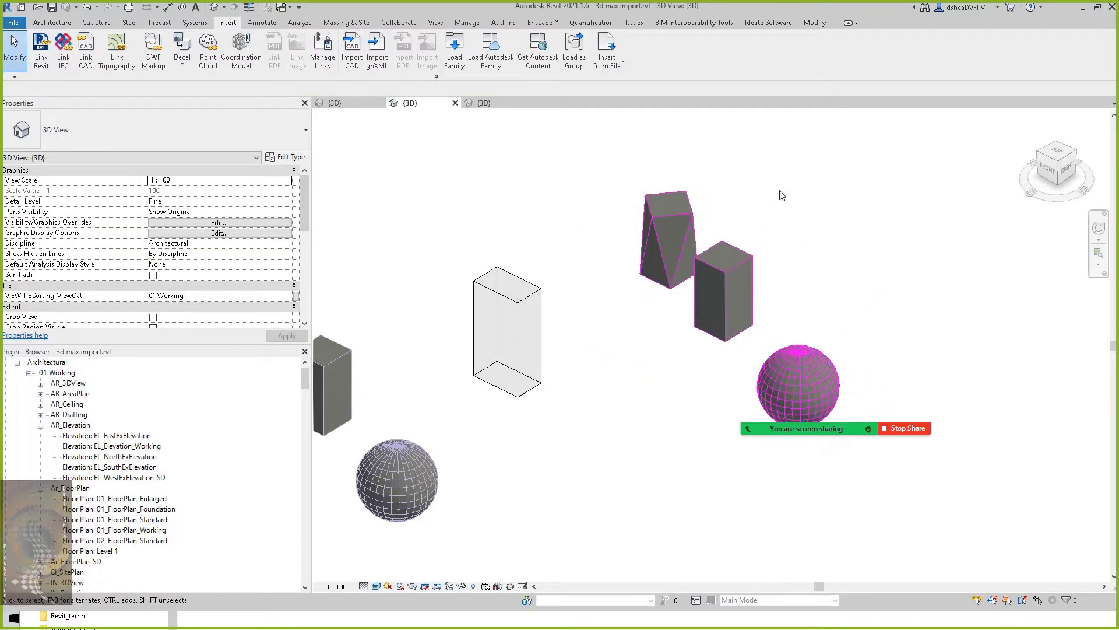
pyautogui.press('v')
pyautogui.press('g')
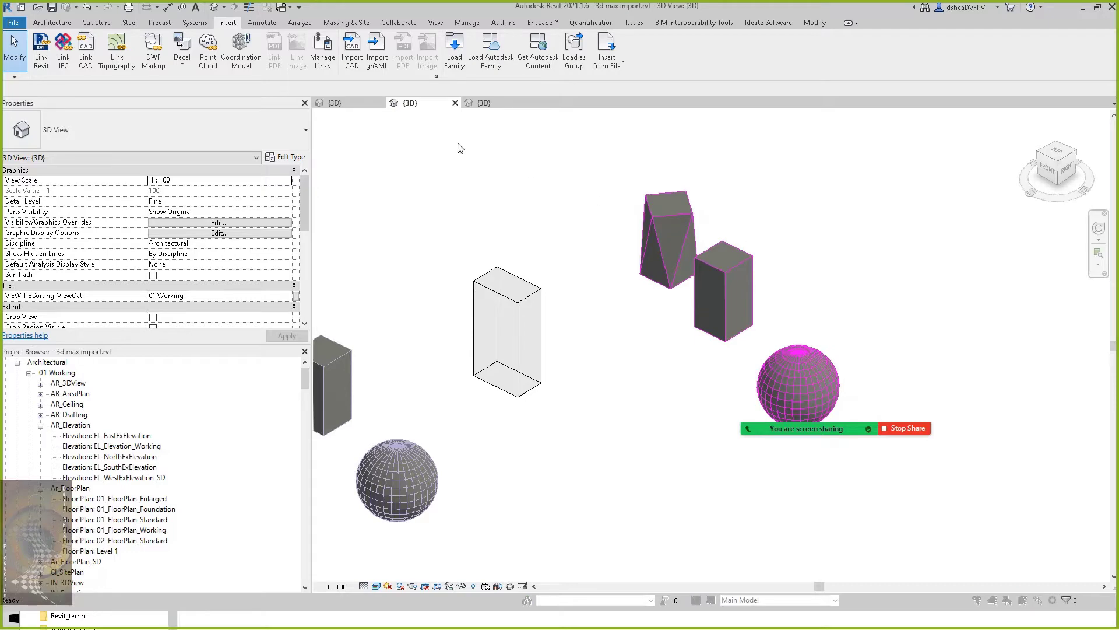
pyautogui.click(325, 79)
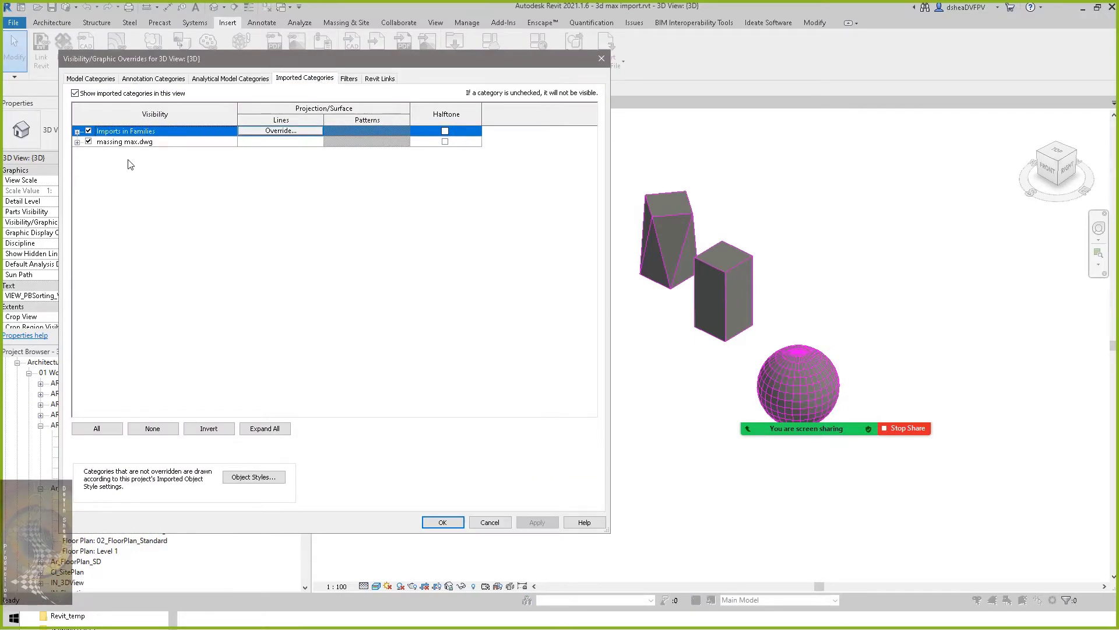
# Expand massing max.dwg, select its ASHADE and 0 layers, and open Object Styles.
pyautogui.click(77, 142)
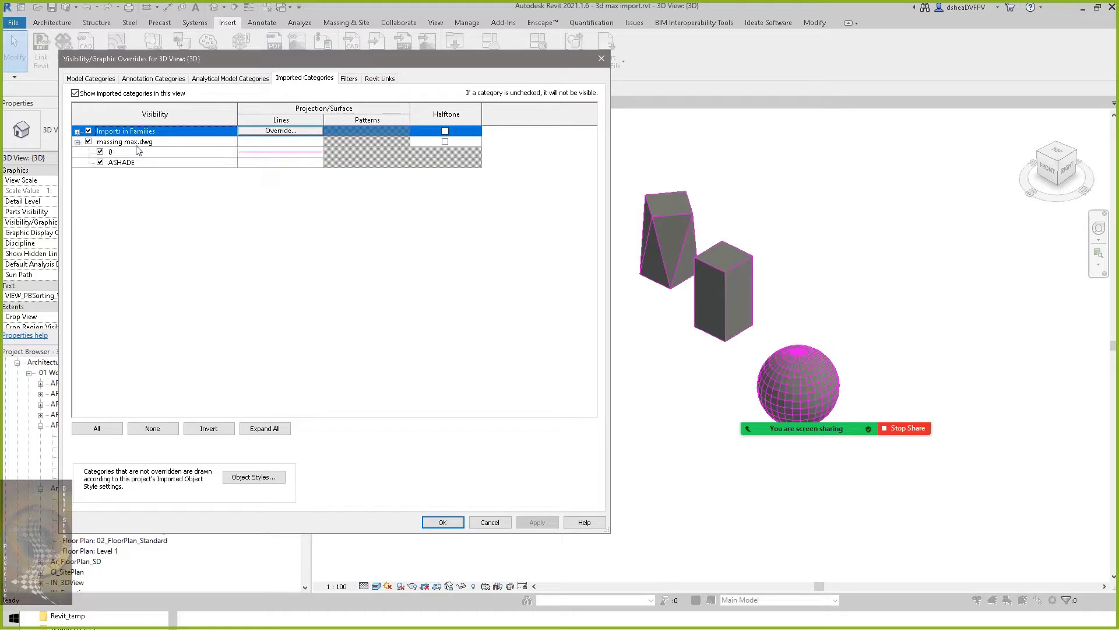
pyautogui.click(134, 164)
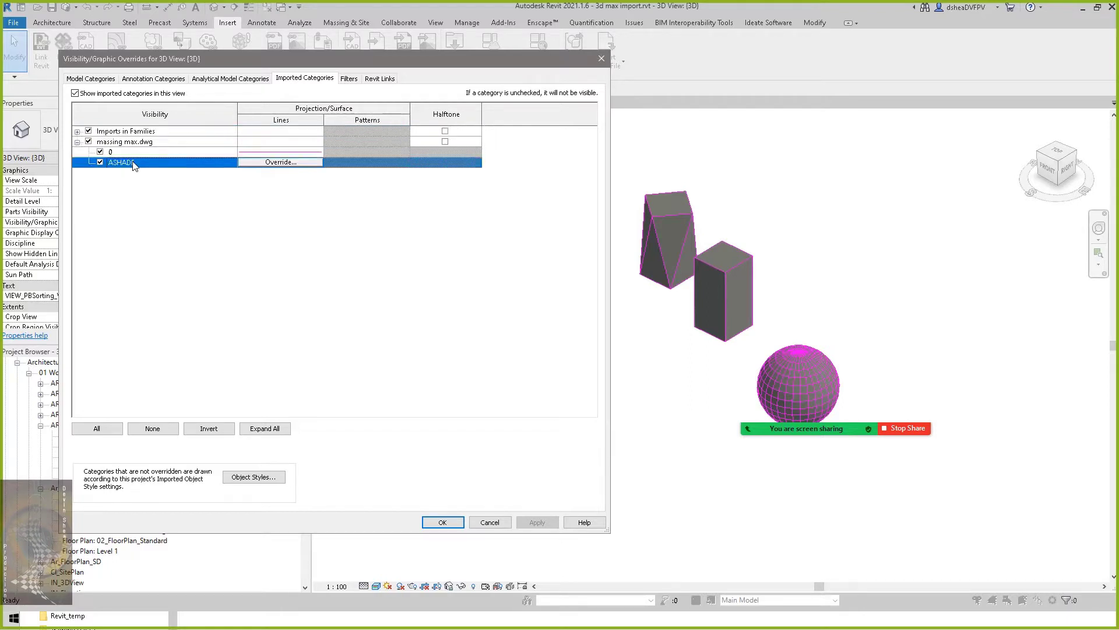
pyautogui.click(138, 153)
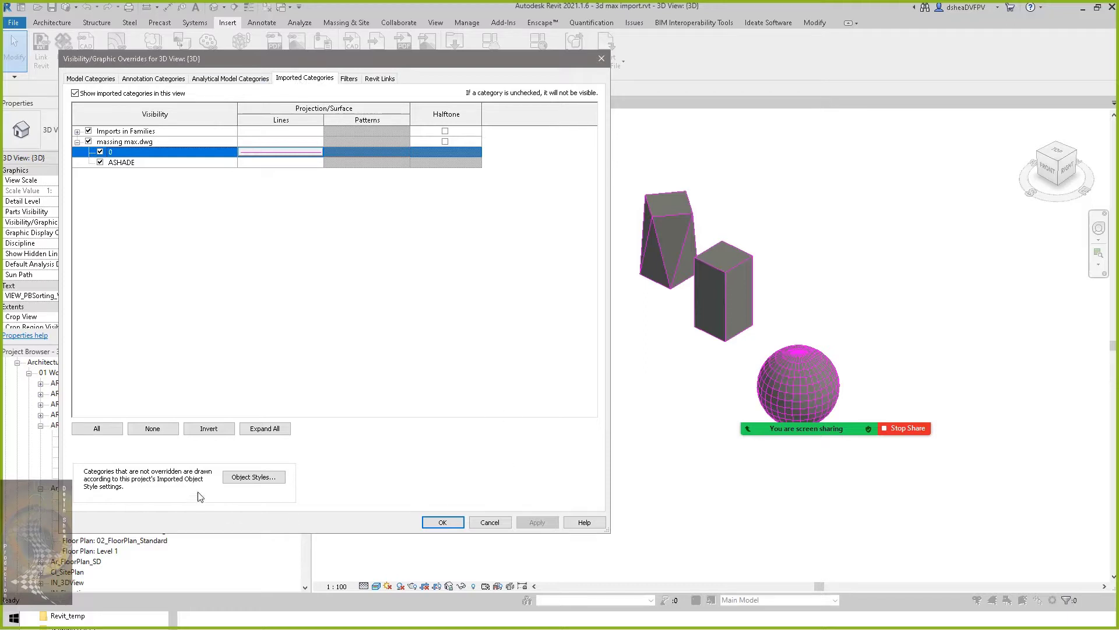
pyautogui.click(254, 477)
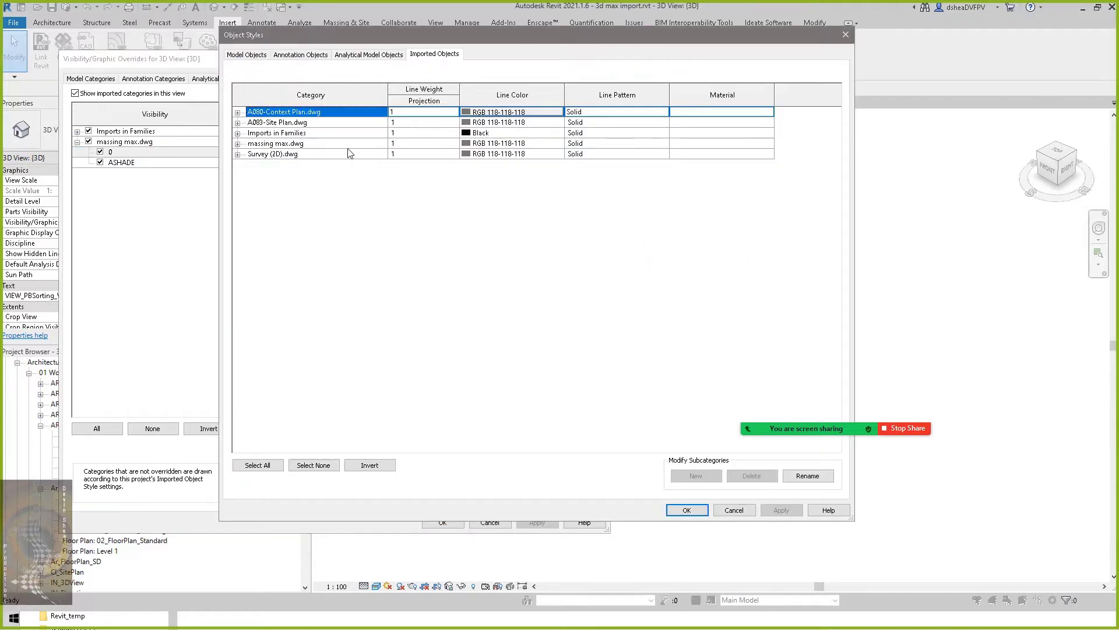
# Give the massing max.dwg ASHADE layer the Sash material and close both dialogs.
pyautogui.click(237, 144)
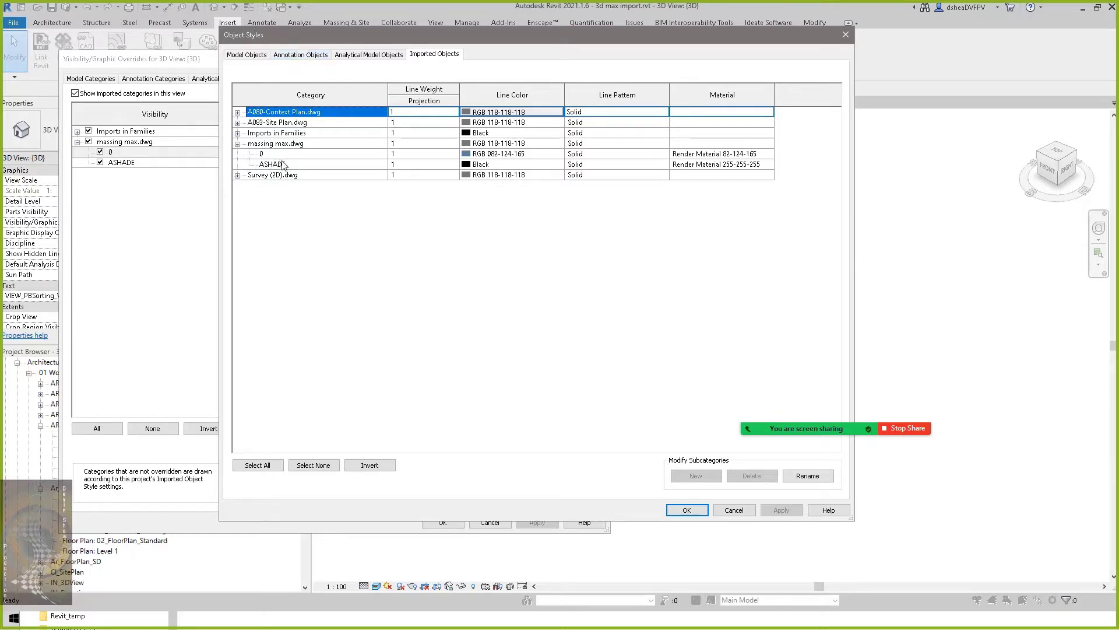
pyautogui.click(315, 165)
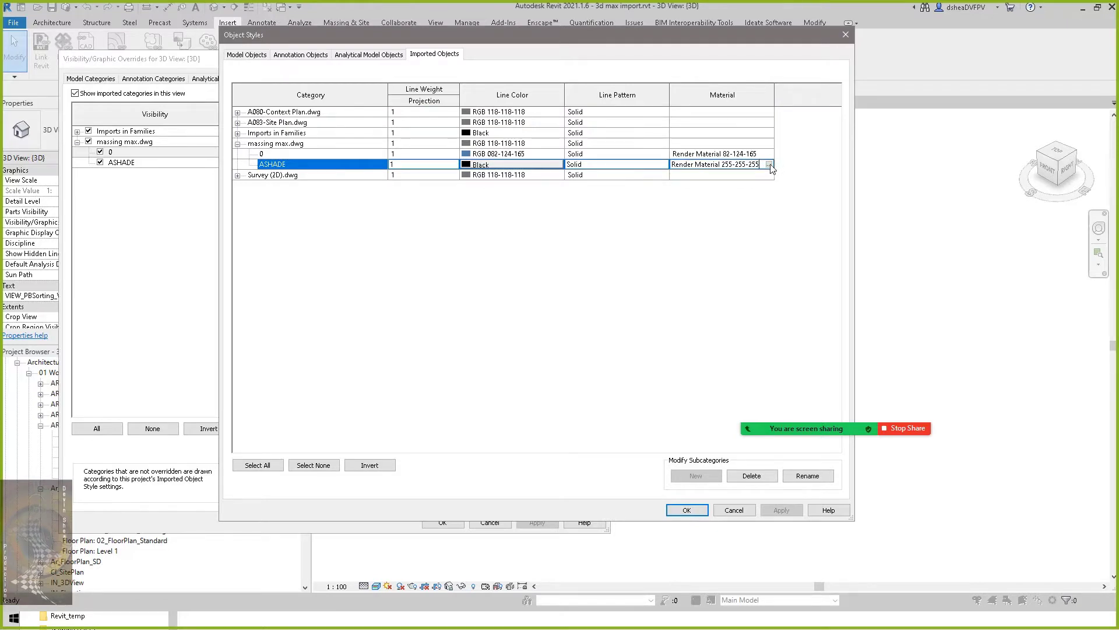
pyautogui.click(770, 165)
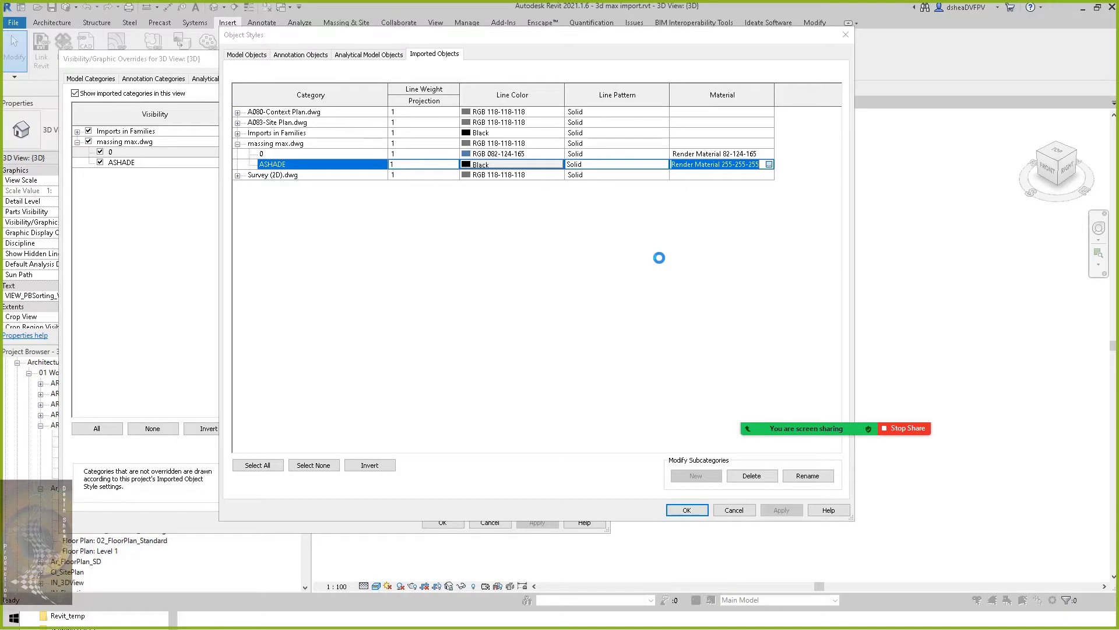
pyautogui.scroll(-5, 344, 250)
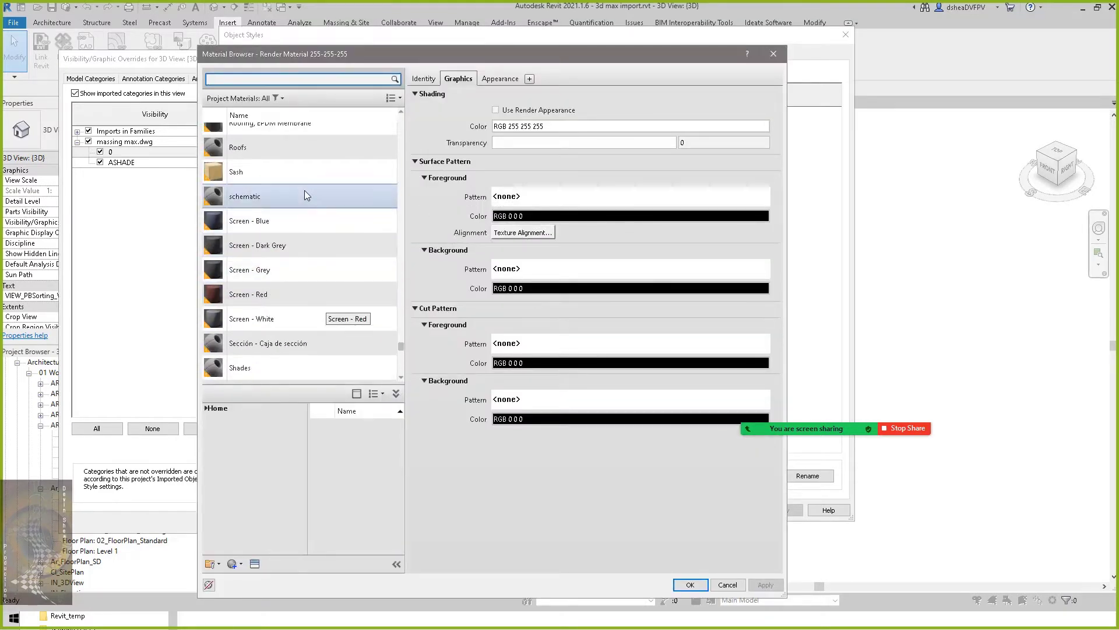
pyautogui.doubleClick(304, 163)
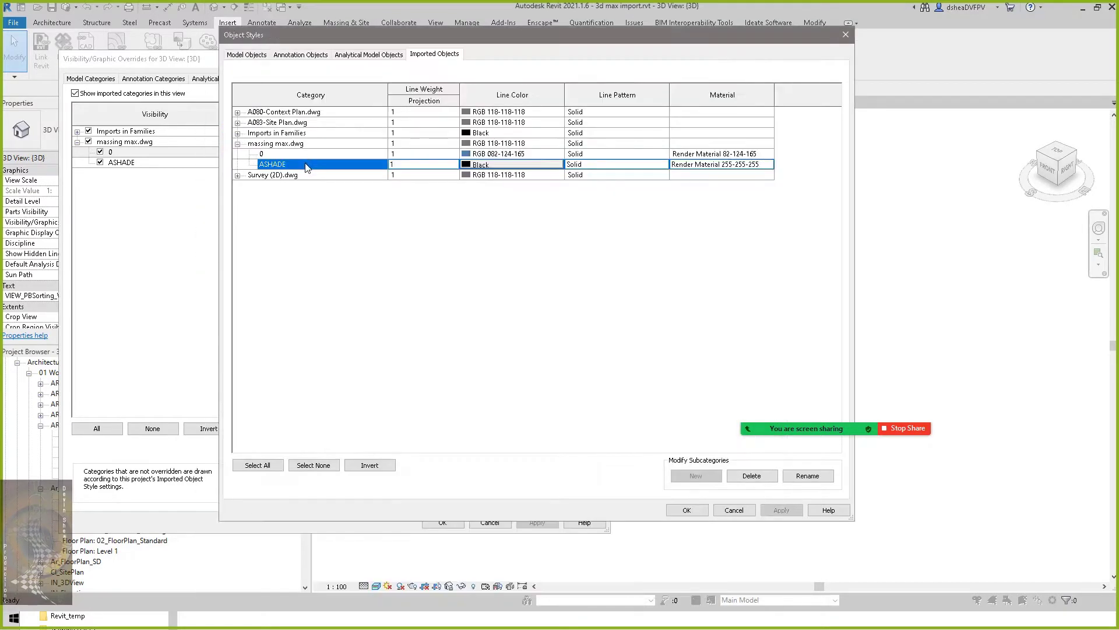
pyautogui.click(687, 510)
pyautogui.click(442, 522)
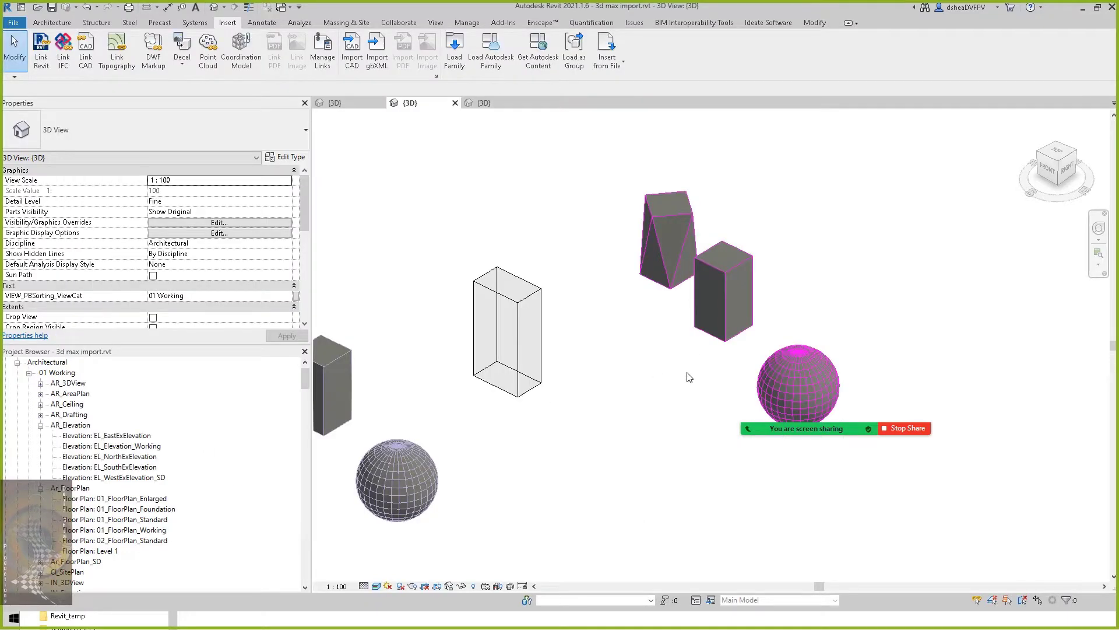
pyautogui.scroll(3, 823, 385)
pyautogui.scroll(2, 823, 382)
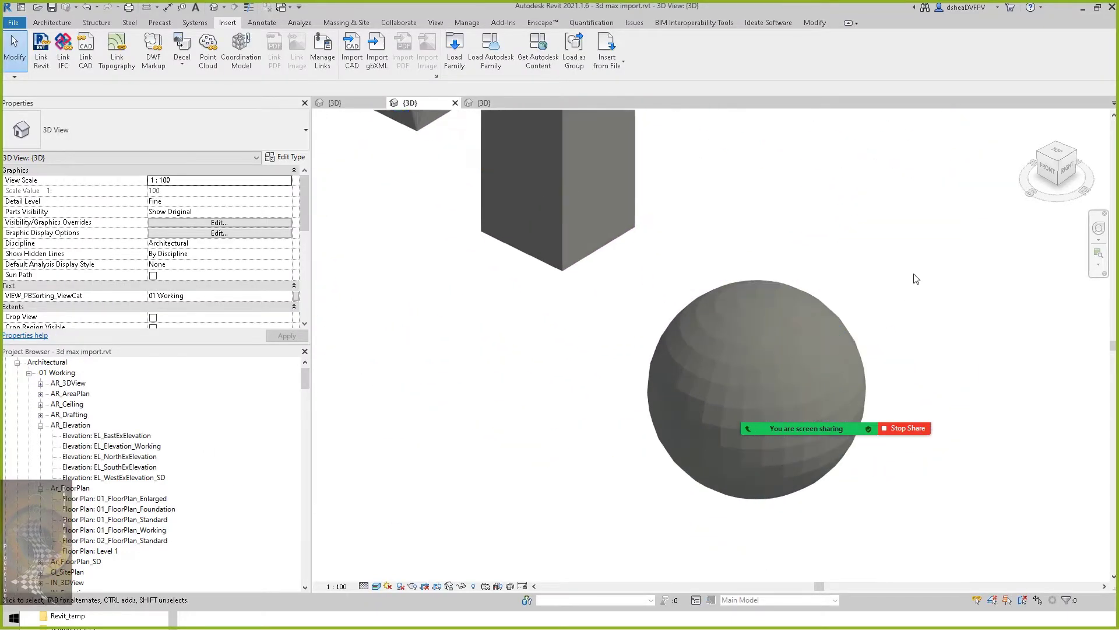
pyautogui.moveTo(911, 275); pyautogui.dragTo(852, 345, button='middle')
pyautogui.scroll(-3, 842, 336)
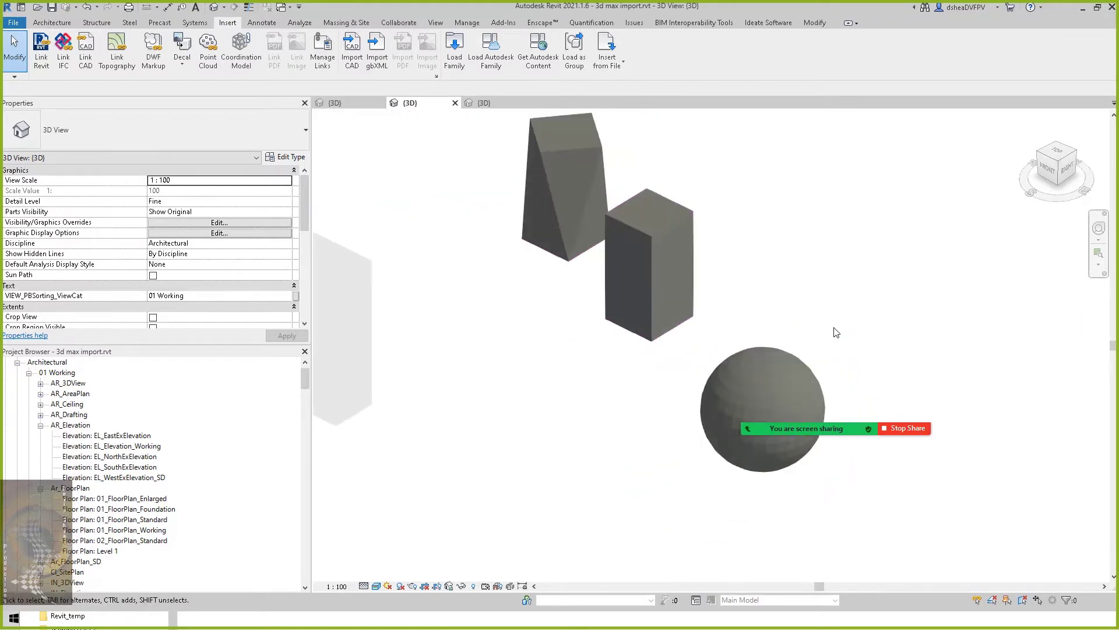
pyautogui.press('v')
pyautogui.press('g')
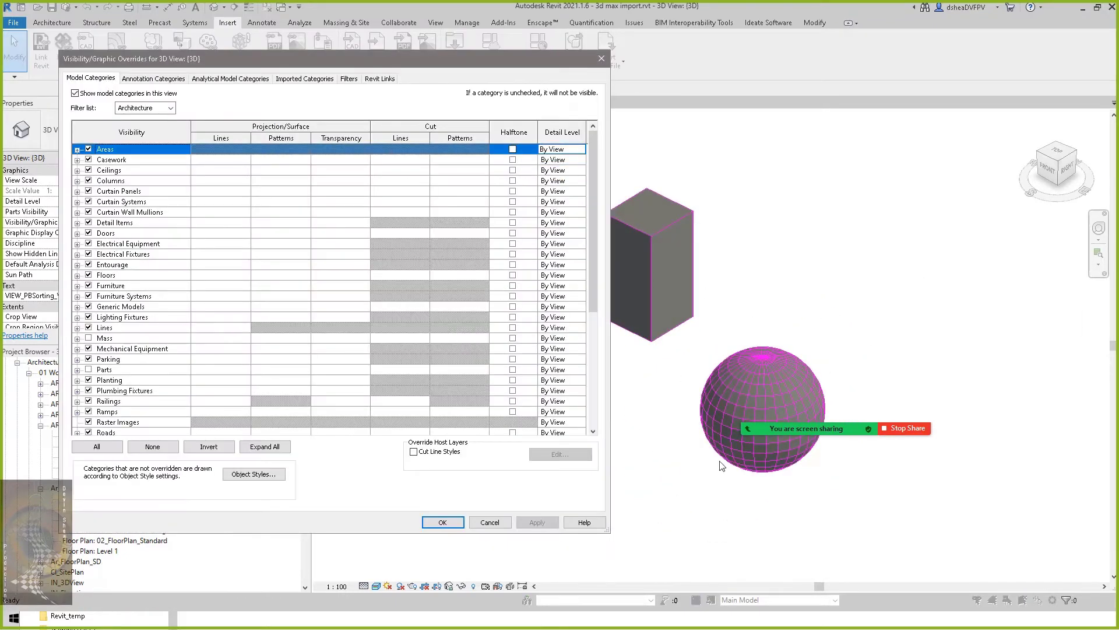
pyautogui.press('Escape')
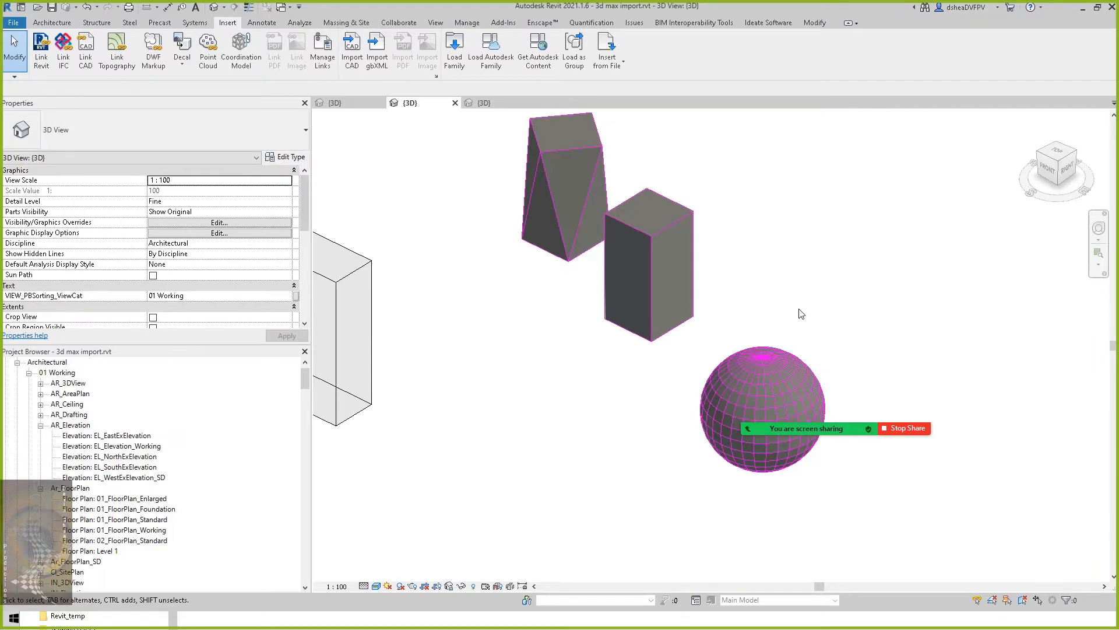
pyautogui.click(757, 377)
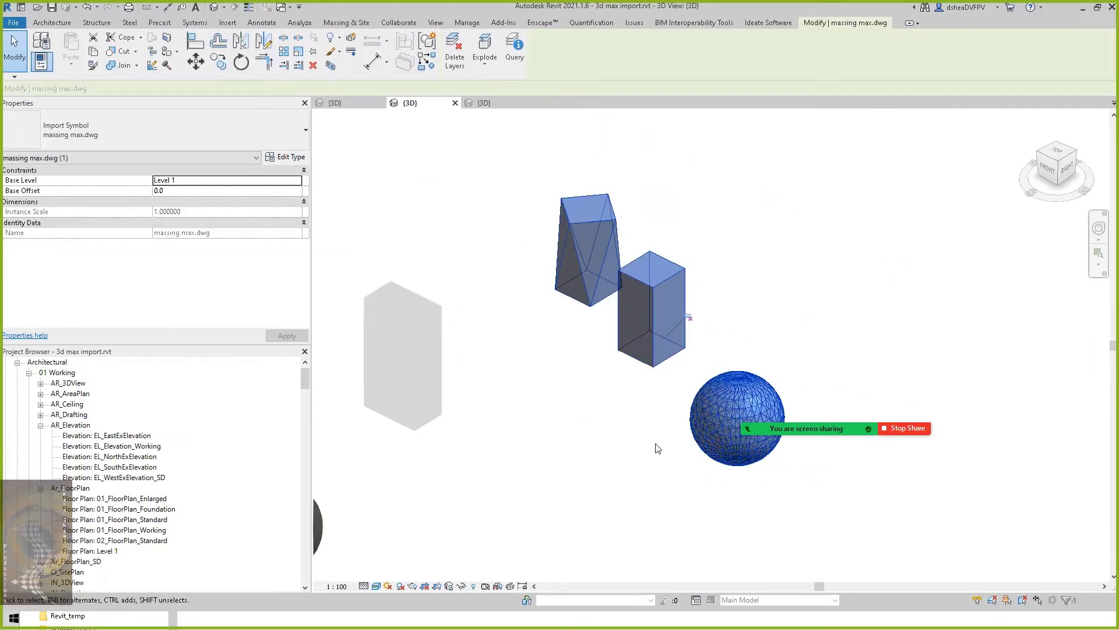
pyautogui.click(557, 425)
pyautogui.moveTo(556, 424); pyautogui.dragTo(650, 414, button='middle')
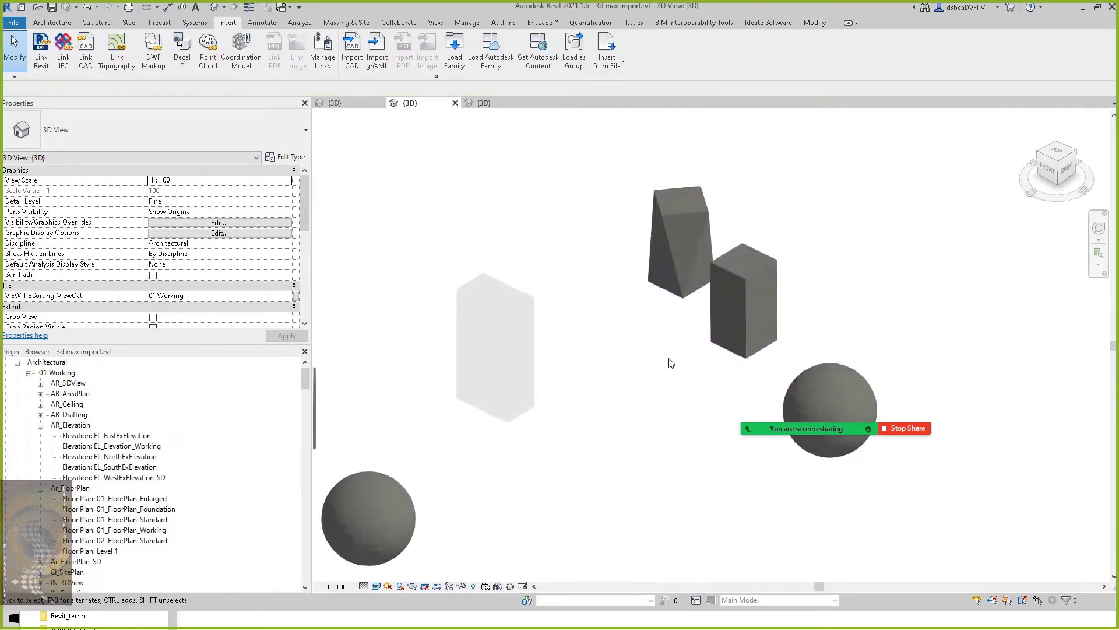
pyautogui.click(687, 215)
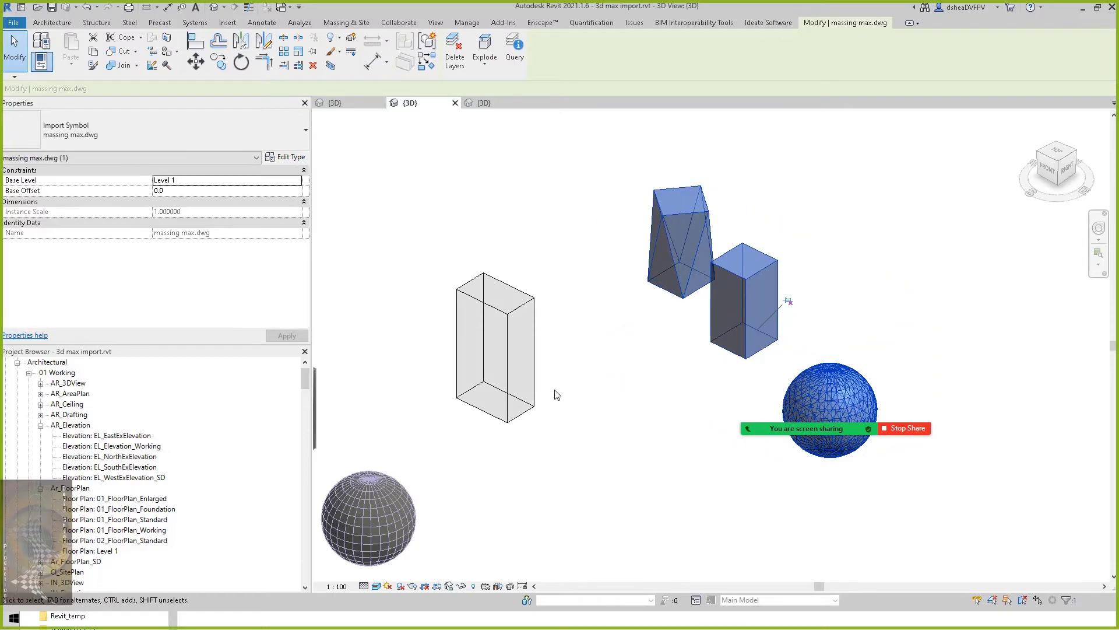
pyautogui.click(604, 291)
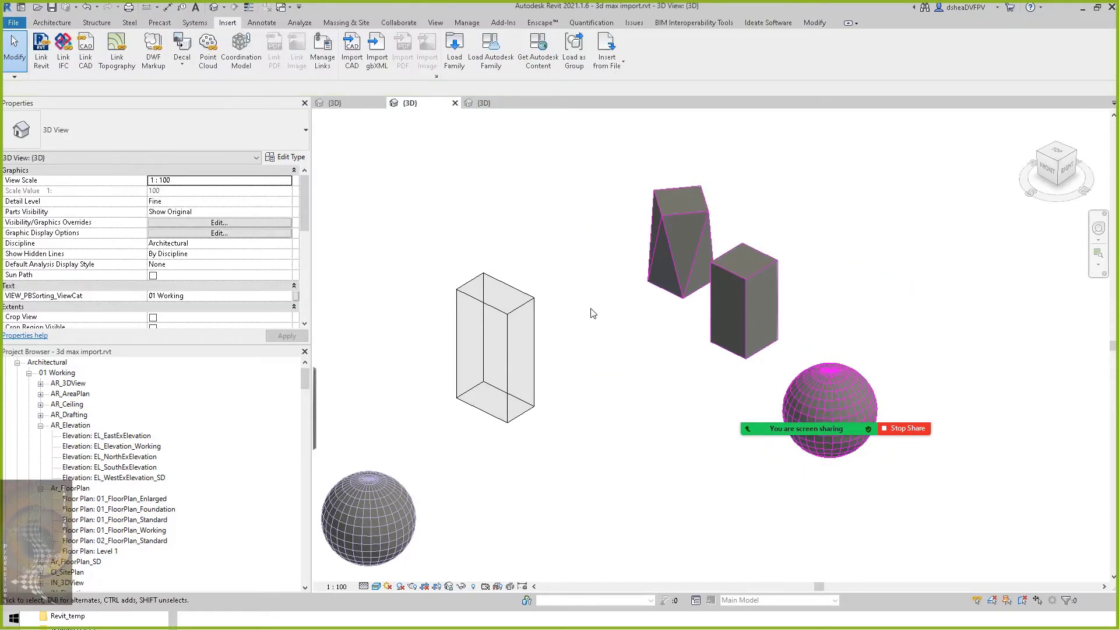
pyautogui.scroll(1, 730, 289)
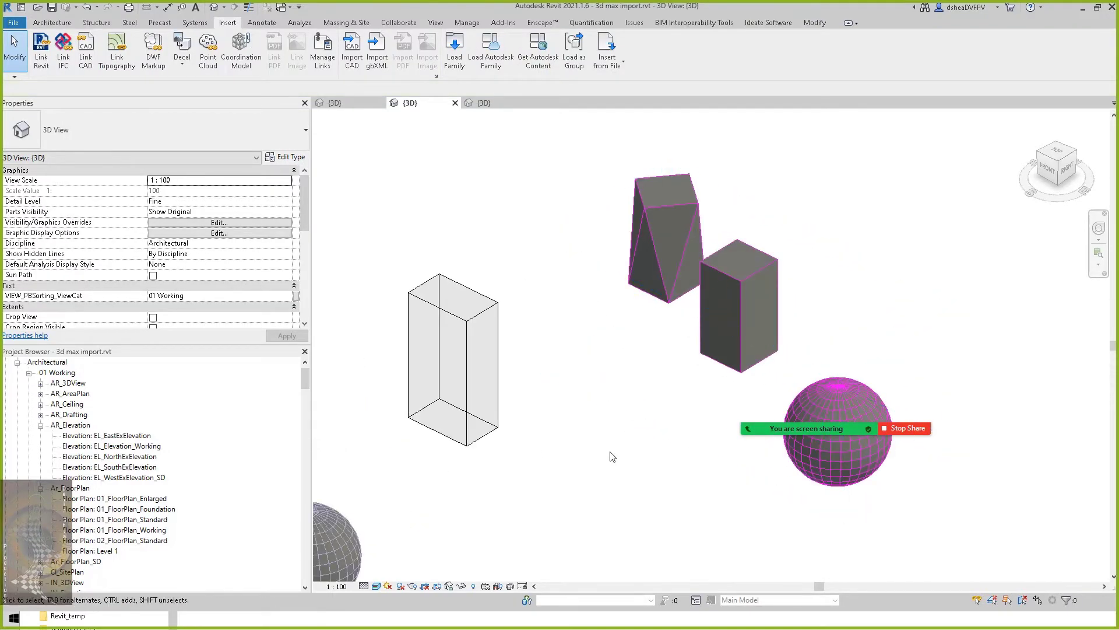
# In Object Styles > Imported Objects, set massing max.dwg layer 0's material to Sash and close both dialogs.
pyautogui.click(220, 222)
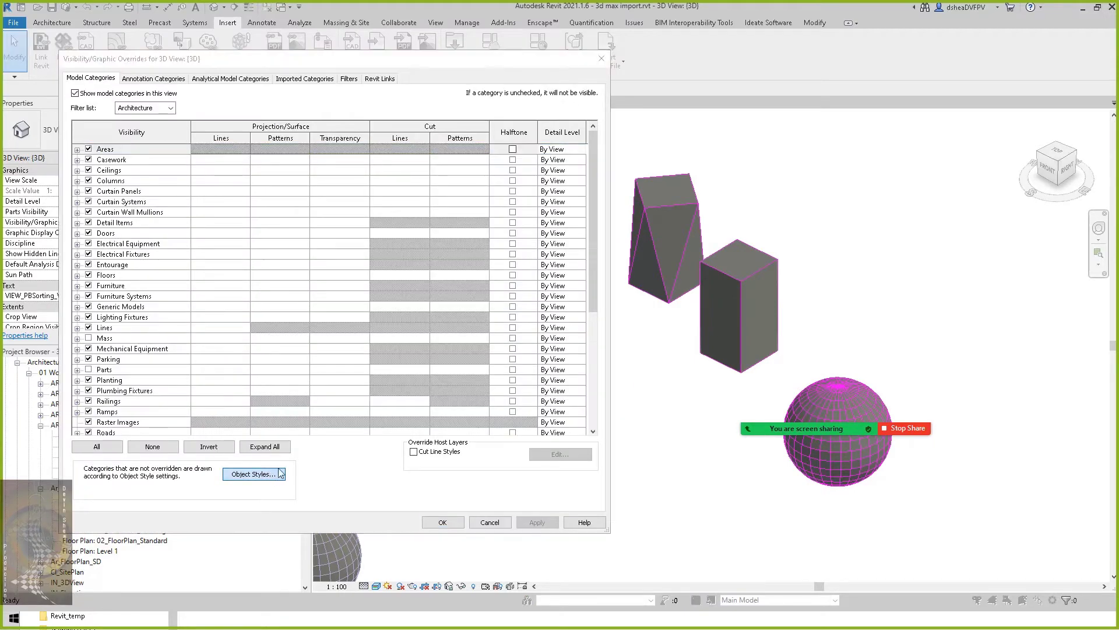
pyautogui.click(251, 474)
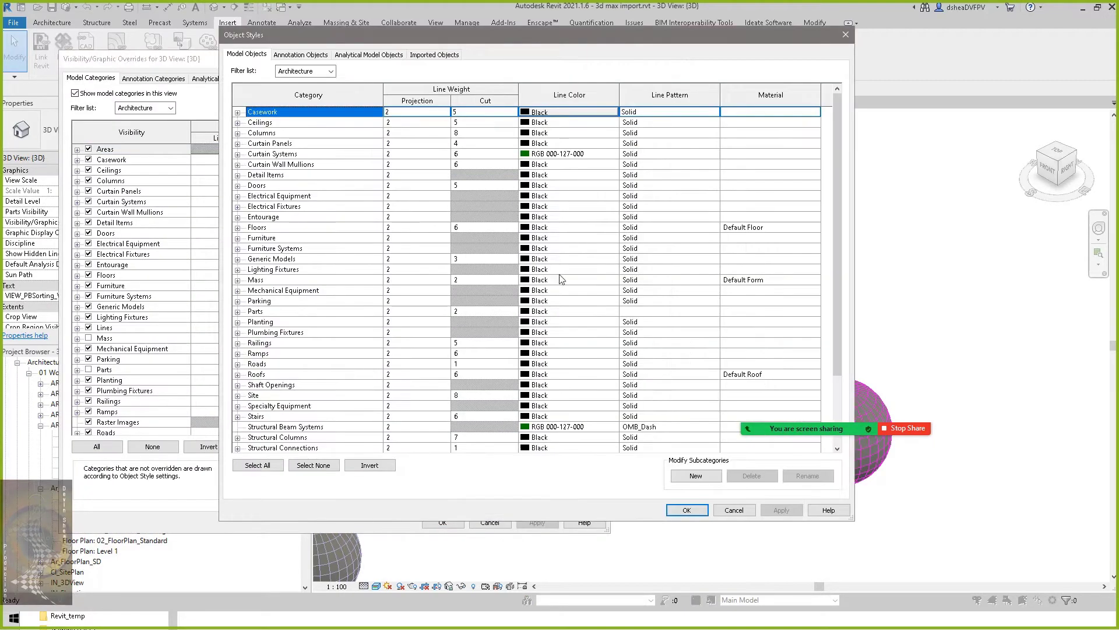
pyautogui.click(416, 54)
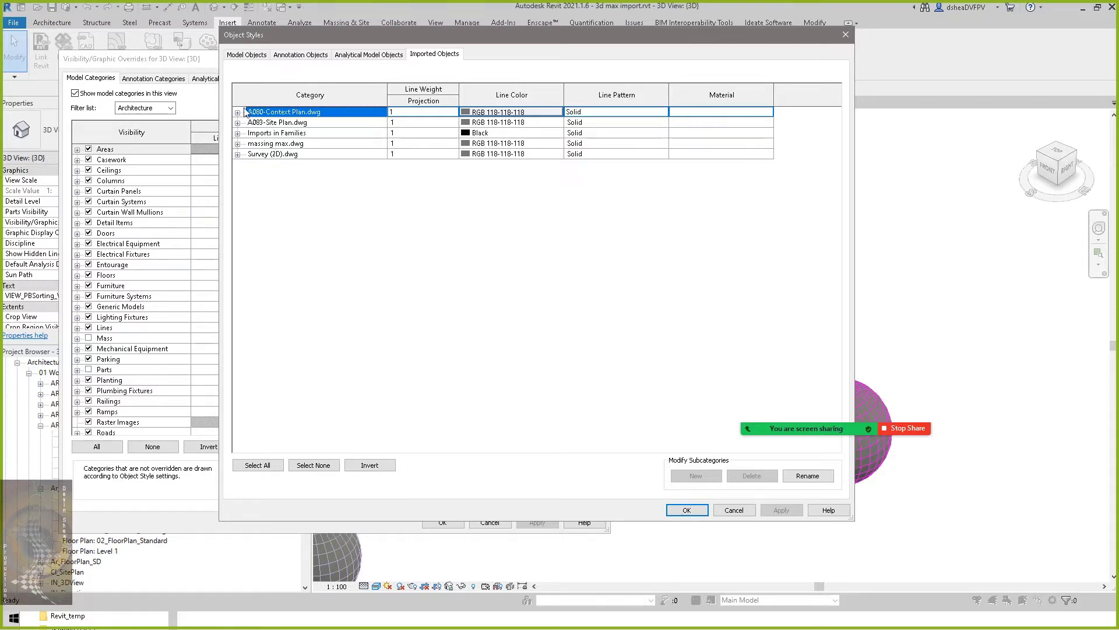
pyautogui.click(237, 144)
pyautogui.click(273, 154)
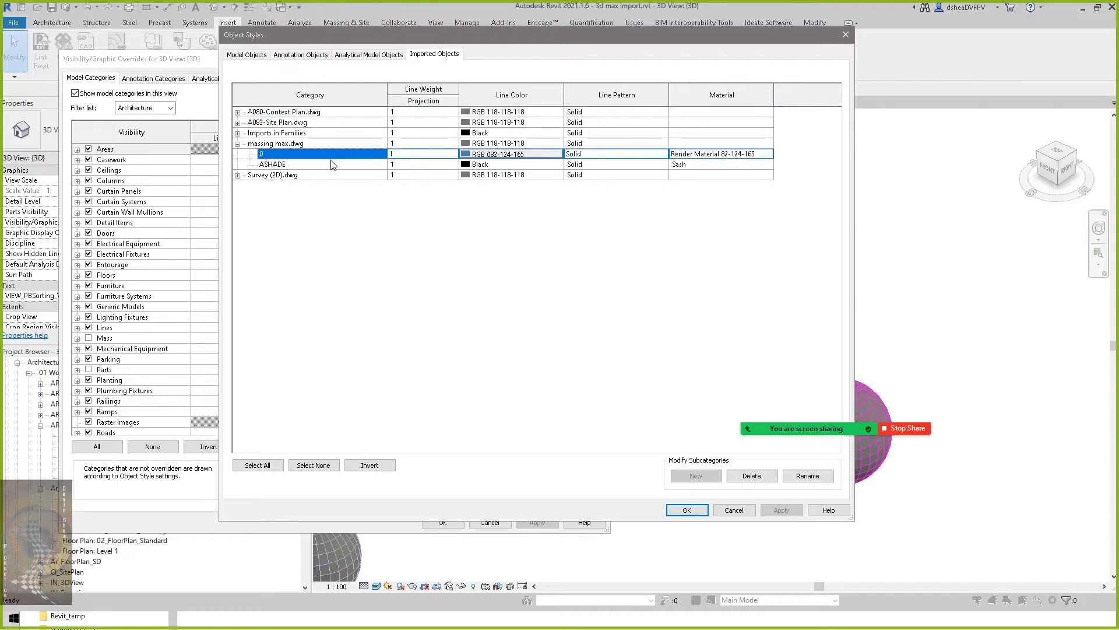
pyautogui.click(714, 155)
pyautogui.click(768, 155)
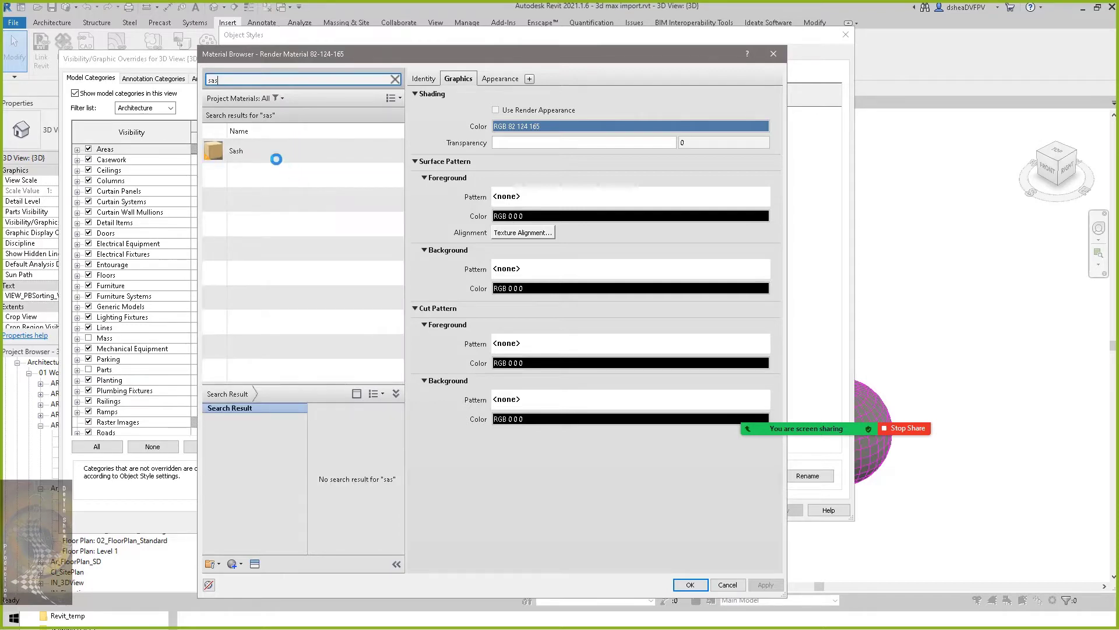
pyautogui.click(275, 153)
pyautogui.press('Return')
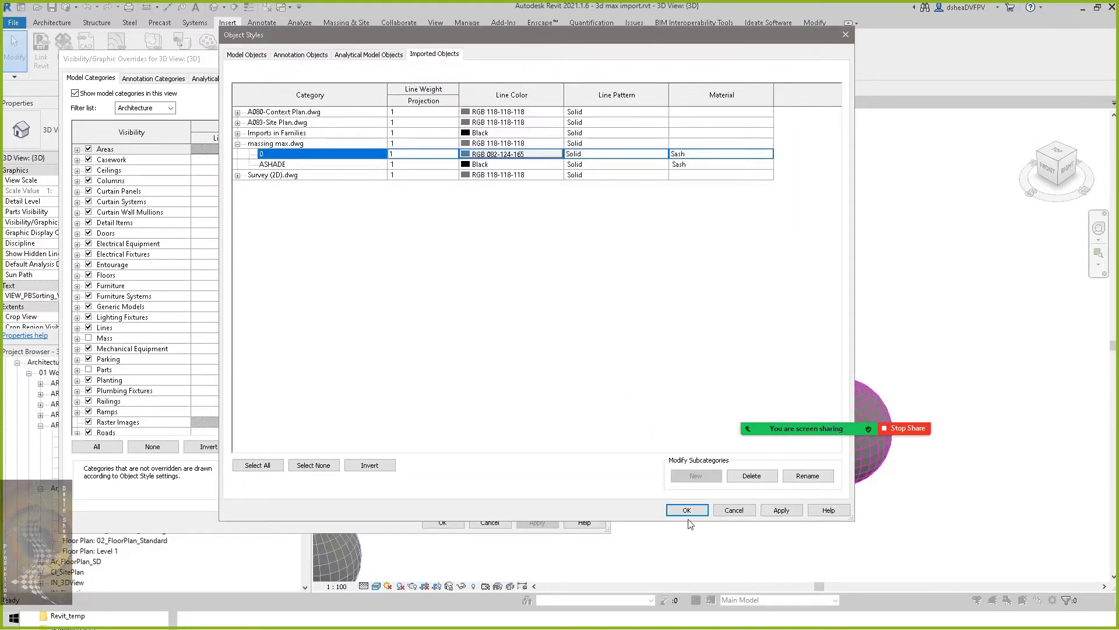
pyautogui.click(687, 510)
pyautogui.press('Return')
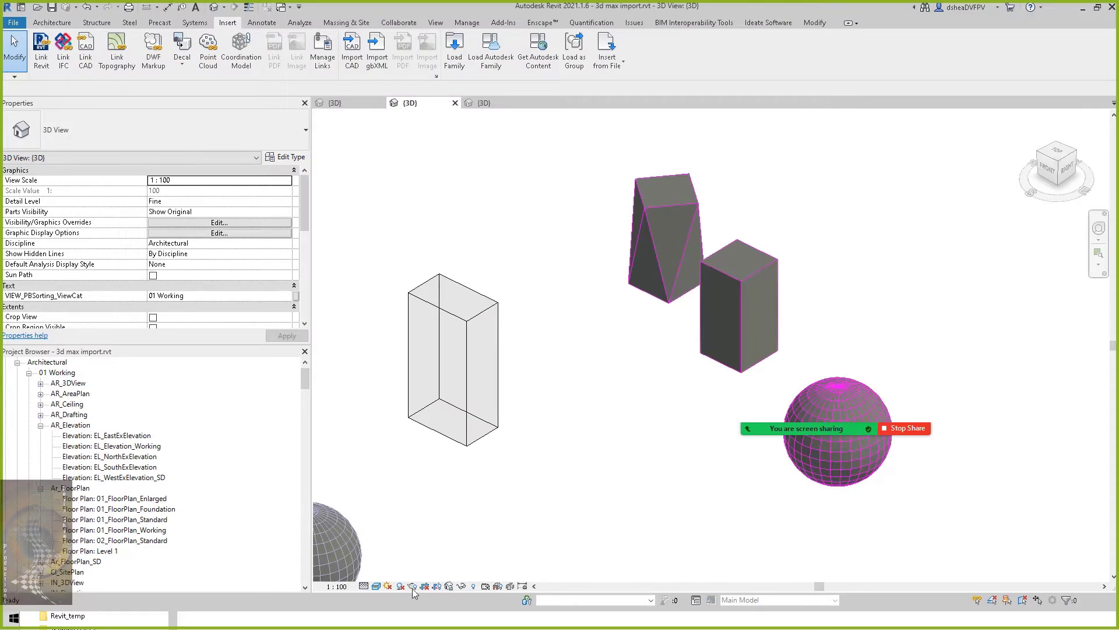
# Pan and zoom to frame the imported masses, selecting and deselecting massing max.dwg.
pyautogui.scroll(2, 879, 400)
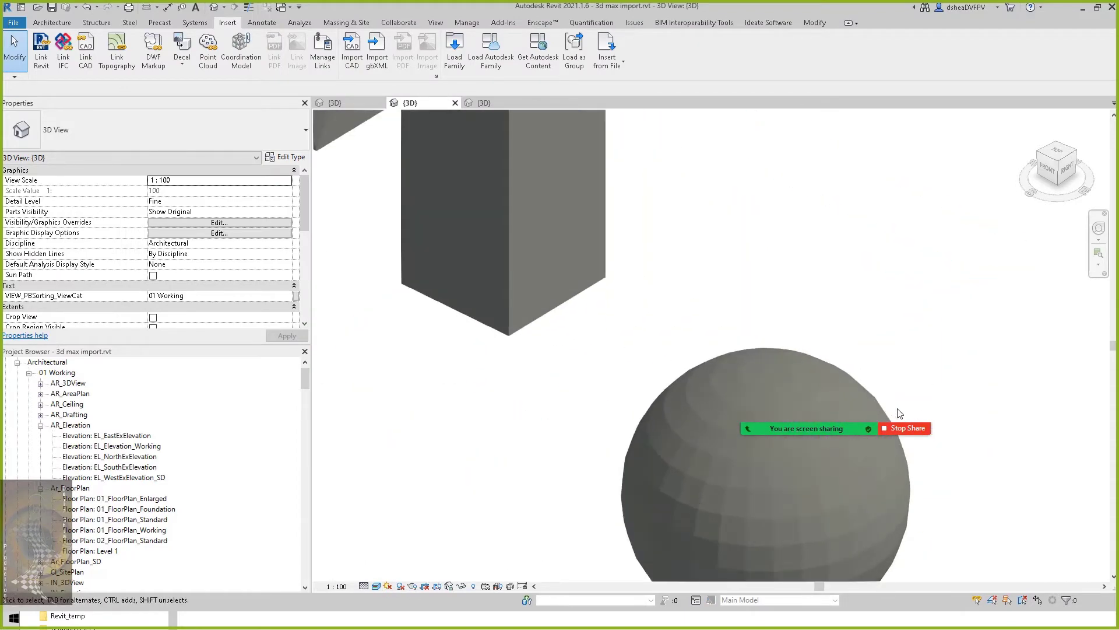
pyautogui.scroll(-4, 904, 373)
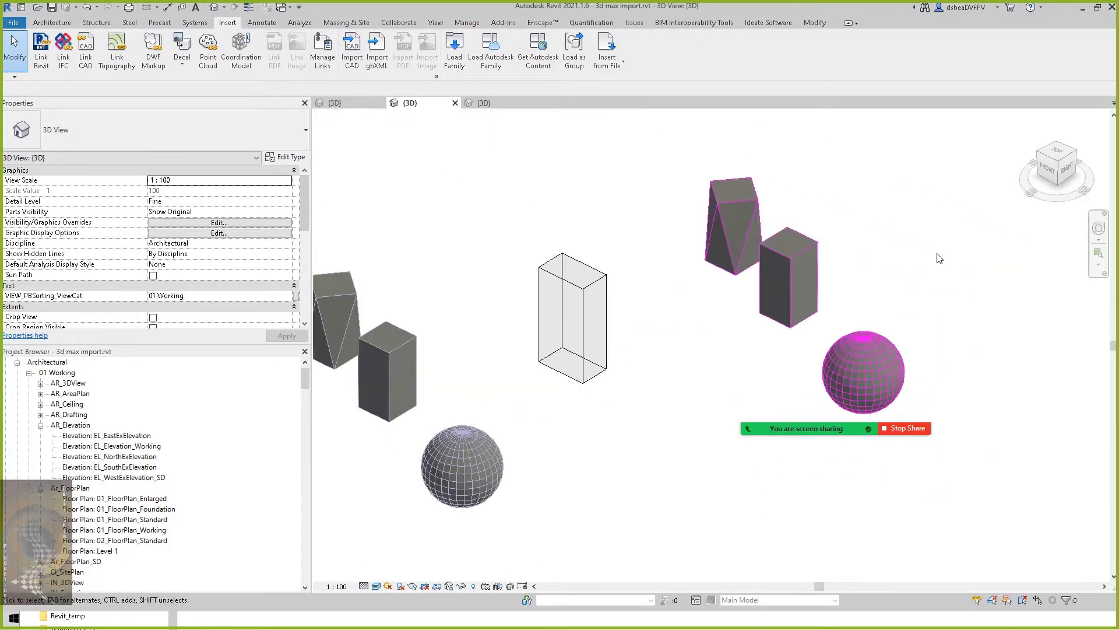
pyautogui.moveTo(896, 318); pyautogui.dragTo(851, 335, button='middle')
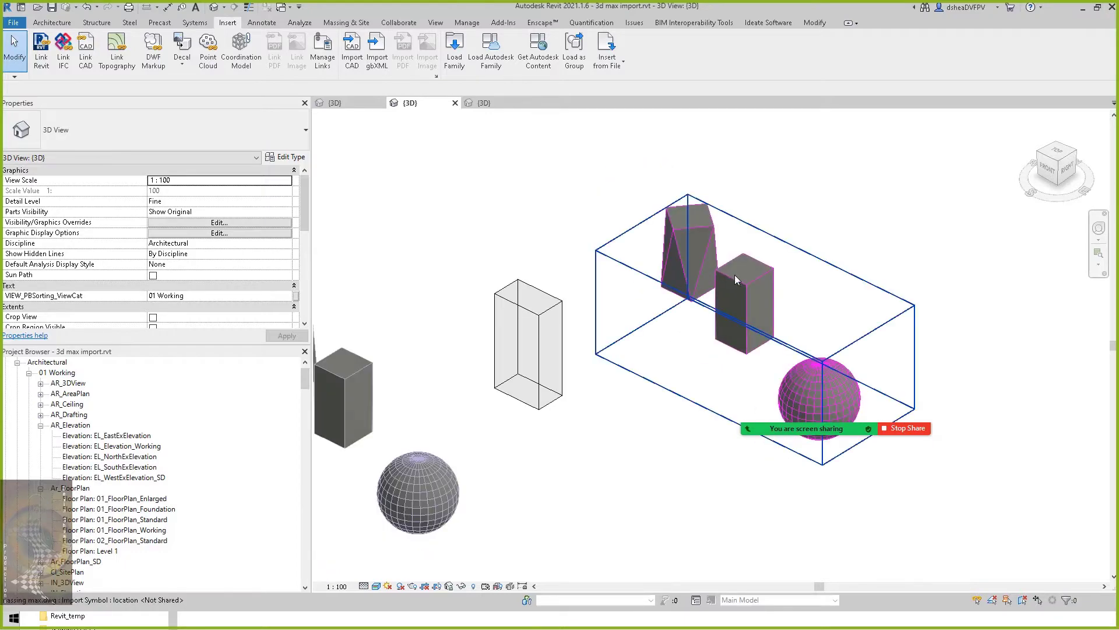
pyautogui.click(744, 298)
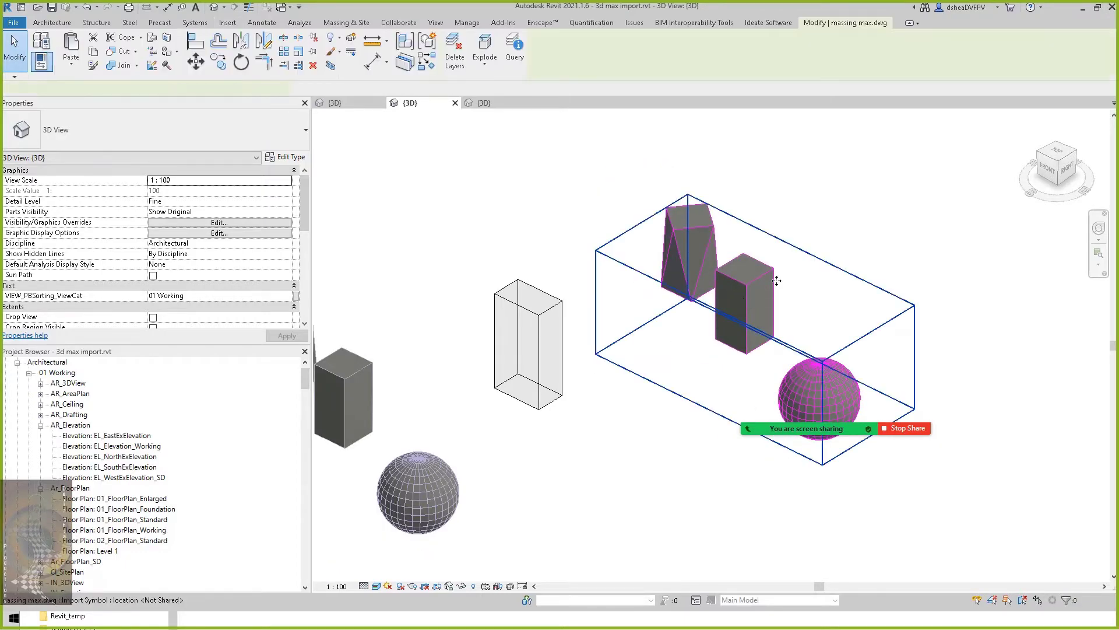
pyautogui.moveTo(849, 257); pyautogui.dragTo(817, 278, button='middle')
pyautogui.scroll(-1, 812, 295)
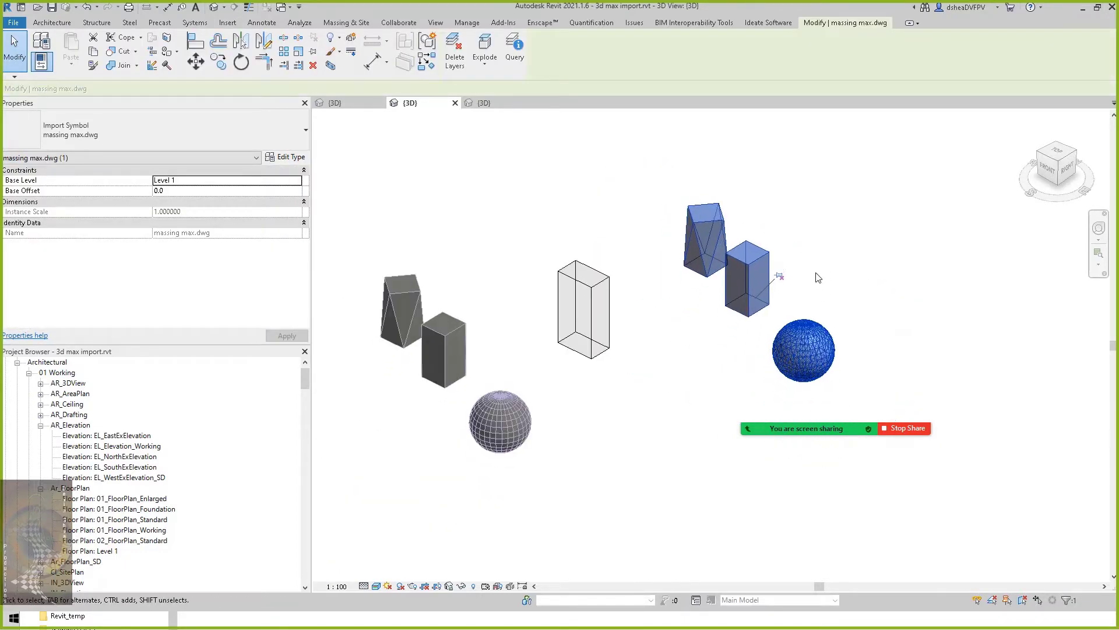
pyautogui.scroll(1, 818, 284)
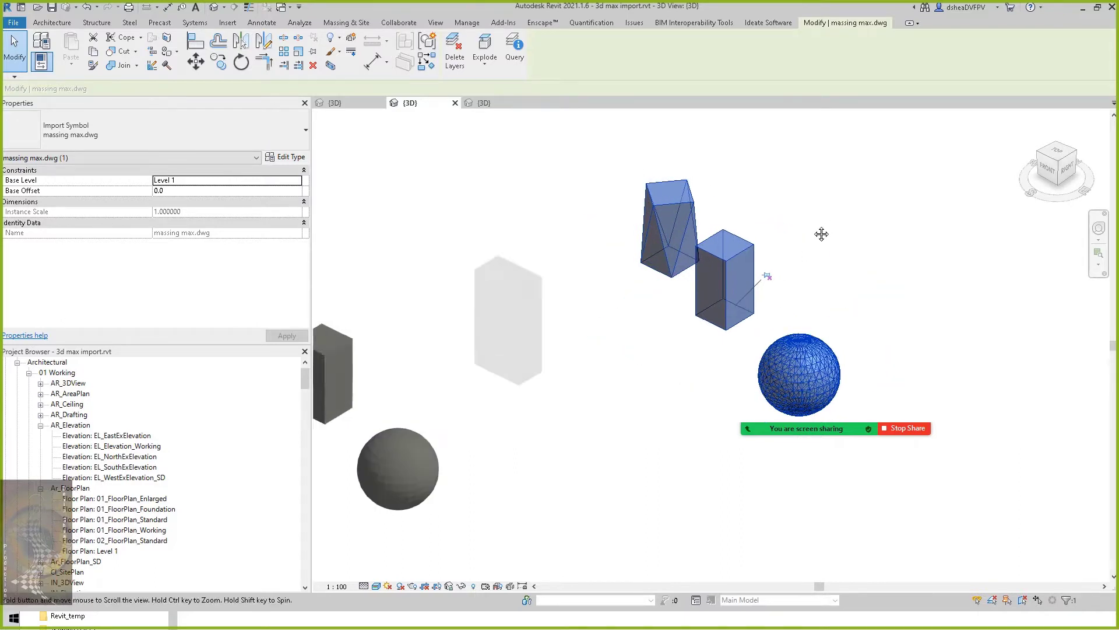
pyautogui.moveTo(823, 222); pyautogui.dragTo(810, 235, button='middle')
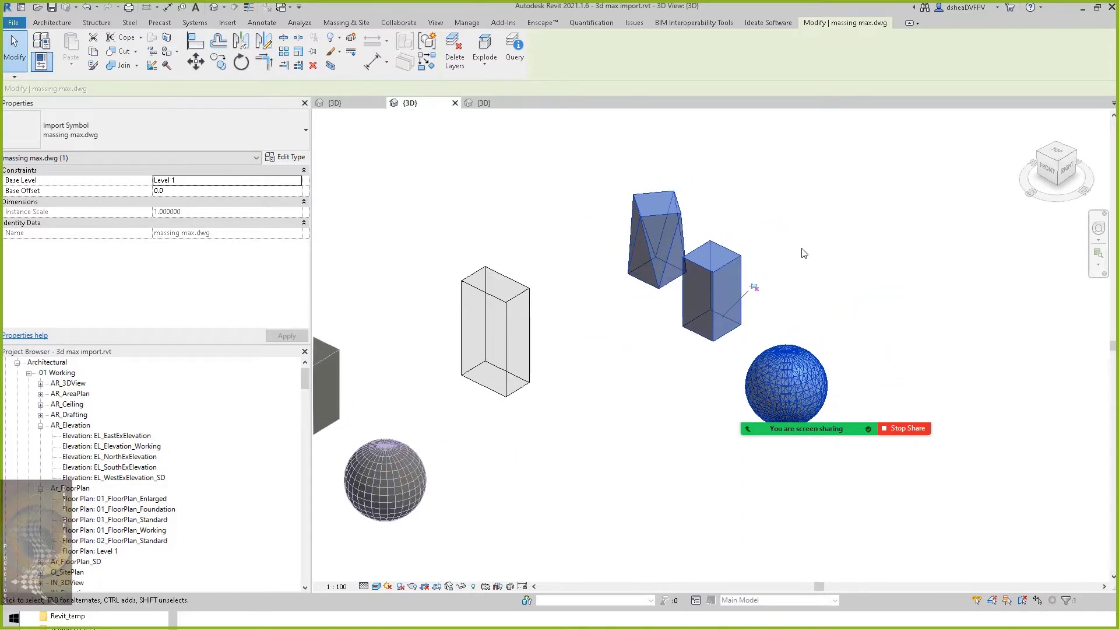
pyautogui.click(839, 268)
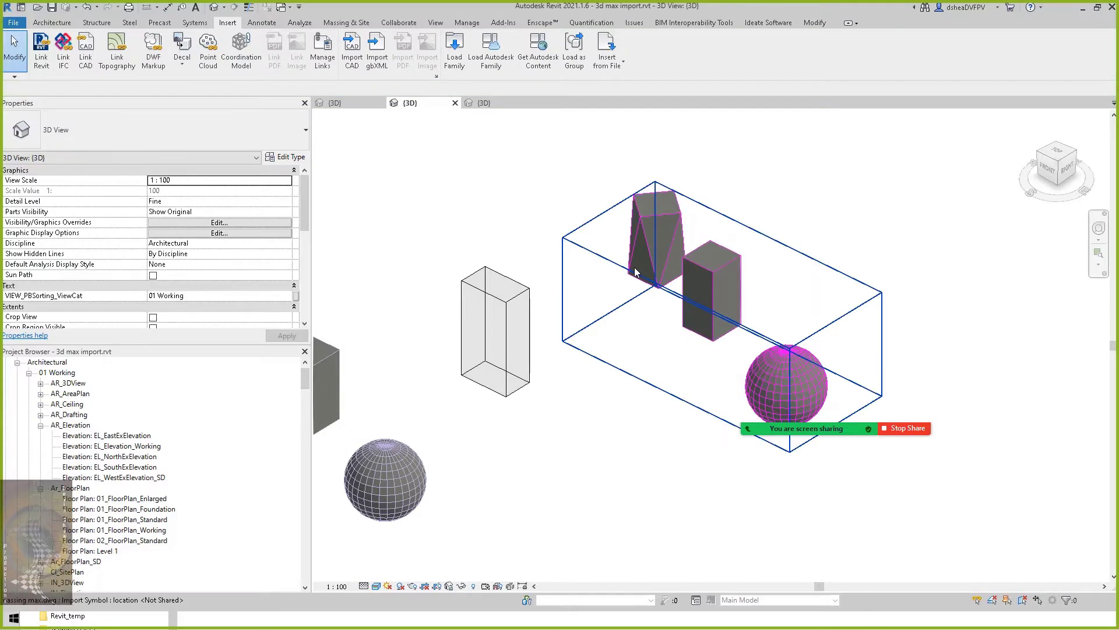
# Reselect the import, clear the selection, and switch to the third {3D} view tab.
pyautogui.click(715, 263)
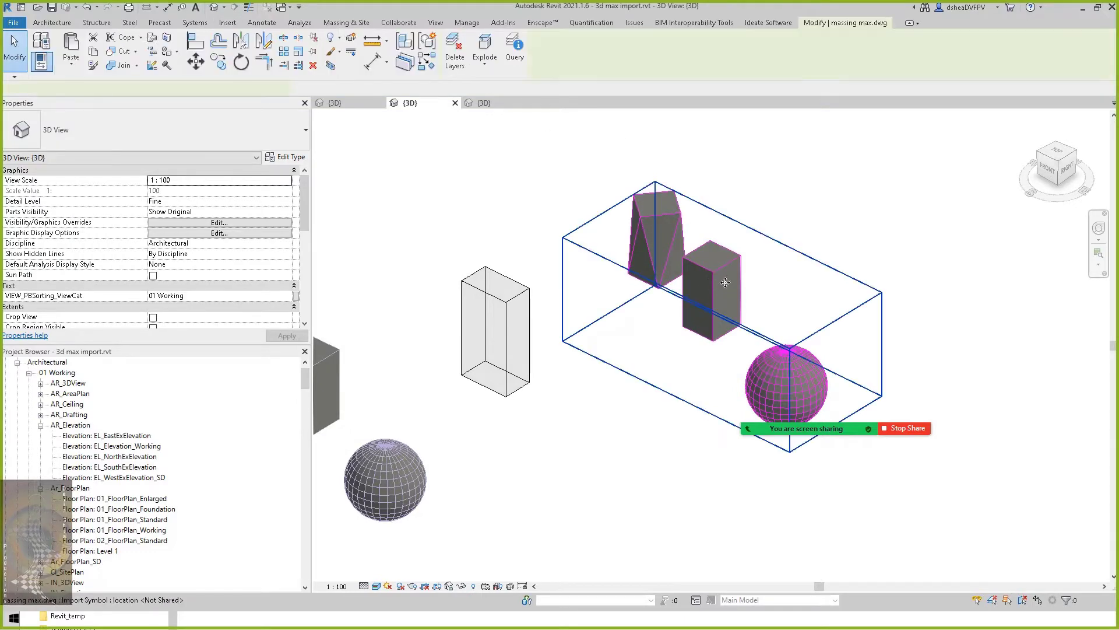
pyautogui.scroll(2, 728, 288)
pyautogui.click(873, 280)
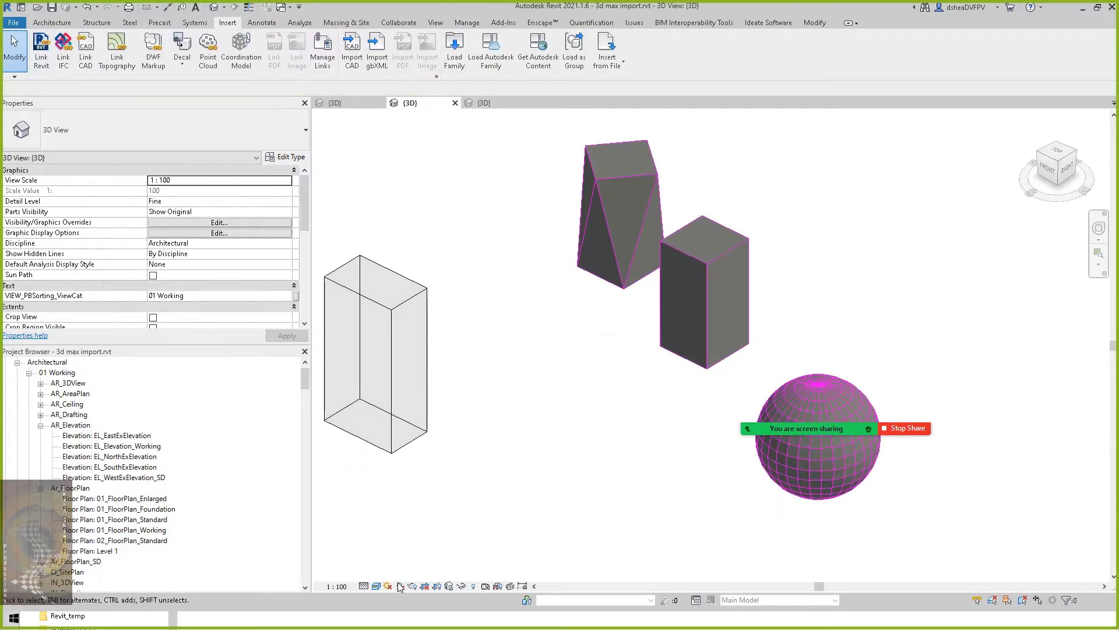
pyautogui.click(716, 254)
pyautogui.scroll(-2, 681, 392)
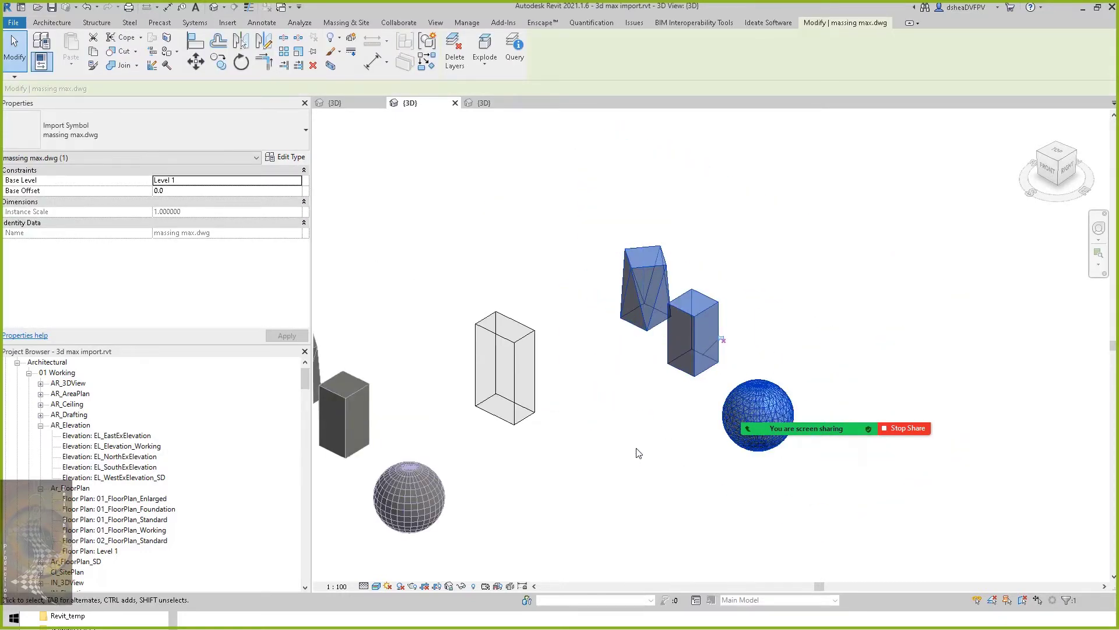
pyautogui.press('Delete')
pyautogui.click(506, 102)
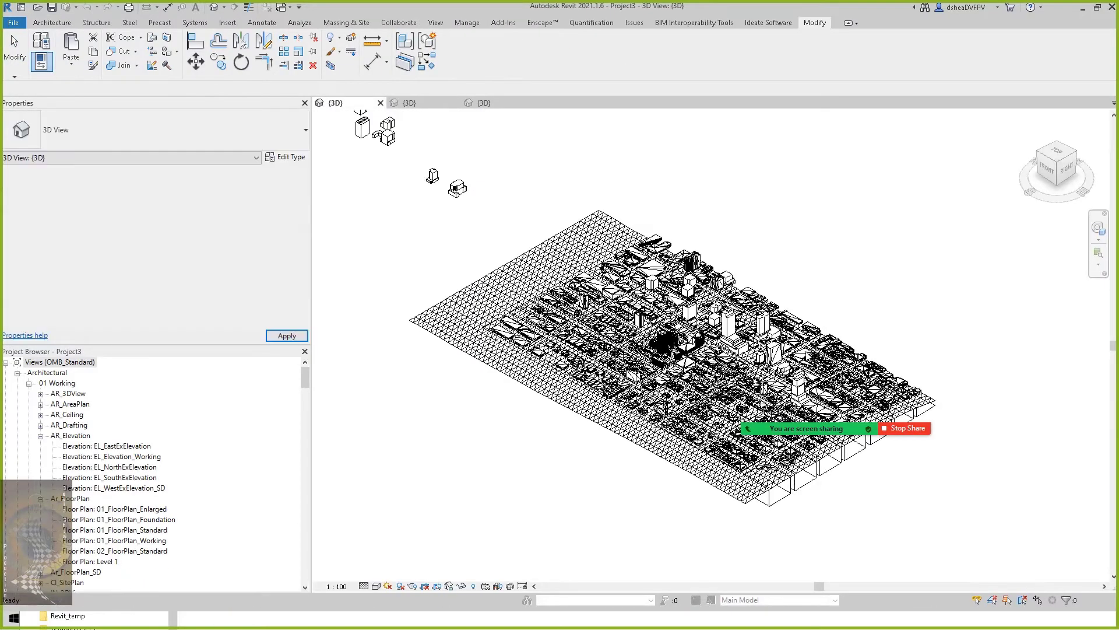
# Zoom into the imported West 10th city model in Project3's 3D view.
pyautogui.scroll(2, 863, 278)
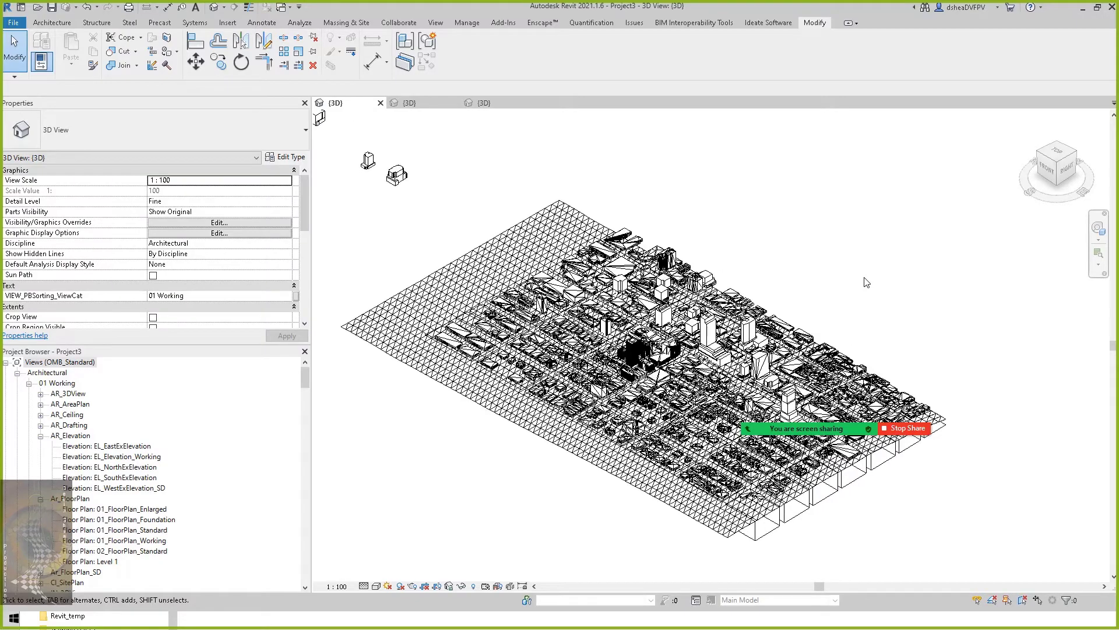
pyautogui.scroll(-2, 865, 280)
pyautogui.scroll(1, 867, 282)
pyautogui.scroll(5, 860, 285)
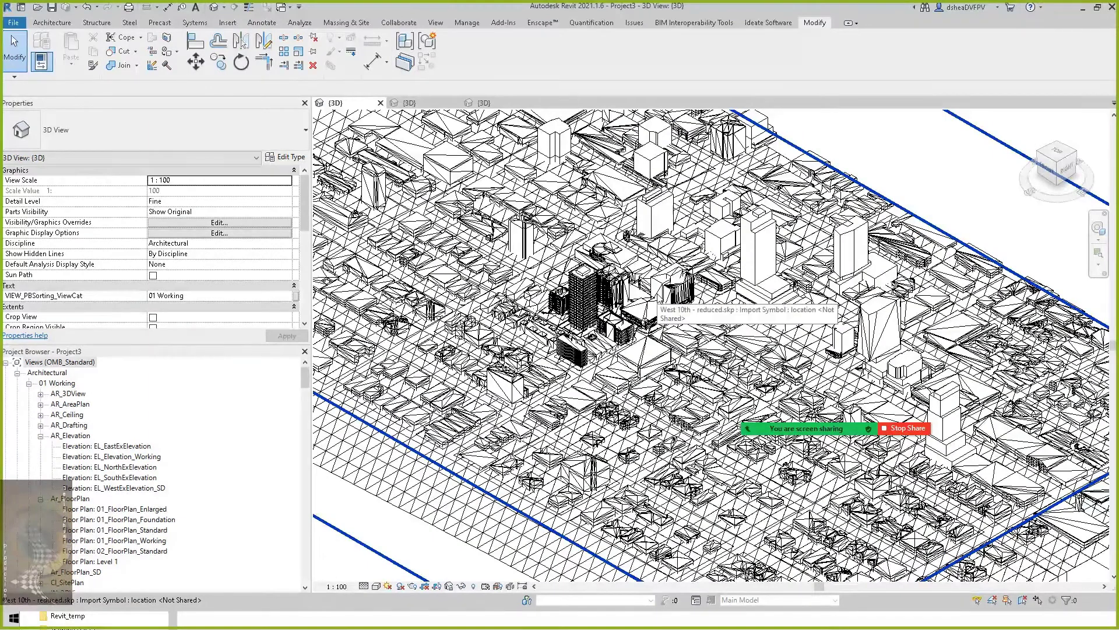
# Override the West 10th - reduced.skp Location Terrain line colour to White and apply it.
pyautogui.press('v')
pyautogui.press('v')
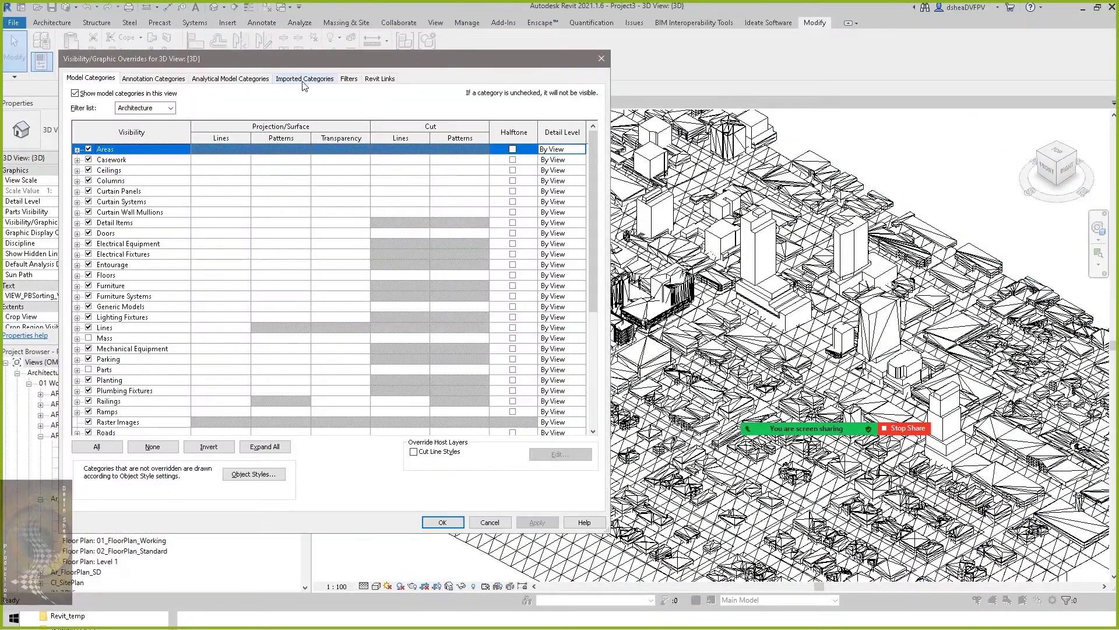
pyautogui.click(305, 79)
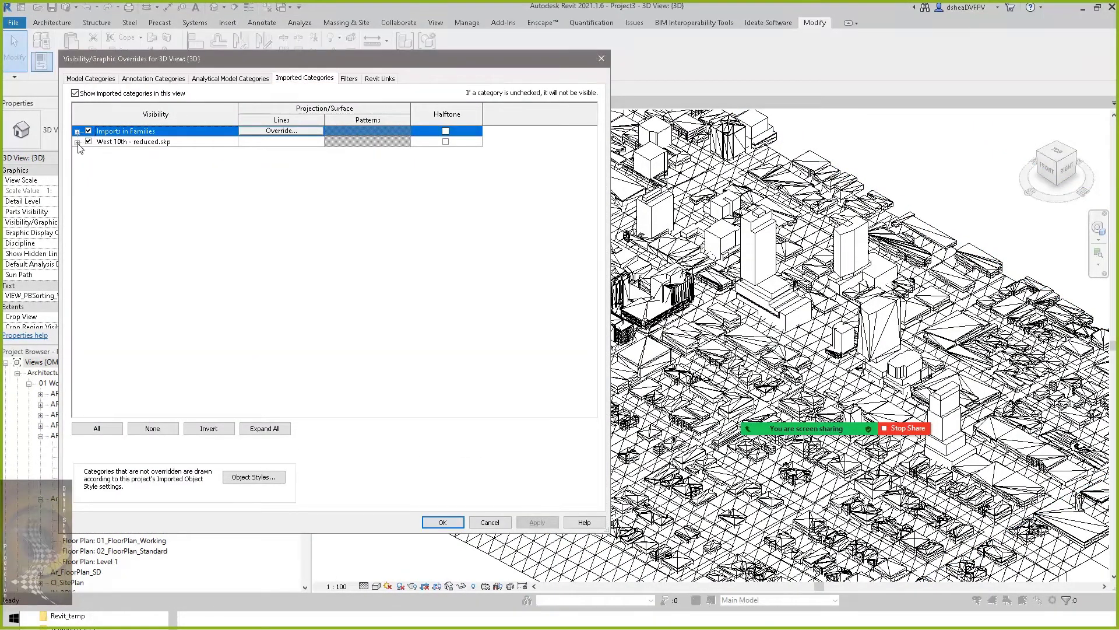
pyautogui.click(77, 143)
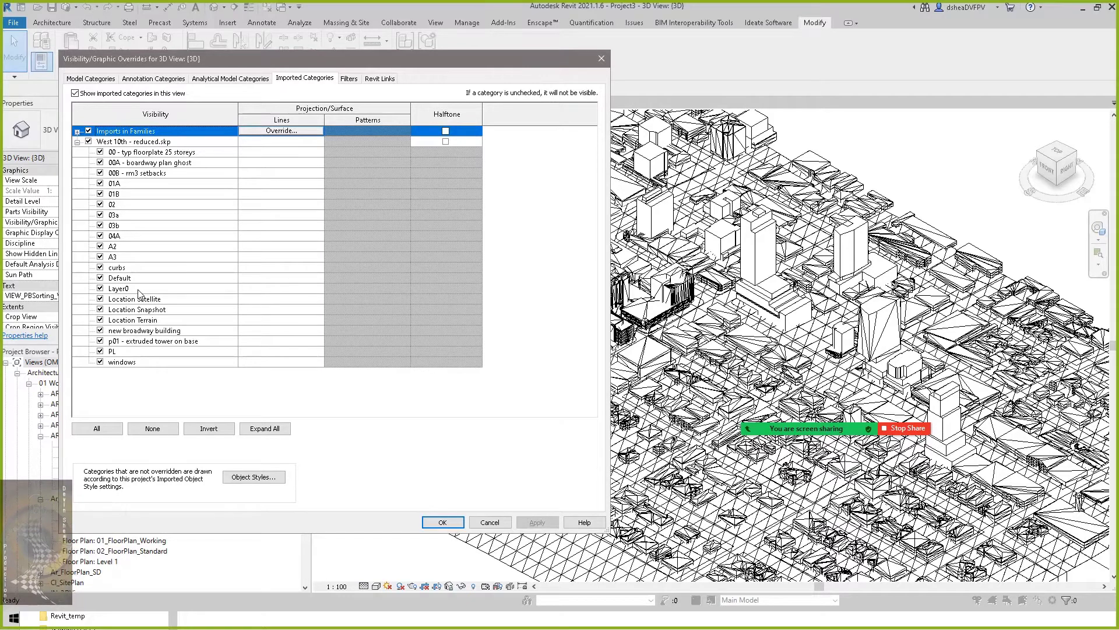
pyautogui.click(149, 320)
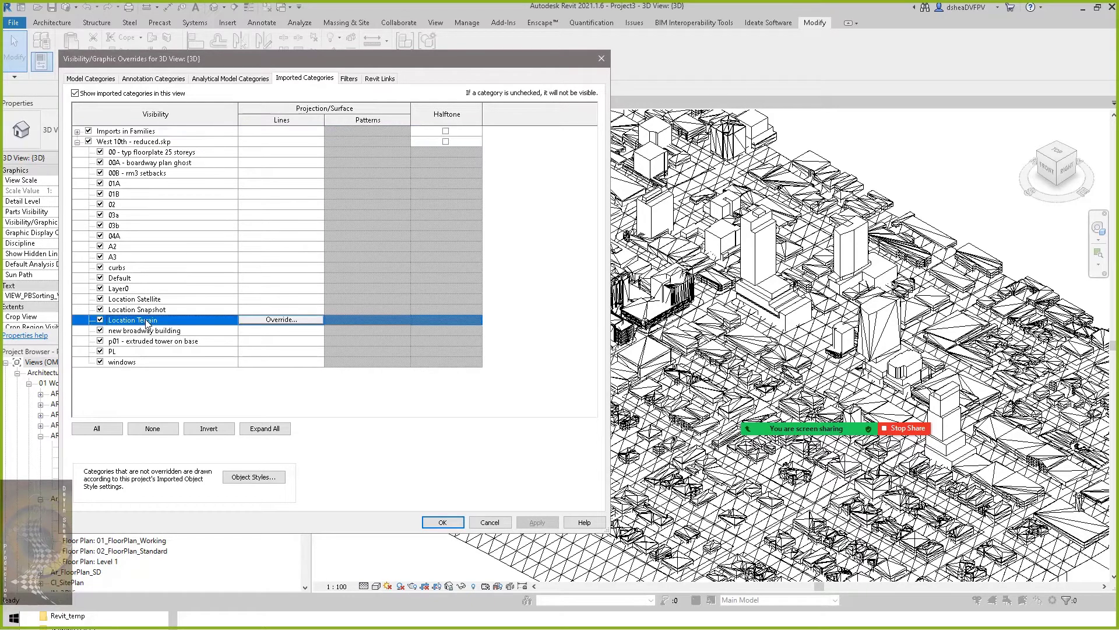
pyautogui.click(293, 321)
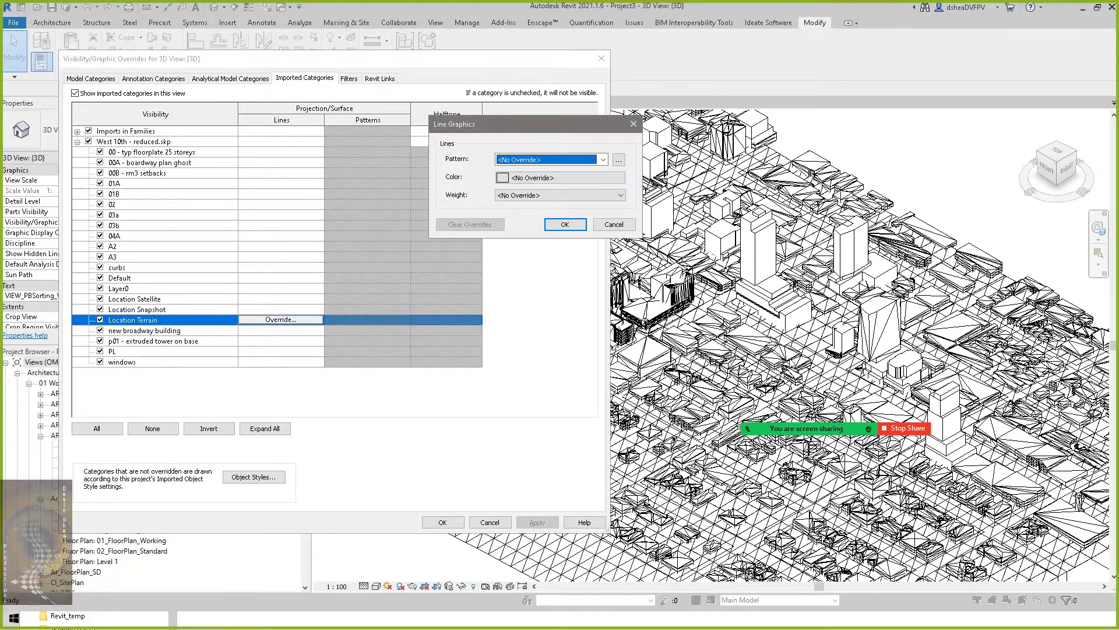
pyautogui.click(556, 176)
pyautogui.click(521, 193)
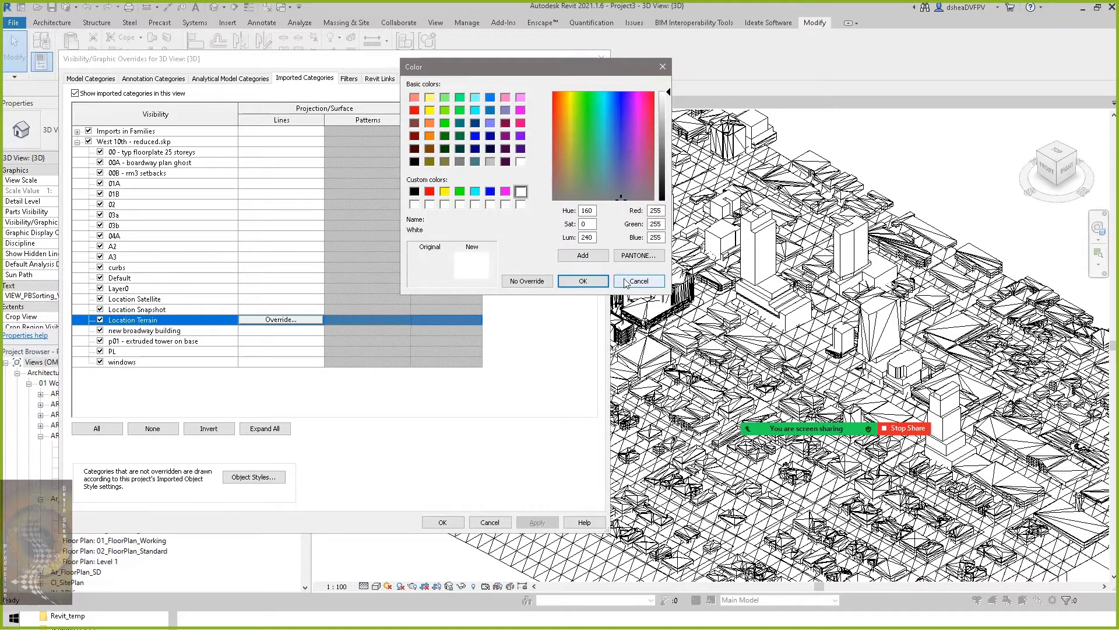
pyautogui.click(583, 281)
pyautogui.click(563, 224)
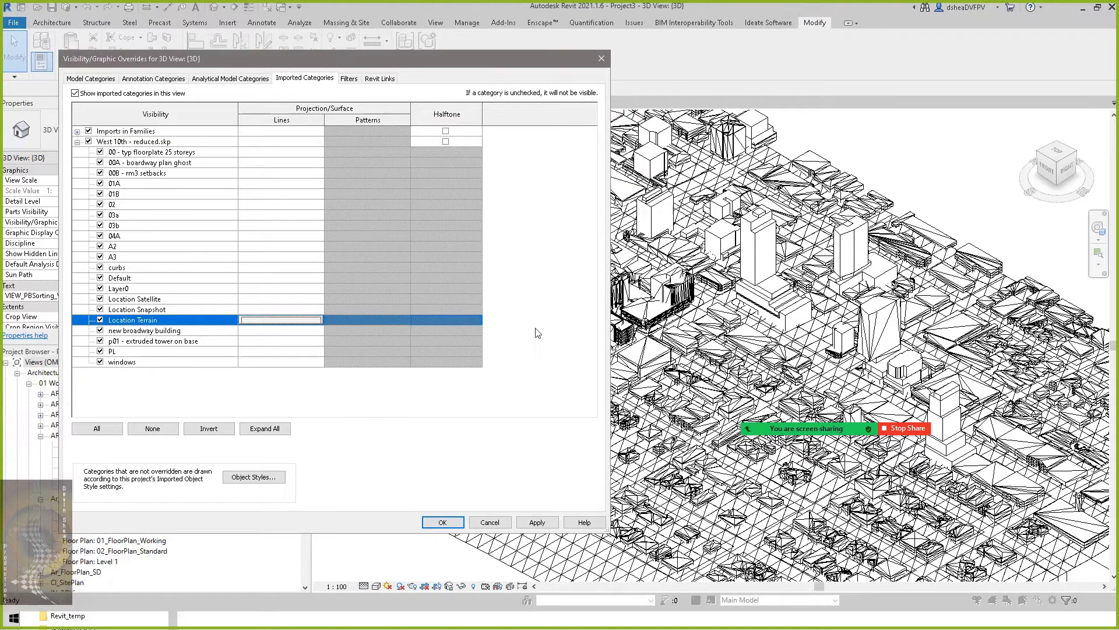
pyautogui.click(537, 521)
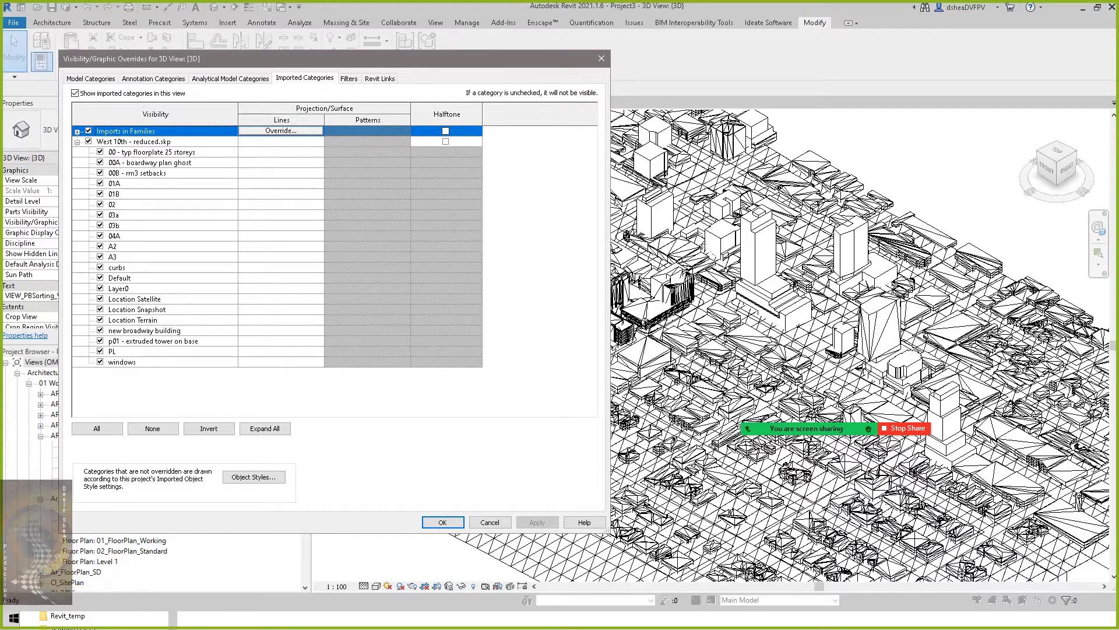
# Override the Layer0 line colour to White, apply, and close Visibility/Graphics.
pyautogui.click(137, 288)
pyautogui.click(276, 290)
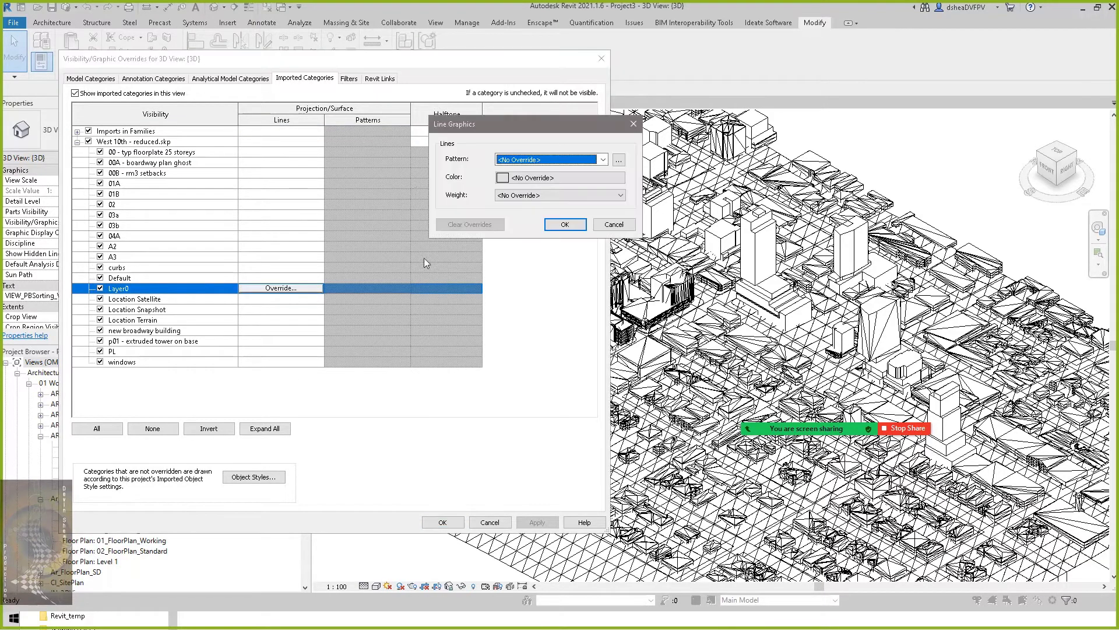
pyautogui.click(547, 179)
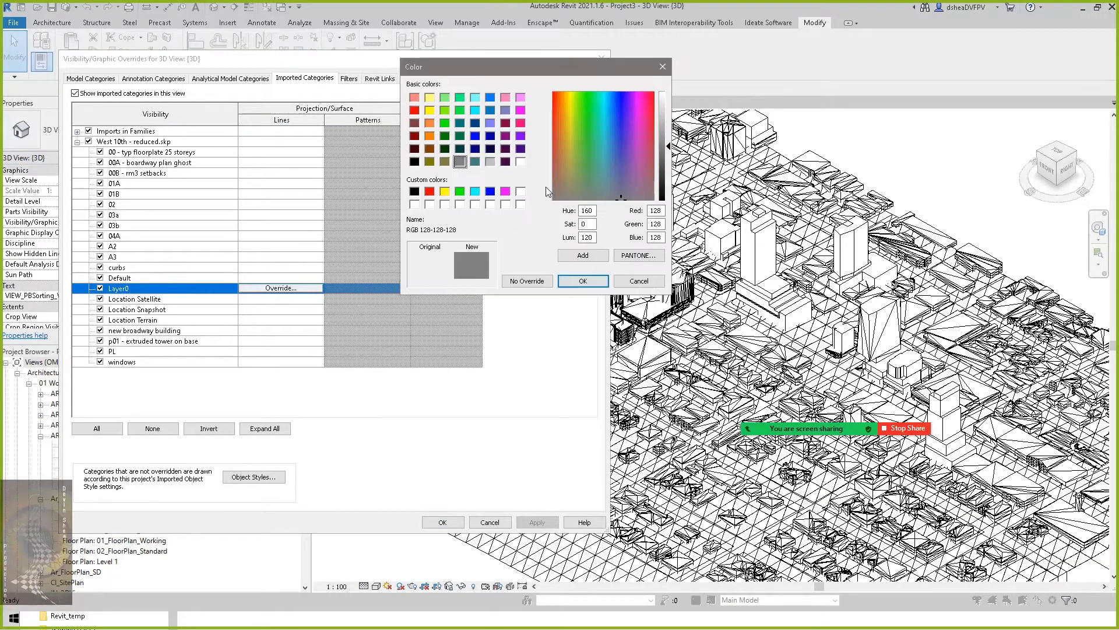
pyautogui.click(520, 202)
pyautogui.click(577, 281)
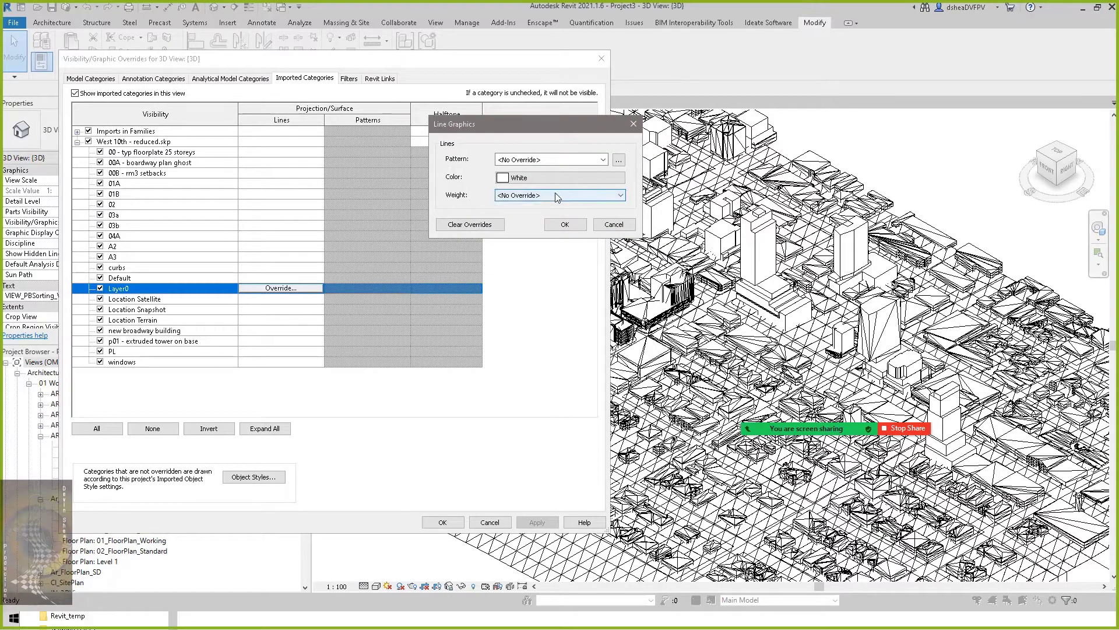
pyautogui.click(565, 224)
pyautogui.click(551, 523)
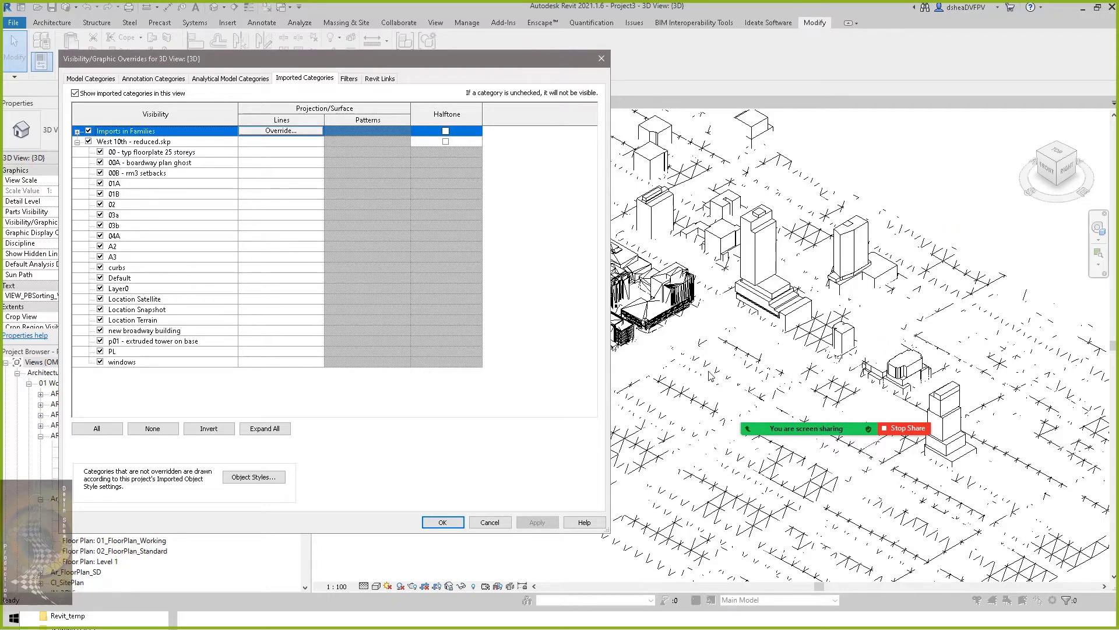
pyautogui.click(443, 522)
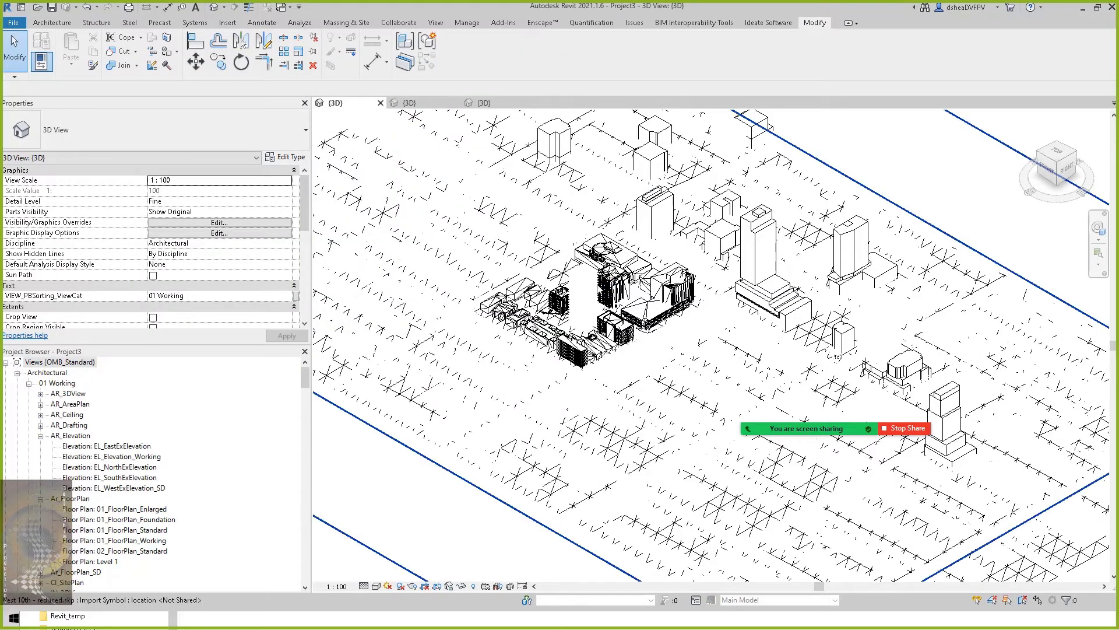
pyautogui.scroll(2, 605, 300)
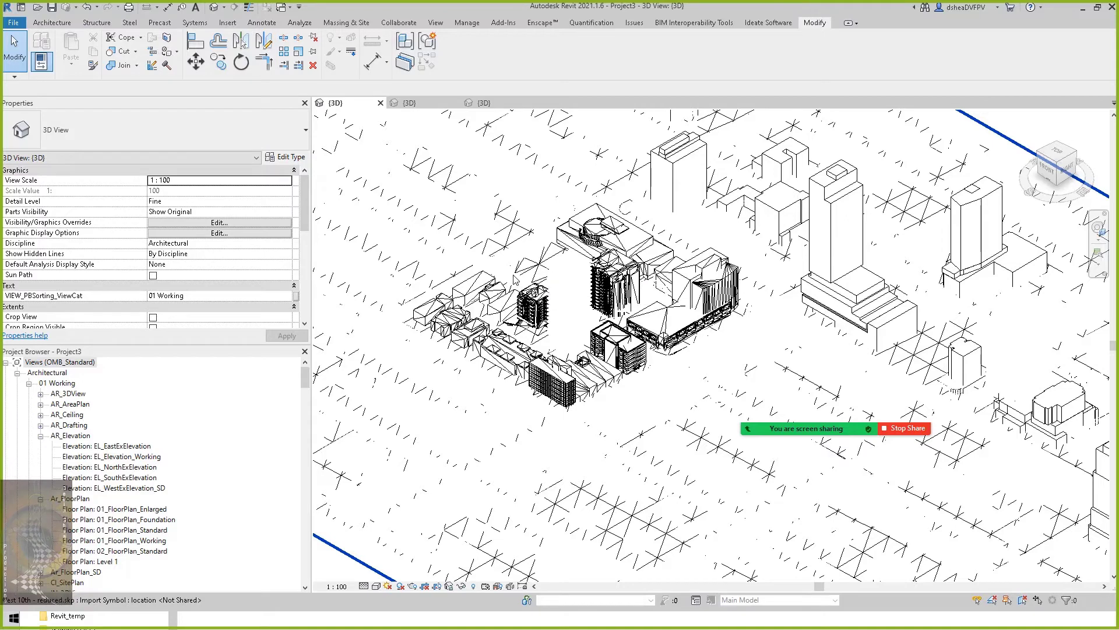
# Hide every West 10th - reduced.skp import layer in the 3D view using VG.
pyautogui.press('v')
pyautogui.press('g')
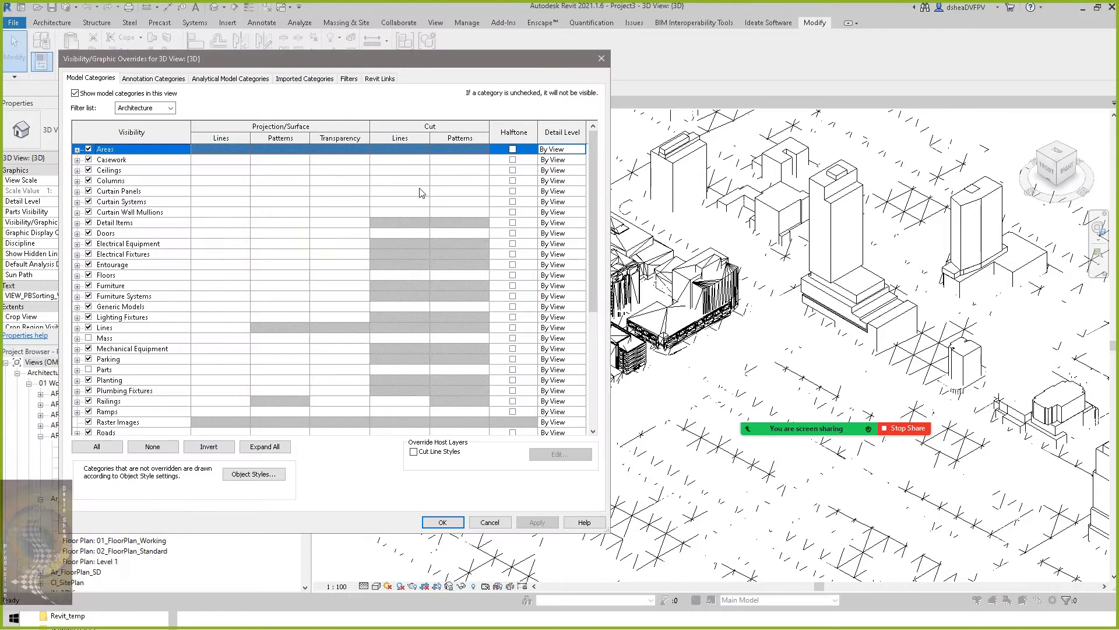
pyautogui.click(304, 78)
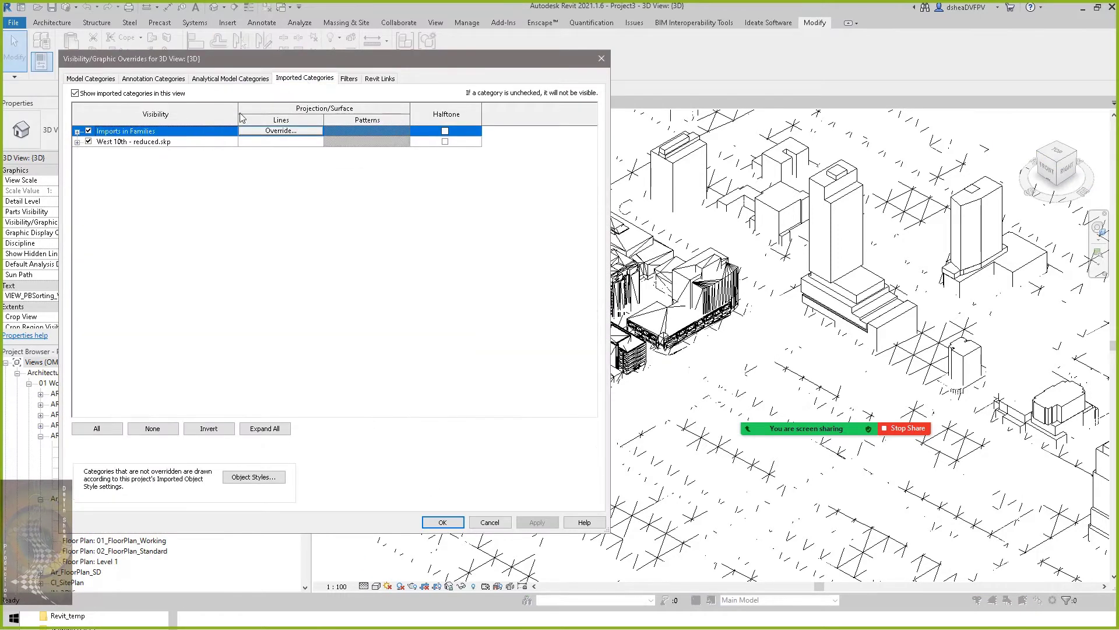
pyautogui.click(77, 142)
pyautogui.click(124, 153)
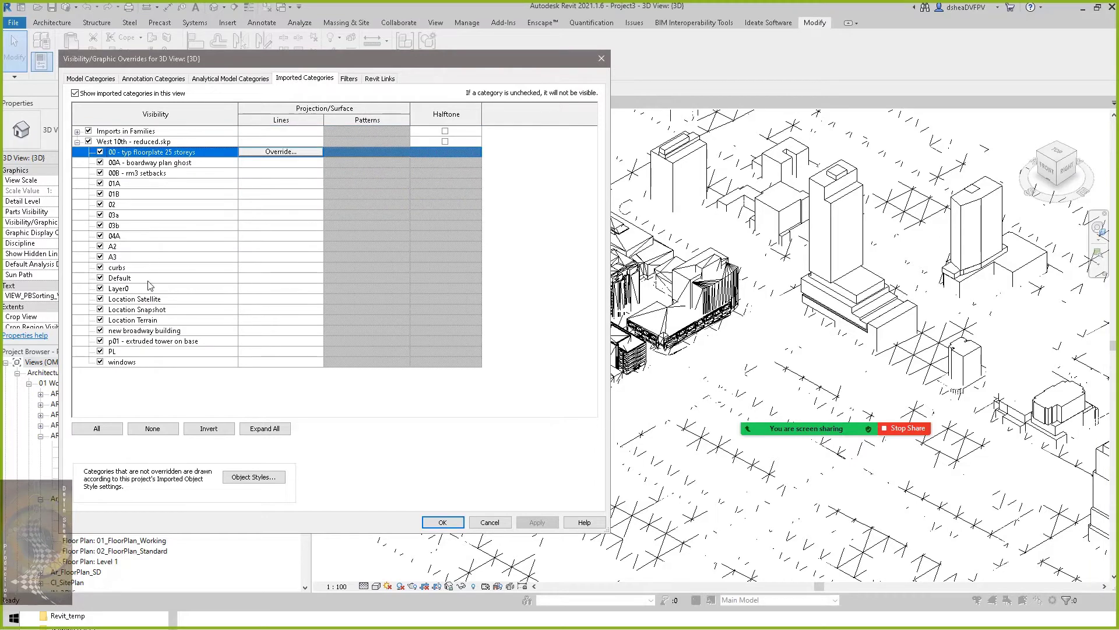
pyautogui.keyDown('shift'); pyautogui.click(151, 362); pyautogui.keyUp('shift')
pyautogui.click(100, 352)
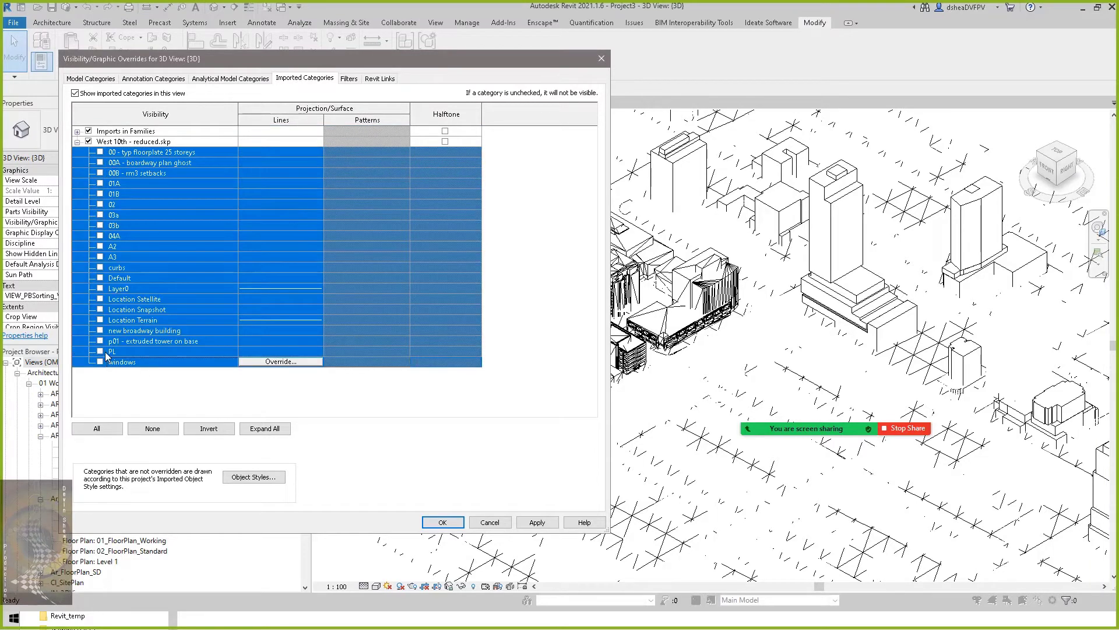
pyautogui.click(536, 522)
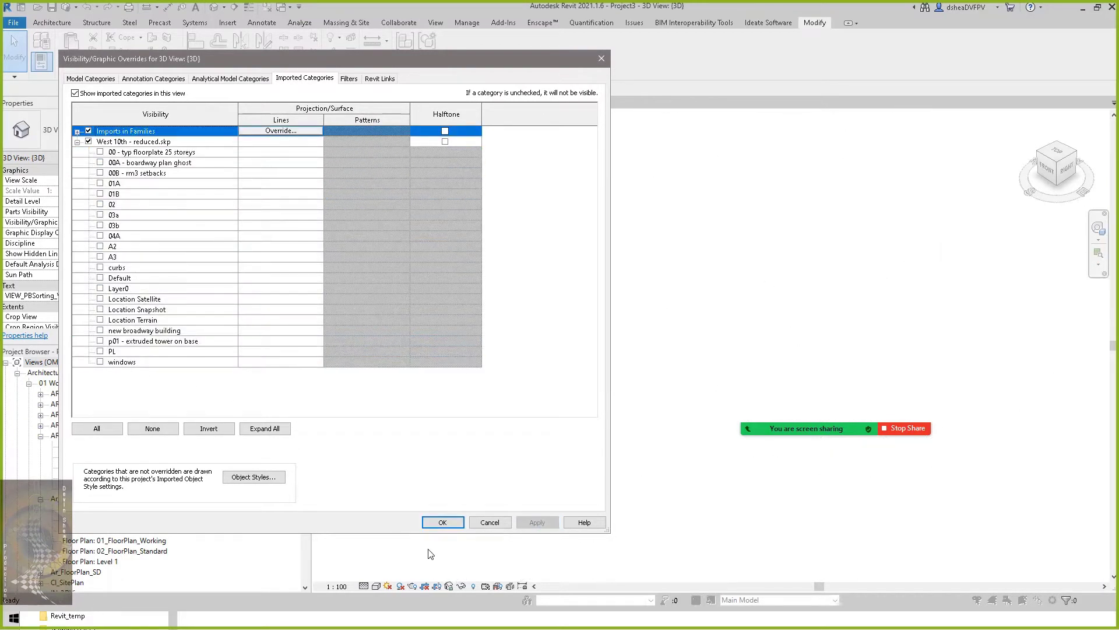
pyautogui.click(442, 522)
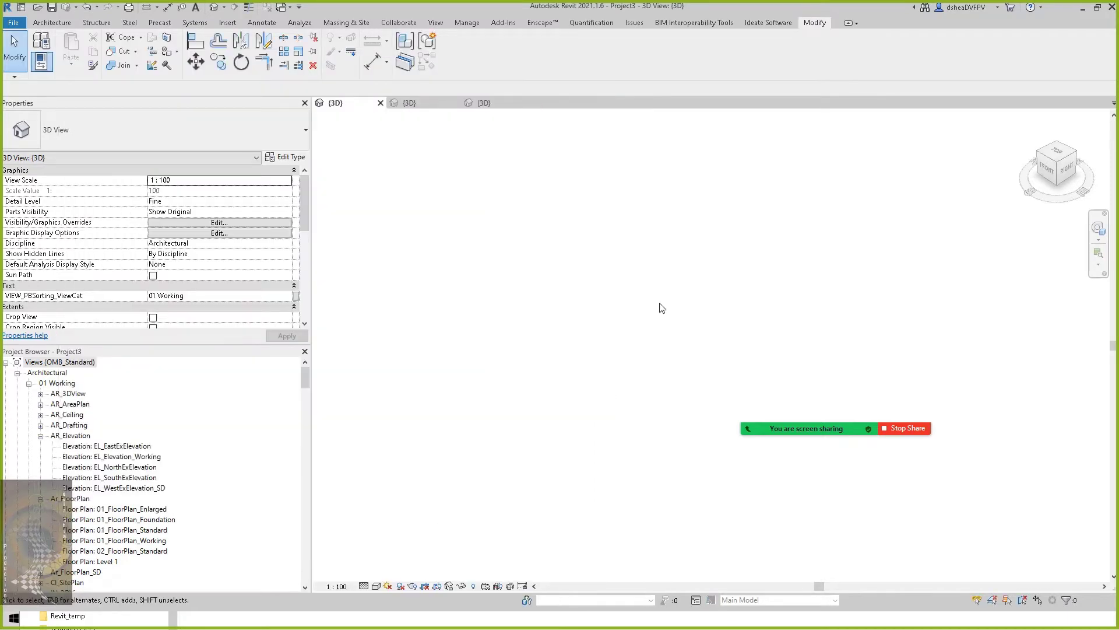
# Close Project3 without saving and return to the 3d max import project's view.
pyautogui.click(381, 103)
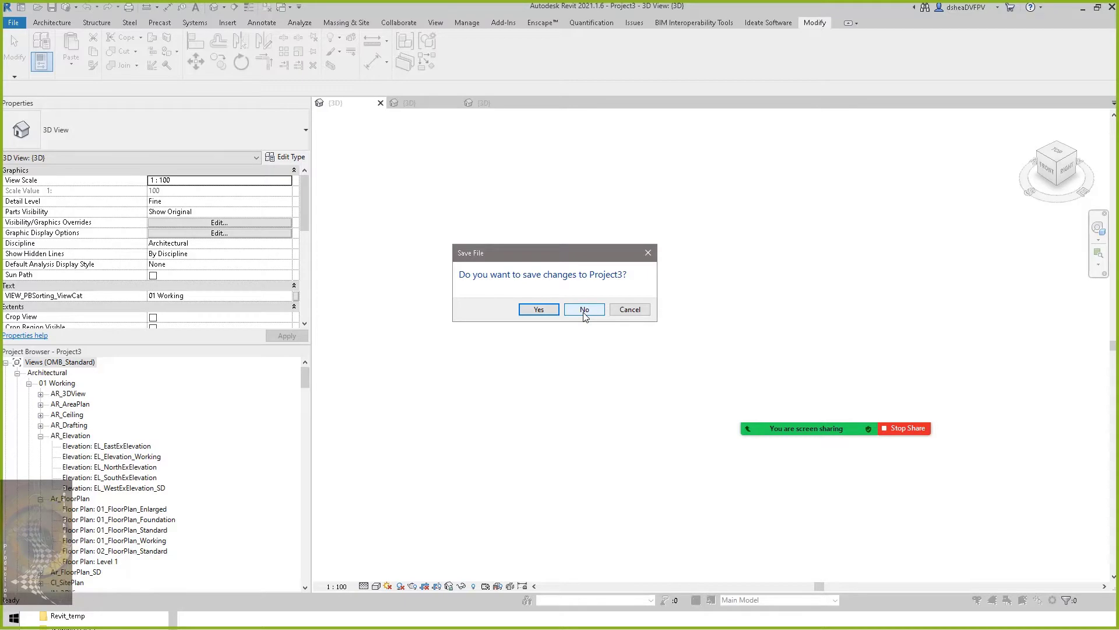
pyautogui.click(584, 309)
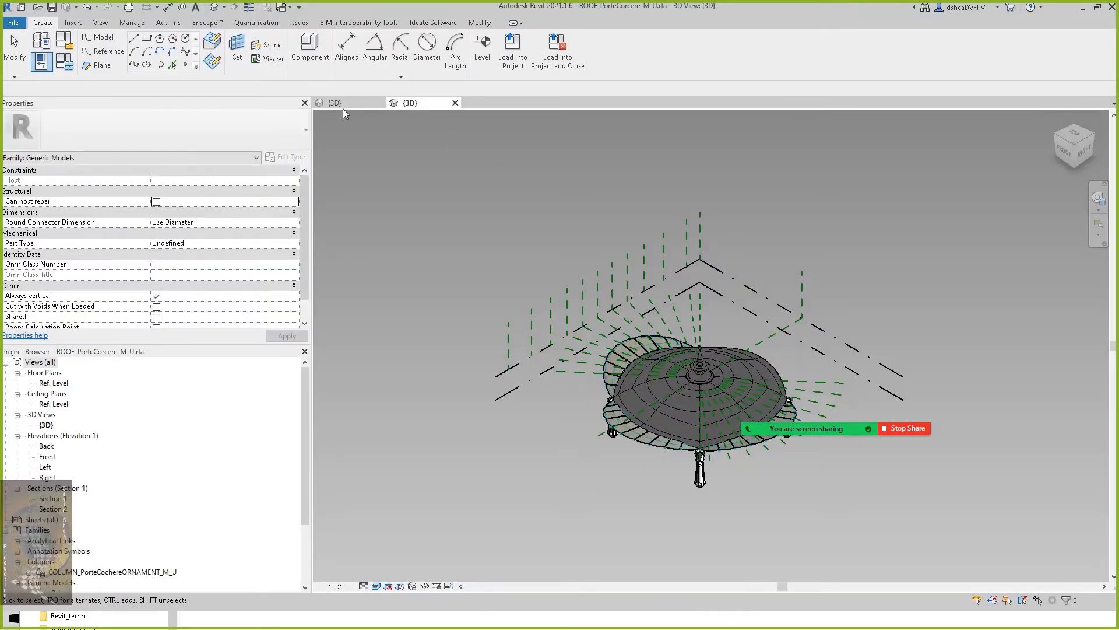
pyautogui.click(343, 105)
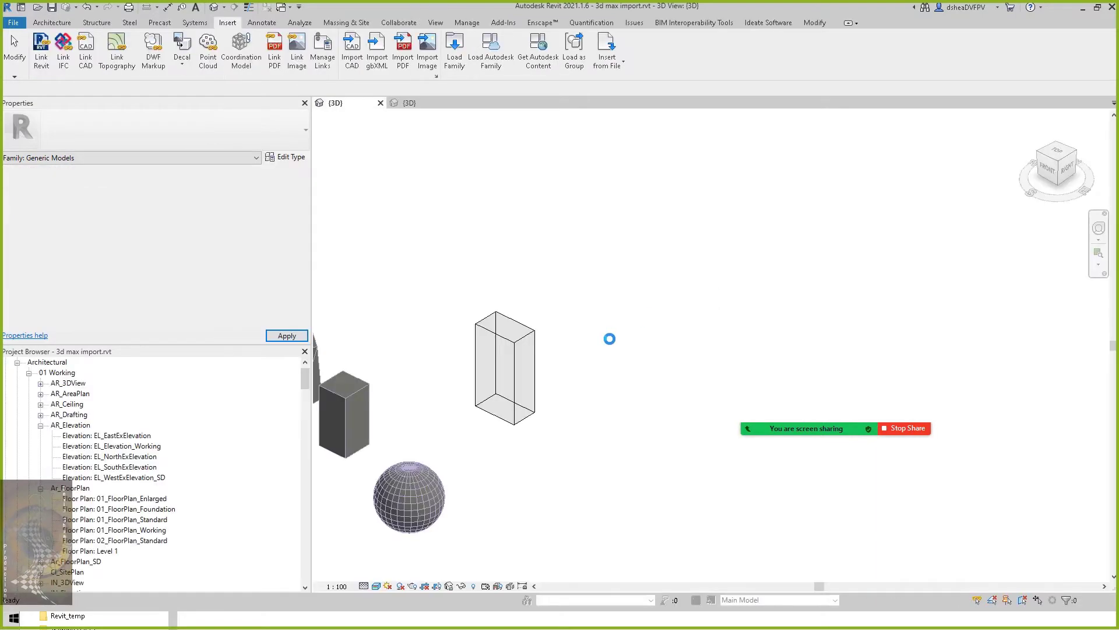
# Delete the three imported 3ds Max masses.
pyautogui.moveTo(607, 347); pyautogui.dragTo(842, 317, button='middle')
pyautogui.scroll(3, 762, 358)
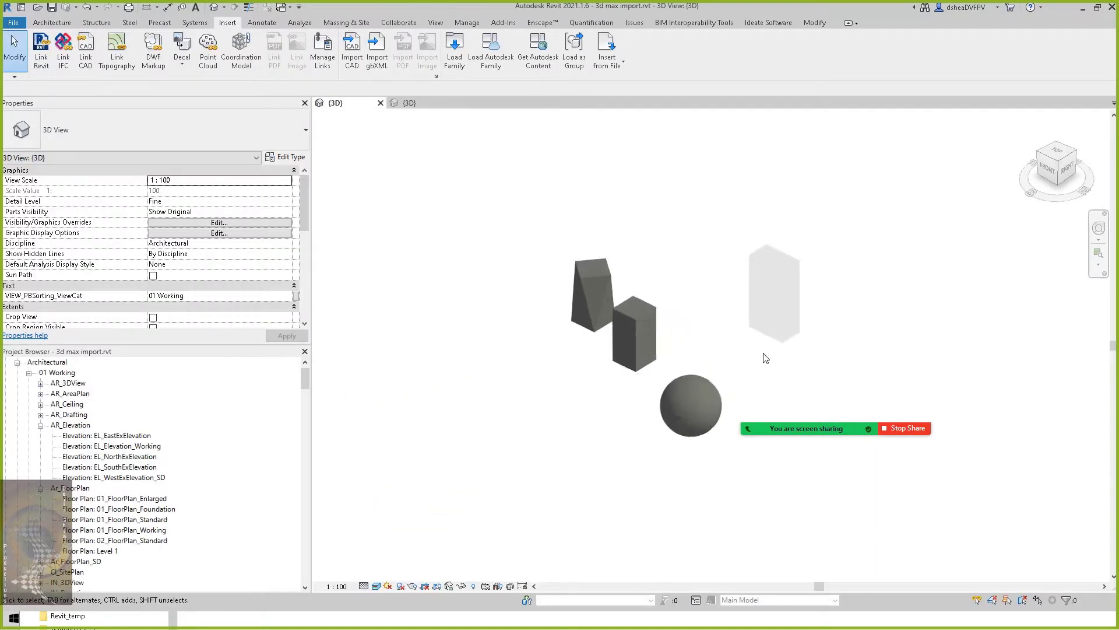
pyautogui.click(614, 320)
pyautogui.press('Delete')
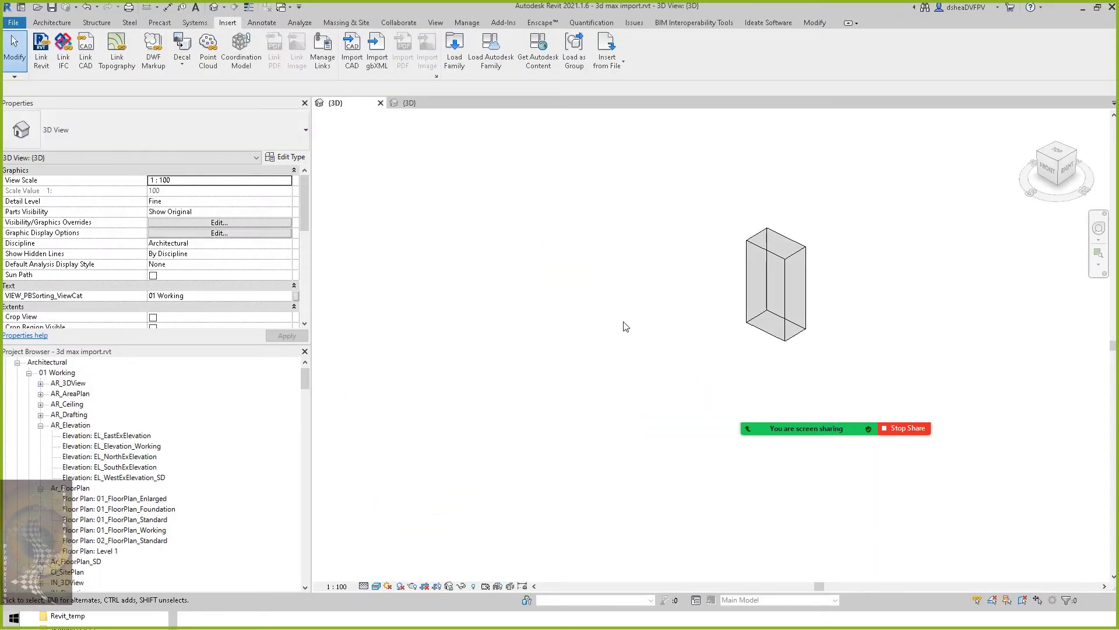
# Recentre the view on the remaining box mass and select it.
pyautogui.moveTo(714, 282); pyautogui.dragTo(585, 340, button='middle')
pyautogui.click(625, 318)
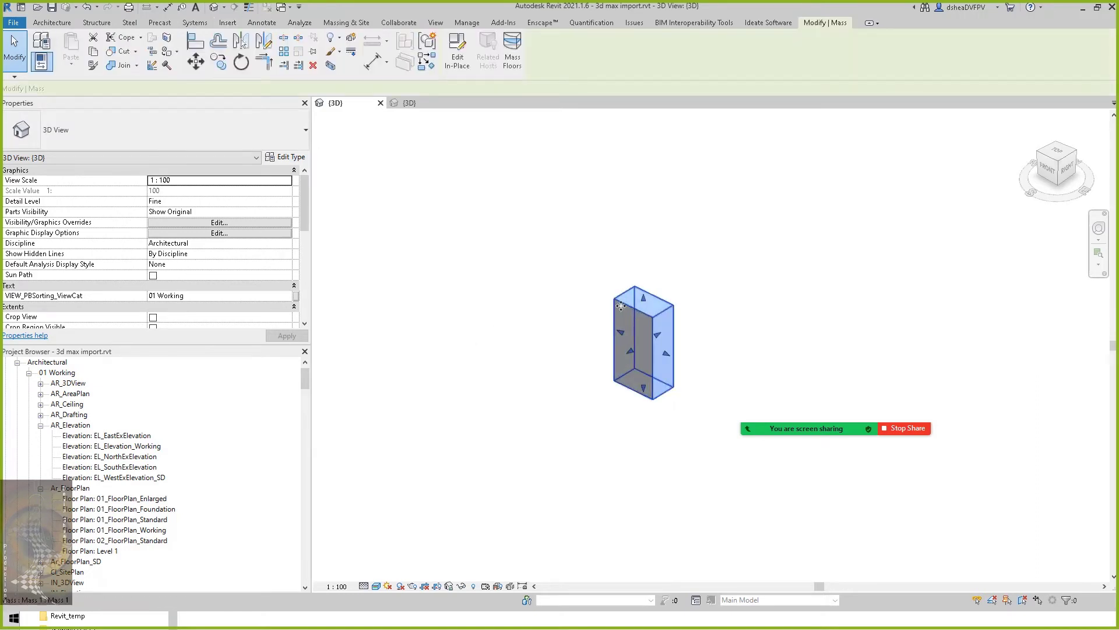
pyautogui.click(530, 309)
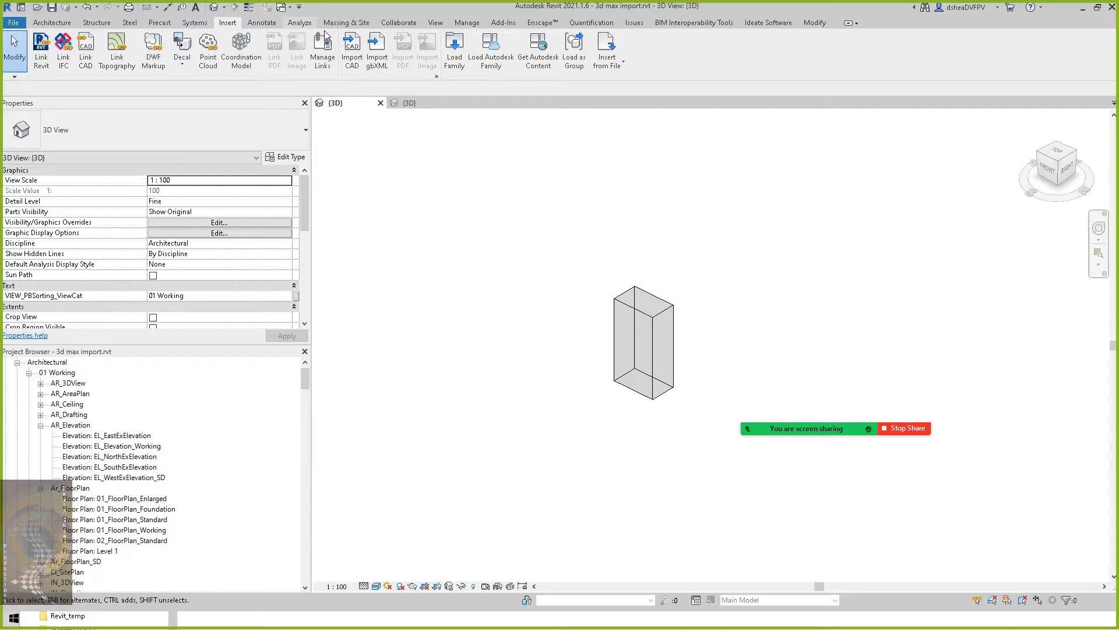
pyautogui.click(359, 23)
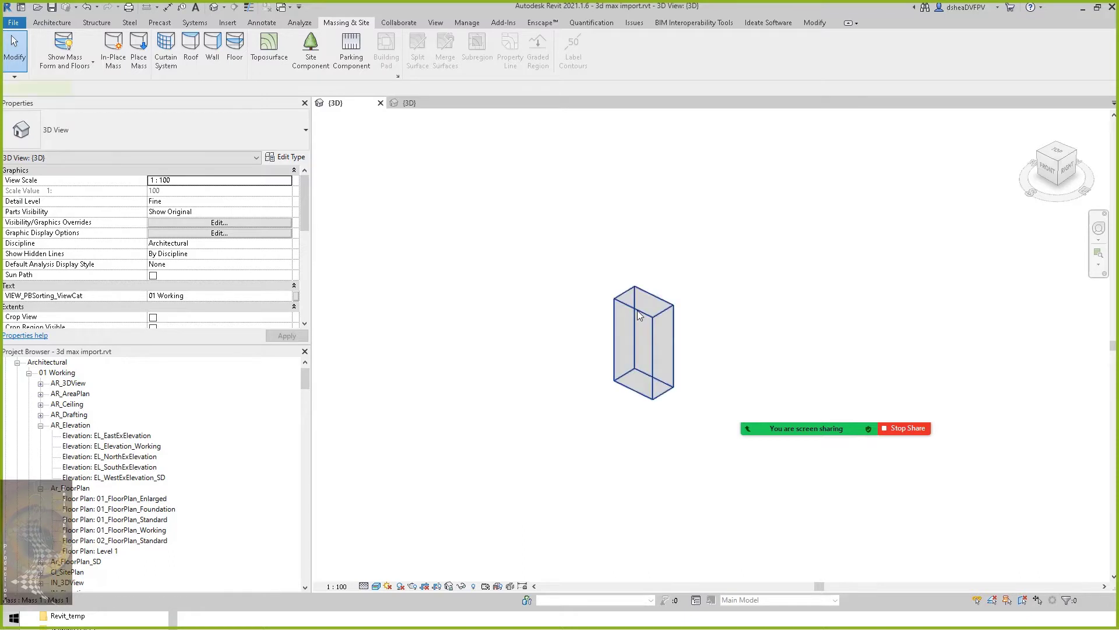
pyautogui.click(627, 338)
# Add mass floors at Levels 1, 2, 3 and 4 to the box mass, totalling 1430 m².
pyautogui.click(513, 53)
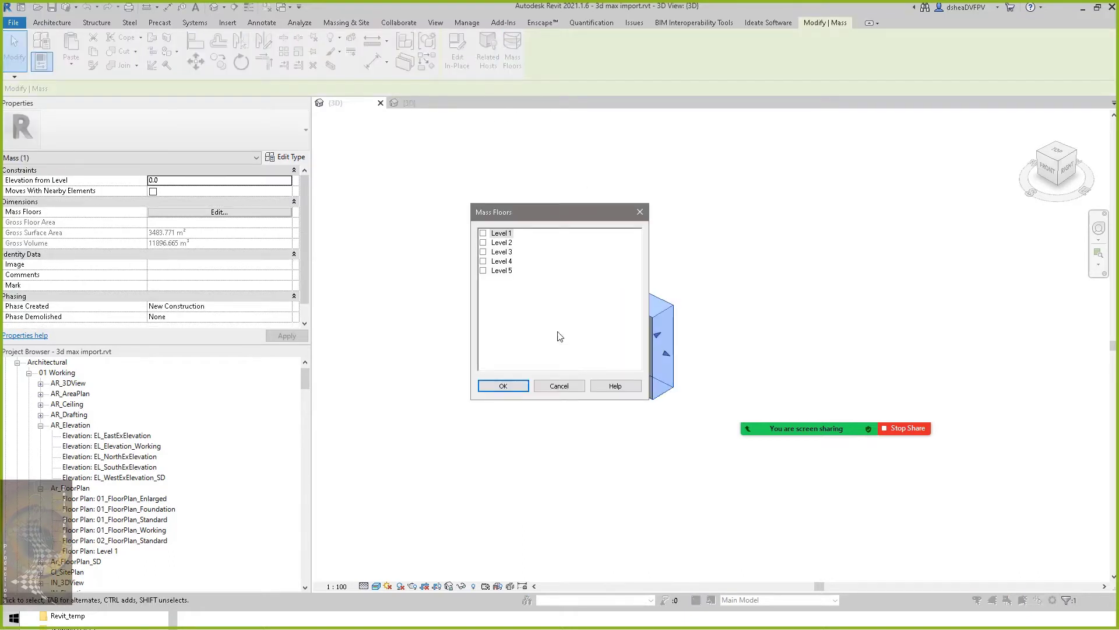
pyautogui.click(482, 233)
pyautogui.click(483, 243)
pyautogui.click(483, 252)
pyautogui.click(483, 261)
pyautogui.click(503, 386)
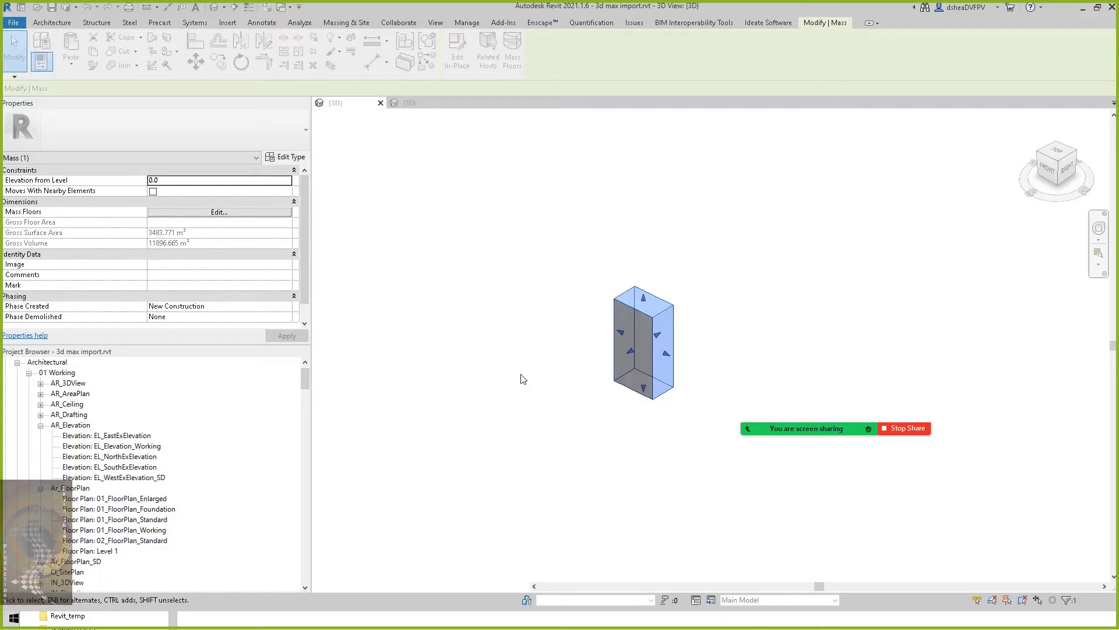
pyautogui.scroll(4, 737, 330)
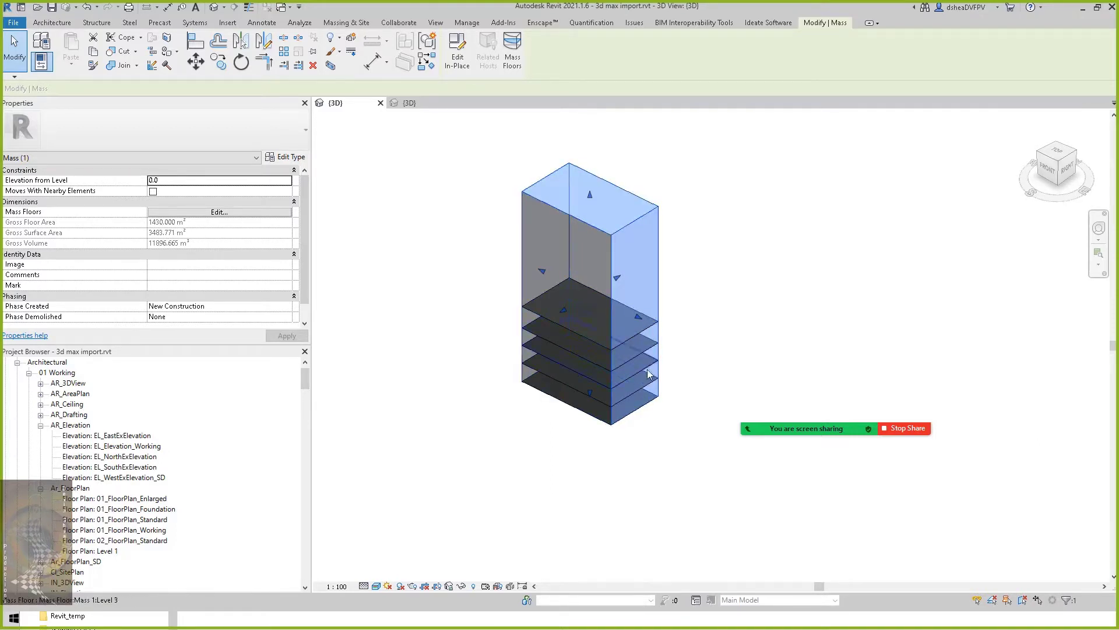
pyautogui.click(52, 22)
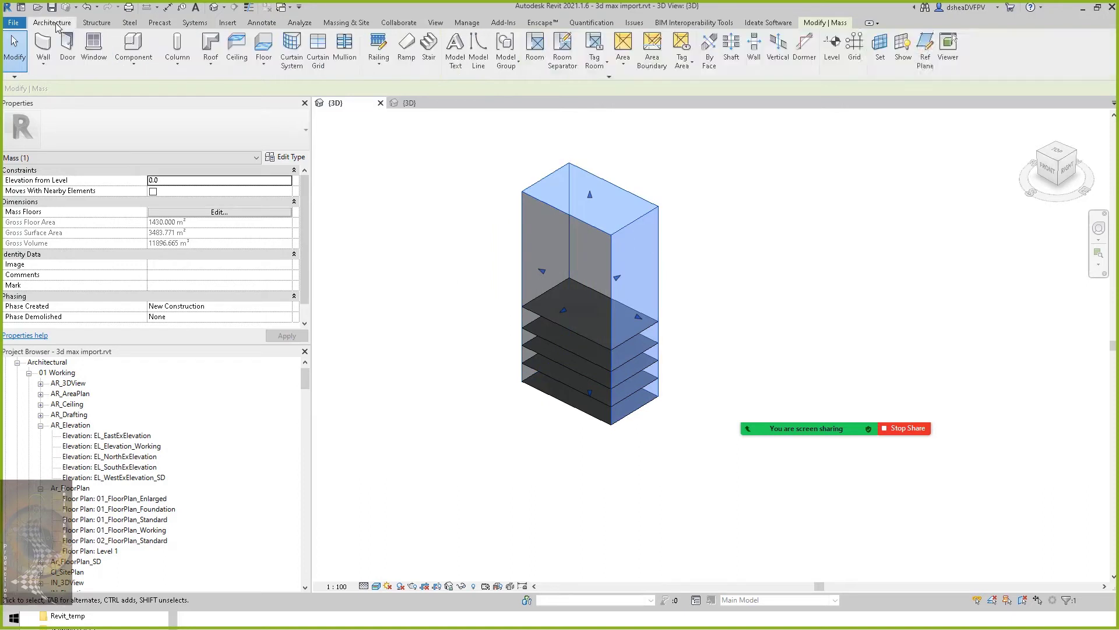
# Clad the box mass's right and left faces with Basic Wall EW1.1 walls using Wall by Face.
pyautogui.click(41, 68)
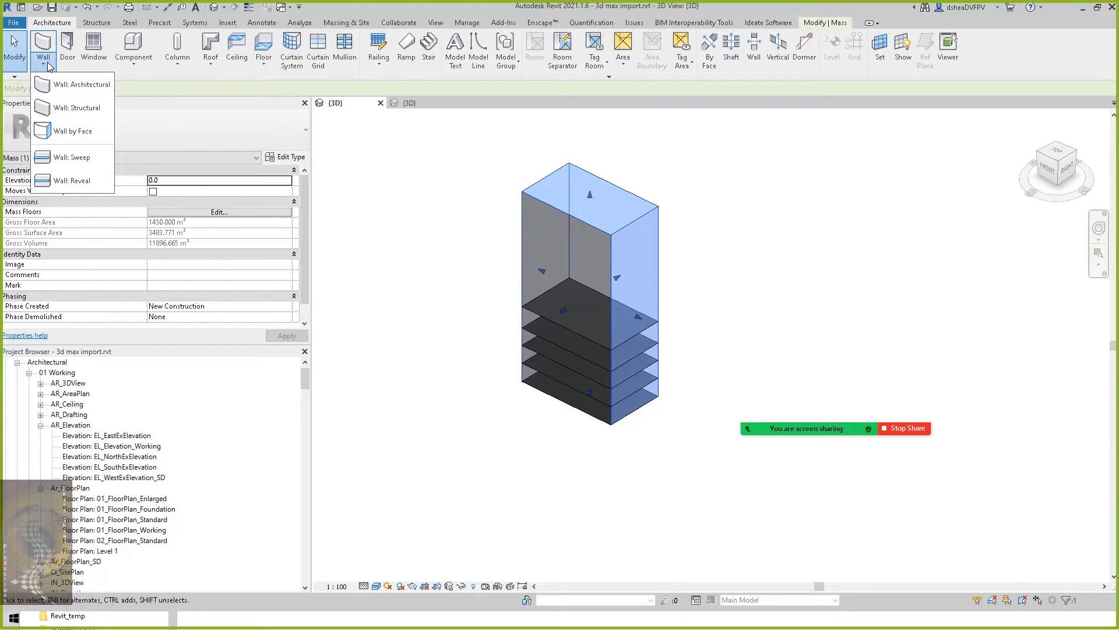
pyautogui.click(63, 132)
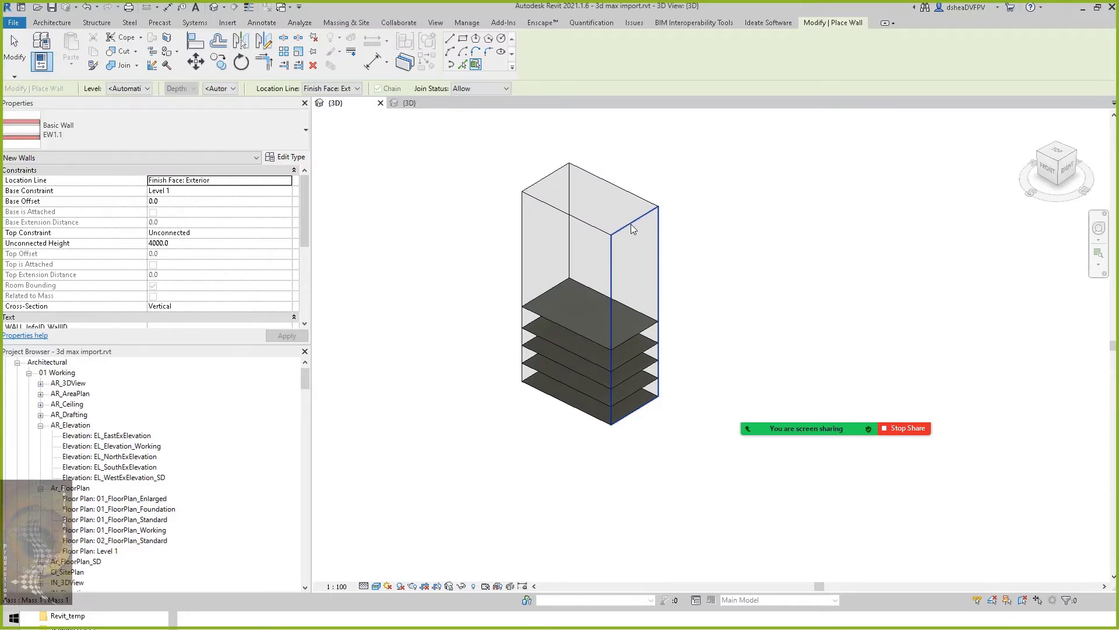
pyautogui.click(631, 224)
pyautogui.click(532, 210)
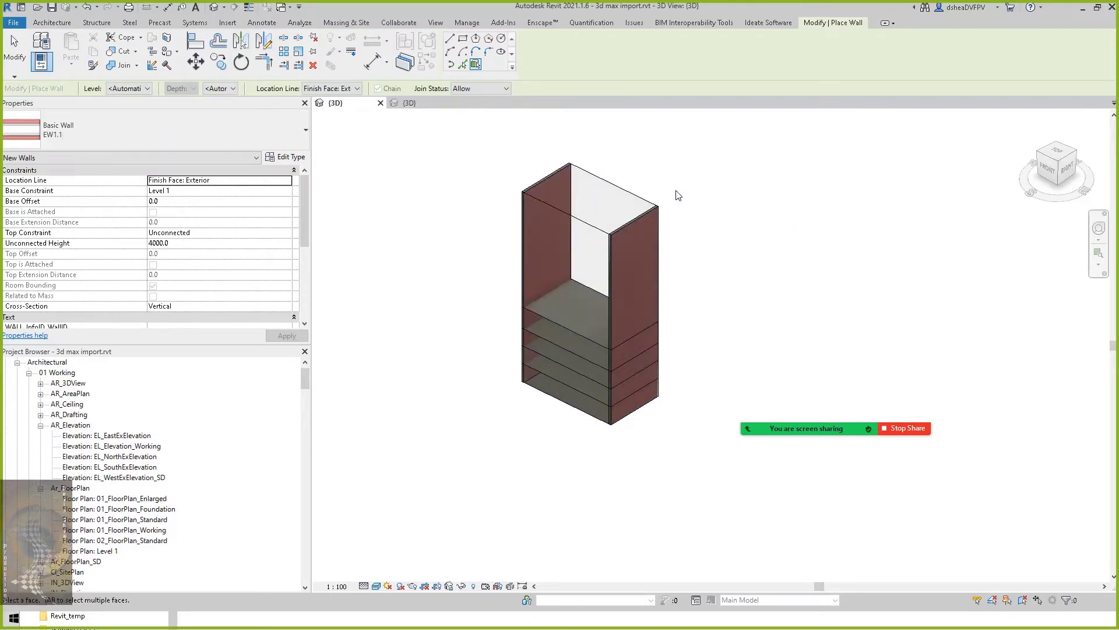
pyautogui.scroll(2, 669, 312)
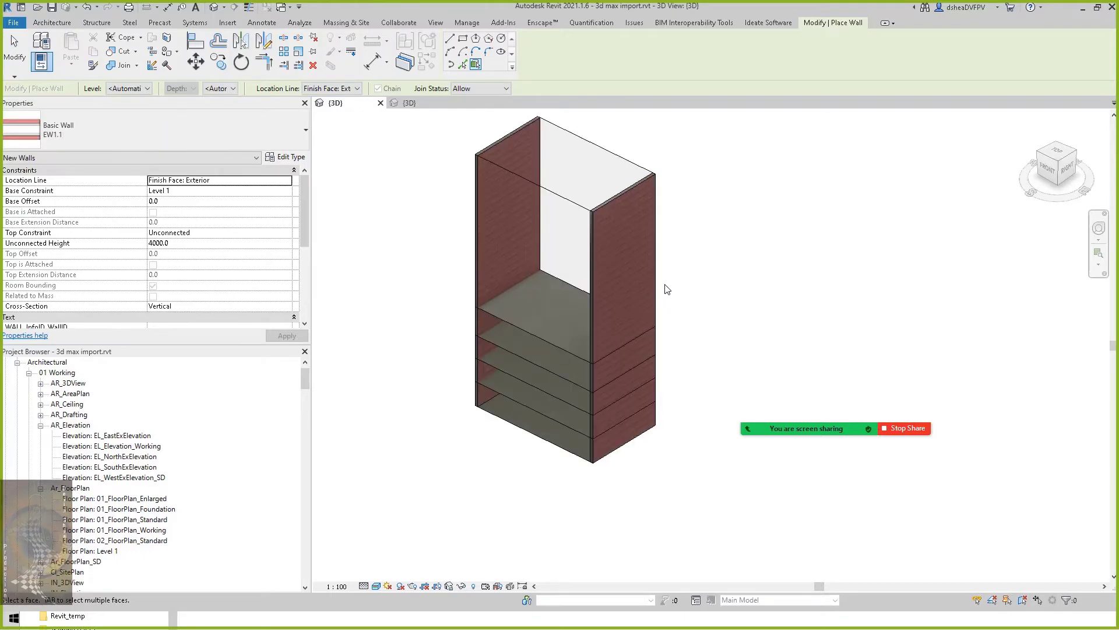
pyautogui.click(63, 25)
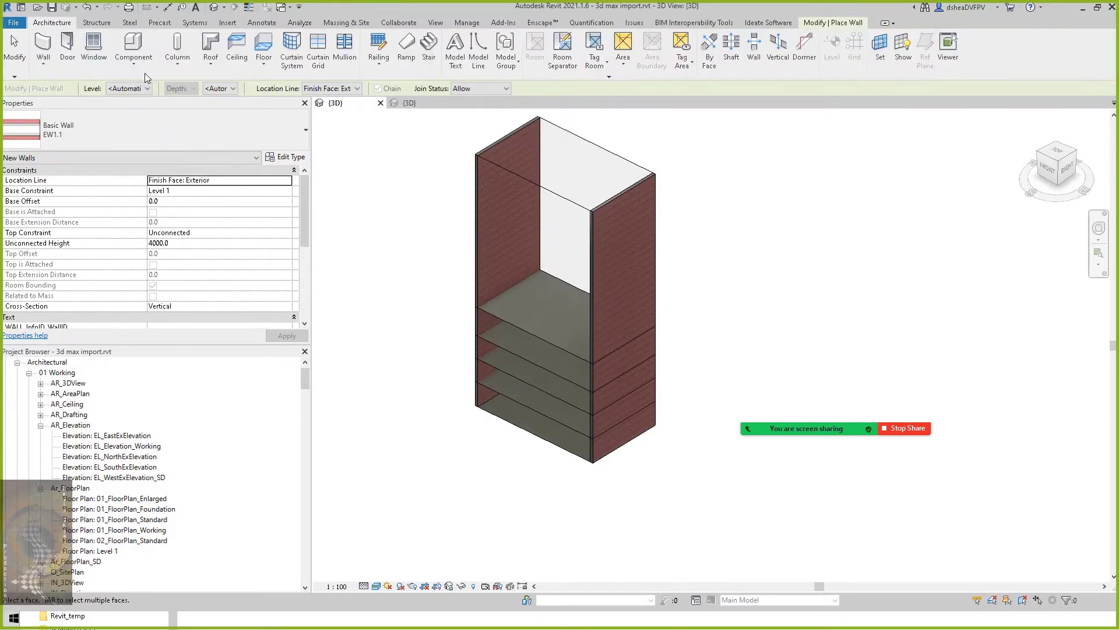
pyautogui.click(262, 67)
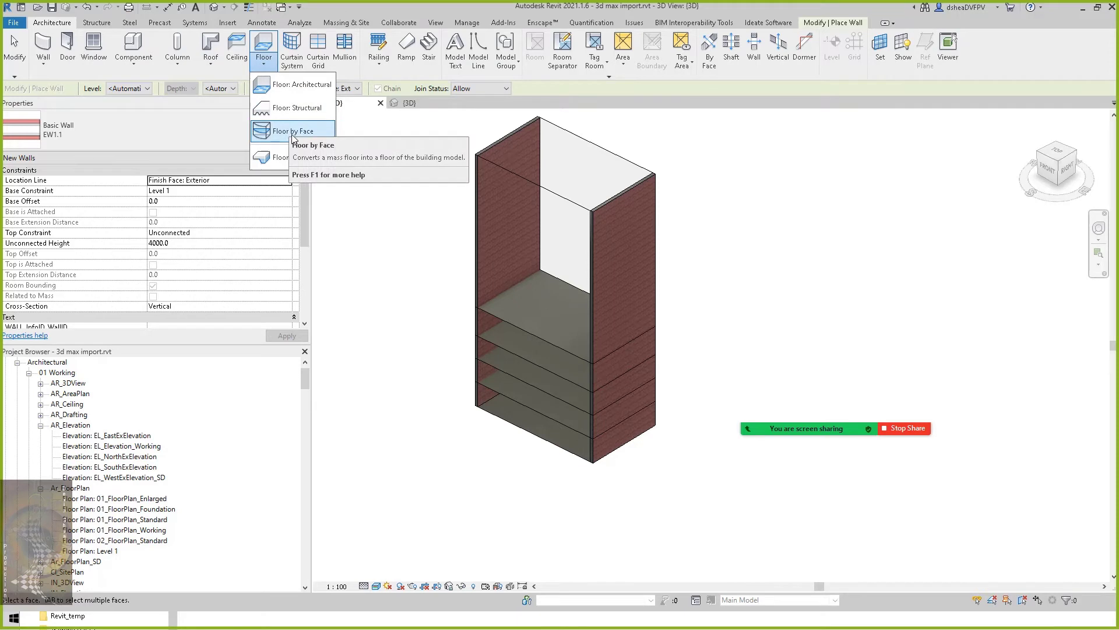
pyautogui.click(296, 85)
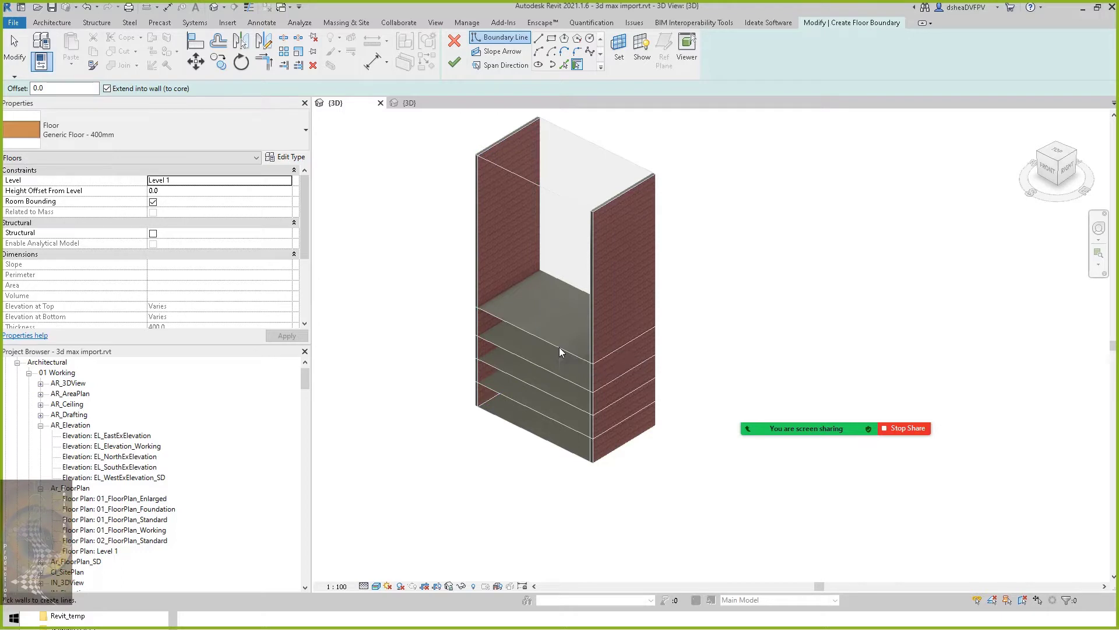
pyautogui.click(454, 39)
pyautogui.scroll(-4, 744, 215)
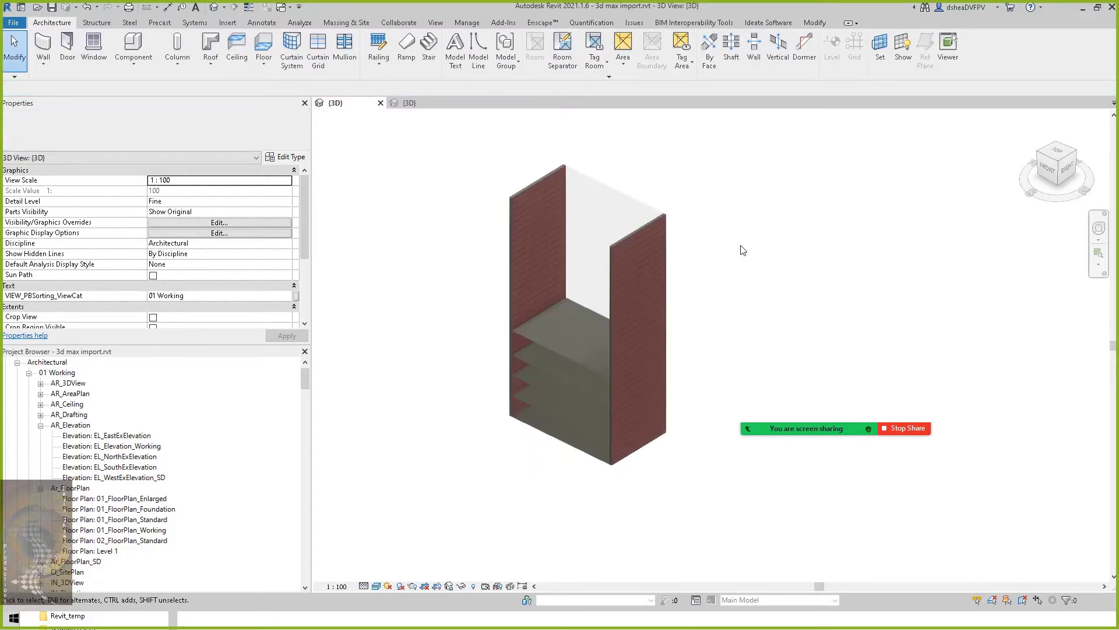
pyautogui.click(346, 22)
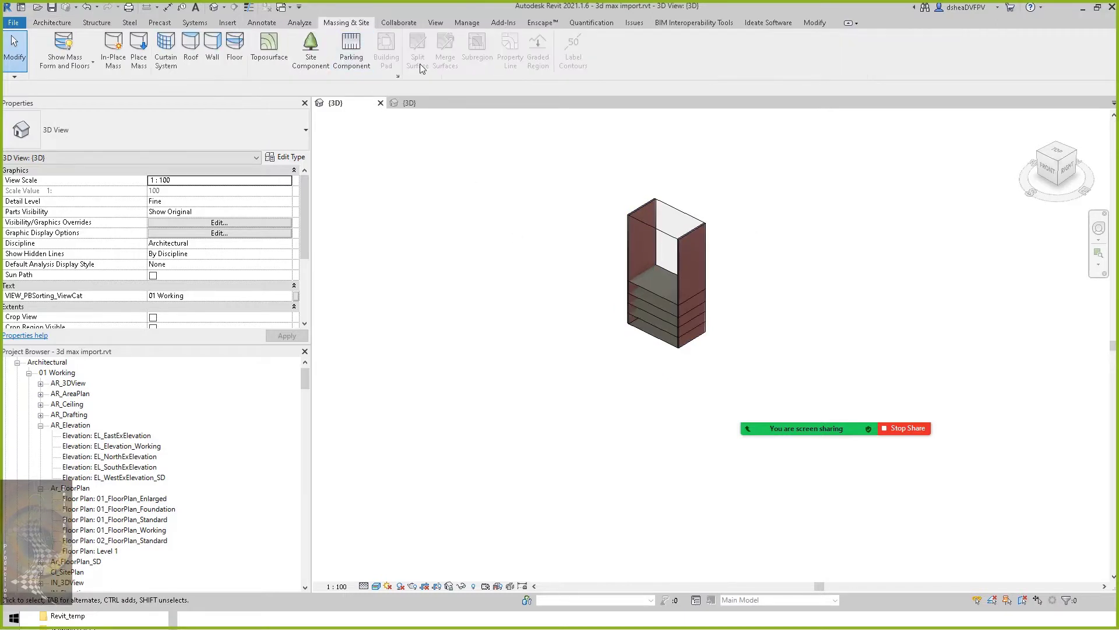
# Create in-place mass Mass 2 containing the imported massing max.dwg, then finish the mass.
pyautogui.click(115, 60)
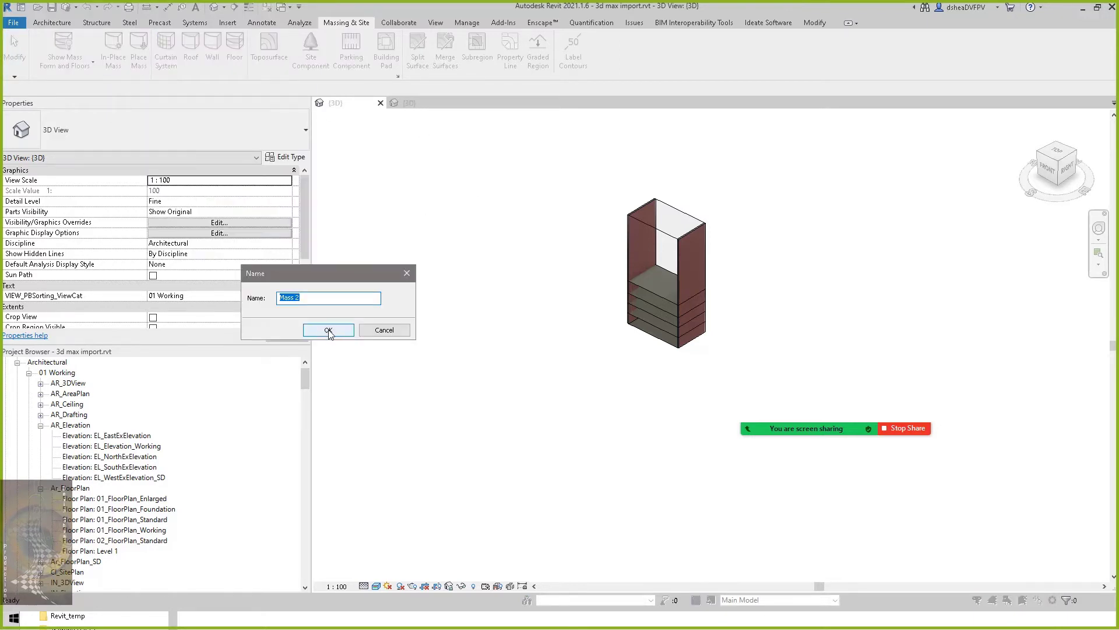
pyautogui.click(328, 331)
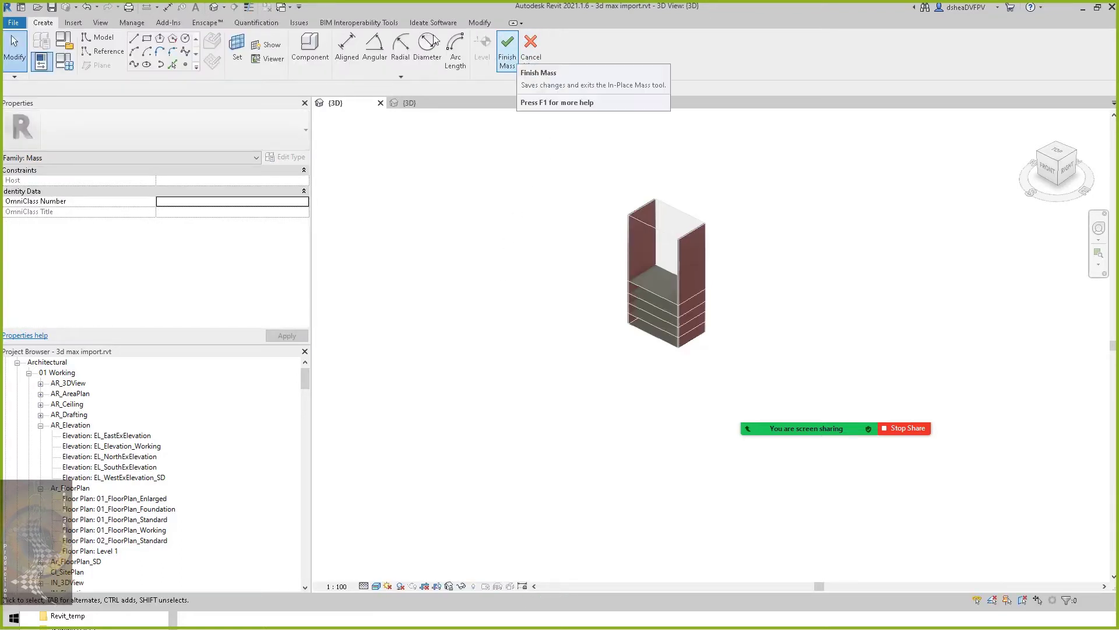
pyautogui.click(73, 22)
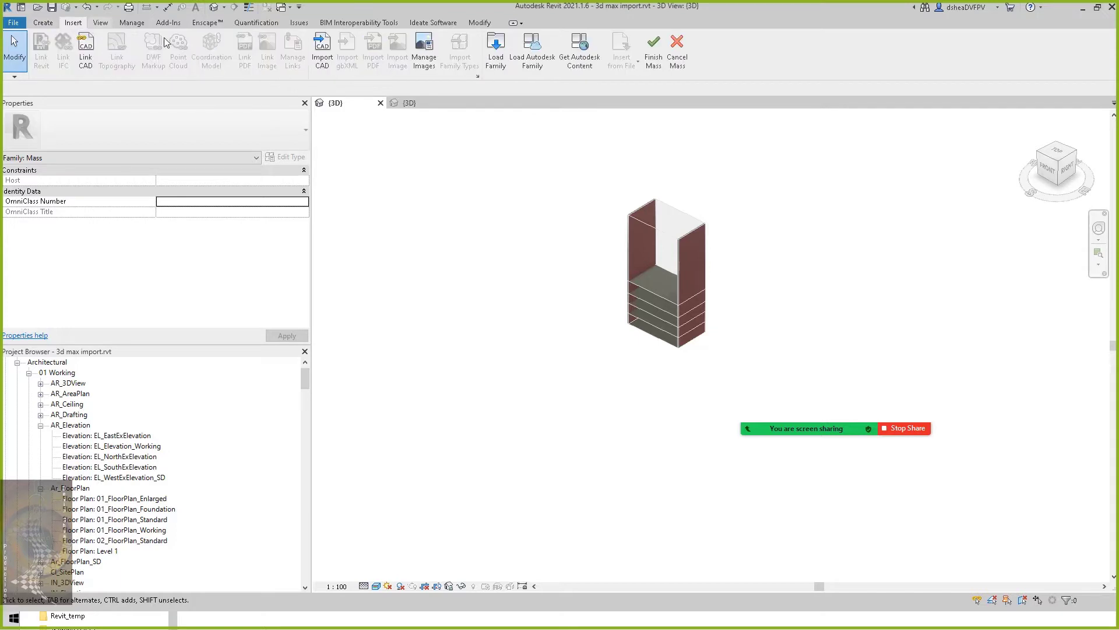
pyautogui.click(326, 64)
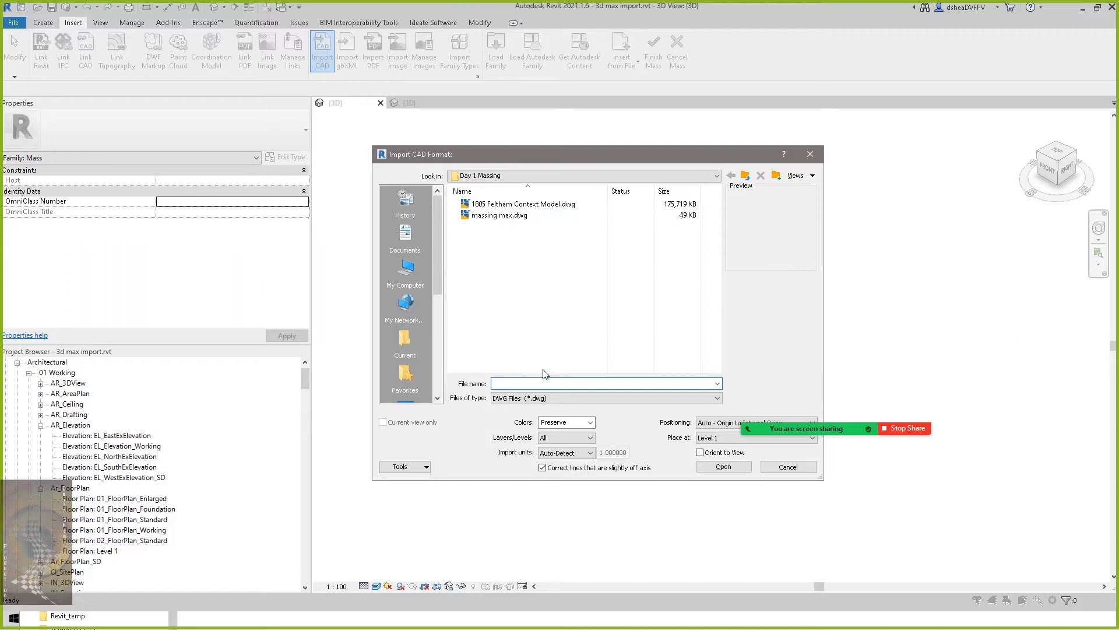
pyautogui.click(515, 216)
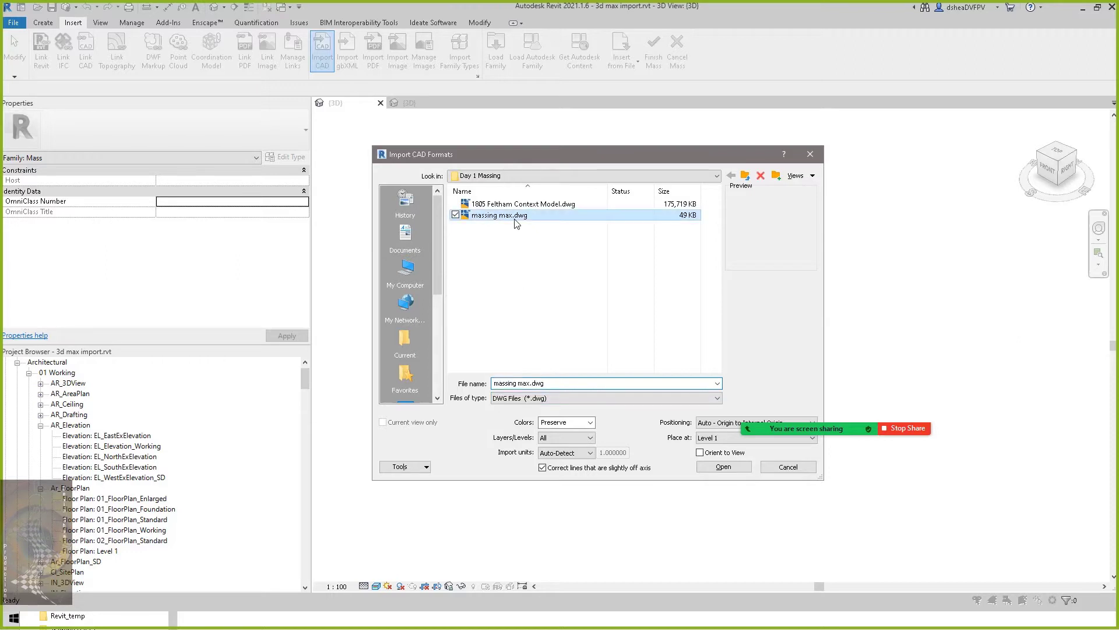
pyautogui.click(720, 466)
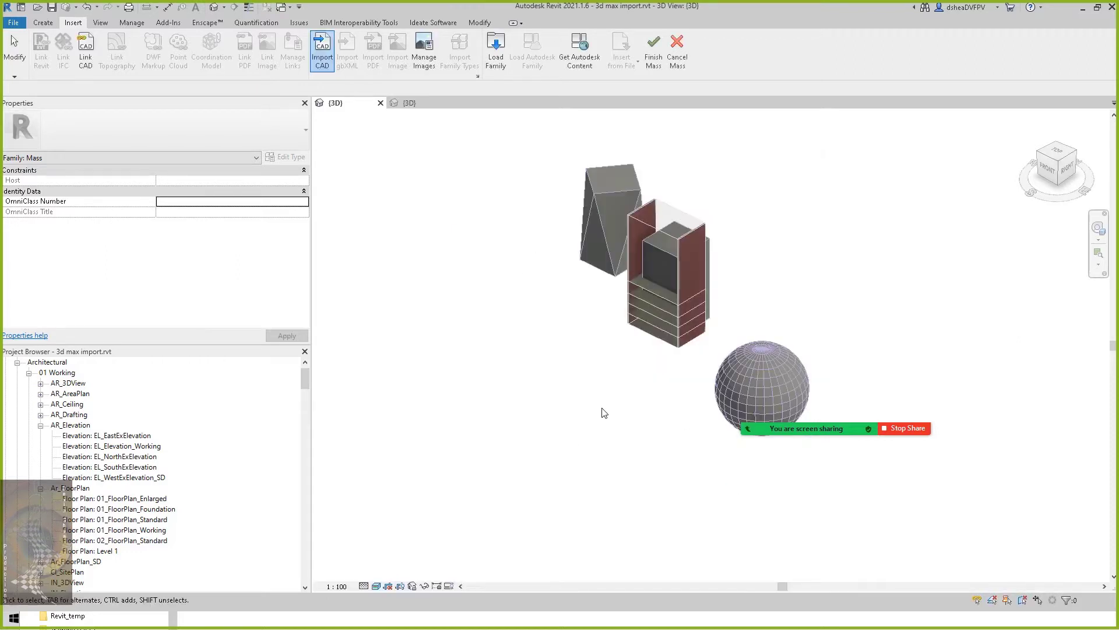
pyautogui.click(654, 52)
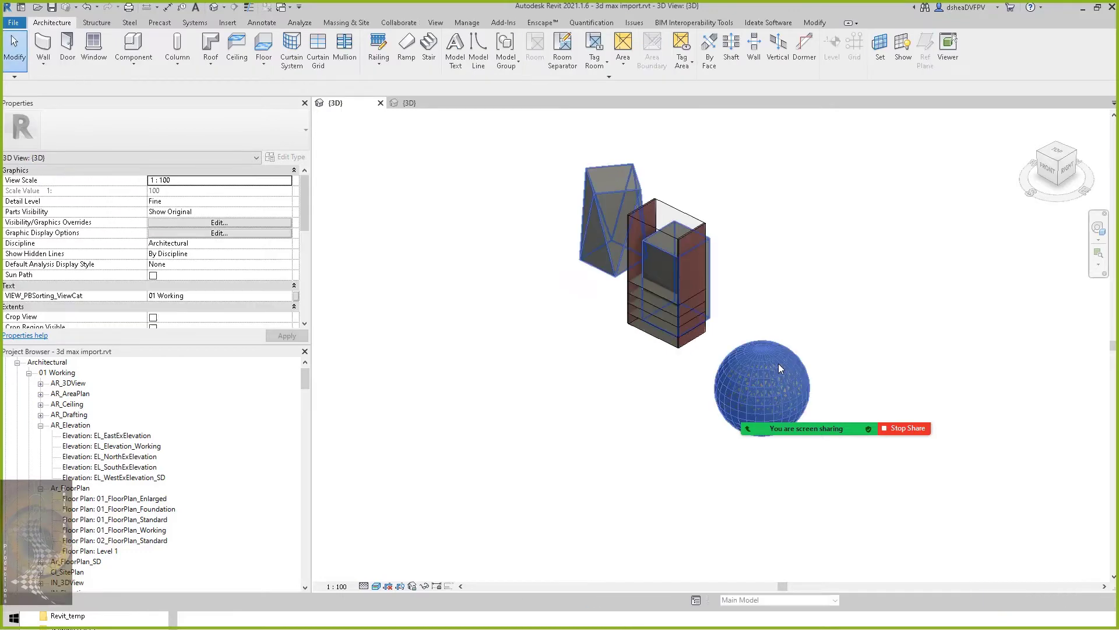
# Add mass floors at Levels 2, 3, 4 and 5 to the imported Mass 2.
pyautogui.click(778, 362)
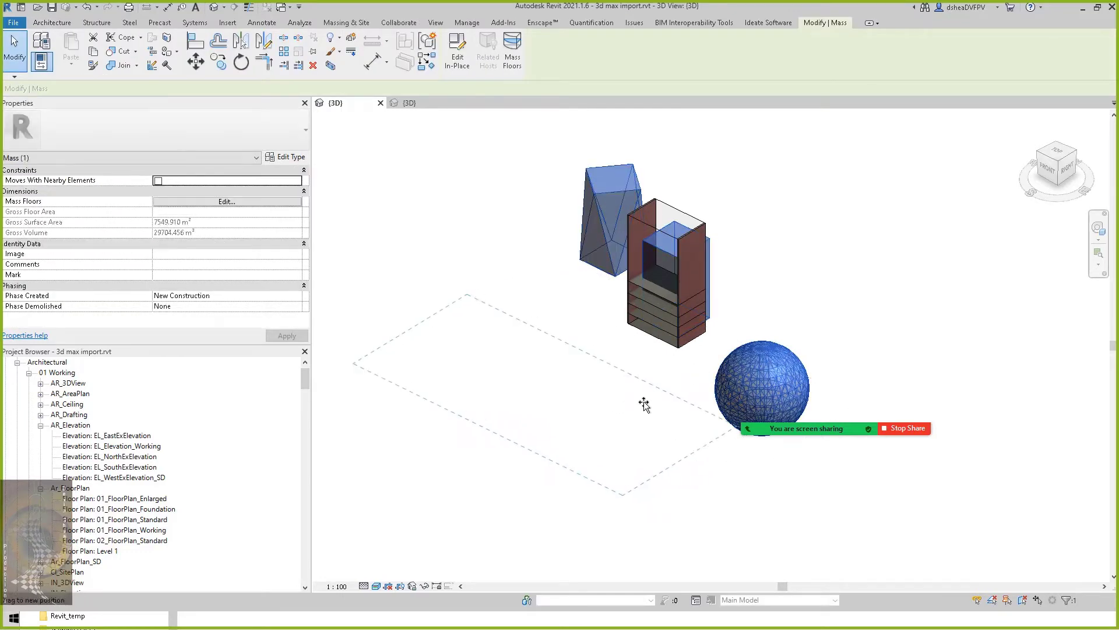
pyautogui.moveTo(644, 404); pyautogui.dragTo(644, 404)
pyautogui.click(794, 312)
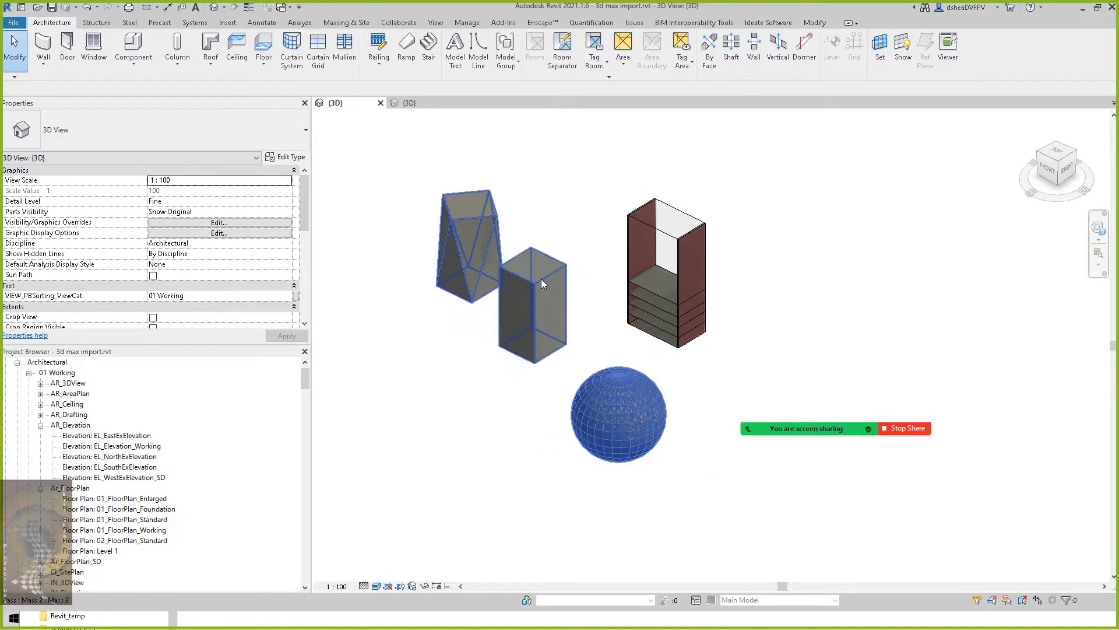
pyautogui.click(541, 278)
pyautogui.click(512, 53)
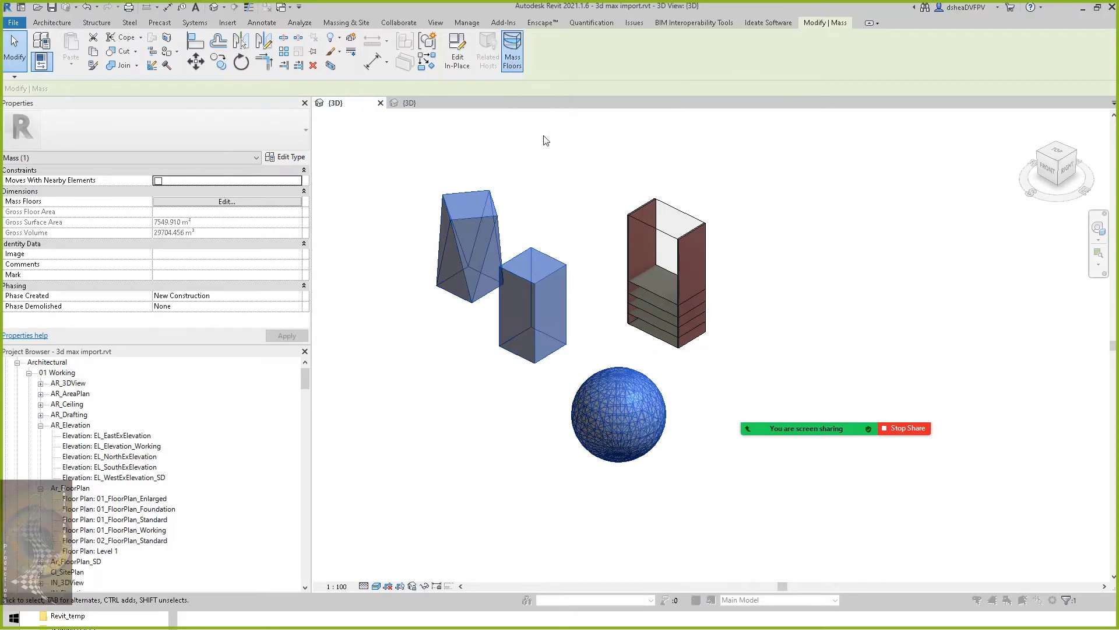
pyautogui.click(483, 243)
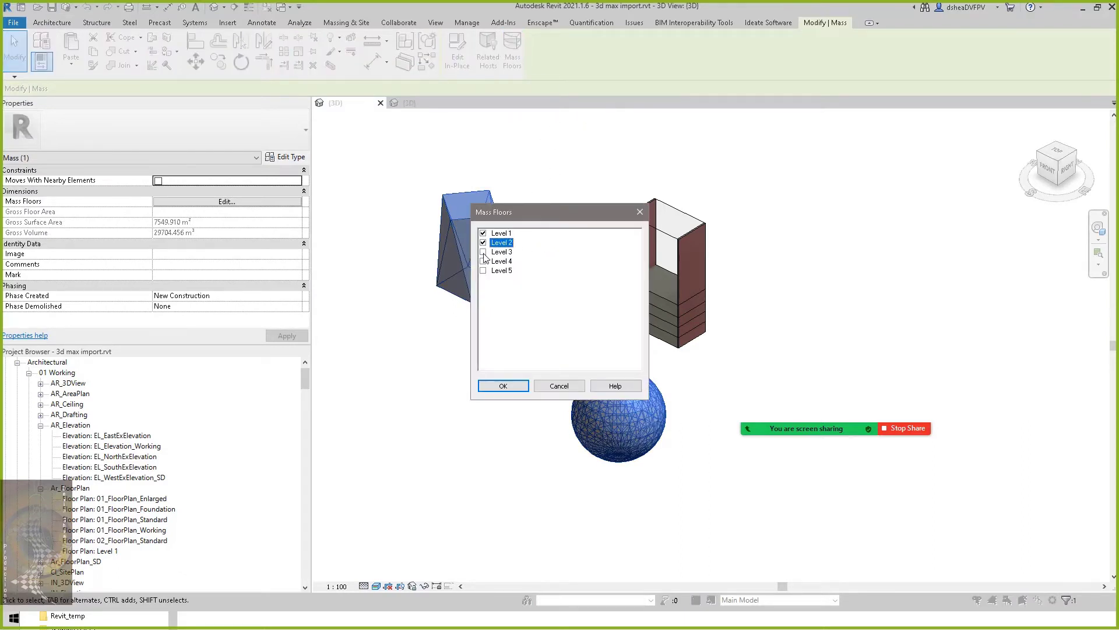
pyautogui.click(484, 252)
pyautogui.click(484, 261)
pyautogui.click(483, 271)
pyautogui.click(501, 386)
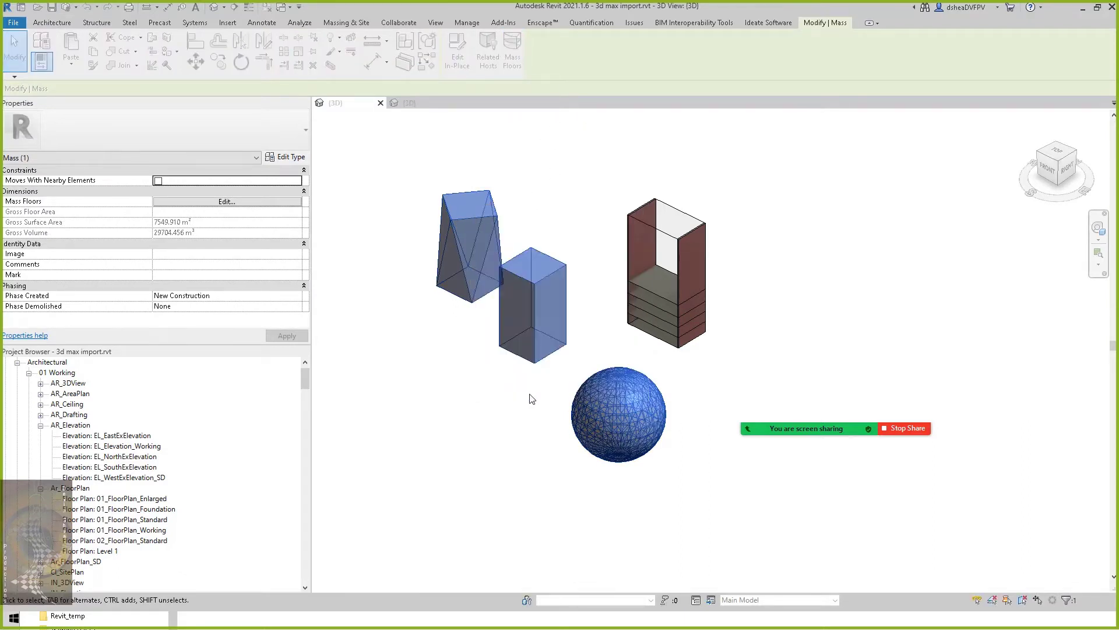
pyautogui.scroll(3, 532, 400)
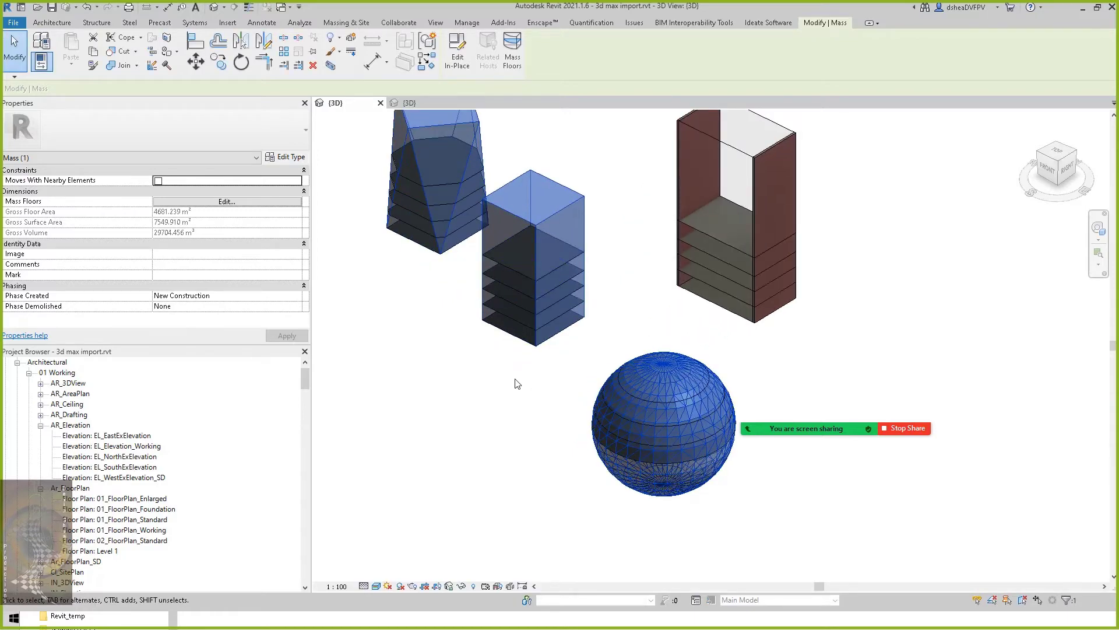
pyautogui.moveTo(524, 394); pyautogui.dragTo(531, 432, button='middle')
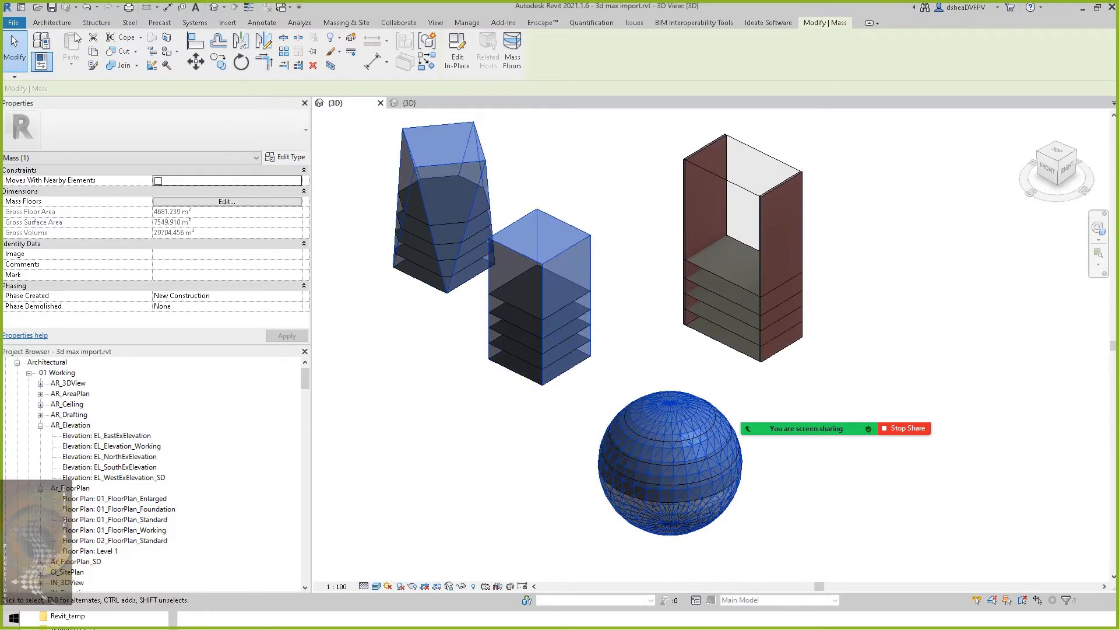
# Place a wall on the tall box mass's left face with Wall by Face.
pyautogui.click(51, 22)
pyautogui.click(43, 59)
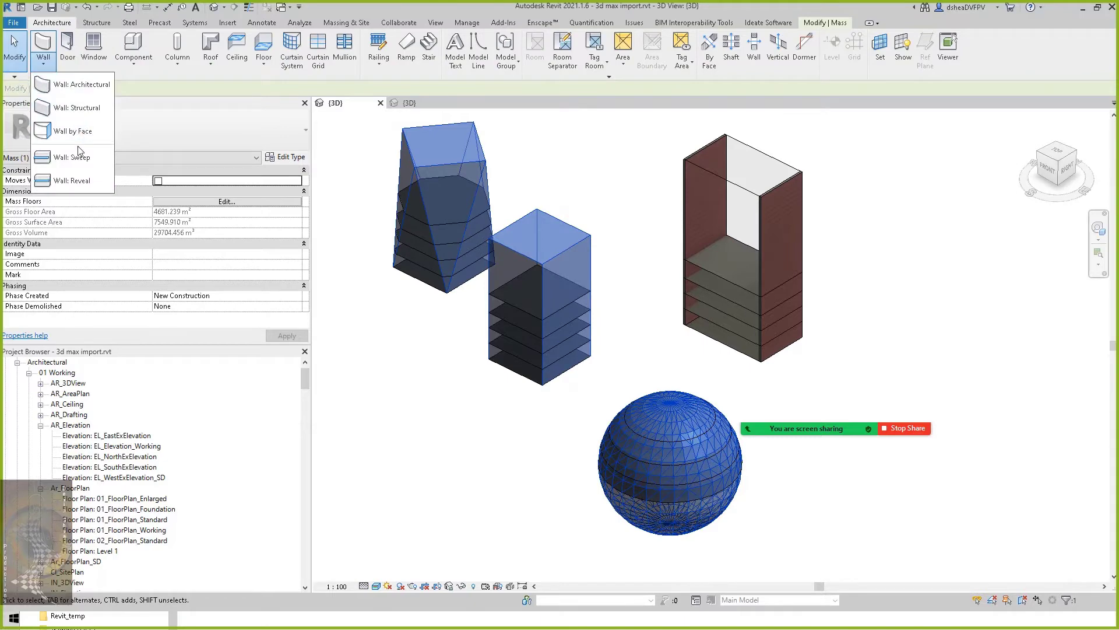
pyautogui.click(75, 131)
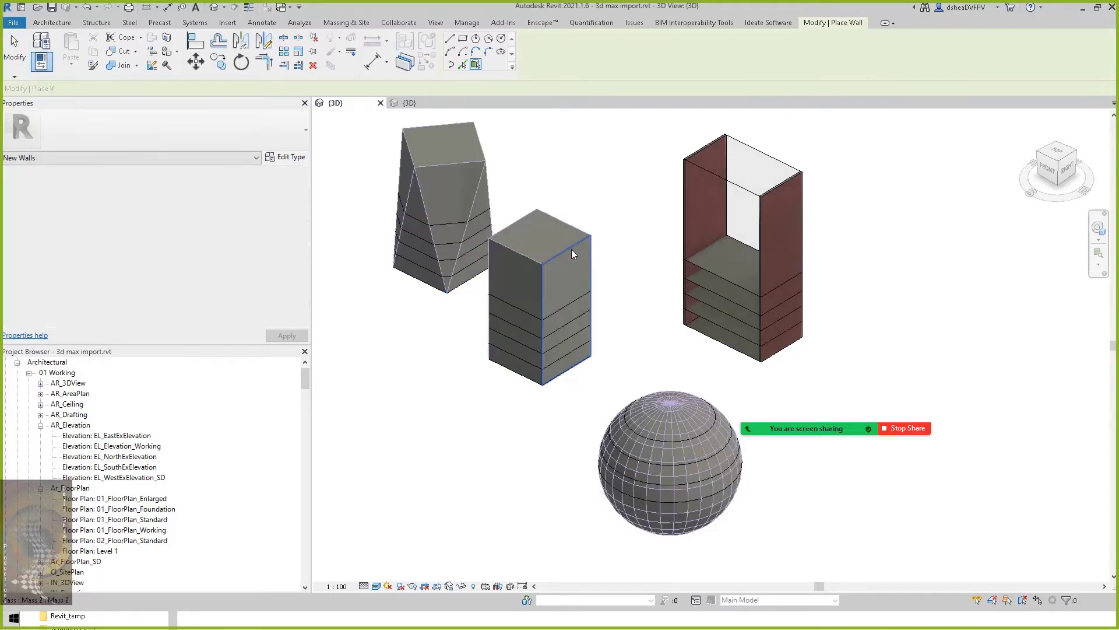
pyautogui.scroll(3, 620, 259)
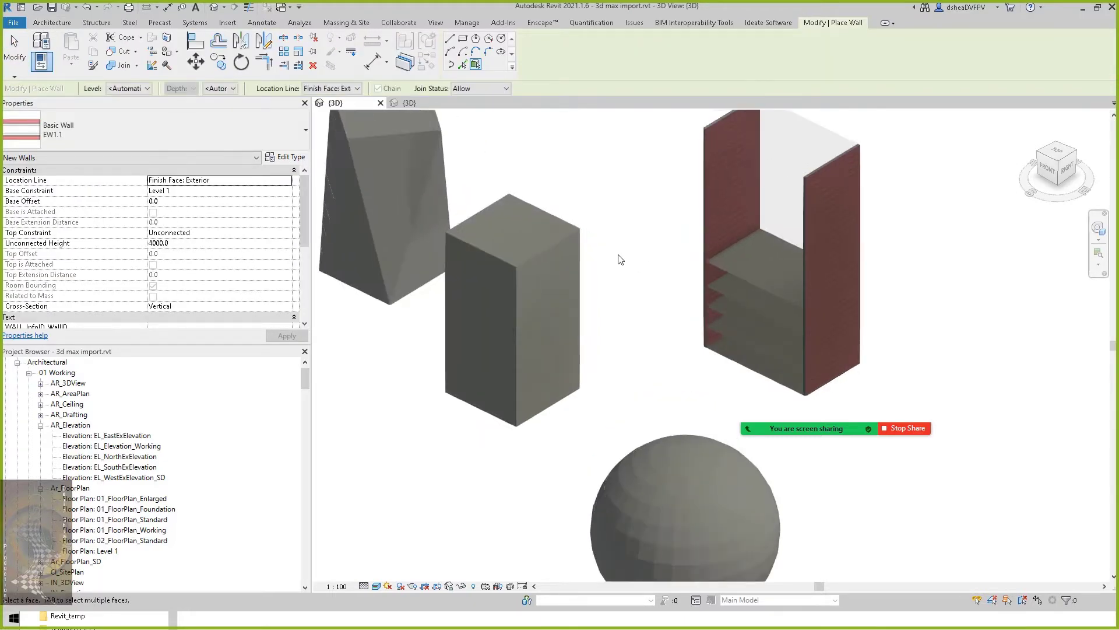
pyautogui.click(509, 255)
pyautogui.scroll(-2, 604, 258)
# Temporarily hide the selected masses.
pyautogui.press('Escape')
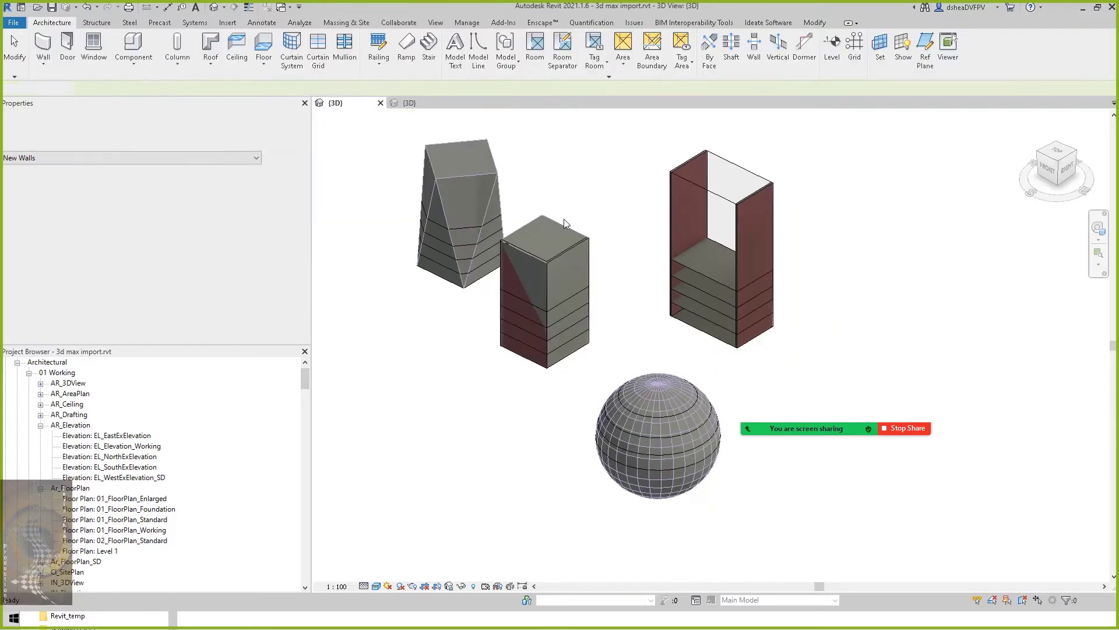
pyautogui.click(554, 222)
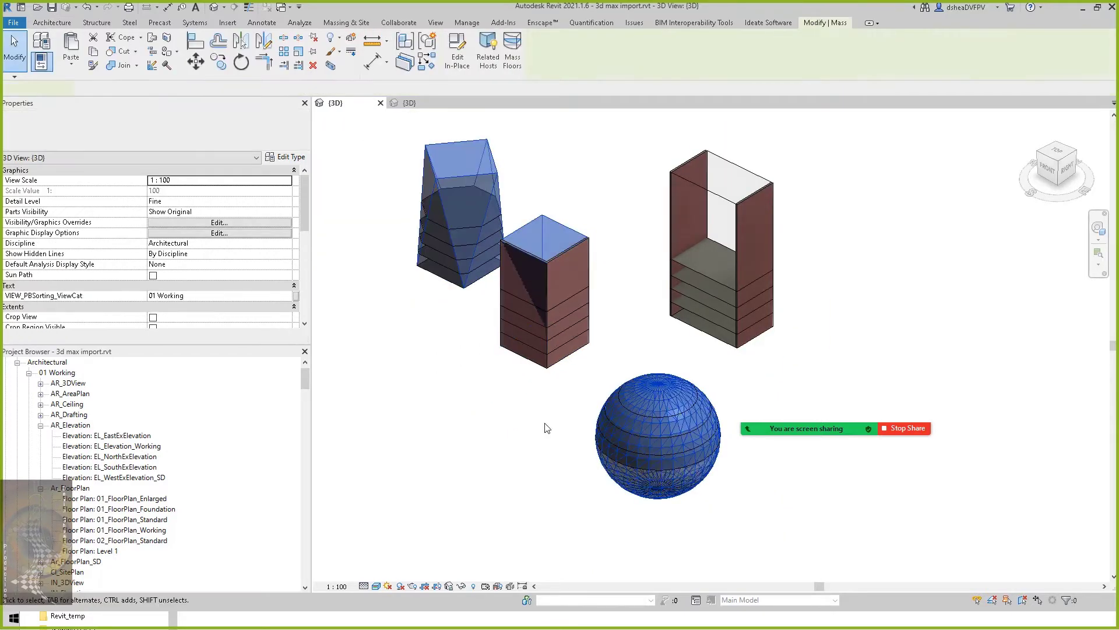
pyautogui.click(461, 586)
pyautogui.click(498, 554)
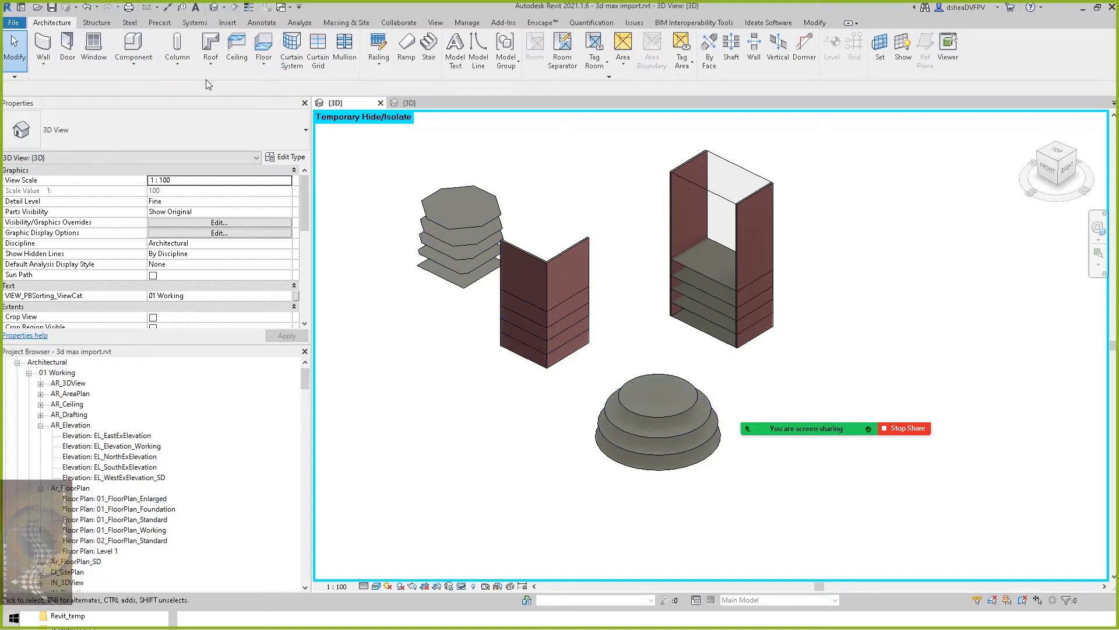
# Create floors from the two upper octagon mass floors and the round mass's top floor.
pyautogui.click(264, 63)
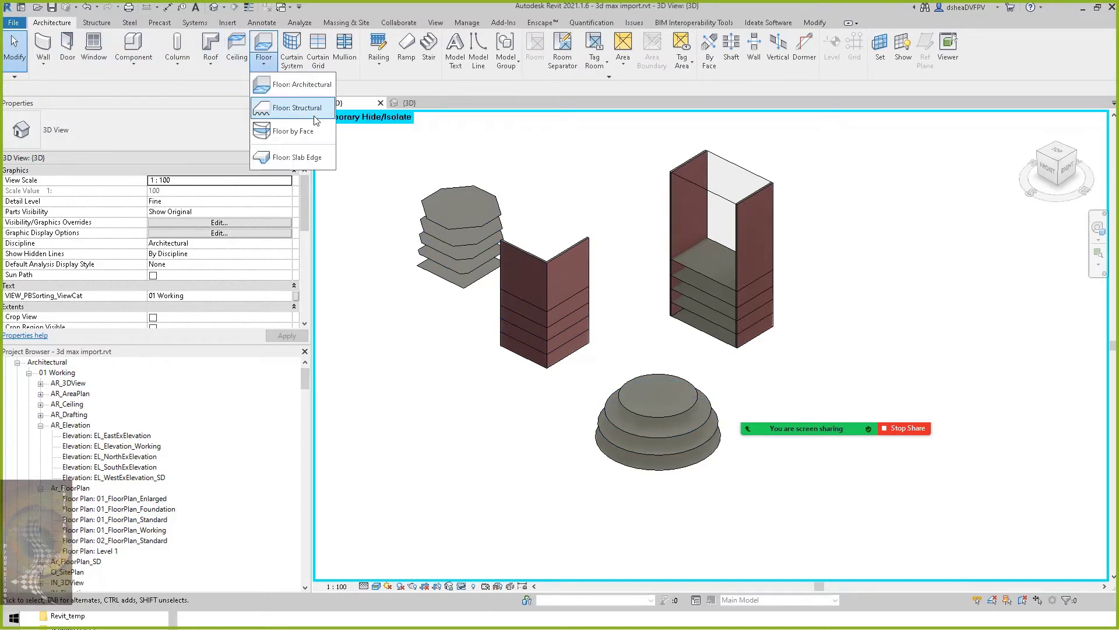
pyautogui.click(293, 131)
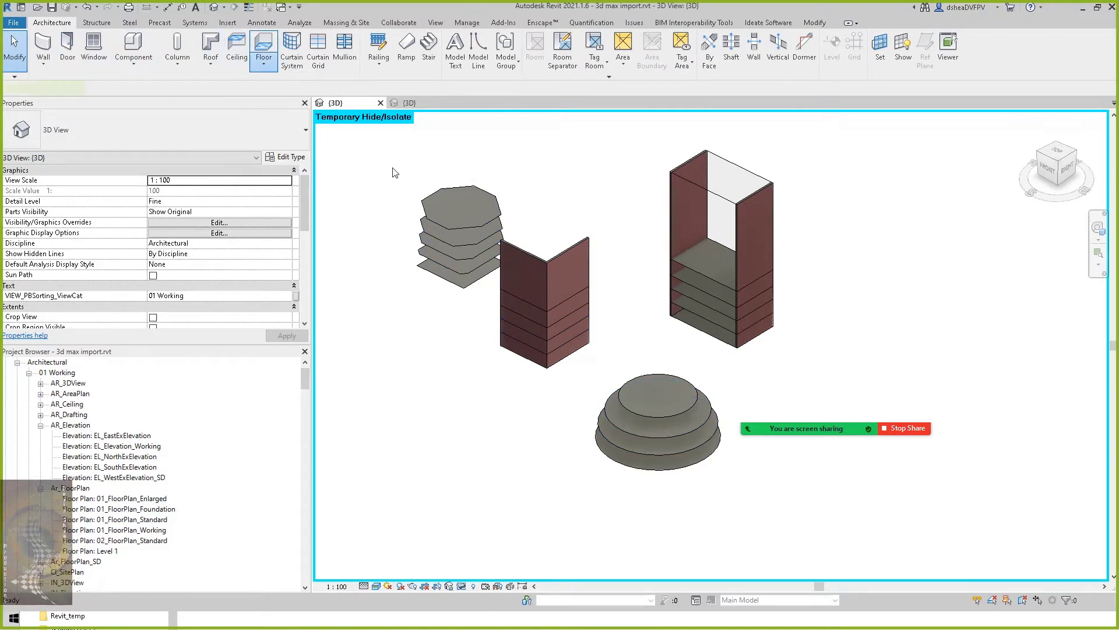
pyautogui.click(496, 222)
pyautogui.click(494, 234)
pyautogui.click(658, 393)
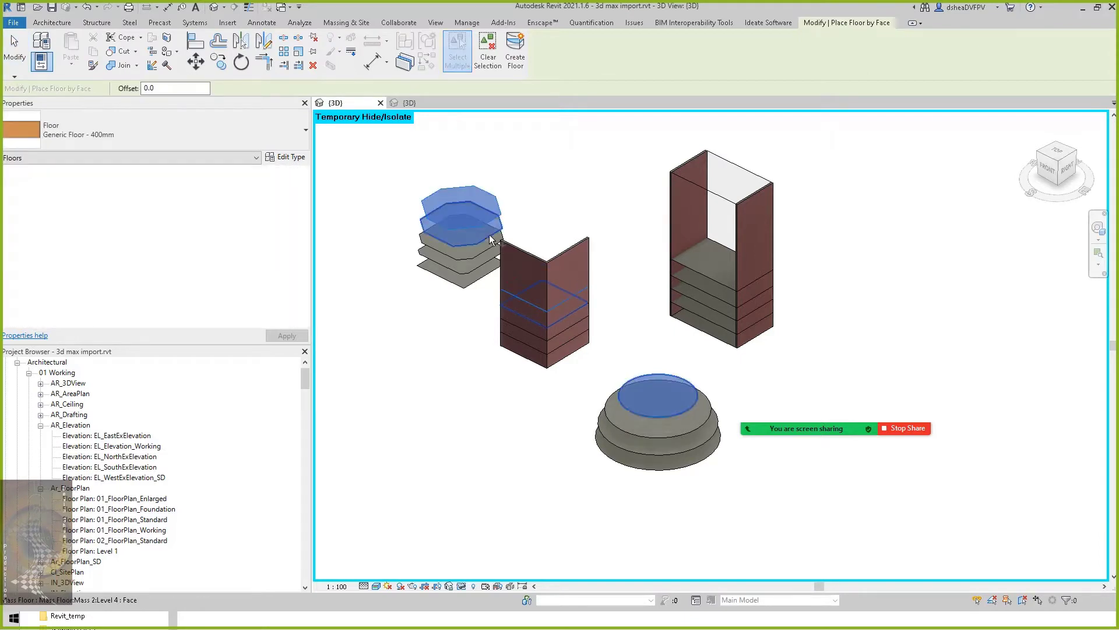
pyautogui.click(516, 66)
pyautogui.moveTo(620, 267); pyautogui.dragTo(615, 281, button='middle')
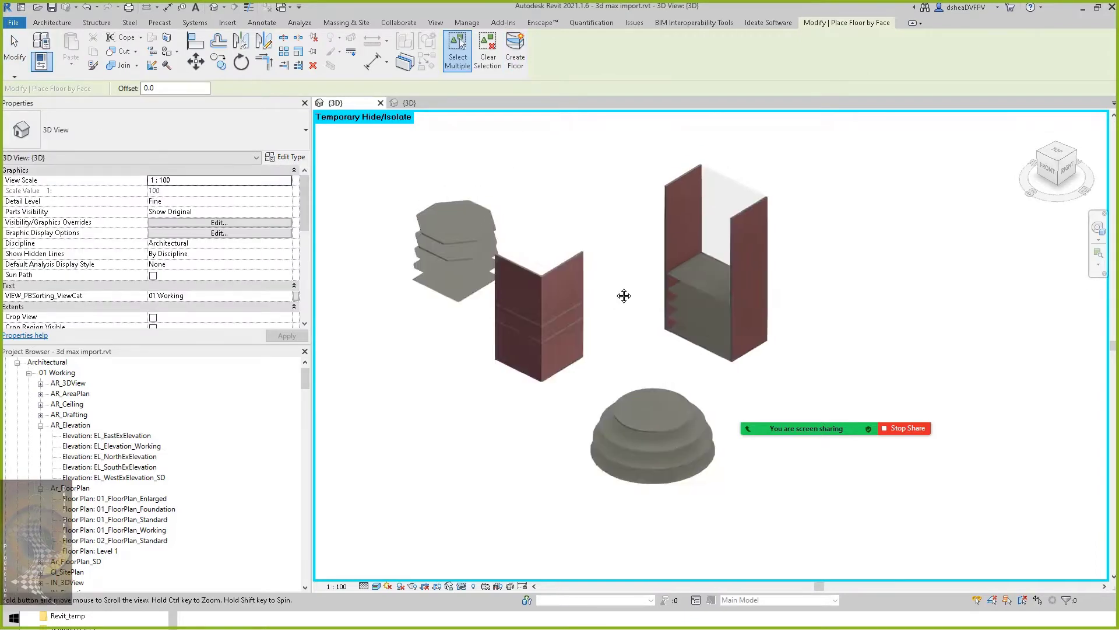
pyautogui.press('Escape')
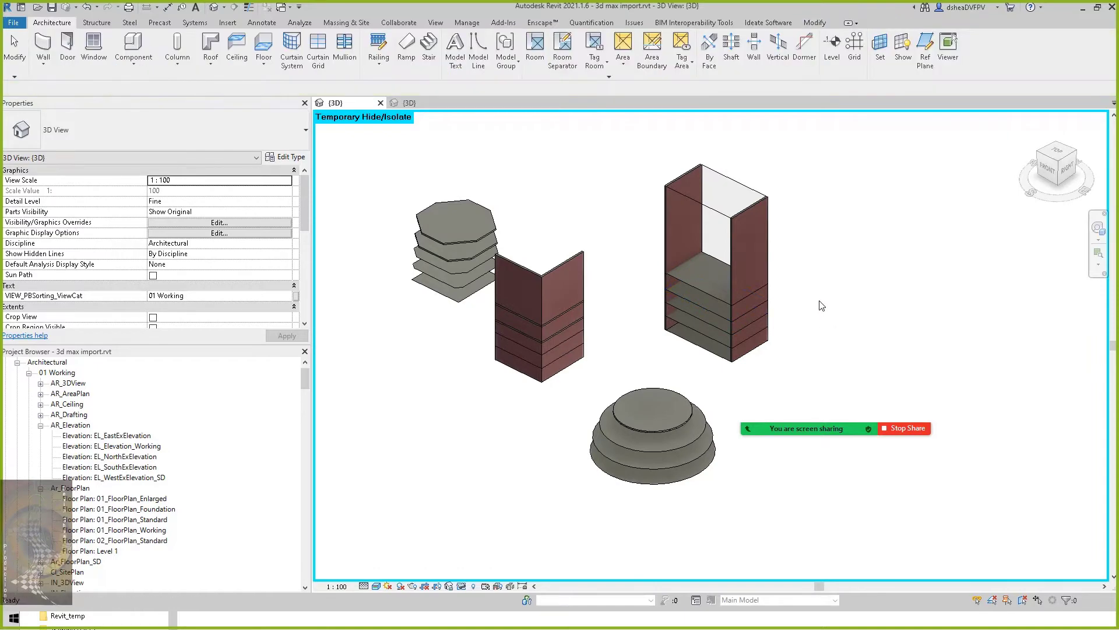
# Reframe the view around the new floors and select the tall box mass.
pyautogui.moveTo(807, 276); pyautogui.dragTo(765, 357, button='middle')
pyautogui.scroll(-2, 765, 358)
pyautogui.scroll(1, 527, 299)
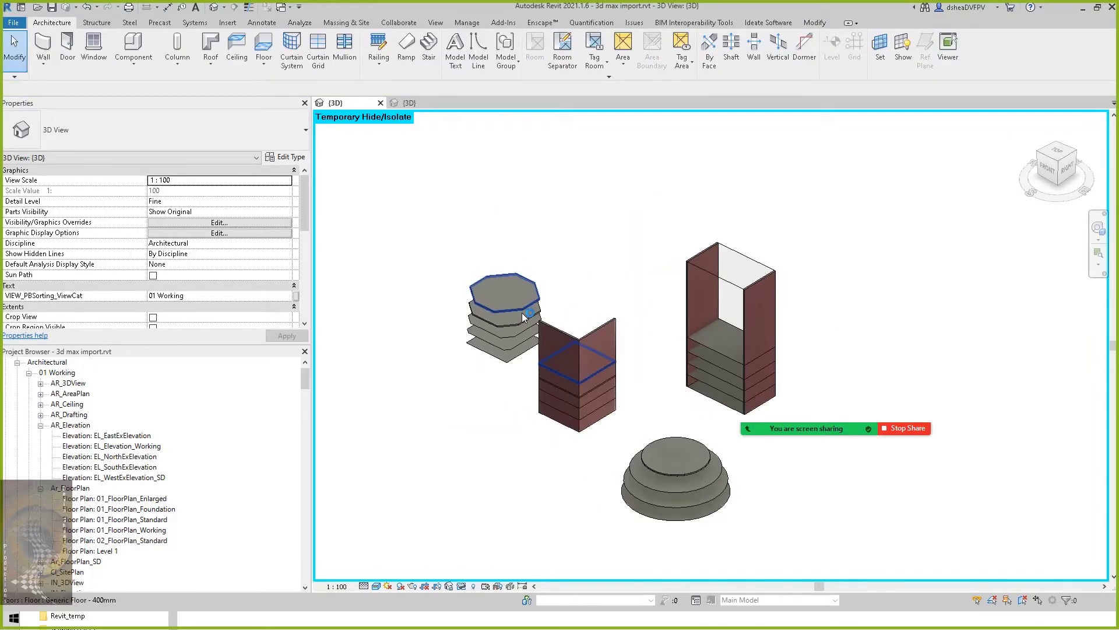
pyautogui.scroll(2, 523, 312)
pyautogui.scroll(-2, 580, 240)
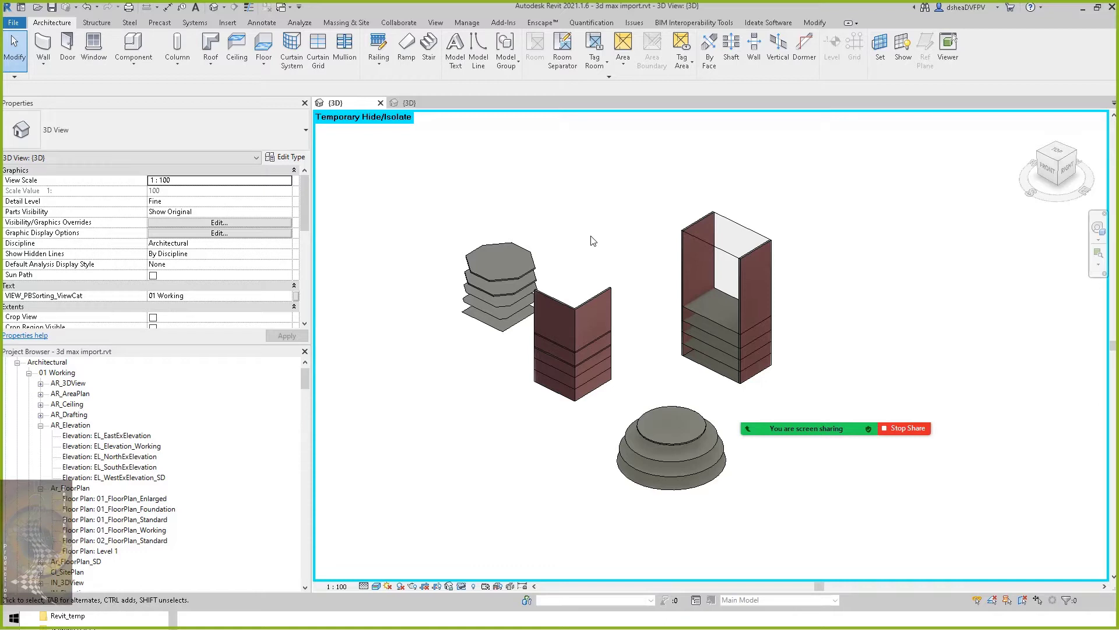
pyautogui.moveTo(589, 242); pyautogui.dragTo(511, 246, button='middle')
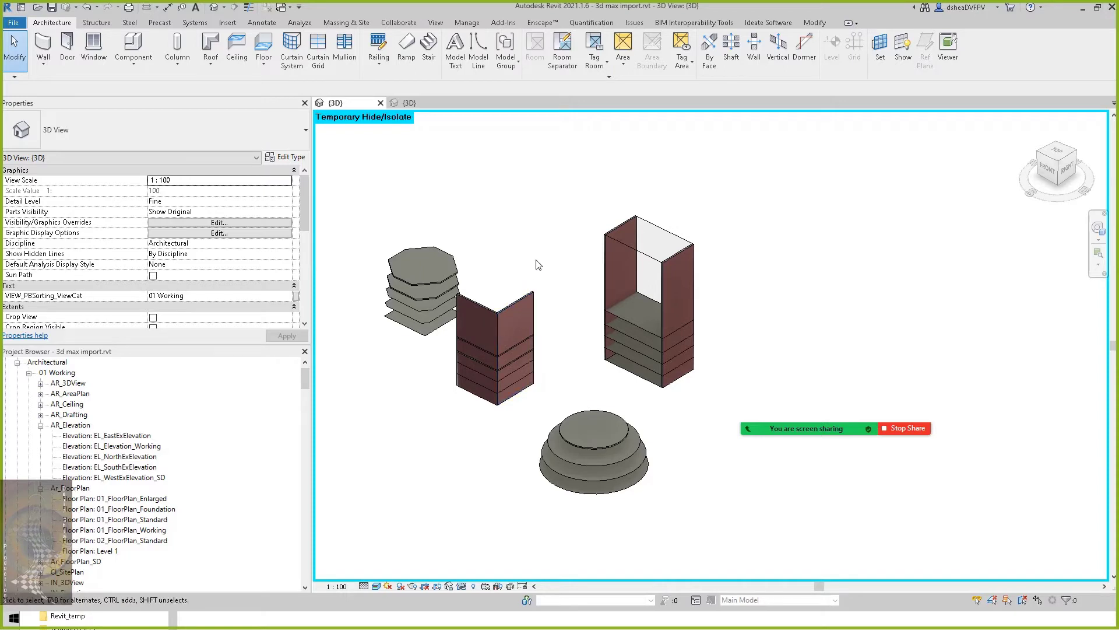
pyautogui.moveTo(537, 265); pyautogui.dragTo(559, 275, button='middle')
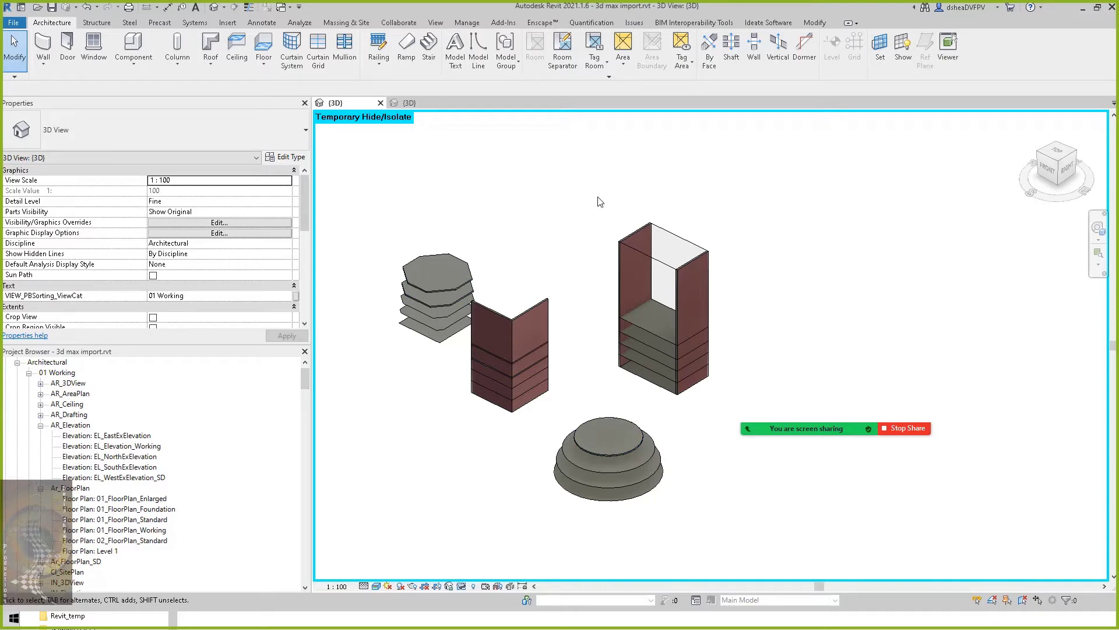
pyautogui.moveTo(563, 246); pyautogui.dragTo(554, 272, button='middle')
pyautogui.click(635, 264)
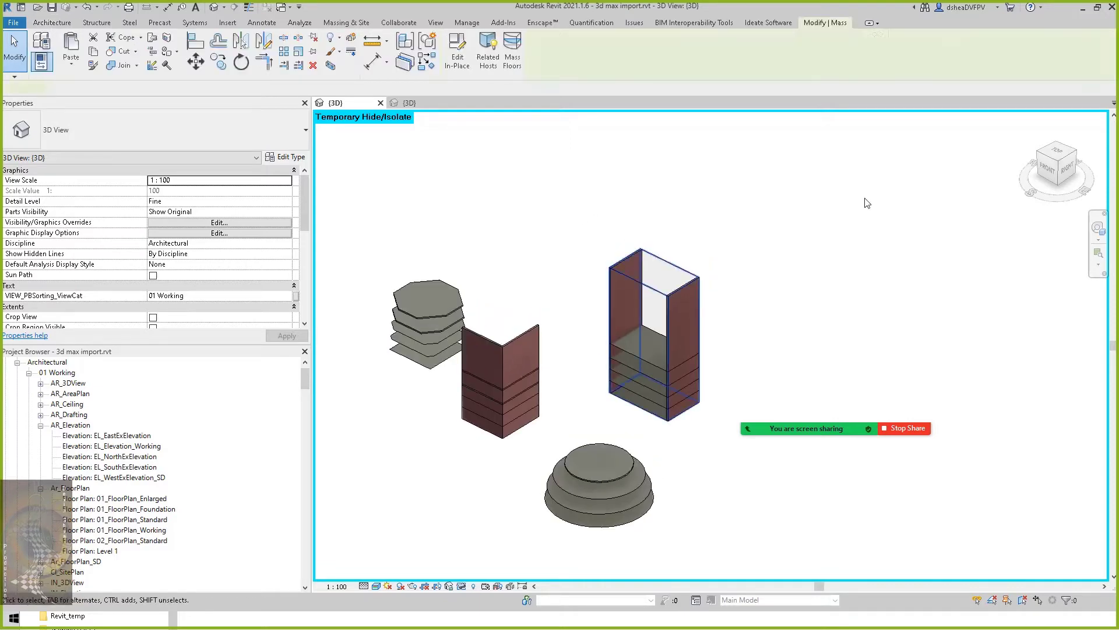
# Start in-place mass Mass 3 and sketch a rectangle on Level 1.
pyautogui.press('Escape')
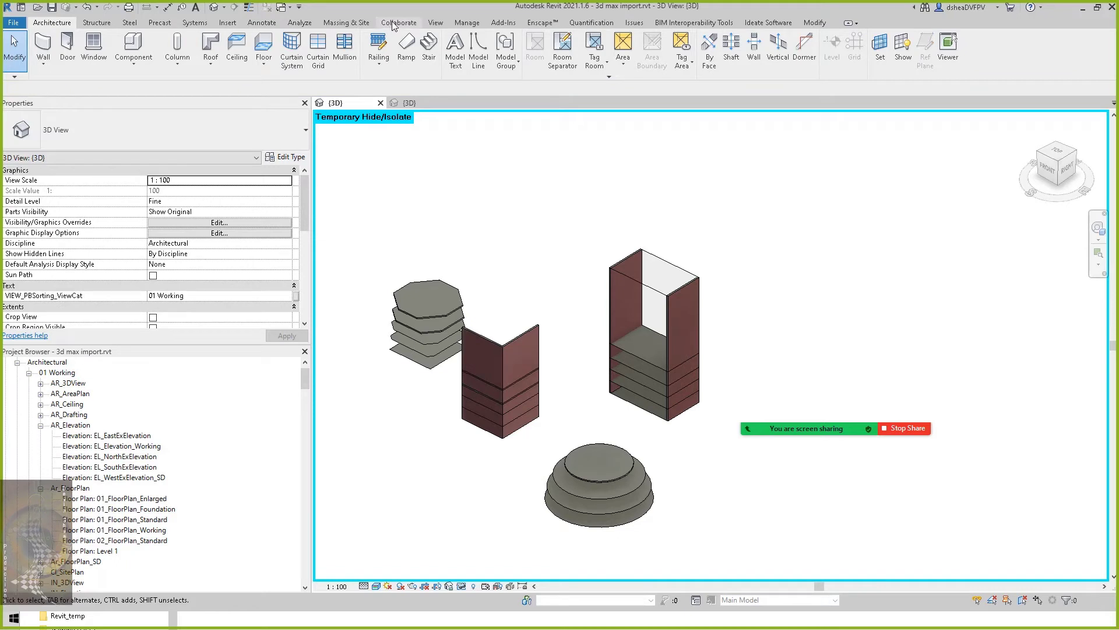
pyautogui.click(346, 22)
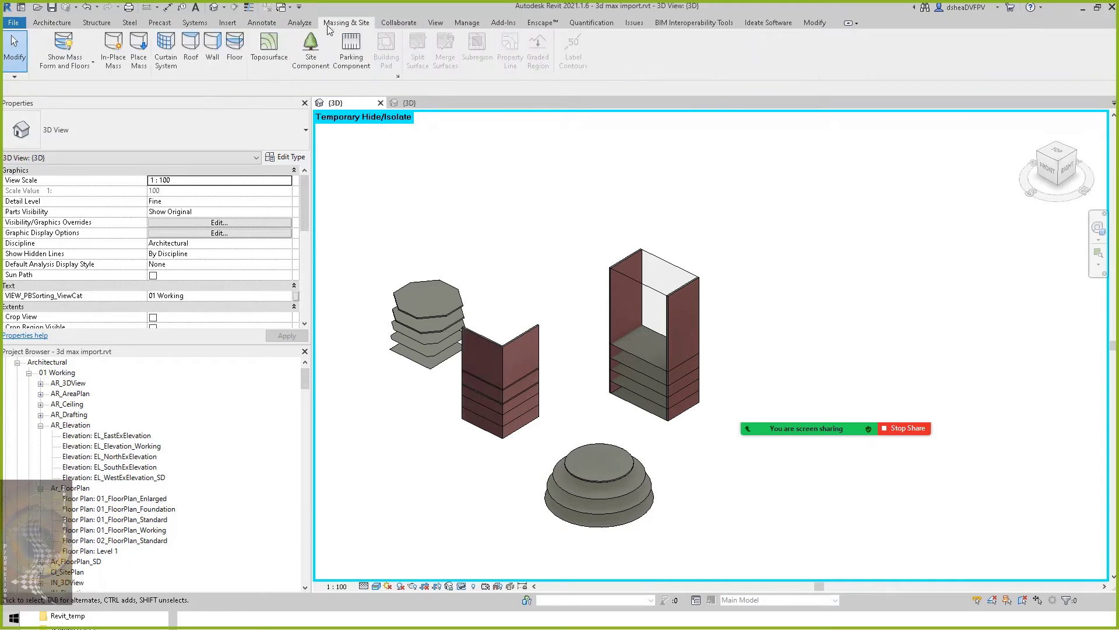
pyautogui.click(108, 53)
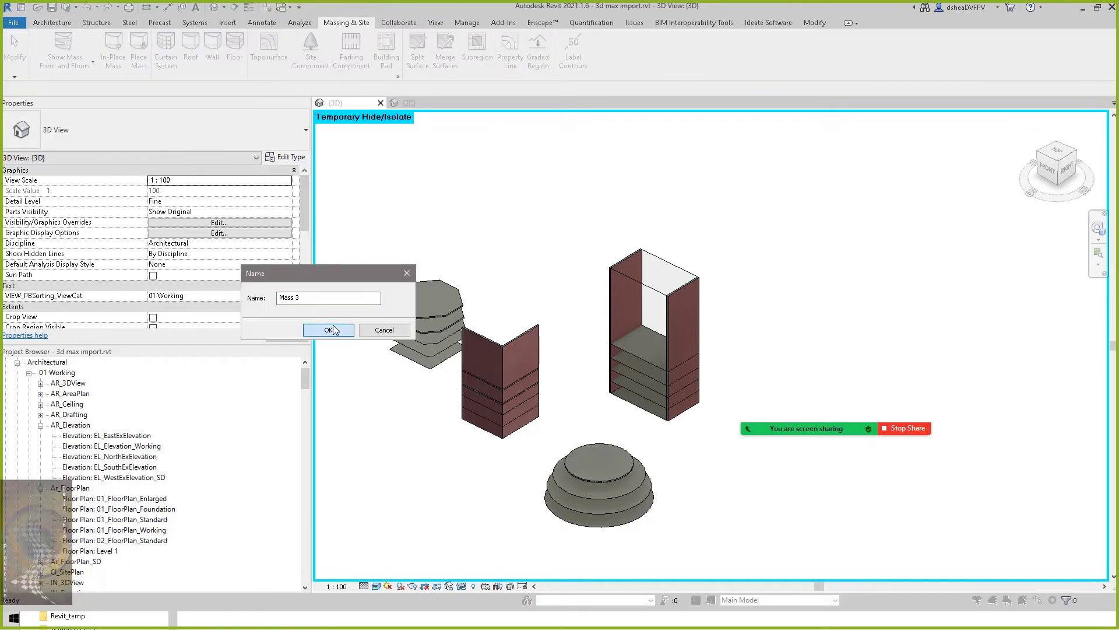
pyautogui.click(332, 328)
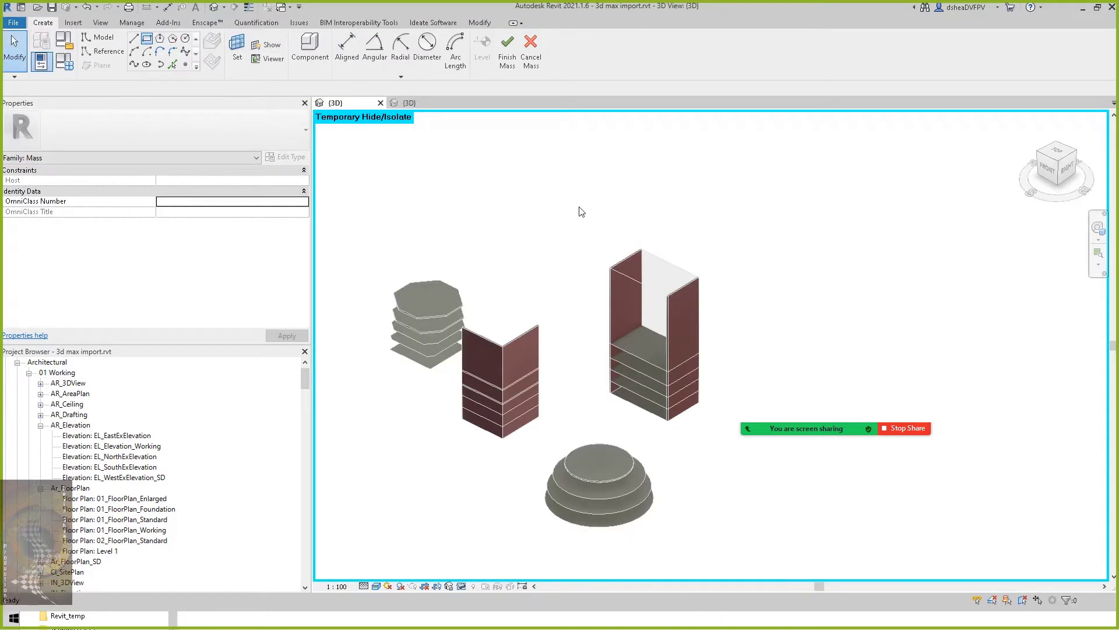
pyautogui.moveTo(825, 232); pyautogui.dragTo(727, 200, button='middle')
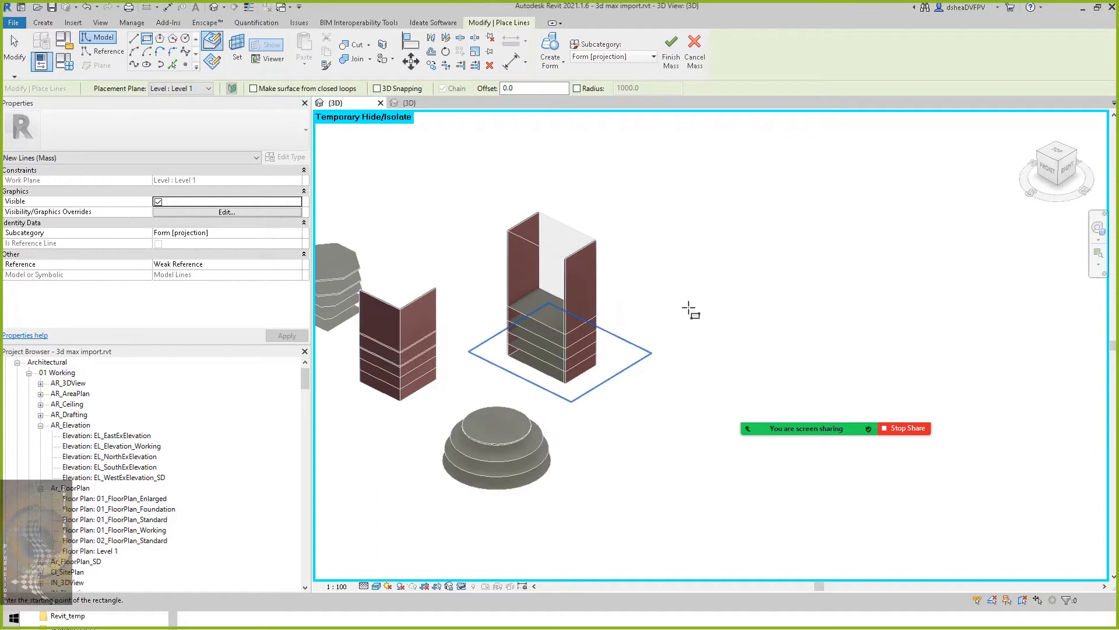
pyautogui.click(699, 338)
pyautogui.click(776, 454)
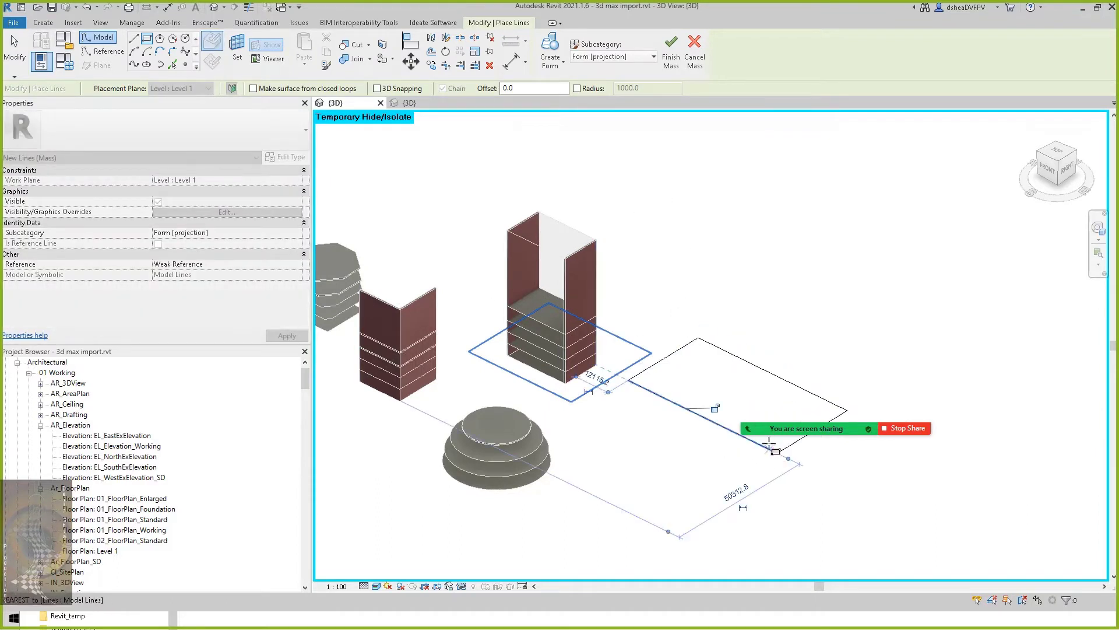
pyautogui.press('Escape')
pyautogui.press('Escape')
# Extrude the rectangle into a solid form and pull its top face up taller.
pyautogui.click(718, 421)
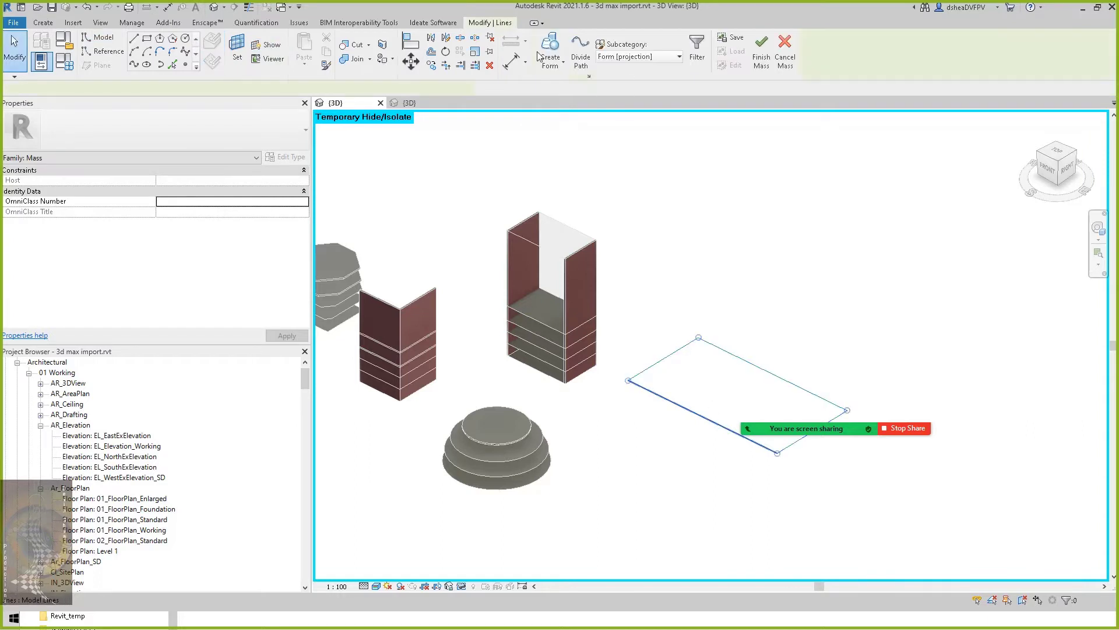
pyautogui.click(550, 61)
pyautogui.click(576, 92)
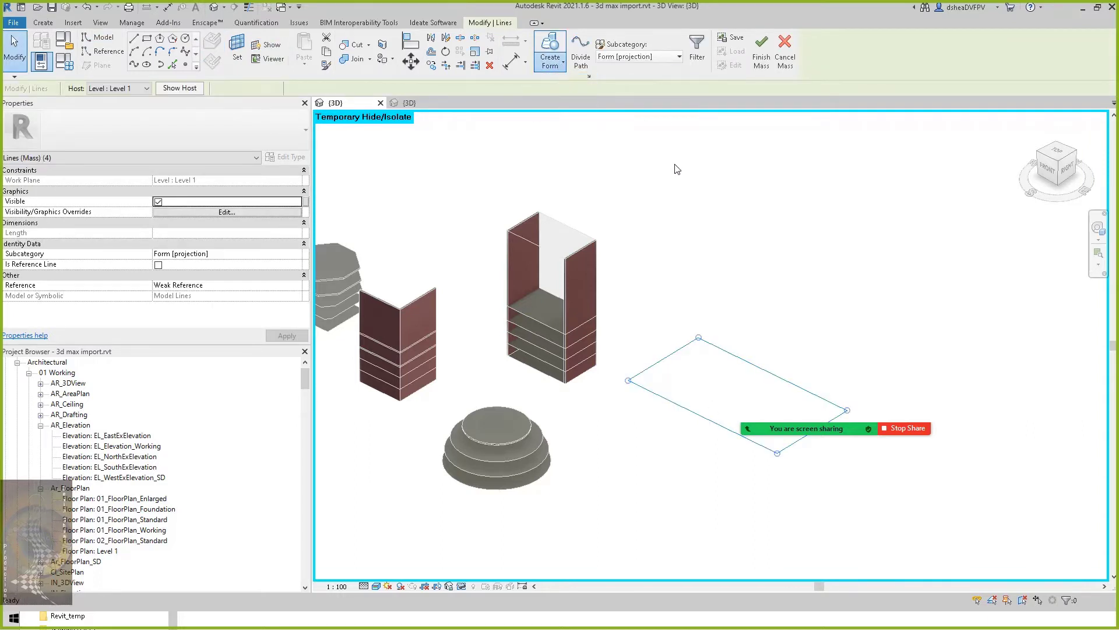
pyautogui.moveTo(736, 318); pyautogui.dragTo(737, 247)
pyautogui.click(848, 149)
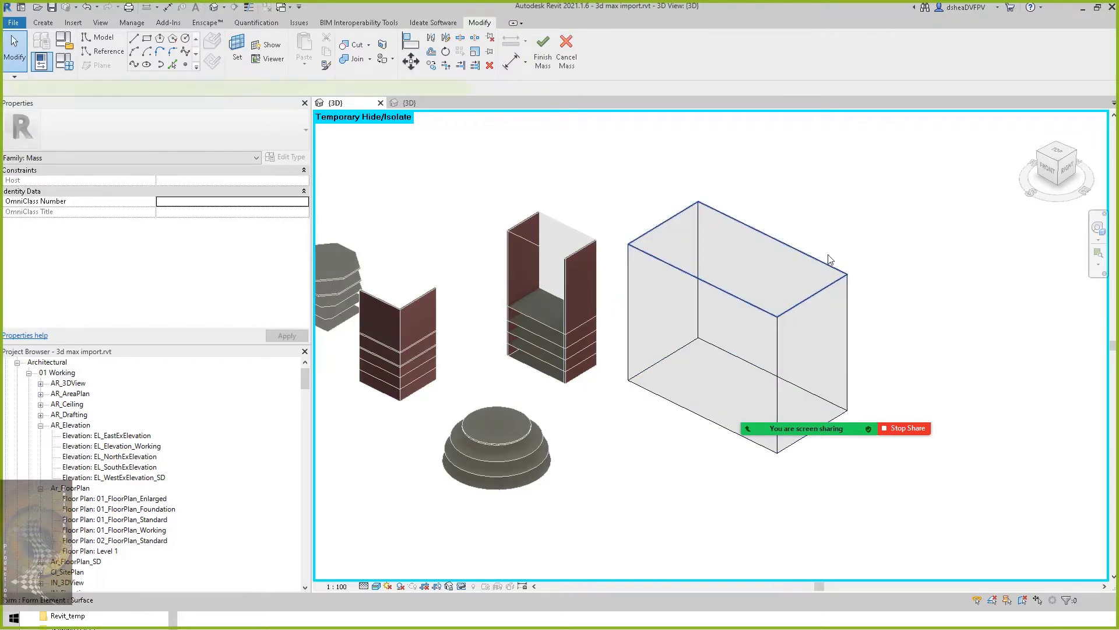
# Rotate the box's top face into a slope and finish the mass.
pyautogui.click(823, 289)
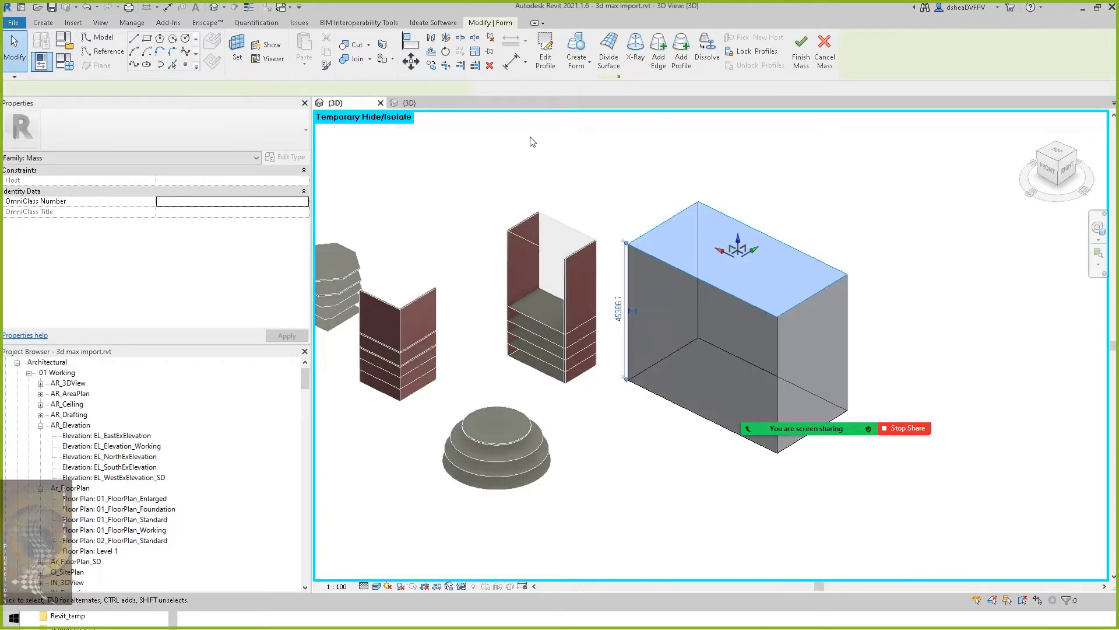
pyautogui.click(446, 52)
pyautogui.click(855, 213)
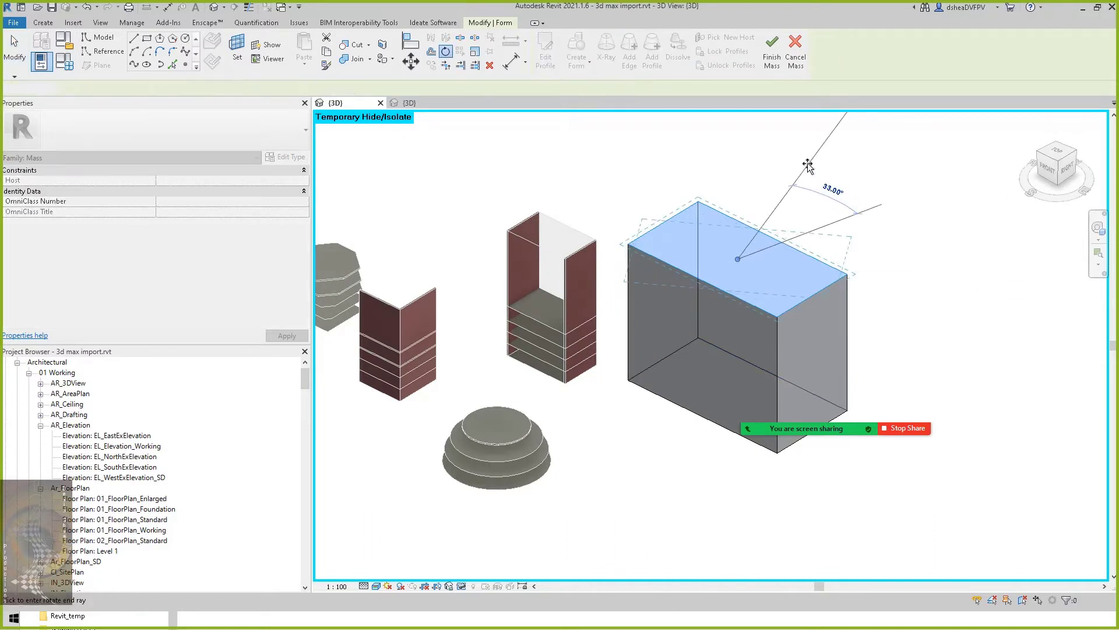
pyautogui.click(838, 198)
pyautogui.keyDown('shift'); pyautogui.moveTo(882, 322); pyautogui.dragTo(907, 344, button='middle'); pyautogui.keyUp('shift')
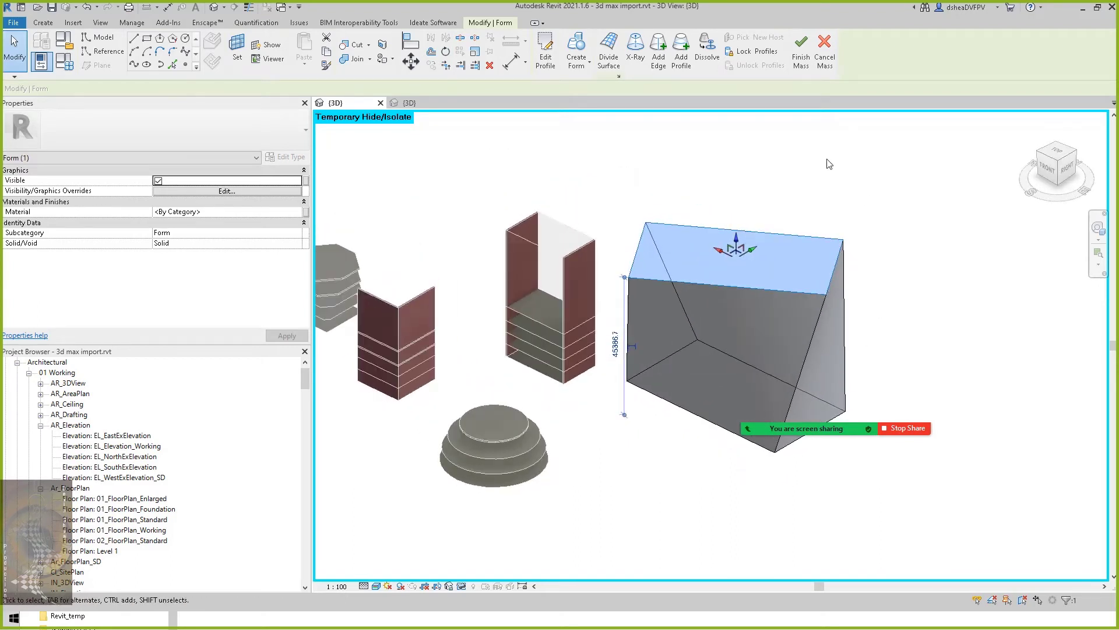
pyautogui.click(806, 61)
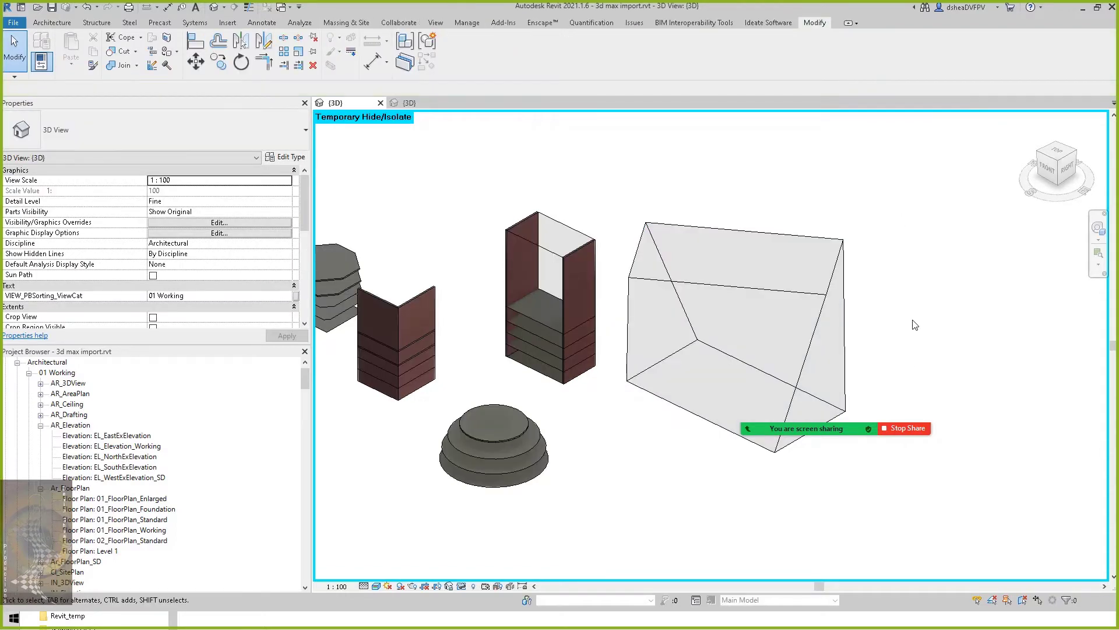
# Select the large sloped mass, browse the Architecture component options, then deselect it.
pyautogui.keyDown('shift'); pyautogui.moveTo(915, 325); pyautogui.dragTo(857, 265, button='middle'); pyautogui.keyUp('shift')
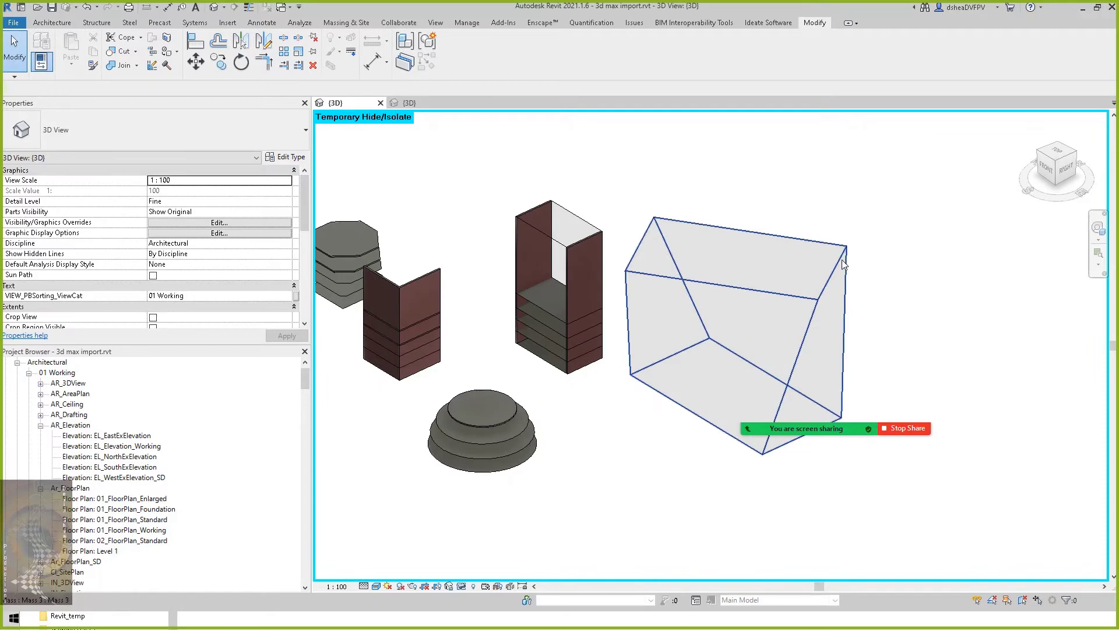
pyautogui.click(843, 264)
pyautogui.keyDown('shift'); pyautogui.moveTo(904, 302); pyautogui.dragTo(927, 303, button='middle'); pyautogui.keyUp('shift')
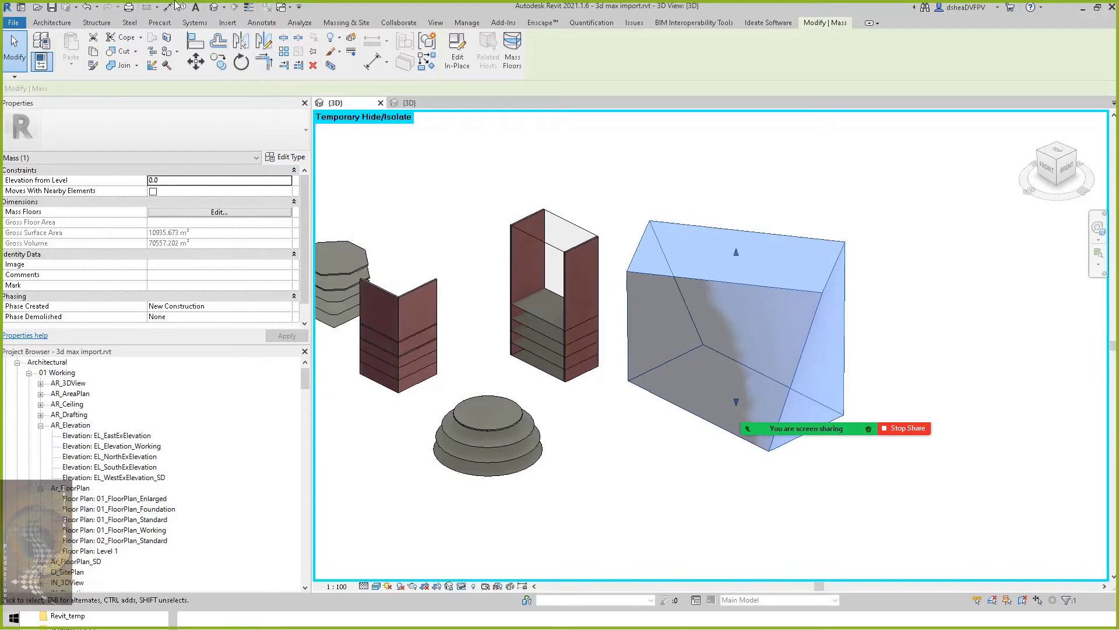
pyautogui.click(52, 23)
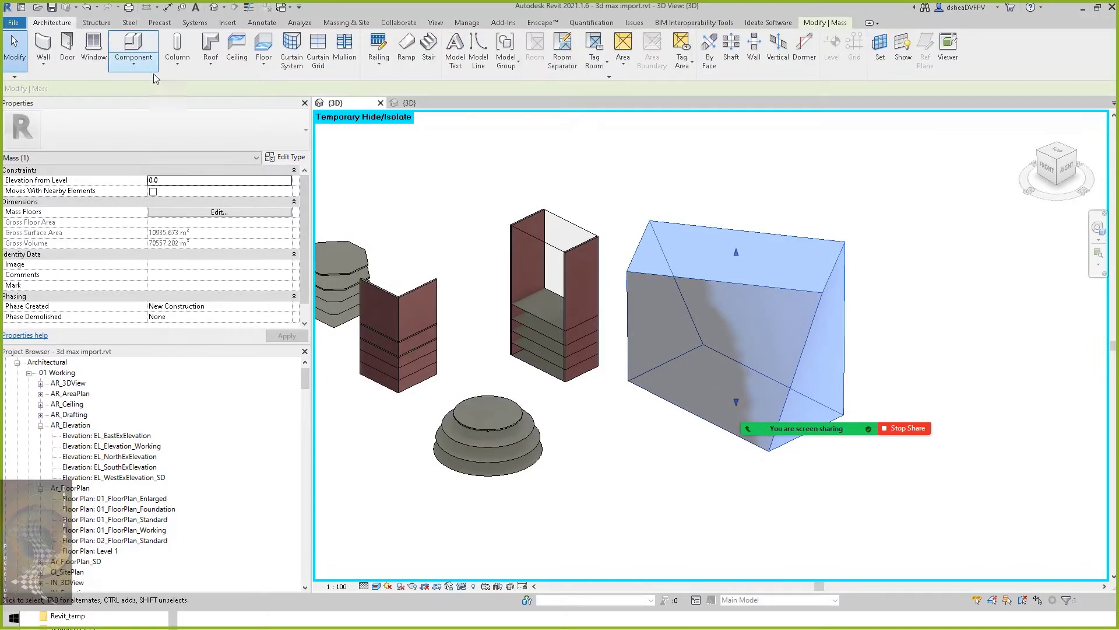
pyautogui.click(152, 67)
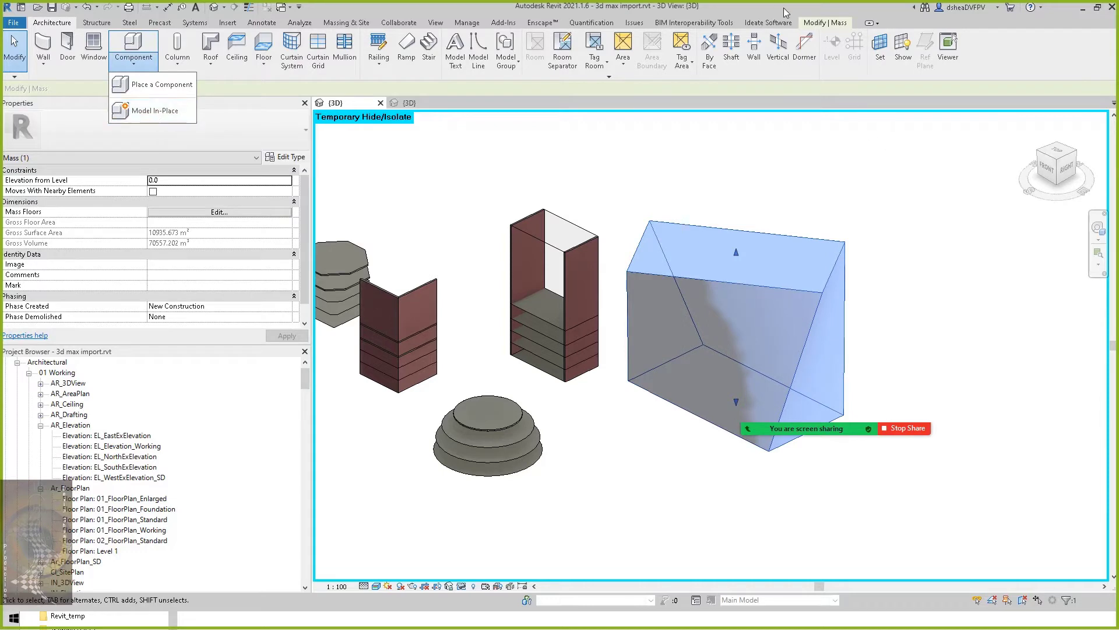
pyautogui.click(907, 153)
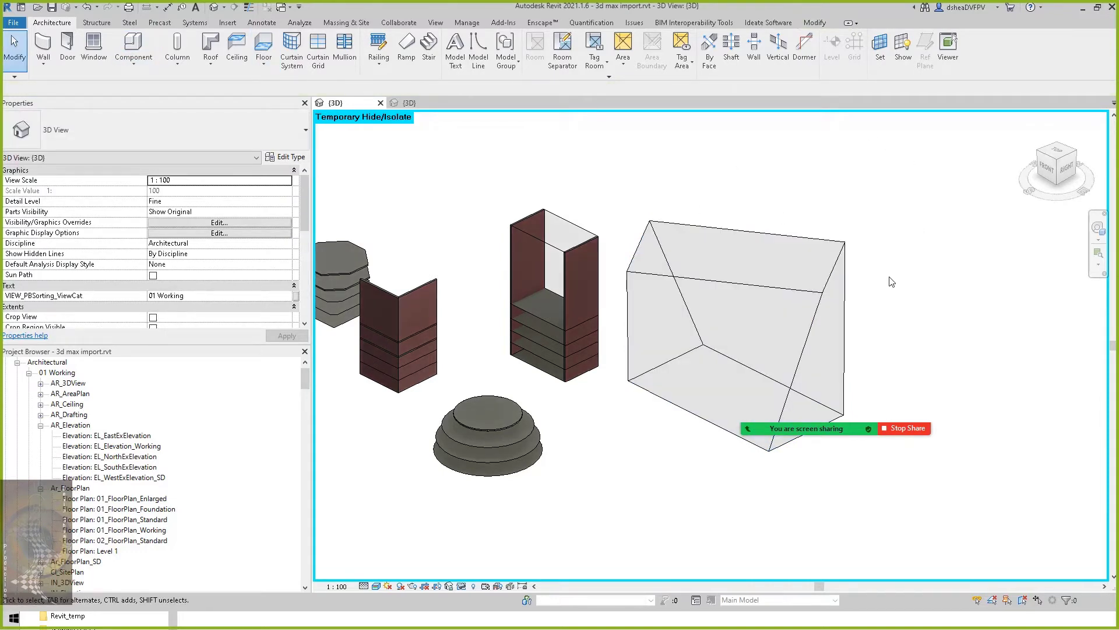
# Add mass floors for Levels 1–5 to the large sloped mass, checking Levels 2 and 3.
pyautogui.keyDown('shift'); pyautogui.moveTo(892, 286); pyautogui.dragTo(845, 295, button='middle'); pyautogui.keyUp('shift')
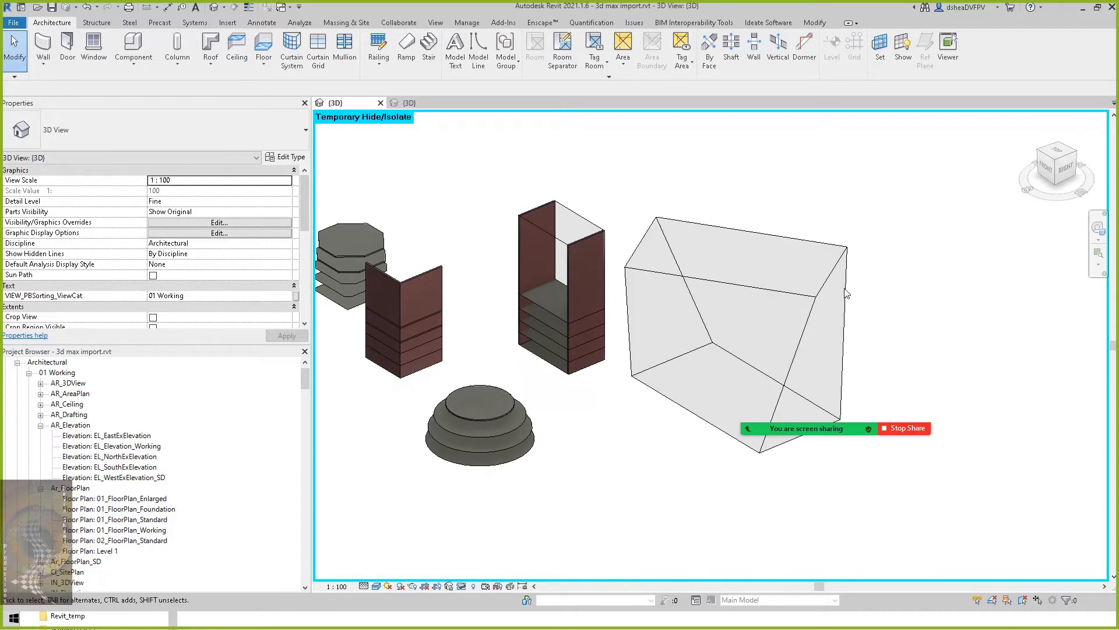
pyautogui.click(824, 282)
pyautogui.keyDown('shift'); pyautogui.moveTo(907, 327); pyautogui.dragTo(922, 332, button='middle'); pyautogui.keyUp('shift')
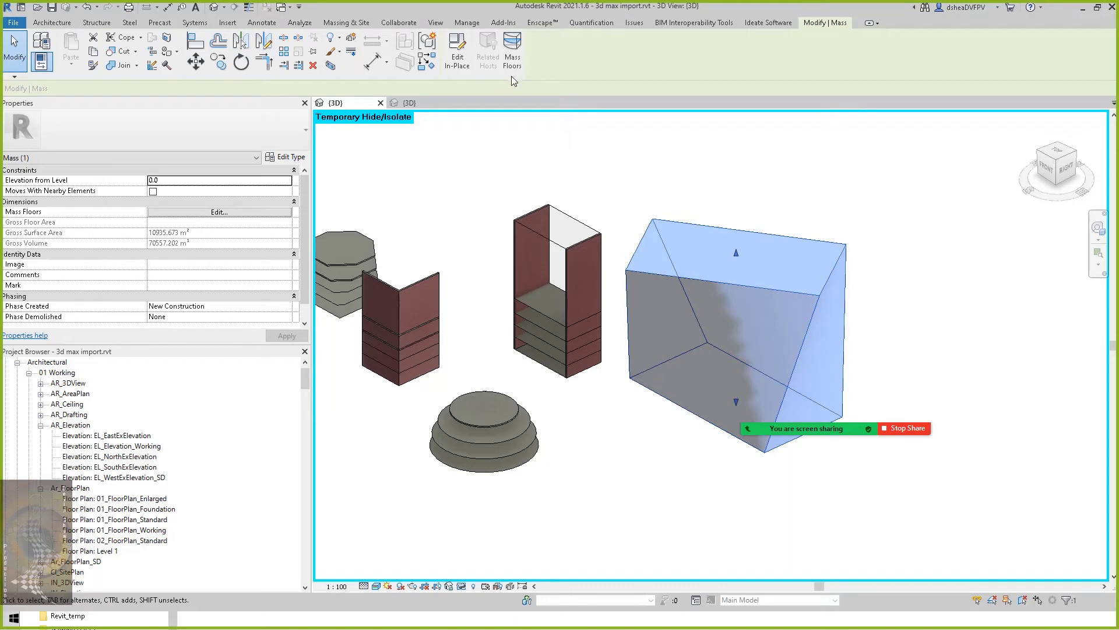
pyautogui.click(513, 58)
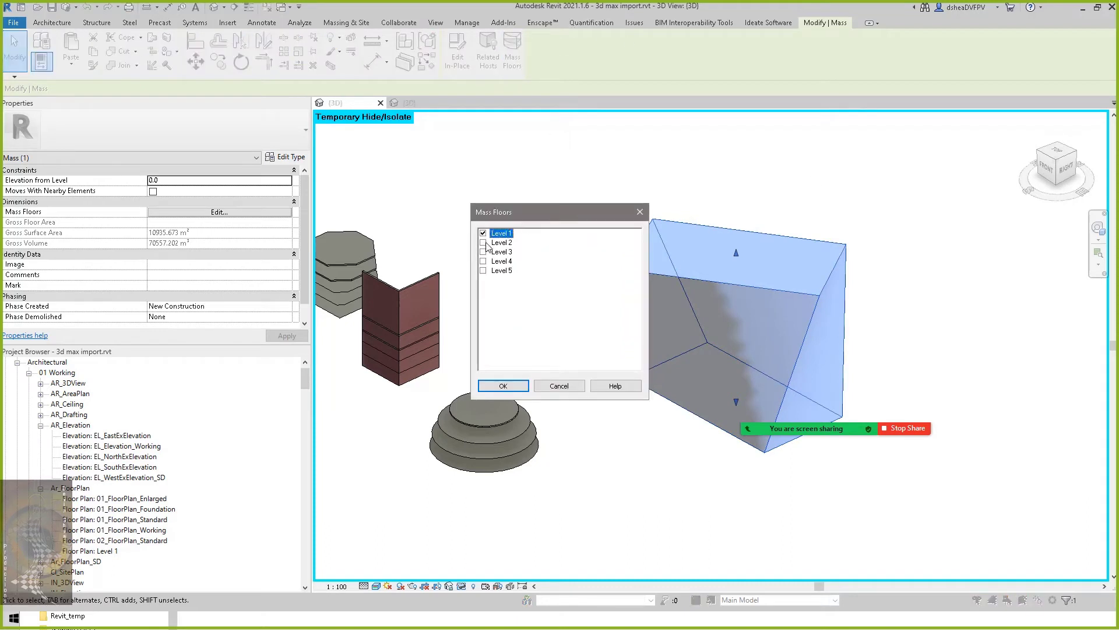
pyautogui.click(484, 243)
pyautogui.click(483, 252)
pyautogui.click(503, 386)
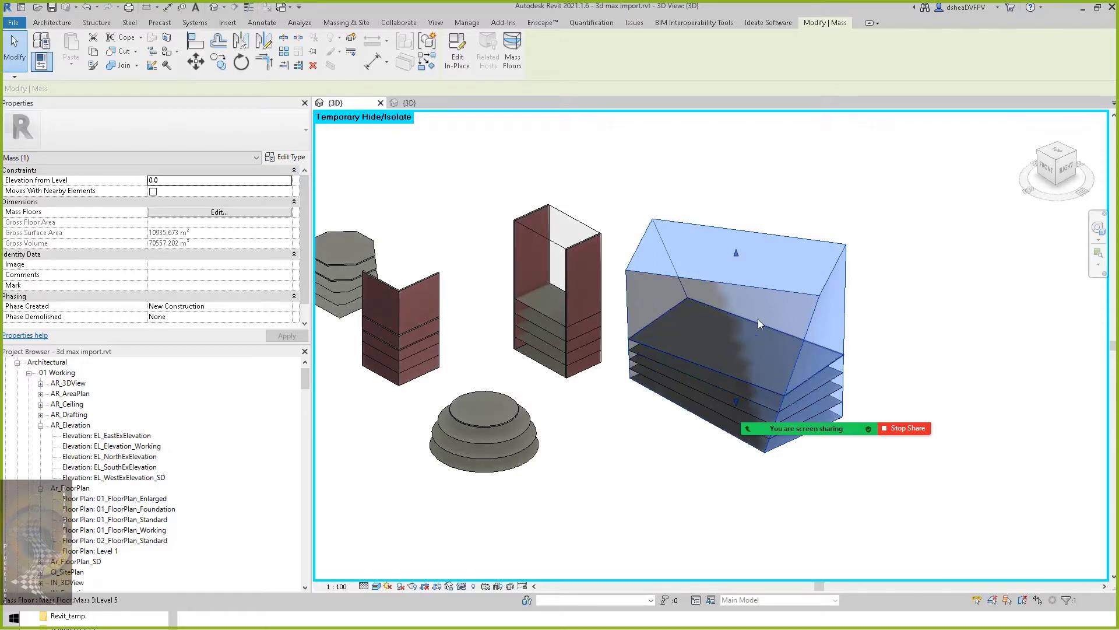
pyautogui.click(911, 256)
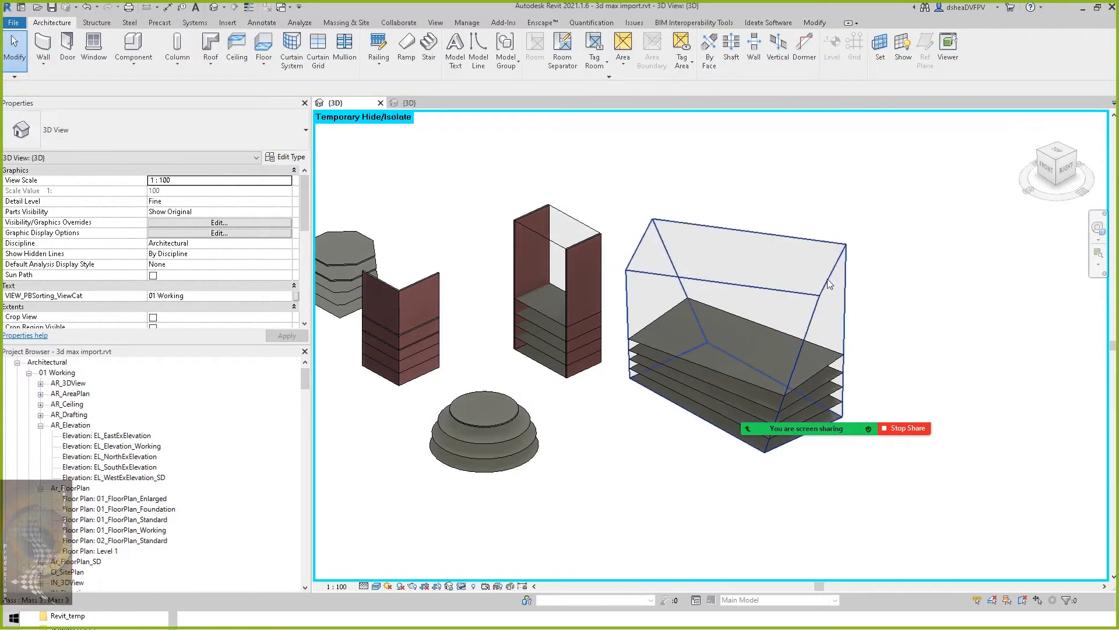
# Pull Mass 3's top face up from about 45387 to 50685 and finish the mass.
pyautogui.click(833, 256)
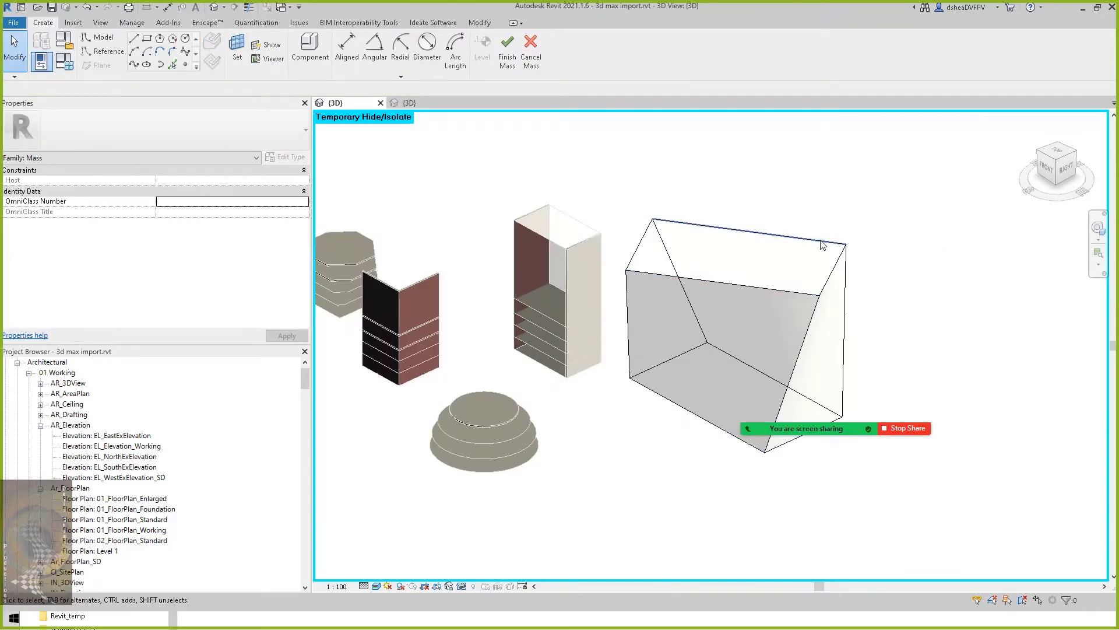
pyautogui.click(756, 248)
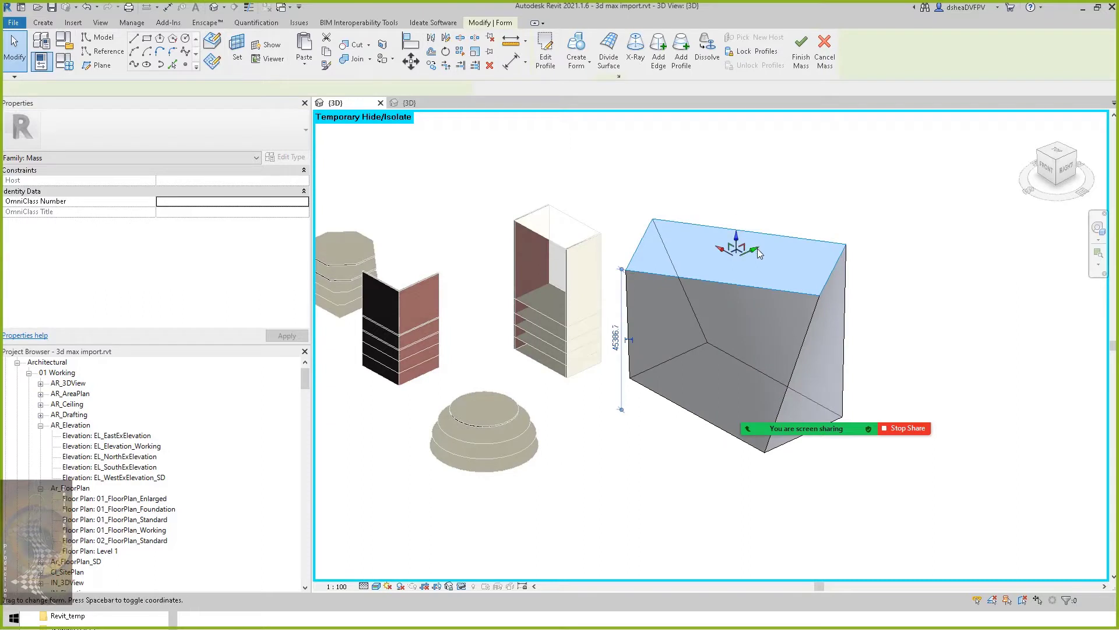
pyautogui.moveTo(736, 239); pyautogui.dragTo(771, 231)
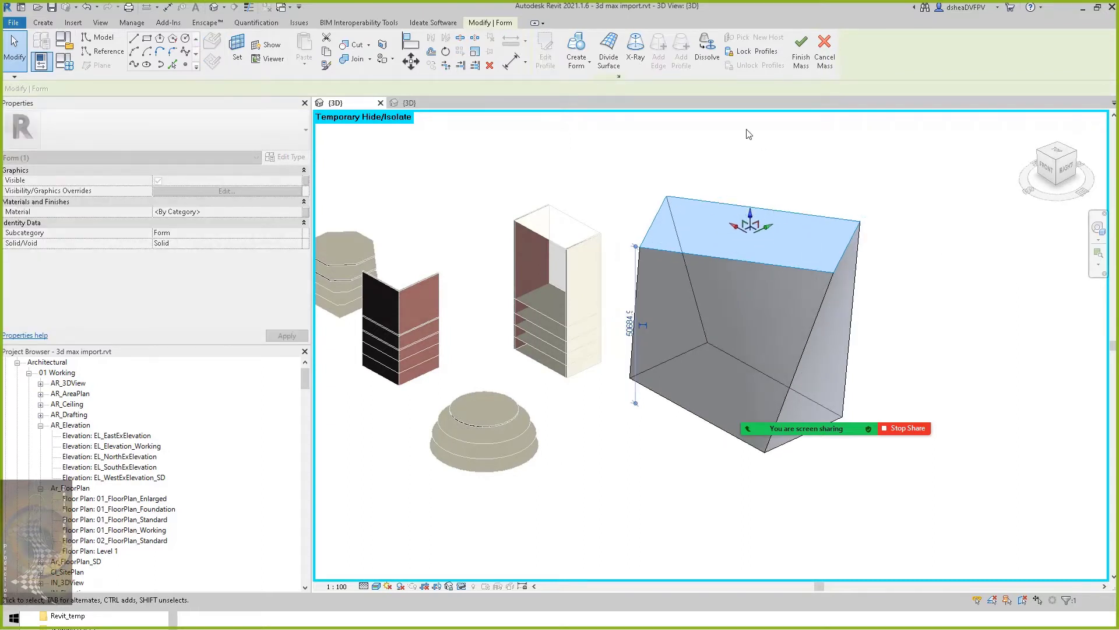
pyautogui.click(799, 61)
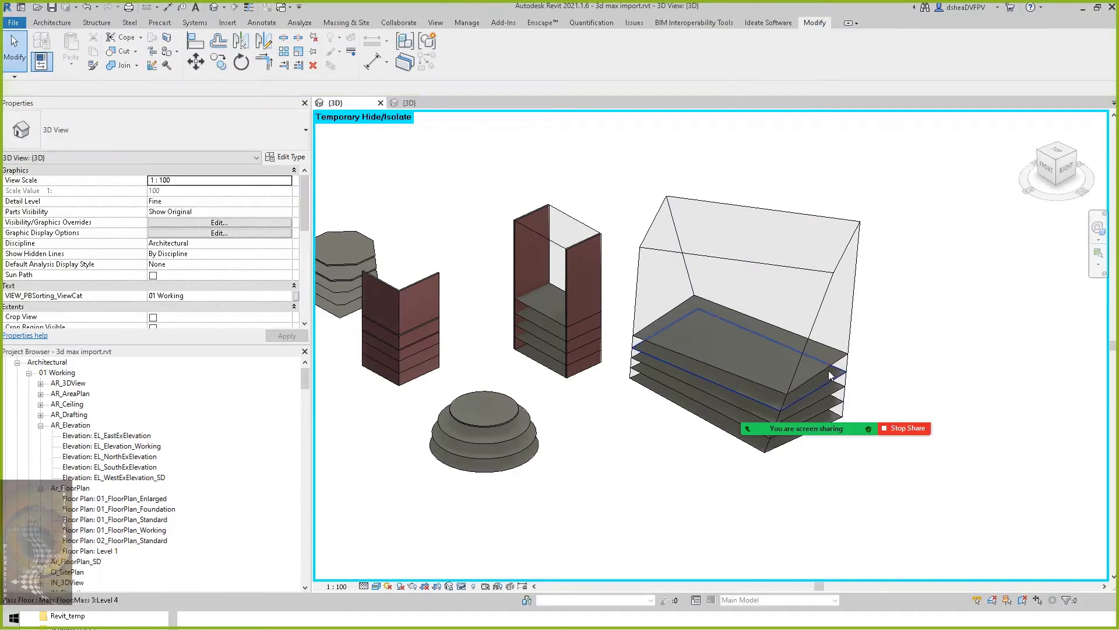
pyautogui.keyDown('shift'); pyautogui.moveTo(817, 368); pyautogui.dragTo(800, 320, button='middle'); pyautogui.keyUp('shift')
# Place Wall by Face brick walls on the large mass's slanted right face and front face.
pyautogui.click(774, 218)
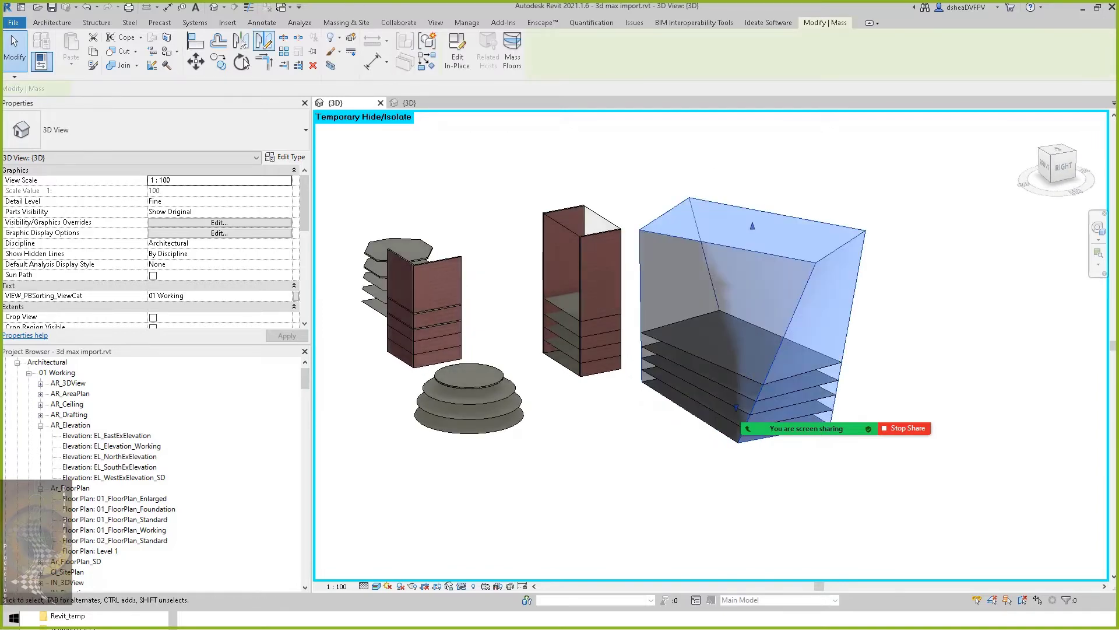
pyautogui.click(52, 22)
pyautogui.click(43, 61)
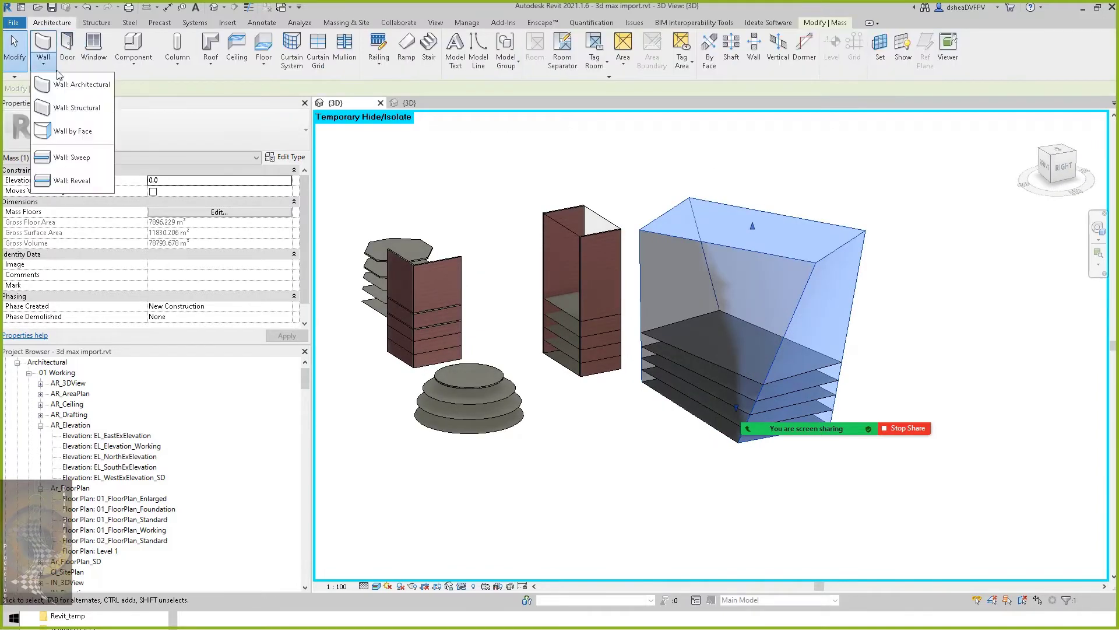
pyautogui.click(81, 132)
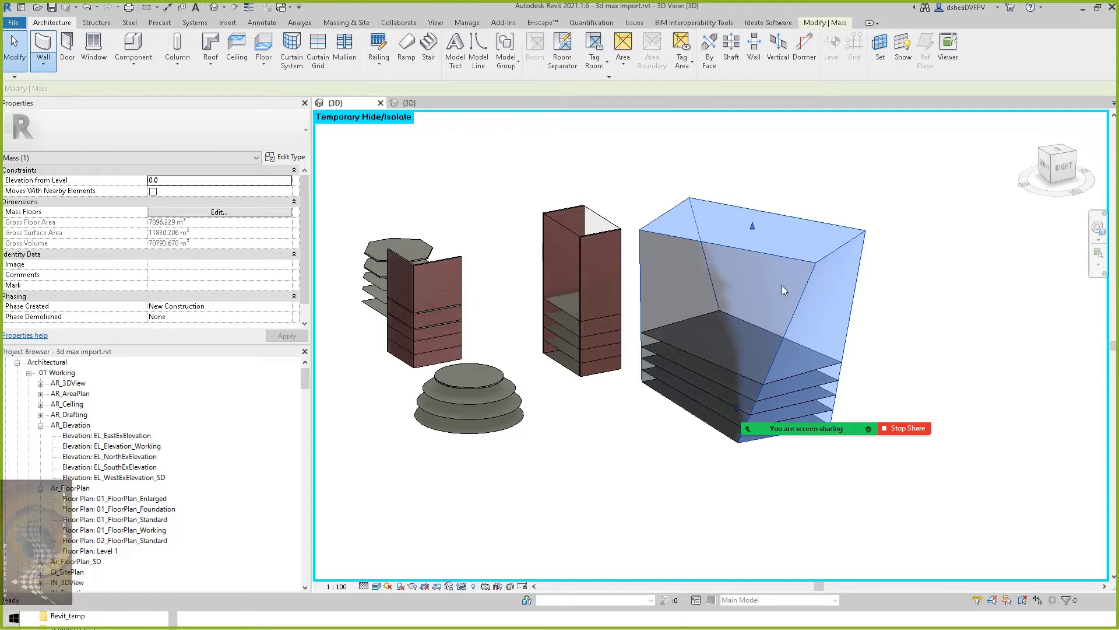
pyautogui.click(837, 254)
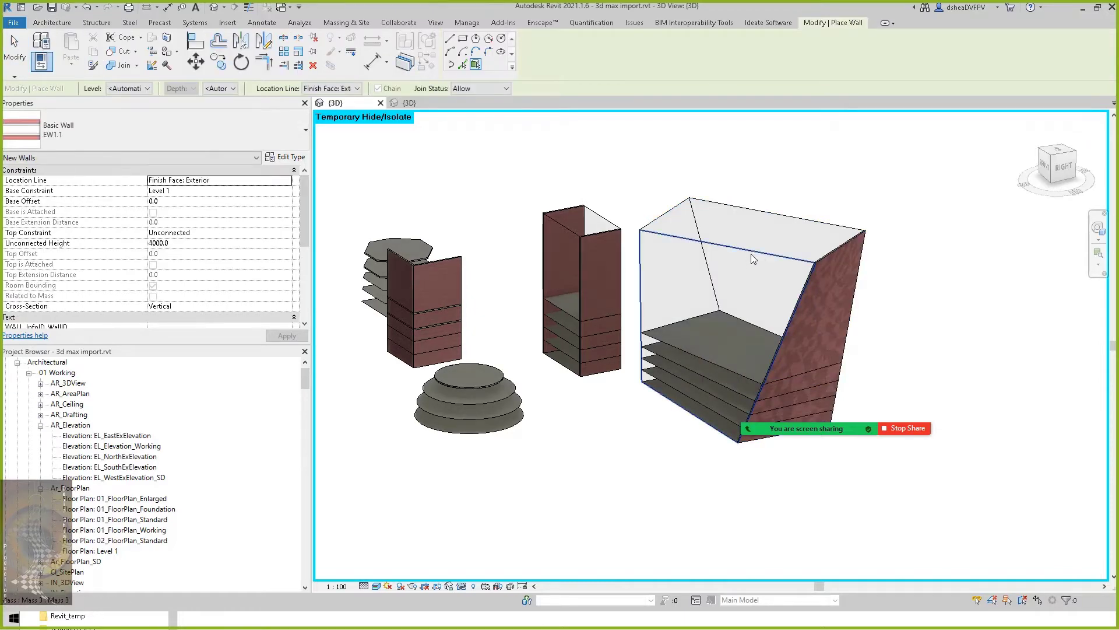
pyautogui.click(750, 253)
pyautogui.keyDown('shift'); pyautogui.moveTo(957, 247); pyautogui.dragTo(943, 262, button='middle'); pyautogui.keyUp('shift')
pyautogui.press('Escape')
pyautogui.press('Escape')
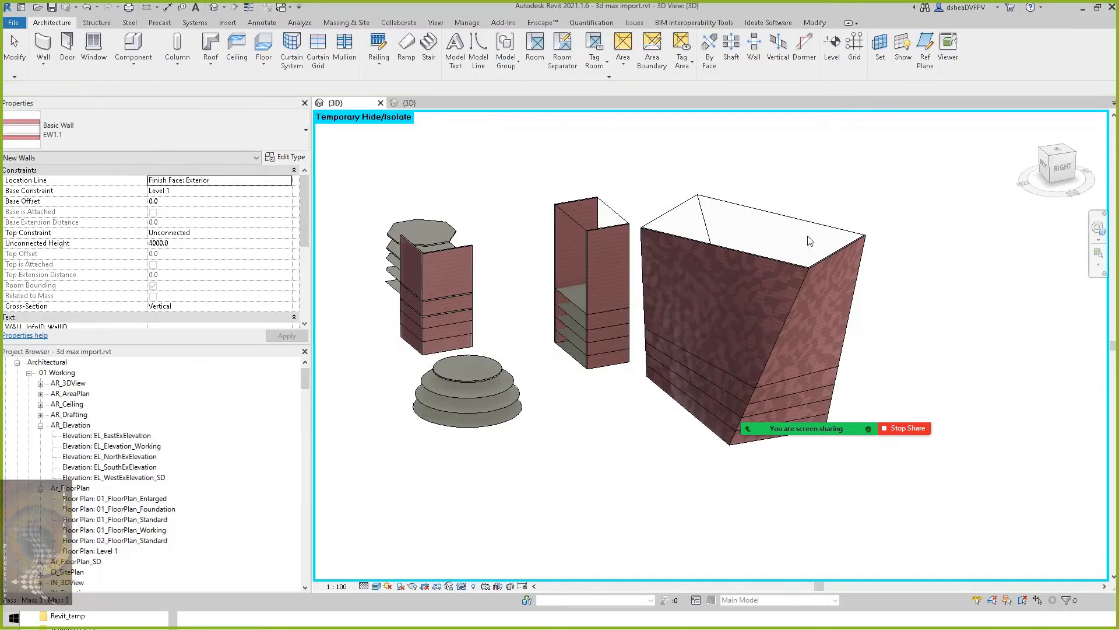
# Orbit around the model and select the tilted wall to inspect the new walls.
pyautogui.keyDown('shift'); pyautogui.moveTo(910, 326); pyautogui.dragTo(893, 294, button='middle'); pyautogui.keyUp('shift')
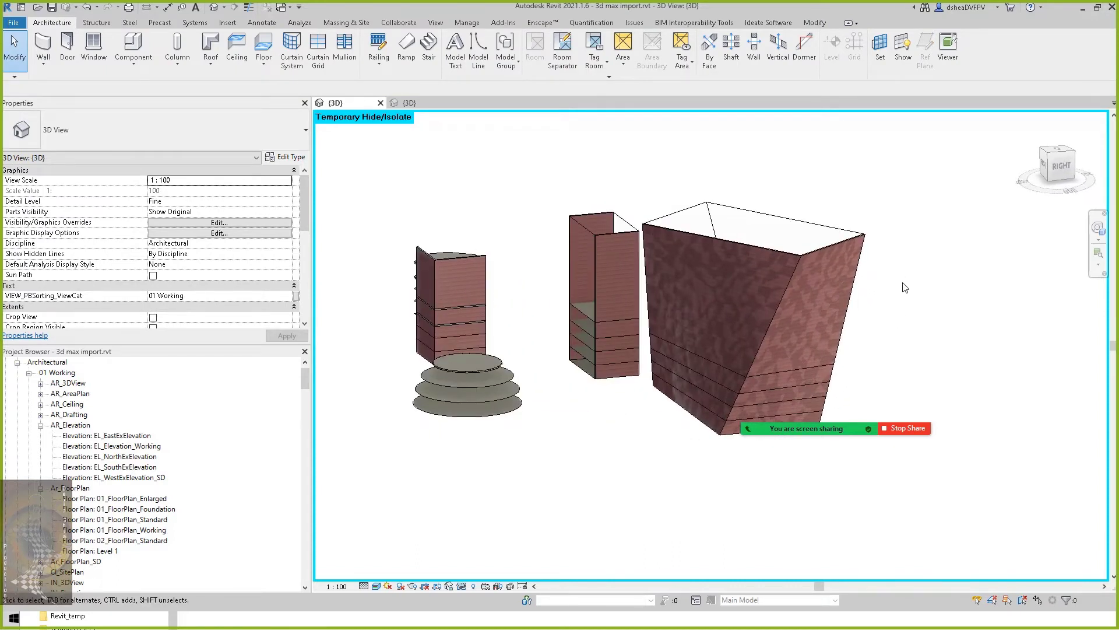
pyautogui.keyDown('shift'); pyautogui.moveTo(904, 287); pyautogui.dragTo(816, 202, button='middle'); pyautogui.keyUp('shift')
pyautogui.click(717, 225)
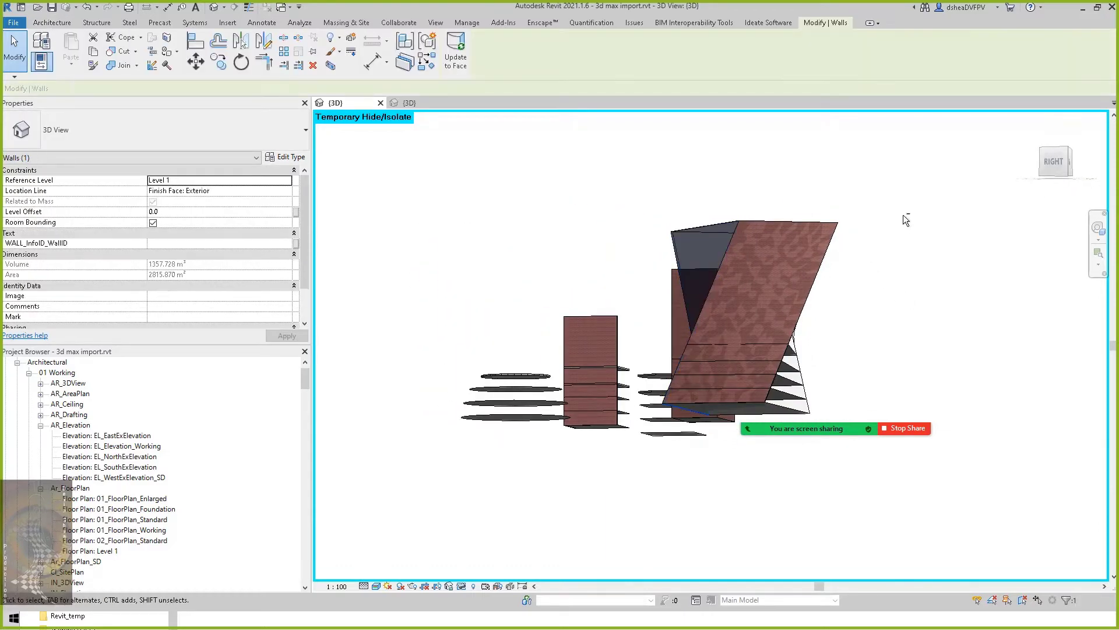
pyautogui.keyDown('shift'); pyautogui.moveTo(903, 218); pyautogui.dragTo(979, 307, button='middle'); pyautogui.keyUp('shift')
pyautogui.click(979, 307)
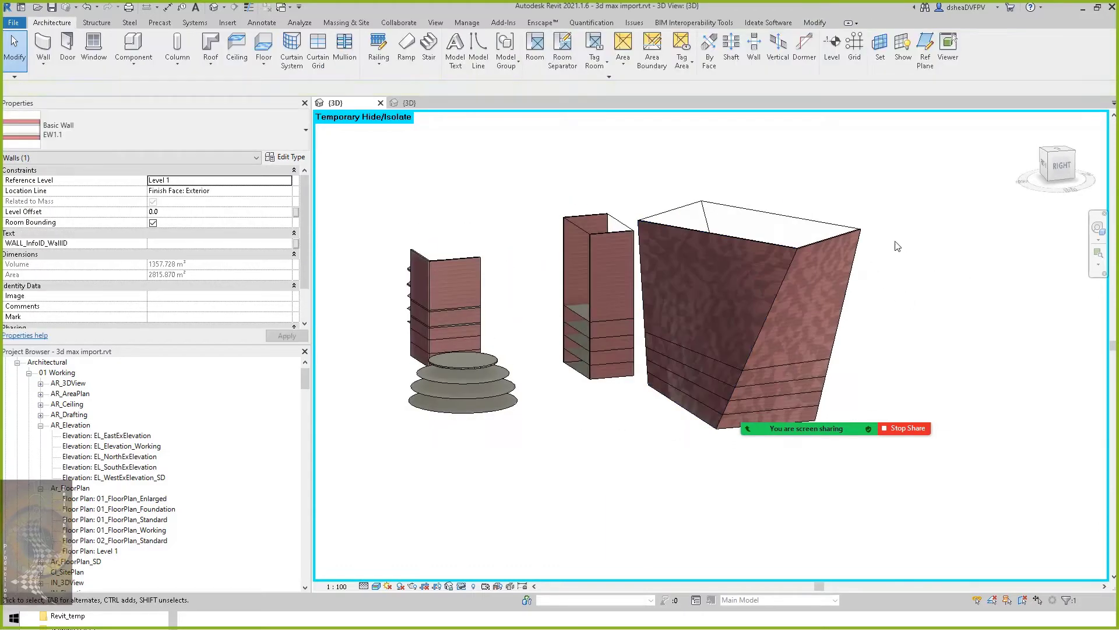
pyautogui.click(770, 245)
pyautogui.keyDown('shift'); pyautogui.moveTo(917, 300); pyautogui.dragTo(841, 261, button='middle'); pyautogui.keyUp('shift')
pyautogui.click(919, 297)
# Select the large mass for in-place editing and cycle through its form selection.
pyautogui.click(717, 280)
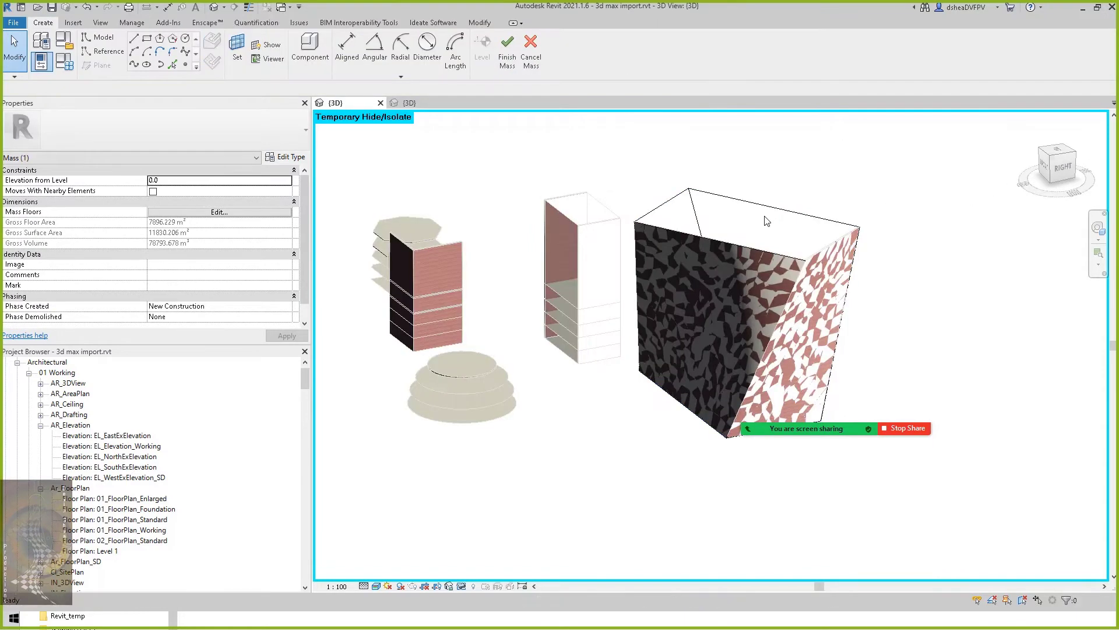
pyautogui.press('Tab')
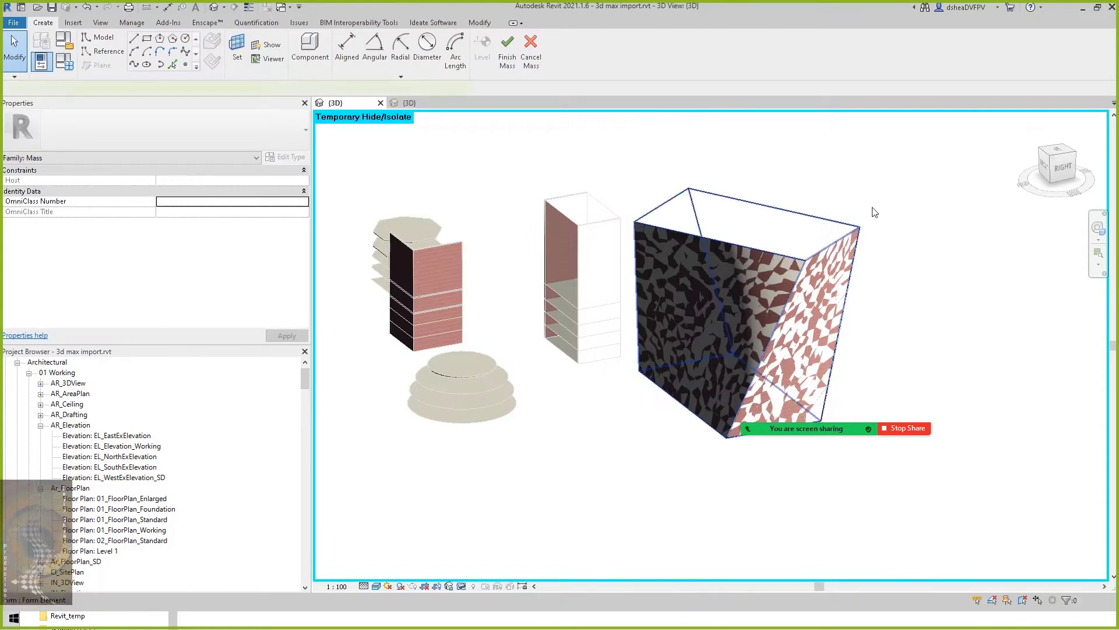
pyautogui.click(874, 212)
pyautogui.press('Escape')
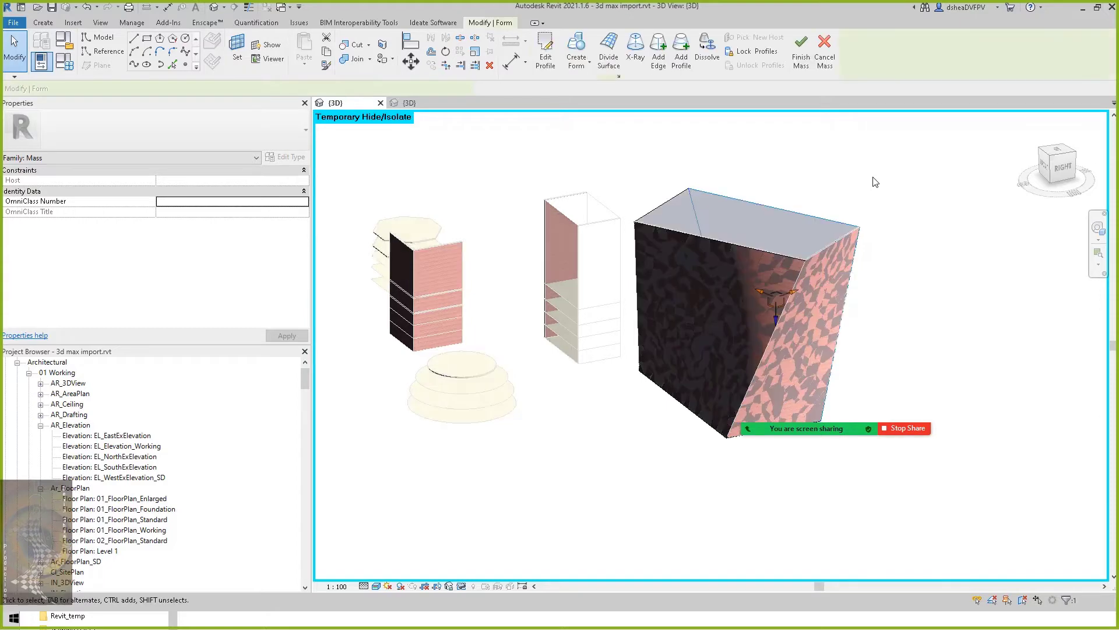
pyautogui.click(644, 200)
pyautogui.press('Escape')
# Rotate the top face slightly about its centre with RO, finish the mass, and select the slanted wall.
pyautogui.click(672, 208)
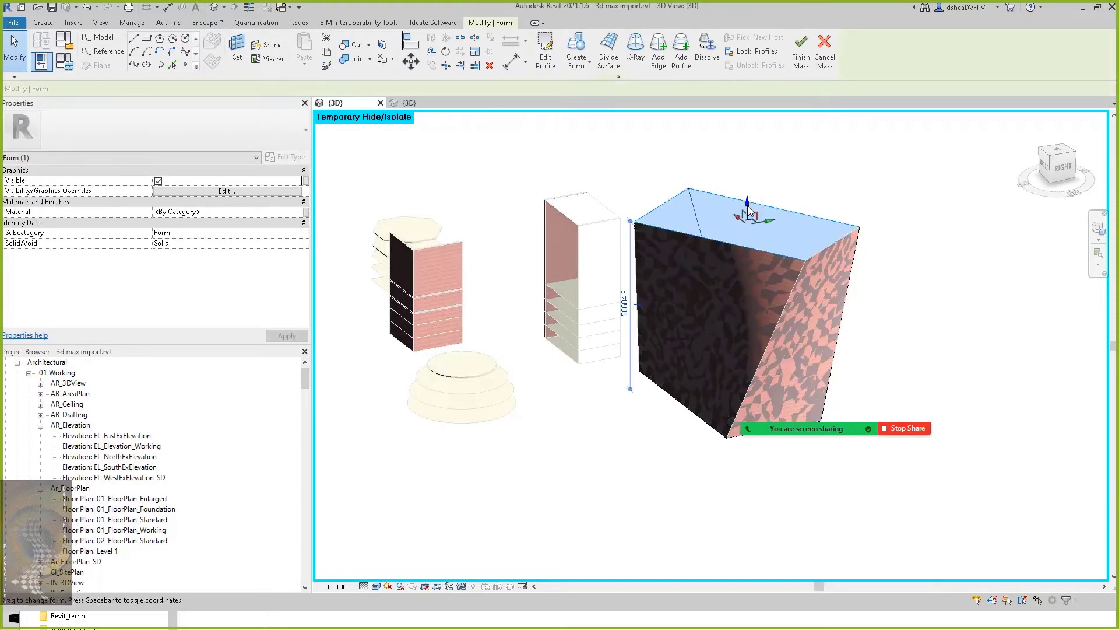
pyautogui.press('r')
pyautogui.press('o')
pyautogui.click(862, 180)
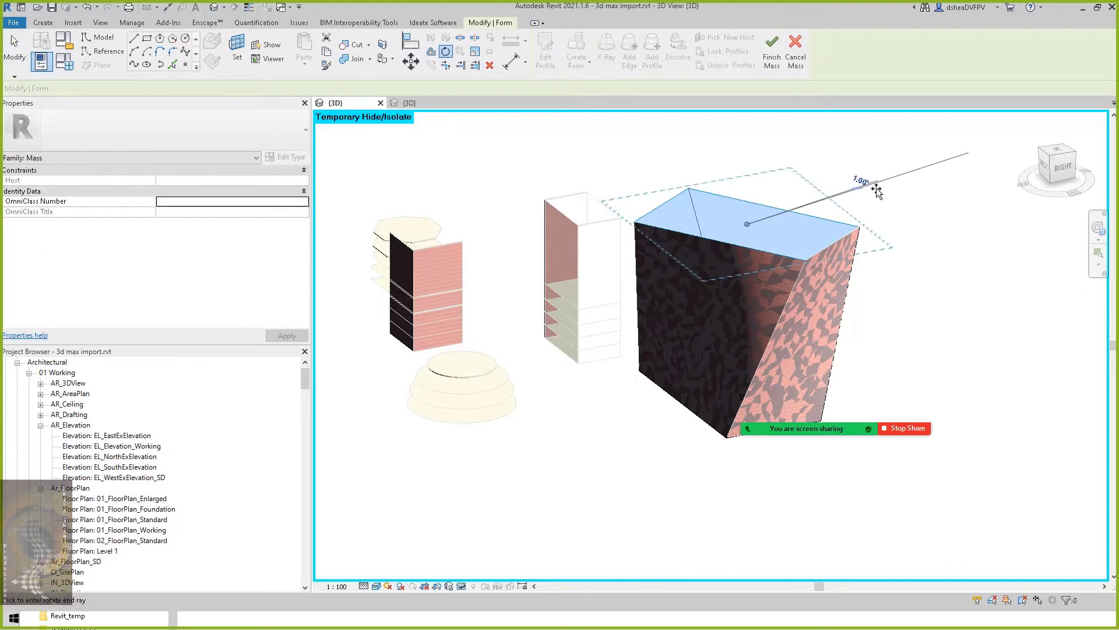
pyautogui.click(867, 182)
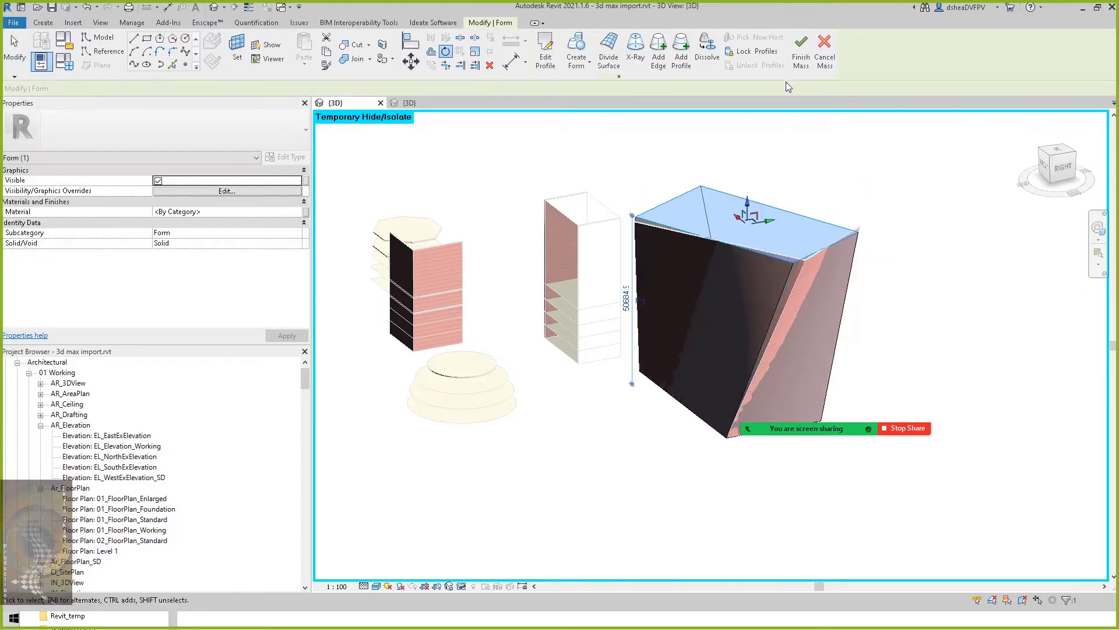
pyautogui.click(801, 50)
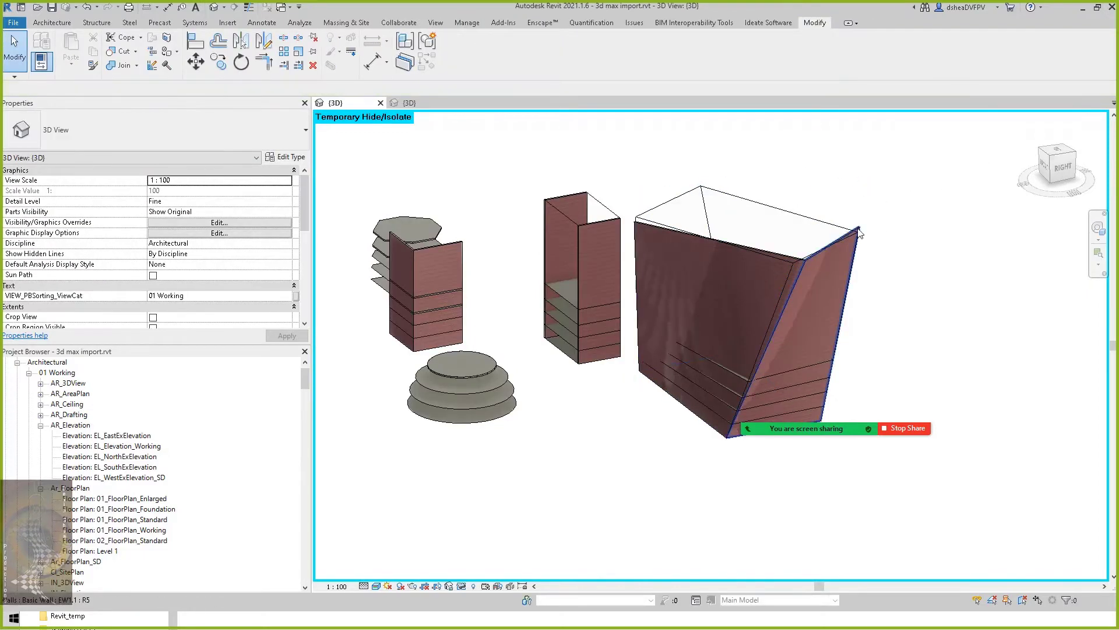
pyautogui.click(860, 232)
# Refit the slanted wall to the reshaped mass face.
pyautogui.click(456, 49)
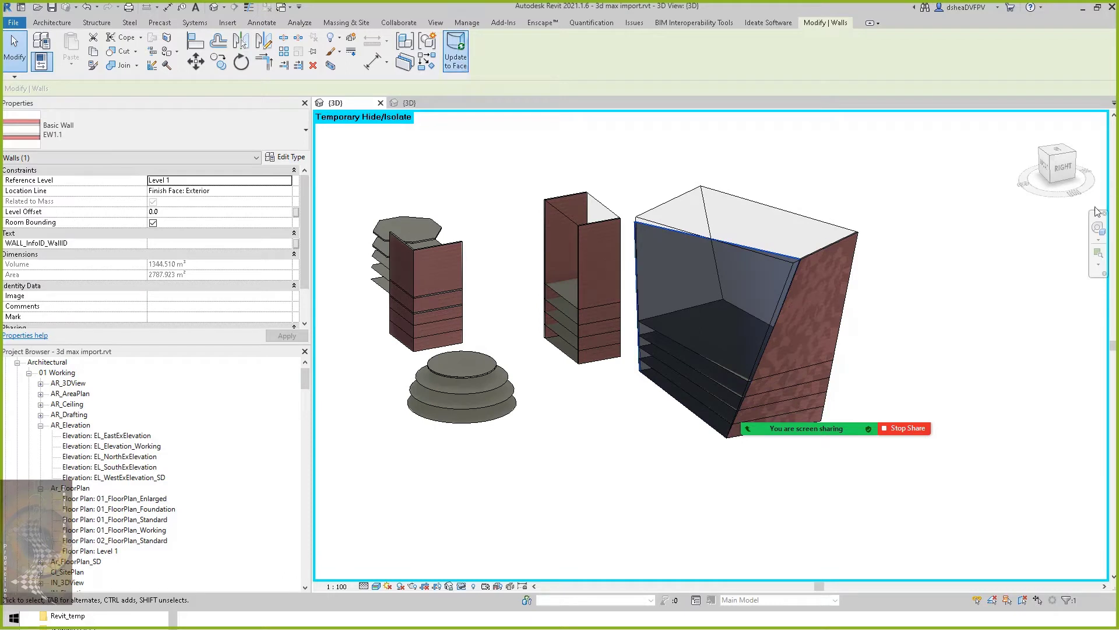
pyautogui.moveTo(959, 321); pyautogui.dragTo(961, 310, button='middle')
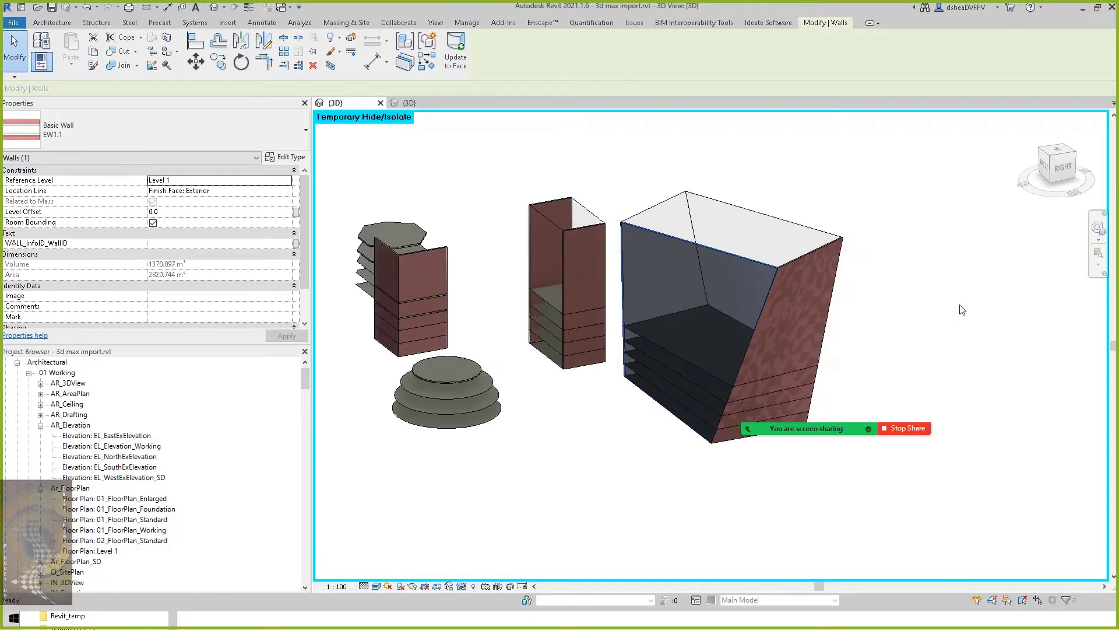
pyautogui.click(968, 275)
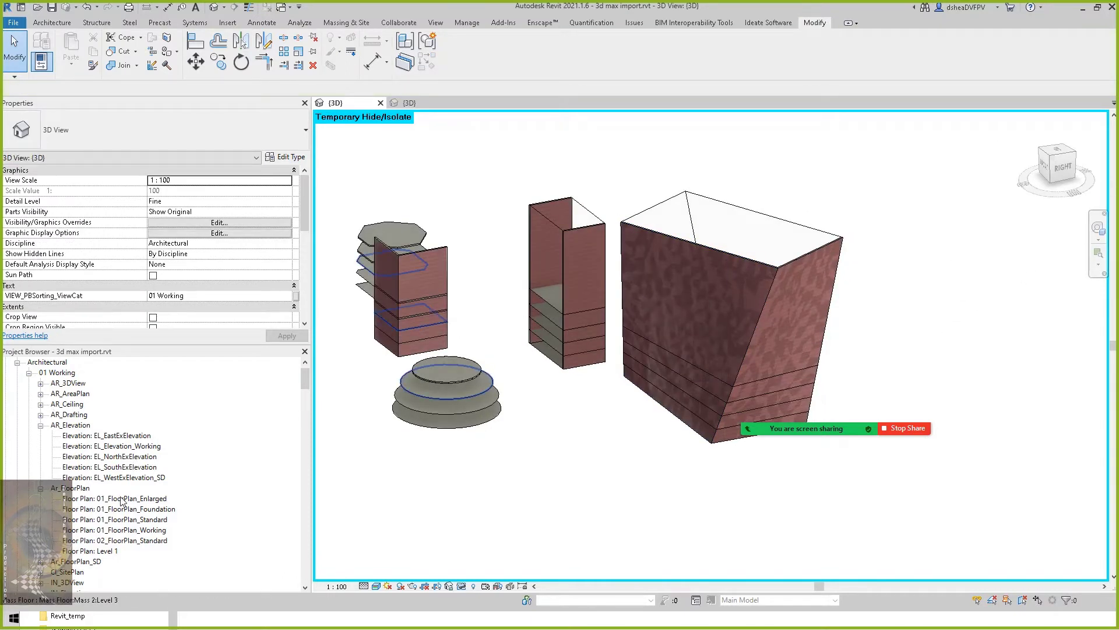
# Open 01_FloorPlan_Standard to view the mass outlines, then return to the default 3D view.
pyautogui.doubleClick(125, 520)
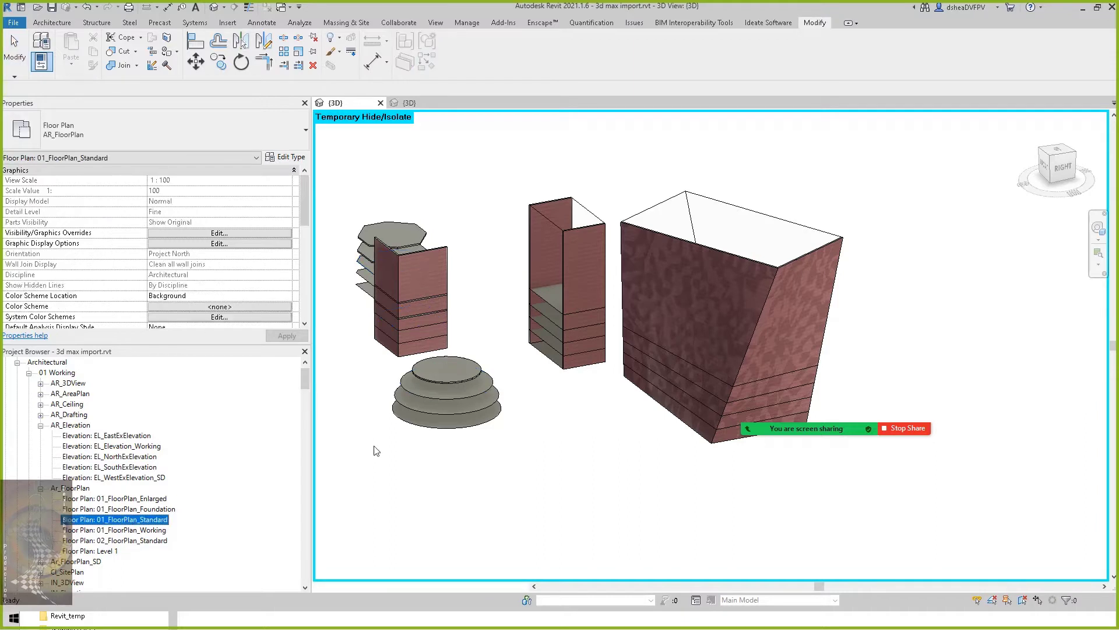
pyautogui.moveTo(904, 338); pyautogui.dragTo(742, 374, button='middle')
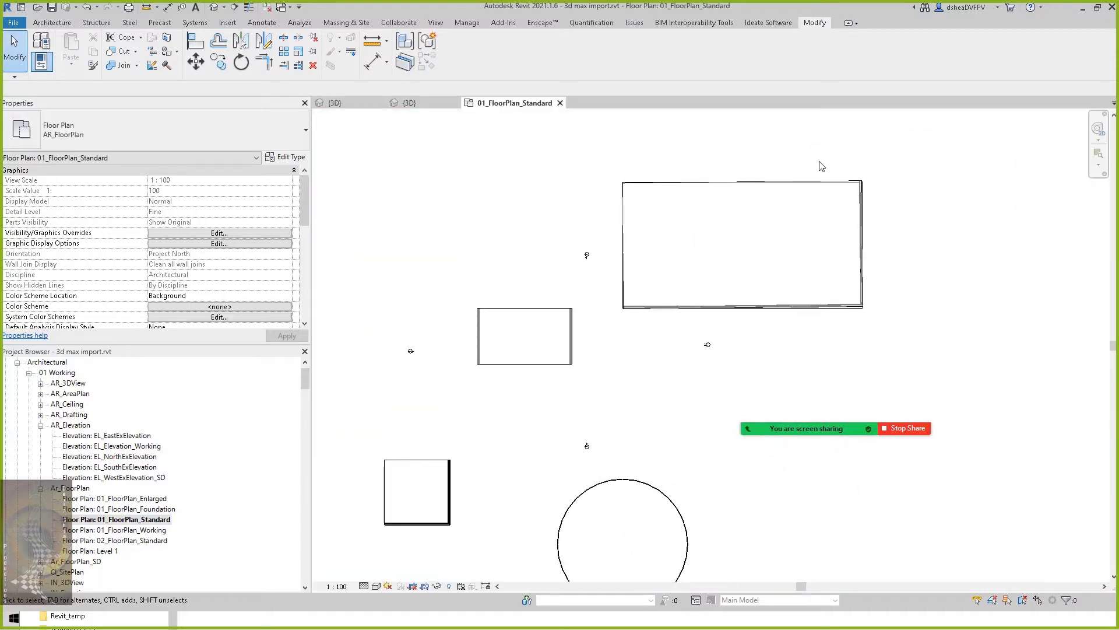
pyautogui.moveTo(585, 461); pyautogui.dragTo(613, 381, button='middle')
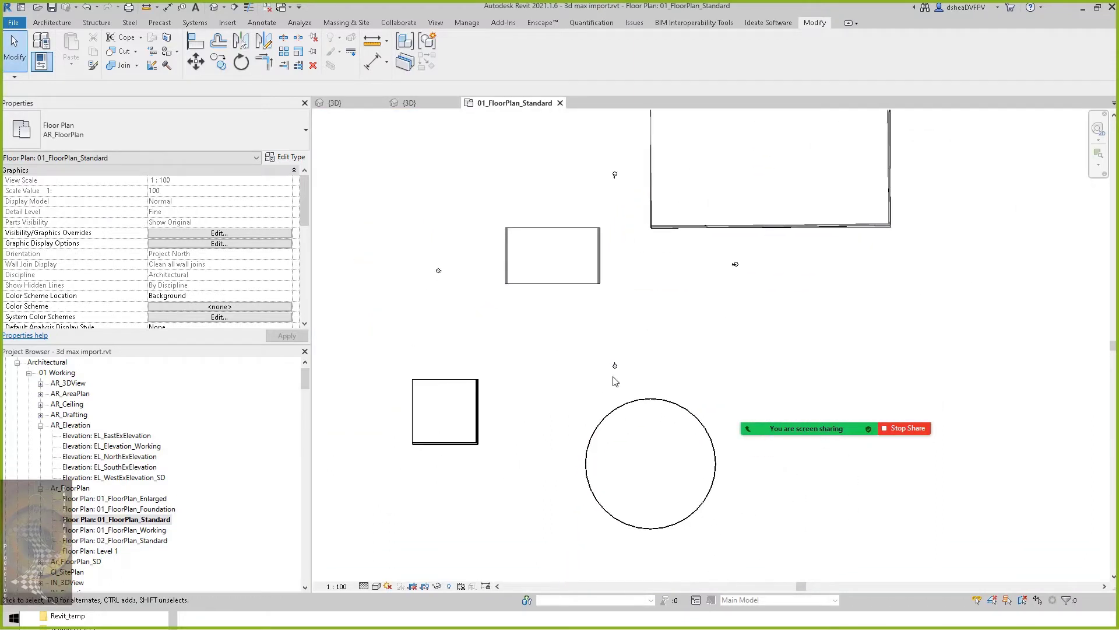
pyautogui.moveTo(814, 185); pyautogui.dragTo(791, 271, button='middle')
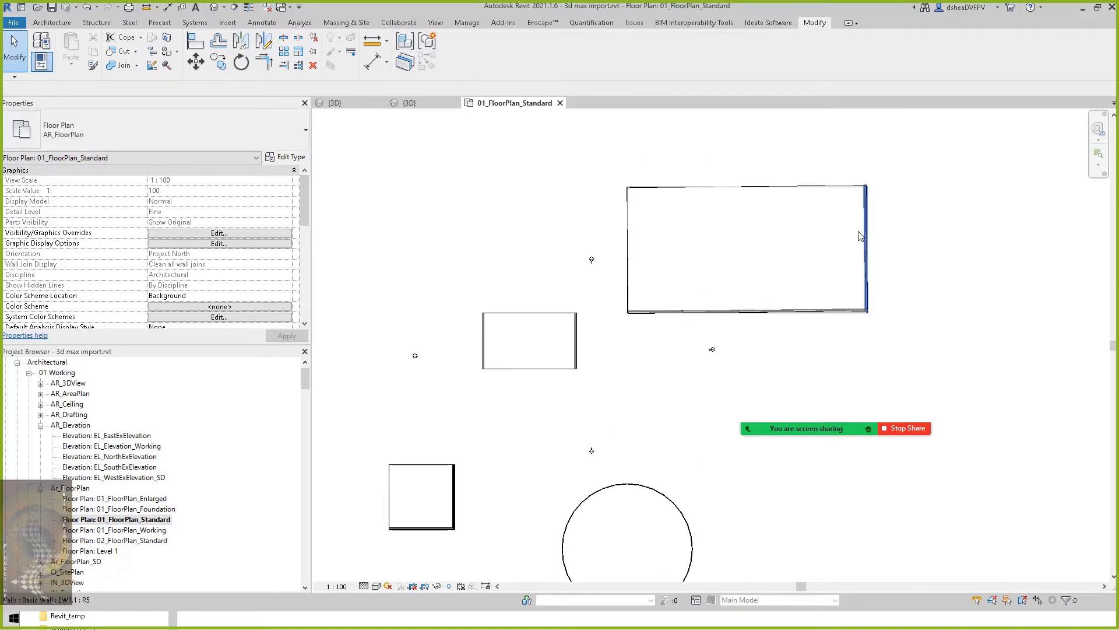
pyautogui.click(228, 8)
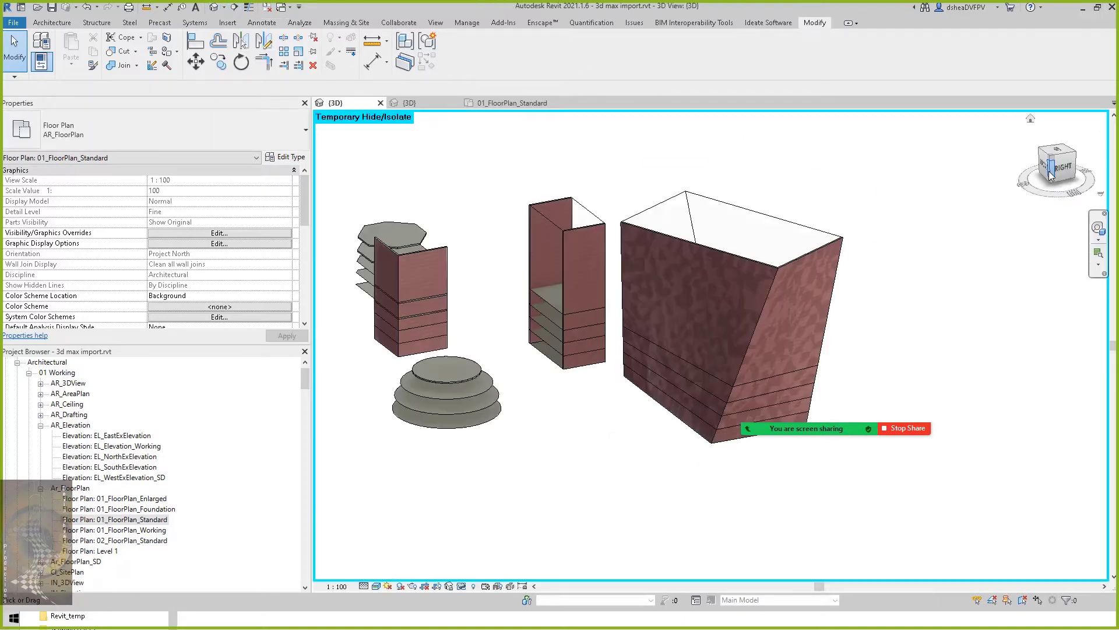
pyautogui.keyDown('shift'); pyautogui.moveTo(910, 252); pyautogui.dragTo(912, 332, button='middle'); pyautogui.keyUp('shift')
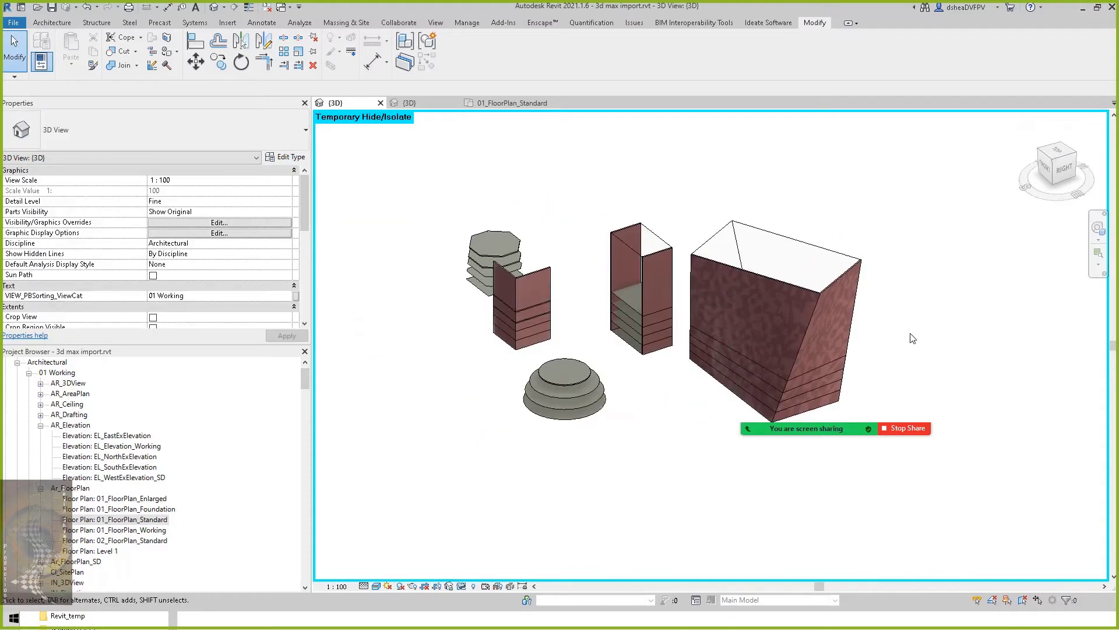
# Switch to the porte-cochere roof family view and back to the 3d max import project.
pyautogui.scroll(3, 913, 341)
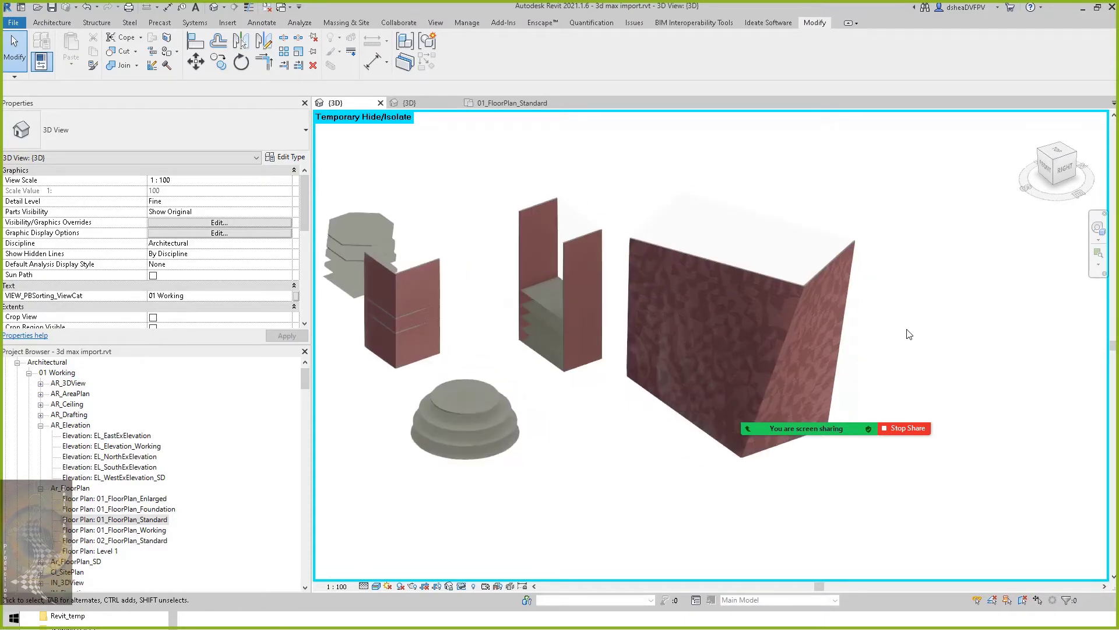
pyautogui.scroll(-3, 912, 299)
pyautogui.scroll(1, 911, 299)
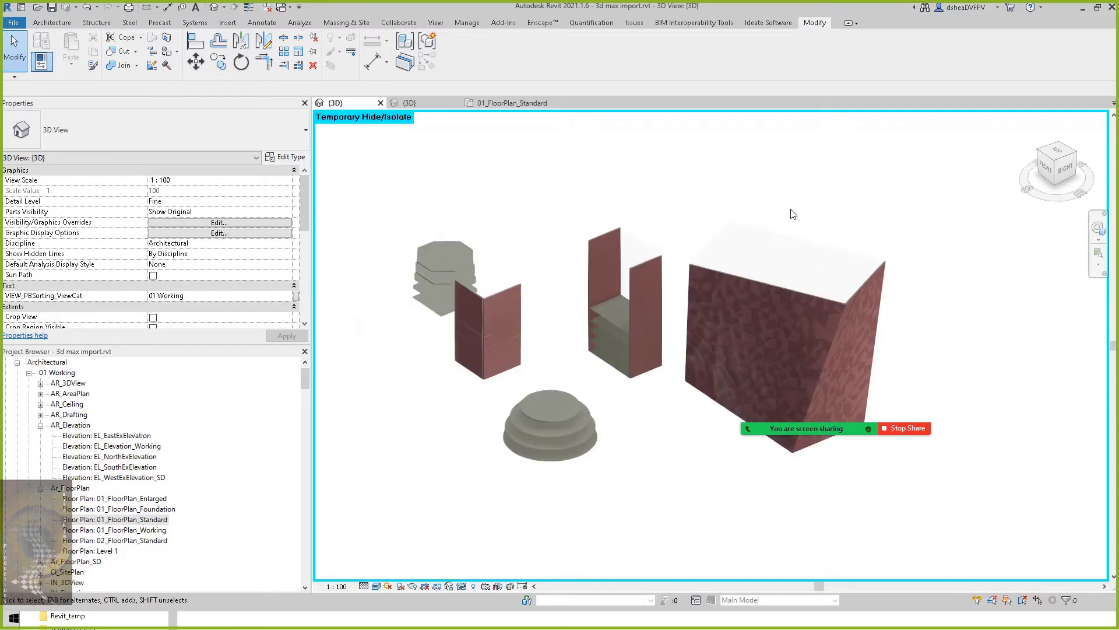
pyautogui.click(418, 103)
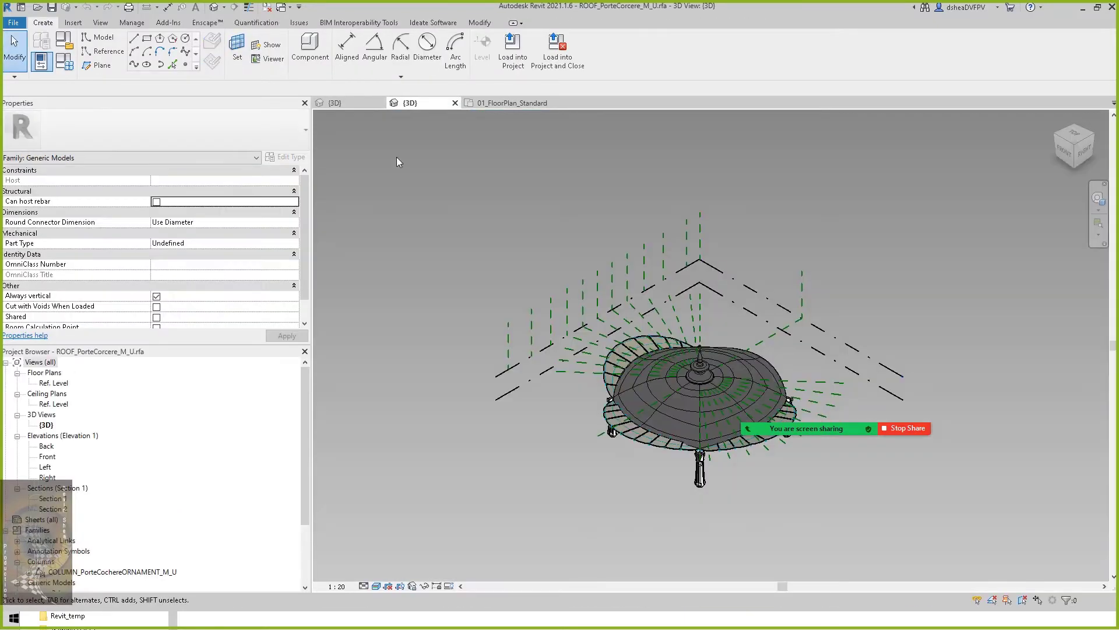
pyautogui.click(361, 99)
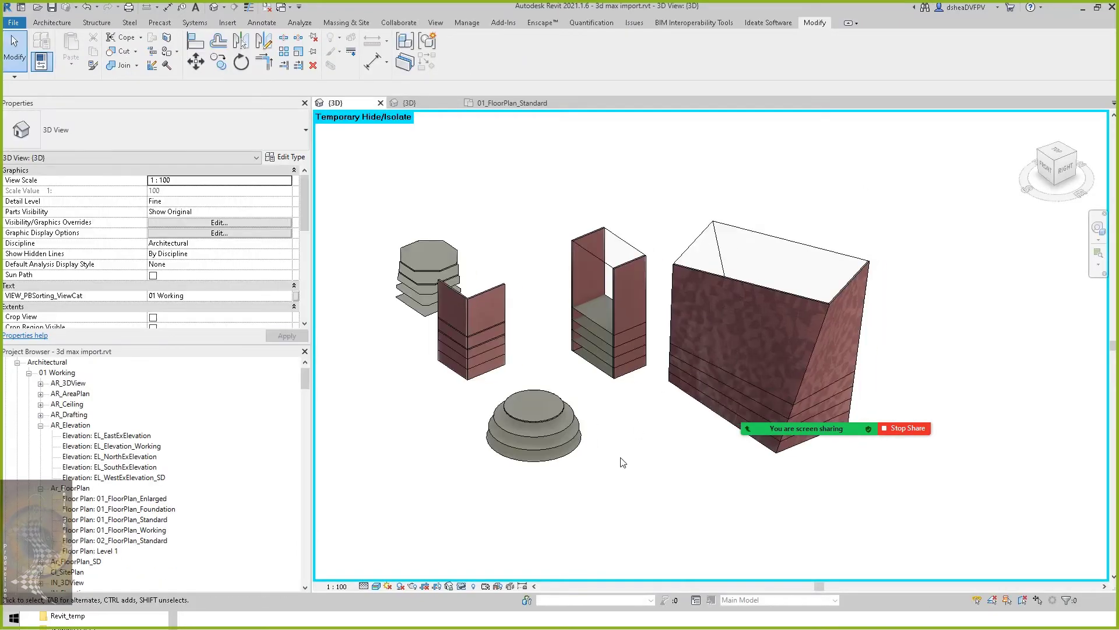
# Import massing max.dwg from the Day 1 Massing folder with Import CAD.
pyautogui.click(238, 22)
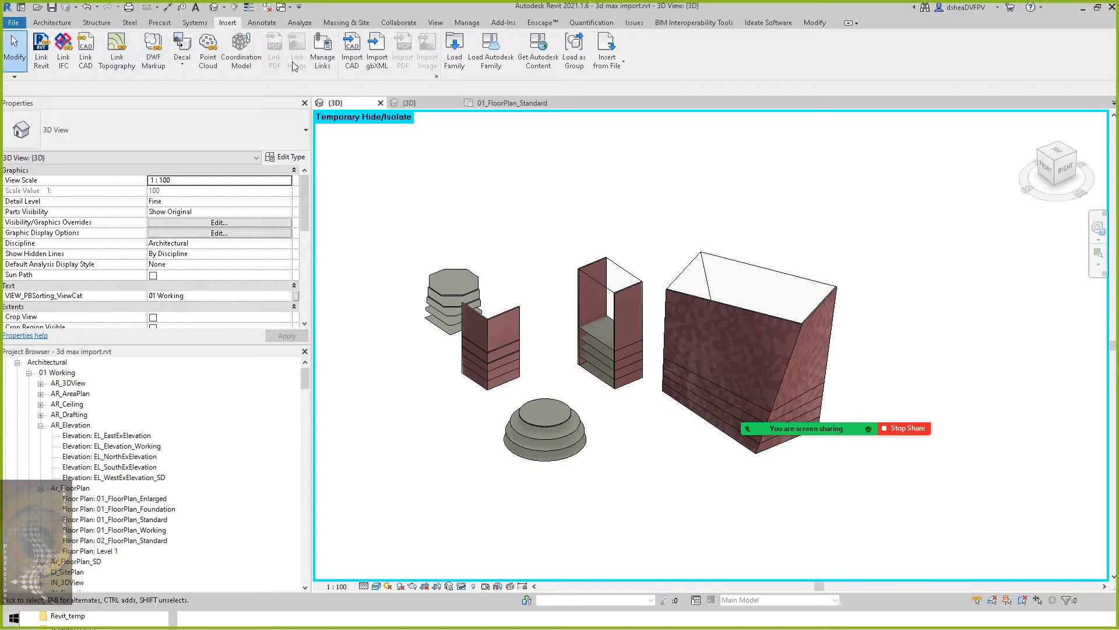
pyautogui.click(350, 57)
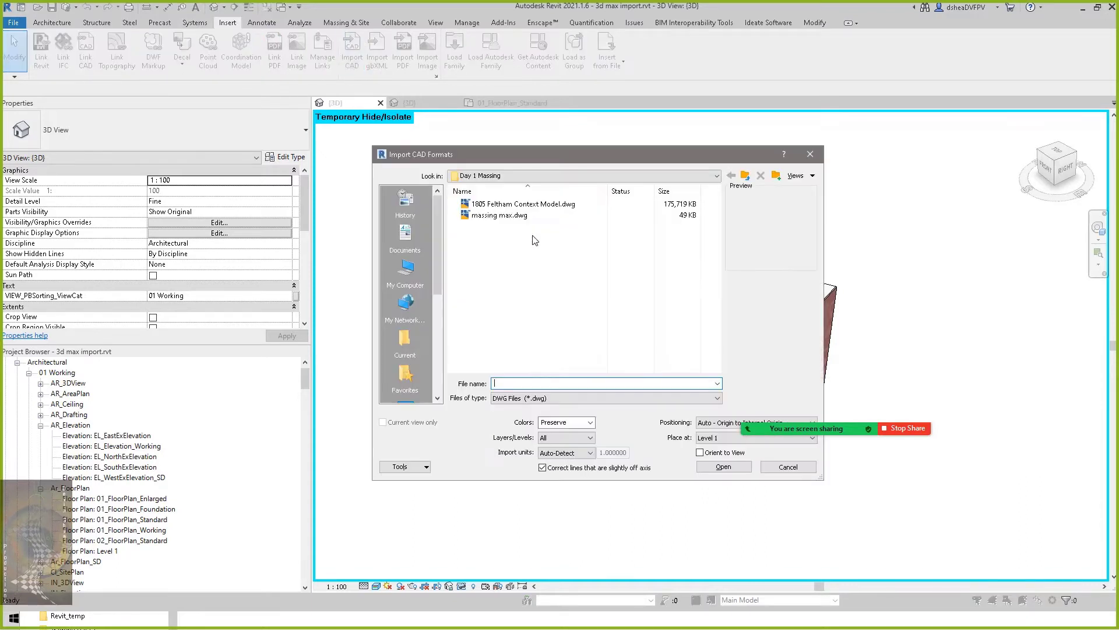
pyautogui.click(493, 215)
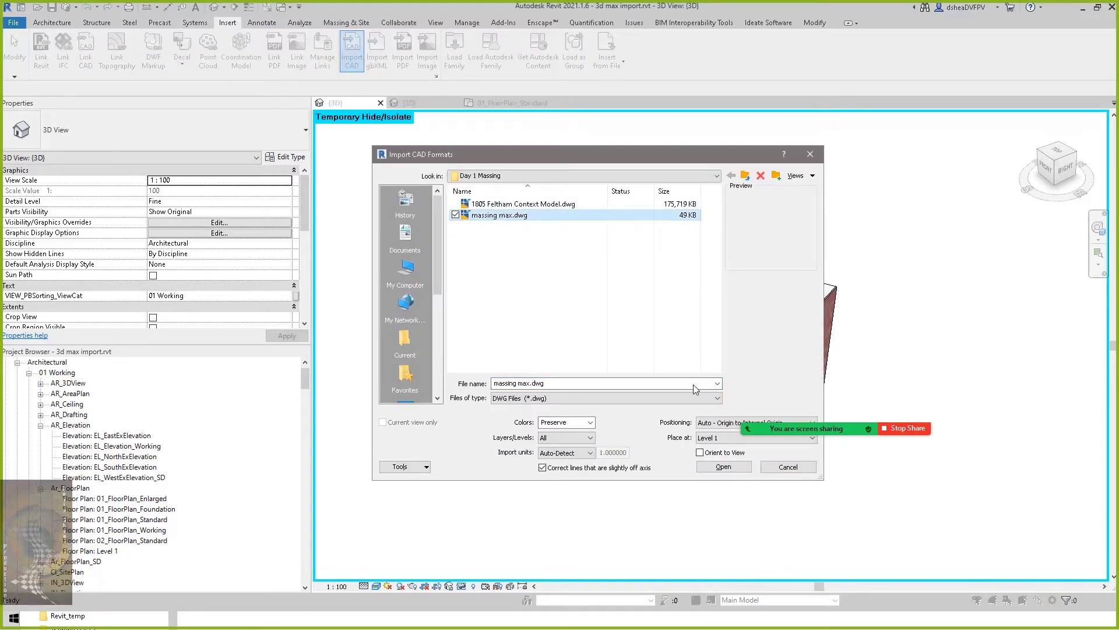
pyautogui.click(723, 467)
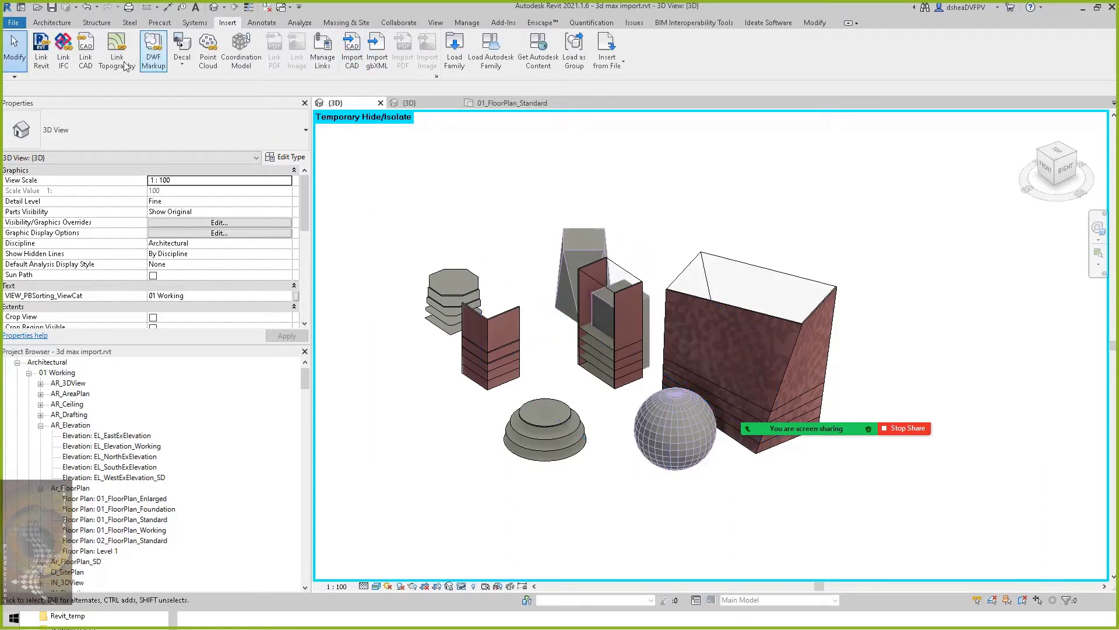
pyautogui.click(52, 22)
pyautogui.click(47, 66)
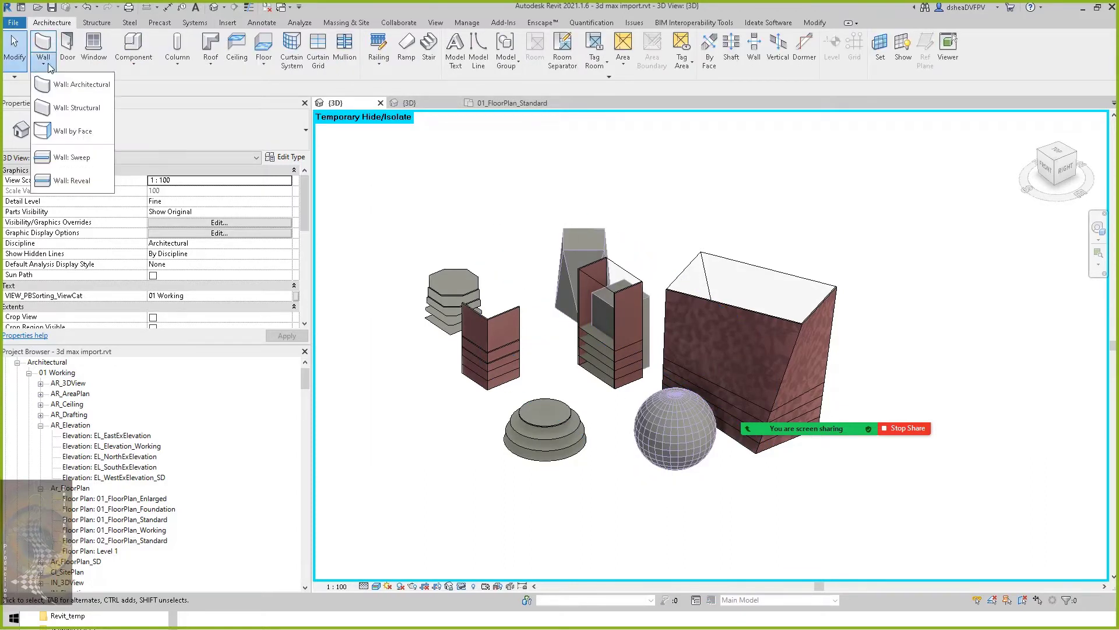
pyautogui.click(75, 131)
pyautogui.scroll(4, 675, 408)
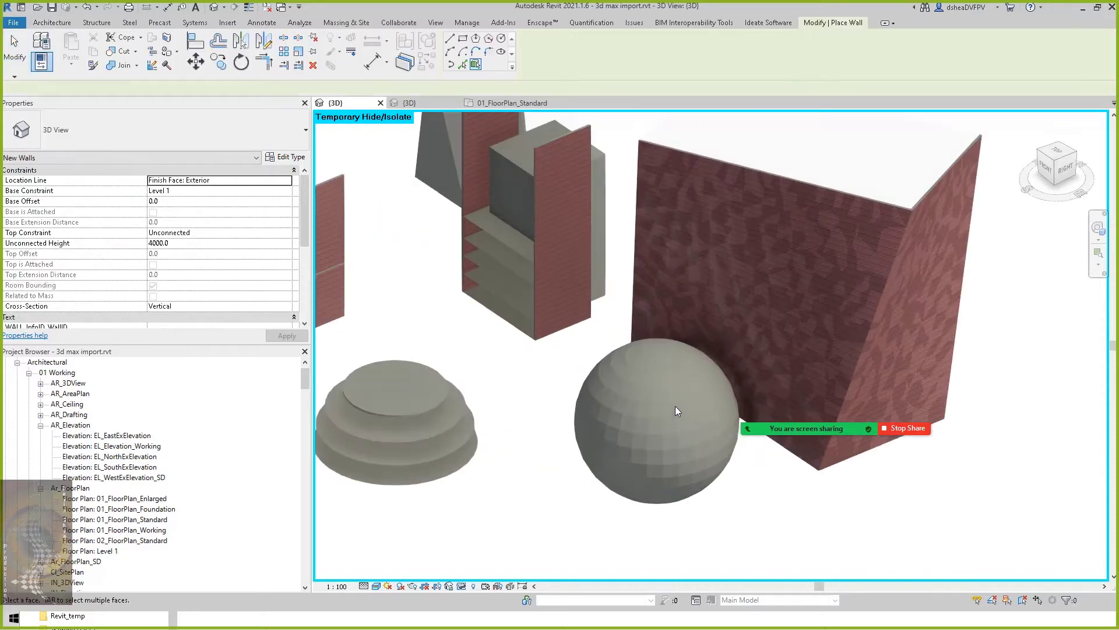
pyautogui.scroll(-3, 649, 418)
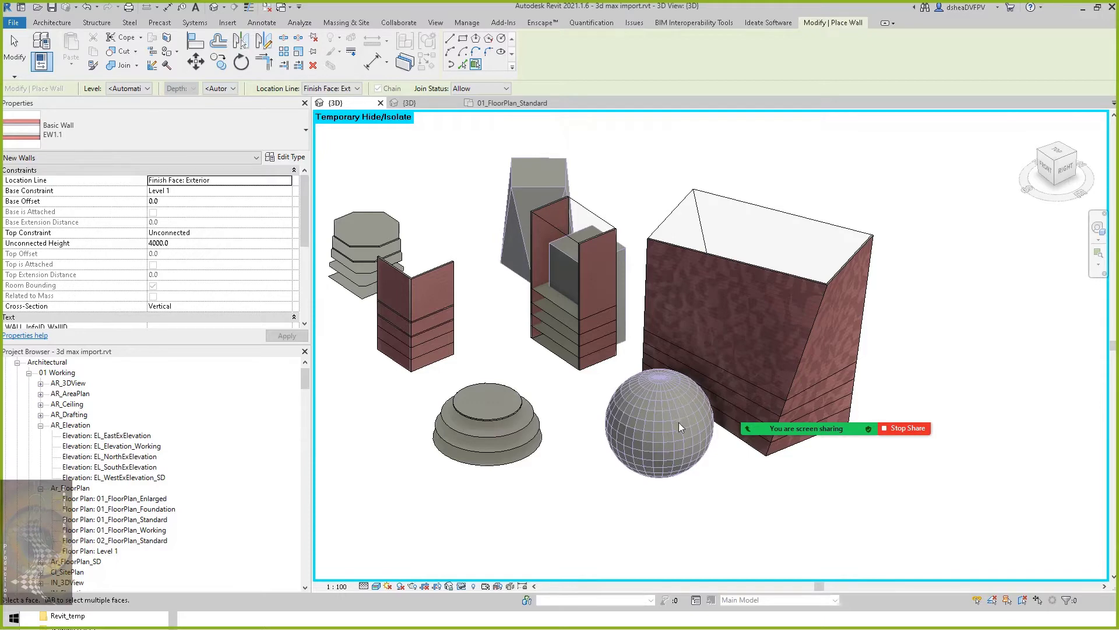
pyautogui.press('Escape')
pyautogui.click(655, 442)
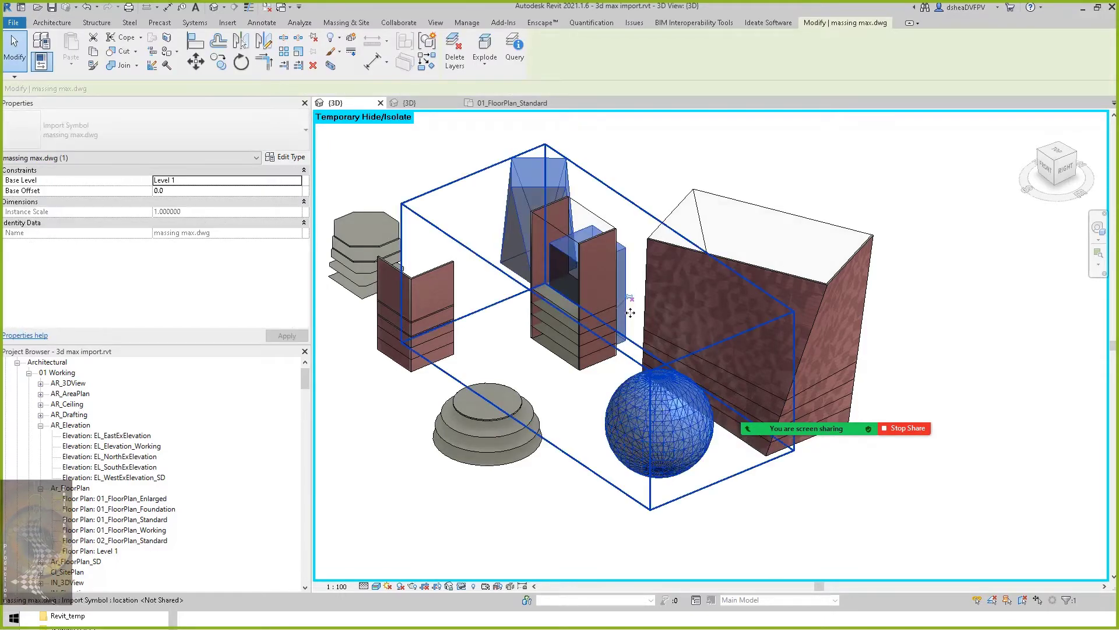
pyautogui.keyDown('shift'); pyautogui.moveTo(663, 414); pyautogui.dragTo(629, 376, button='middle'); pyautogui.keyUp('shift')
pyautogui.press('Escape')
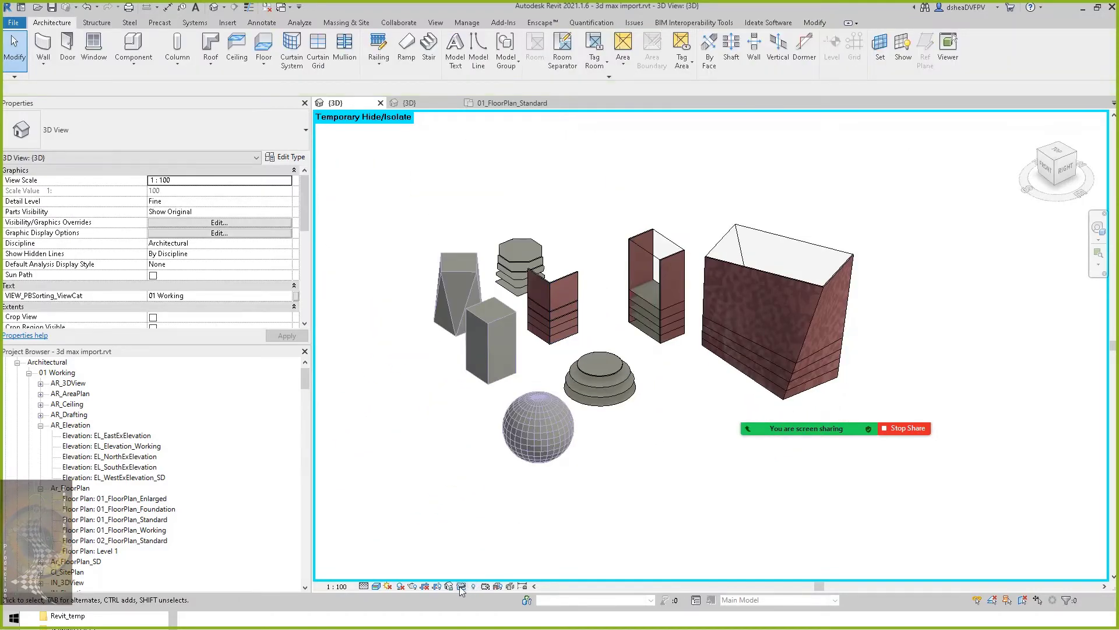
# Reset Temporary Hide/Isolate to show all elements, then start and cancel Wall by Face.
pyautogui.click(459, 586)
pyautogui.click(489, 574)
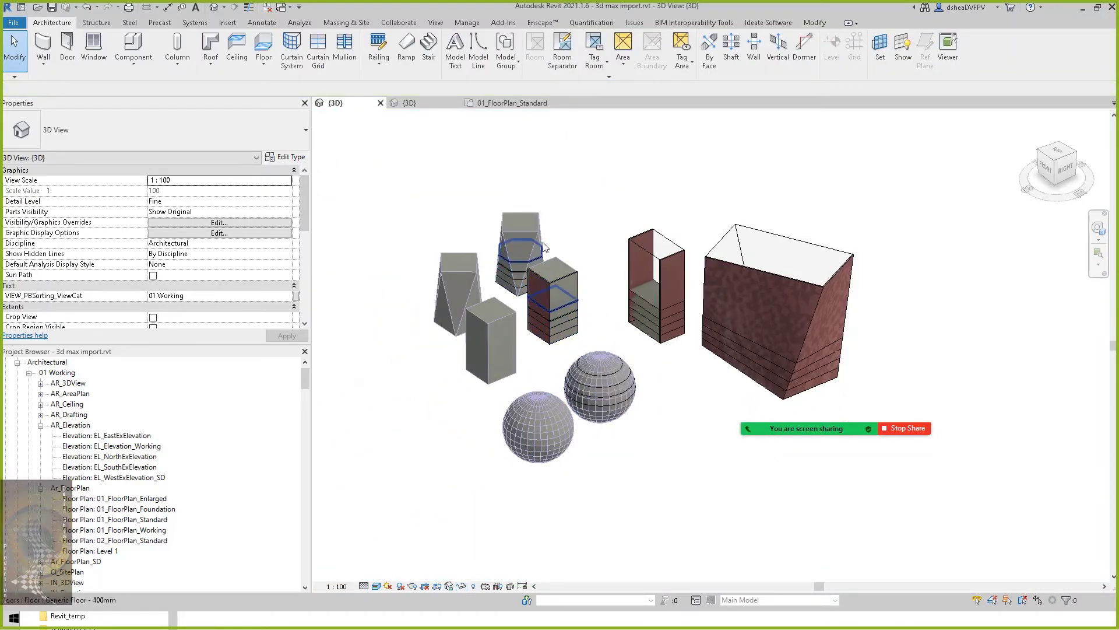
pyautogui.click(54, 65)
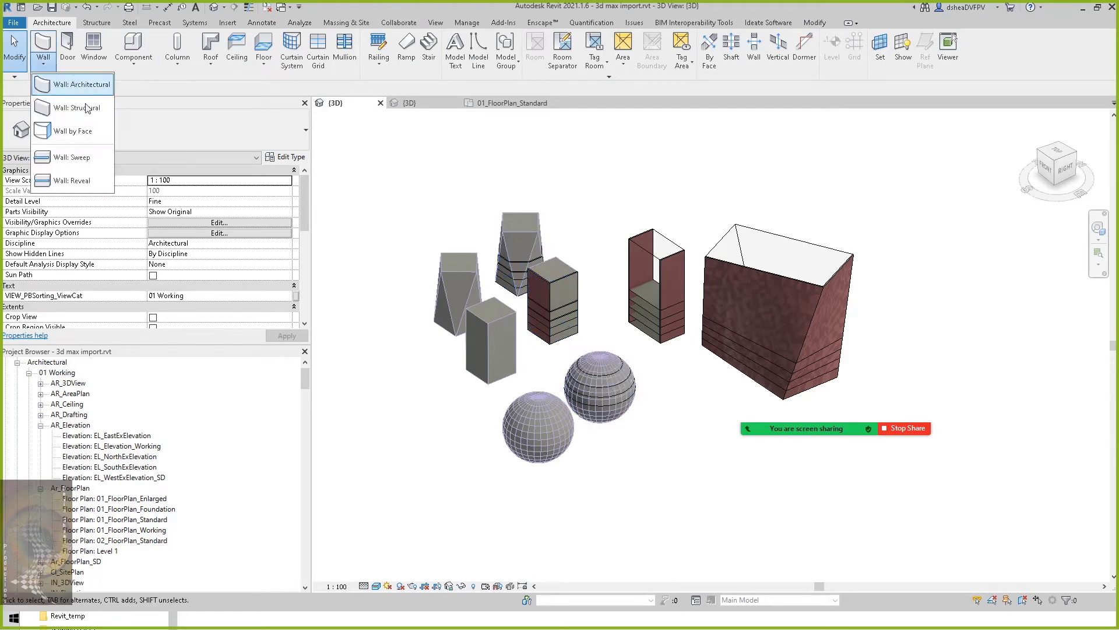
pyautogui.click(417, 162)
pyautogui.scroll(2, 512, 242)
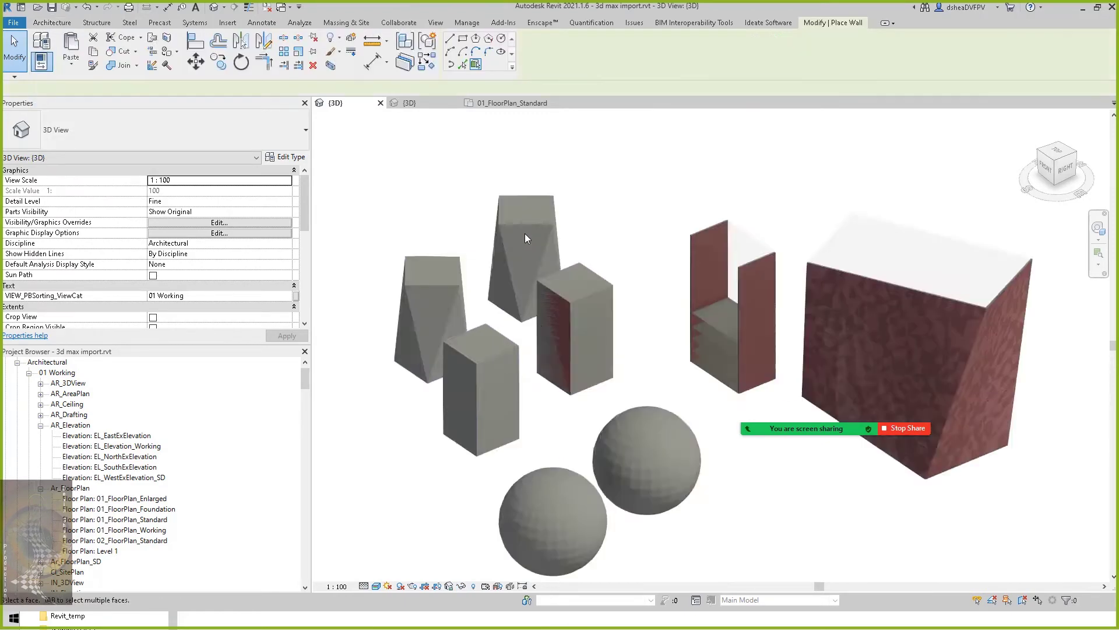
pyautogui.press('w')
pyautogui.press('a')
pyautogui.moveTo(669, 362); pyautogui.dragTo(673, 303, button='middle')
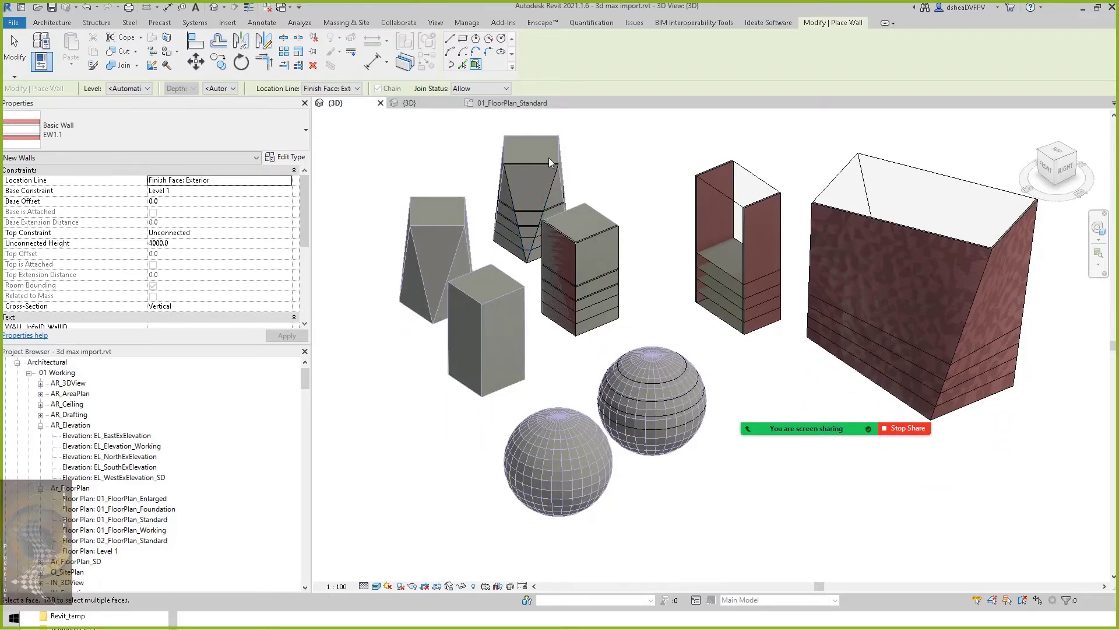
pyautogui.press('Escape')
pyautogui.press('Escape')
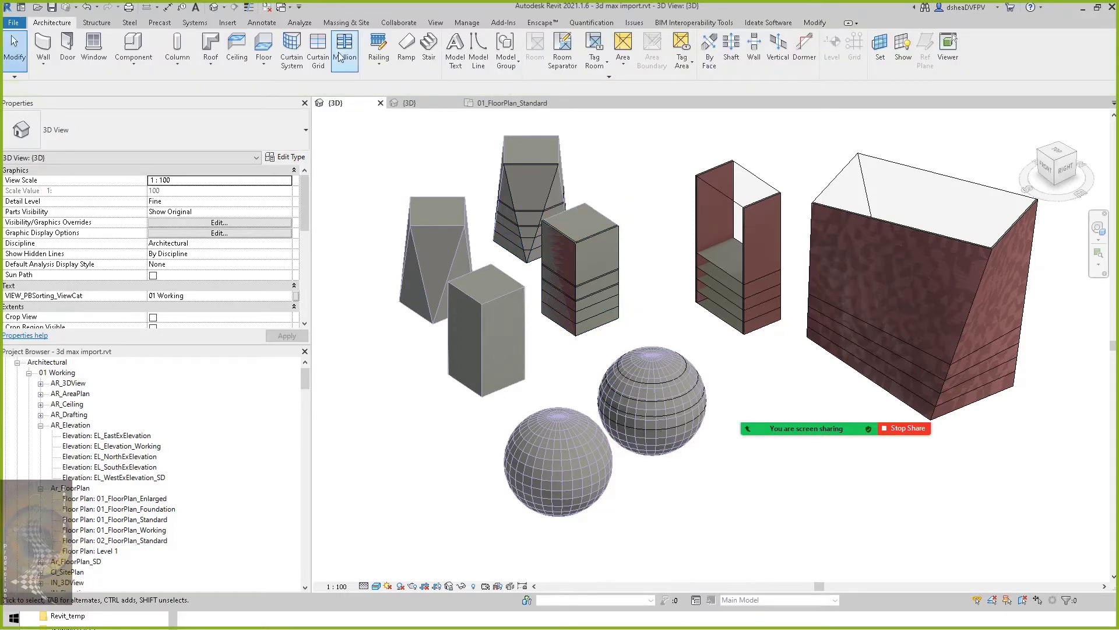
# Zoom to the sphere mass and start Wall by Face with the Basic Wall EW1.1 type.
pyautogui.click(346, 23)
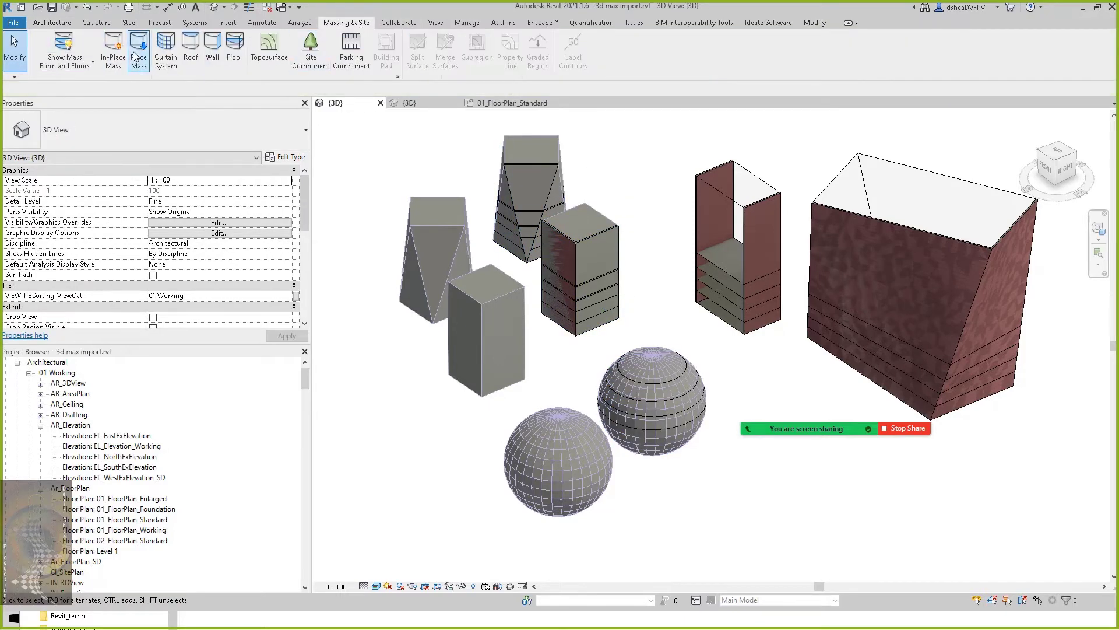
pyautogui.scroll(3, 679, 399)
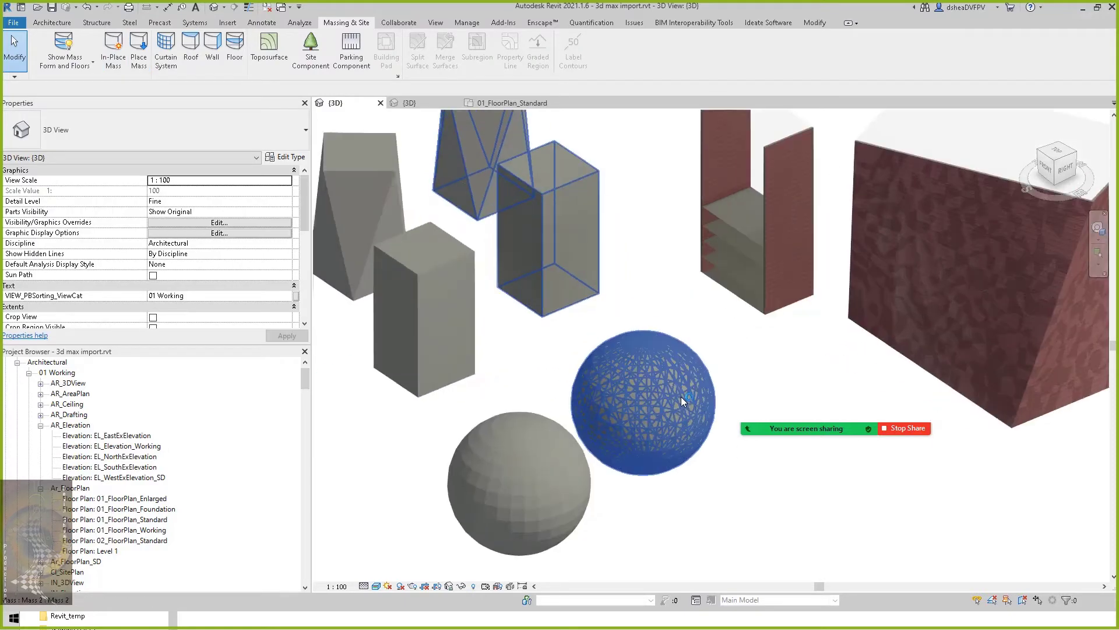
pyautogui.scroll(3, 677, 446)
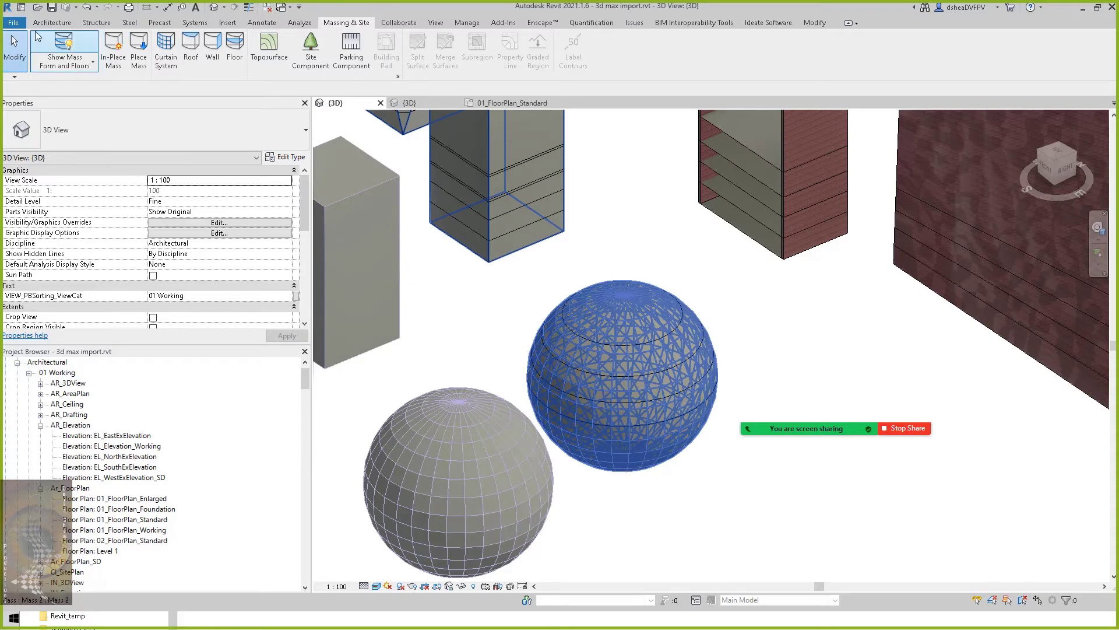
pyautogui.click(52, 22)
pyautogui.click(50, 63)
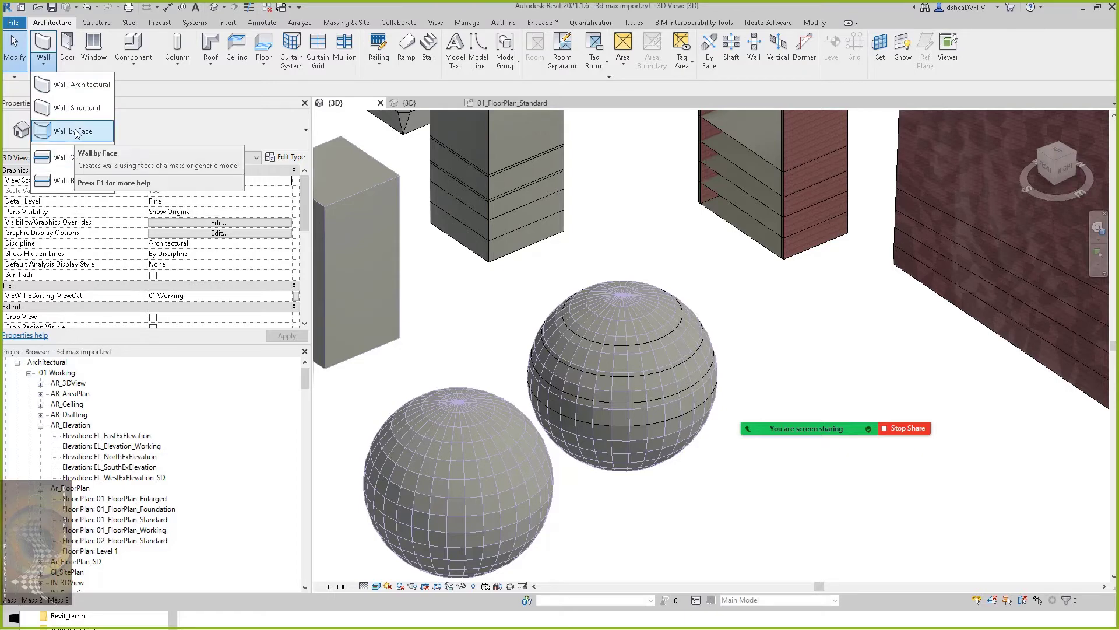
pyautogui.click(444, 146)
pyautogui.scroll(4, 682, 411)
pyautogui.press('w')
pyautogui.press('a')
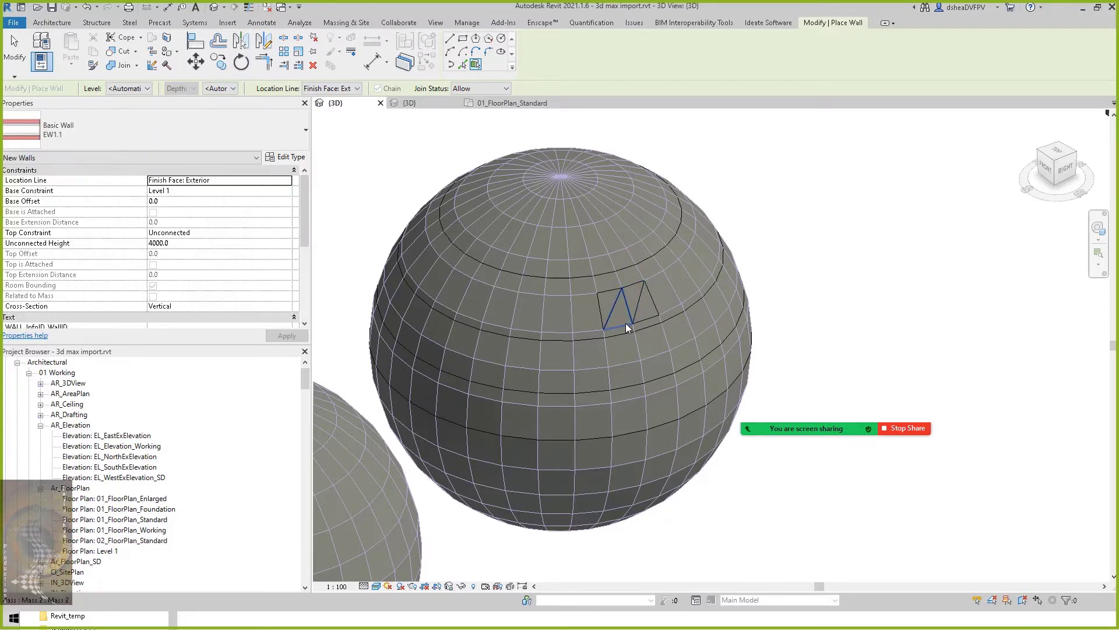
# Temporarily isolate the stepped round mass in the 3D view.
pyautogui.scroll(2, 642, 328)
pyautogui.press('Escape')
pyautogui.press('Escape')
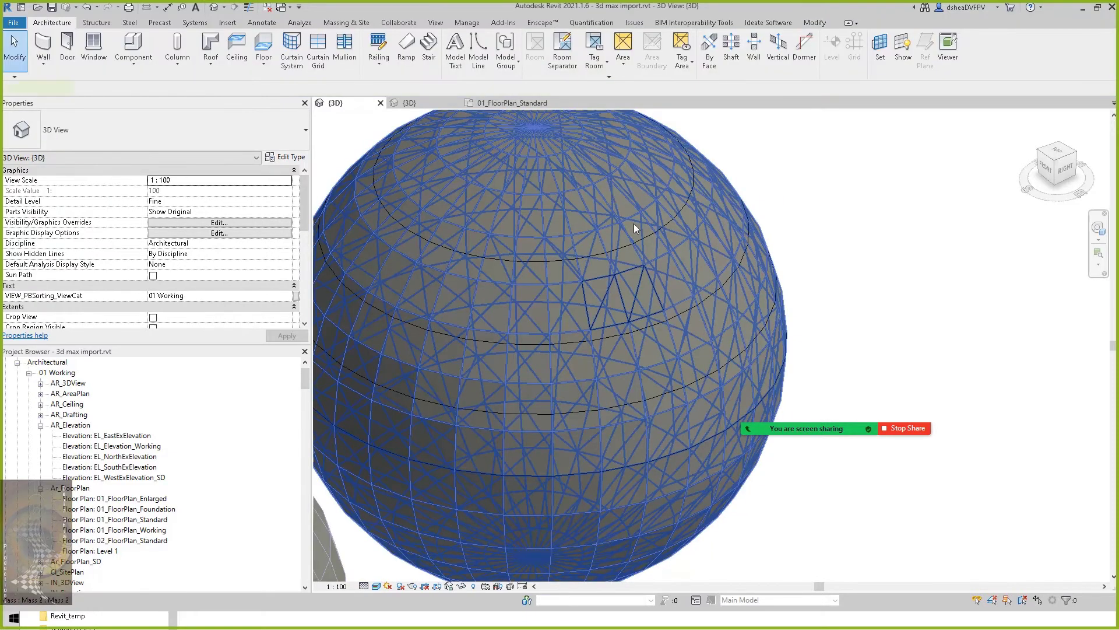
pyautogui.click(635, 227)
pyautogui.scroll(-4, 723, 291)
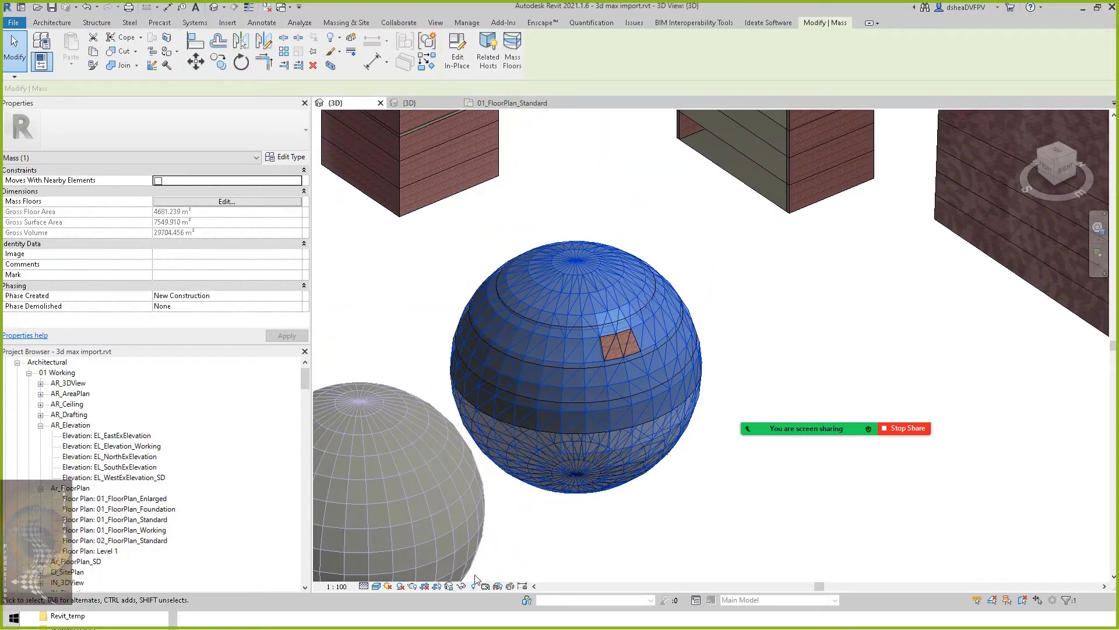
pyautogui.click(473, 586)
pyautogui.click(513, 551)
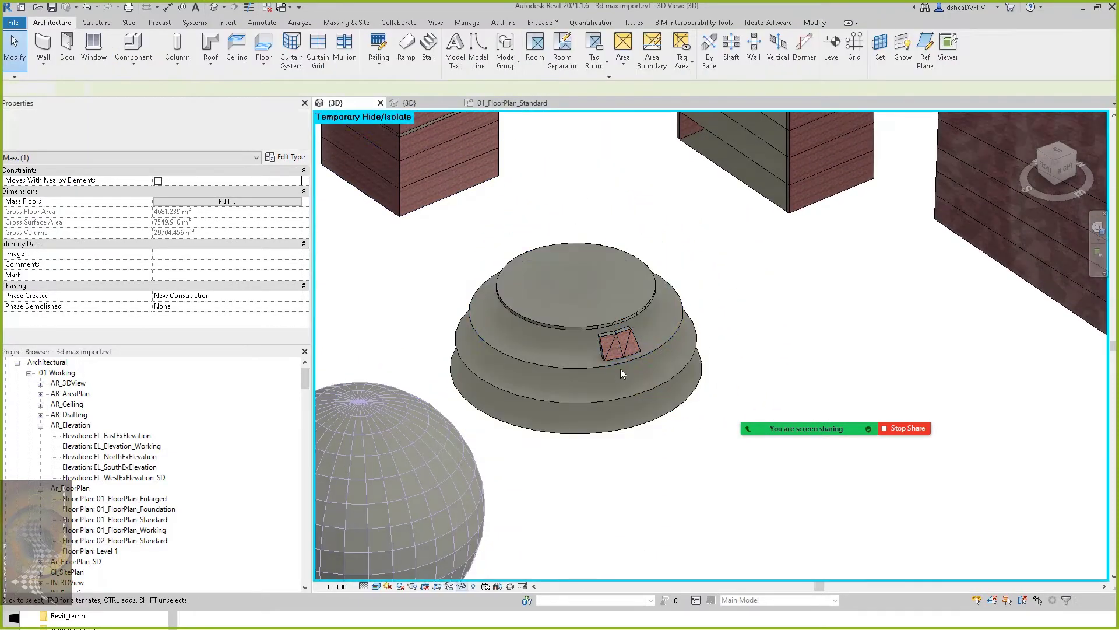
pyautogui.press('Escape')
pyautogui.scroll(5, 621, 368)
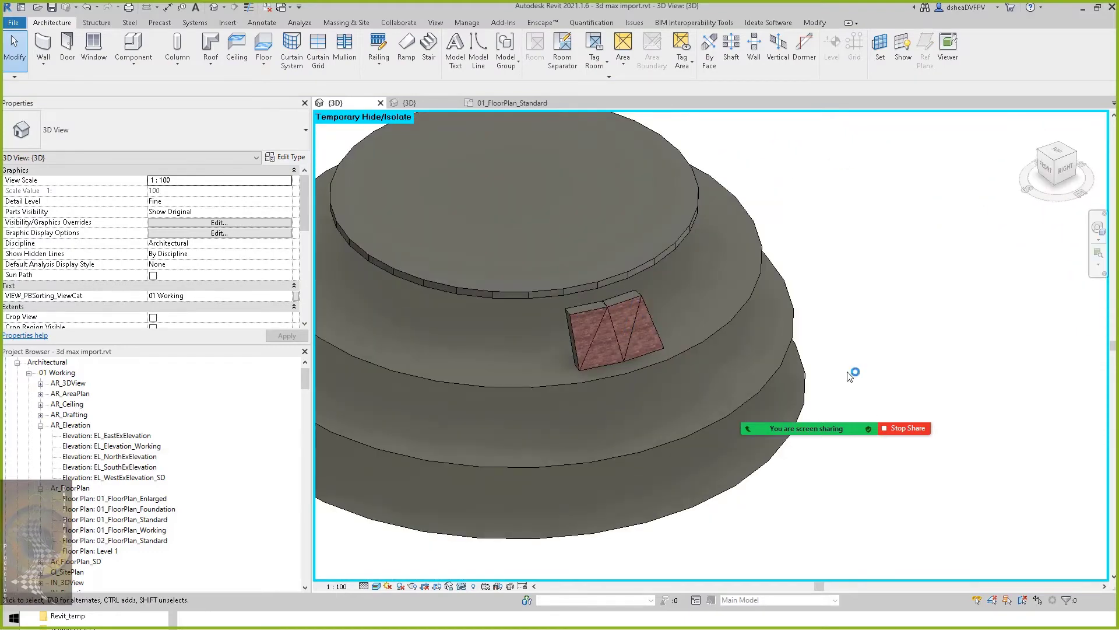
pyautogui.scroll(2, 557, 314)
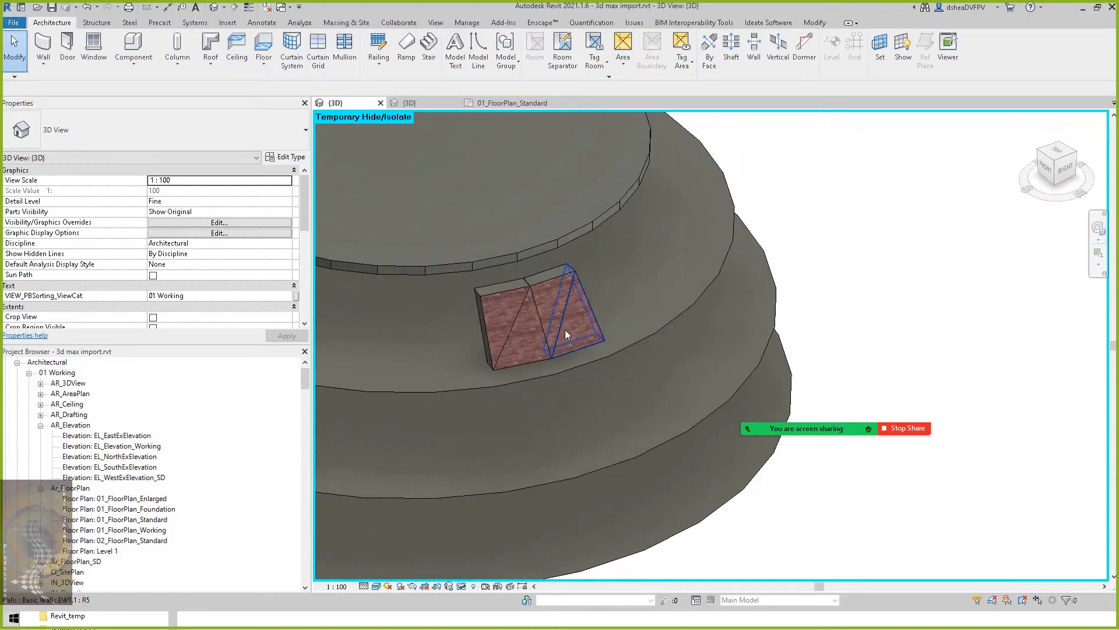
# Join the brick wall pieces and the leftover wedge on the stepped mass with Join Geometry.
pyautogui.click(585, 311)
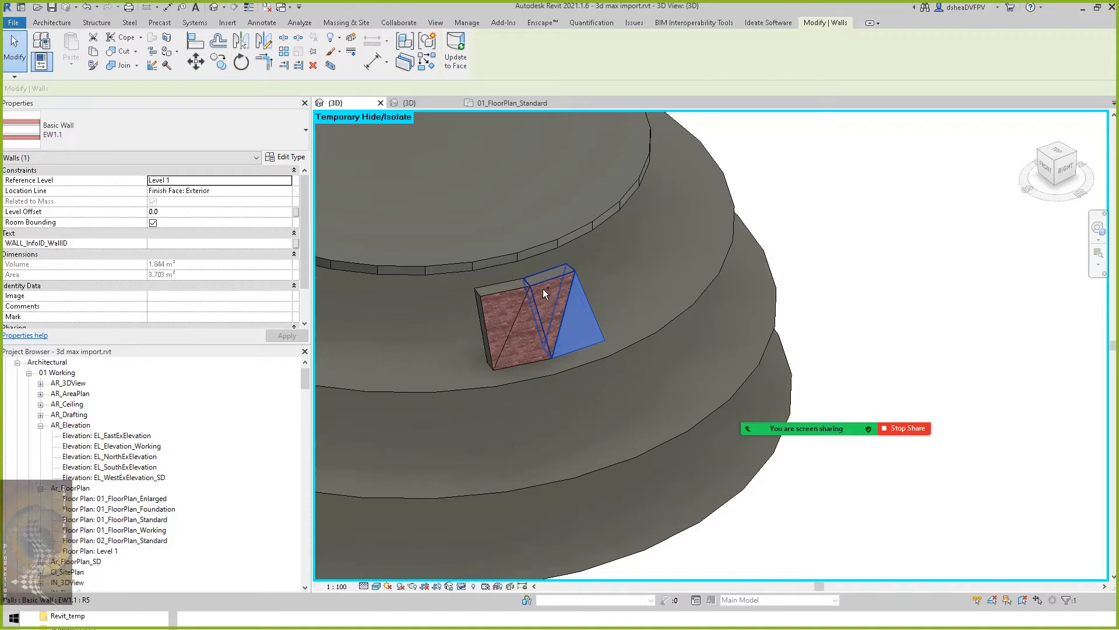
pyautogui.press('Escape')
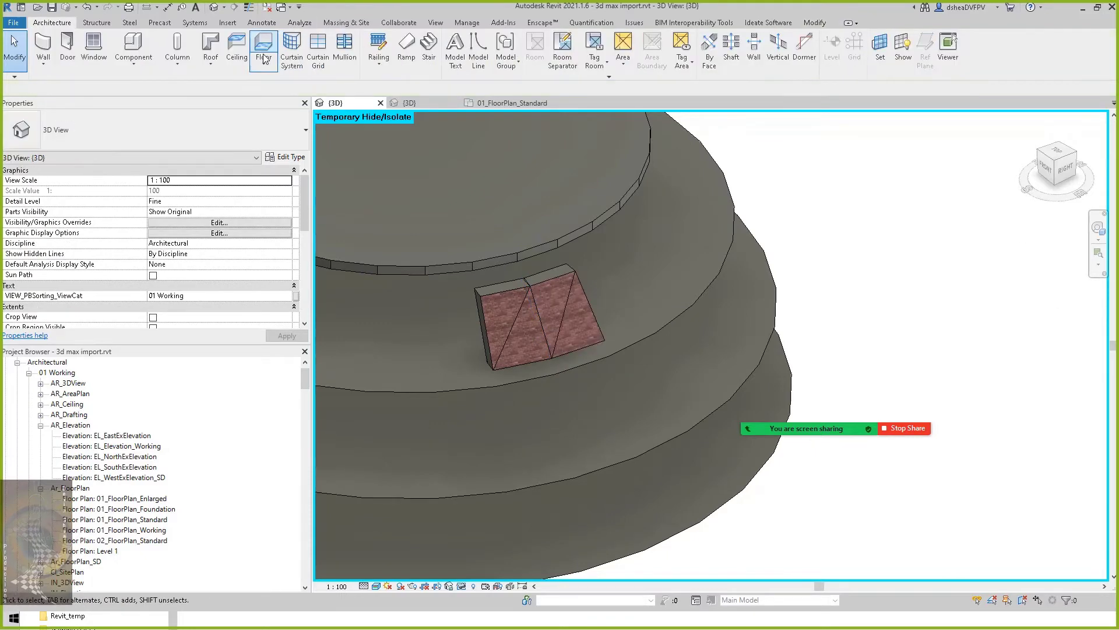
pyautogui.click(528, 245)
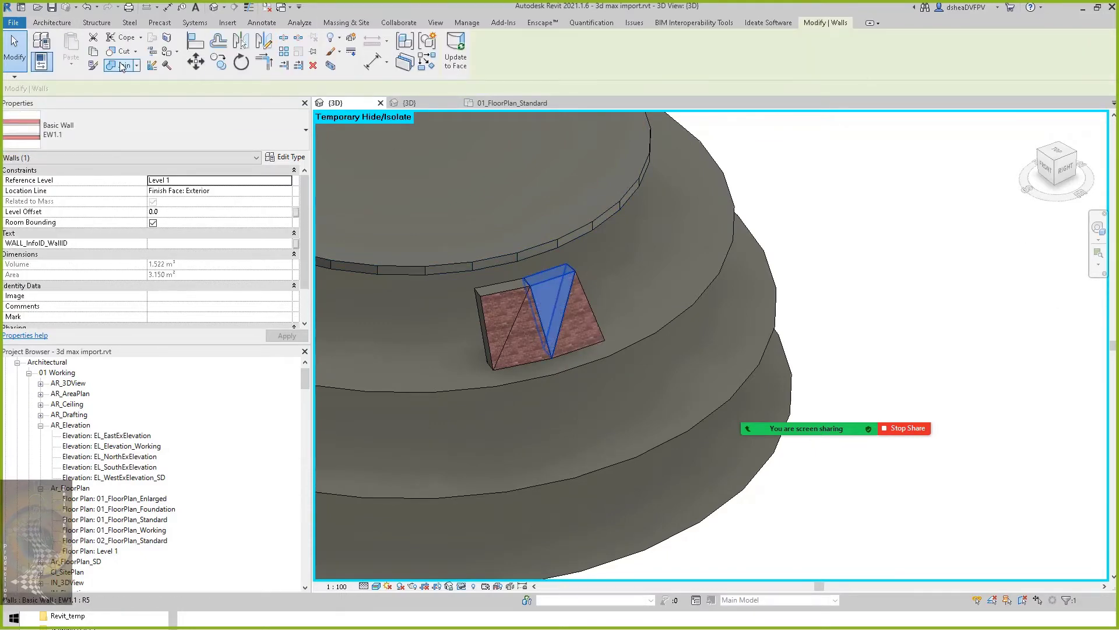
pyautogui.click(123, 65)
pyautogui.click(585, 299)
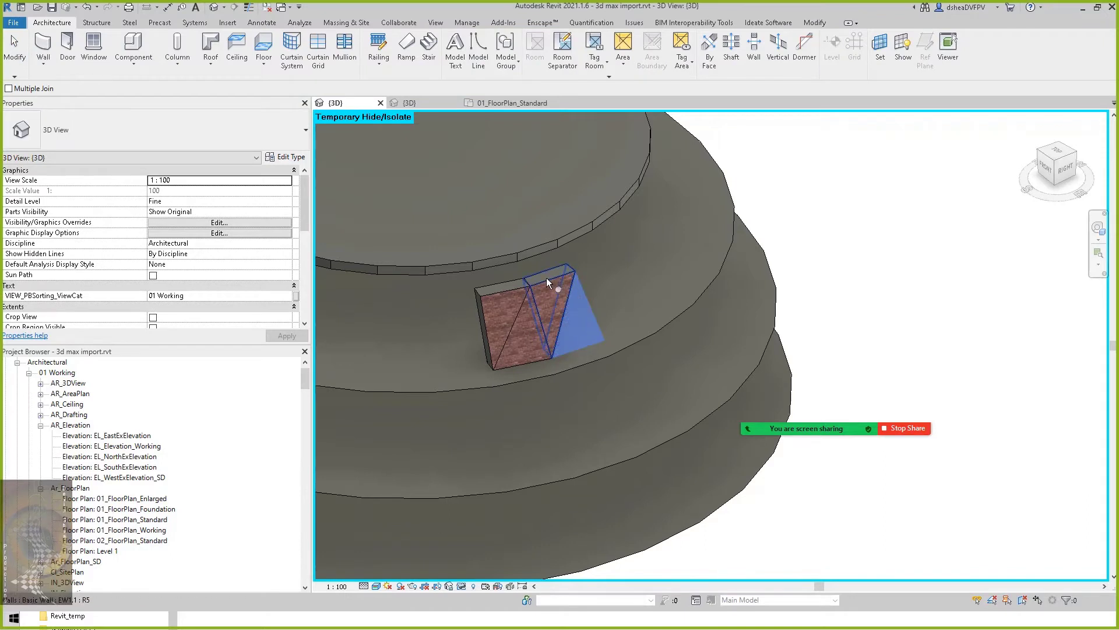
pyautogui.click(546, 278)
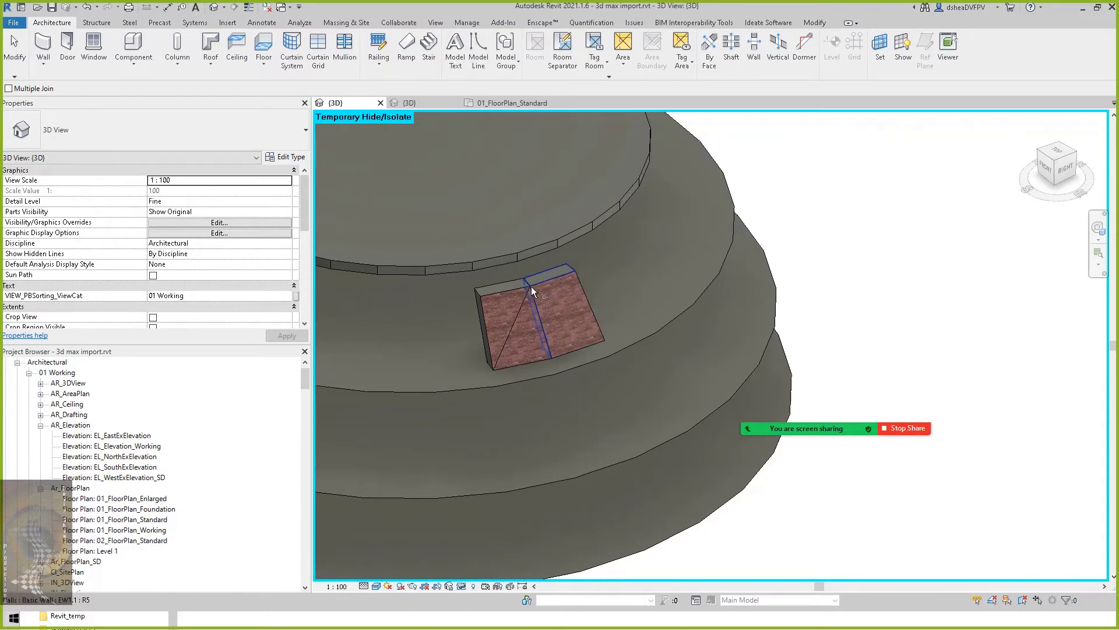
pyautogui.click(548, 356)
# Check the joined wall, then zoom back out to show the other masses.
pyautogui.moveTo(909, 307); pyautogui.dragTo(907, 310, button='middle')
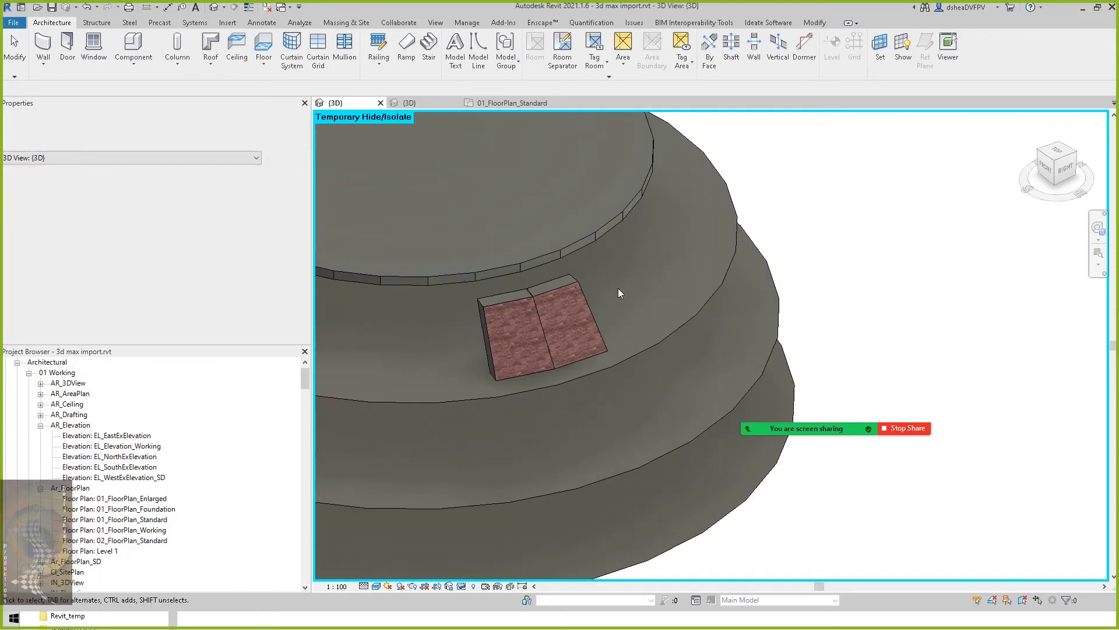
pyautogui.click(576, 288)
pyautogui.press('Escape')
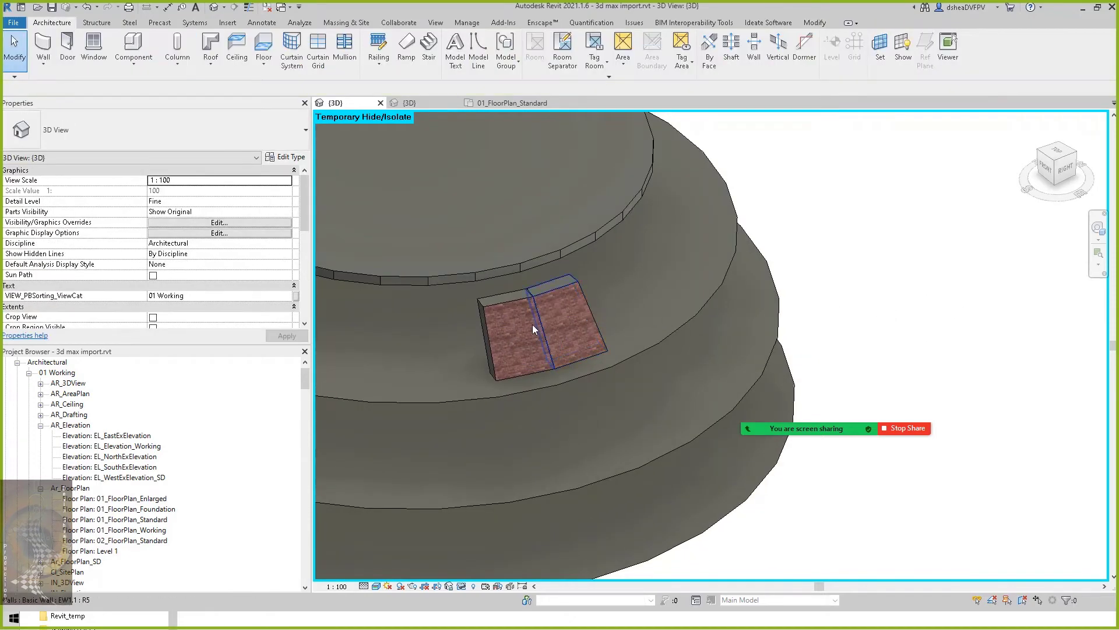
pyautogui.scroll(-5, 533, 324)
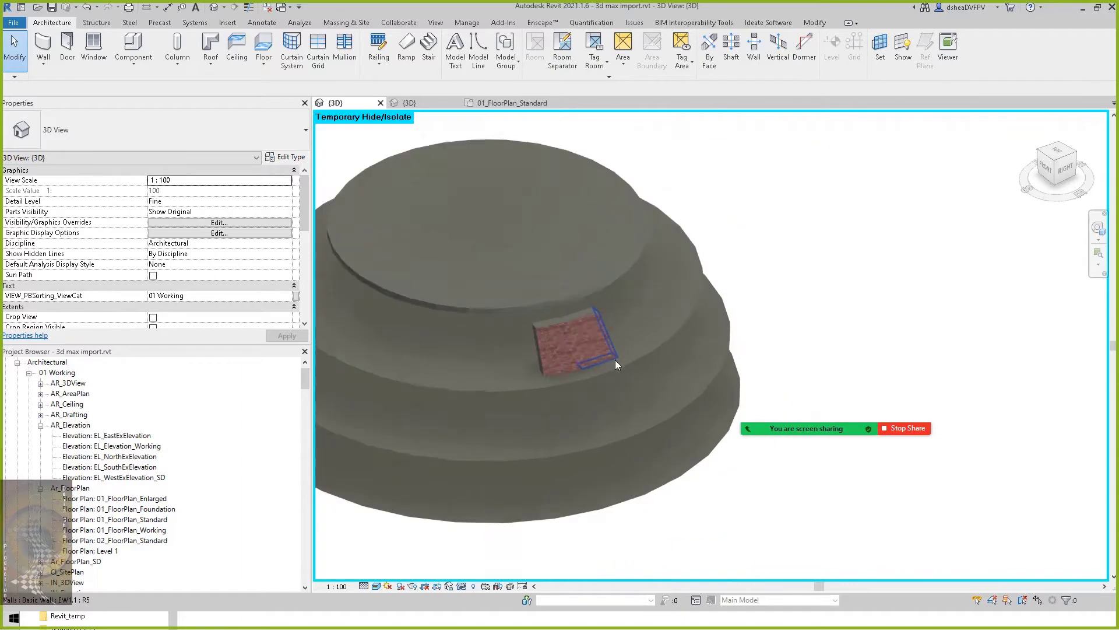
pyautogui.scroll(-3, 616, 361)
pyautogui.moveTo(789, 292); pyautogui.dragTo(707, 400, button='middle')
pyautogui.scroll(-2, 661, 257)
pyautogui.scroll(-3, 663, 258)
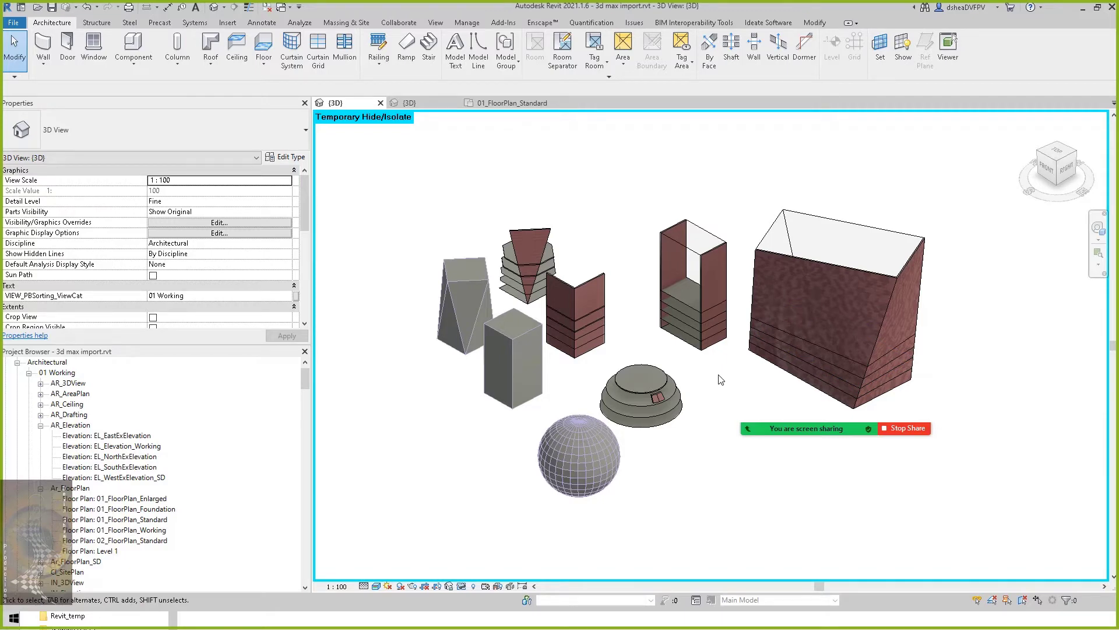
# Pan around the masses, select and deselect the tall open-topped mass, then show the Insert tools.
pyautogui.moveTo(721, 384); pyautogui.dragTo(718, 386, button='middle')
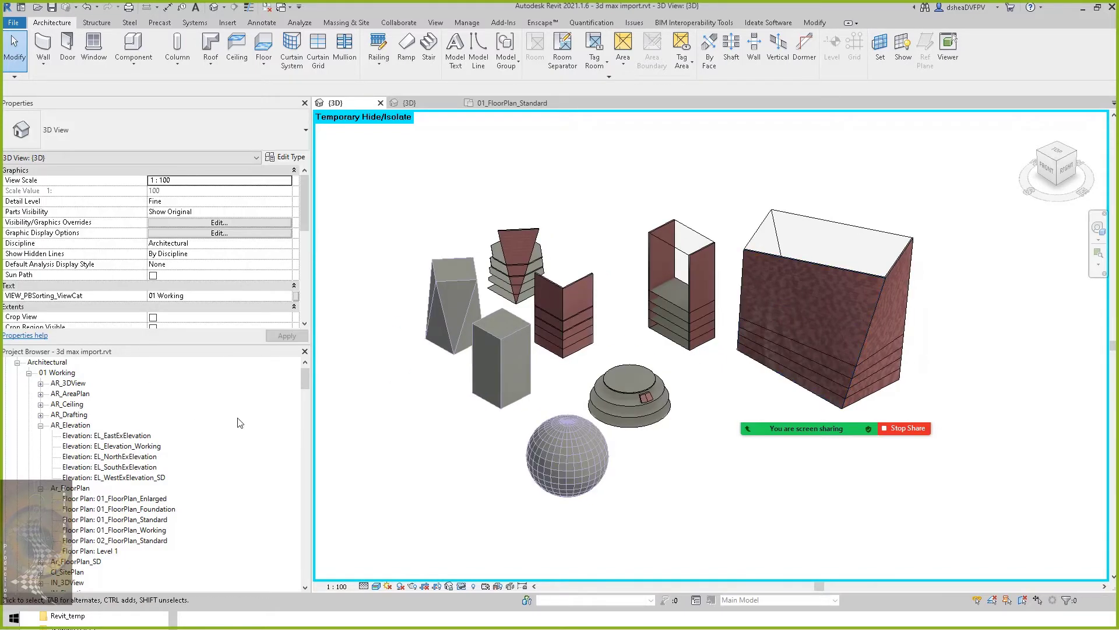
pyautogui.scroll(1, 952, 280)
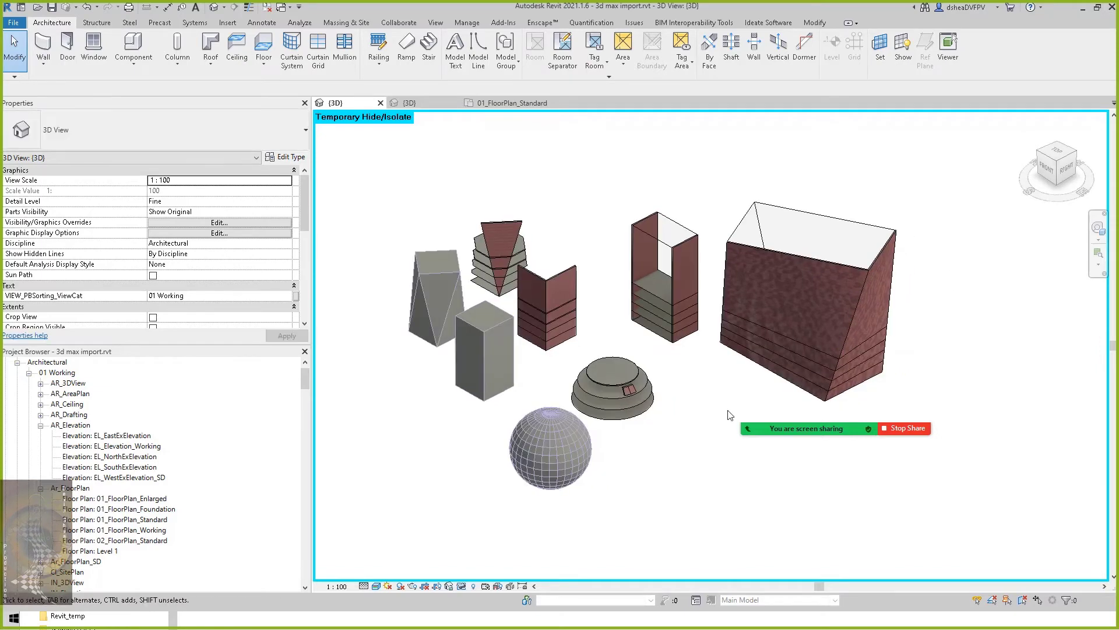
pyautogui.scroll(-1, 715, 467)
pyautogui.scroll(1, 670, 459)
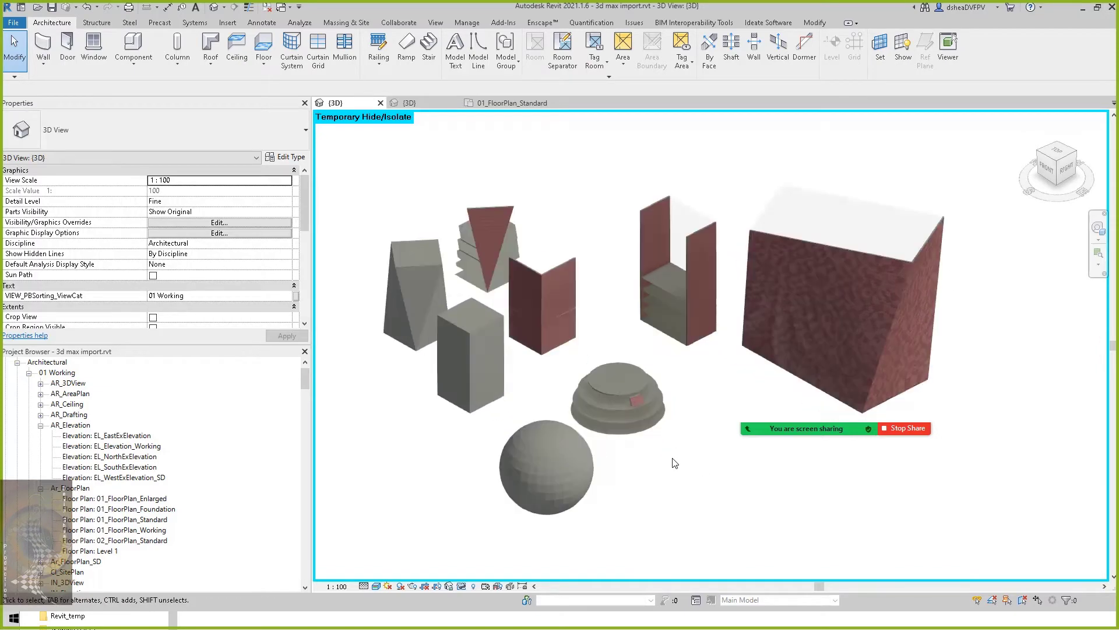
pyautogui.moveTo(693, 452); pyautogui.dragTo(709, 460, button='middle')
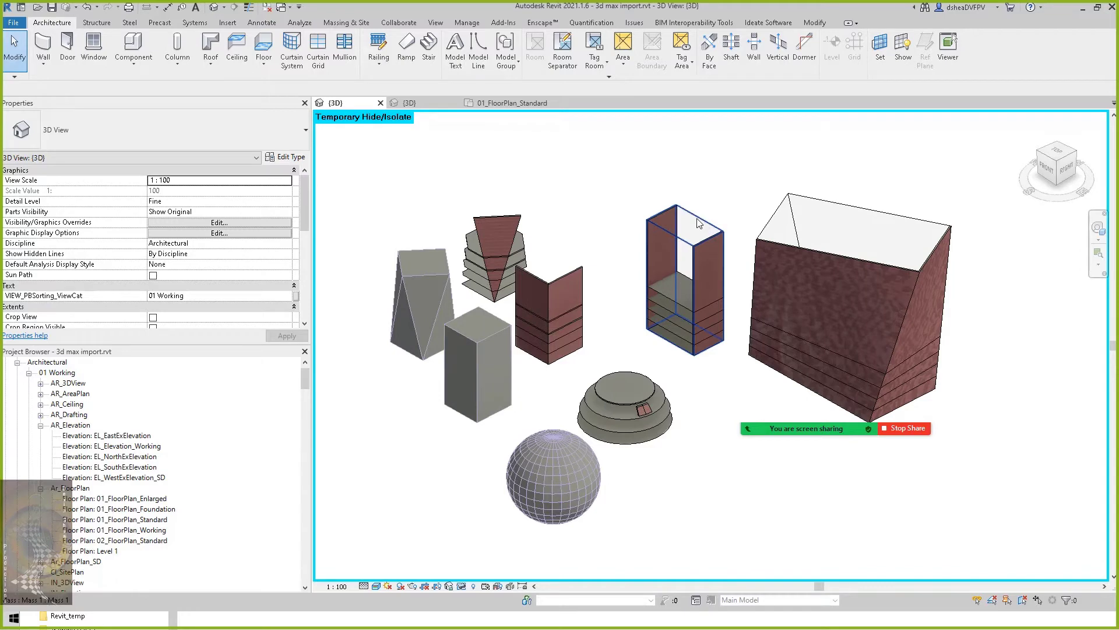
pyautogui.click(702, 227)
pyautogui.click(707, 465)
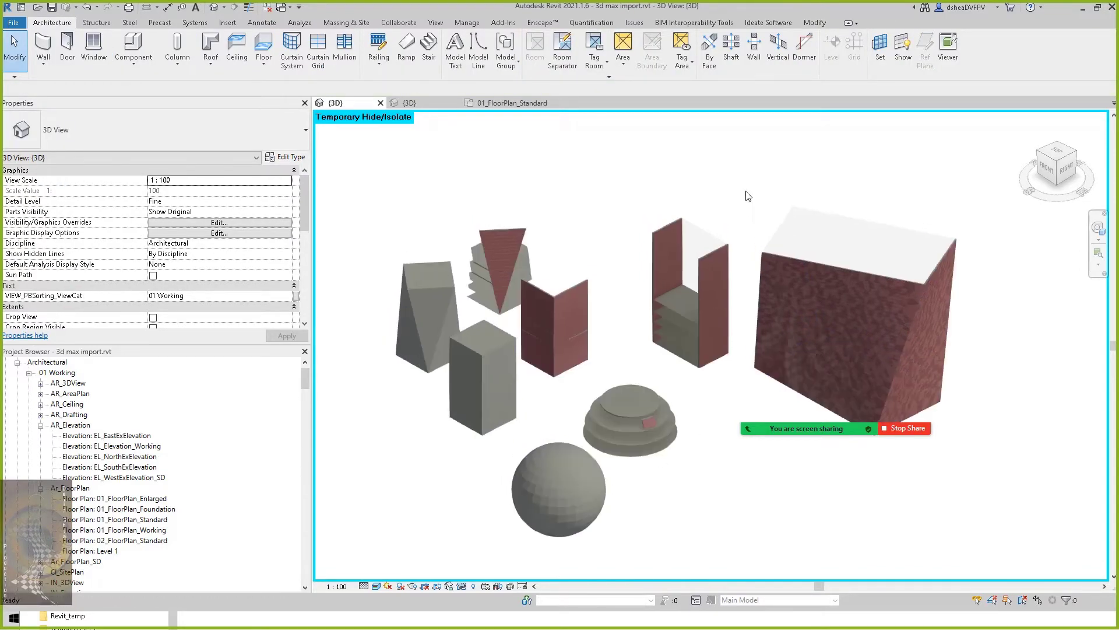
pyautogui.moveTo(710, 447); pyautogui.dragTo(725, 453, button='middle')
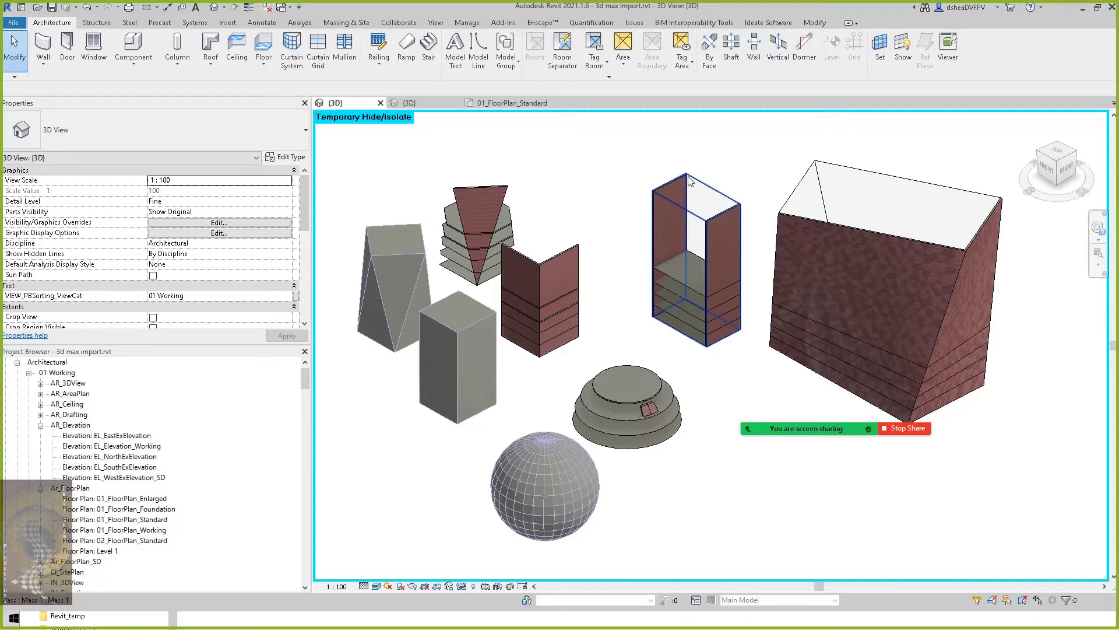
pyautogui.moveTo(550, 191); pyautogui.dragTo(568, 211, button='middle')
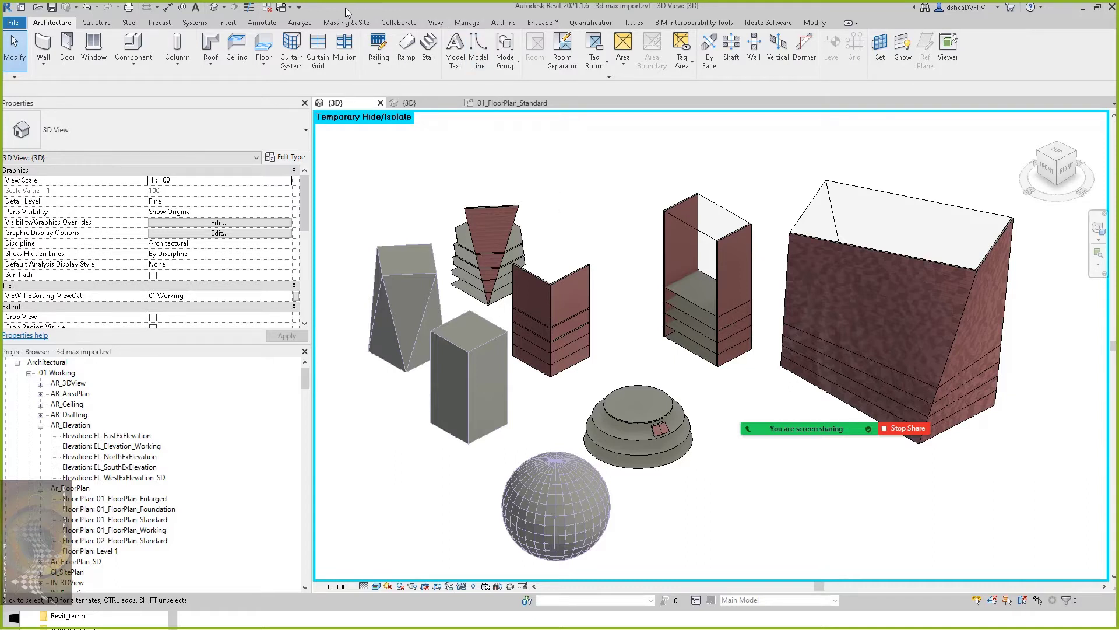
pyautogui.click(228, 22)
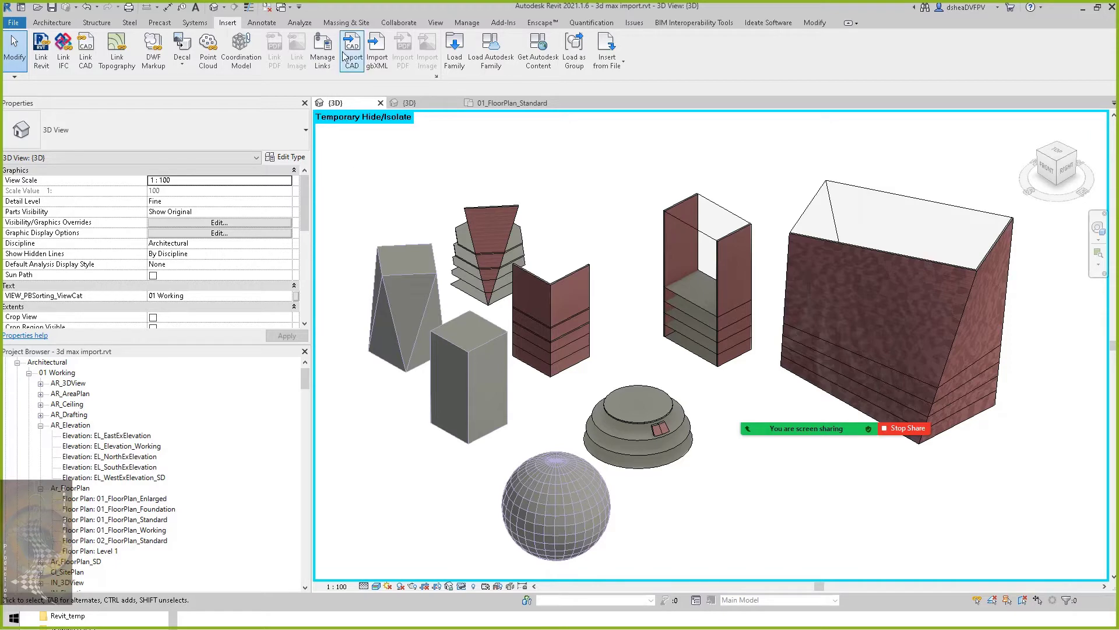
# Start a Link CAD, review the supported file types, and cancel without linking anything.
pyautogui.click(85, 66)
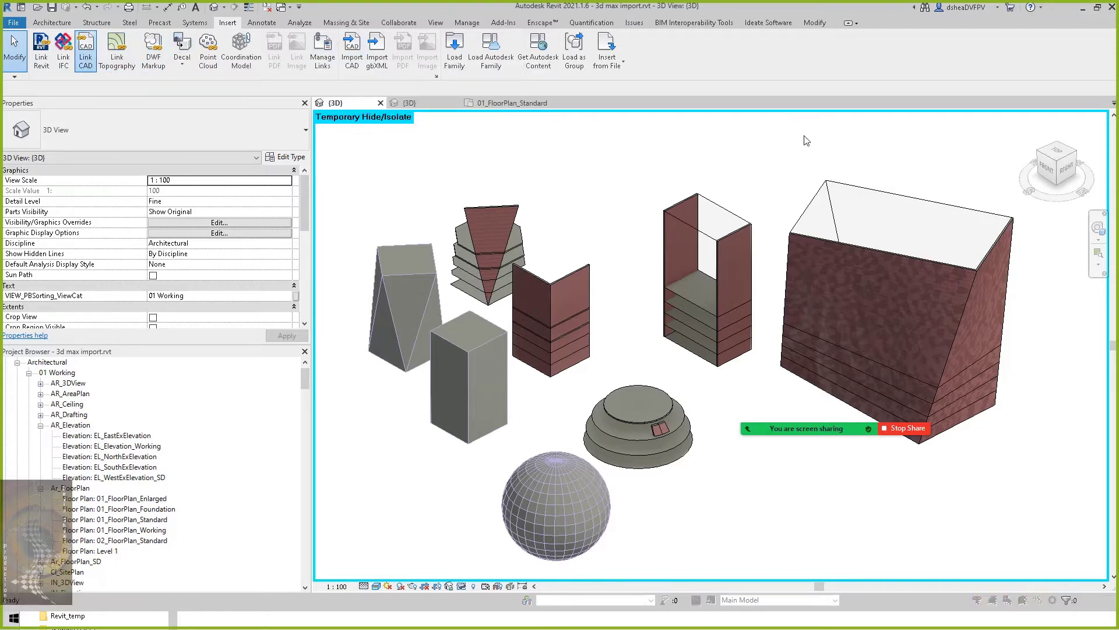
pyautogui.click(569, 397)
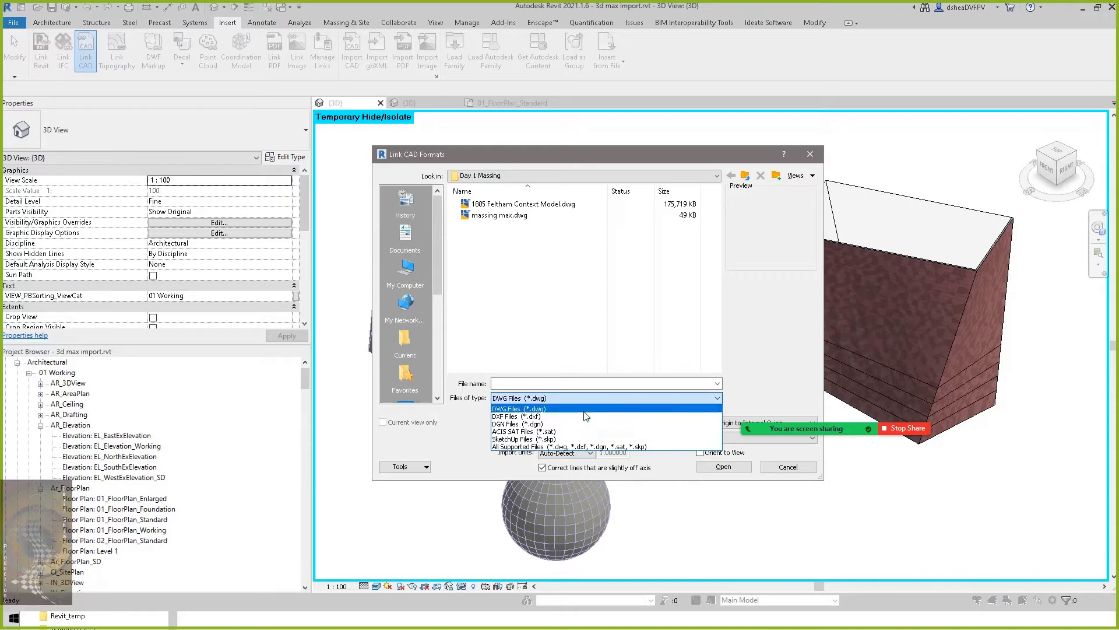
pyautogui.click(637, 152)
pyautogui.click(788, 467)
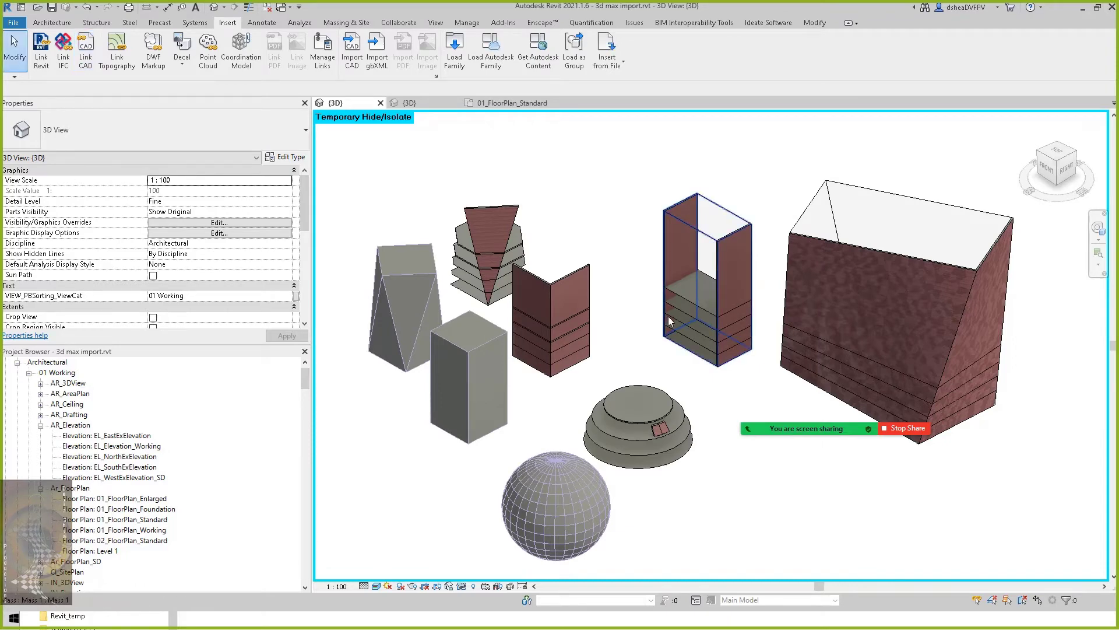
# Nudge the Revit view slightly, then switch over to 3ds Max.
pyautogui.moveTo(635, 348); pyautogui.dragTo(639, 349, button='middle')
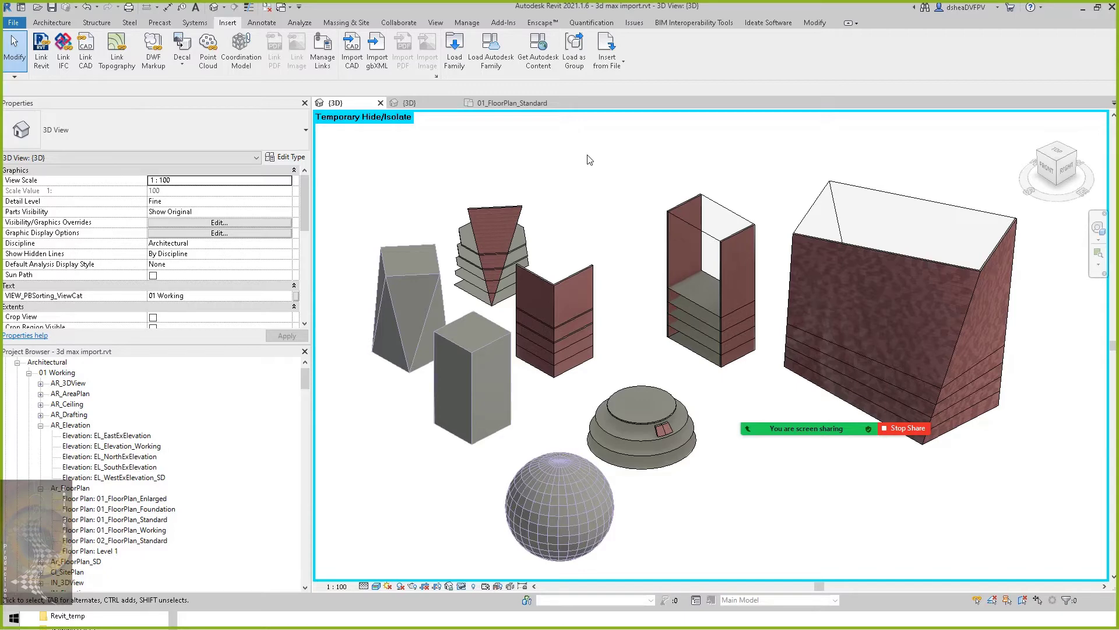
pyautogui.moveTo(598, 202); pyautogui.dragTo(605, 207, button='middle')
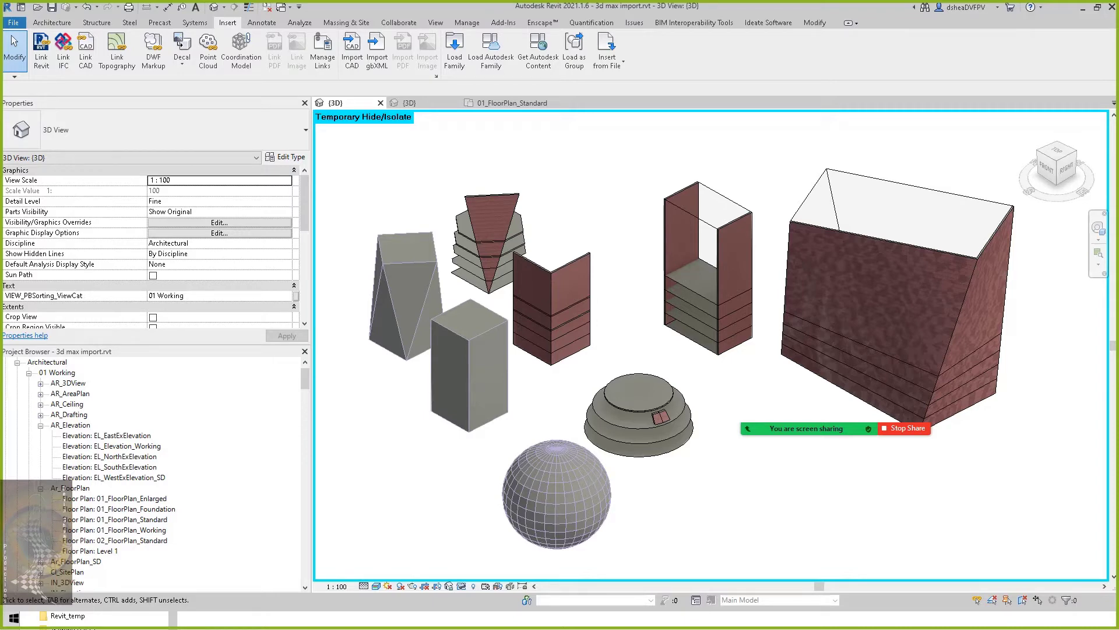
pyautogui.hotkey('alt', 'Tab')
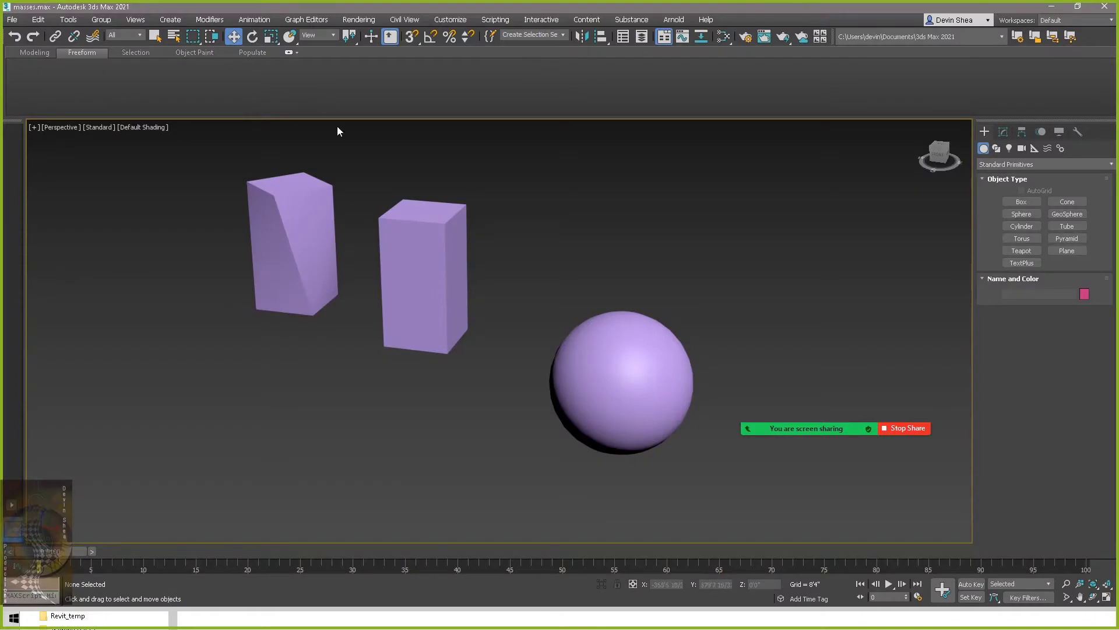
# Pan and zoom the 3ds Max perspective around the three masses, select Sphere001, and open the File menu.
pyautogui.moveTo(569, 262); pyautogui.dragTo(592, 298, button='middle')
pyautogui.scroll(-5, 580, 281)
pyautogui.scroll(5, 627, 286)
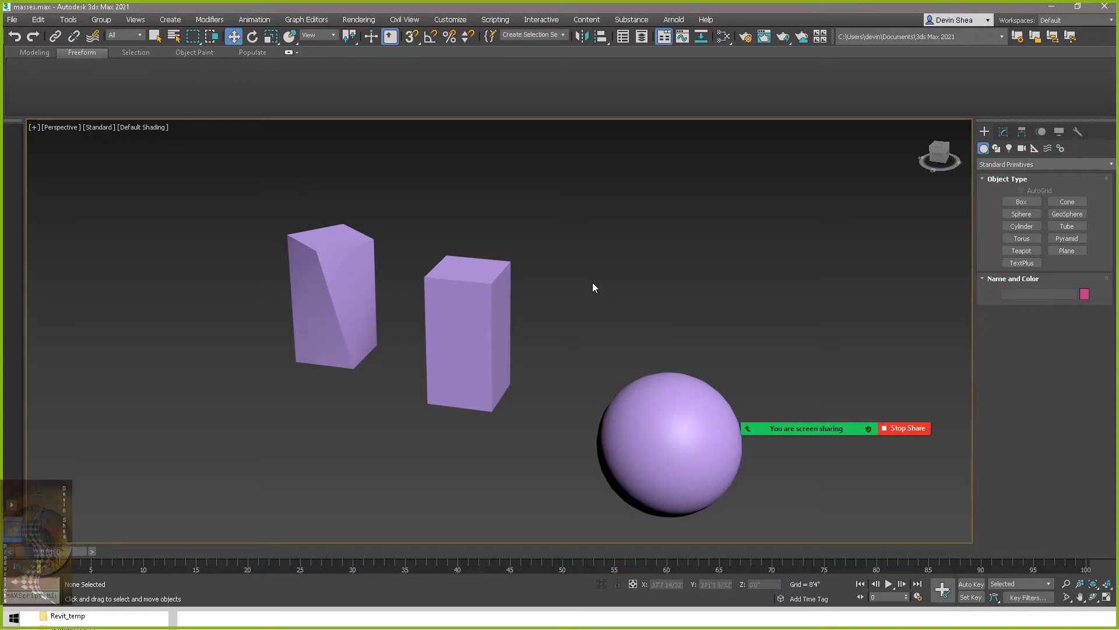
pyautogui.moveTo(594, 287); pyautogui.dragTo(607, 283, button='middle')
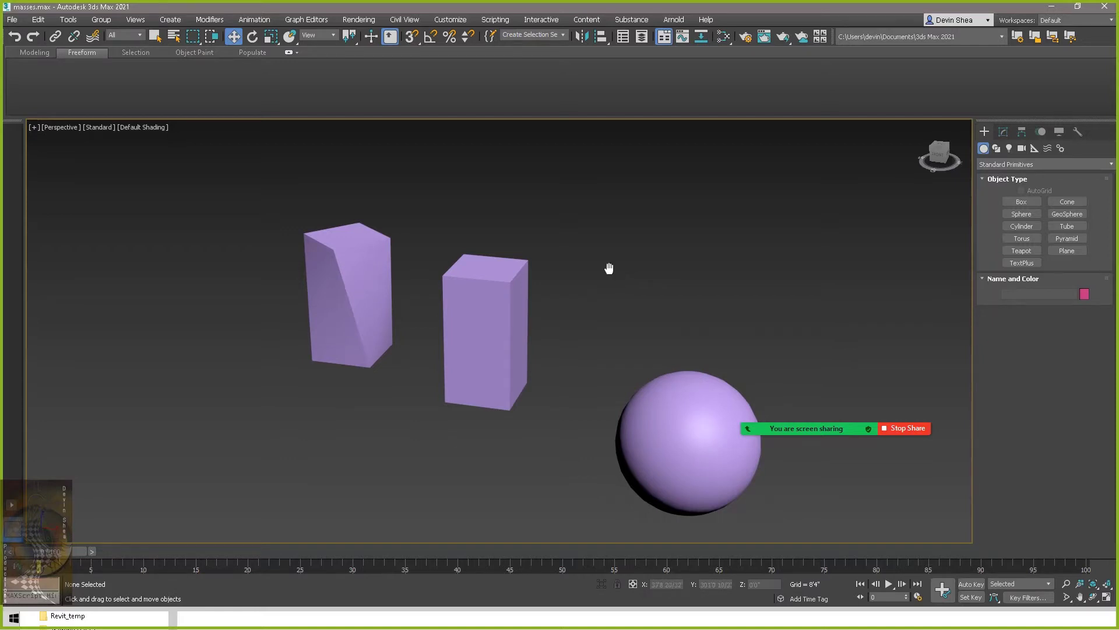
pyautogui.moveTo(612, 270); pyautogui.dragTo(609, 257, button='middle')
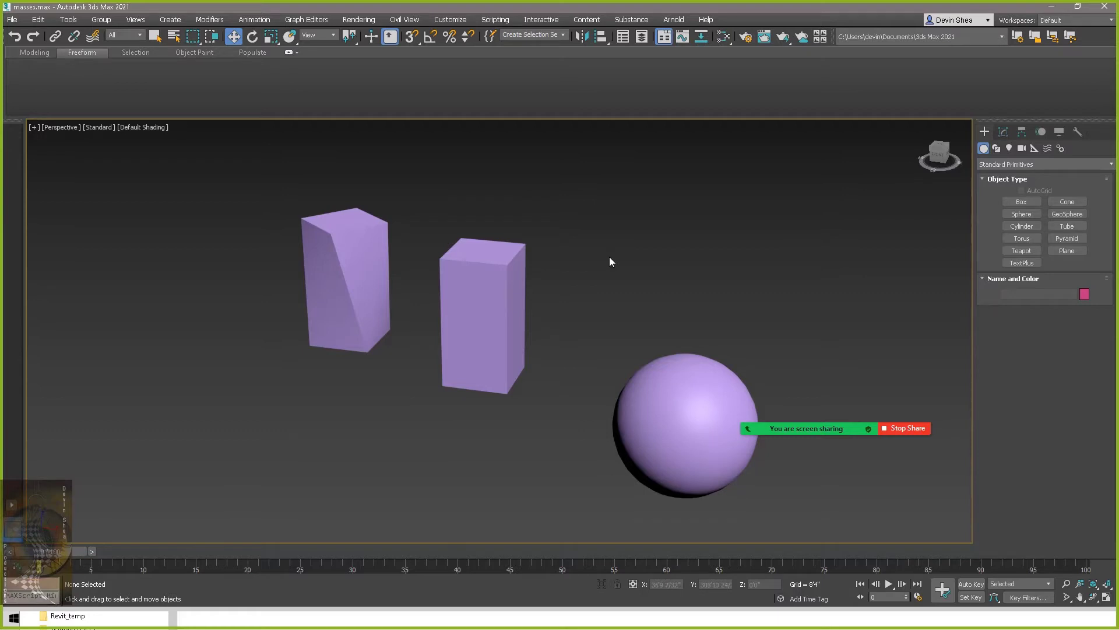
pyautogui.moveTo(626, 258); pyautogui.dragTo(614, 270, button='middle')
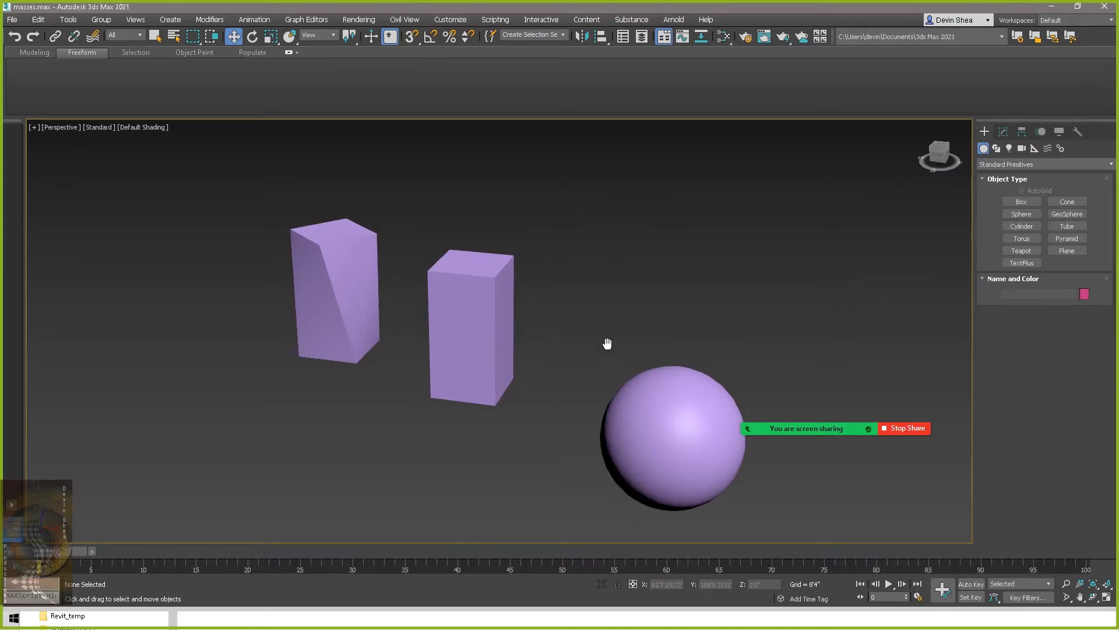
pyautogui.moveTo(604, 344)
pyautogui.mouseDown(button='middle')
pyautogui.moveTo(605, 327)
pyautogui.moveTo(620, 352)
pyautogui.mouseUp(button='middle')
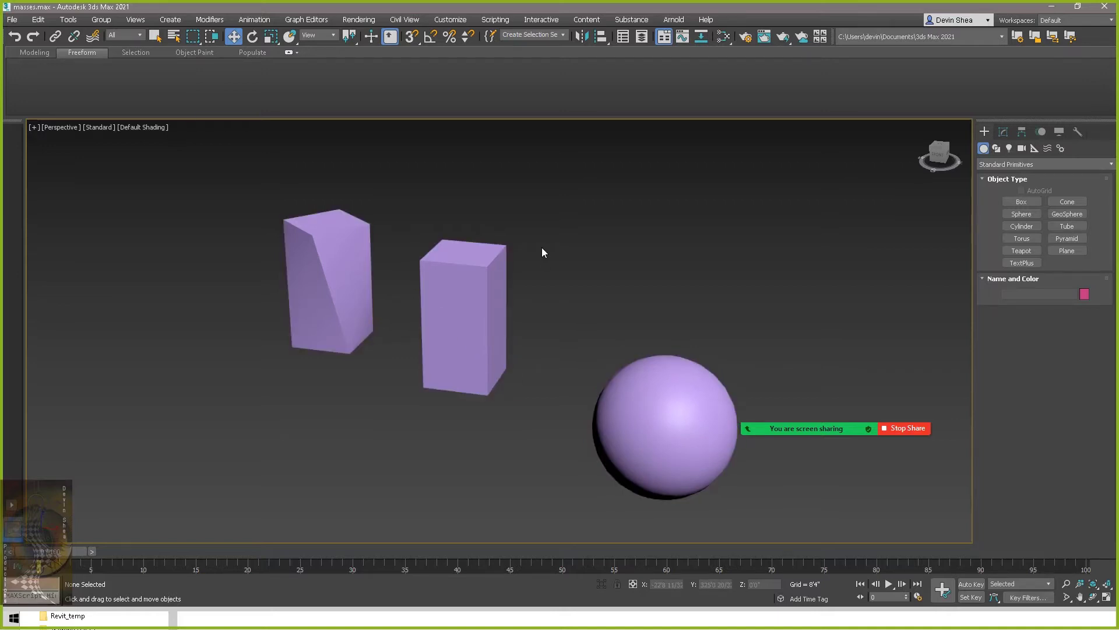
pyautogui.click(615, 387)
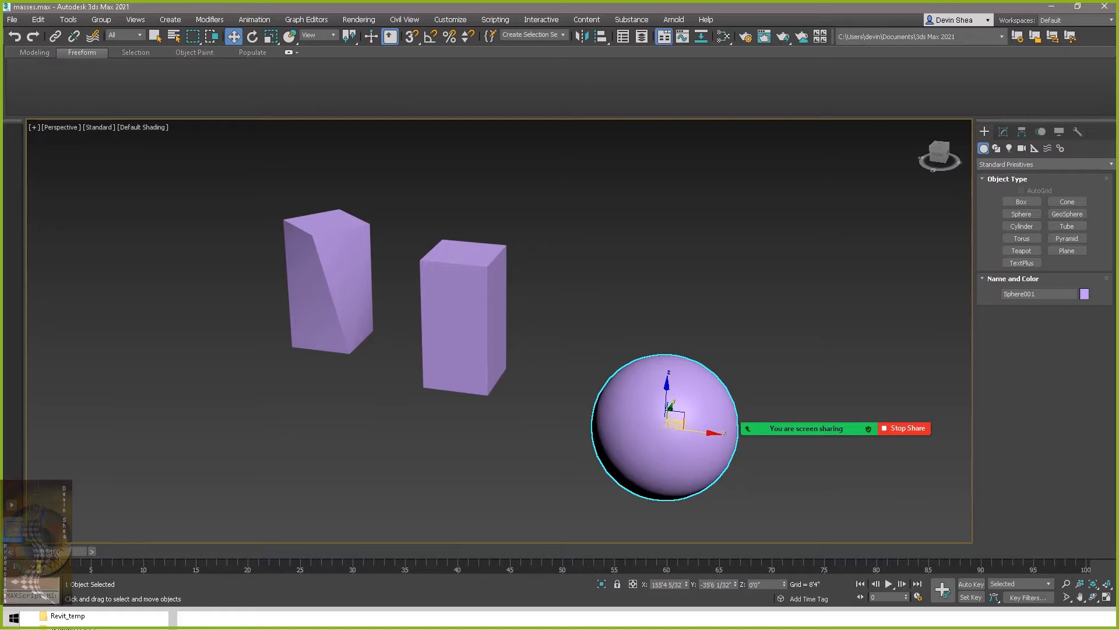
pyautogui.click(11, 20)
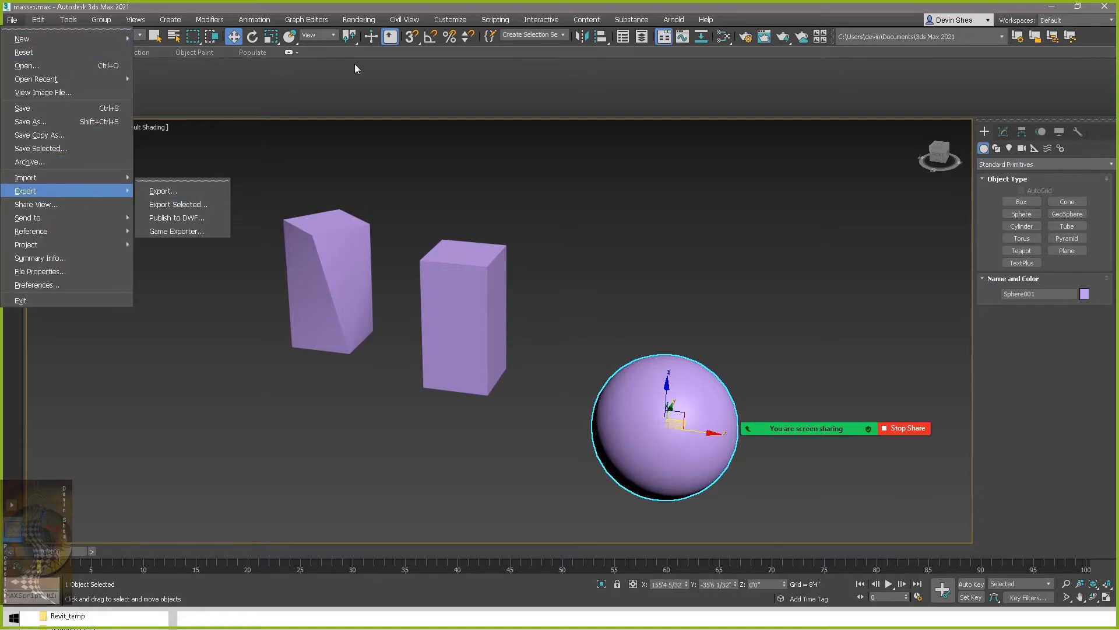
# Close the File menu without choosing anything and deselect the sphere.
pyautogui.click(412, 8)
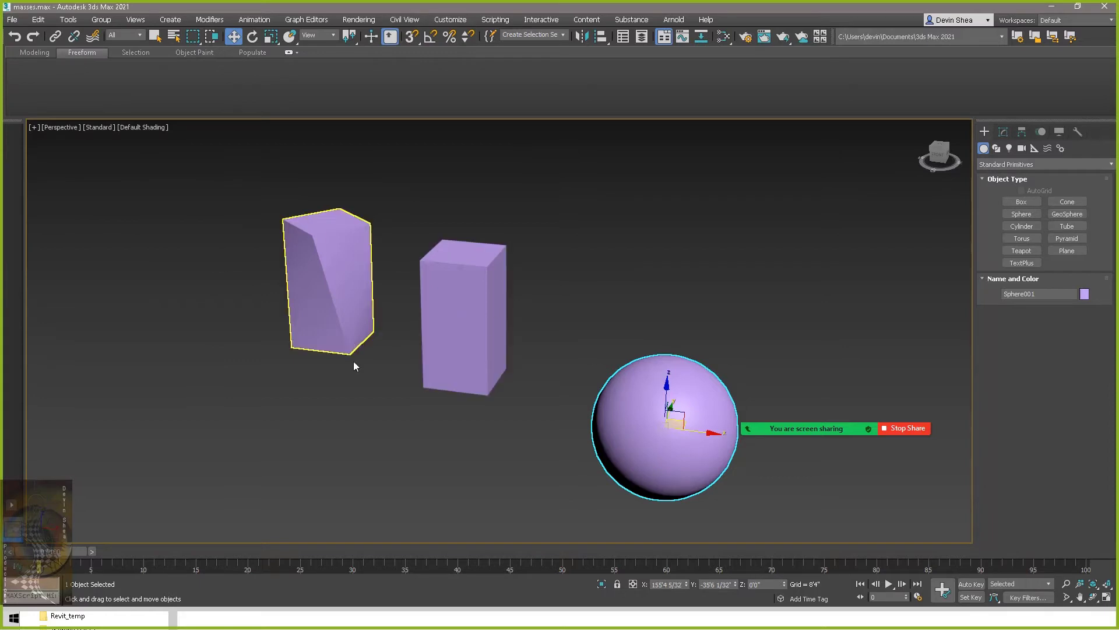
pyautogui.click(634, 242)
pyautogui.moveTo(634, 242); pyautogui.dragTo(314, 237, button='middle')
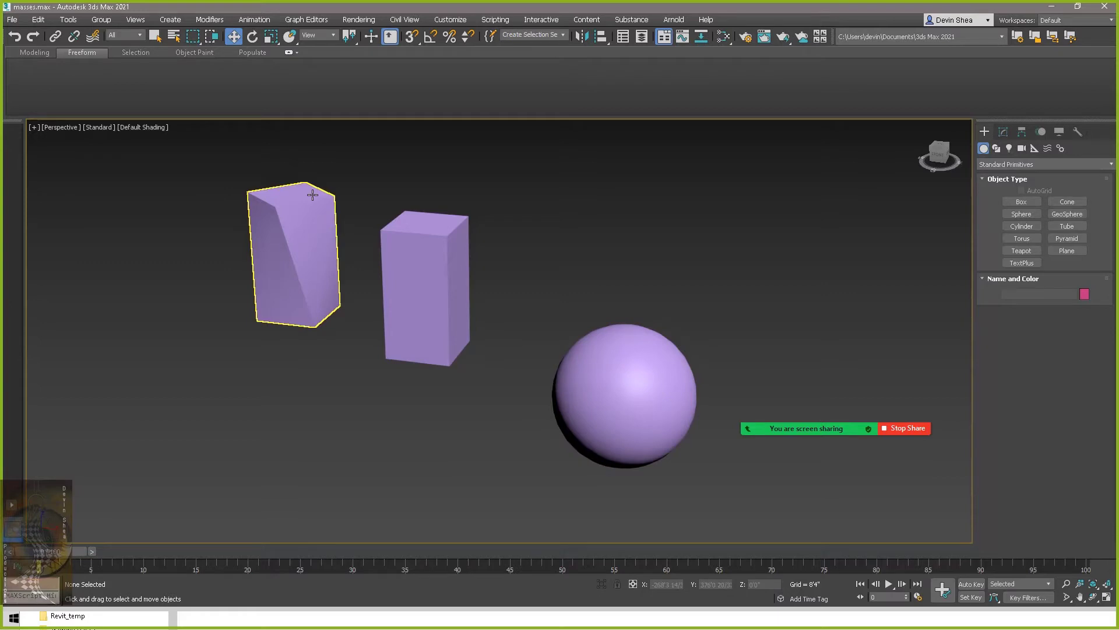
# Pan and zoom the Perspective view, then switch back to the Revit project.
pyautogui.moveTo(533, 327); pyautogui.dragTo(532, 340, button='middle')
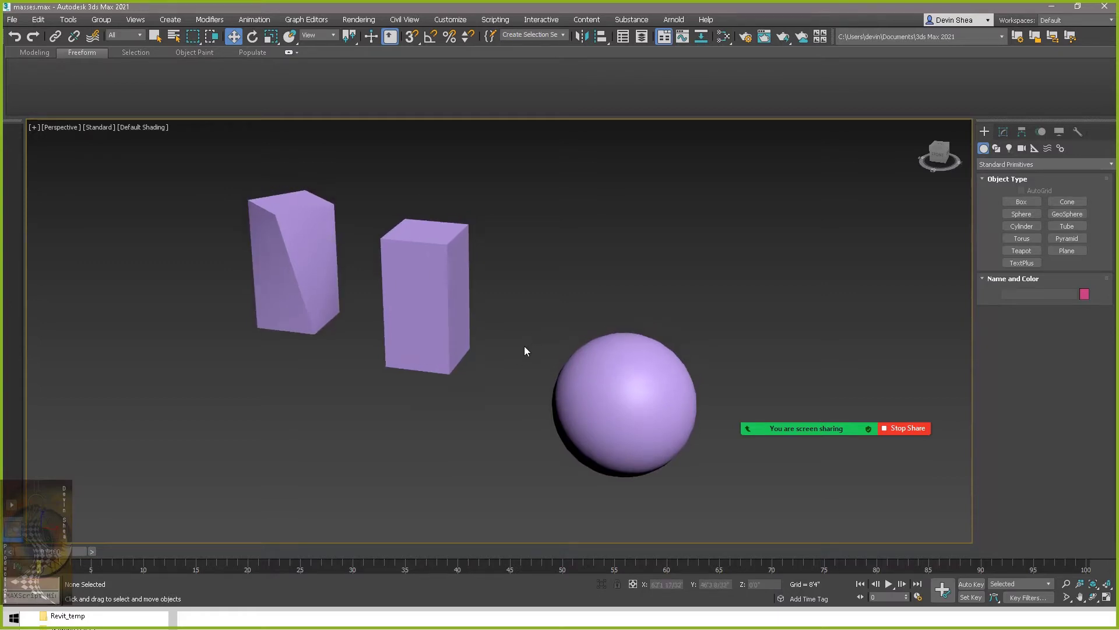
pyautogui.moveTo(524, 347); pyautogui.dragTo(530, 352, button='middle')
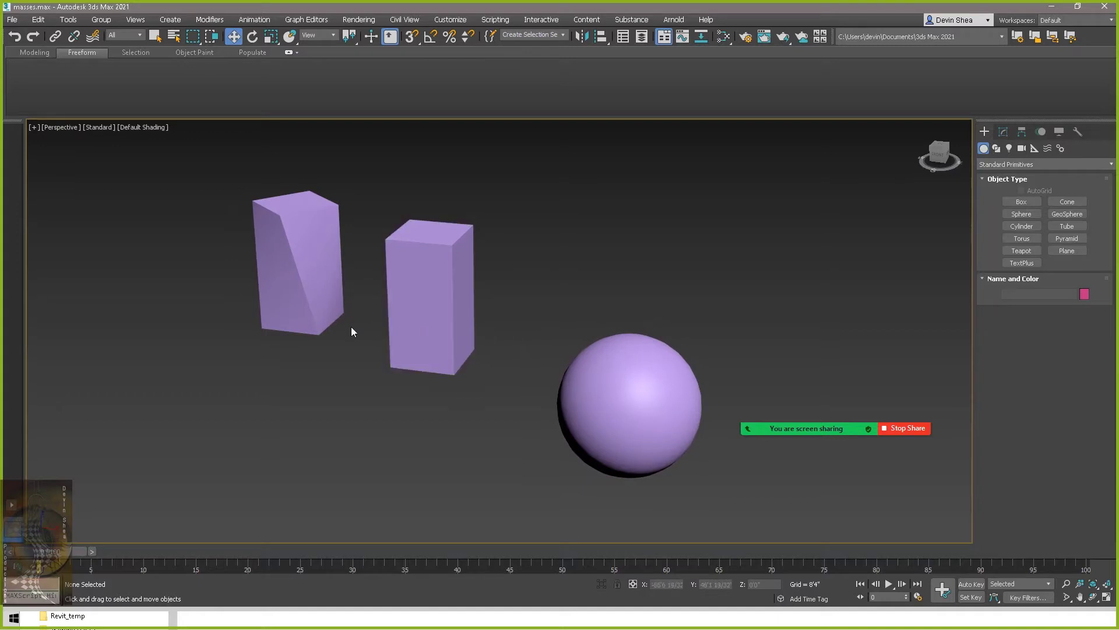
pyautogui.moveTo(308, 252); pyautogui.dragTo(308, 280, button='middle')
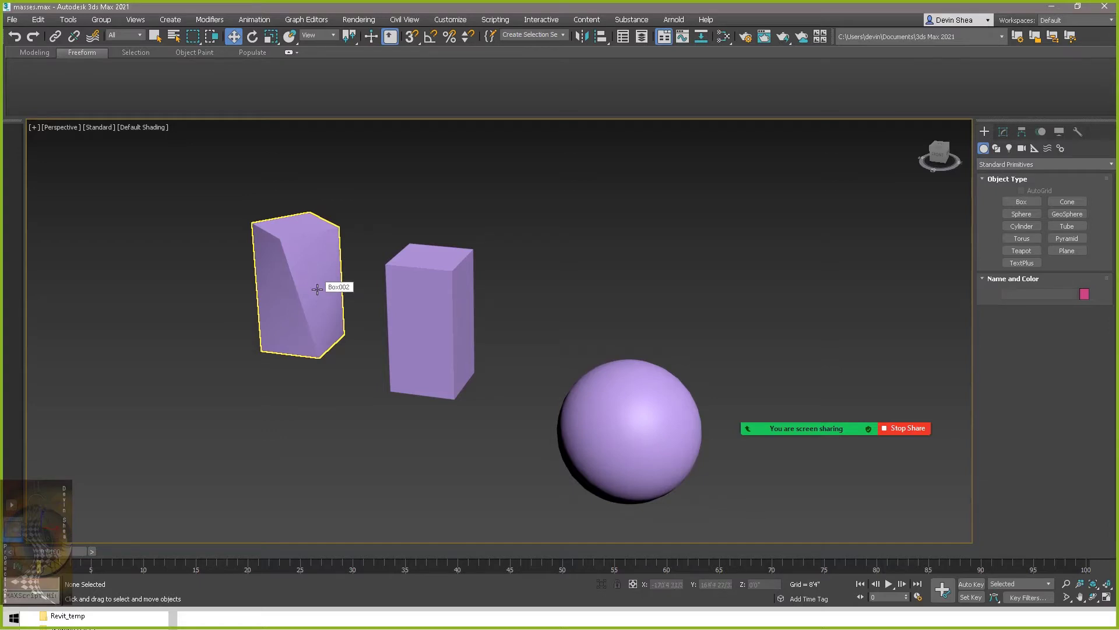
pyautogui.moveTo(318, 290); pyautogui.dragTo(323, 323, button='middle')
pyautogui.scroll(2, 323, 323)
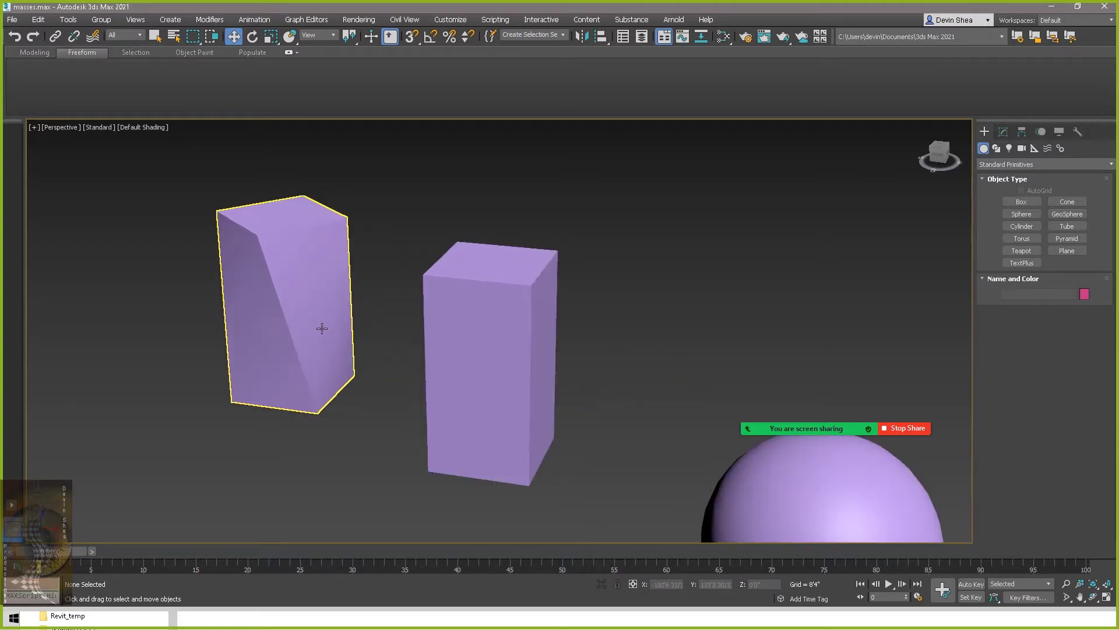
pyautogui.scroll(-5, 320, 327)
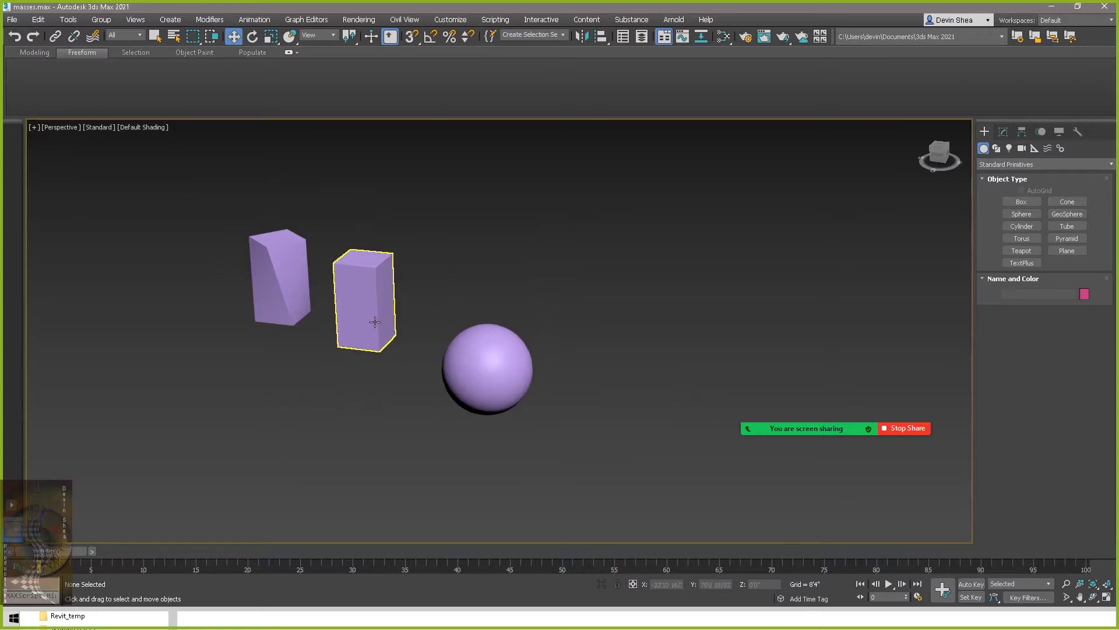
pyautogui.moveTo(314, 369); pyautogui.dragTo(325, 383, button='middle')
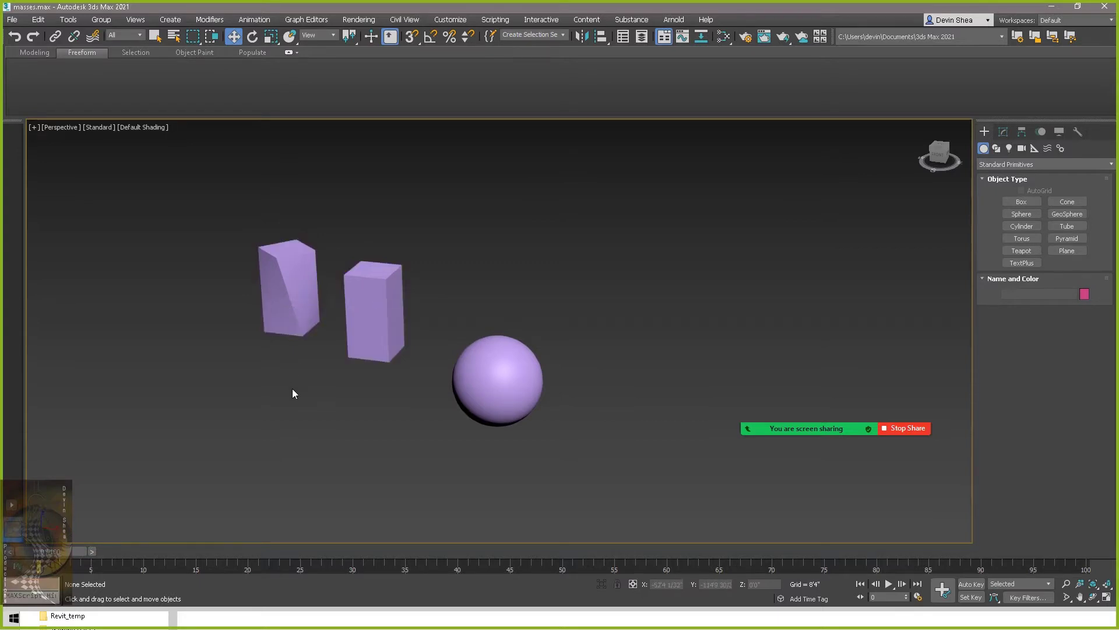
pyautogui.moveTo(292, 388); pyautogui.dragTo(301, 396, button='middle')
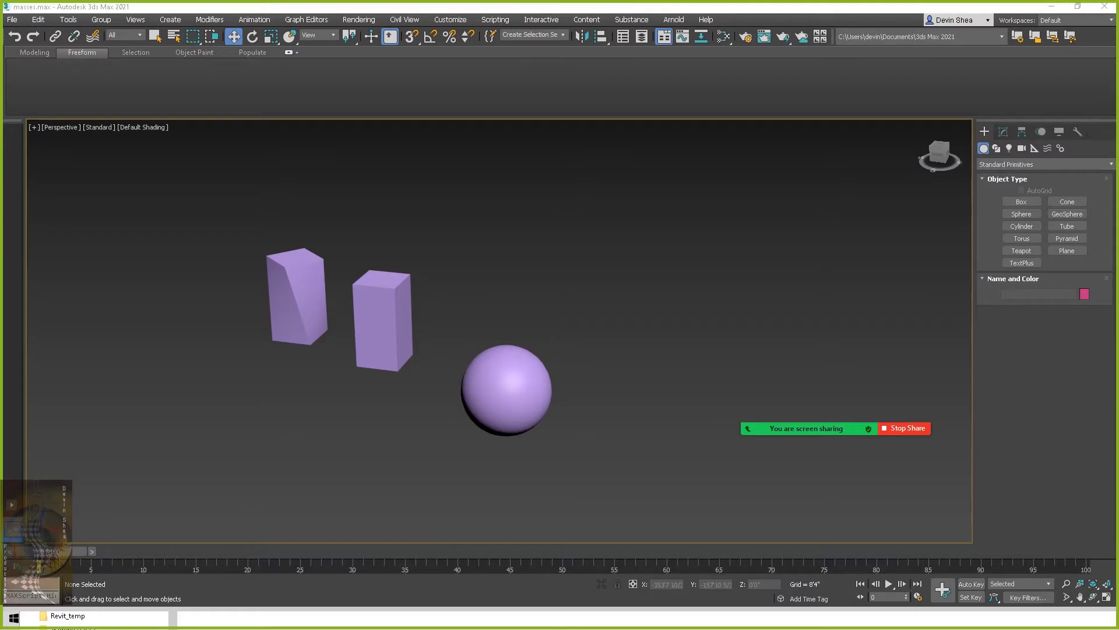
pyautogui.hotkey('alt', 'Tab')
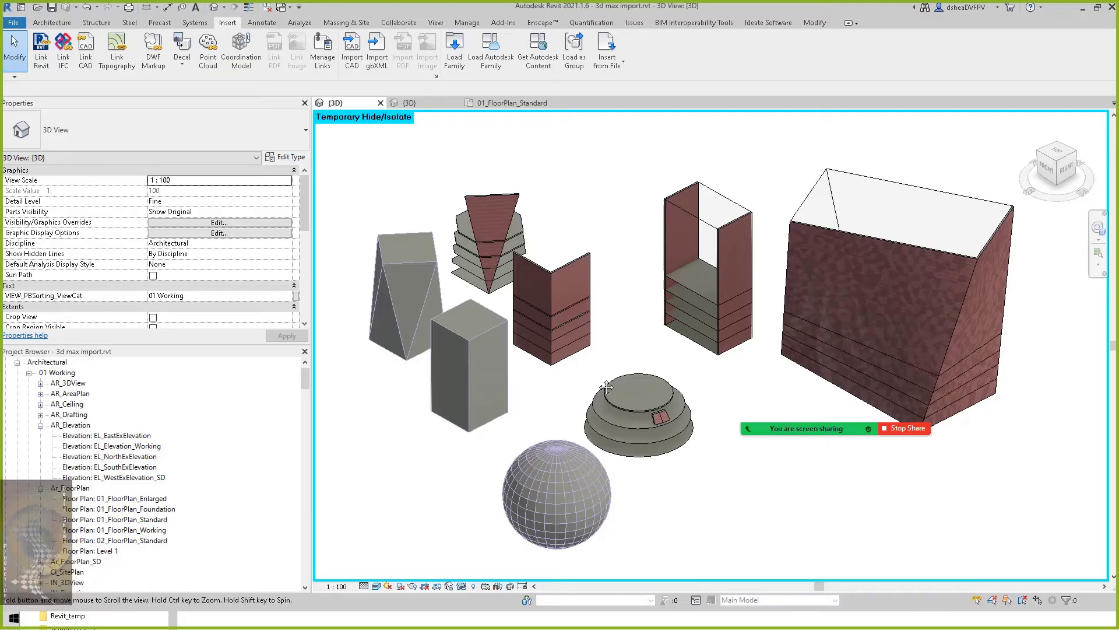
# Select the massing max.dwg import, bring up Massing & Site tools, deselect, then pan and orbit the 3D view.
pyautogui.scroll(-4, 583, 382)
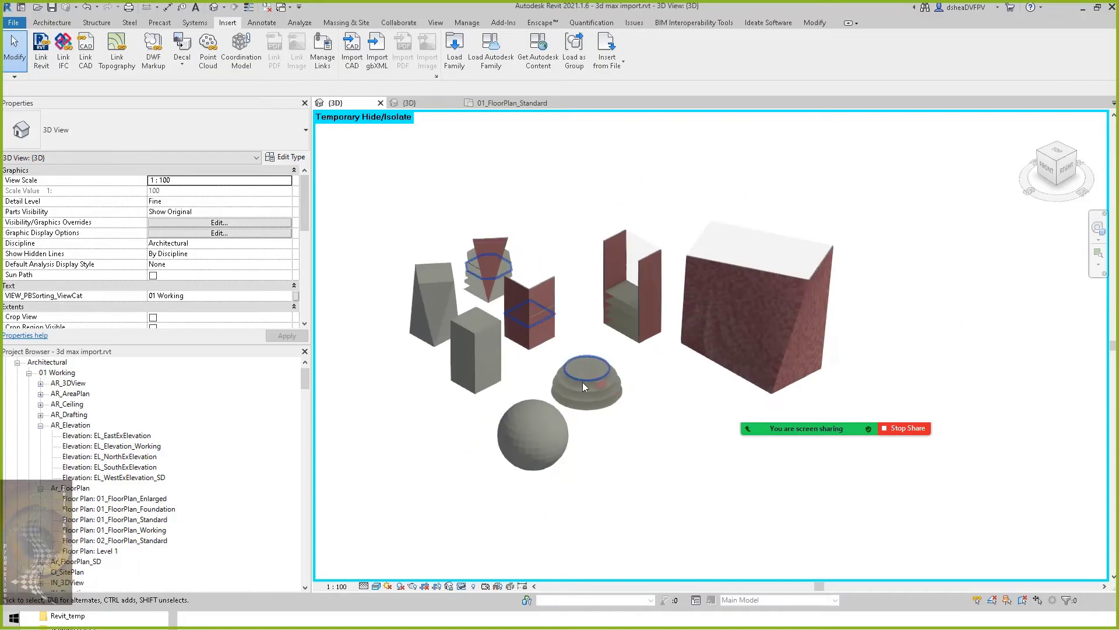
pyautogui.click(523, 404)
pyautogui.click(347, 22)
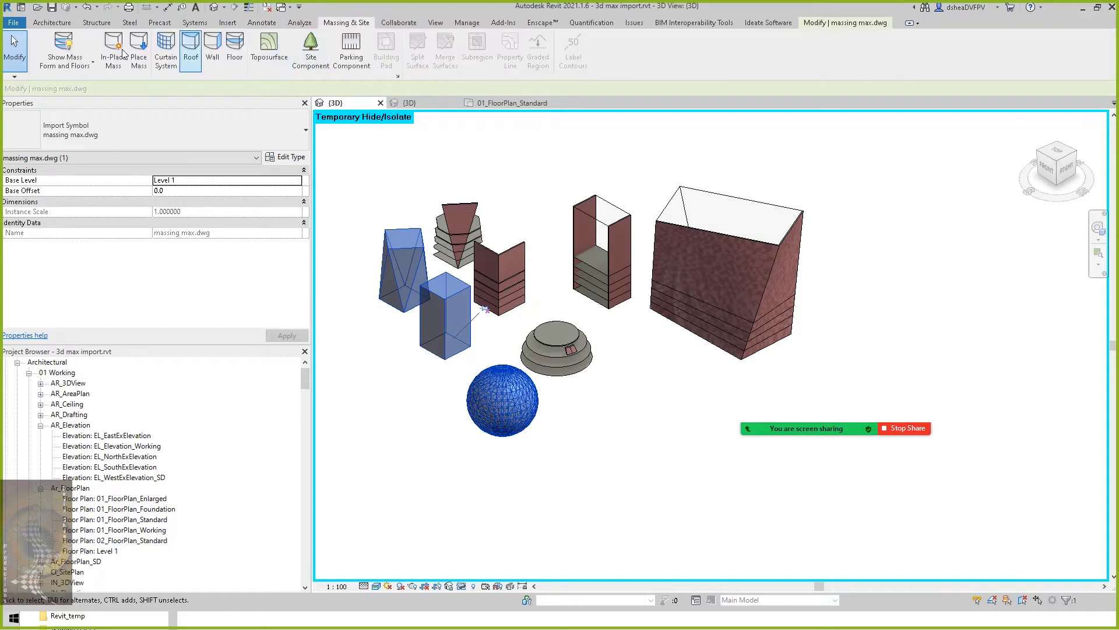
pyautogui.click(618, 494)
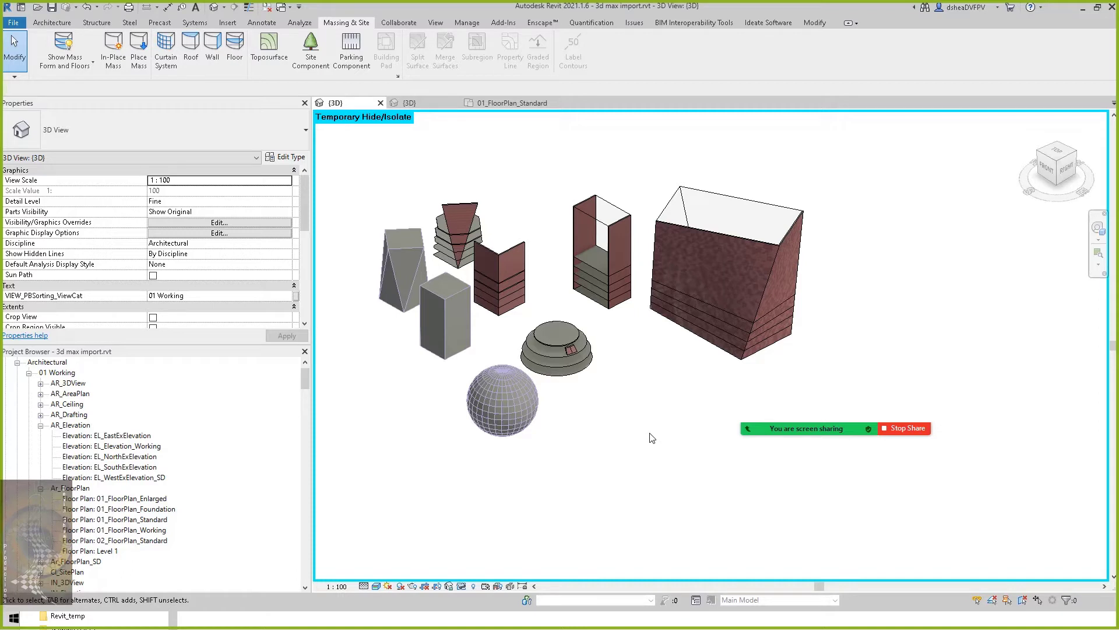
pyautogui.moveTo(653, 440); pyautogui.dragTo(657, 455, button='middle')
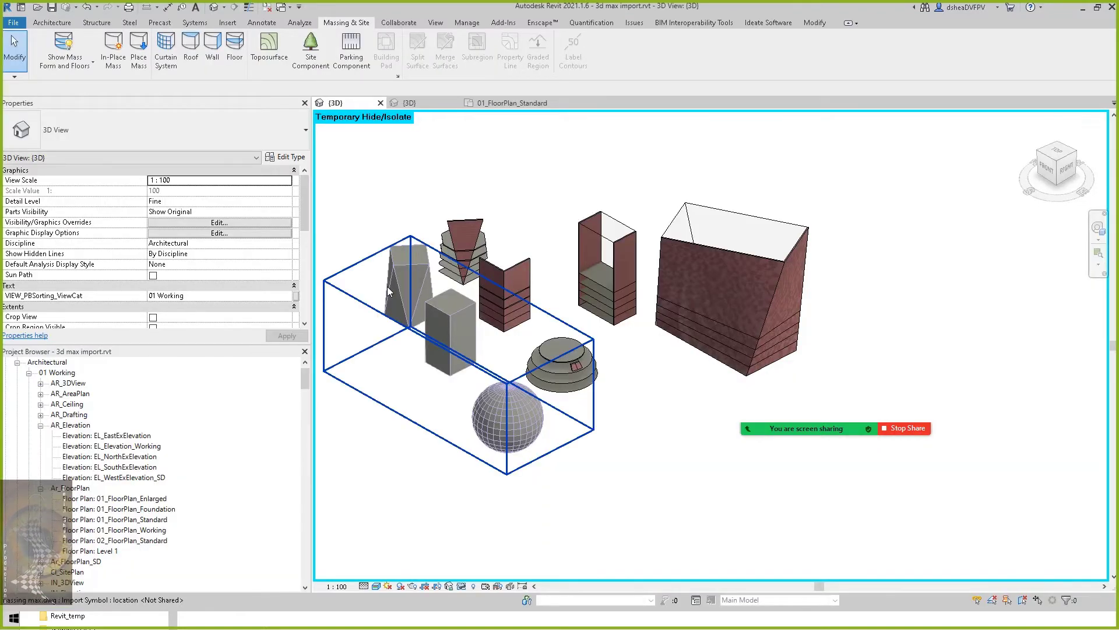
pyautogui.keyDown('shift'); pyautogui.moveTo(753, 161); pyautogui.dragTo(799, 184, button='middle'); pyautogui.keyUp('shift')
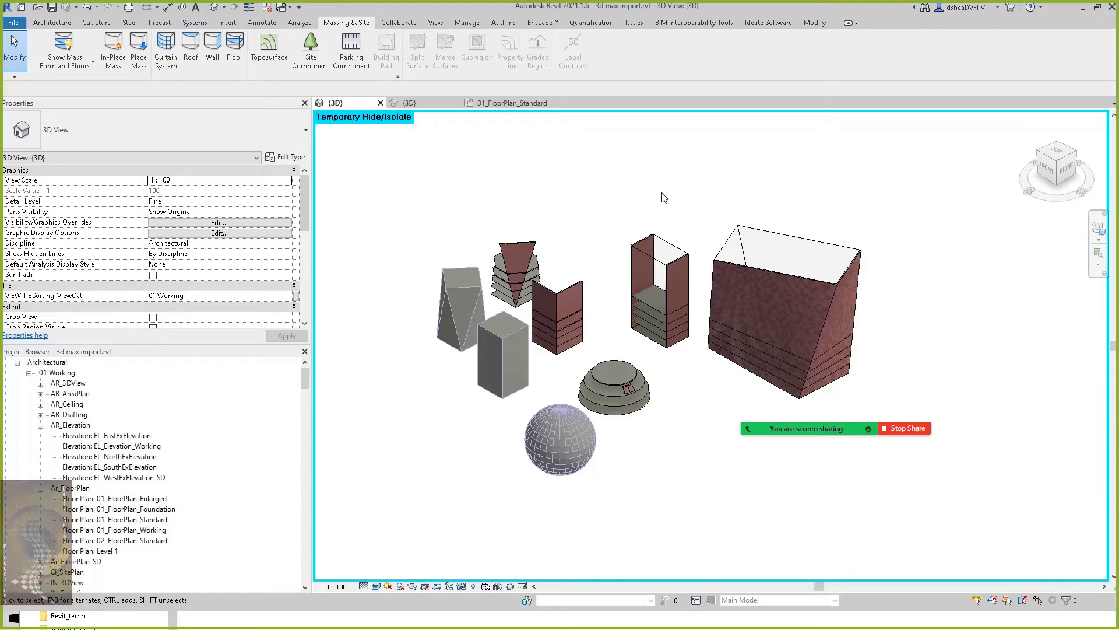
pyautogui.moveTo(624, 267); pyautogui.dragTo(625, 294, button='middle')
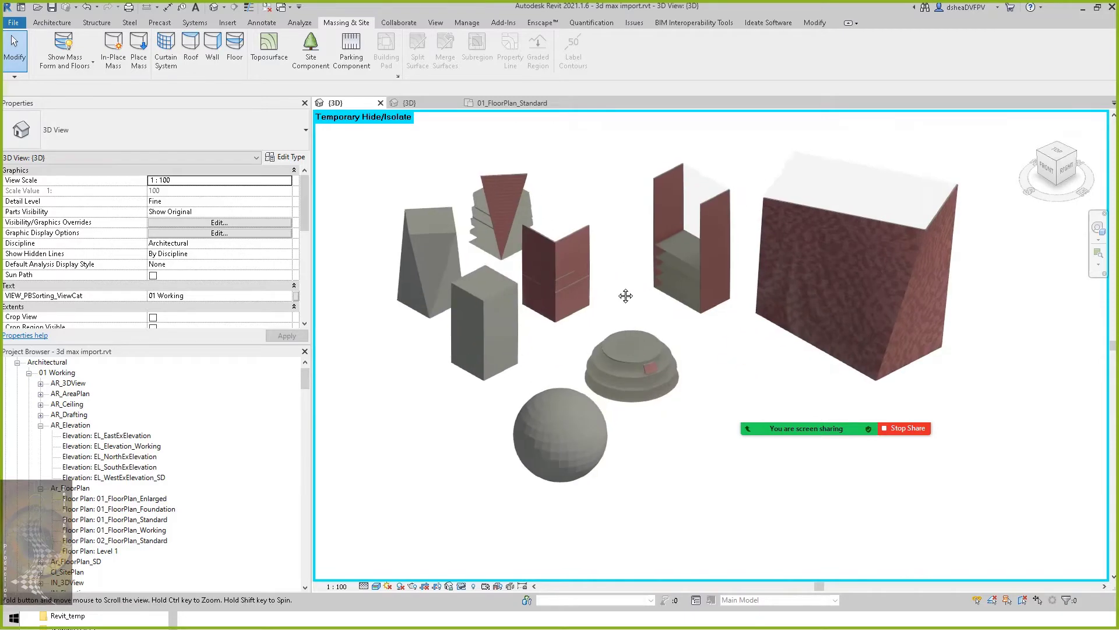
# Select the imported massing max.dwg geometry and hide it in this view.
pyautogui.scroll(2, 538, 422)
pyautogui.click(565, 440)
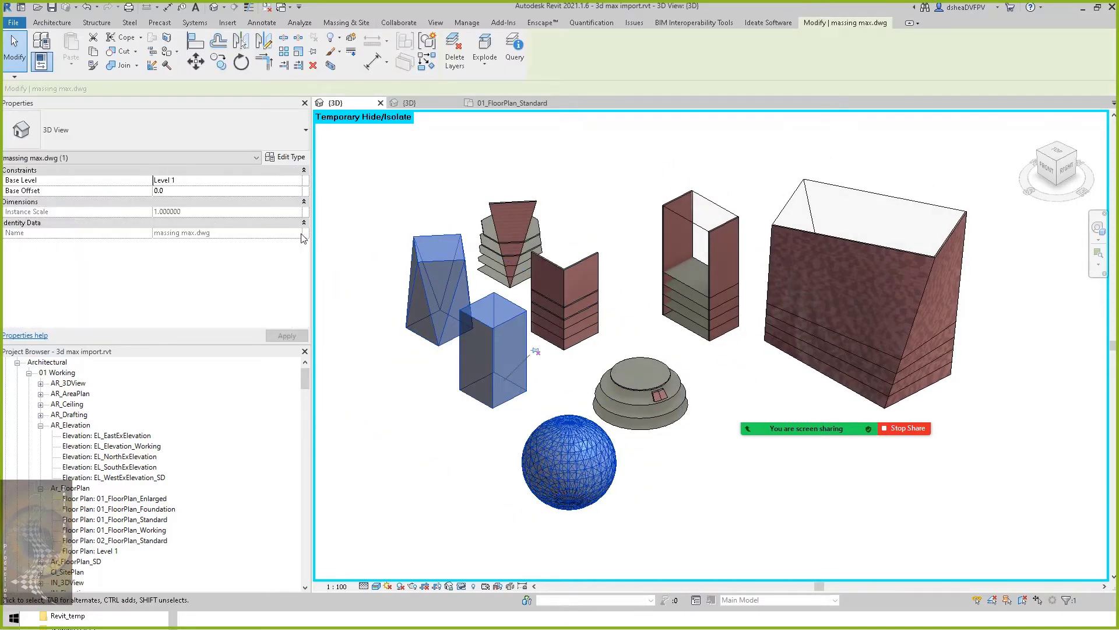
pyautogui.click(363, 220)
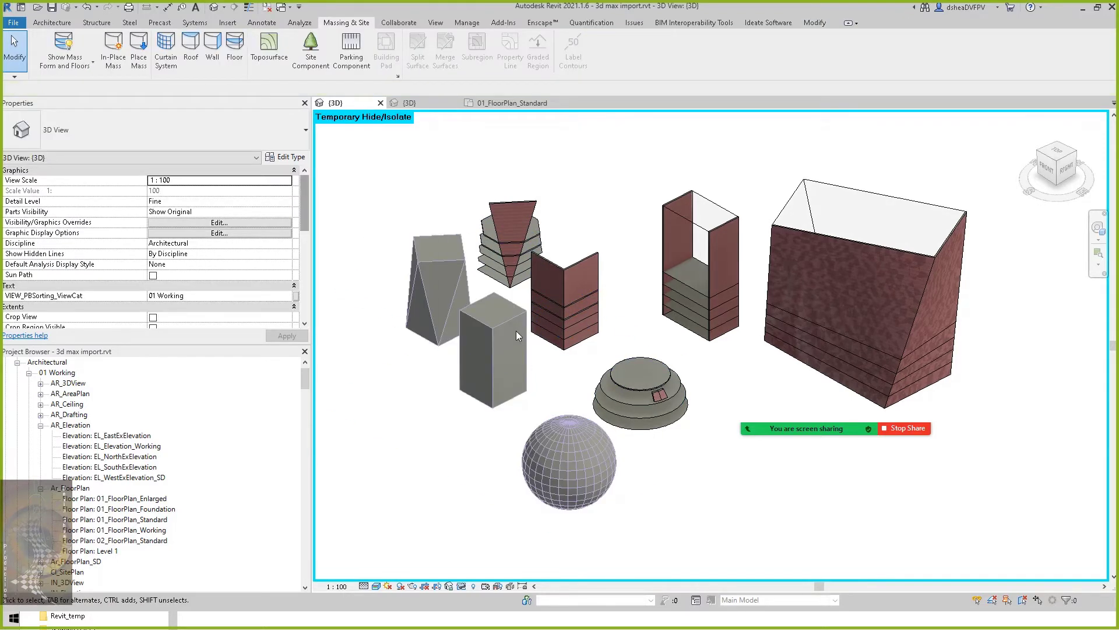
pyautogui.click(489, 330)
pyautogui.press('Delete')
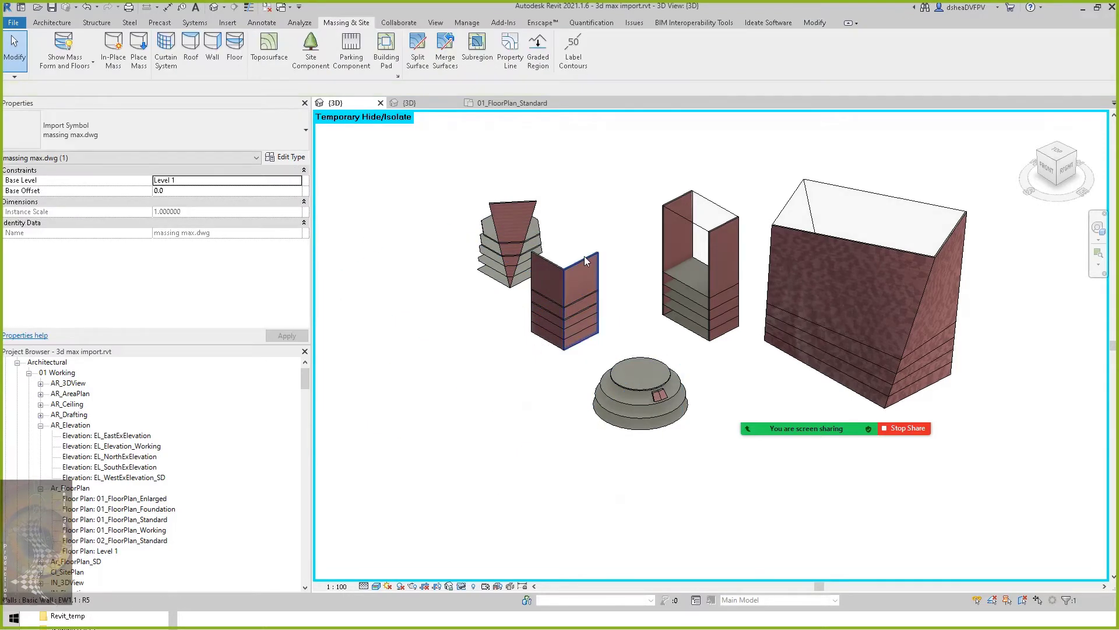
# Inspect the open-topped box mass: 1430.000 m² floor area, 3480.771 m² surface, 11896.665 m³ volume.
pyautogui.click(704, 208)
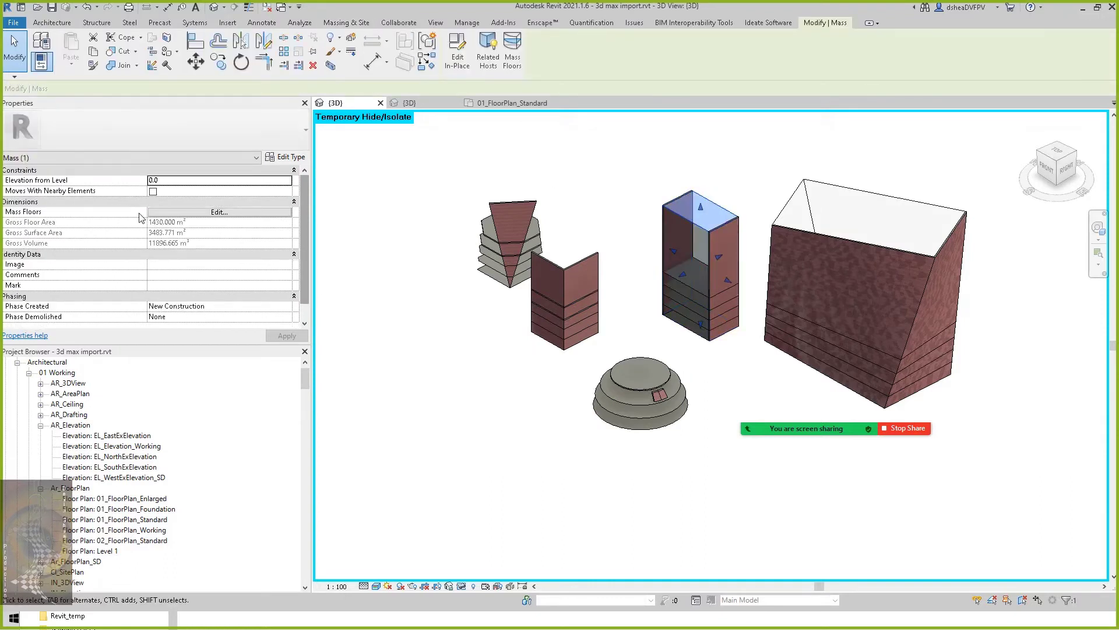
pyautogui.scroll(-1, 196, 269)
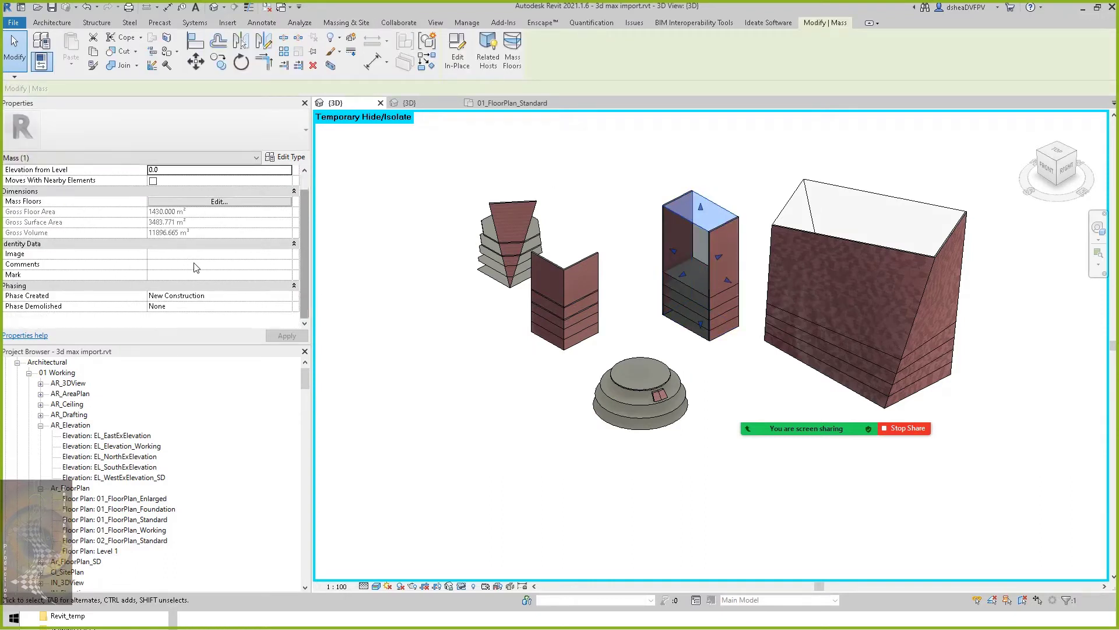
pyautogui.scroll(1, 202, 274)
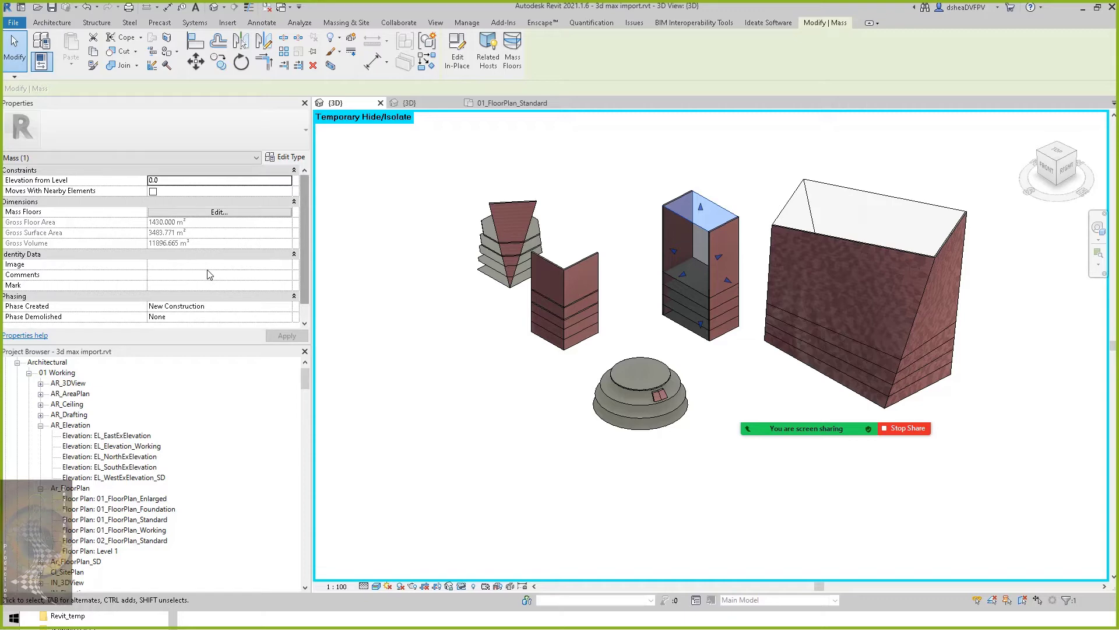
pyautogui.click(432, 279)
# Pan and orbit the 3D view, then select the tall open-top mass with floors.
pyautogui.moveTo(439, 290); pyautogui.dragTo(427, 309, button='middle')
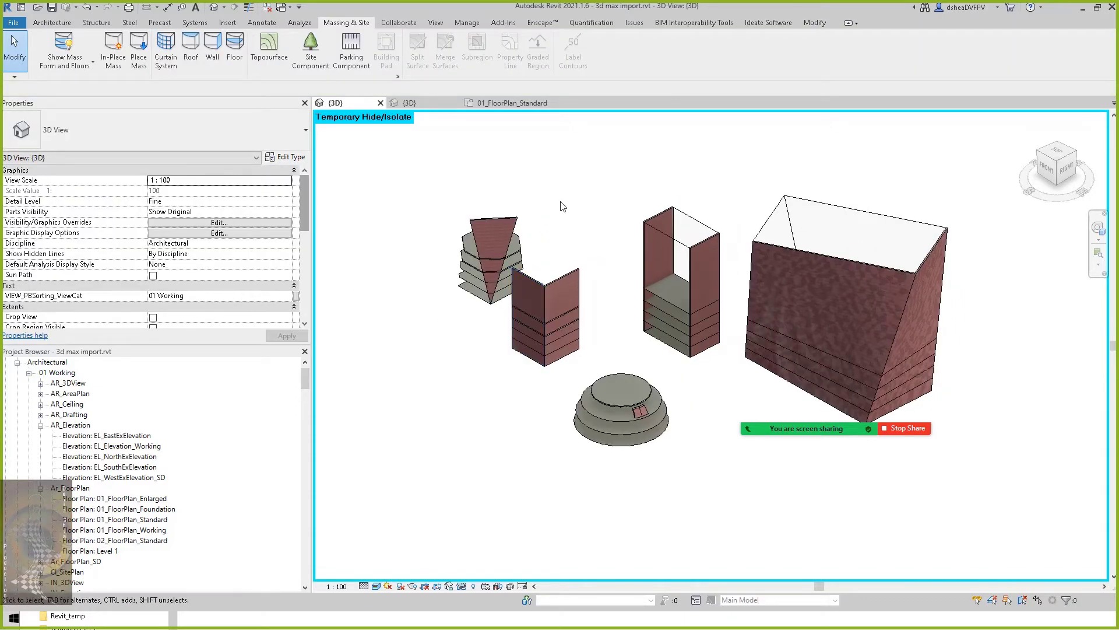
pyautogui.moveTo(563, 206); pyautogui.dragTo(563, 257, button='middle')
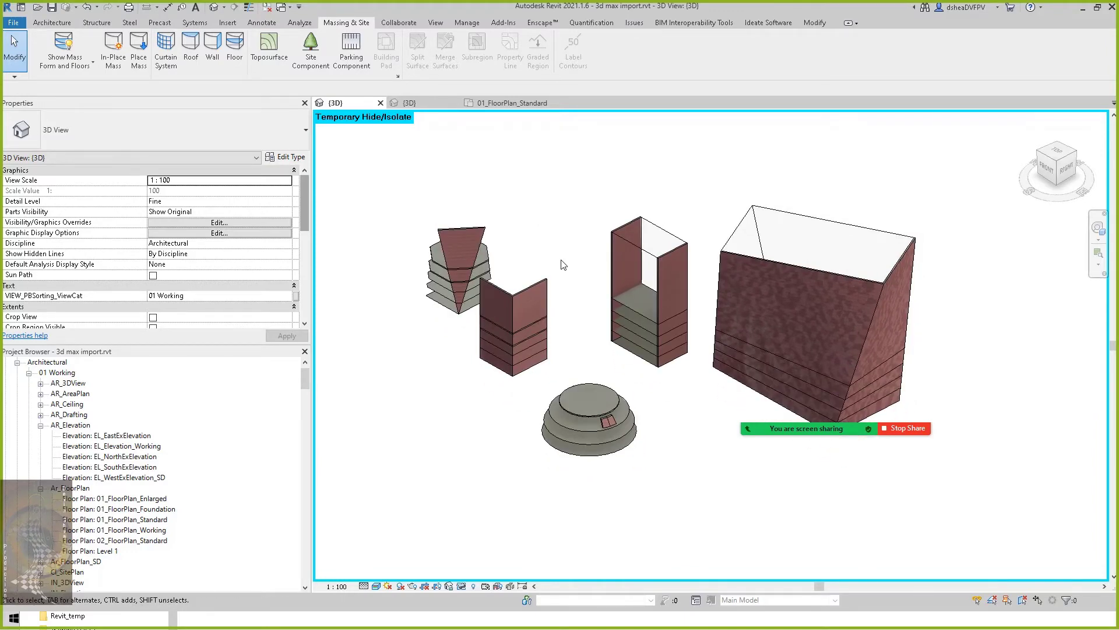
pyautogui.scroll(1, 577, 280)
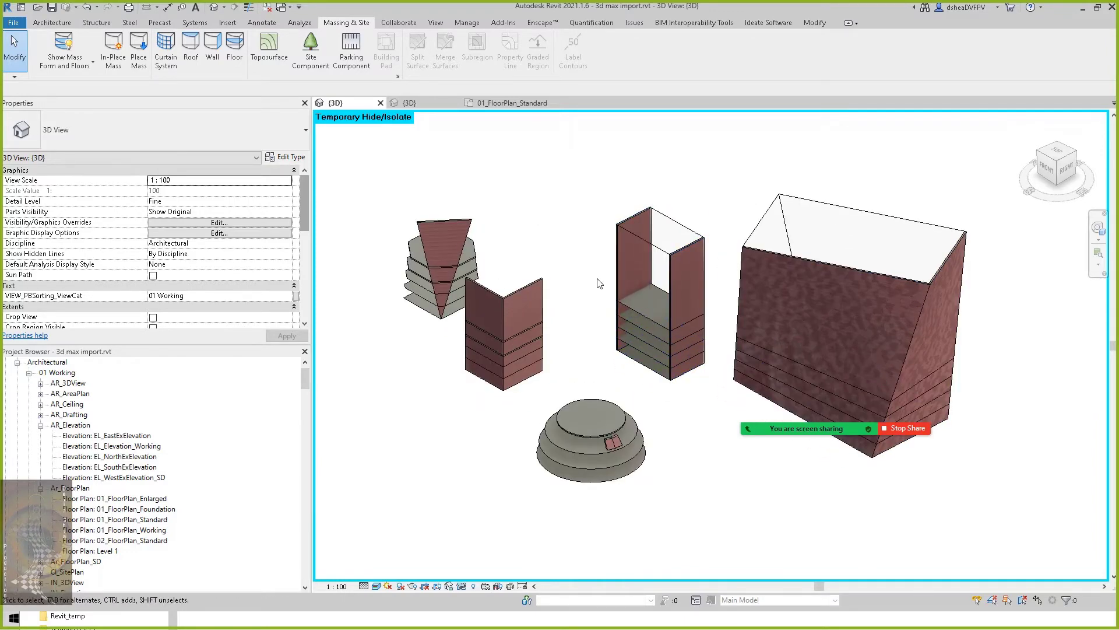
pyautogui.moveTo(599, 281); pyautogui.dragTo(601, 286, button='middle')
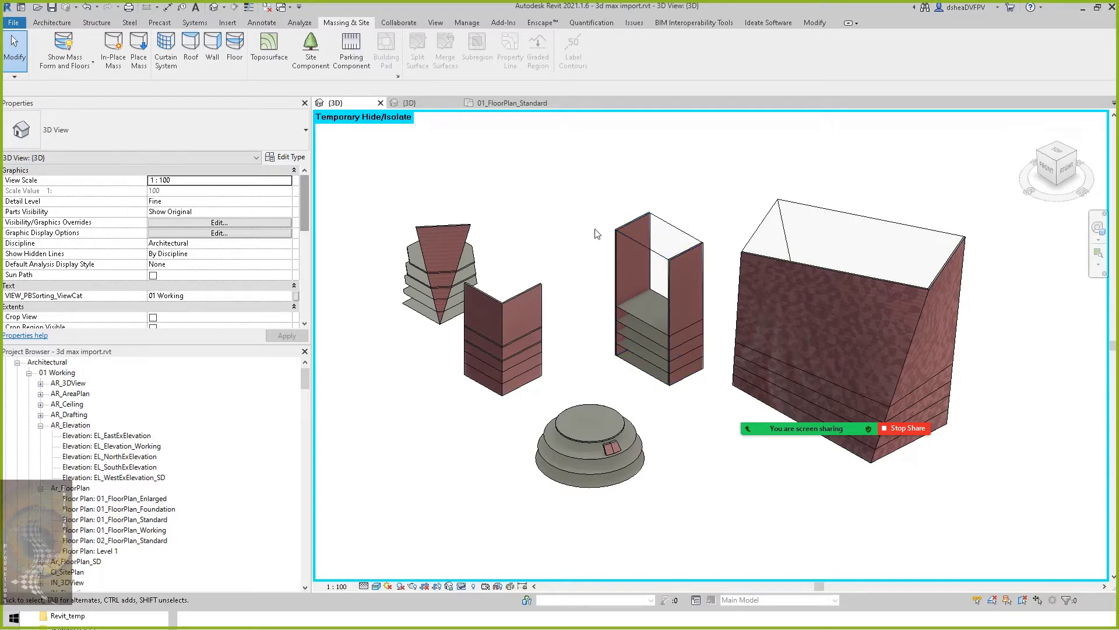
pyautogui.keyDown('shift'); pyautogui.moveTo(597, 233); pyautogui.dragTo(874, 282, button='middle'); pyautogui.keyUp('shift')
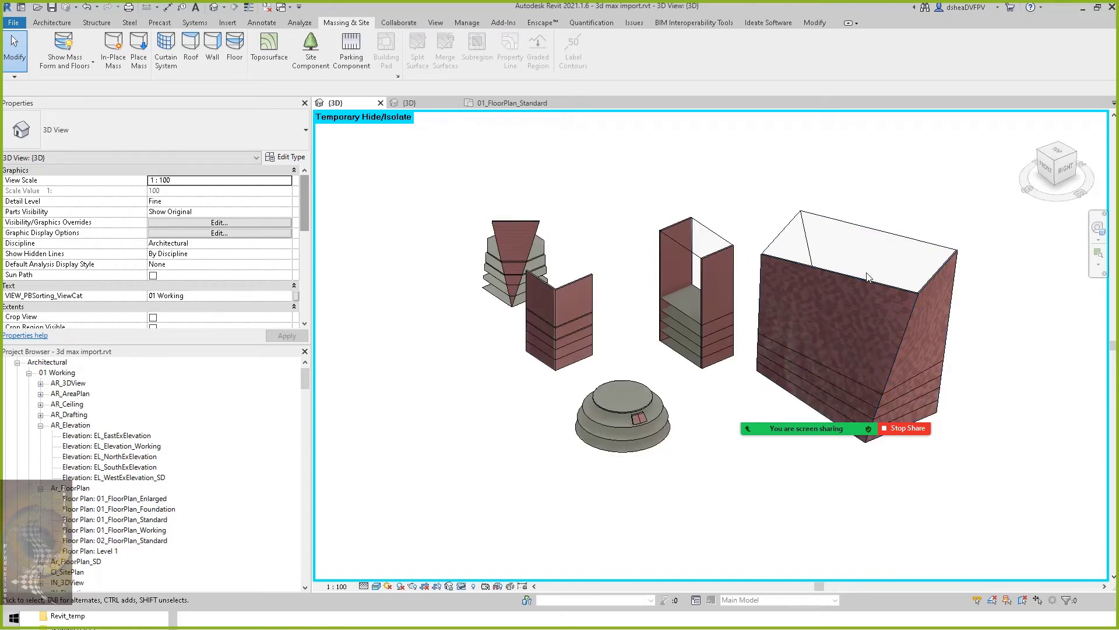
pyautogui.moveTo(867, 278)
pyautogui.keyDown('shift'); pyautogui.mouseDown(button='middle')
pyautogui.moveTo(879, 180)
pyautogui.moveTo(805, 184)
pyautogui.moveTo(831, 213)
pyautogui.moveTo(917, 222)
pyautogui.mouseUp(button='middle'); pyautogui.keyUp('shift')
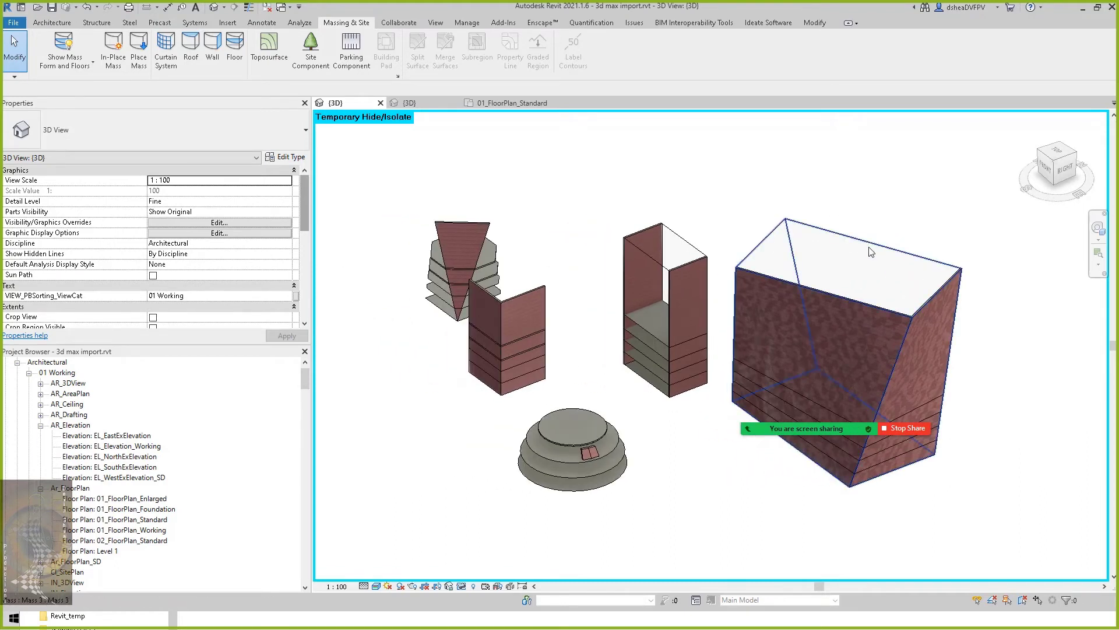
pyautogui.click(676, 242)
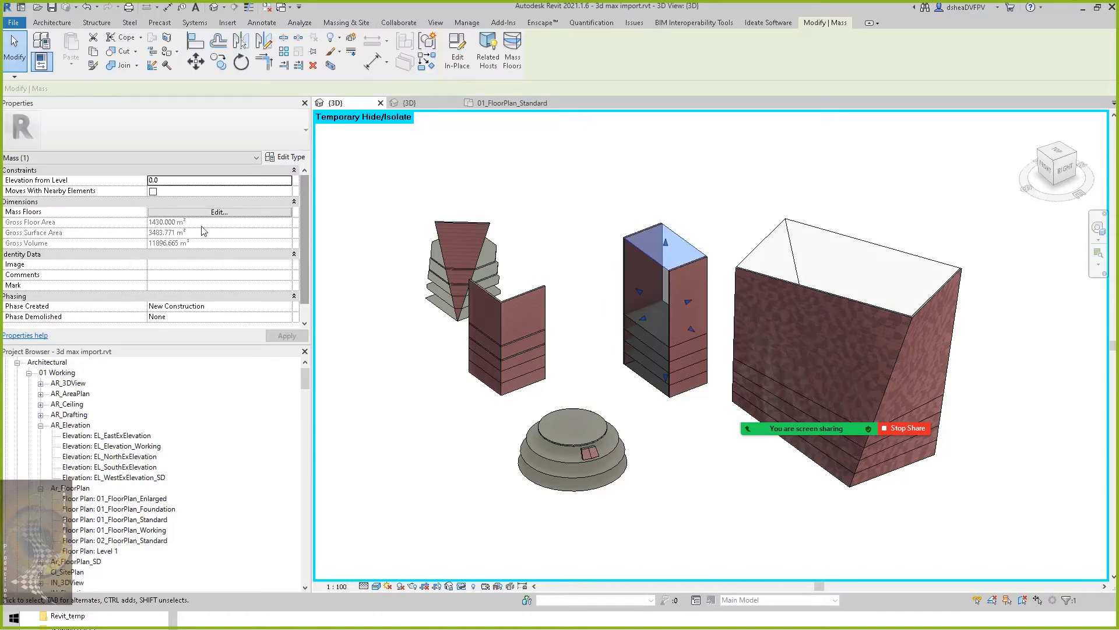
# Select the large mass to check its areas and volume, then deselect it.
pyautogui.click(908, 212)
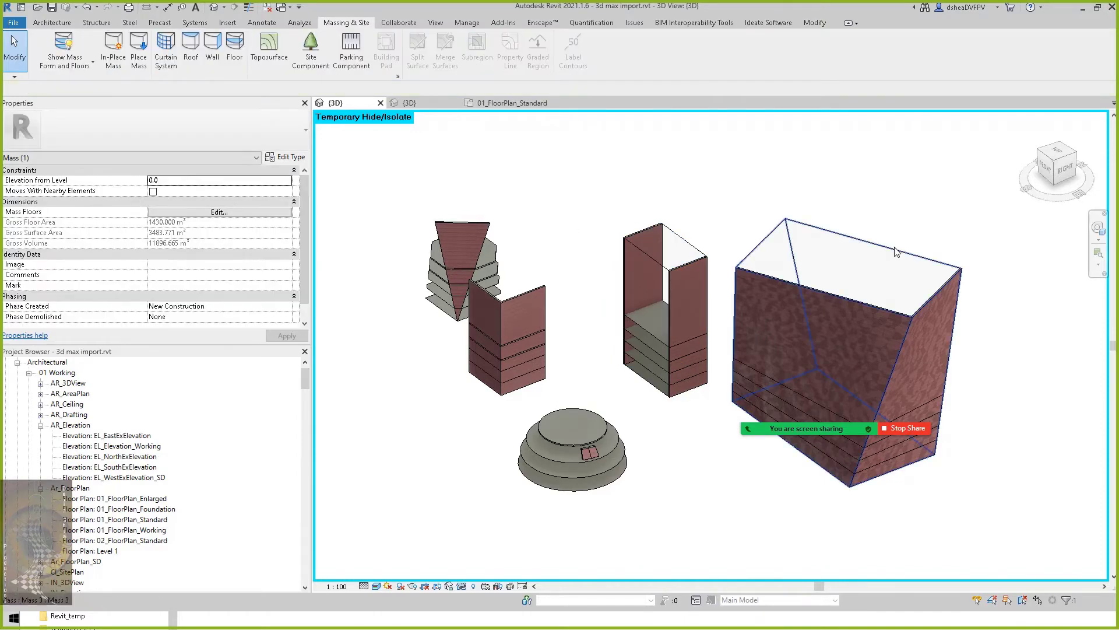
pyautogui.click(864, 243)
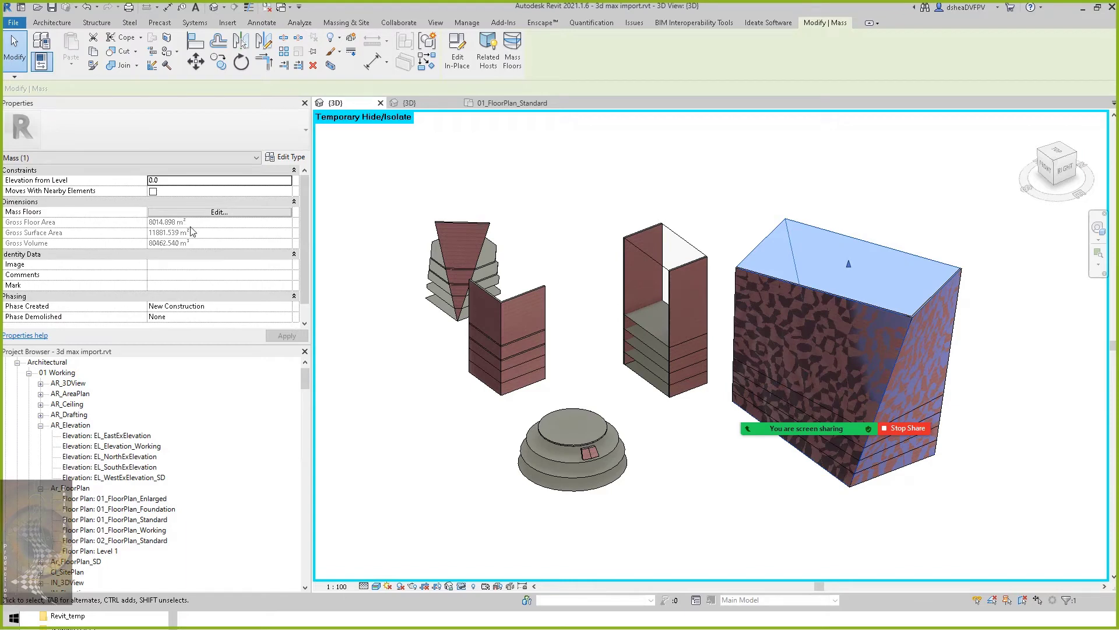
pyautogui.click(603, 212)
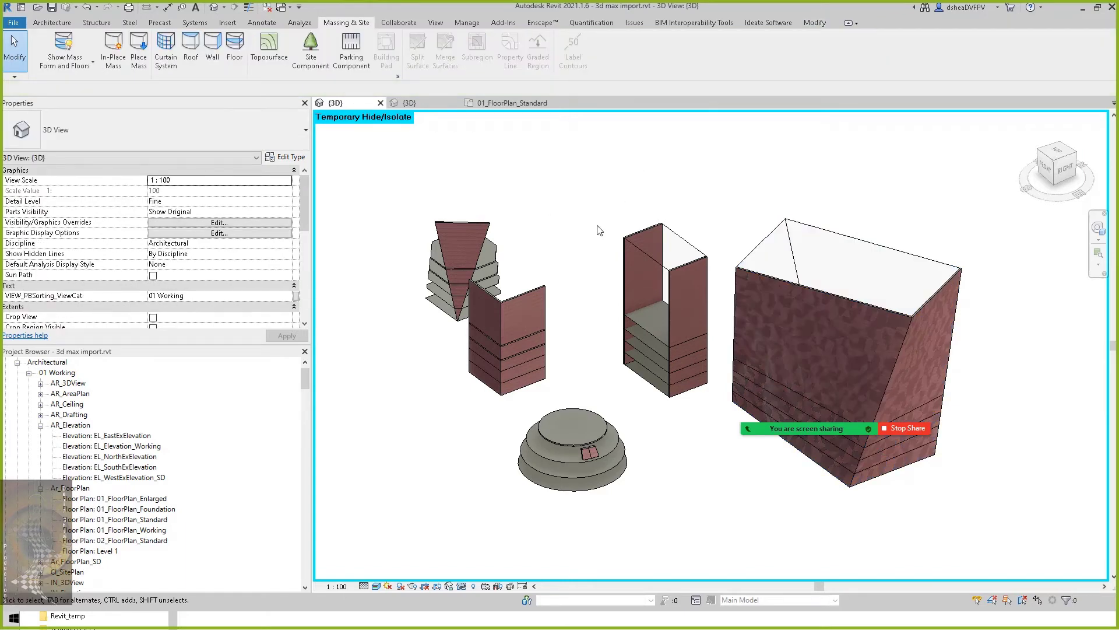
# Pan, orbit and zoom around the masses to inspect them.
pyautogui.moveTo(600, 230); pyautogui.dragTo(586, 256, button='middle')
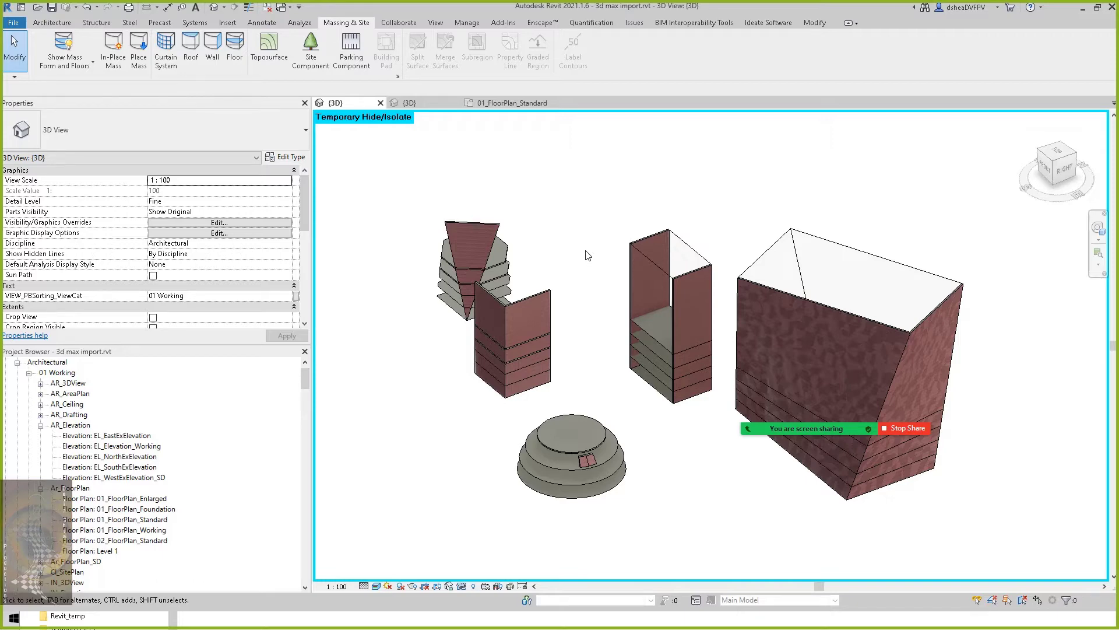
pyautogui.keyDown('shift'); pyautogui.moveTo(590, 252); pyautogui.dragTo(585, 272, button='middle'); pyautogui.keyUp('shift')
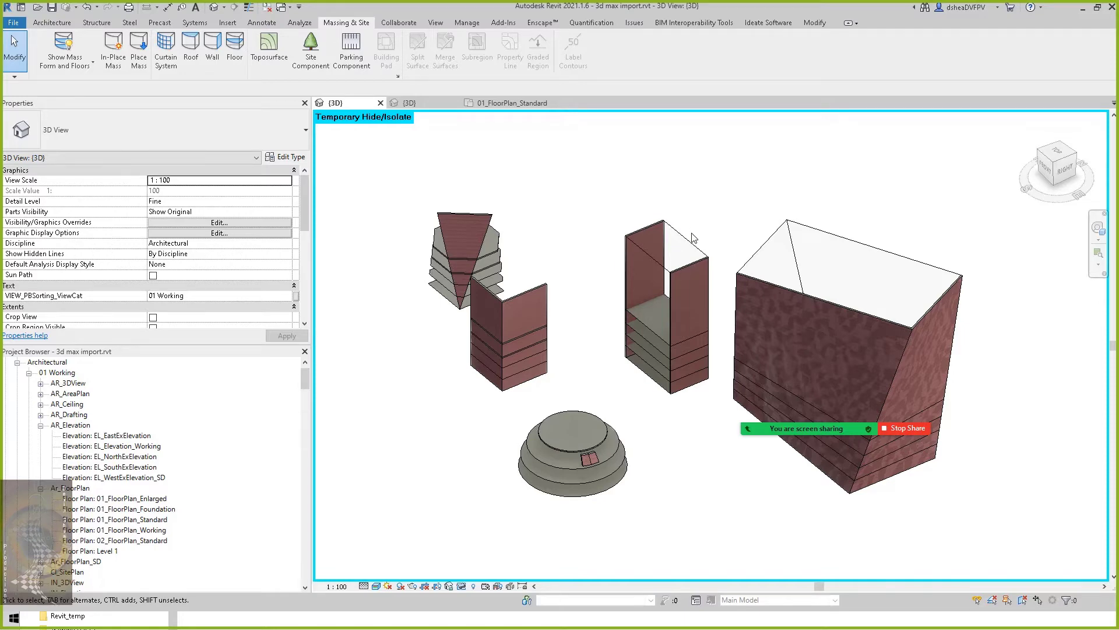
pyautogui.moveTo(698, 175); pyautogui.dragTo(705, 191, button='middle')
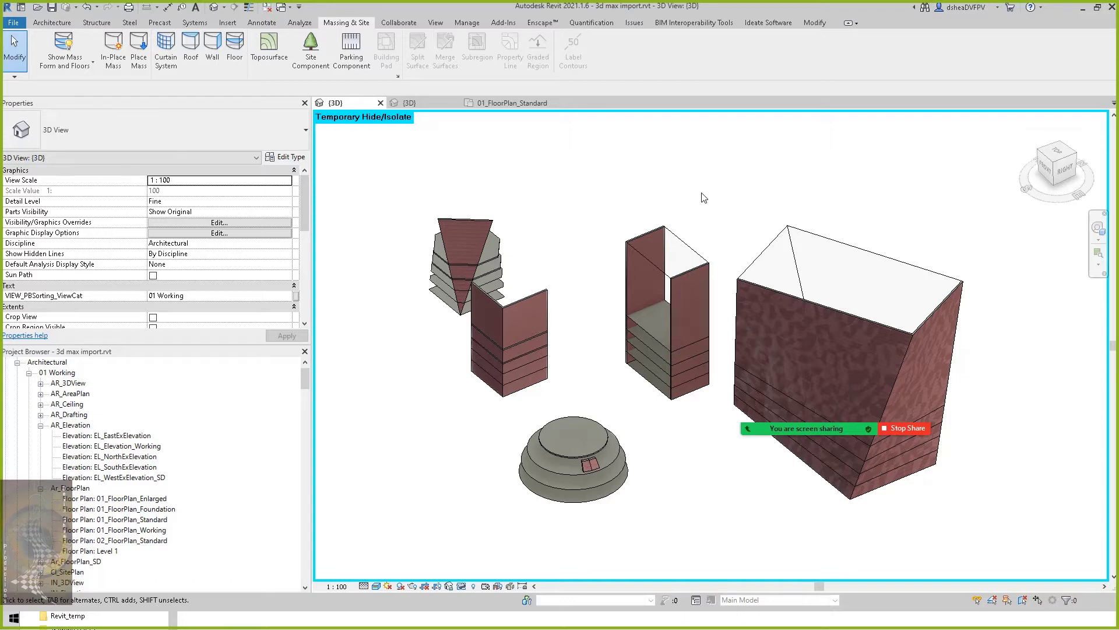
pyautogui.scroll(-3, 704, 198)
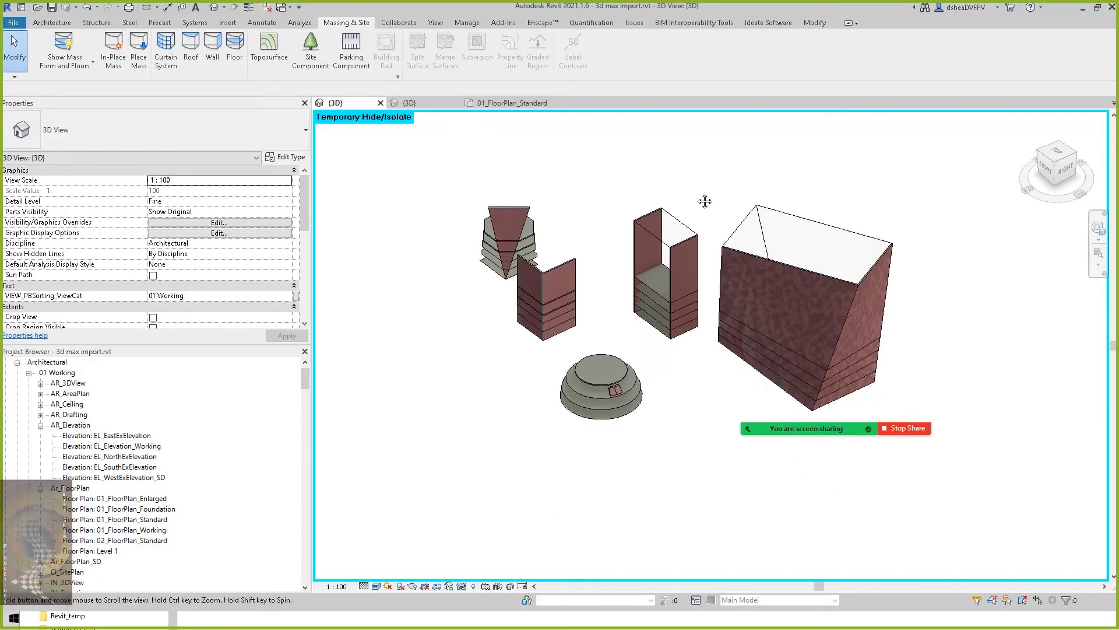
pyautogui.scroll(3, 688, 245)
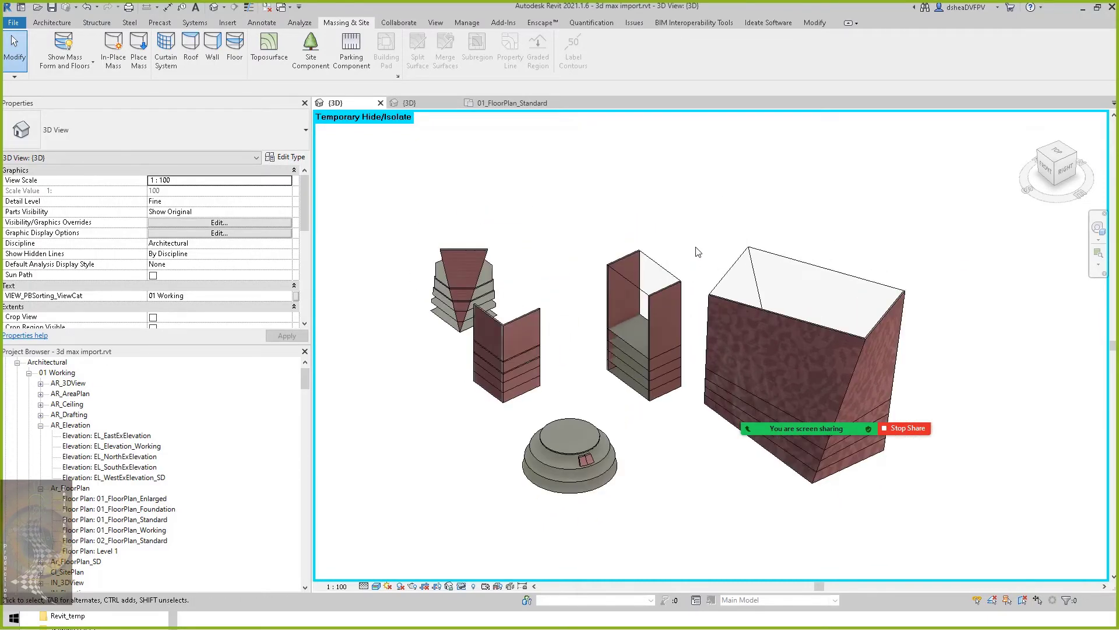
pyautogui.moveTo(698, 249); pyautogui.dragTo(678, 205, button='middle')
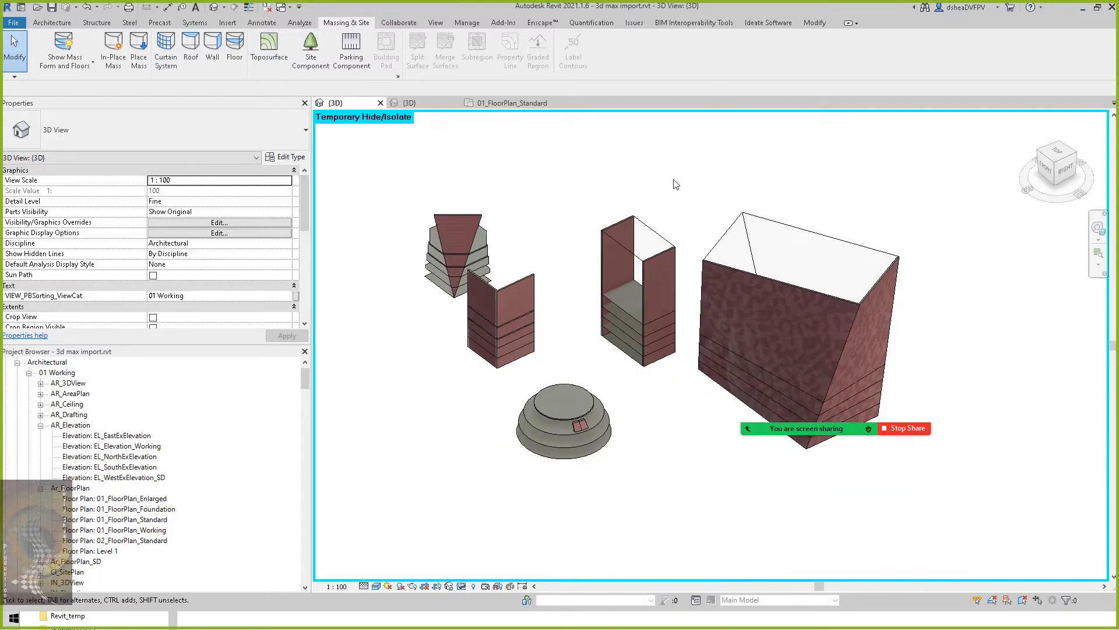
pyautogui.moveTo(676, 184); pyautogui.dragTo(682, 177, button='middle')
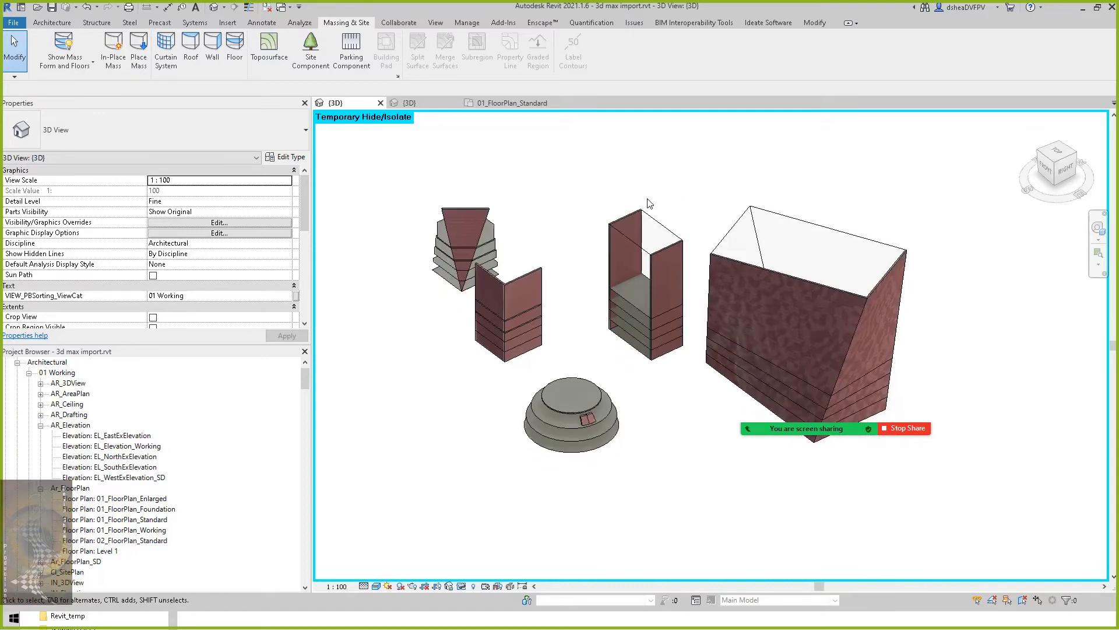
pyautogui.moveTo(543, 215); pyautogui.dragTo(549, 228, button='middle')
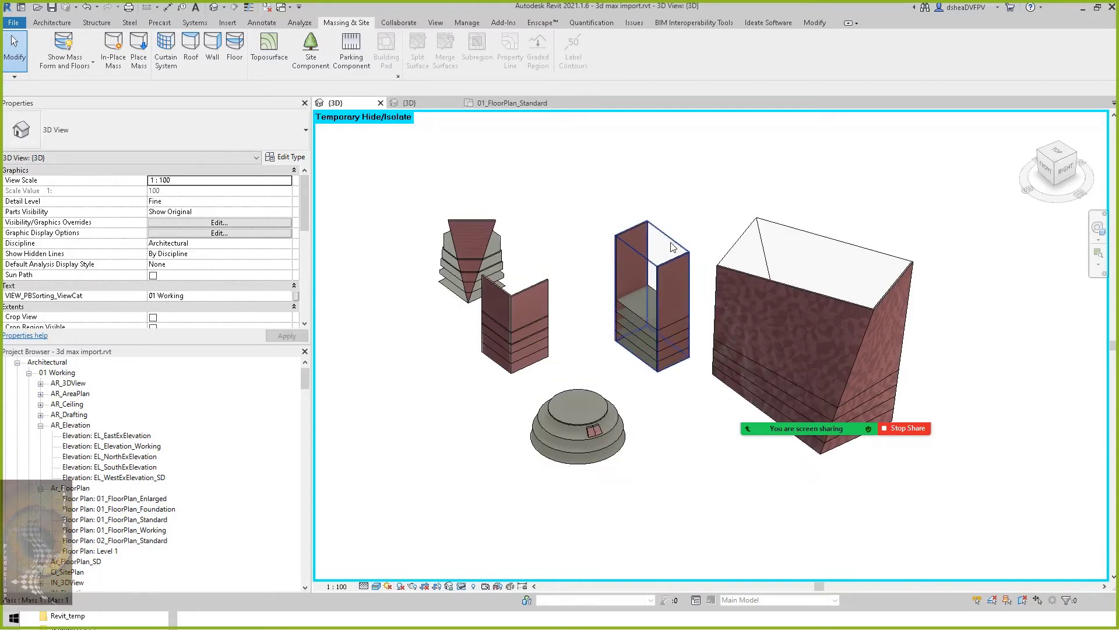
pyautogui.moveTo(571, 225); pyautogui.dragTo(594, 320, button='middle')
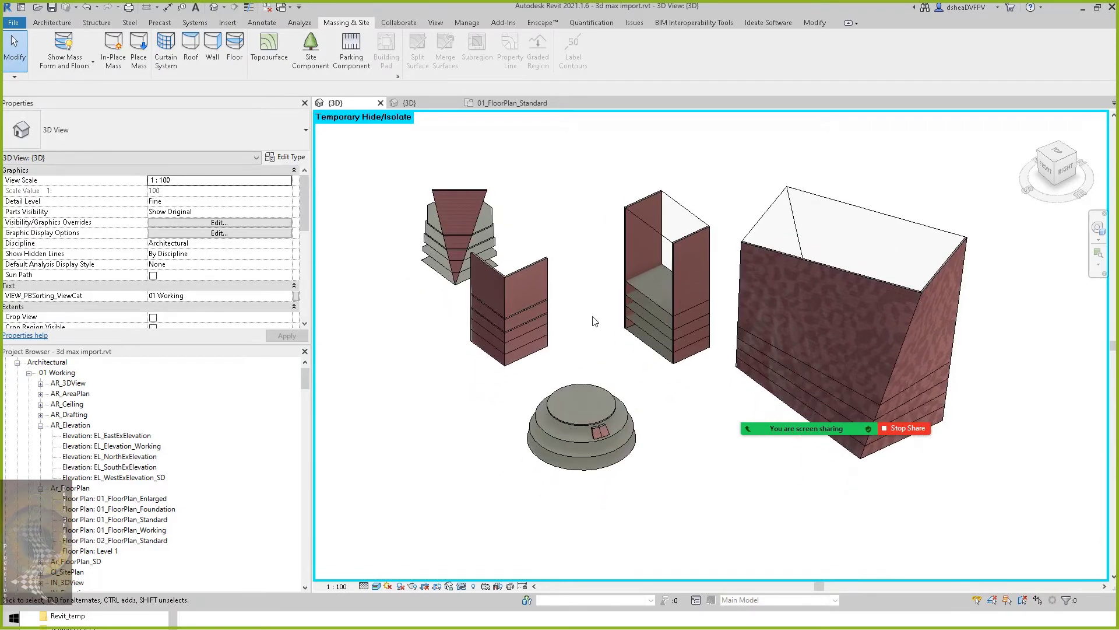
pyautogui.scroll(1, 677, 419)
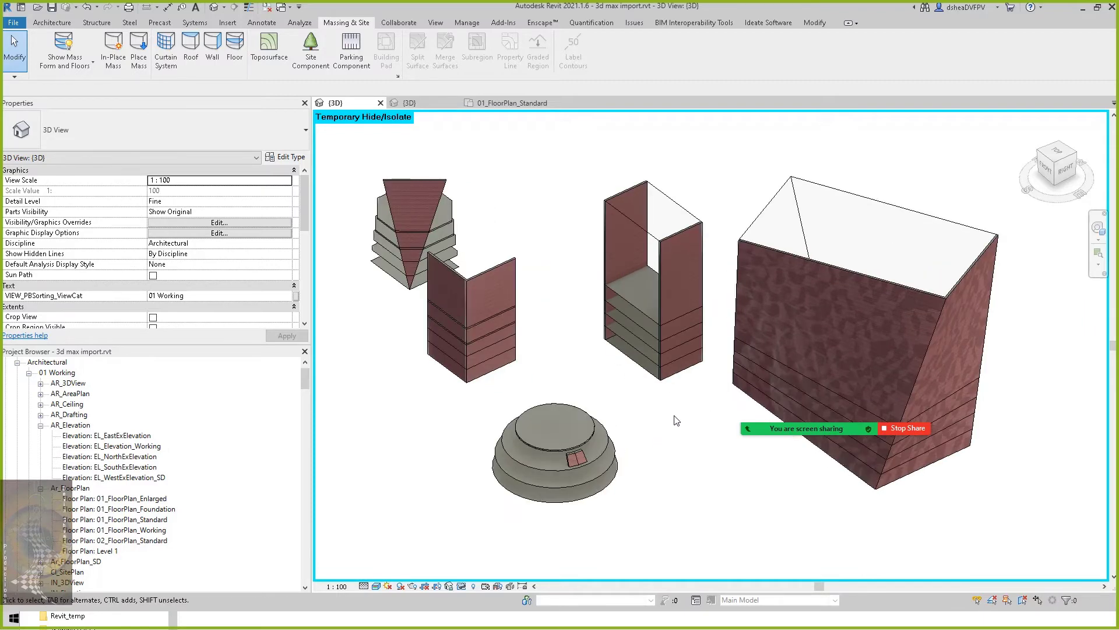
pyautogui.moveTo(677, 420); pyautogui.dragTo(685, 426, button='middle')
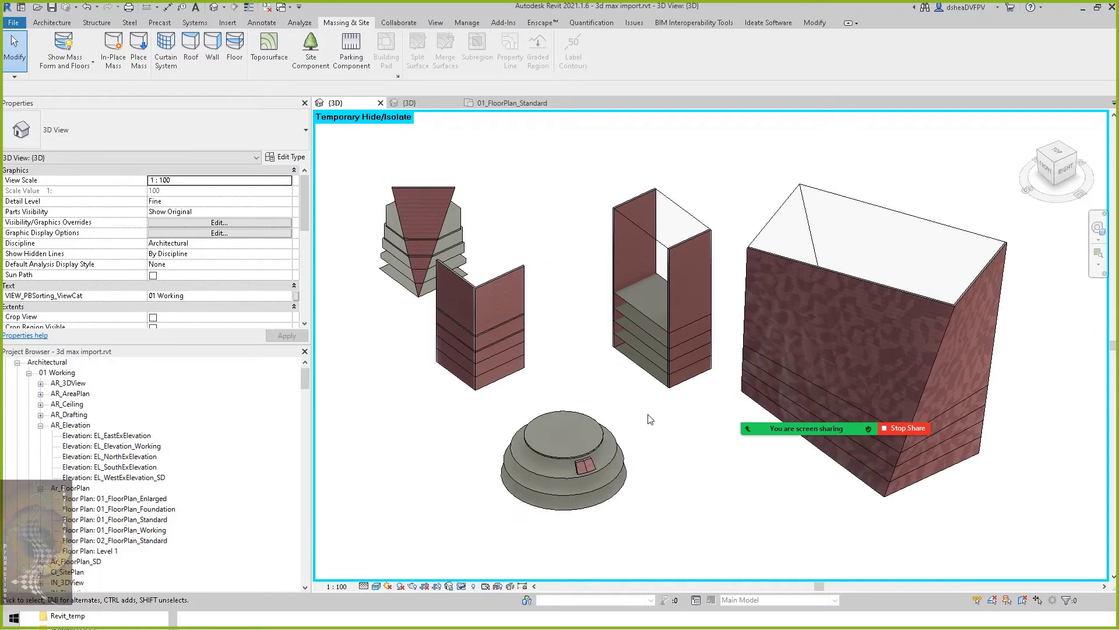
# Keep panning and zooming the masses, then switch to the roof family's {3D} view.
pyautogui.moveTo(645, 430); pyautogui.dragTo(635, 439, button='middle')
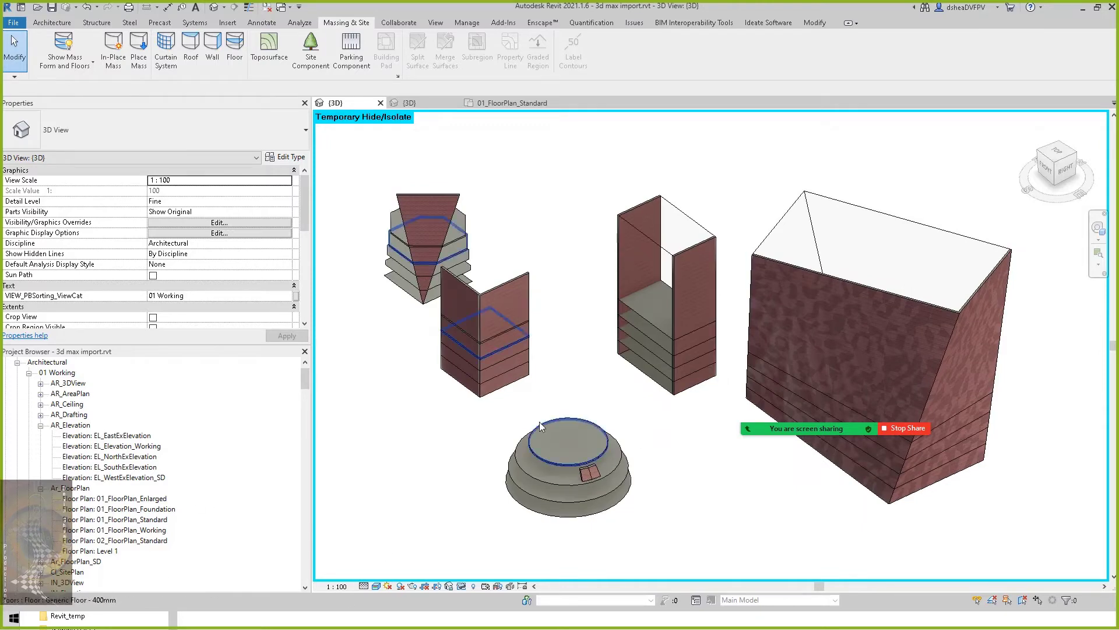
pyautogui.scroll(-2, 670, 472)
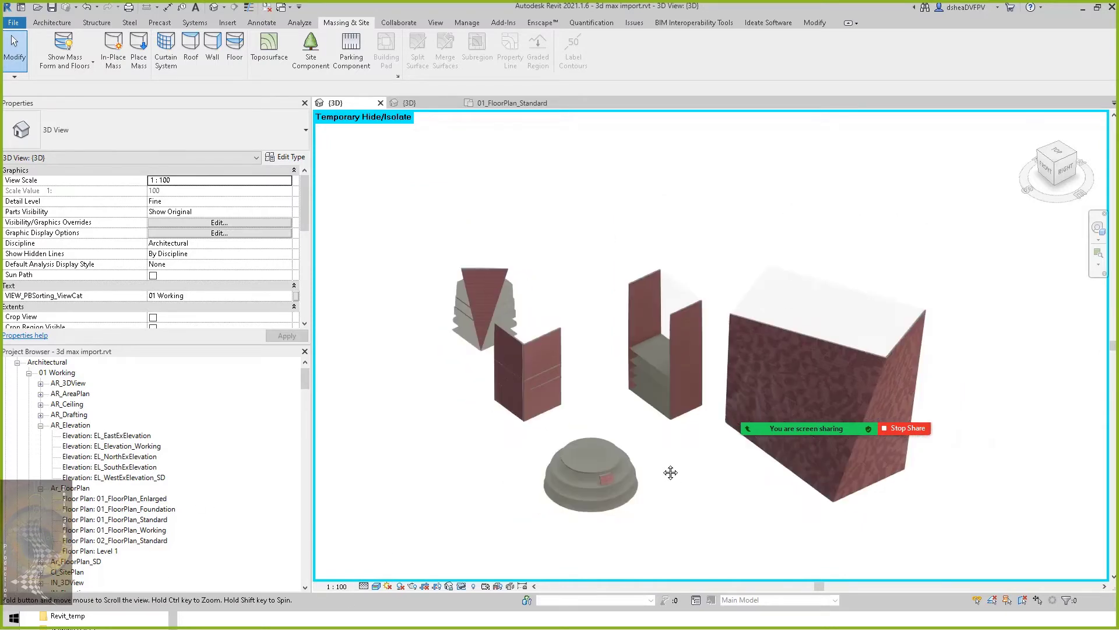
pyautogui.moveTo(670, 472); pyautogui.dragTo(687, 452, button='middle')
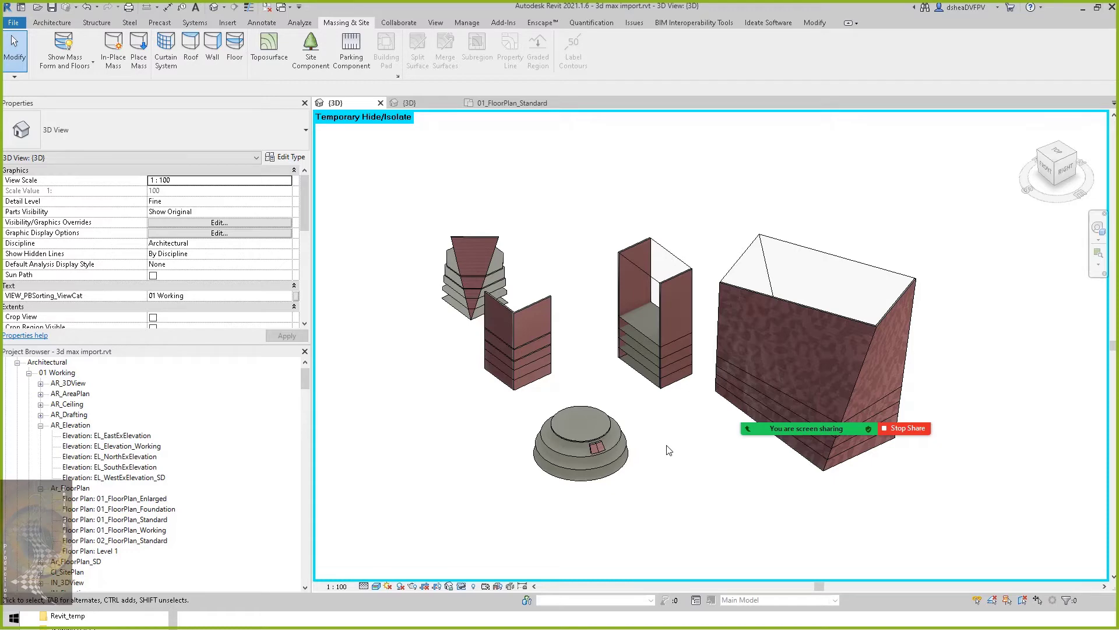
pyautogui.scroll(3, 669, 450)
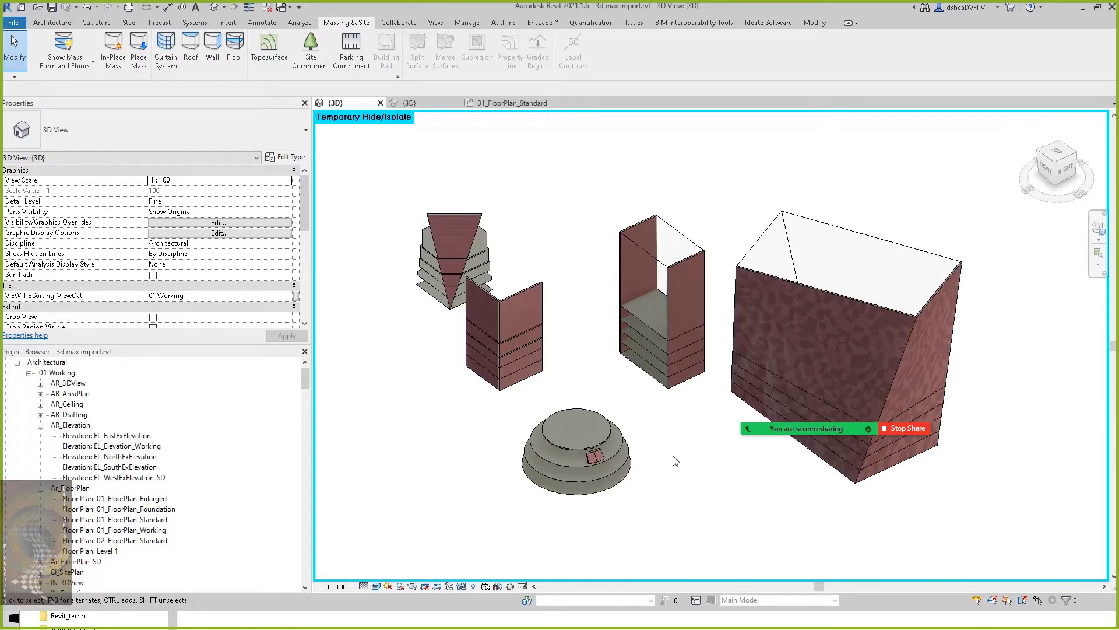
pyautogui.moveTo(664, 464)
pyautogui.mouseDown(button='middle')
pyautogui.moveTo(668, 477)
pyautogui.moveTo(666, 465)
pyautogui.mouseUp(button='middle')
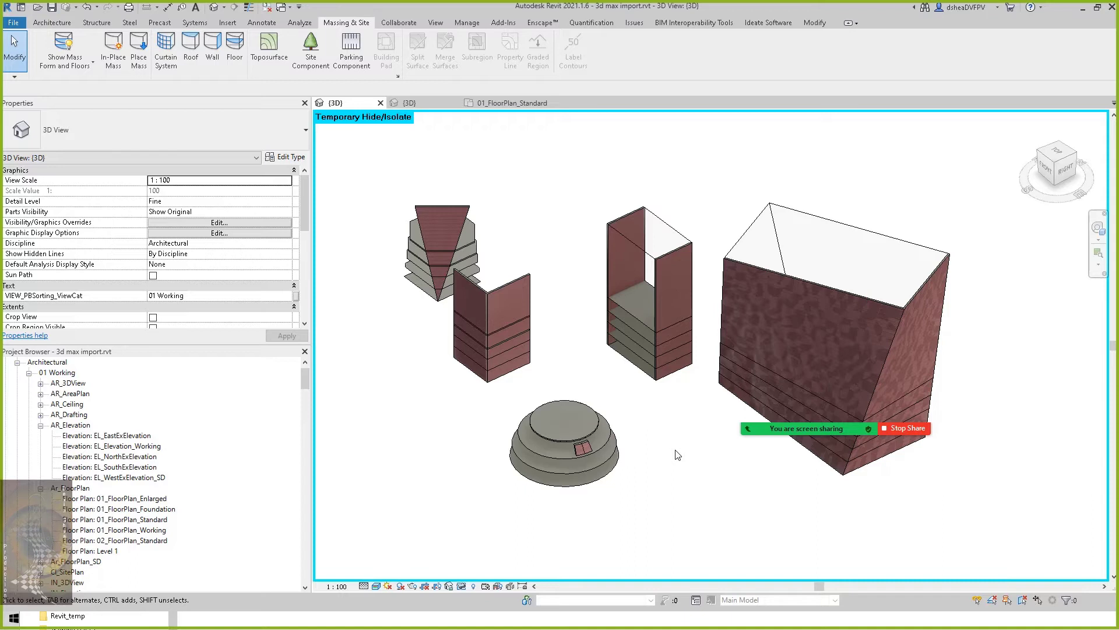
pyautogui.moveTo(689, 448); pyautogui.dragTo(692, 457, button='middle')
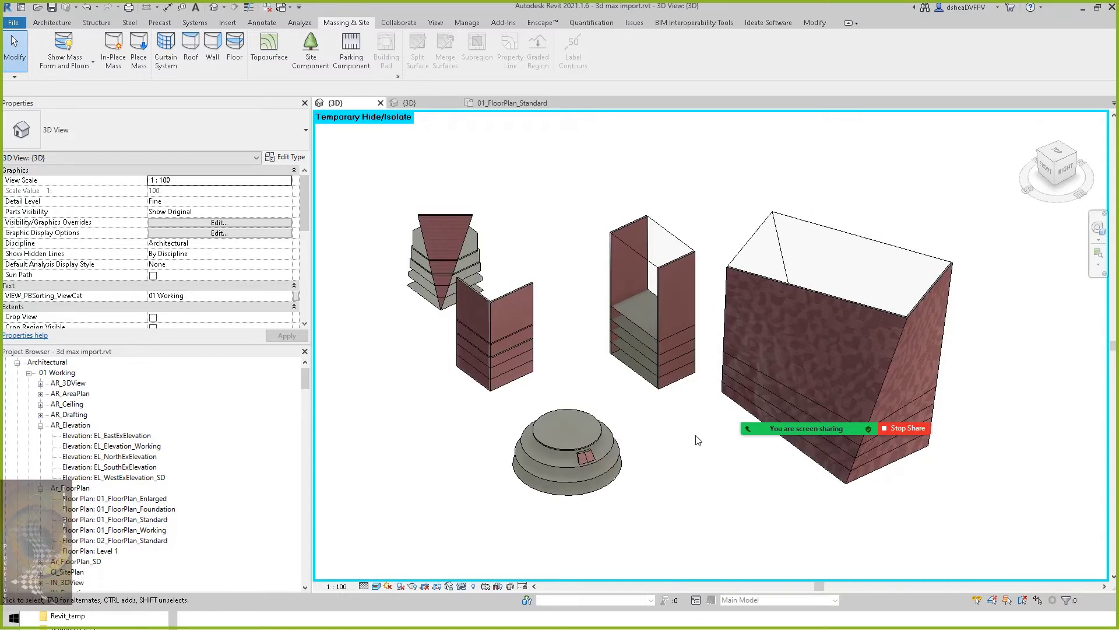
pyautogui.scroll(2, 682, 437)
pyautogui.moveTo(667, 437); pyautogui.dragTo(706, 451, button='middle')
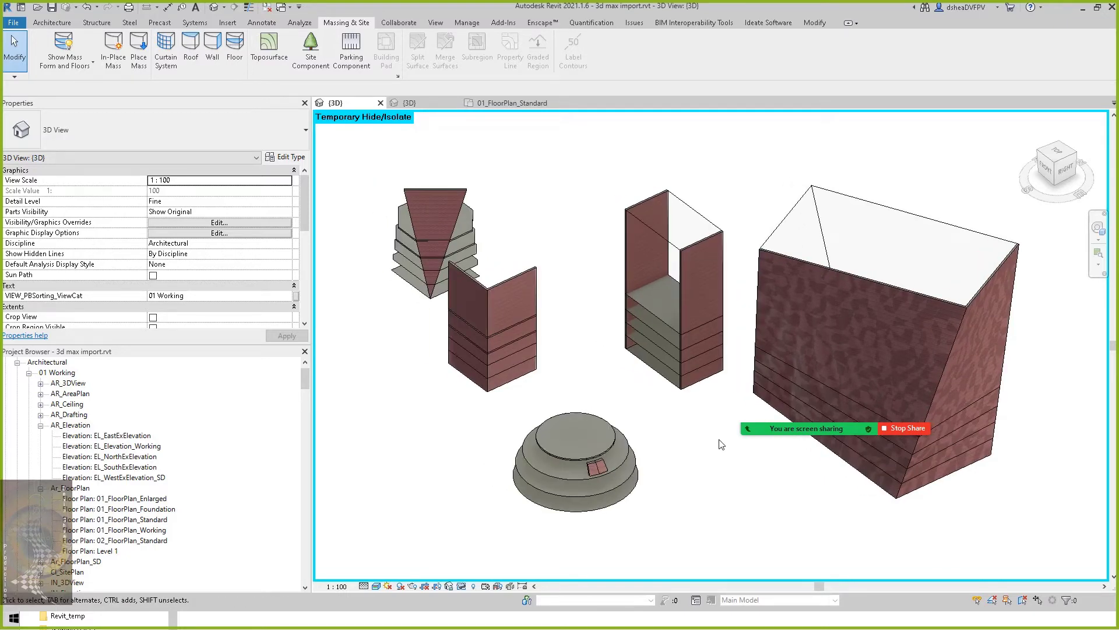
pyautogui.moveTo(678, 435)
pyautogui.mouseDown(button='middle')
pyautogui.moveTo(680, 448)
pyautogui.moveTo(670, 427)
pyautogui.moveTo(674, 451)
pyautogui.moveTo(682, 445)
pyautogui.mouseUp(button='middle')
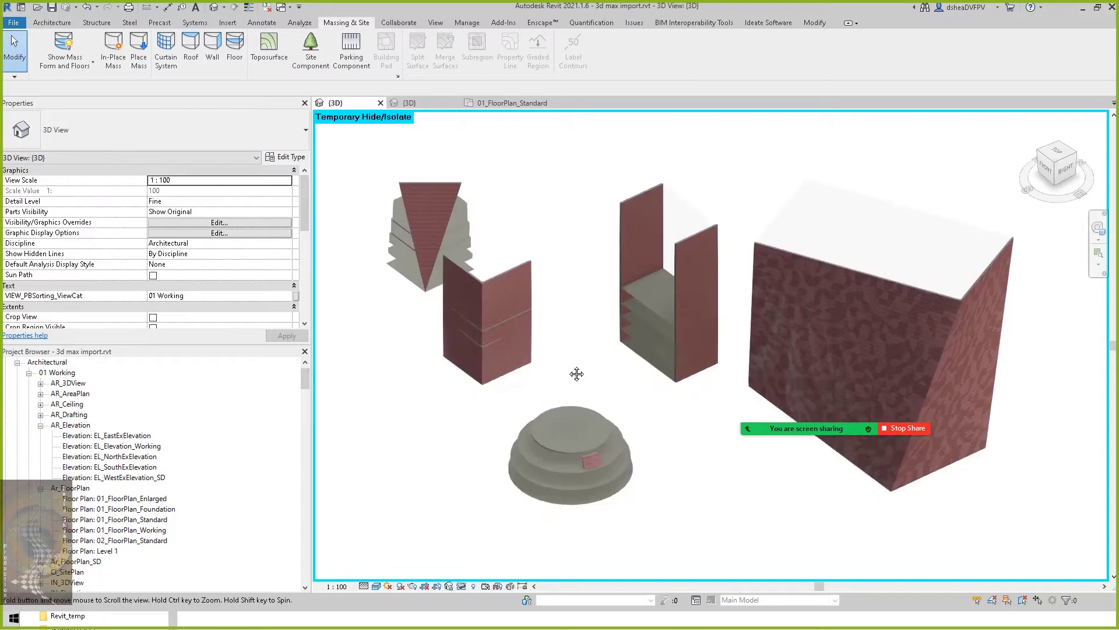
pyautogui.moveTo(576, 373); pyautogui.dragTo(568, 371, button='middle')
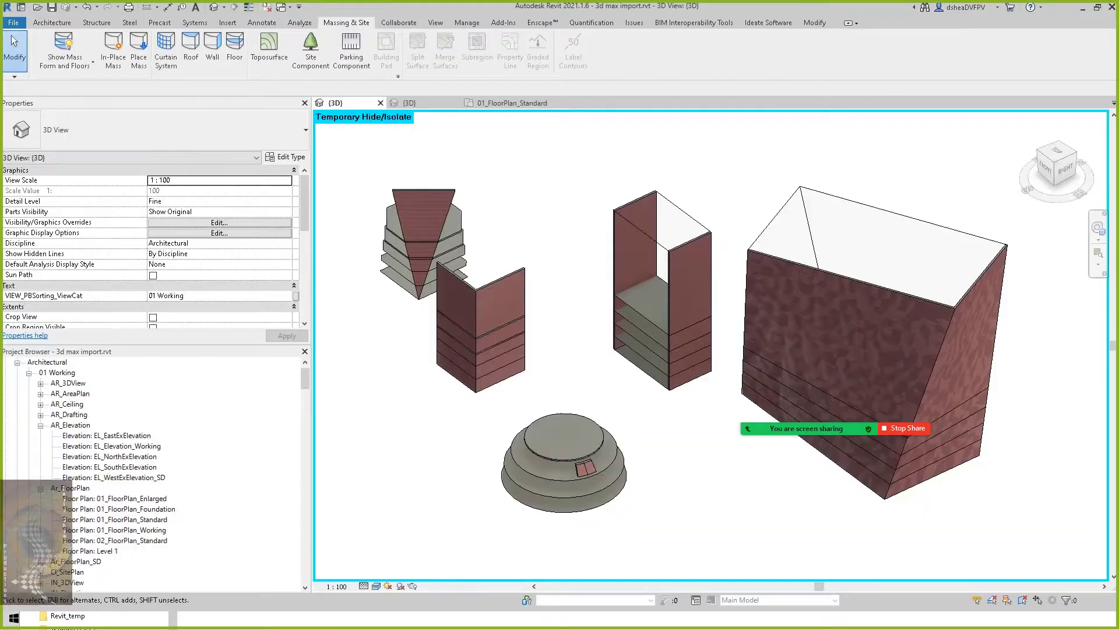
pyautogui.moveTo(533, 154); pyautogui.dragTo(544, 170, button='middle')
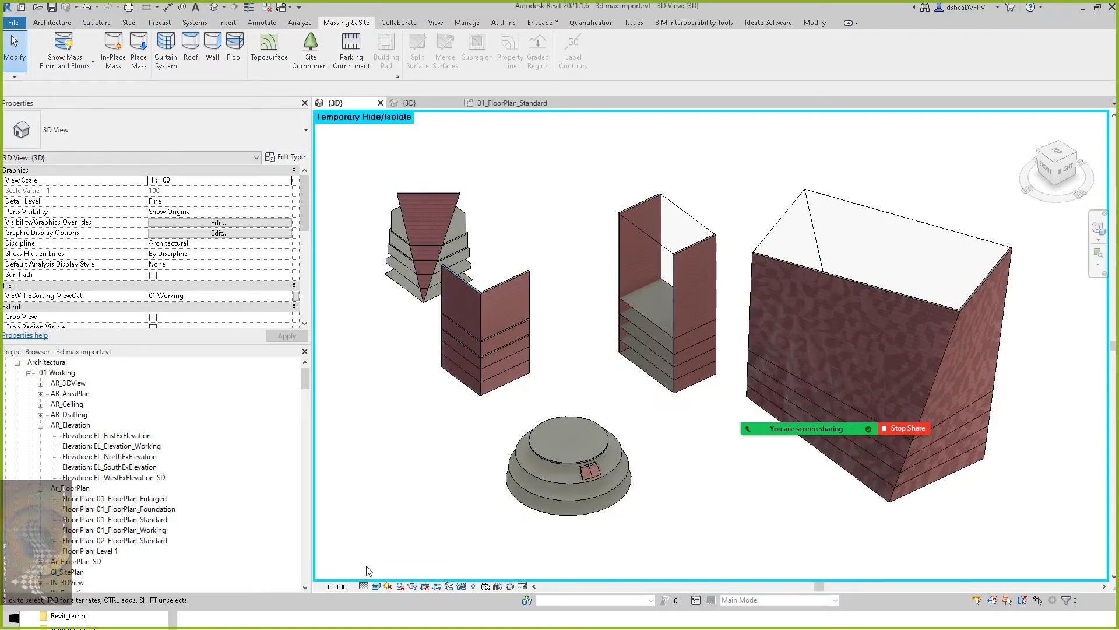
pyautogui.click(424, 99)
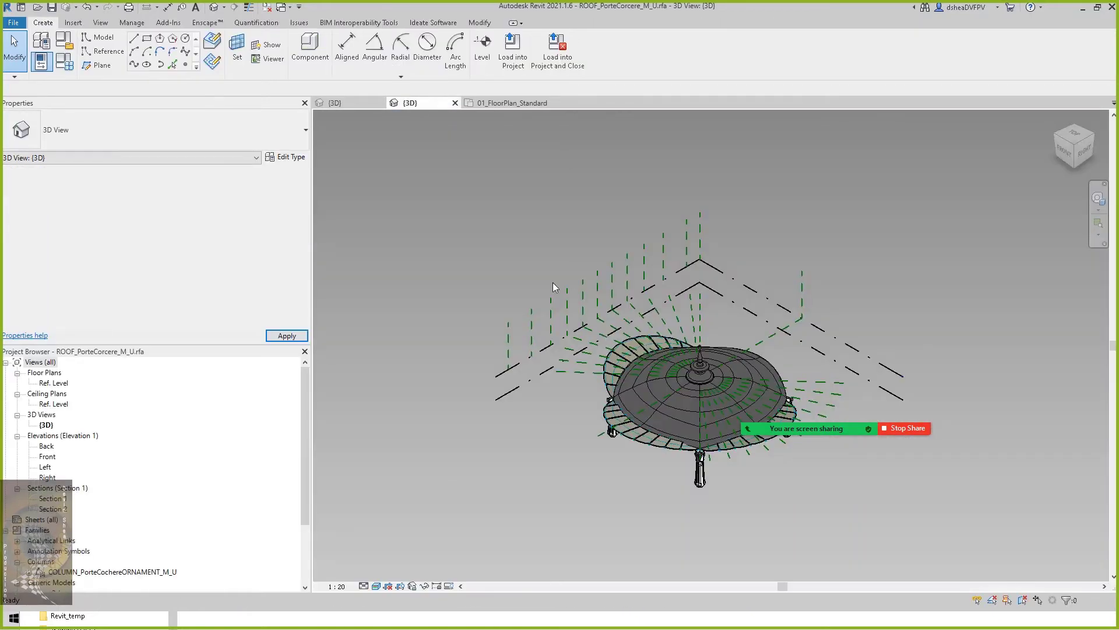
pyautogui.moveTo(463, 279)
pyautogui.mouseDown(button='middle')
pyautogui.moveTo(412, 241)
pyautogui.moveTo(449, 278)
pyautogui.moveTo(443, 268)
pyautogui.moveTo(791, 322)
pyautogui.moveTo(781, 320)
pyautogui.mouseUp(button='middle')
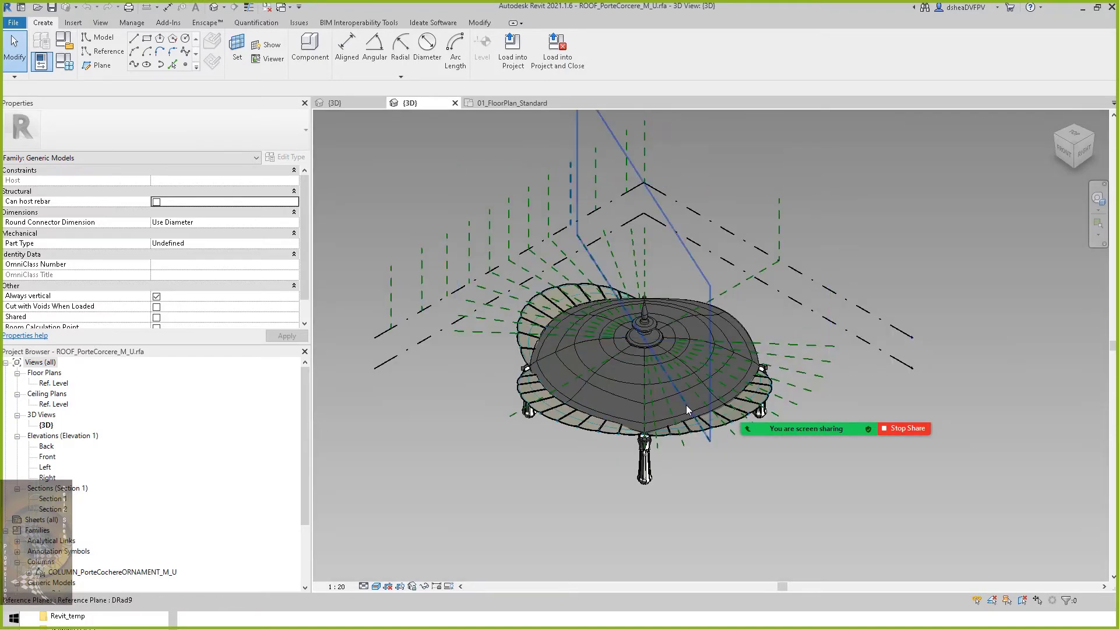
pyautogui.keyDown('shift'); pyautogui.moveTo(684, 398); pyautogui.dragTo(705, 233, button='middle'); pyautogui.keyUp('shift')
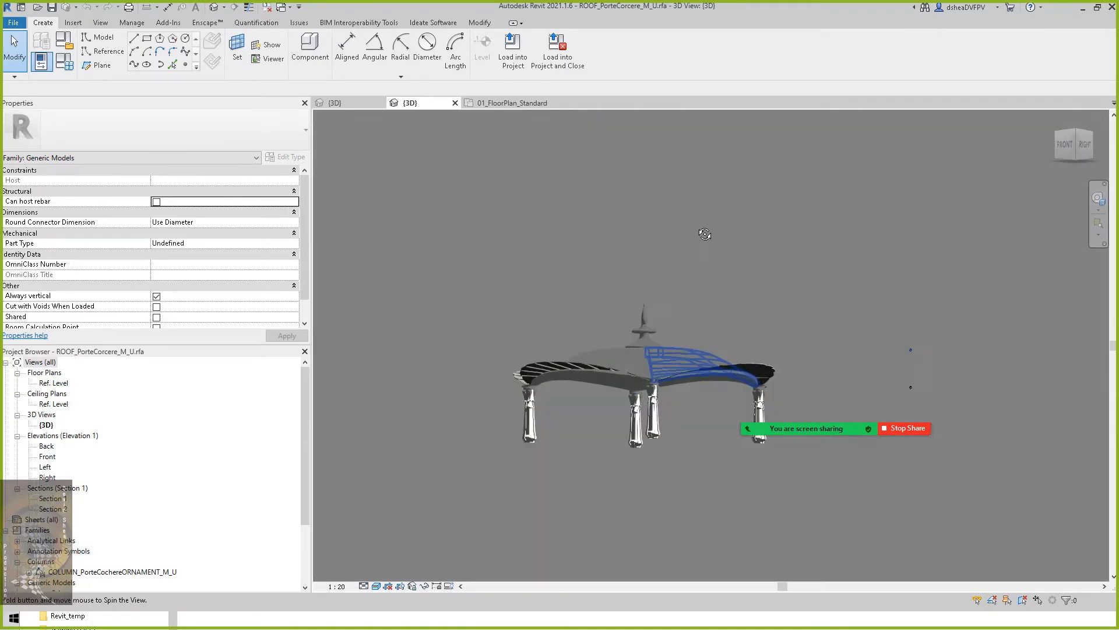
pyautogui.moveTo(699, 277)
pyautogui.keyDown('shift'); pyautogui.mouseDown(button='middle')
pyautogui.moveTo(802, 373)
pyautogui.moveTo(859, 320)
pyautogui.moveTo(704, 430)
pyautogui.moveTo(325, 610)
pyautogui.moveTo(376, 592)
pyautogui.mouseUp(button='middle'); pyautogui.keyUp('shift')
pyautogui.click(377, 589)
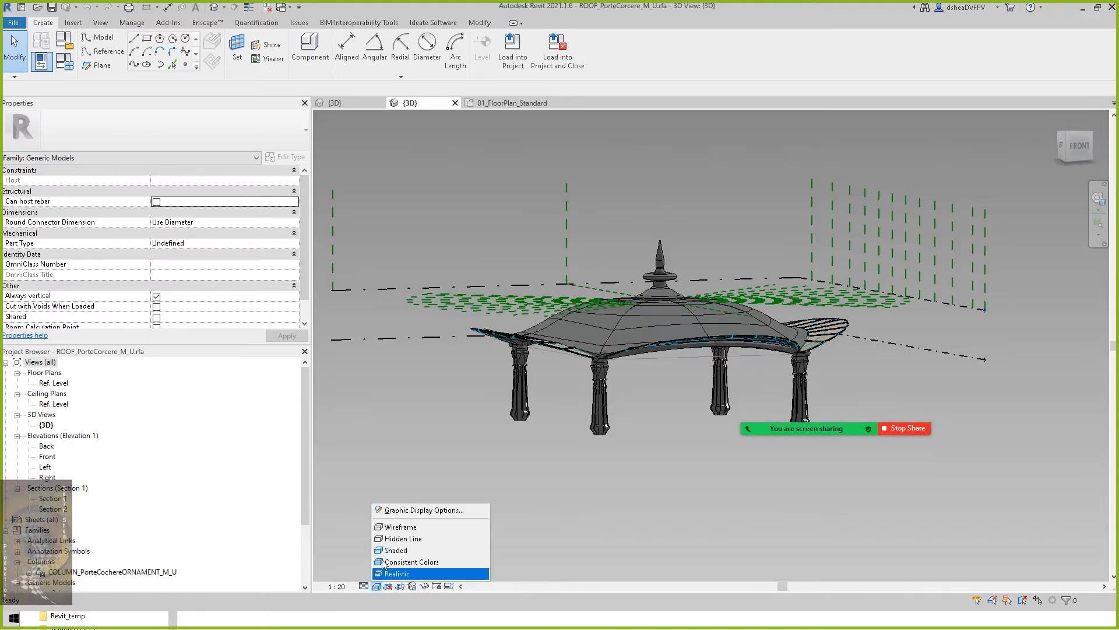
pyautogui.click(403, 547)
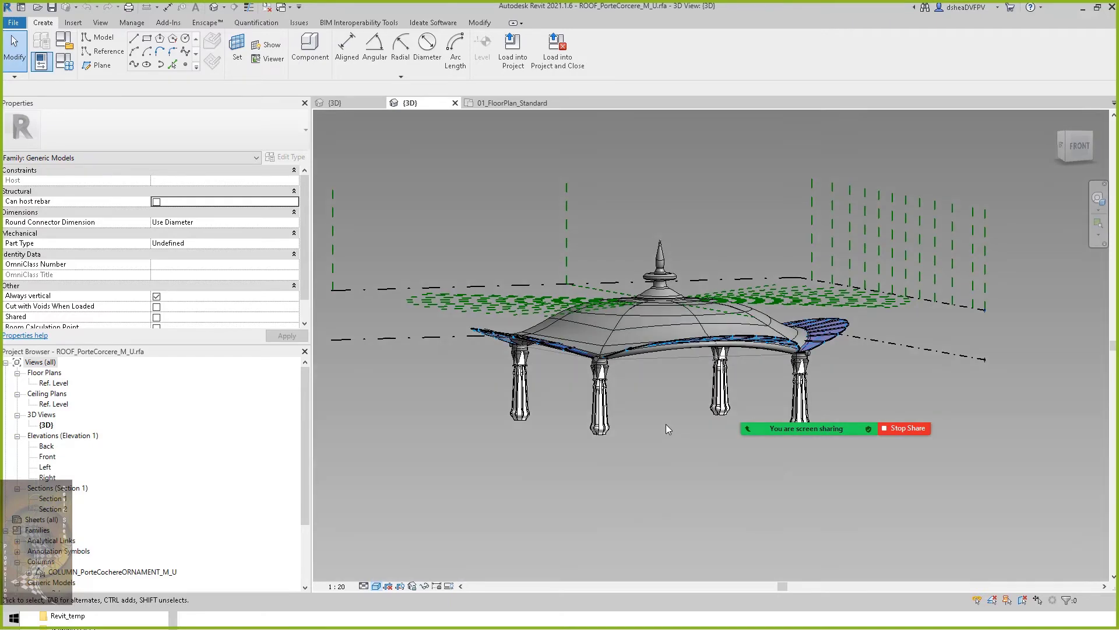
pyautogui.moveTo(666, 424)
pyautogui.keyDown('shift'); pyautogui.mouseDown(button='middle')
pyautogui.moveTo(613, 473)
pyautogui.moveTo(659, 379)
pyautogui.moveTo(745, 257)
pyautogui.moveTo(589, 393)
pyautogui.moveTo(587, 462)
pyautogui.moveTo(603, 458)
pyautogui.moveTo(518, 497)
pyautogui.moveTo(522, 483)
pyautogui.moveTo(521, 493)
pyautogui.moveTo(718, 456)
pyautogui.mouseUp(button='middle'); pyautogui.keyUp('shift')
# Orbit the roof to a high oblique, more top-down view, briefly selecting the roof form.
pyautogui.scroll(3, 718, 456)
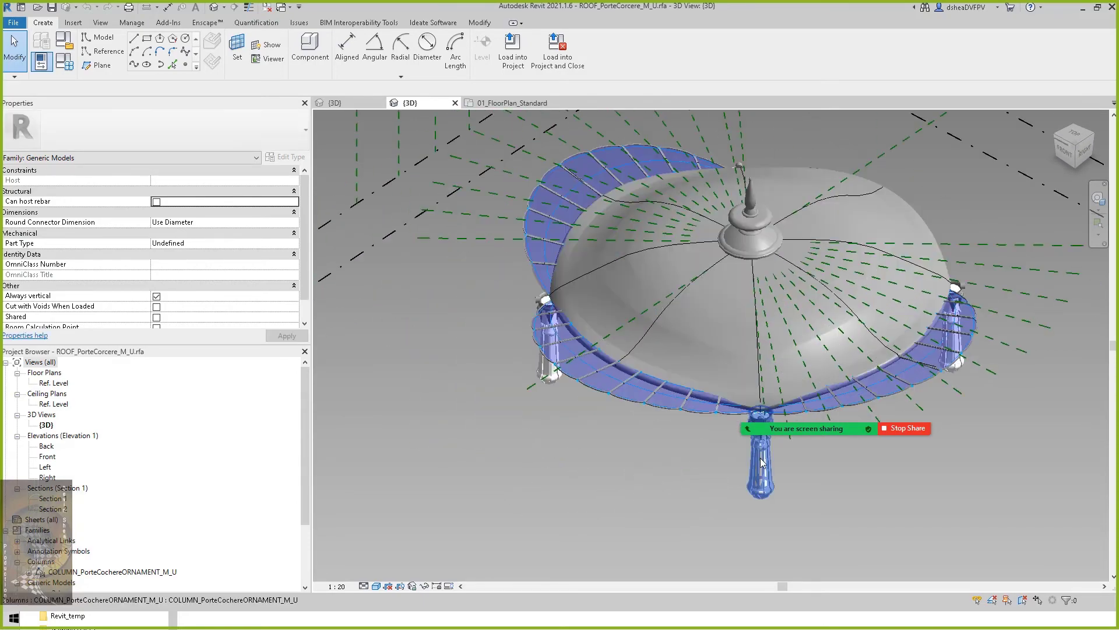
pyautogui.keyDown('shift'); pyautogui.moveTo(710, 460); pyautogui.dragTo(878, 244, button='middle'); pyautogui.keyUp('shift')
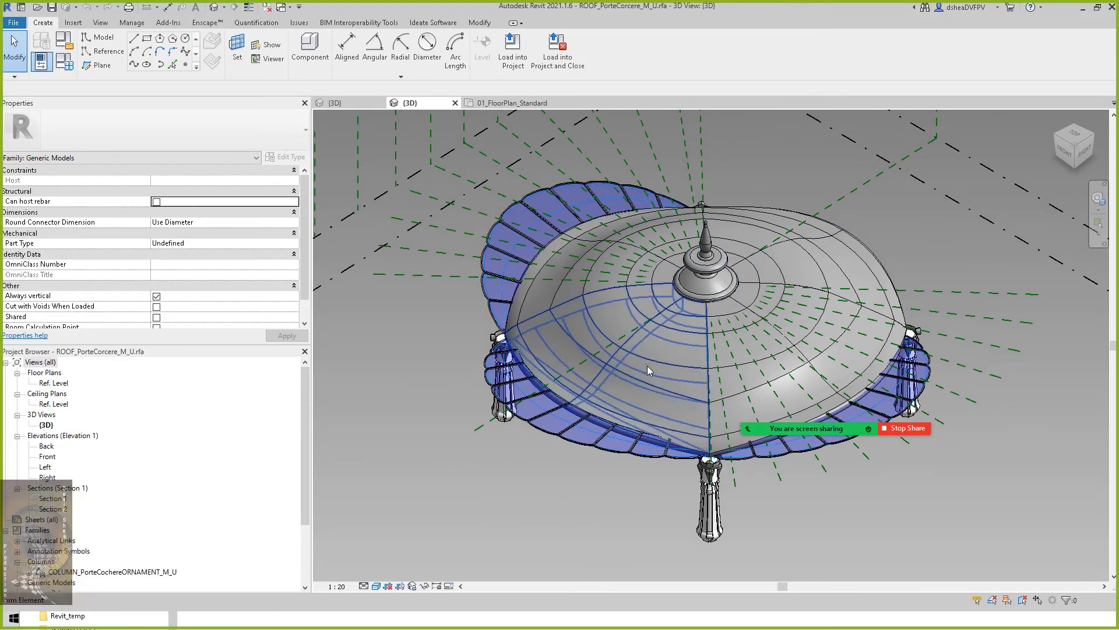
pyautogui.scroll(3, 651, 377)
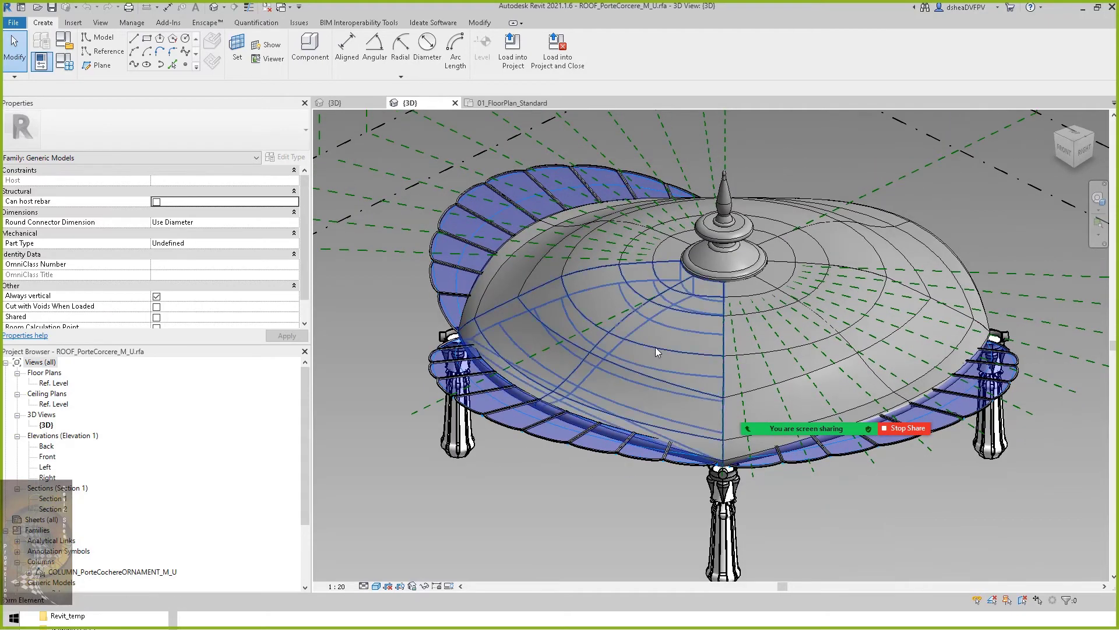
pyautogui.click(655, 349)
pyautogui.scroll(-3, 655, 348)
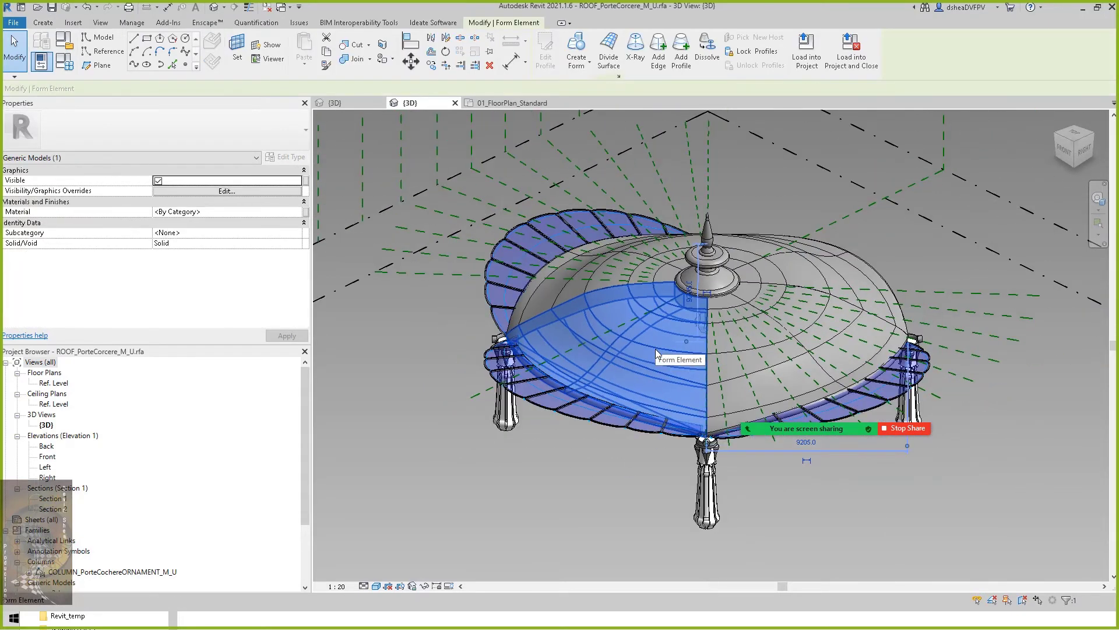
pyautogui.scroll(2, 656, 355)
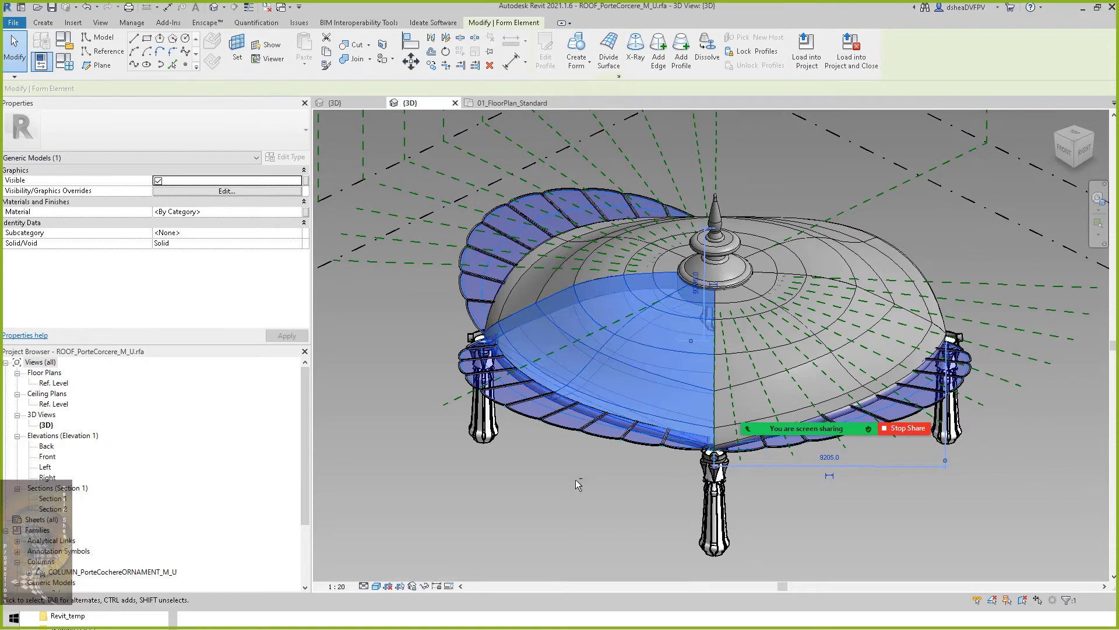
pyautogui.keyDown('shift'); pyautogui.moveTo(577, 484); pyautogui.dragTo(586, 473, button='middle'); pyautogui.keyUp('shift')
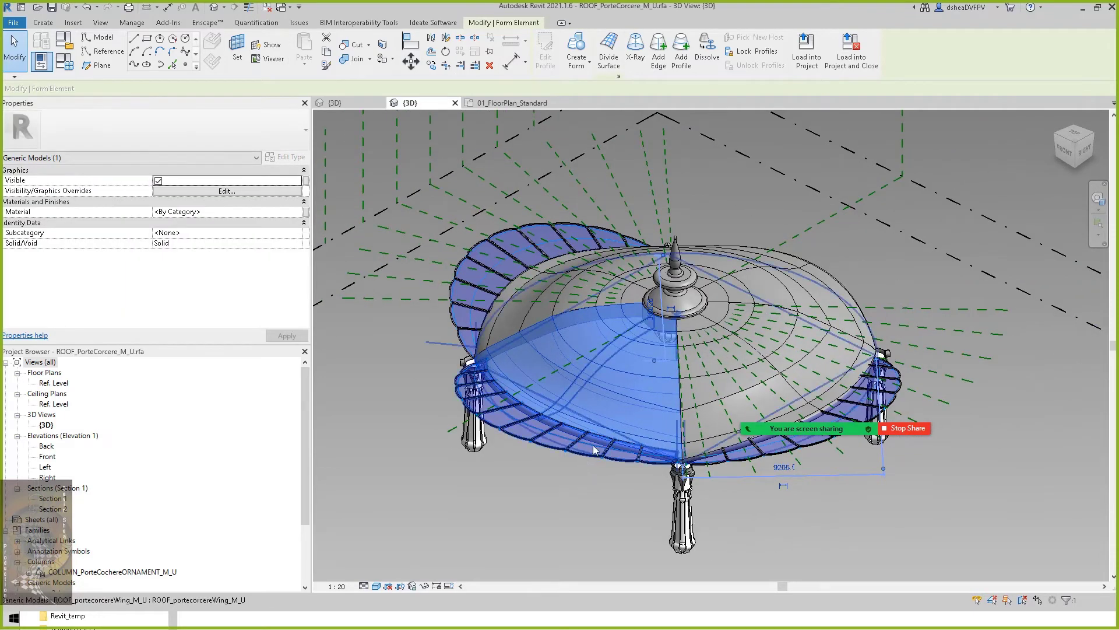
pyautogui.click(583, 516)
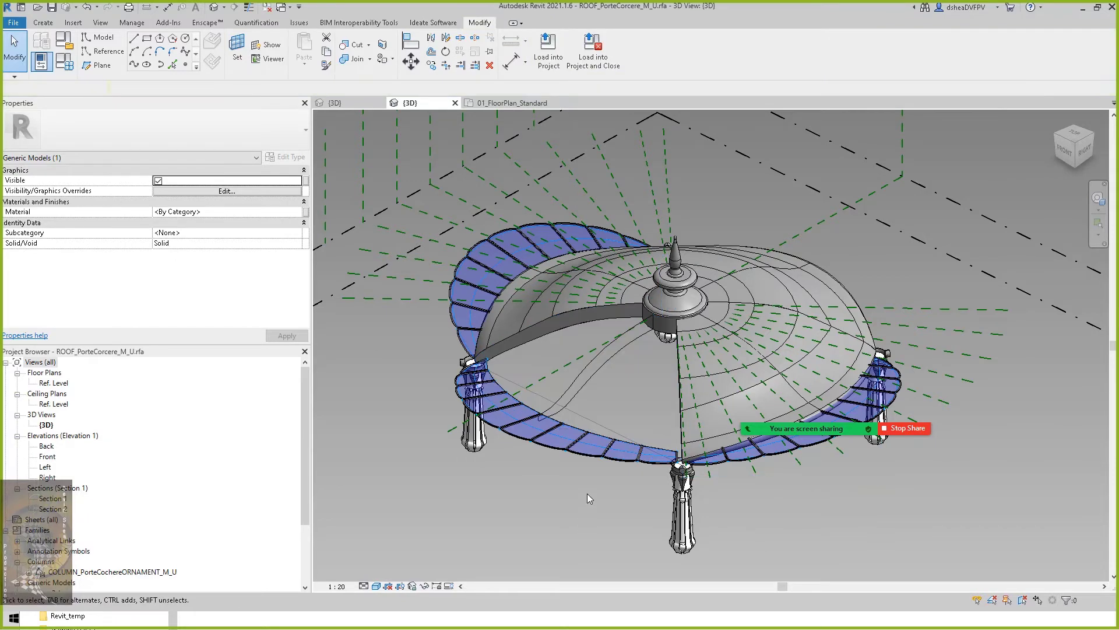
pyautogui.keyDown('shift'); pyautogui.moveTo(587, 493); pyautogui.dragTo(585, 443, button='middle'); pyautogui.keyUp('shift')
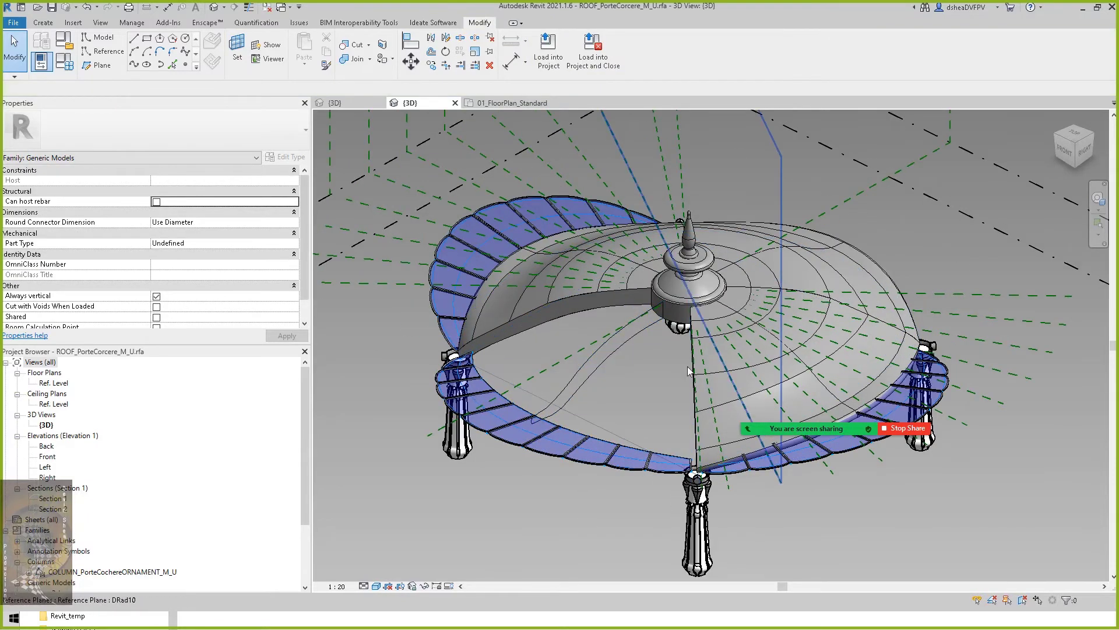
# Temporarily isolate the ROOF_portecorcereWing_M_U roof wing, then deselect it.
pyautogui.click(609, 359)
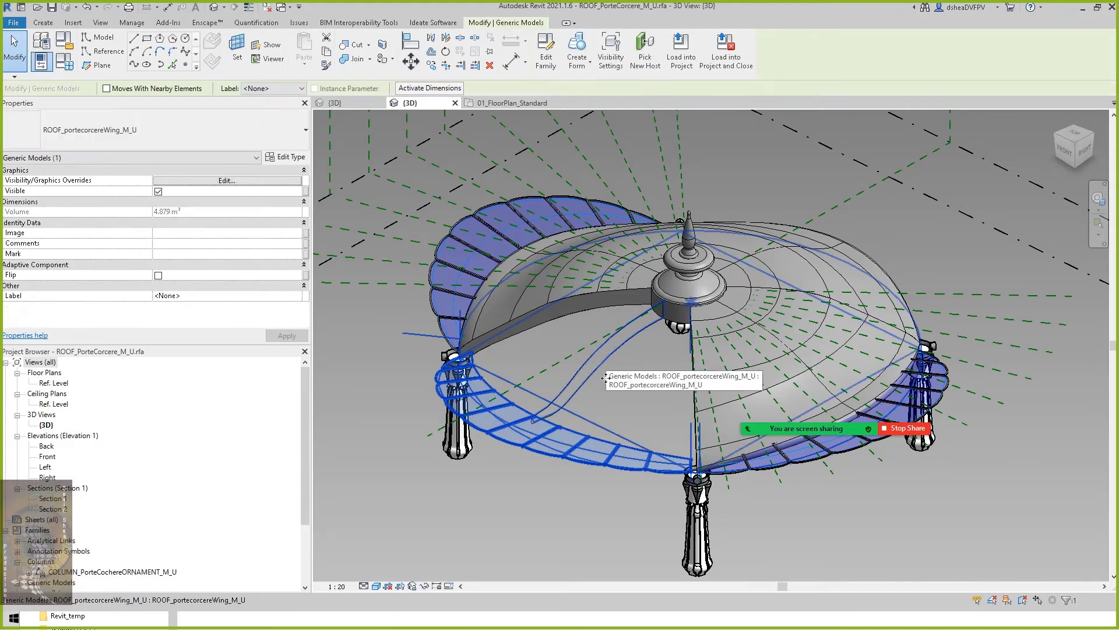
pyautogui.click(424, 587)
pyautogui.click(453, 546)
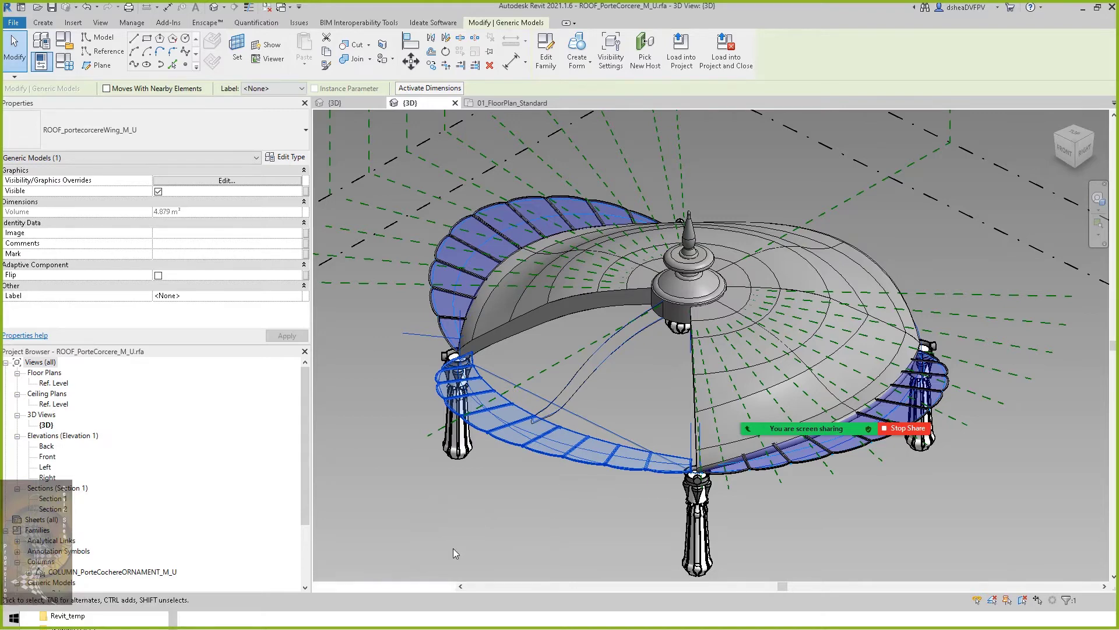
pyautogui.click(634, 400)
# Select the roof wing, orbit toward the front, and reset the temporary isolation.
pyautogui.click(619, 348)
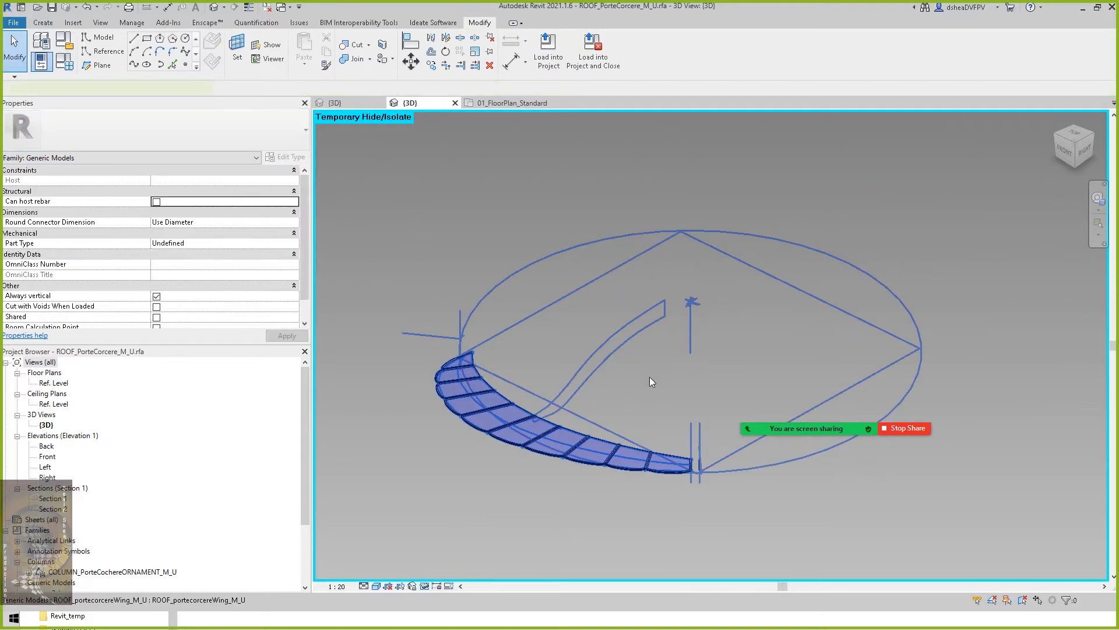
pyautogui.click(651, 393)
pyautogui.keyDown('shift'); pyautogui.moveTo(652, 393); pyautogui.dragTo(660, 354, button='middle'); pyautogui.keyUp('shift')
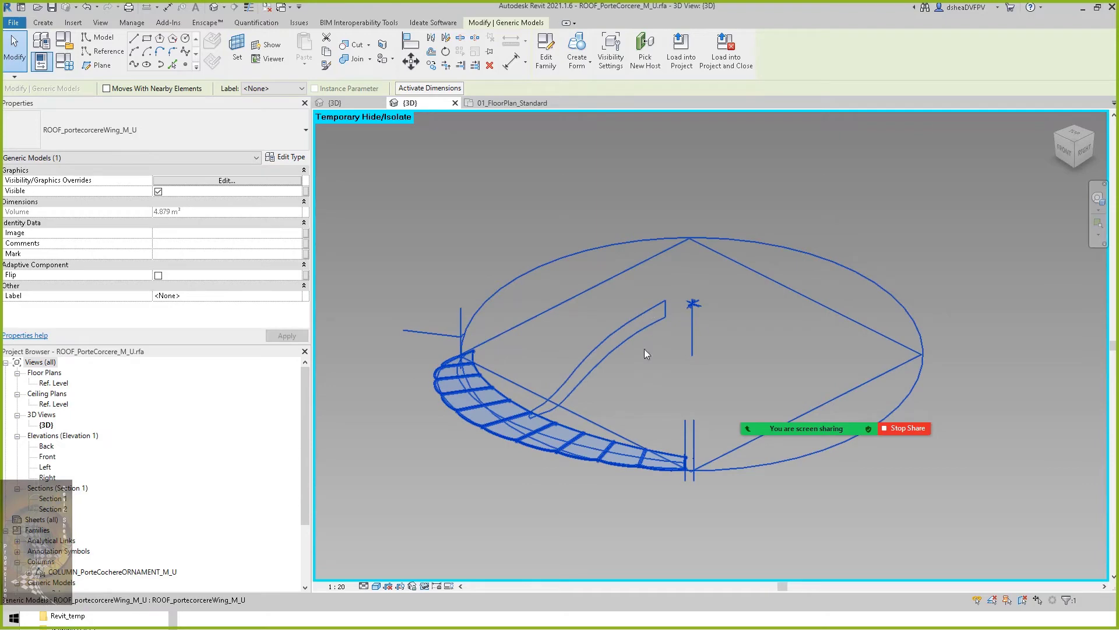
pyautogui.click(425, 586)
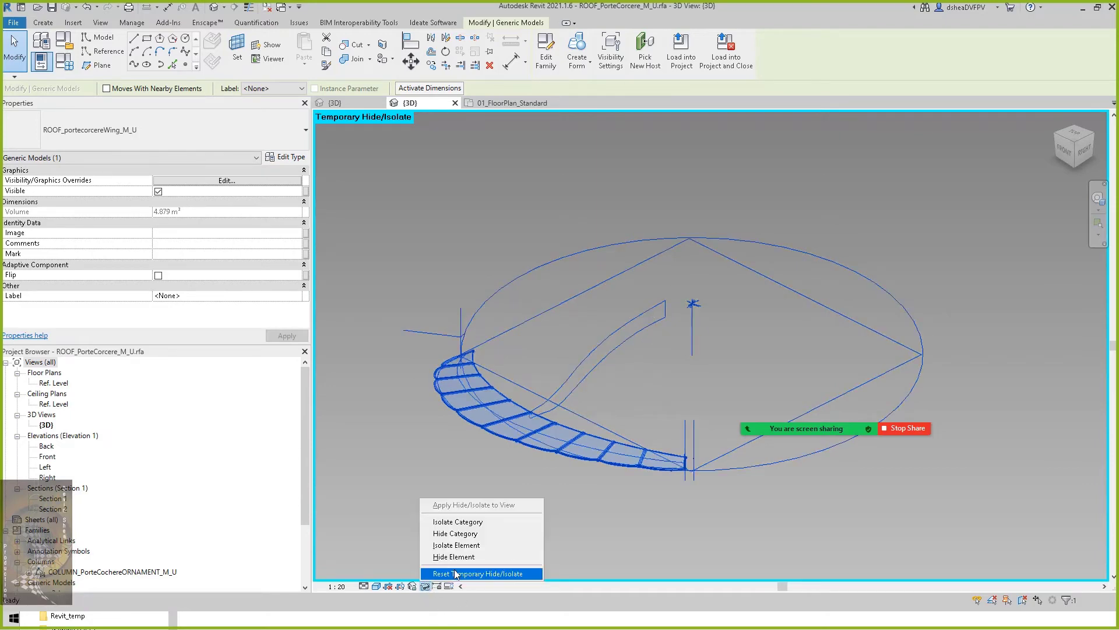
pyautogui.click(601, 366)
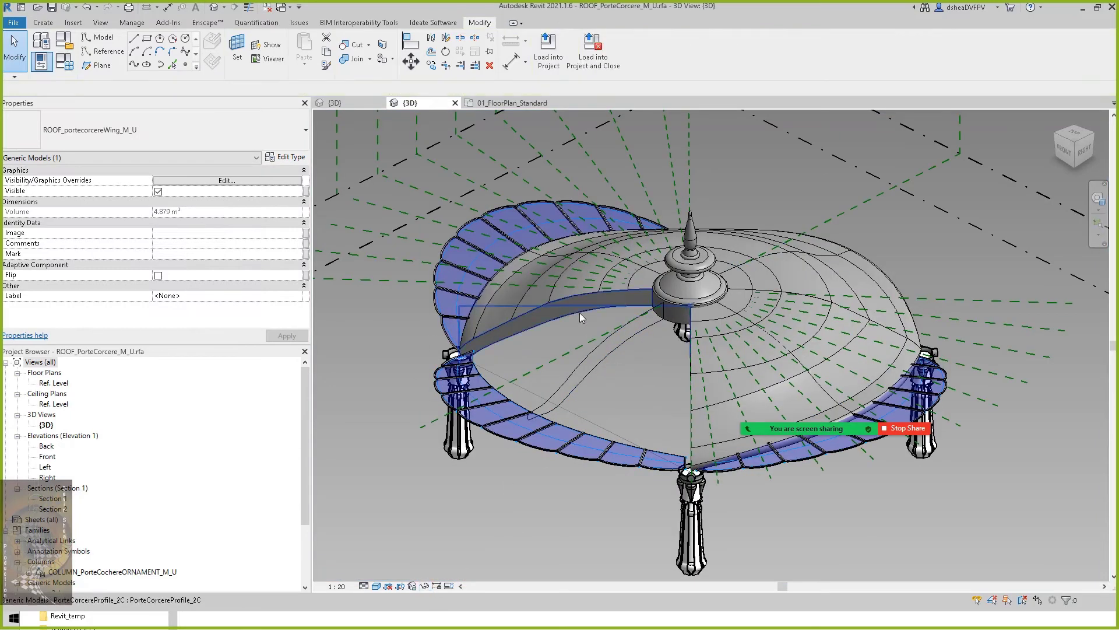
# Isolate the PorteCorcereProfile_2C profile, view it from the front, then reset the isolation.
pyautogui.click(580, 312)
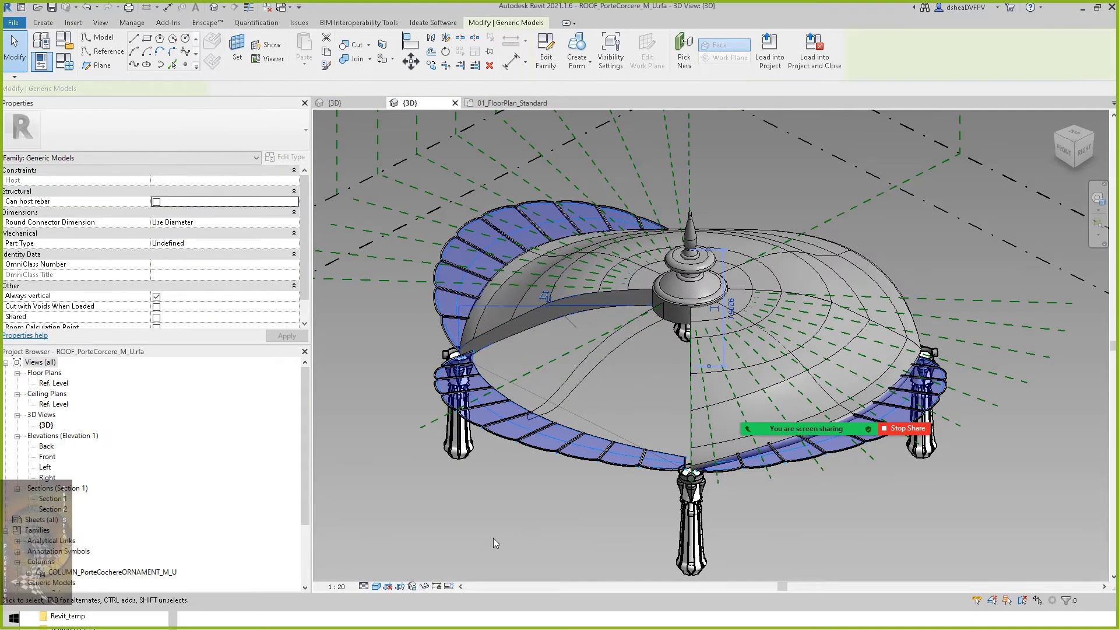
pyautogui.click(425, 586)
pyautogui.click(456, 545)
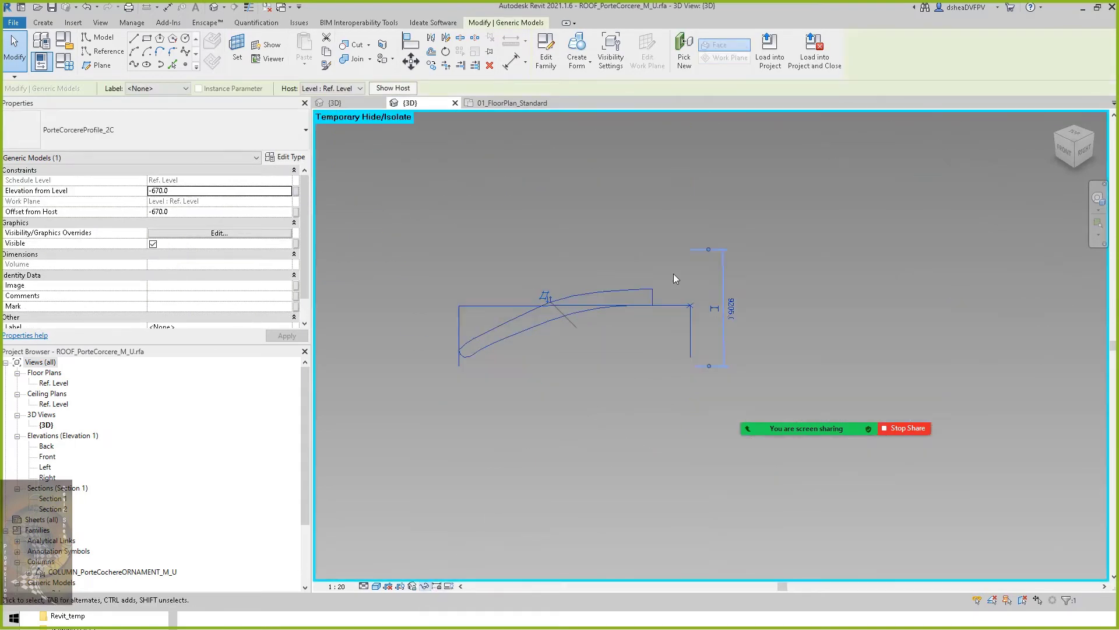
pyautogui.keyDown('shift'); pyautogui.moveTo(609, 388); pyautogui.dragTo(707, 282, button='middle'); pyautogui.keyUp('shift')
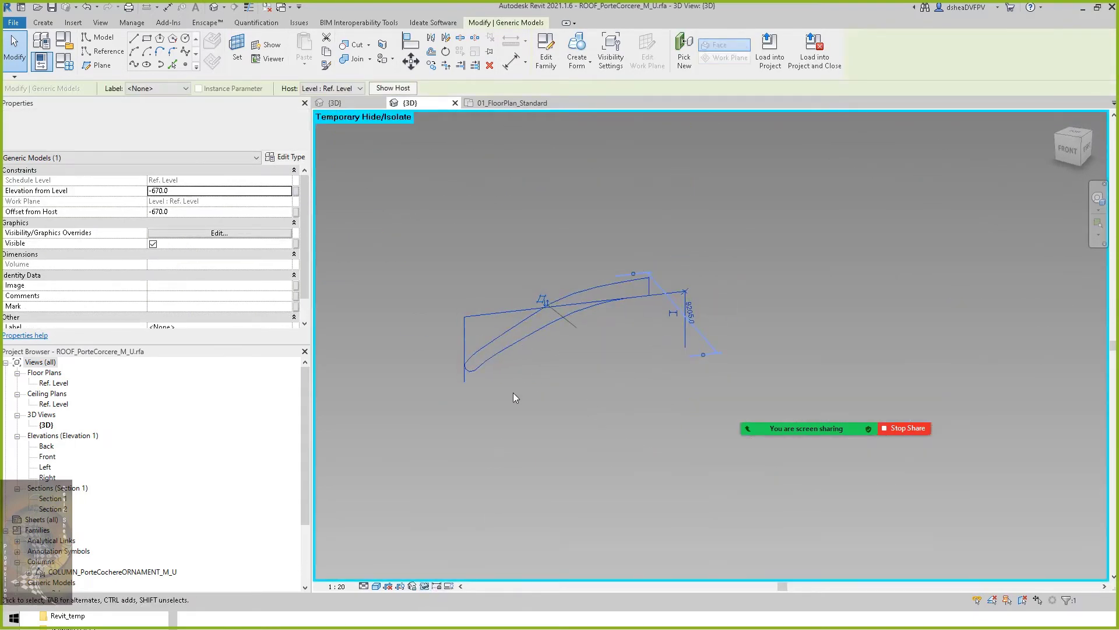
pyautogui.click(425, 586)
pyautogui.click(446, 574)
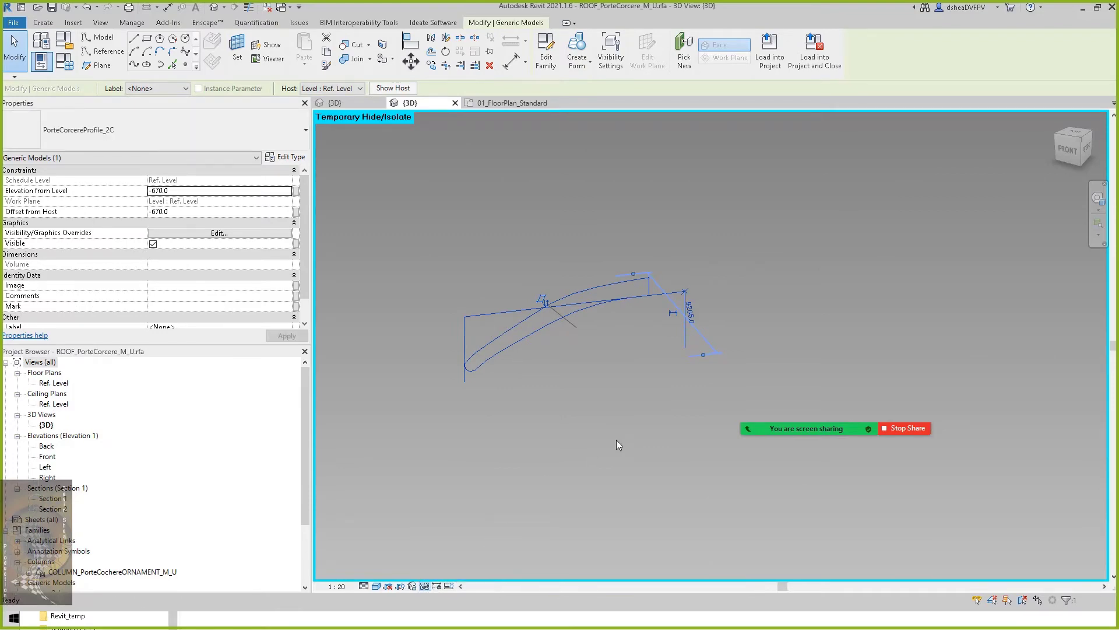
# Clear the selection, orbit the full roof model, and select the PorteCorcereProfile_2C profile.
pyautogui.press('Escape')
pyautogui.keyDown('shift'); pyautogui.moveTo(679, 365); pyautogui.dragTo(593, 324, button='middle'); pyautogui.keyUp('shift')
pyautogui.scroll(2, 759, 365)
pyautogui.click(748, 324)
# Select and then clear the roof wing, orbiting around the roof.
pyautogui.press('Escape')
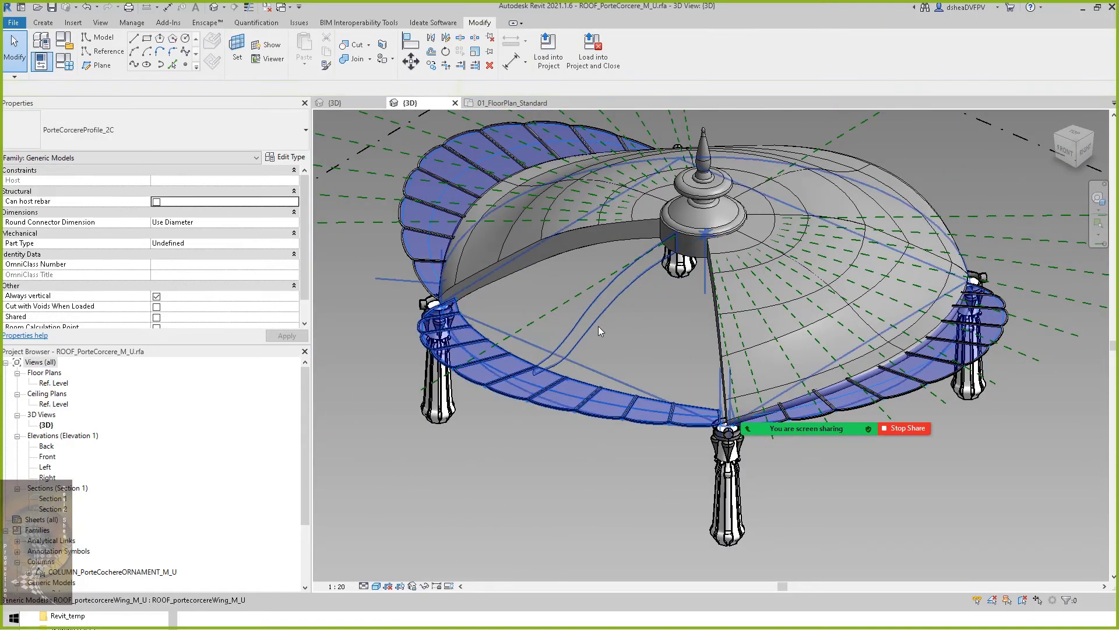
pyautogui.click(593, 303)
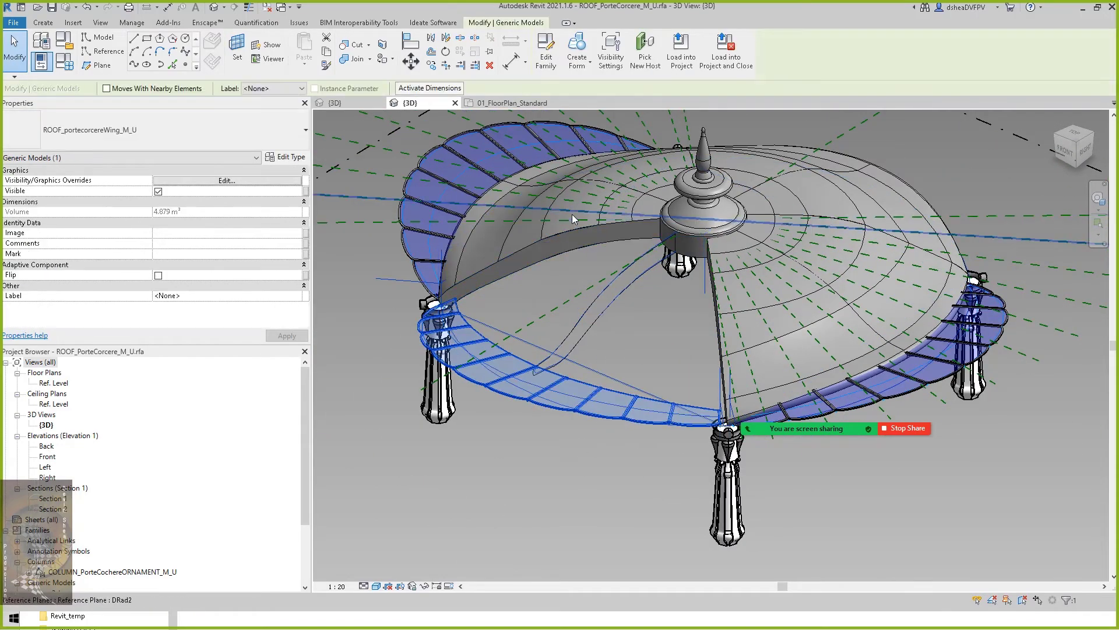
pyautogui.scroll(3, 503, 250)
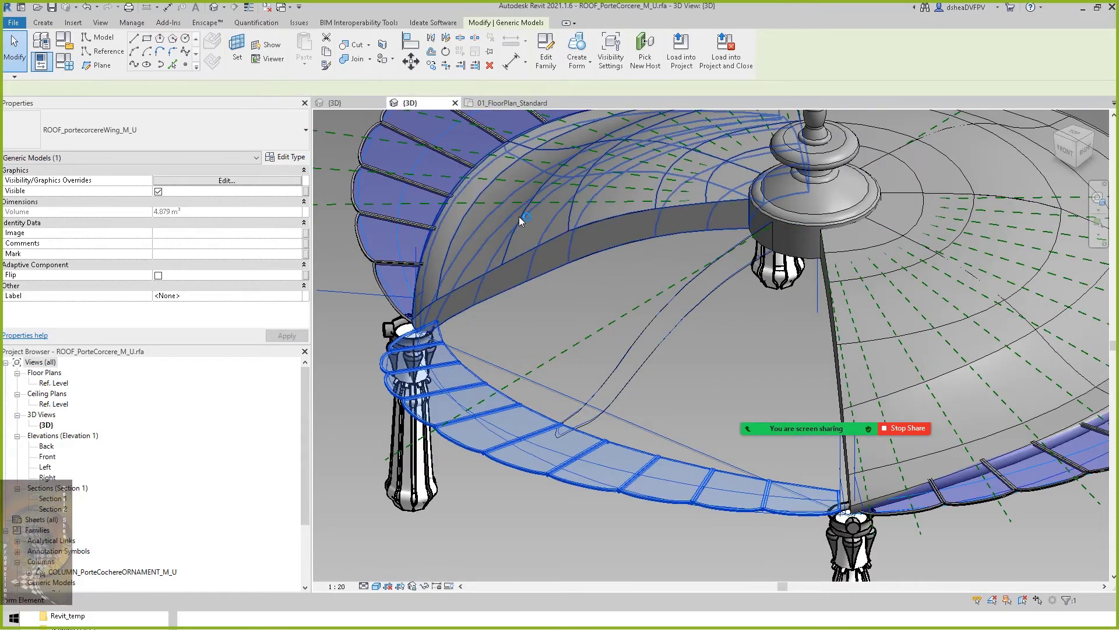
pyautogui.press('Delete')
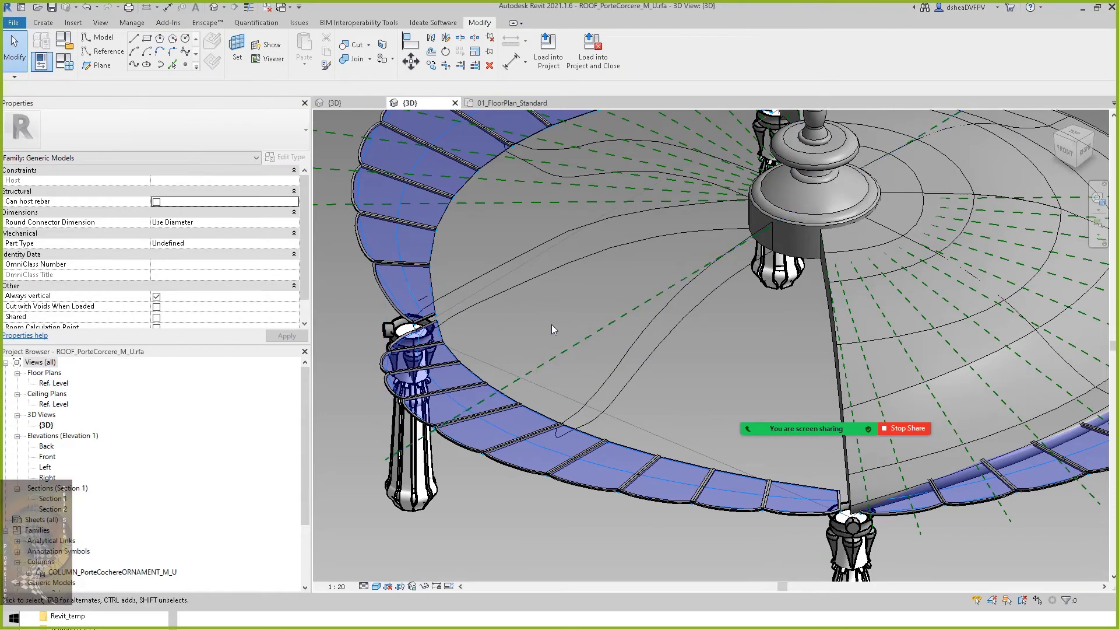
pyautogui.keyDown('shift'); pyautogui.moveTo(551, 325); pyautogui.dragTo(576, 267, button='middle'); pyautogui.keyUp('shift')
# Try a Solid Form from the roof profile and wing, and dismiss the resulting error.
pyautogui.click(576, 268)
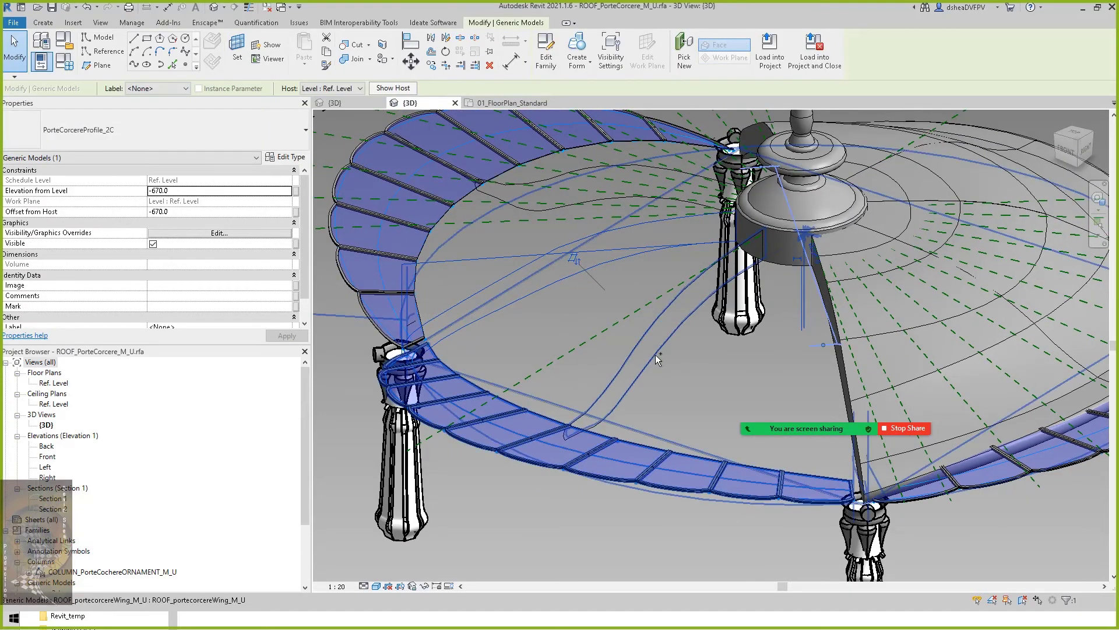
pyautogui.click(703, 491)
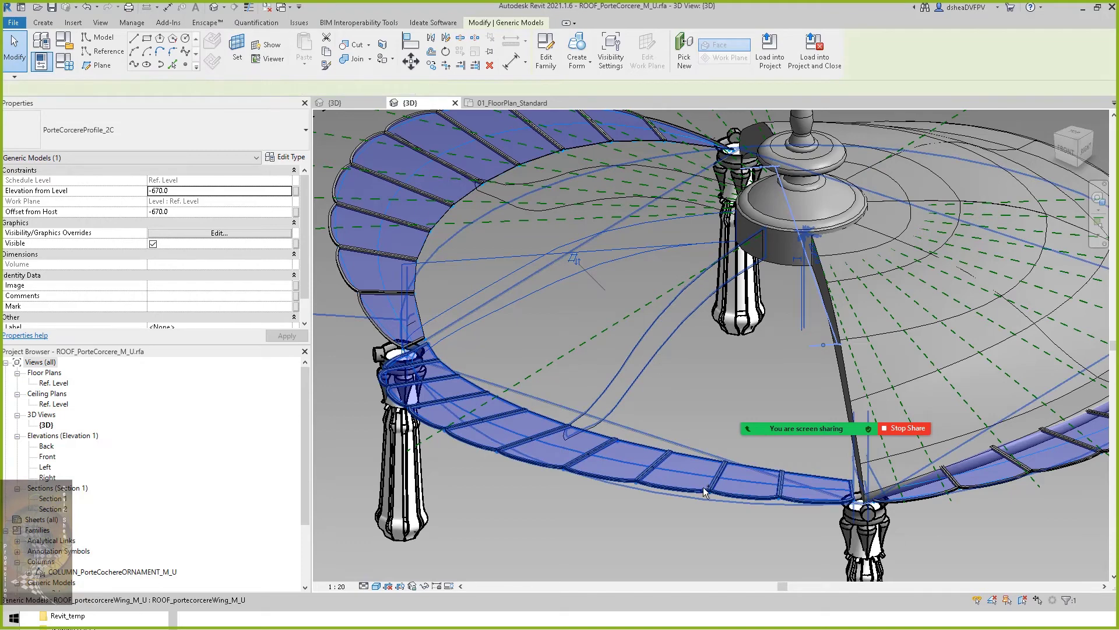
pyautogui.keyDown('ctrl'); pyautogui.click(704, 492); pyautogui.keyUp('ctrl')
pyautogui.click(550, 58)
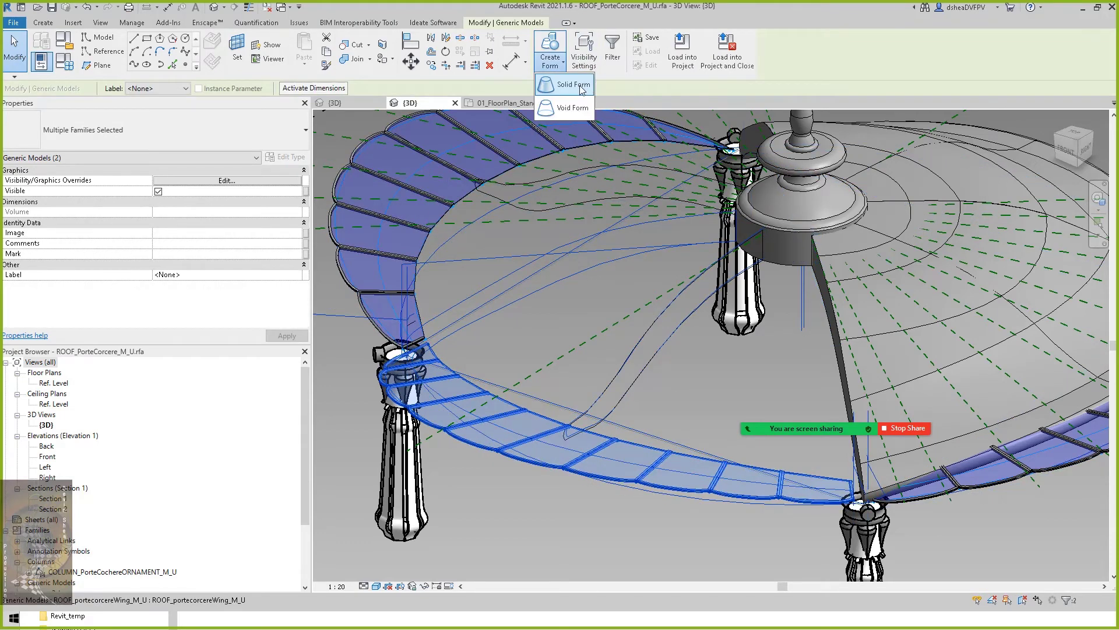
pyautogui.click(581, 89)
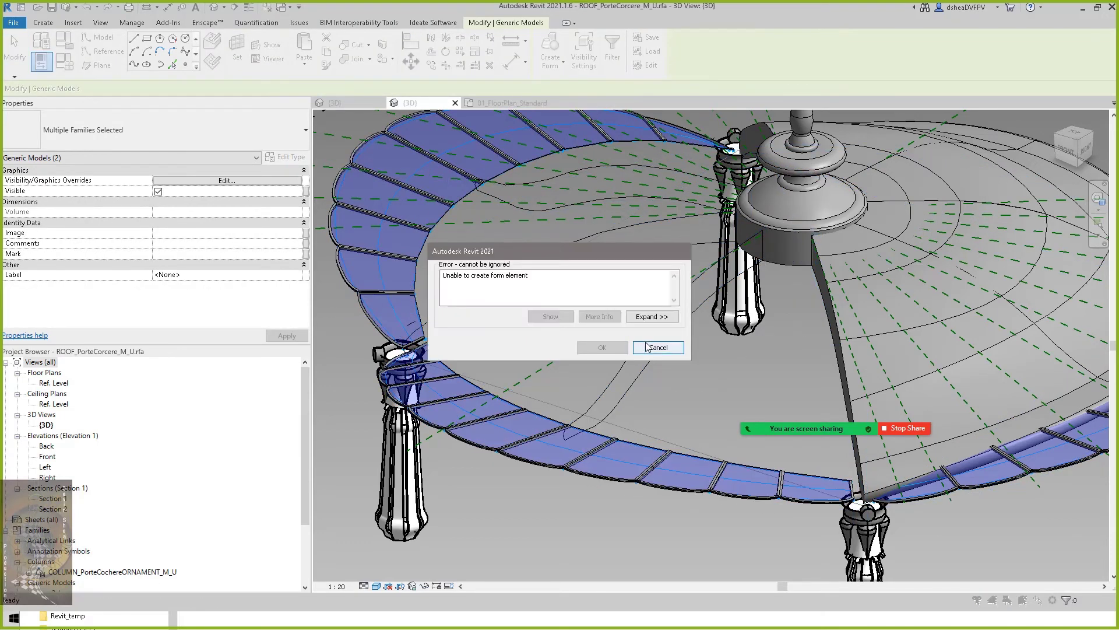
pyautogui.click(656, 347)
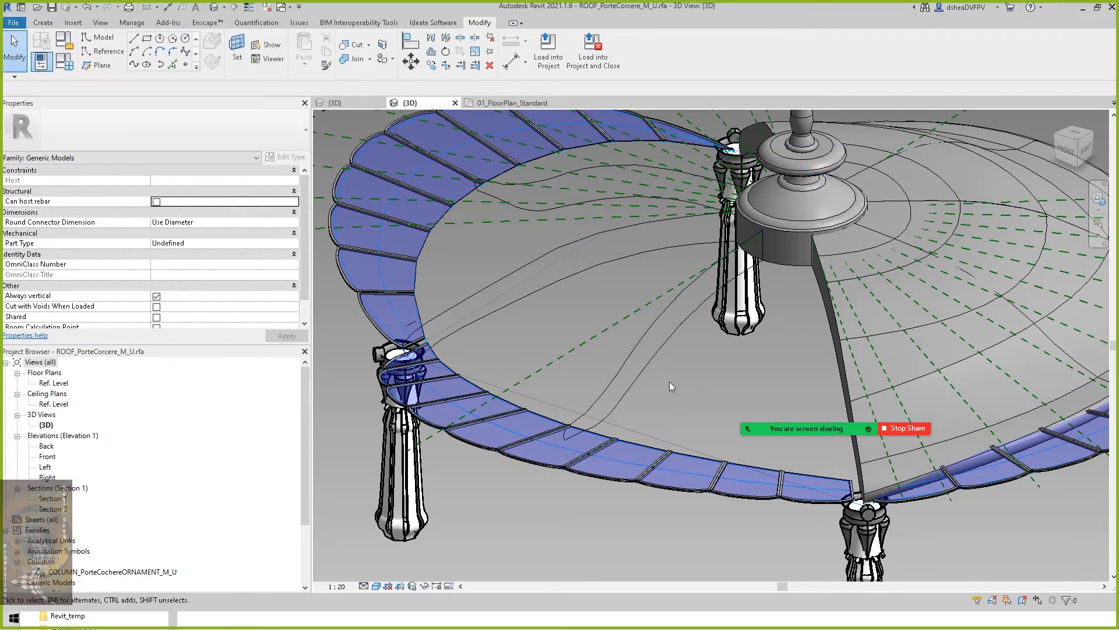
# Temporarily hide the front canopy wing segment with HH.
pyautogui.click(628, 460)
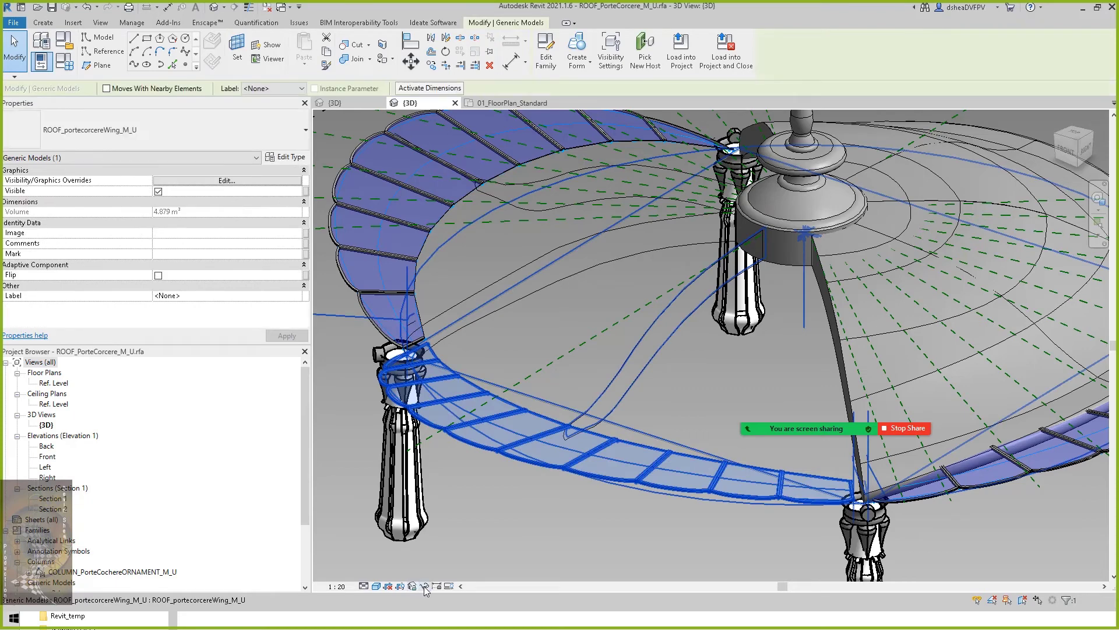
pyautogui.rightClick(425, 494)
pyautogui.press('Escape')
pyautogui.press('h')
pyautogui.press('h')
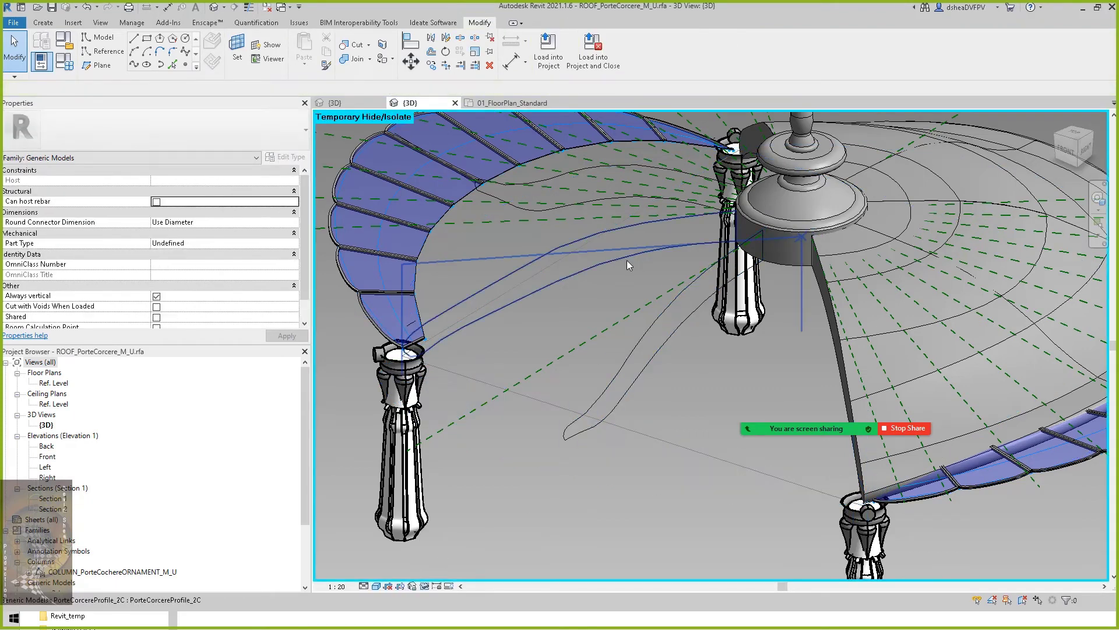
# Temporarily hide the roof wing and create a solid form from the roof profile.
pyautogui.click(380, 243)
pyautogui.click(348, 268)
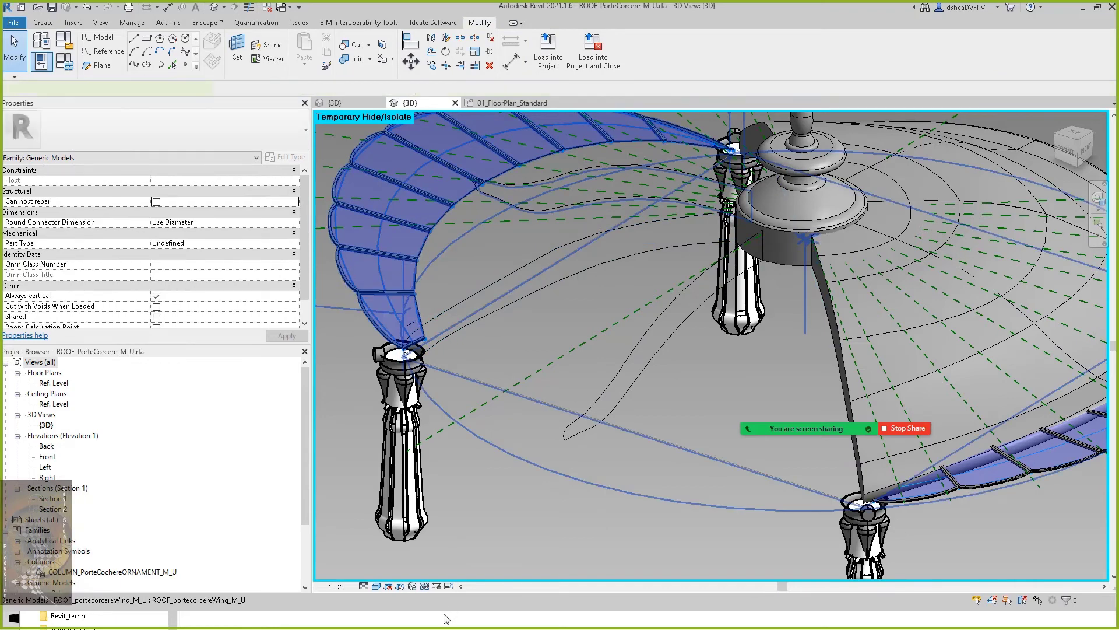
pyautogui.click(425, 586)
pyautogui.click(458, 557)
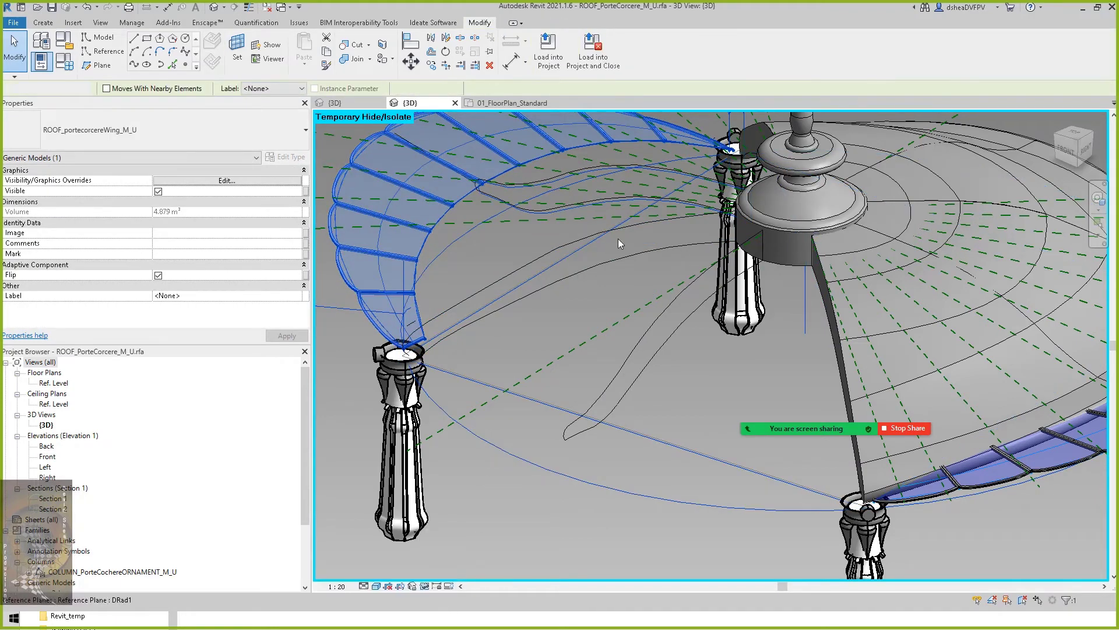
pyautogui.click(624, 262)
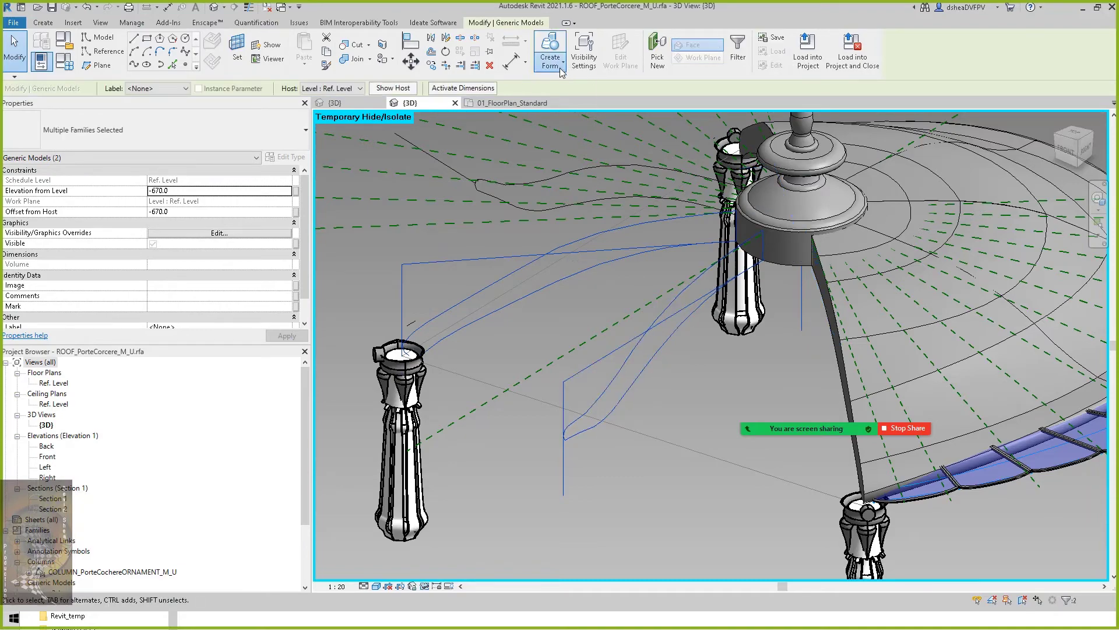
pyautogui.click(565, 69)
pyautogui.click(564, 84)
pyautogui.press('Escape')
pyautogui.keyDown('shift'); pyautogui.moveTo(718, 429); pyautogui.dragTo(708, 402, button='middle'); pyautogui.keyUp('shift')
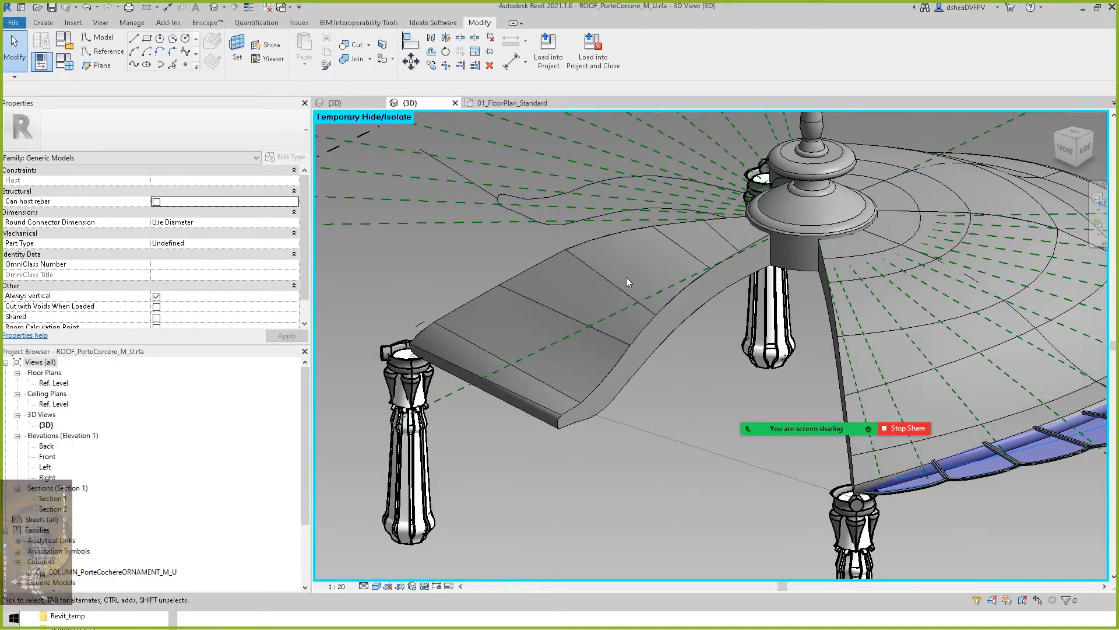
# Delete the roof form keeping its profiles, then select two profiles and abandon Create Form.
pyautogui.click(614, 289)
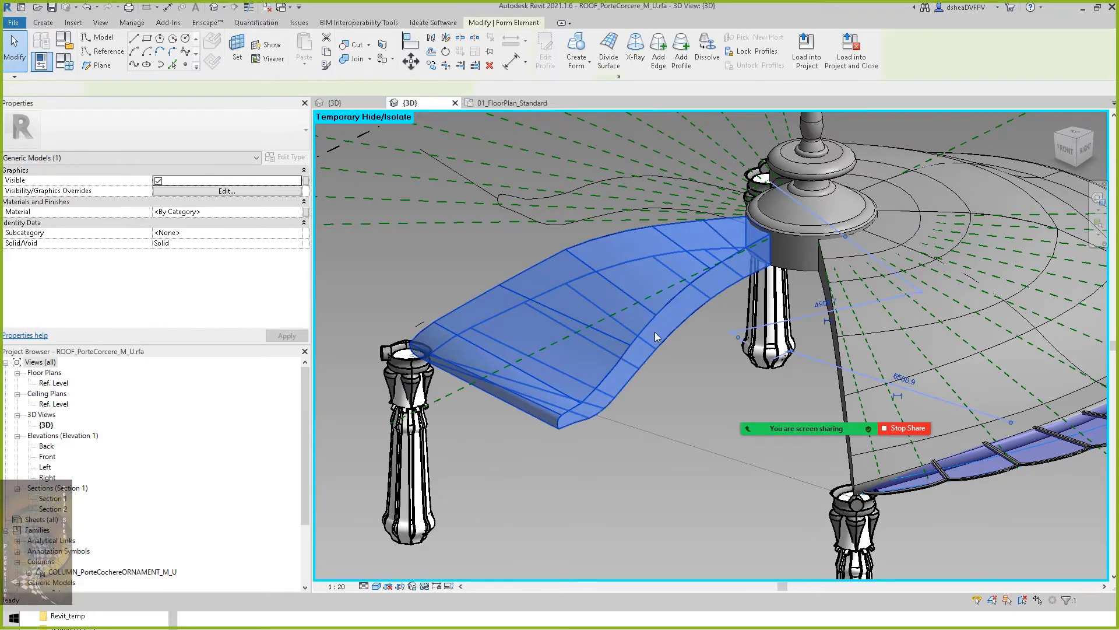
pyautogui.press('Delete')
pyautogui.click(580, 262)
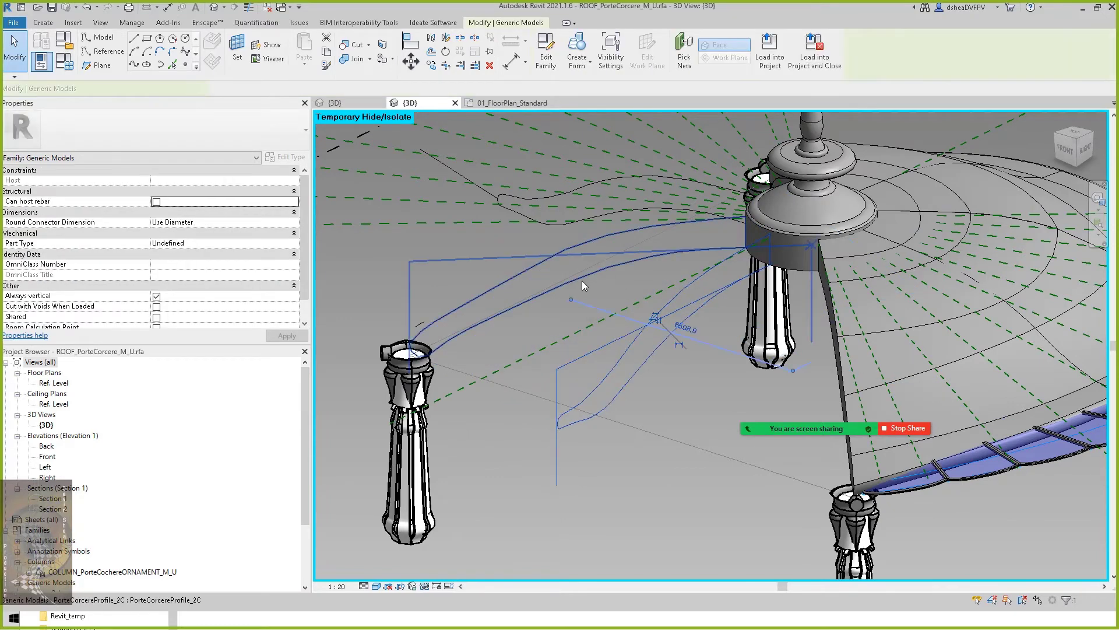
pyautogui.keyDown('ctrl'); pyautogui.click(677, 337); pyautogui.keyUp('ctrl')
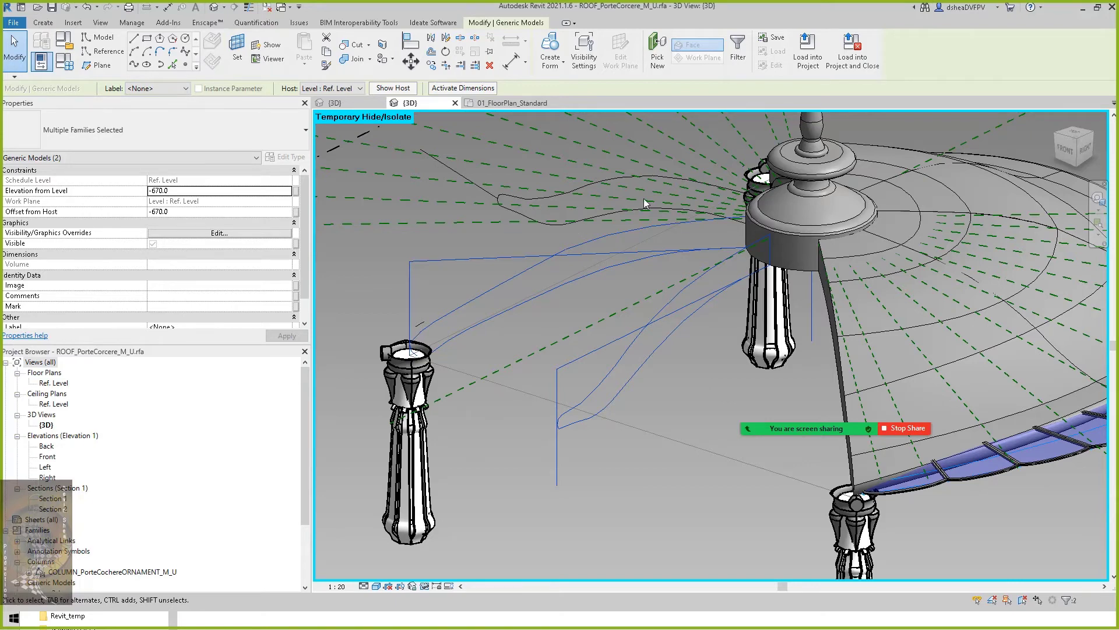
pyautogui.click(558, 68)
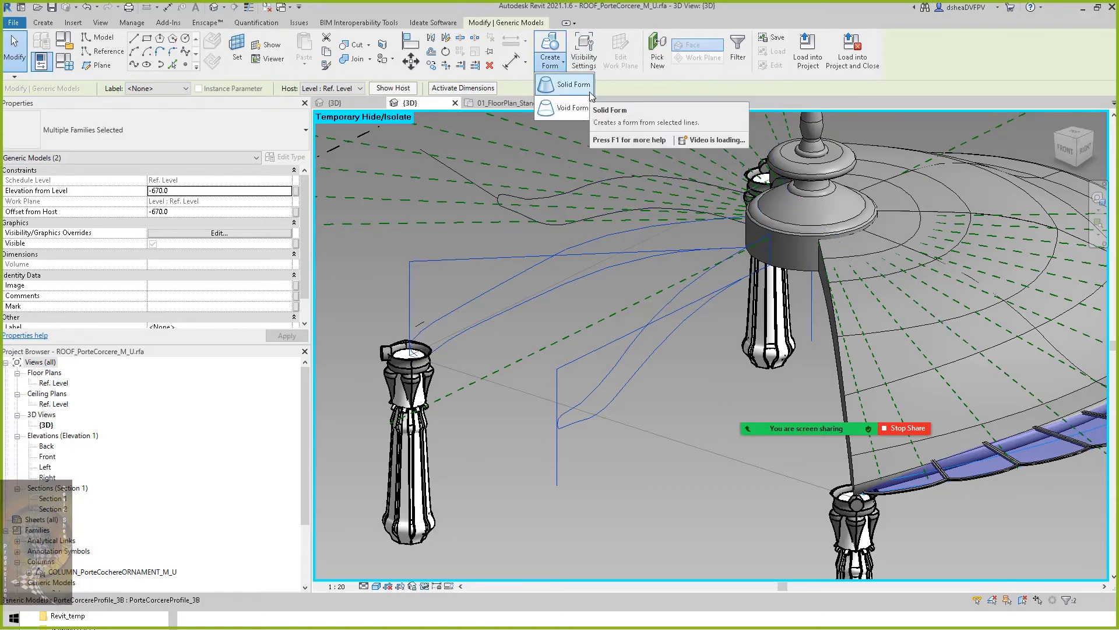
pyautogui.click(820, 11)
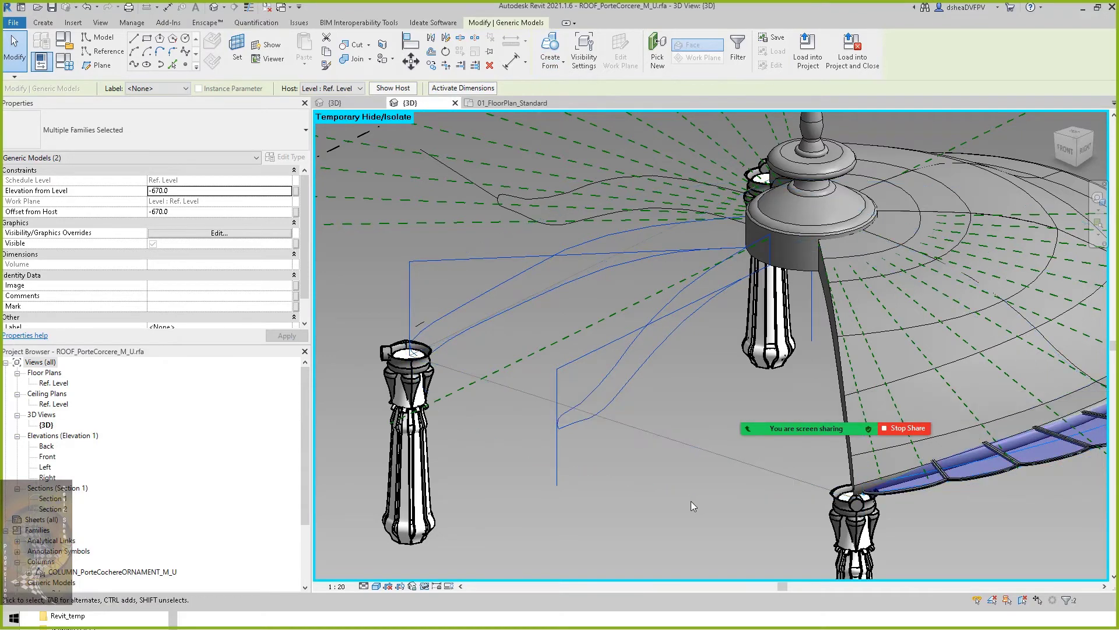
# Select only the roof wing and open the ROOF_portecorcereWing_M_U.rfa family for editing.
pyautogui.scroll(-4, 688, 500)
pyautogui.keyDown('shift'); pyautogui.moveTo(683, 499); pyautogui.dragTo(751, 394, button='middle'); pyautogui.keyUp('shift')
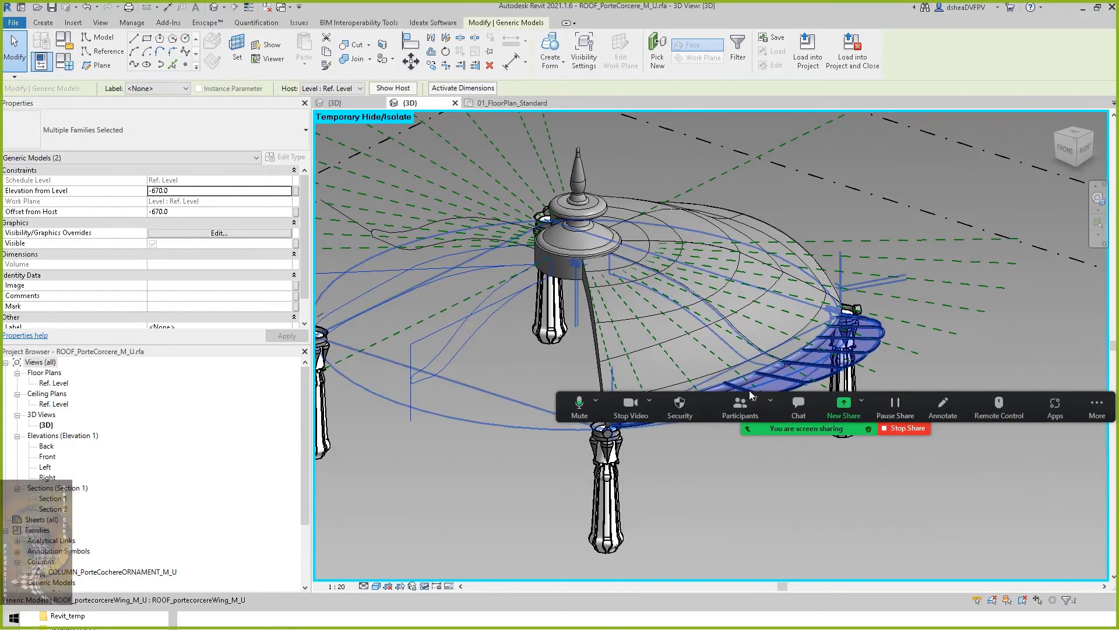
pyautogui.click(809, 371)
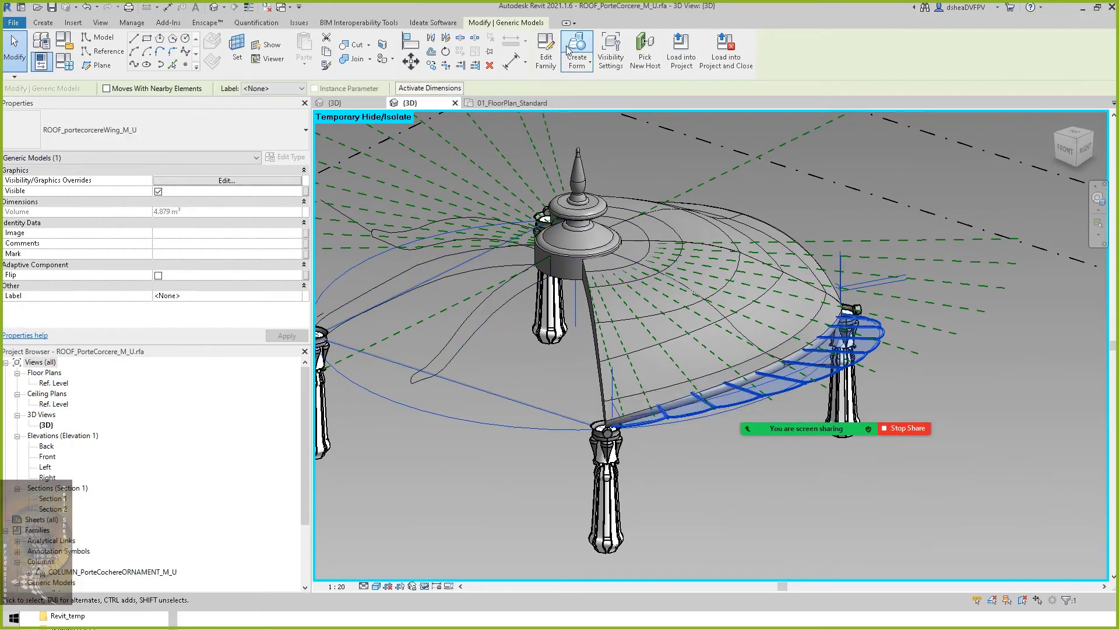
pyautogui.doubleClick(801, 371)
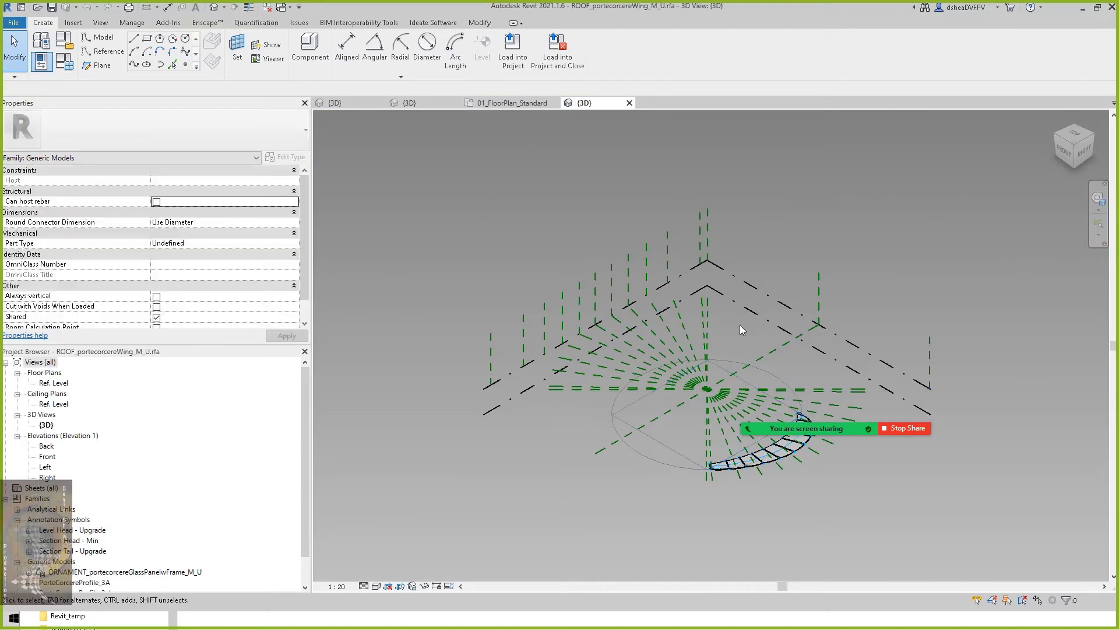
# Delete one glass roof panel from the wing's curved canopy edge.
pyautogui.moveTo(740, 330); pyautogui.dragTo(583, 303, button='middle')
pyautogui.scroll(5, 628, 382)
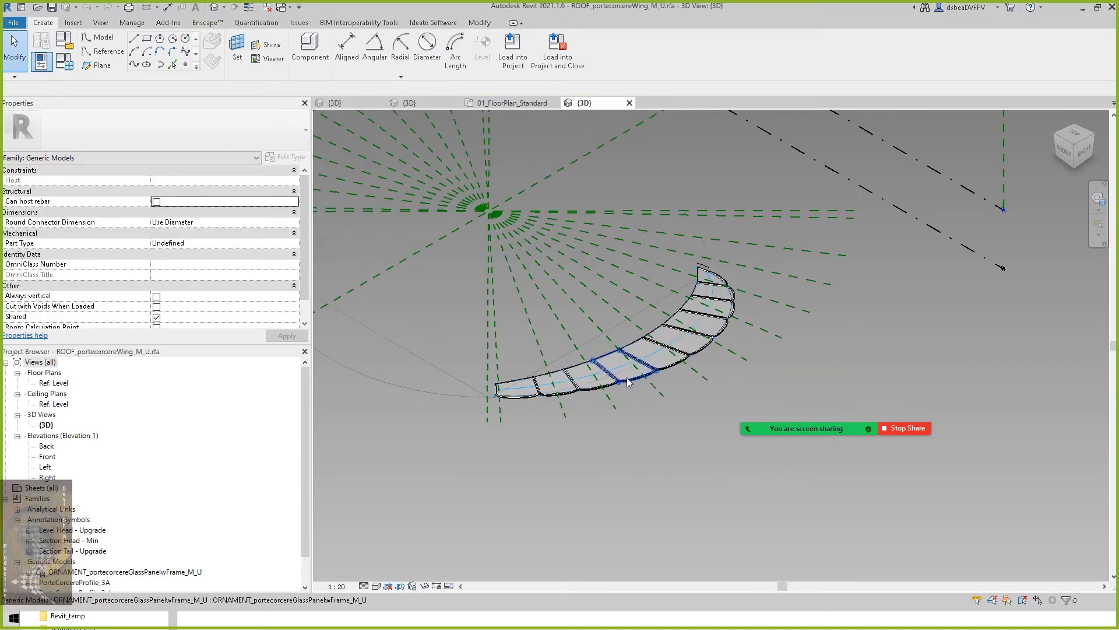
pyautogui.click(620, 407)
pyautogui.scroll(5, 621, 403)
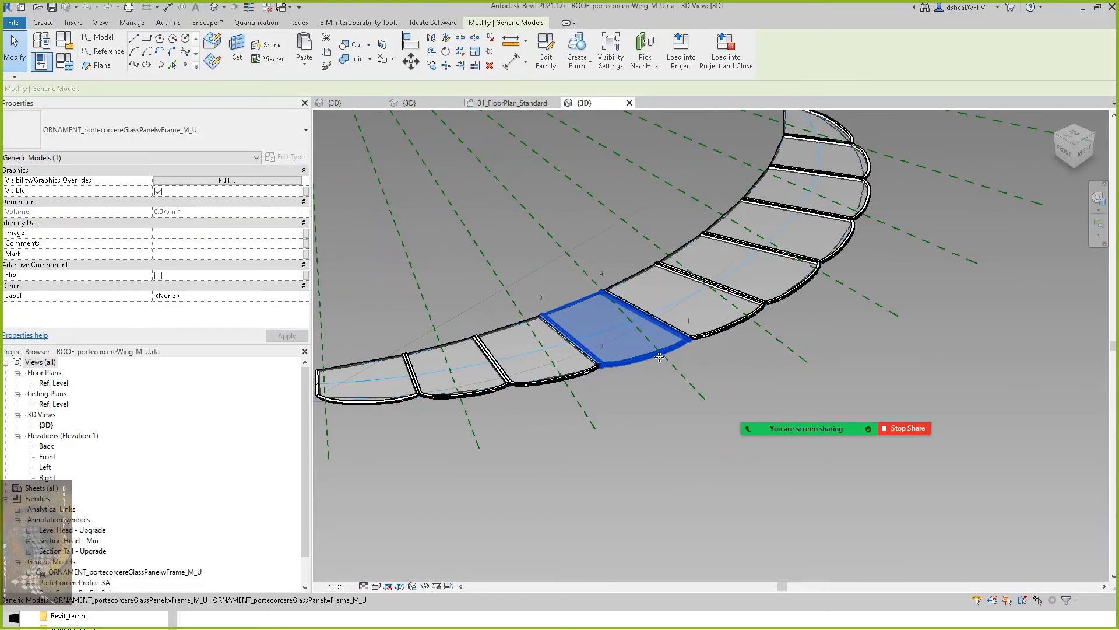
pyautogui.press('Delete')
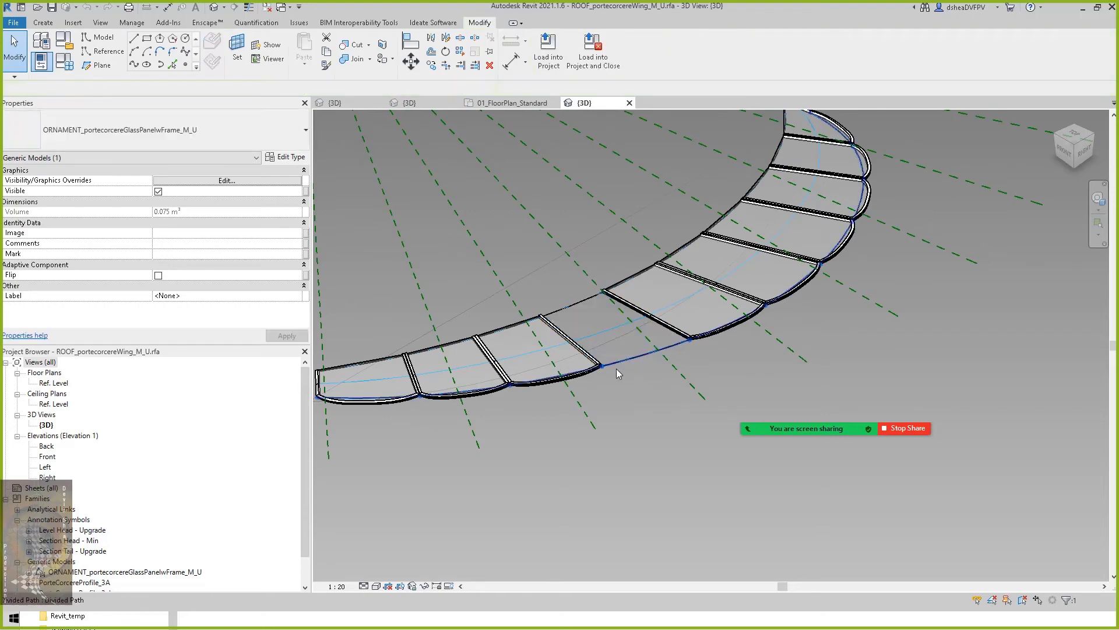
# Create a similar ORNAMENT_portecorcereGlassPanelwFrame_M_U panel spanning four points on the curved edge.
pyautogui.click(591, 376)
pyautogui.rightClick(591, 376)
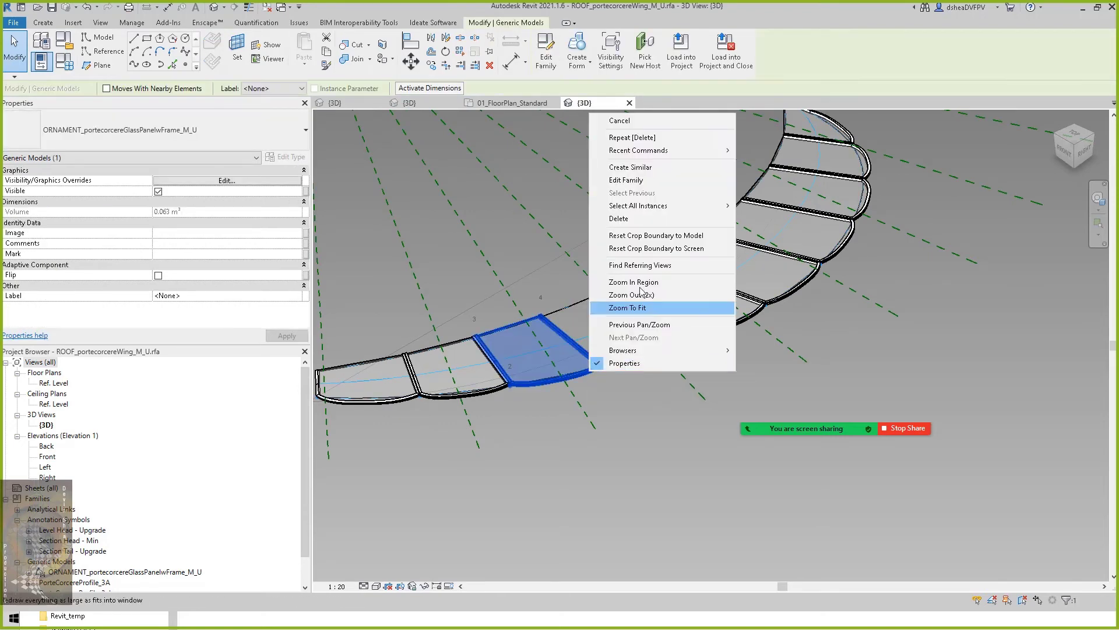
pyautogui.click(647, 169)
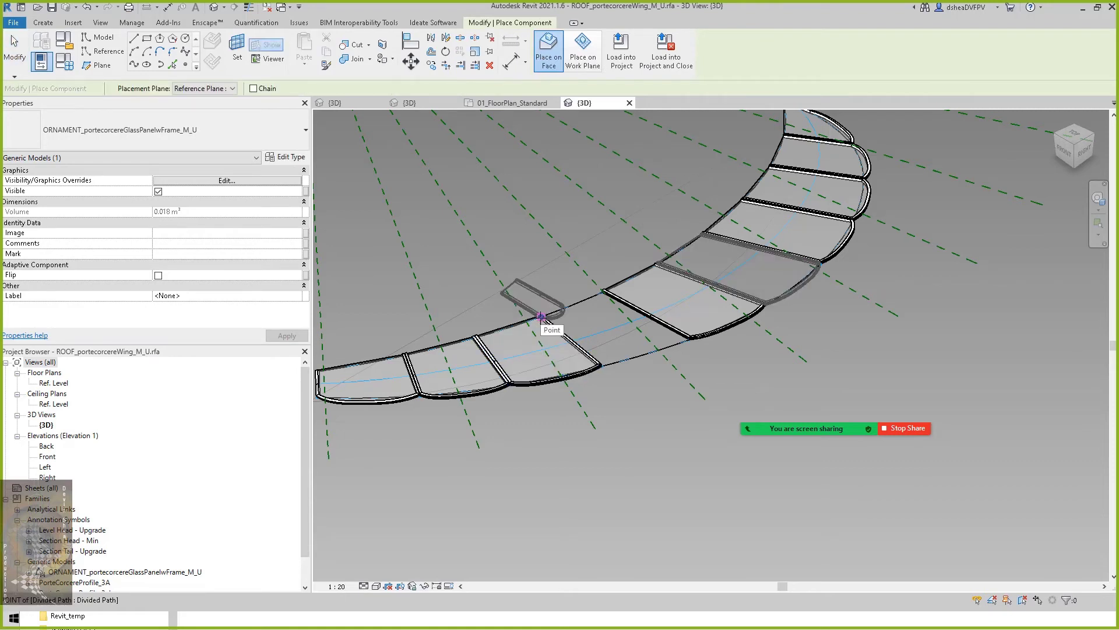
pyautogui.click(602, 366)
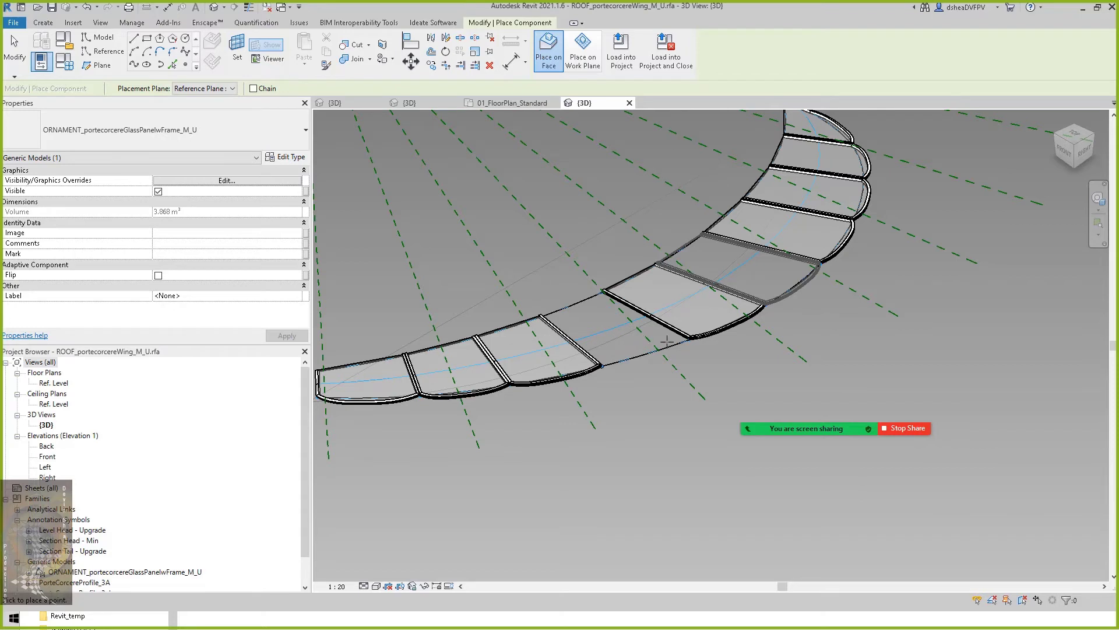
pyautogui.click(688, 339)
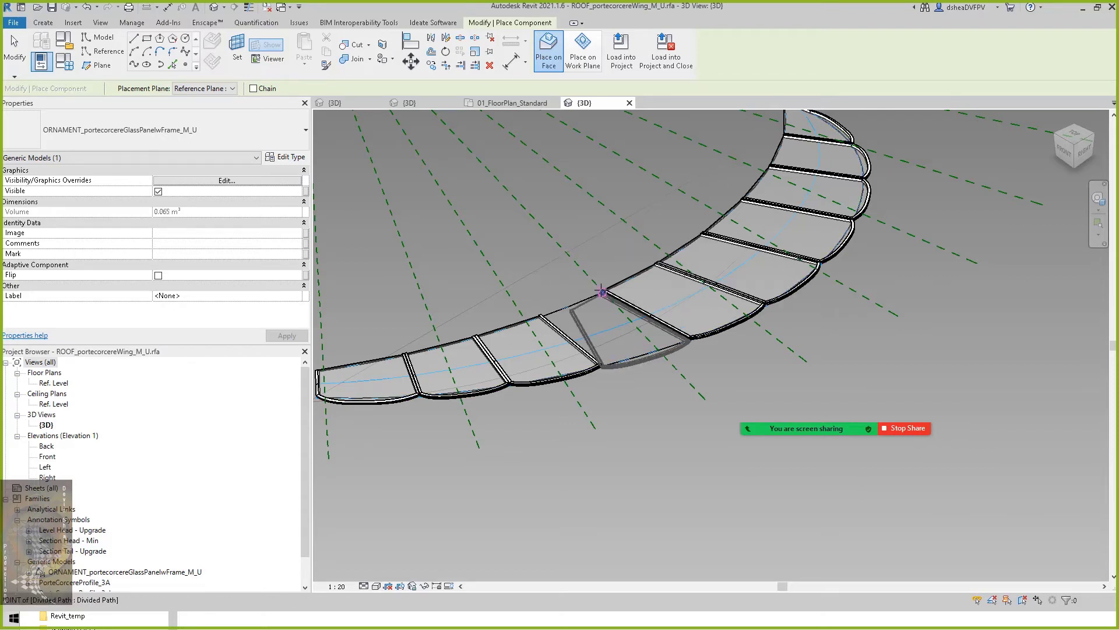
pyautogui.click(602, 292)
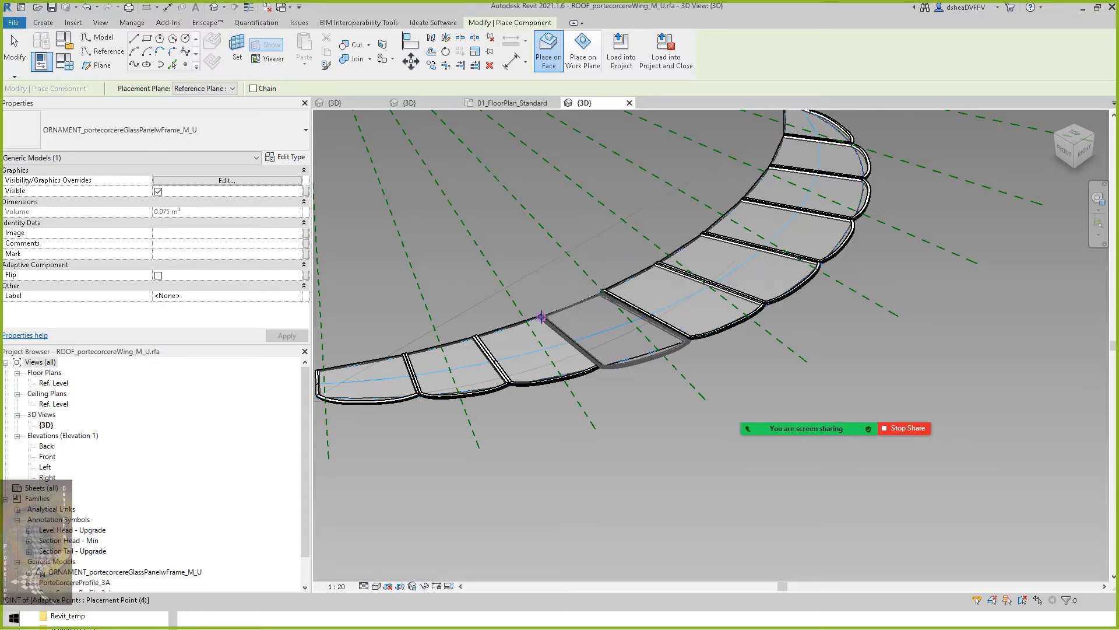
pyautogui.click(541, 317)
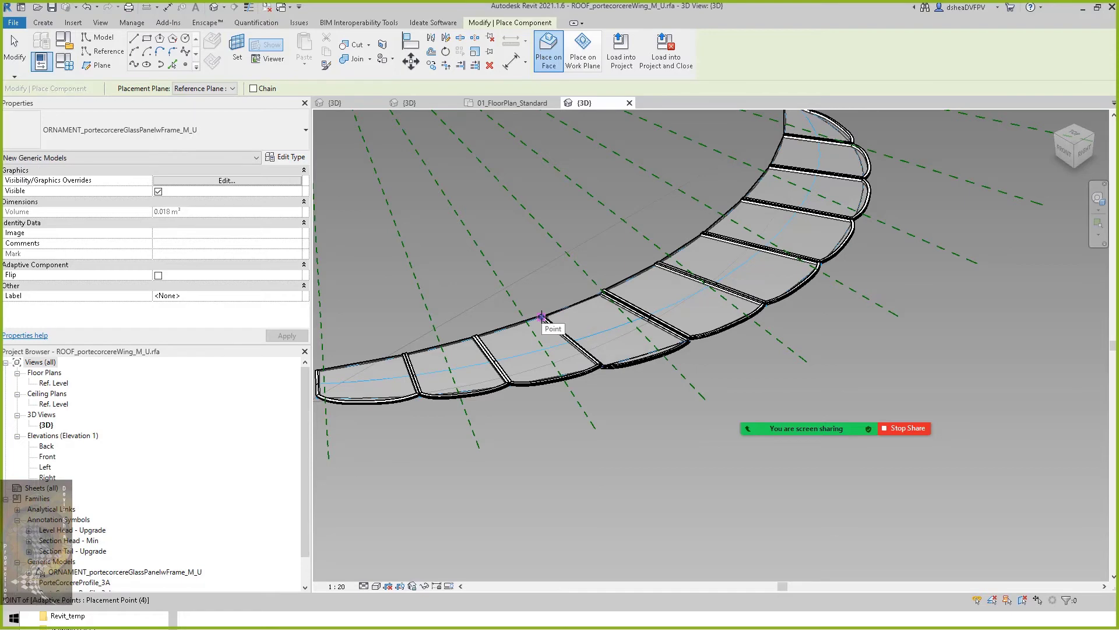
pyautogui.press('Escape')
pyautogui.press('Escape')
# Inspect the newly placed framed panel and one of its placement points.
pyautogui.click(620, 376)
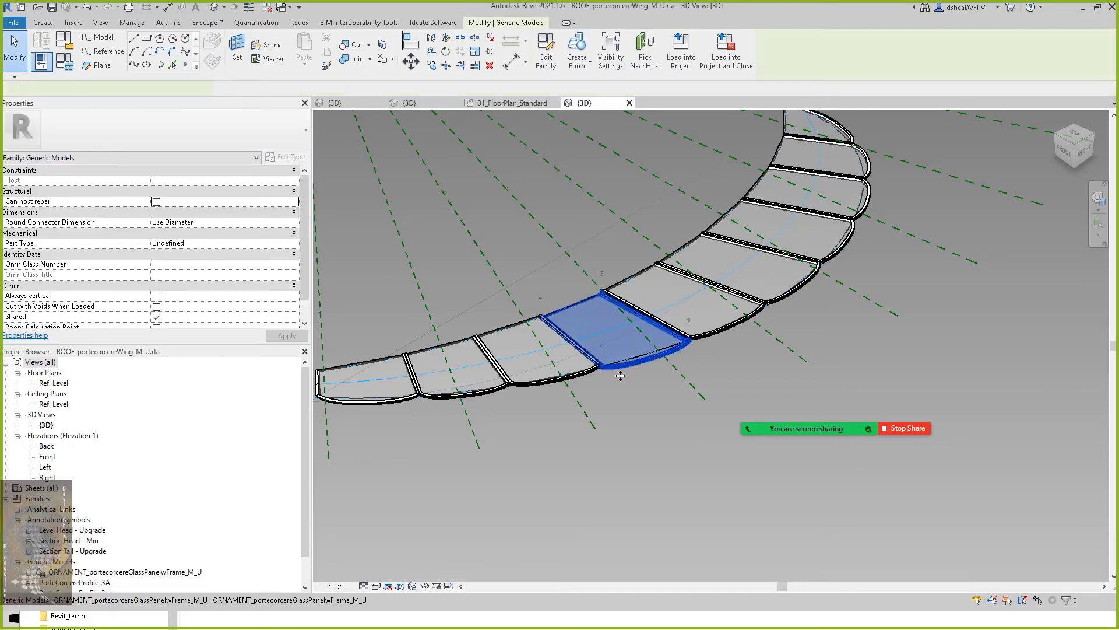
pyautogui.keyDown('shift'); pyautogui.moveTo(620, 375); pyautogui.dragTo(627, 352, button='middle'); pyautogui.keyUp('shift')
pyautogui.scroll(2, 627, 355)
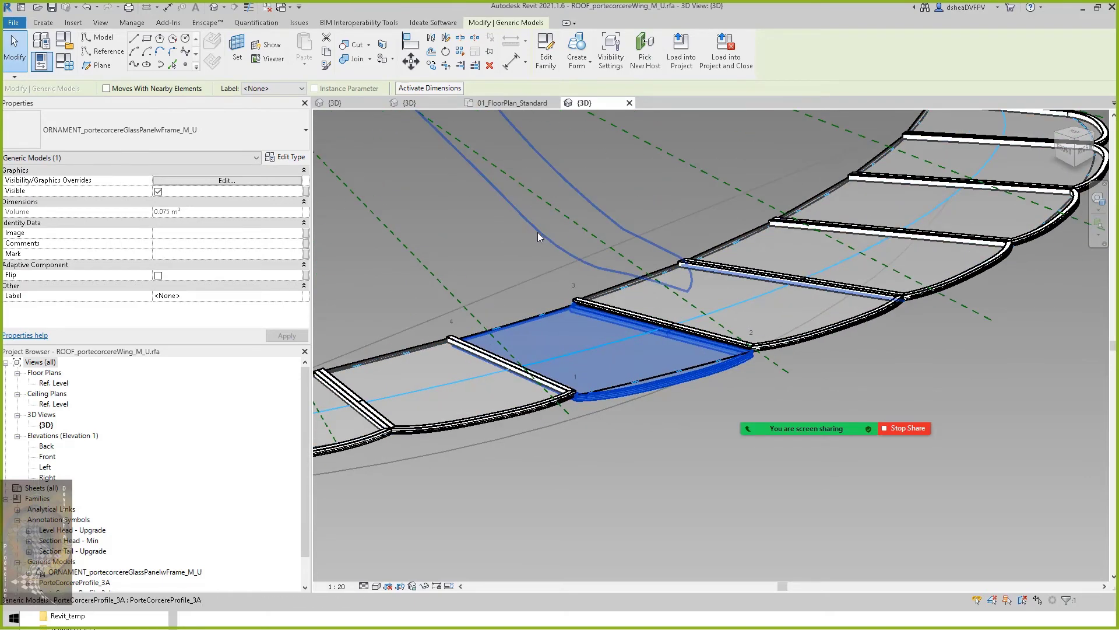
pyautogui.click(517, 260)
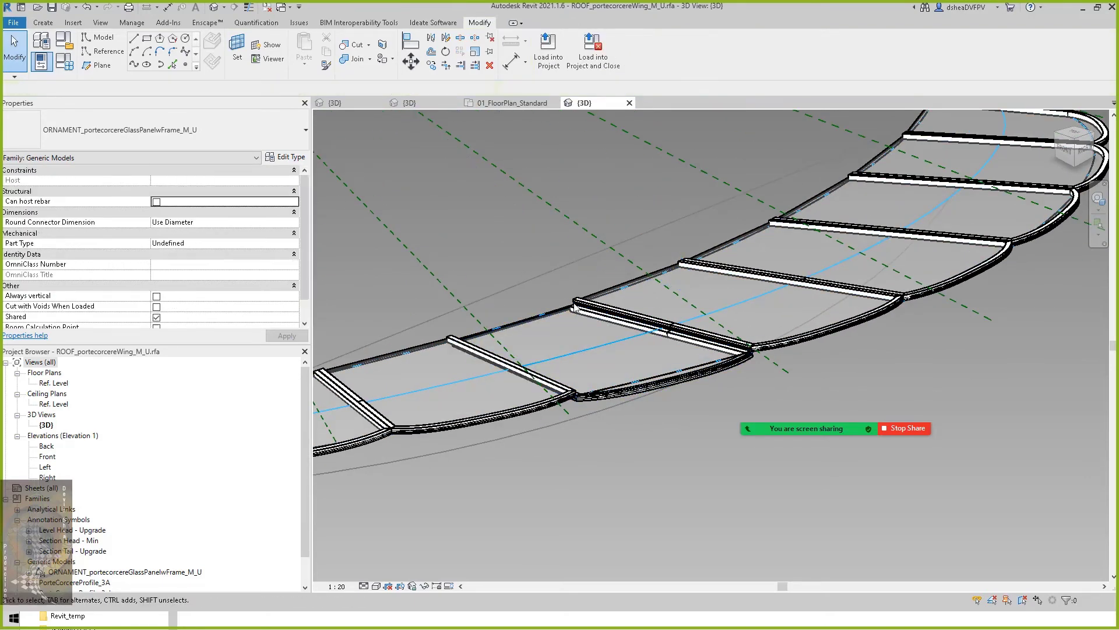
pyautogui.click(577, 322)
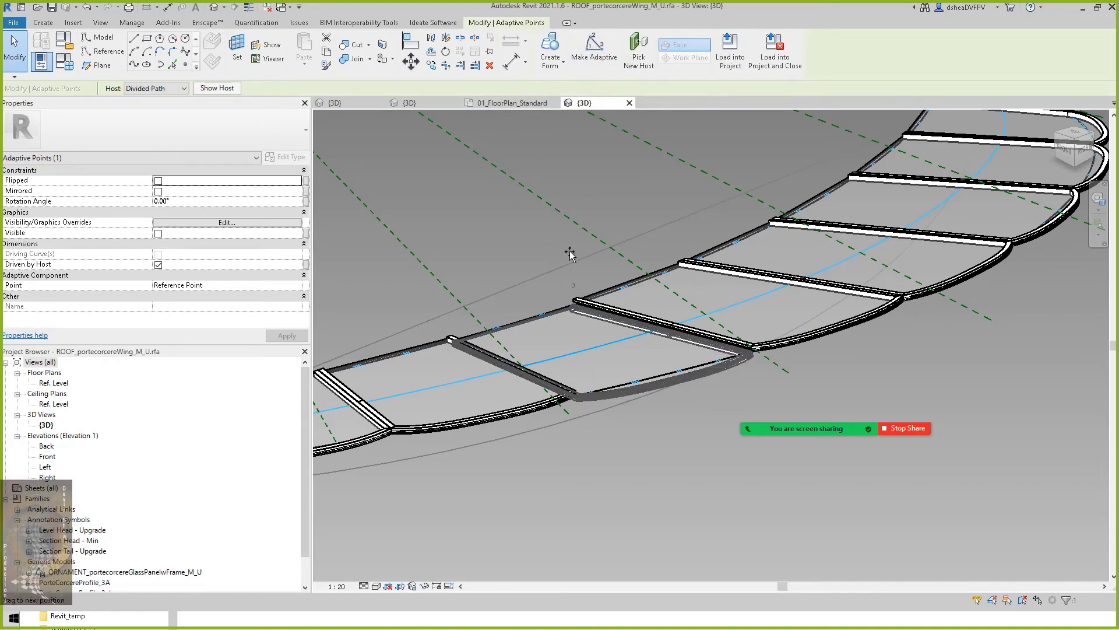
pyautogui.click(668, 456)
pyautogui.scroll(-3, 668, 456)
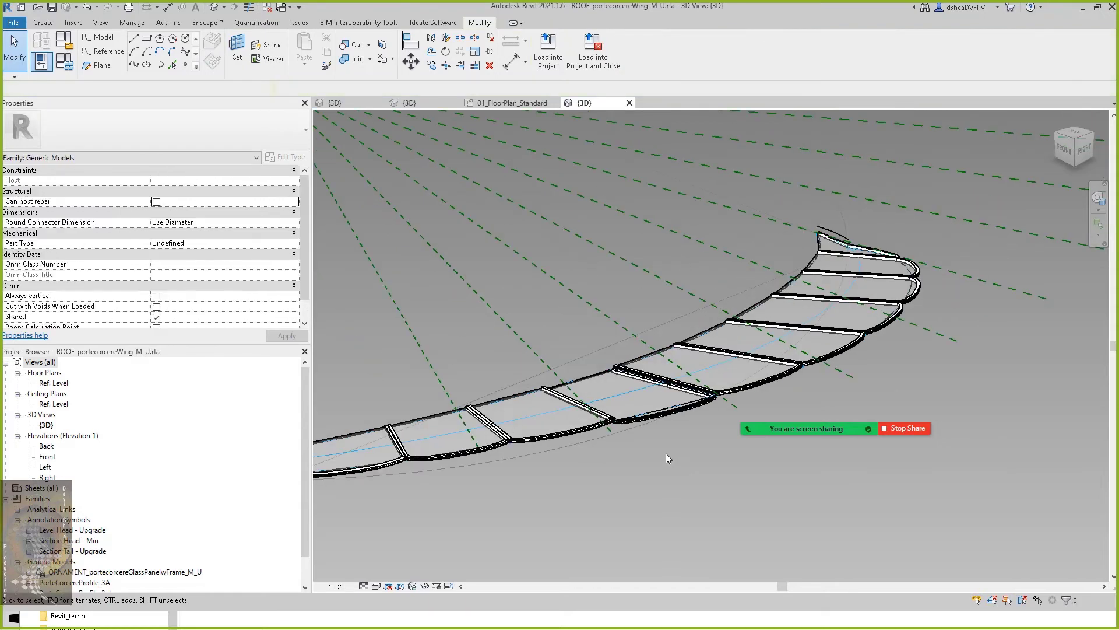
# Delete another roof panel and re-place it as a similar framed panel between its edge points.
pyautogui.click(664, 416)
pyautogui.keyDown('shift'); pyautogui.moveTo(696, 454); pyautogui.dragTo(661, 474, button='middle'); pyautogui.keyUp('shift')
pyautogui.press('Delete')
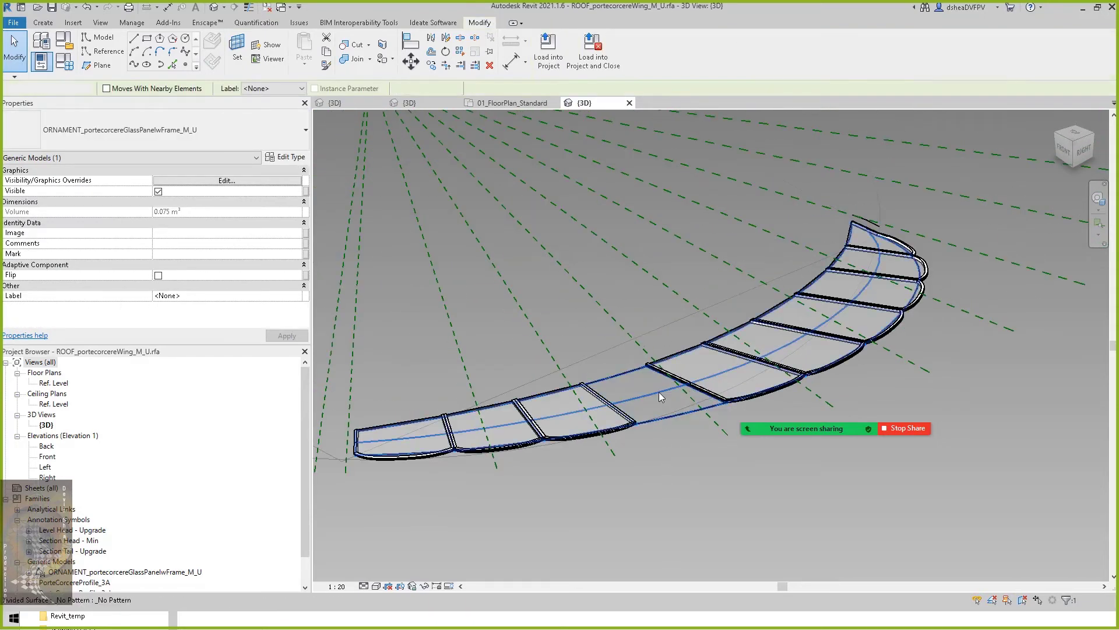
pyautogui.rightClick(626, 430)
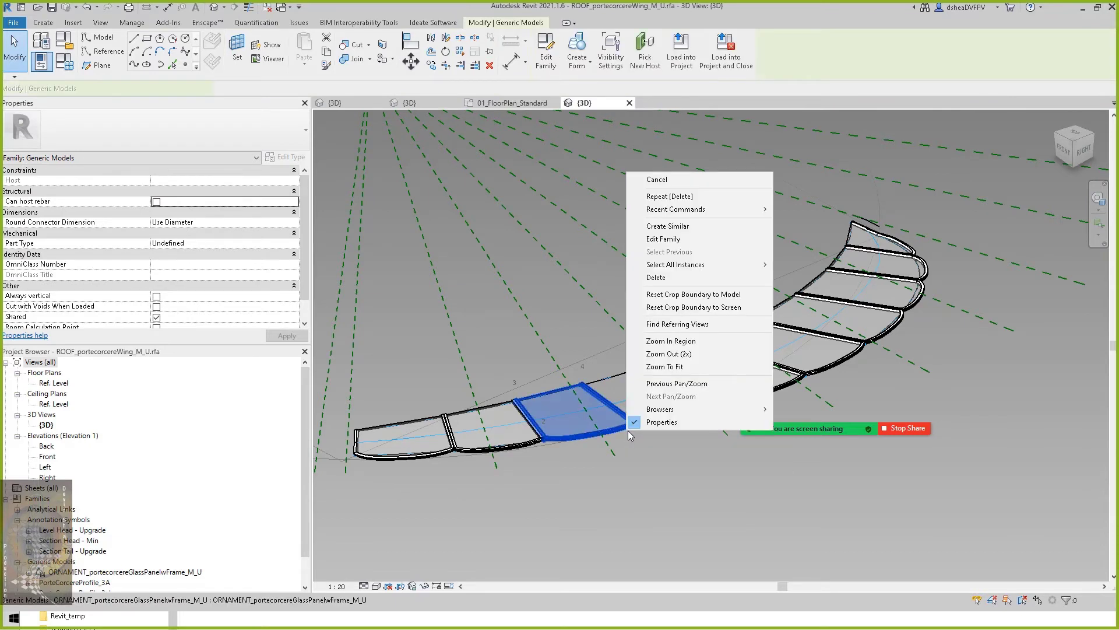
pyautogui.click(650, 232)
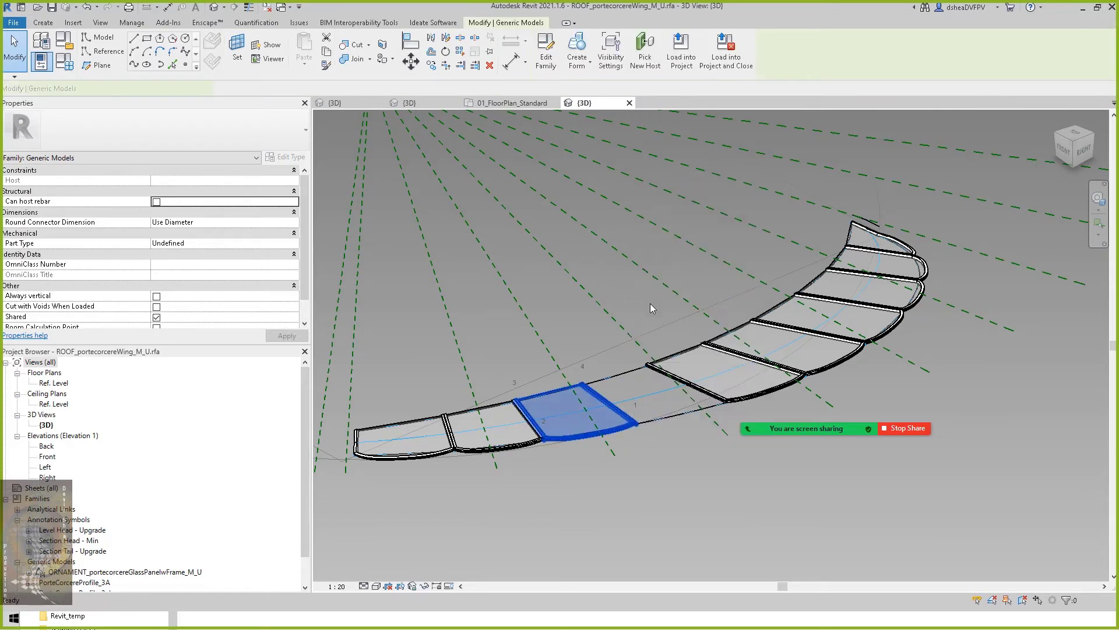
pyautogui.click(636, 424)
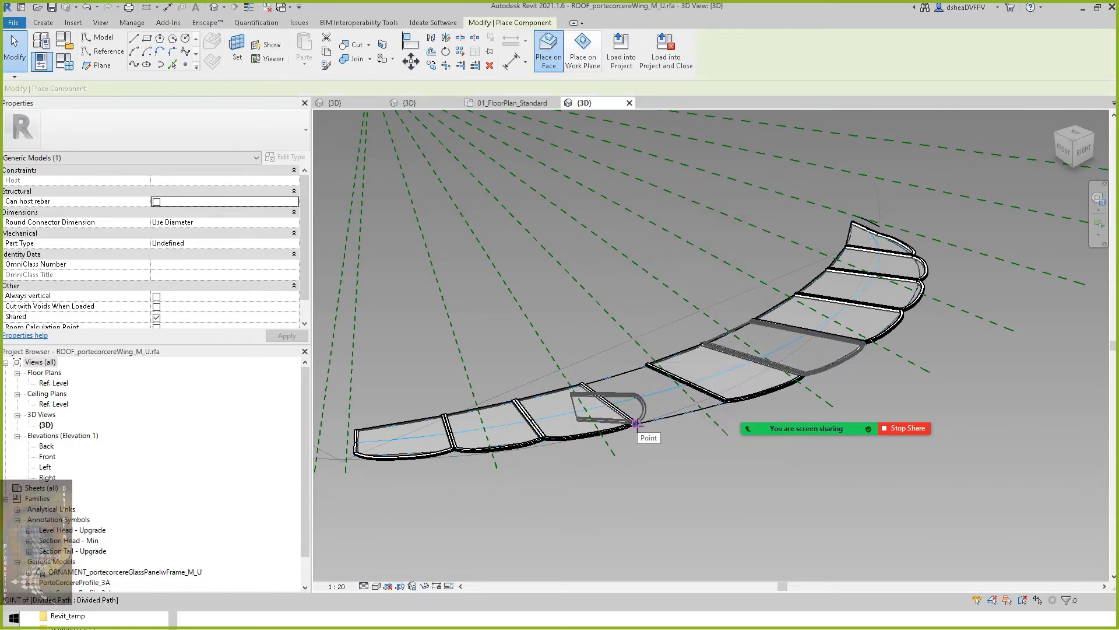
pyautogui.click(725, 402)
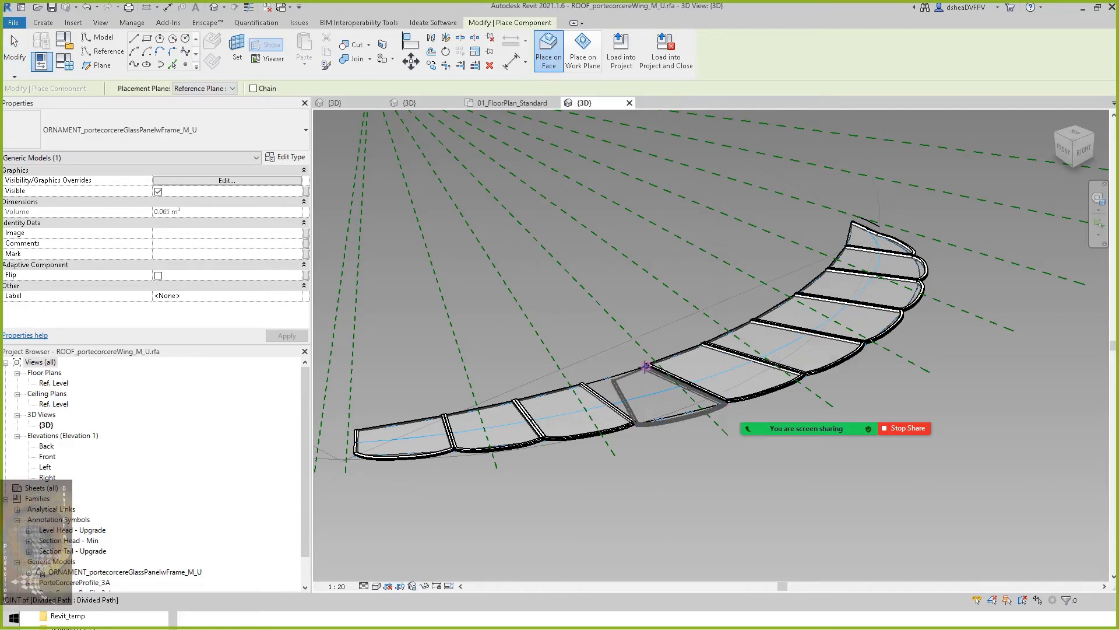
pyautogui.click(582, 385)
pyautogui.press('Escape')
pyautogui.press('Escape')
pyautogui.keyDown('shift'); pyautogui.moveTo(639, 466); pyautogui.dragTo(532, 457, button='middle'); pyautogui.keyUp('shift')
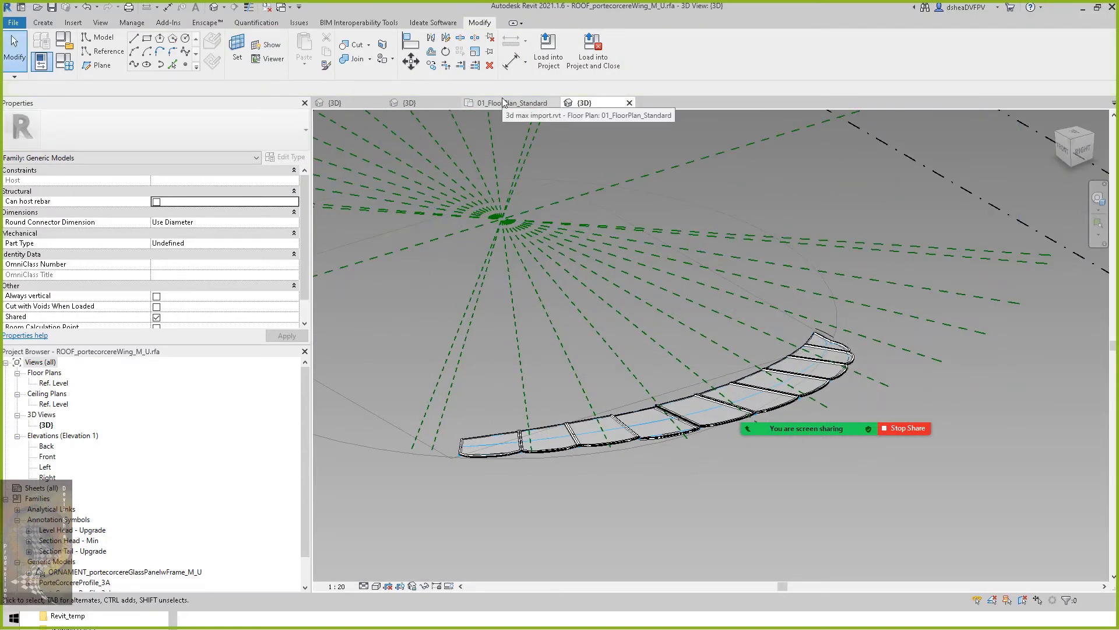
# Look over the porte-cochère roof view, then return to the 3d max import project's 3D masses view.
pyautogui.click(425, 103)
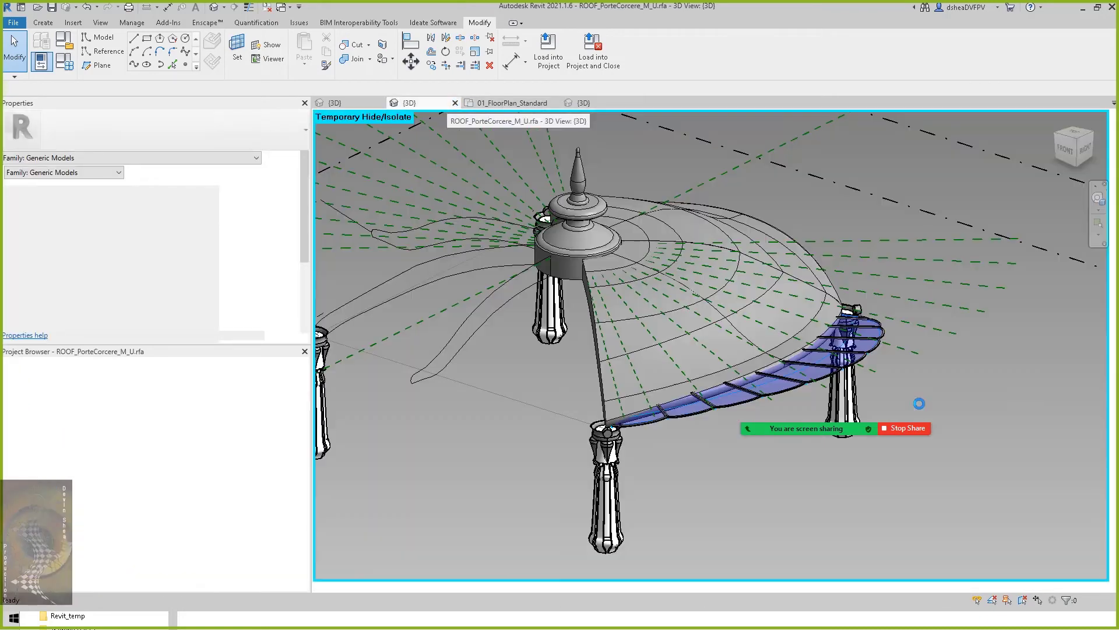
pyautogui.keyDown('shift'); pyautogui.moveTo(449, 489); pyautogui.dragTo(650, 511, button='middle'); pyautogui.keyUp('shift')
pyautogui.scroll(2, 639, 443)
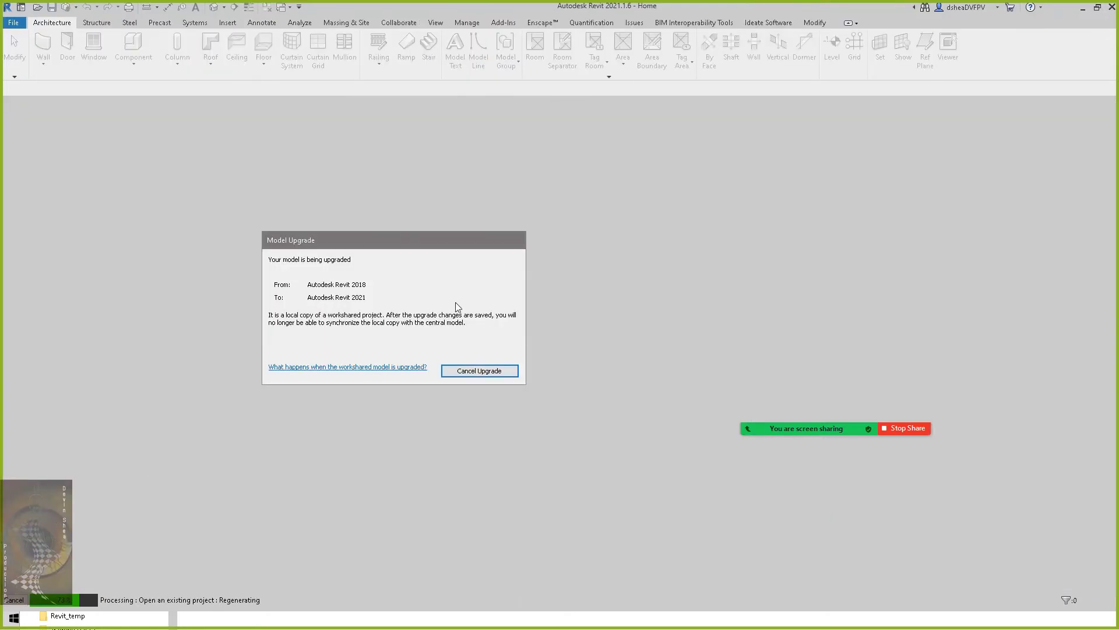
pyautogui.moveTo(438, 242); pyautogui.dragTo(477, 241)
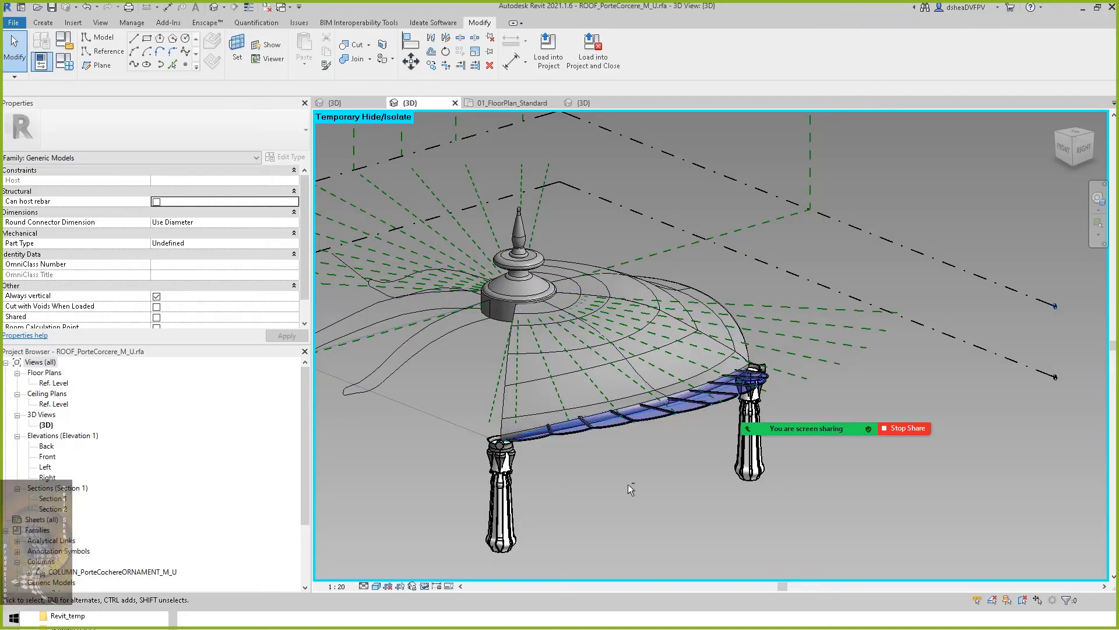
pyautogui.keyDown('shift'); pyautogui.moveTo(628, 484); pyautogui.dragTo(686, 457, button='middle'); pyautogui.keyUp('shift')
pyautogui.scroll(-3, 683, 453)
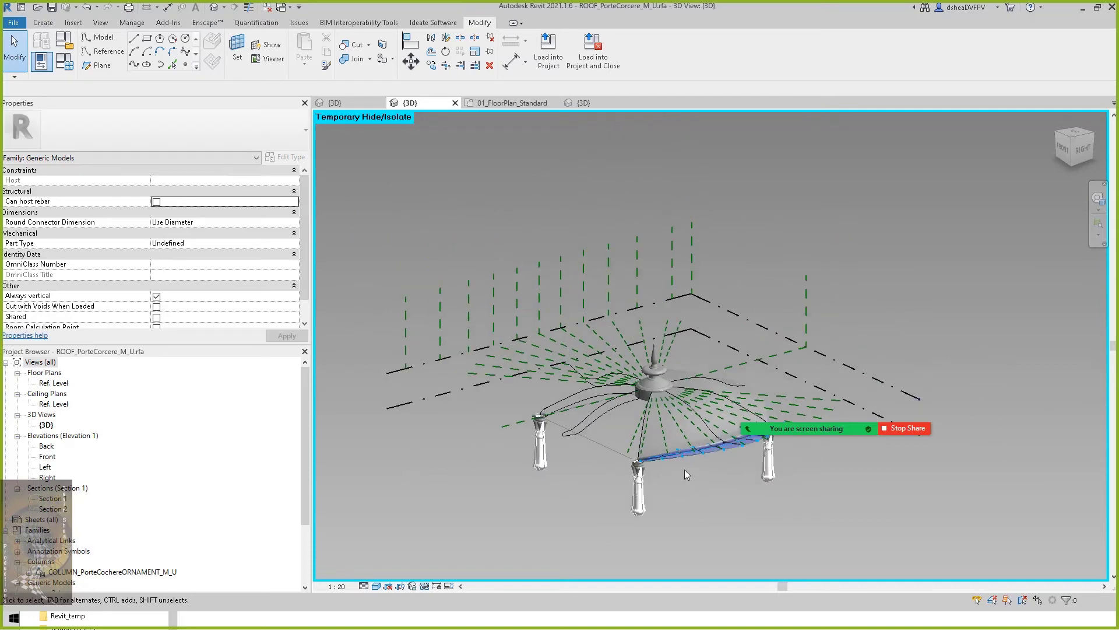
pyautogui.click(355, 103)
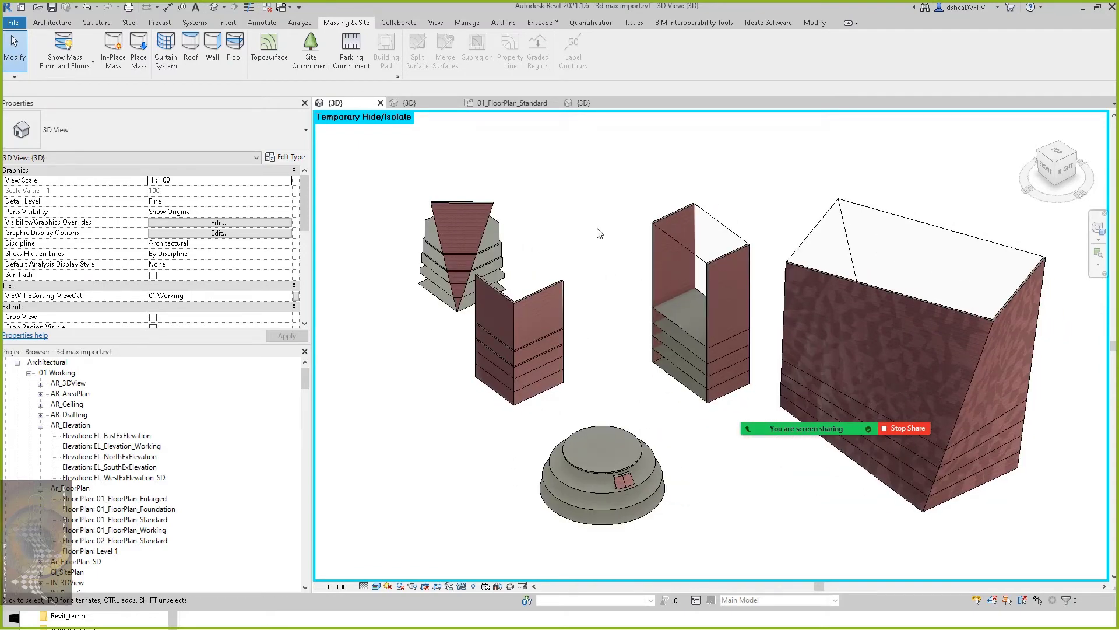
# Open the EL_EastExElevation view and frame the tall mass against its level lines.
pyautogui.click(735, 232)
pyautogui.click(400, 412)
pyautogui.doubleClick(114, 436)
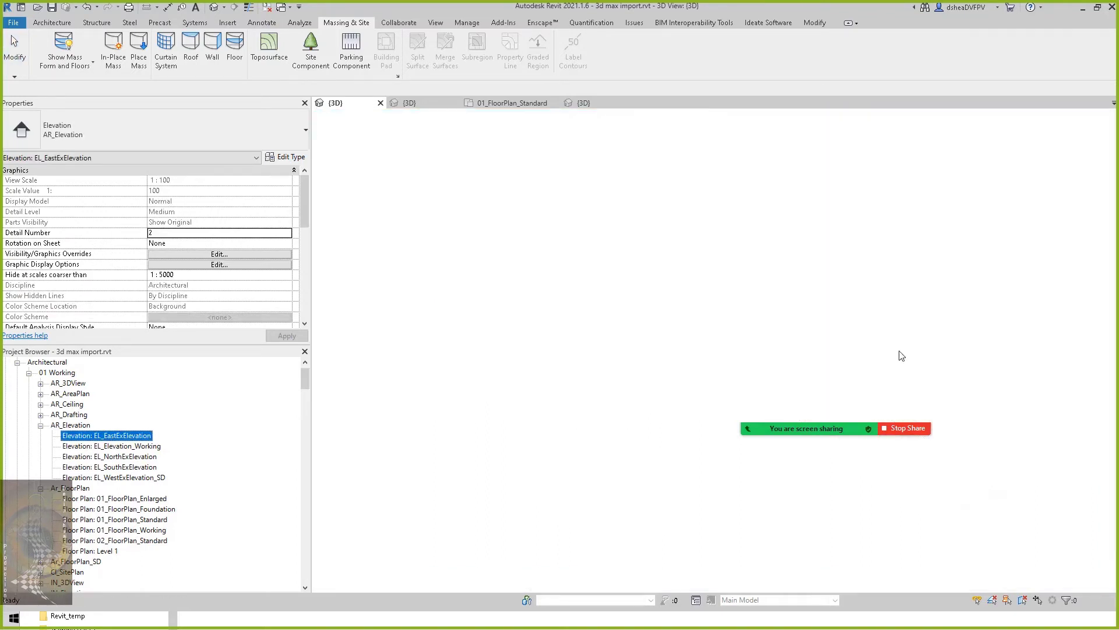
pyautogui.moveTo(860, 335); pyautogui.dragTo(642, 369, button='middle')
pyautogui.scroll(-2, 642, 368)
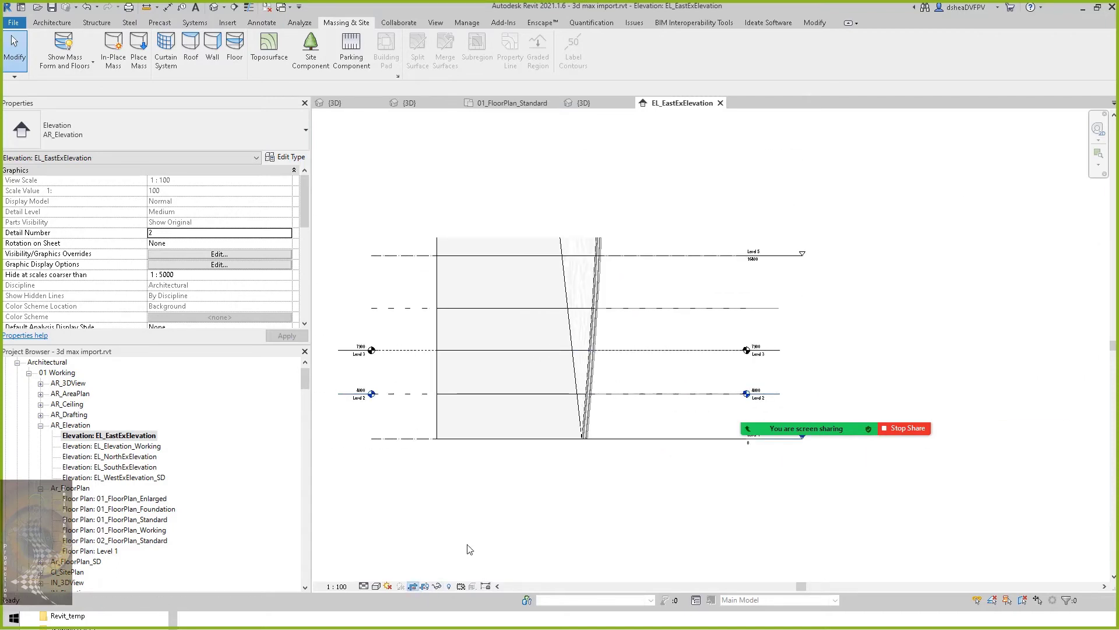
pyautogui.moveTo(680, 228); pyautogui.dragTo(671, 312, button='middle')
pyautogui.scroll(-3, 677, 291)
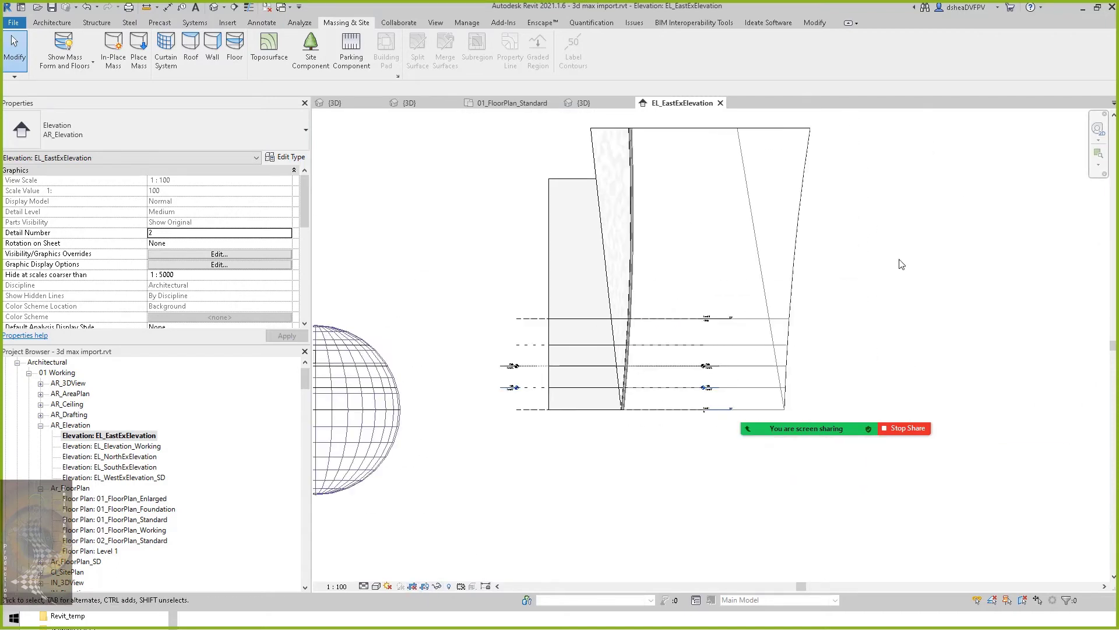
pyautogui.scroll(2, 758, 221)
pyautogui.scroll(1, 772, 320)
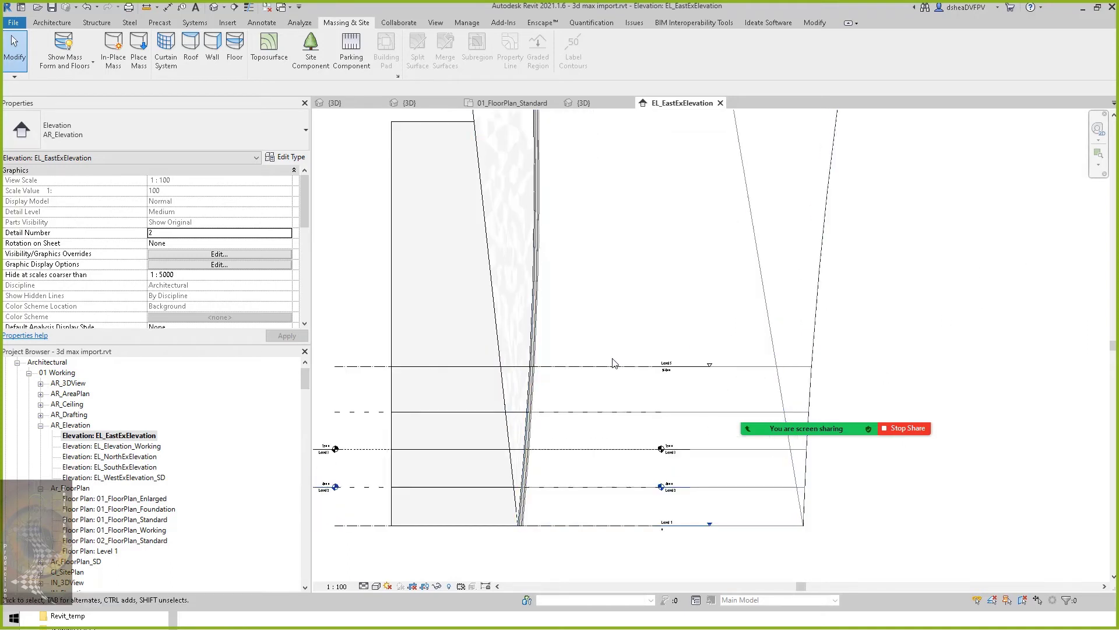
pyautogui.scroll(-3, 513, 295)
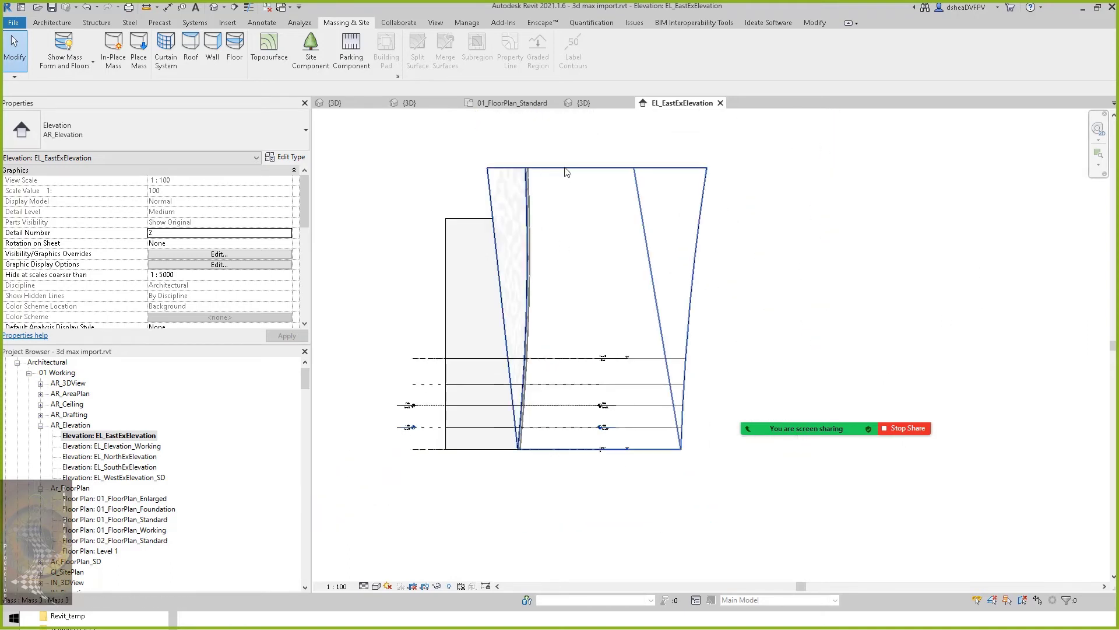
pyautogui.moveTo(787, 289); pyautogui.dragTo(825, 292, button='middle')
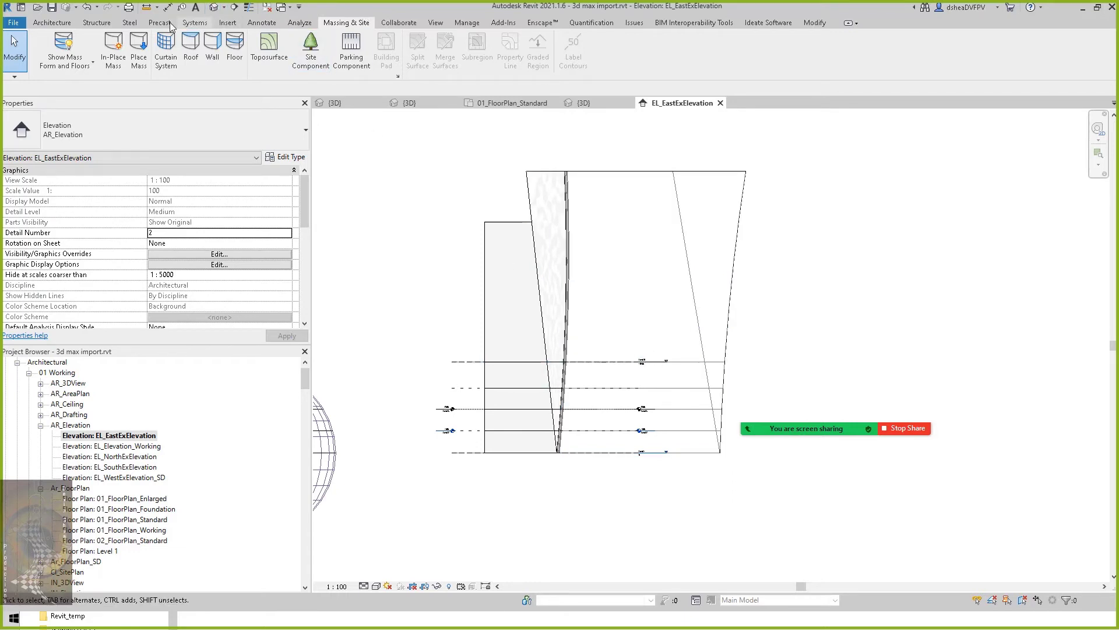
# Draw new levels above the existing ones so they reach up the tall mass.
pyautogui.click(64, 23)
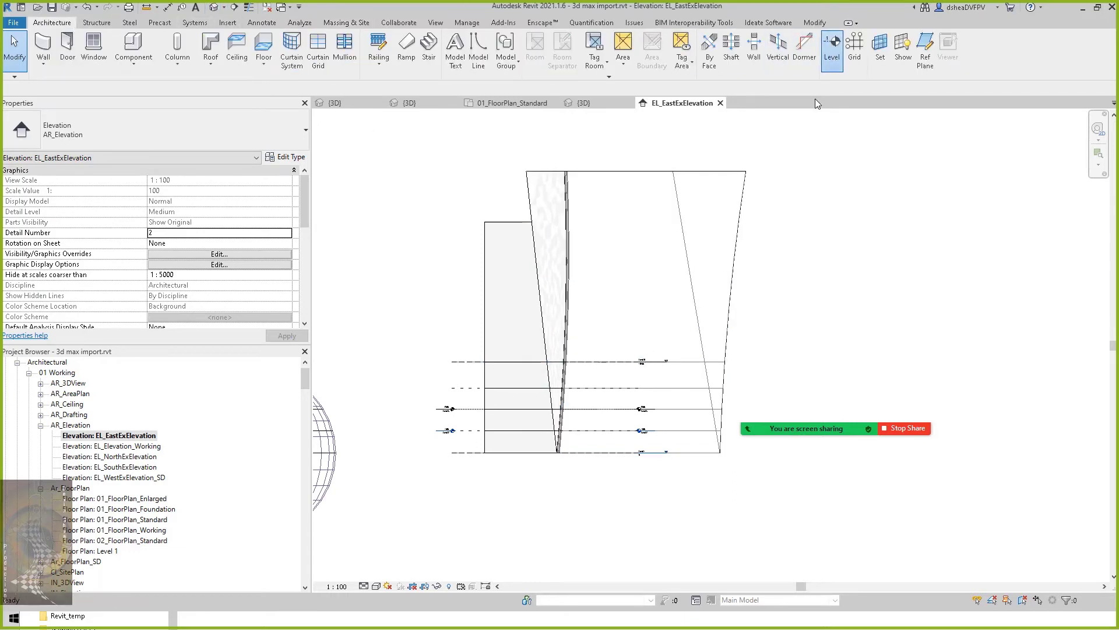
pyautogui.click(831, 50)
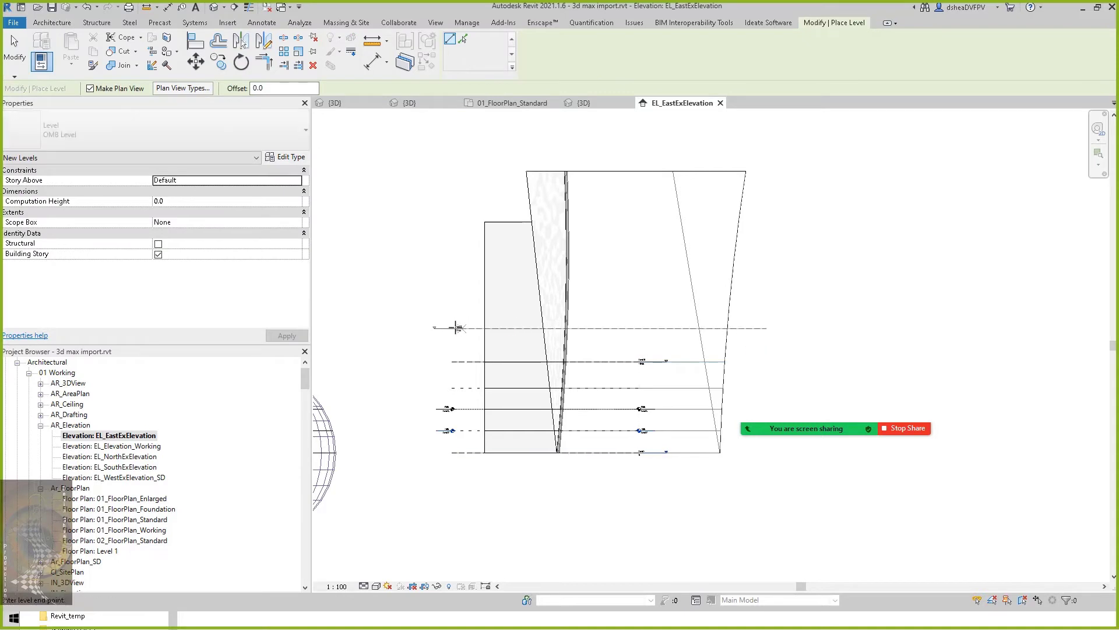
pyautogui.click(455, 294)
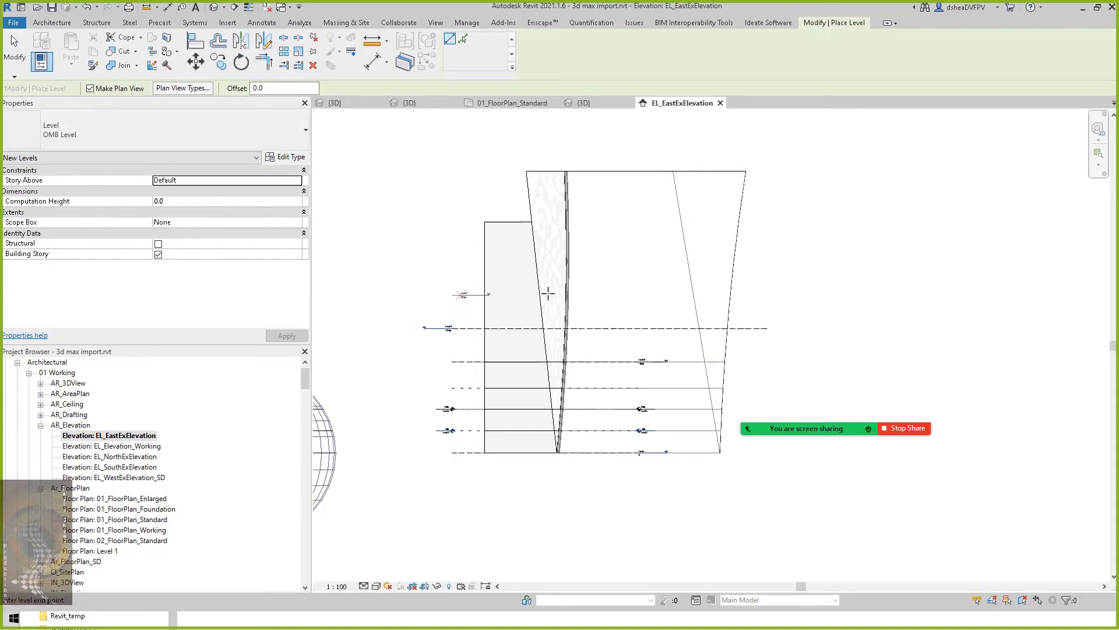
pyautogui.click(750, 307)
pyautogui.click(466, 252)
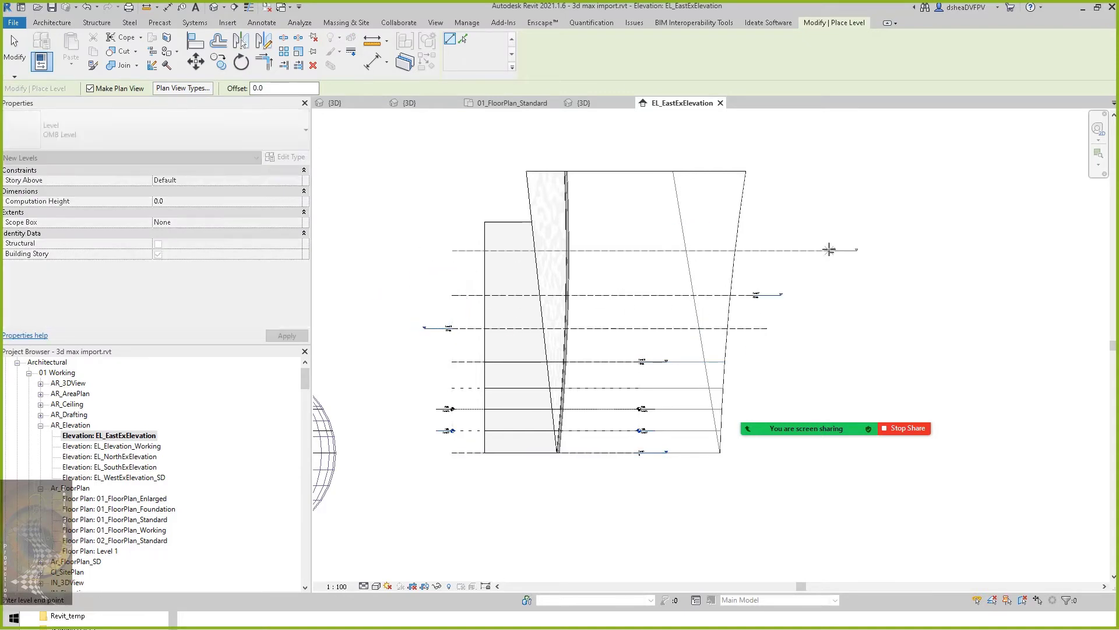
pyautogui.click(829, 250)
pyautogui.press('Escape')
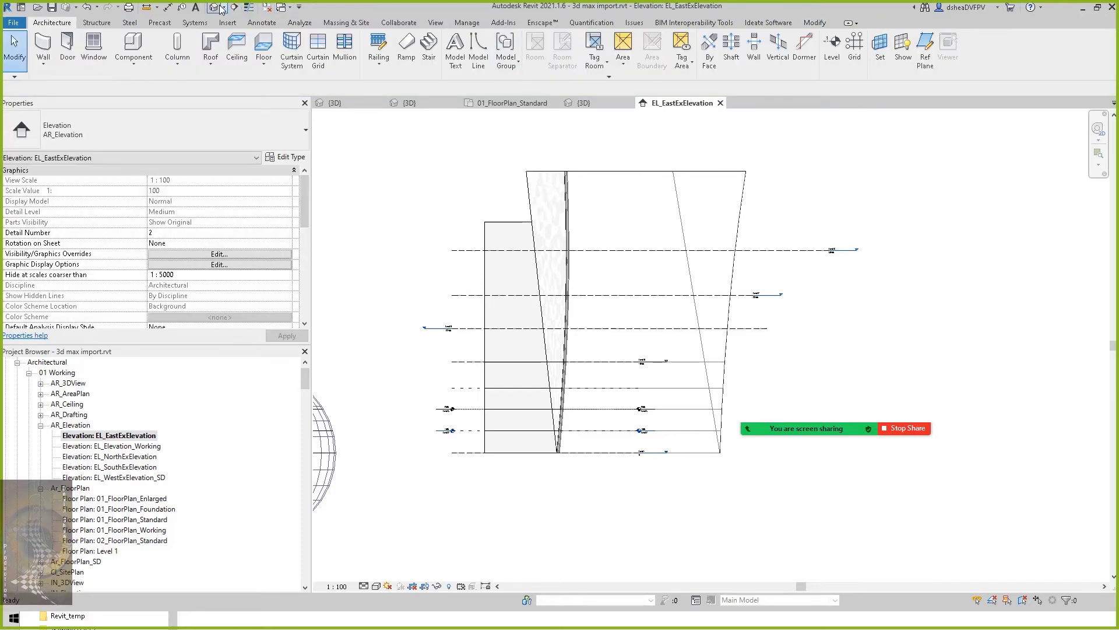
pyautogui.click(219, 7)
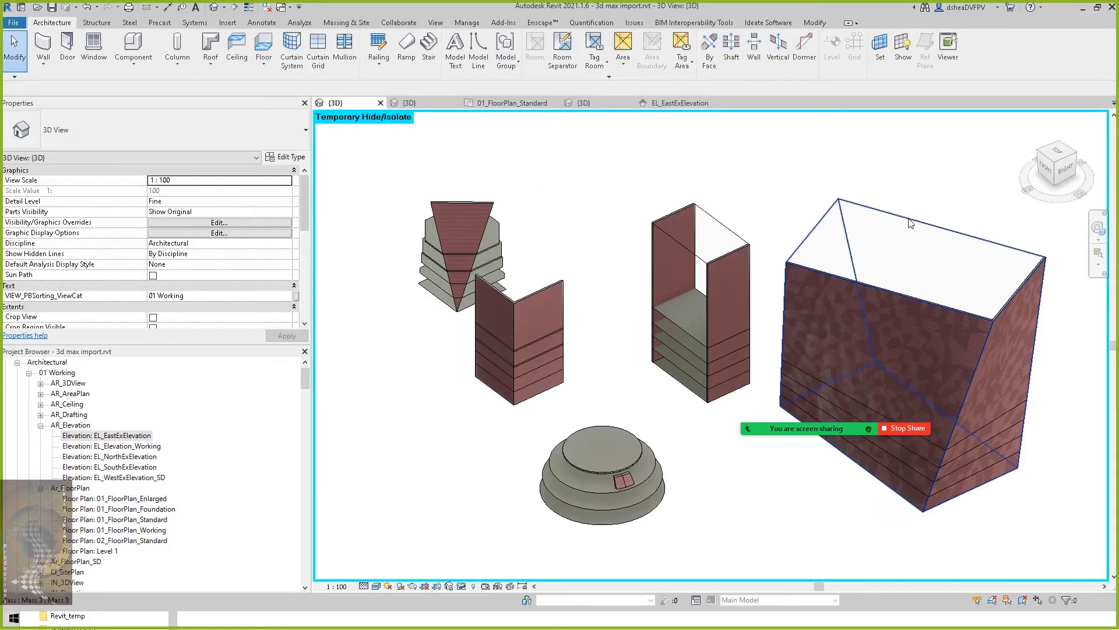
# Add mass floors to the large slanted mass at every level, up through Level 7.
pyautogui.click(911, 223)
pyautogui.click(513, 61)
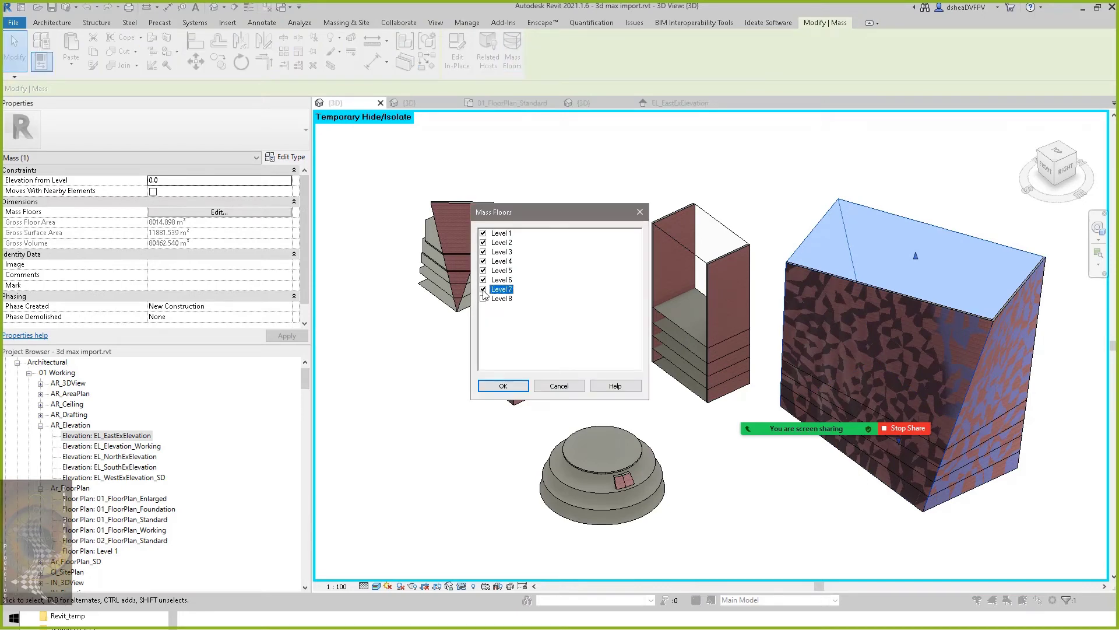
pyautogui.click(523, 389)
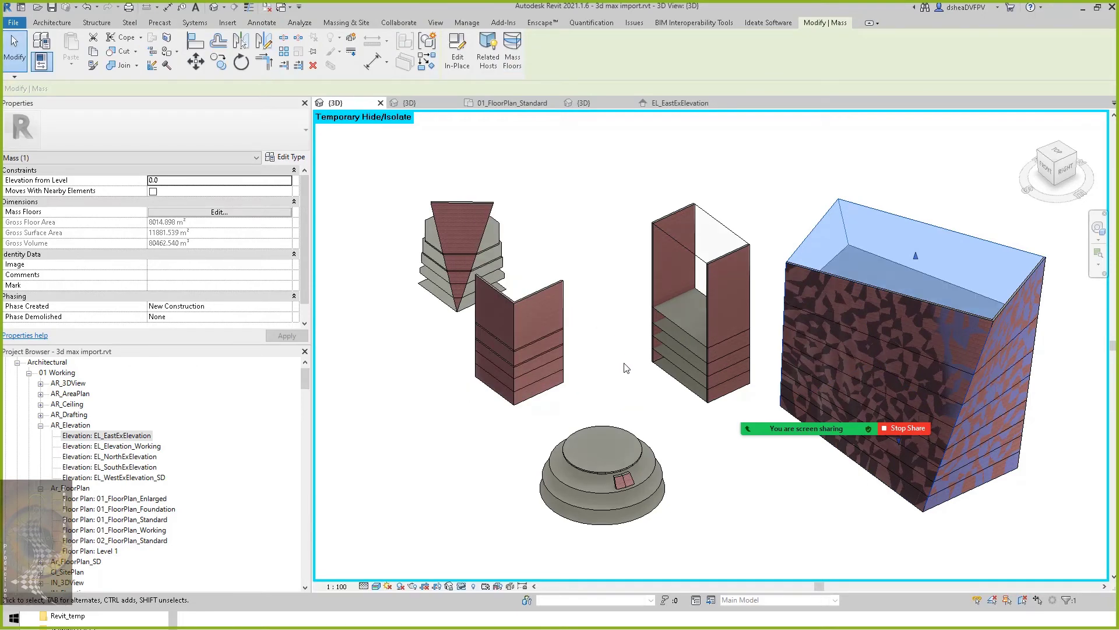
pyautogui.keyDown('shift'); pyautogui.moveTo(656, 383); pyautogui.dragTo(800, 471, button='middle'); pyautogui.keyUp('shift')
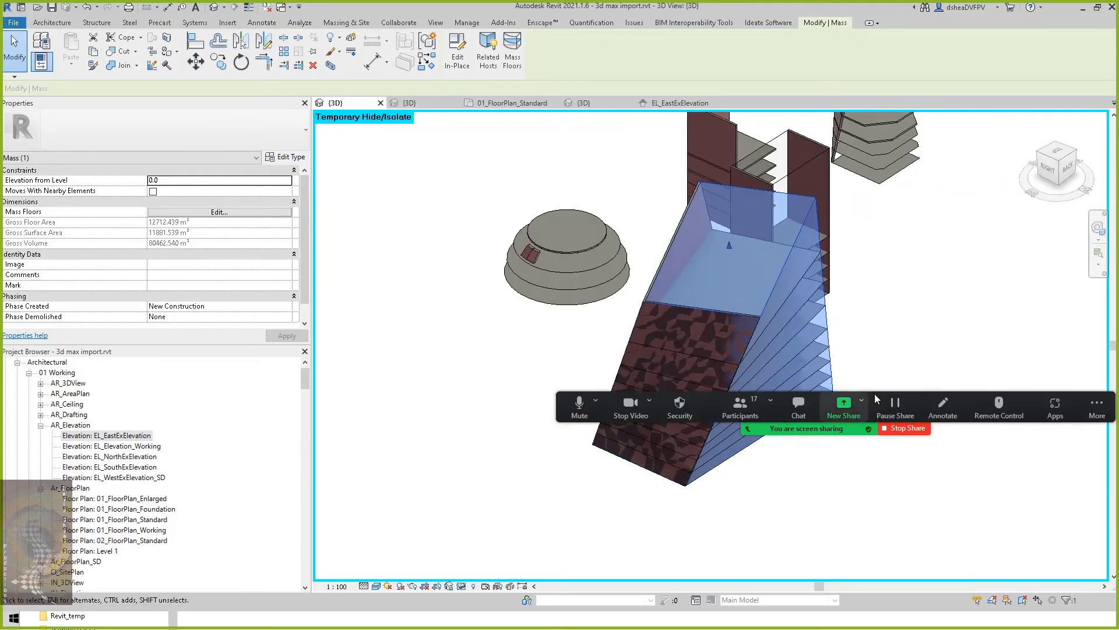
pyautogui.scroll(2, 907, 353)
pyautogui.scroll(-4, 906, 353)
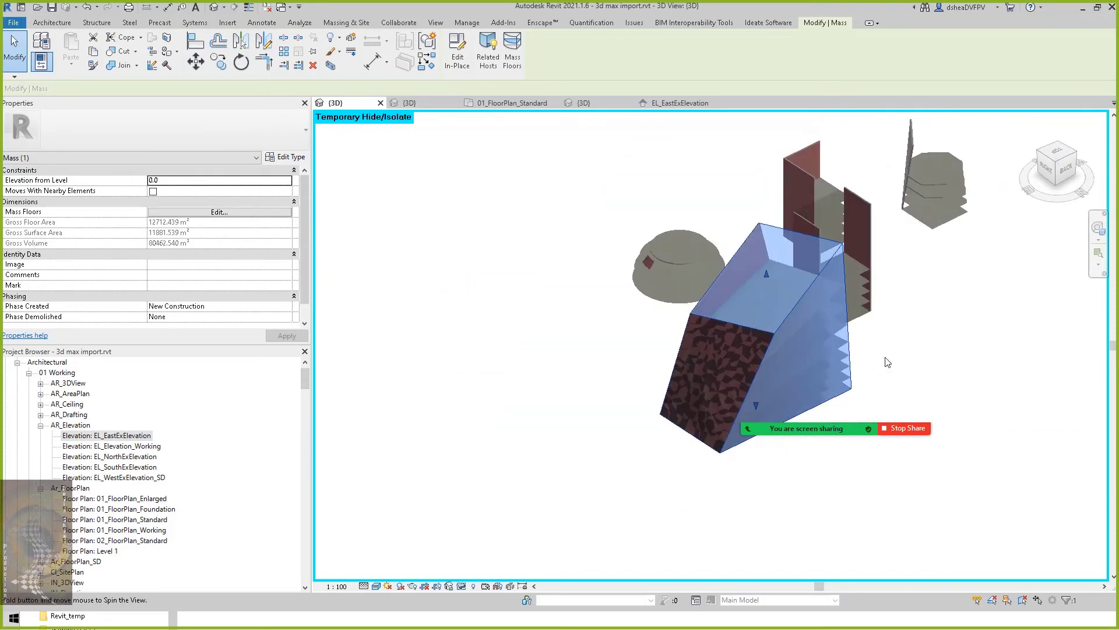
pyautogui.keyDown('shift'); pyautogui.moveTo(795, 269); pyautogui.dragTo(583, 388, button='middle'); pyautogui.keyUp('shift')
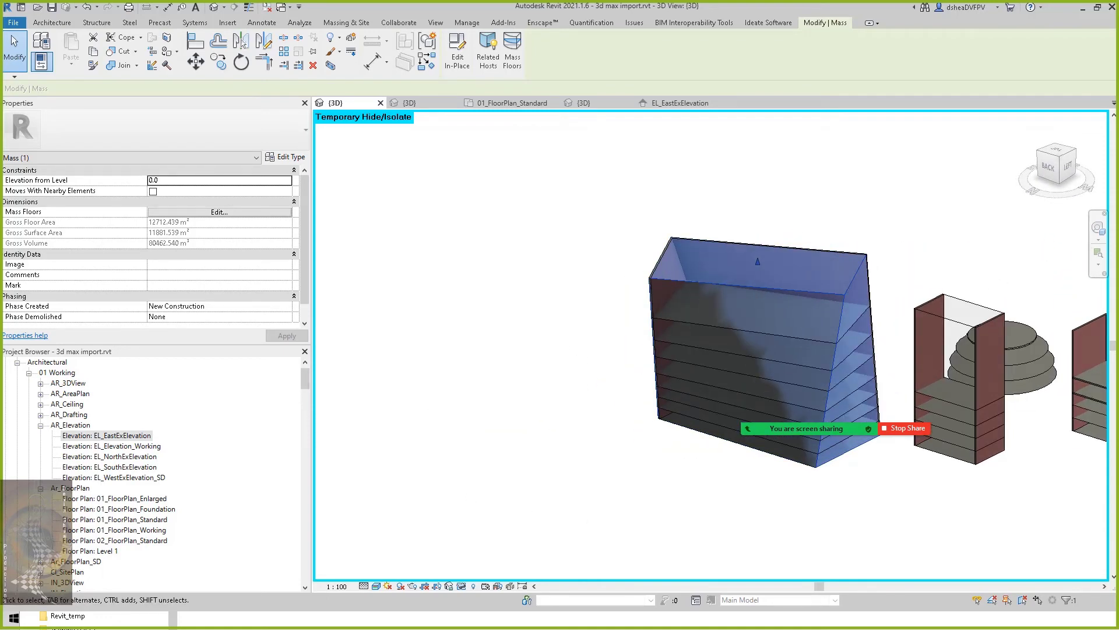
# In 3ds Max, select the left box Box002 and frame both boxes and the sphere.
pyautogui.hotkey('alt', 'Tab')
pyautogui.click(380, 320)
pyautogui.scroll(5, 280, 257)
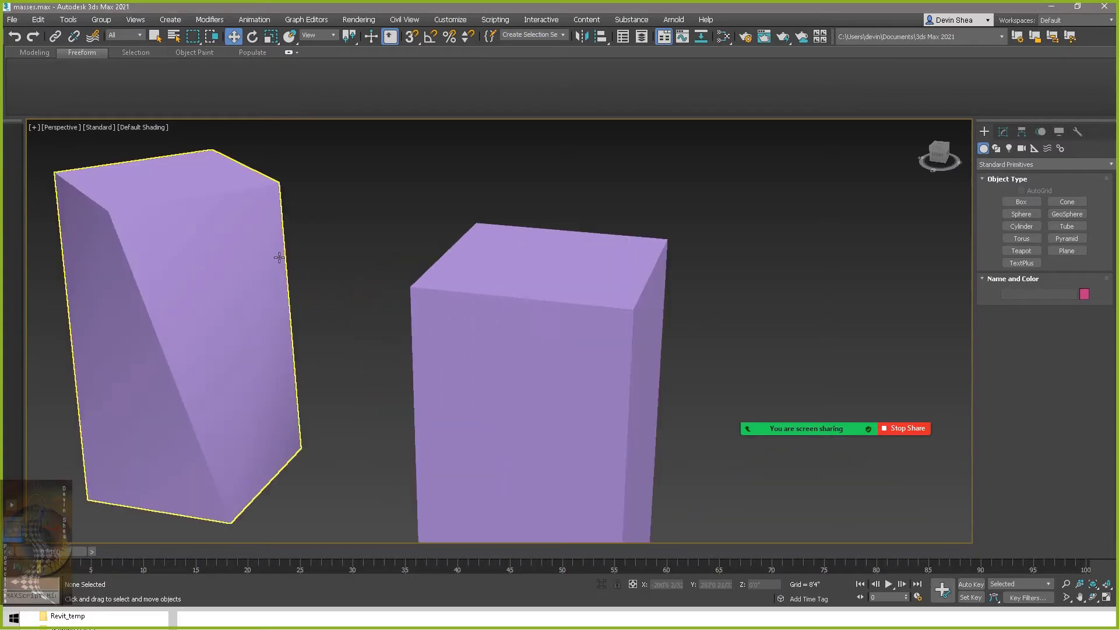
pyautogui.click(230, 193)
pyautogui.moveTo(292, 222); pyautogui.dragTo(372, 199, button='middle')
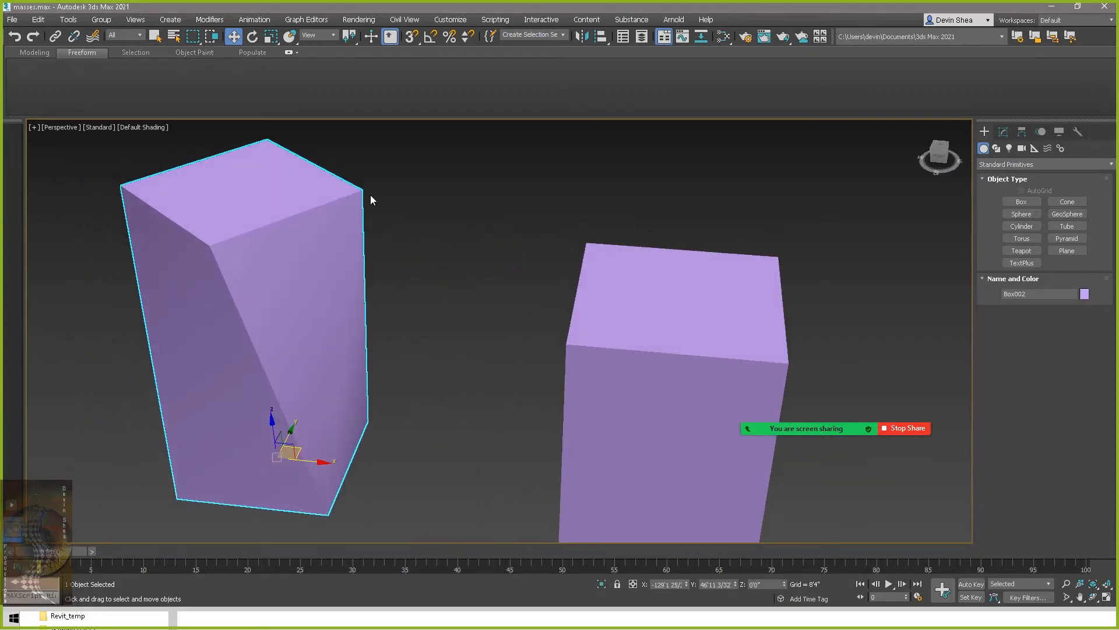
pyautogui.scroll(-6, 391, 271)
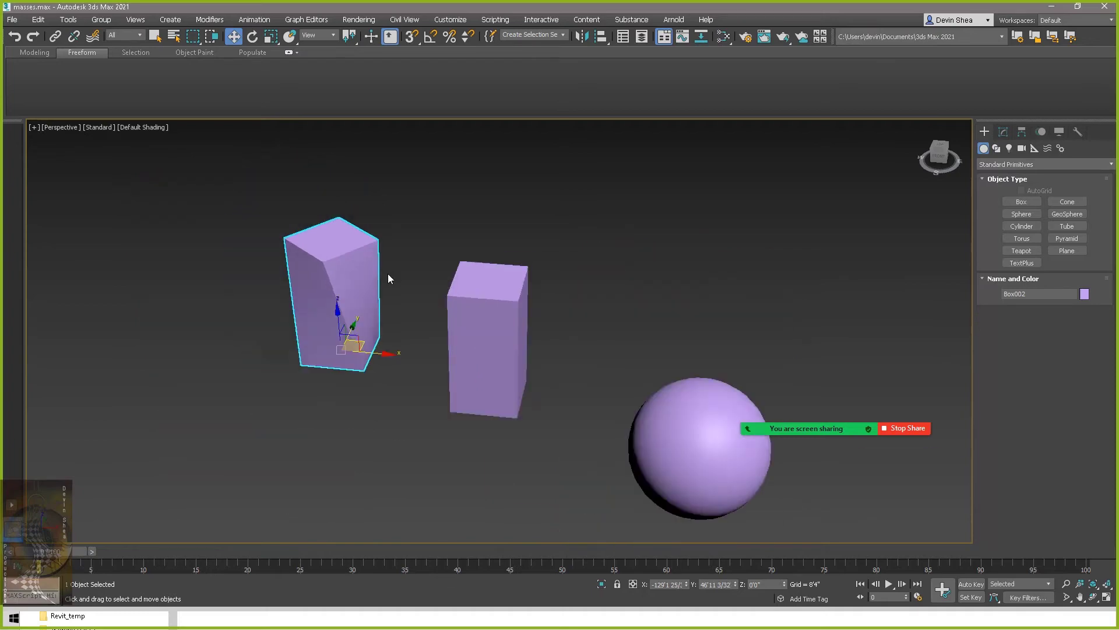
# Back in Revit, zoom to fit the floored masses and clear the temporary hide.
pyautogui.click(1052, 8)
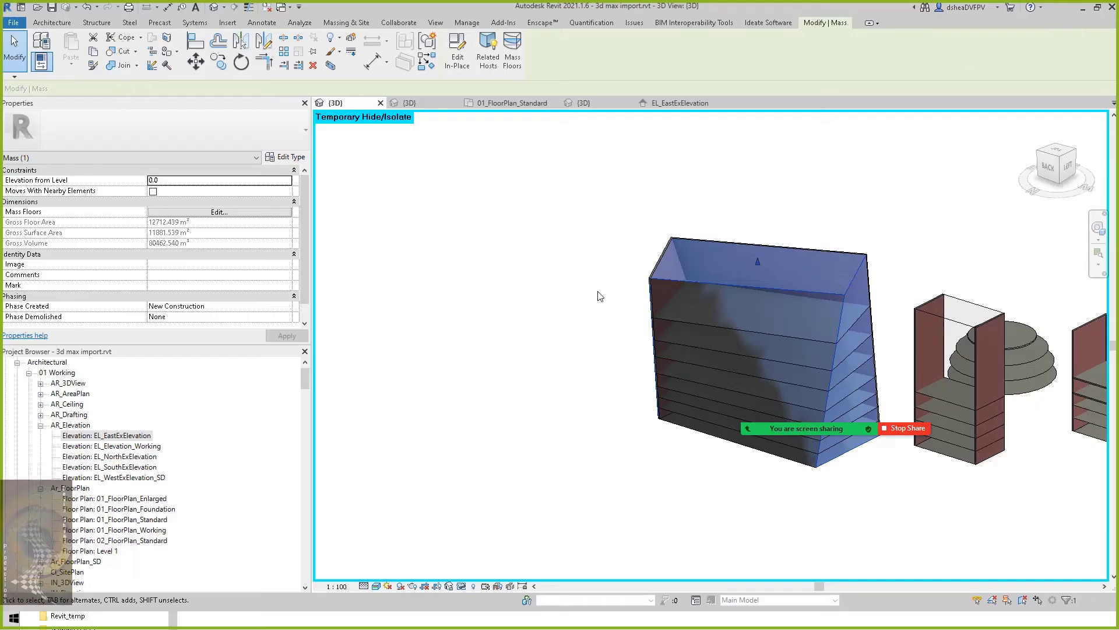
pyautogui.click(606, 295)
pyautogui.keyDown('shift'); pyautogui.moveTo(606, 295); pyautogui.dragTo(490, 335, button='middle'); pyautogui.keyUp('shift')
pyautogui.press('alt')
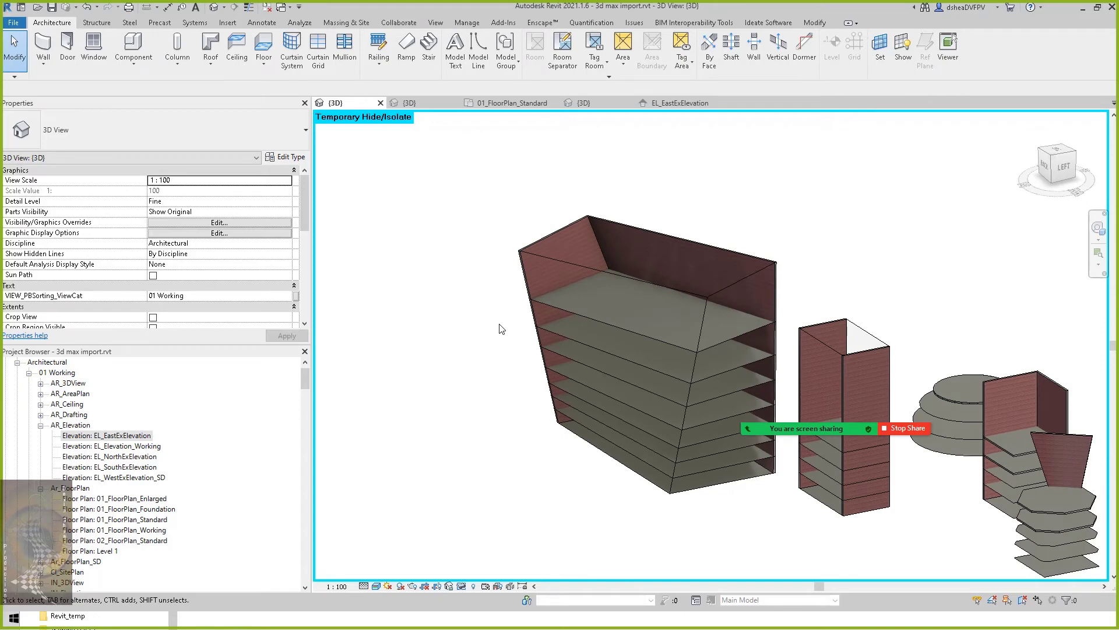
pyautogui.scroll(1, 682, 382)
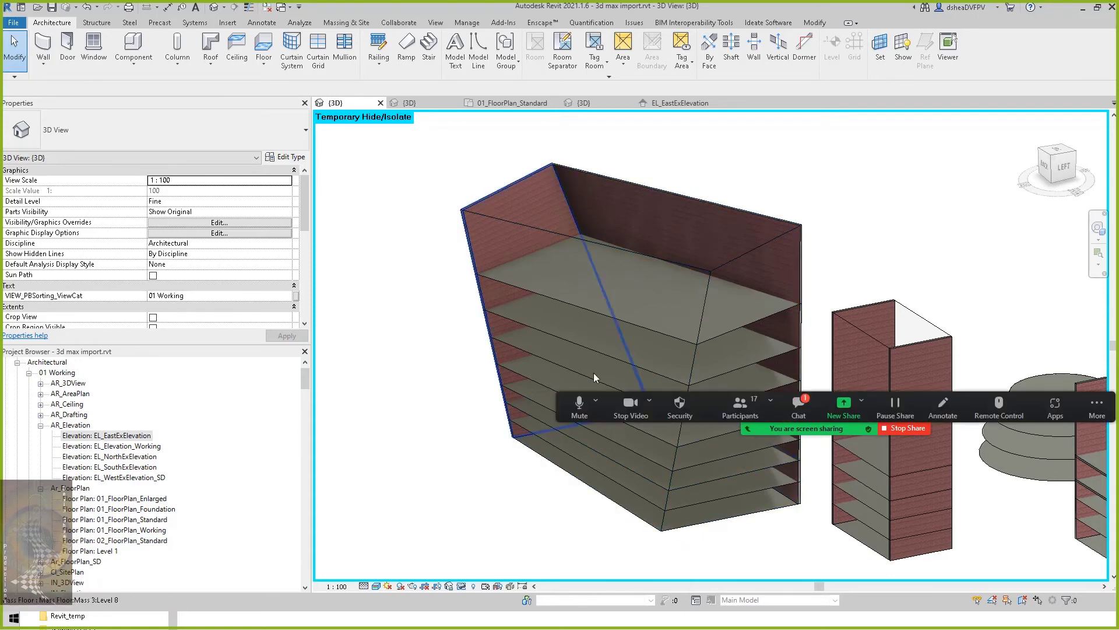
pyautogui.press('z')
pyautogui.press('f')
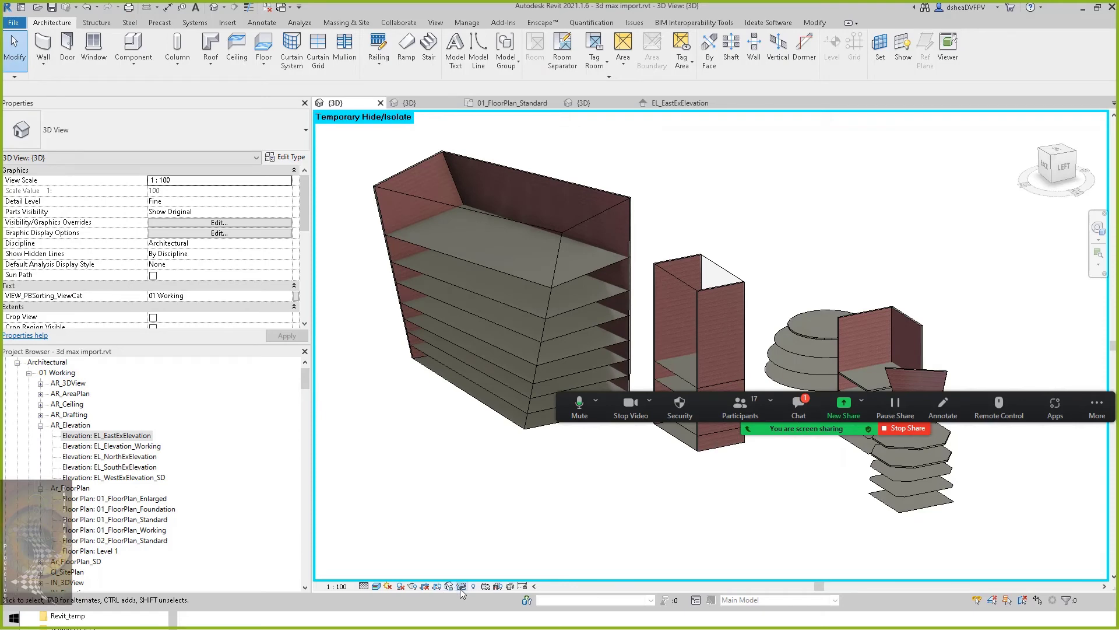
pyautogui.click(461, 586)
pyautogui.click(483, 576)
pyautogui.moveTo(736, 339); pyautogui.dragTo(662, 275, button='middle')
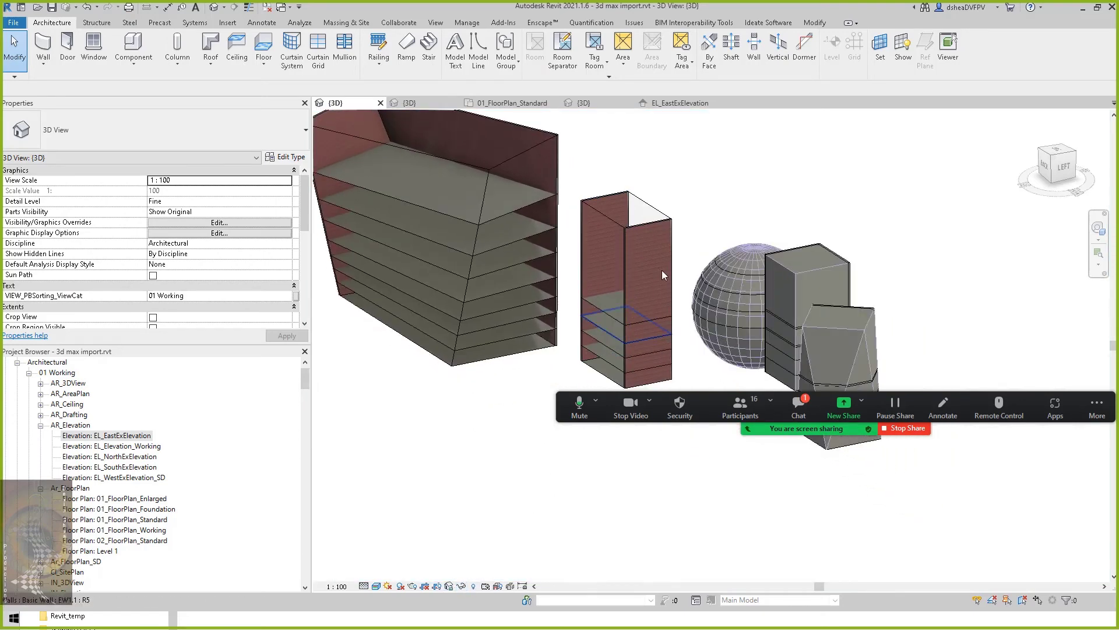
pyautogui.scroll(-3, 748, 270)
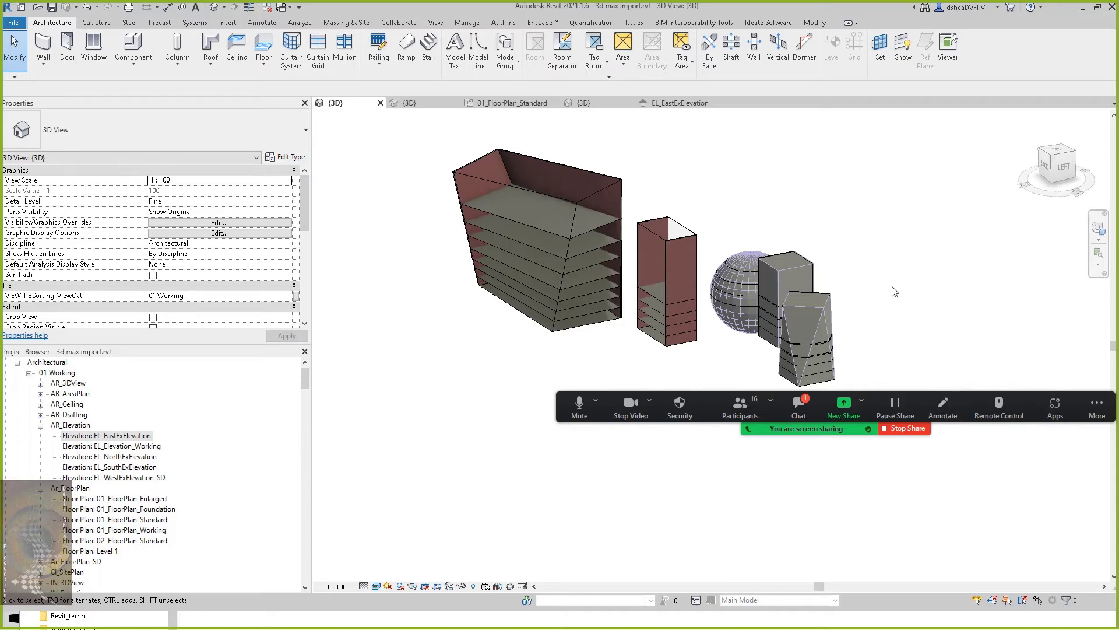
pyautogui.moveTo(892, 285)
pyautogui.keyDown('shift'); pyautogui.mouseDown(button='middle')
pyautogui.moveTo(909, 320)
pyautogui.moveTo(900, 342)
pyautogui.moveTo(906, 290)
pyautogui.mouseUp(button='middle'); pyautogui.keyUp('shift')
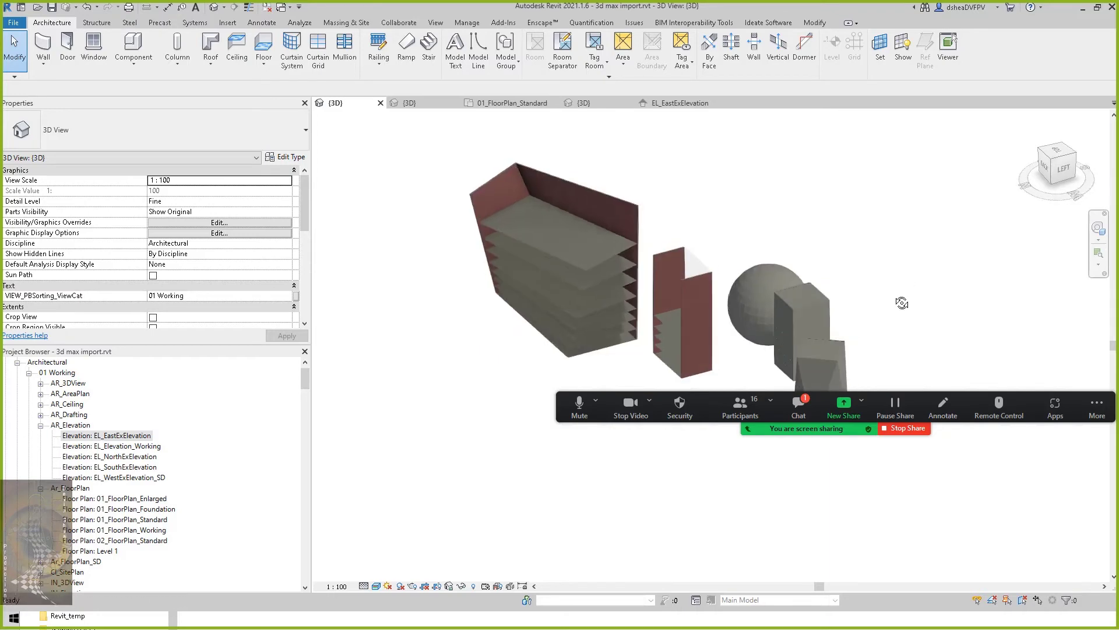
pyautogui.keyDown('shift'); pyautogui.moveTo(902, 303); pyautogui.dragTo(861, 307, button='middle'); pyautogui.keyUp('shift')
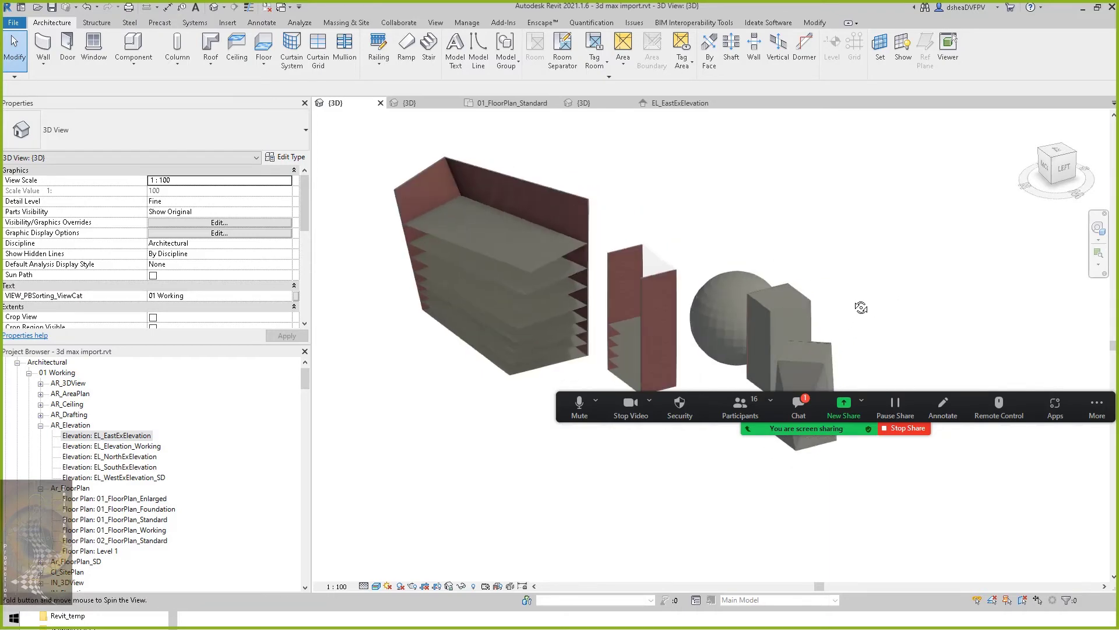
pyautogui.scroll(4, 400, 465)
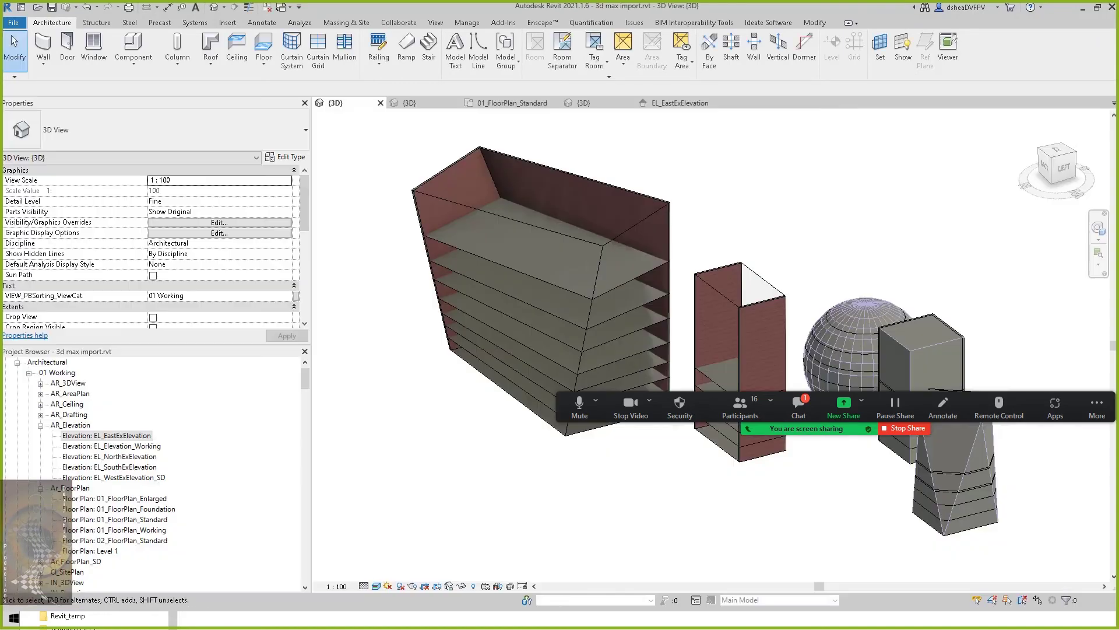
pyautogui.moveTo(804, 266)
pyautogui.keyDown('shift'); pyautogui.mouseDown(button='middle')
pyautogui.moveTo(839, 267)
pyautogui.moveTo(701, 210)
pyautogui.moveTo(692, 258)
pyautogui.moveTo(703, 278)
pyautogui.moveTo(634, 168)
pyautogui.mouseUp(button='middle'); pyautogui.keyUp('shift')
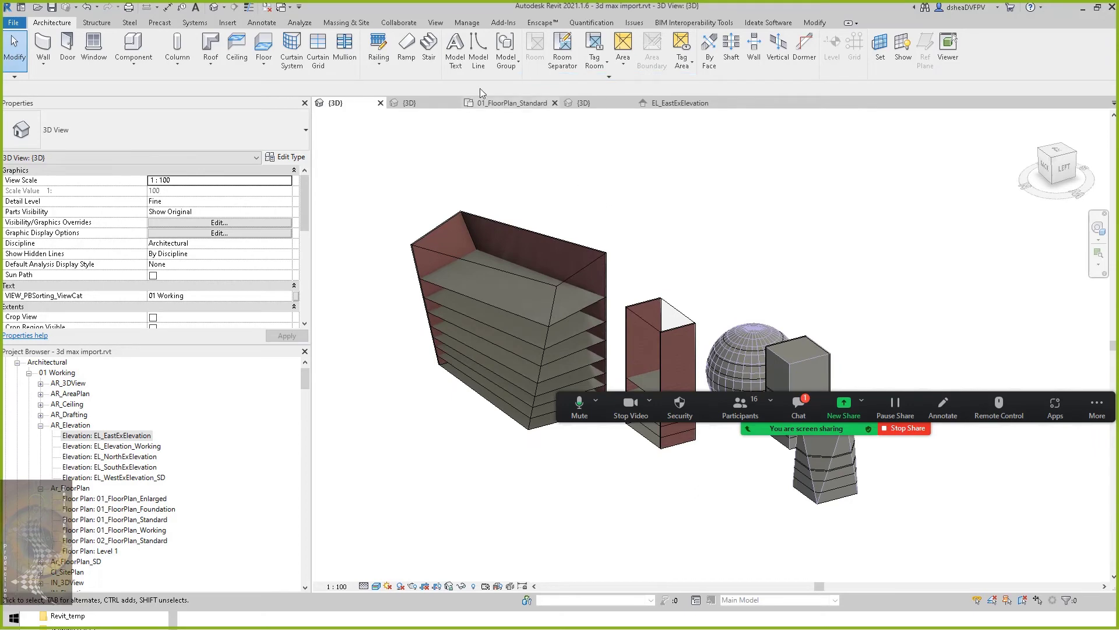
pyautogui.click(686, 288)
pyautogui.keyDown('shift'); pyautogui.moveTo(762, 245); pyautogui.dragTo(579, 147, button='middle'); pyautogui.keyUp('shift')
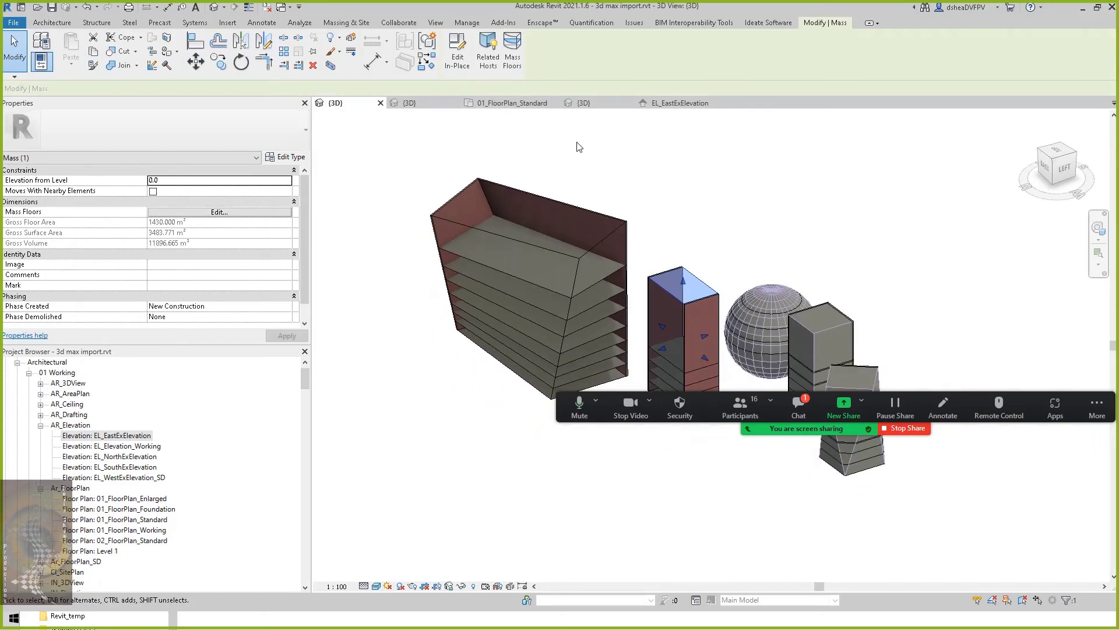
pyautogui.click(579, 147)
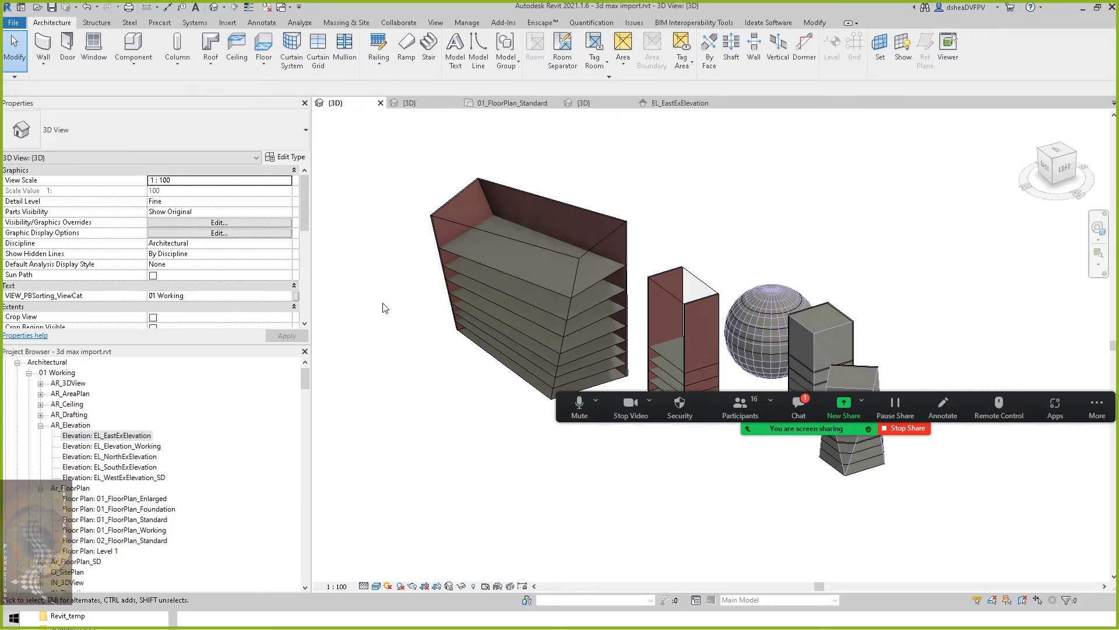
# Switch mass display to Show Mass by View Settings, then back to Show Mass Form and Floors.
pyautogui.click(332, 22)
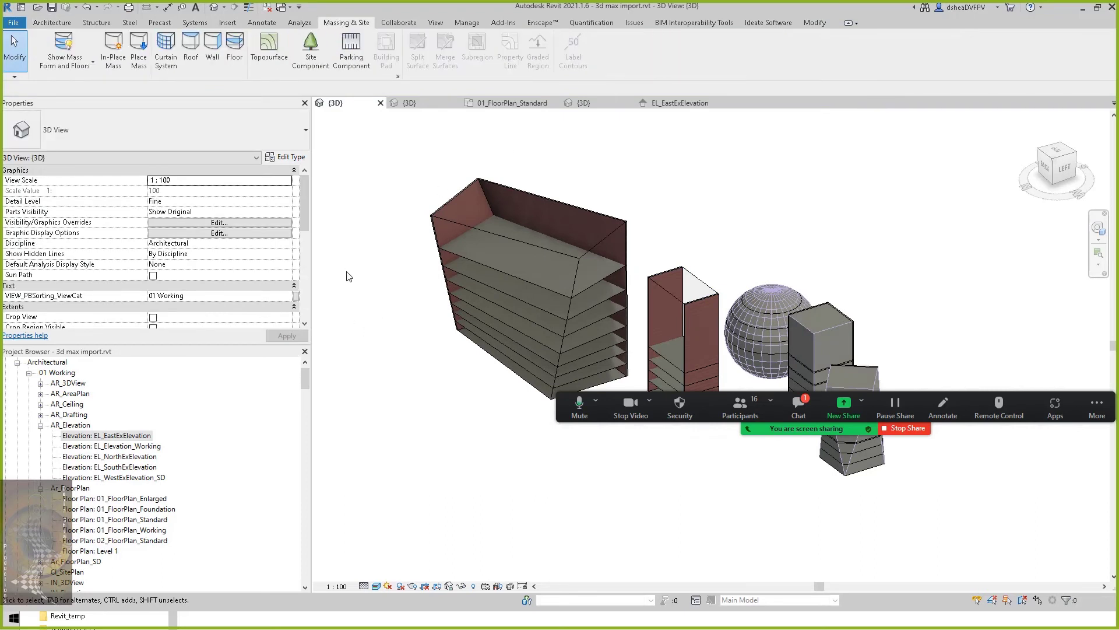
pyautogui.click(87, 64)
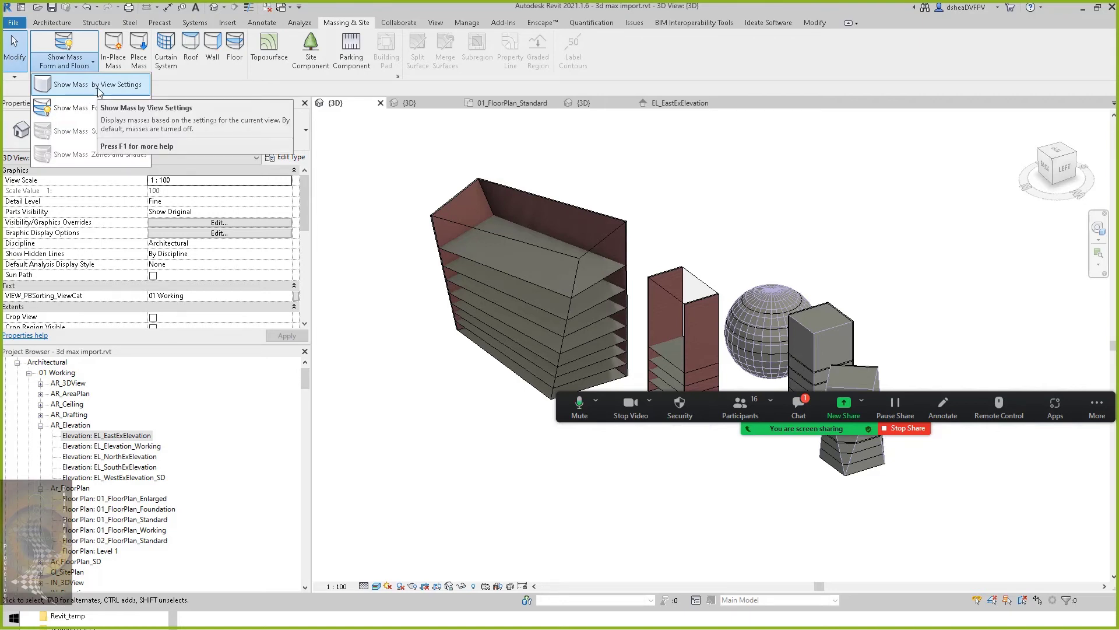
pyautogui.click(98, 86)
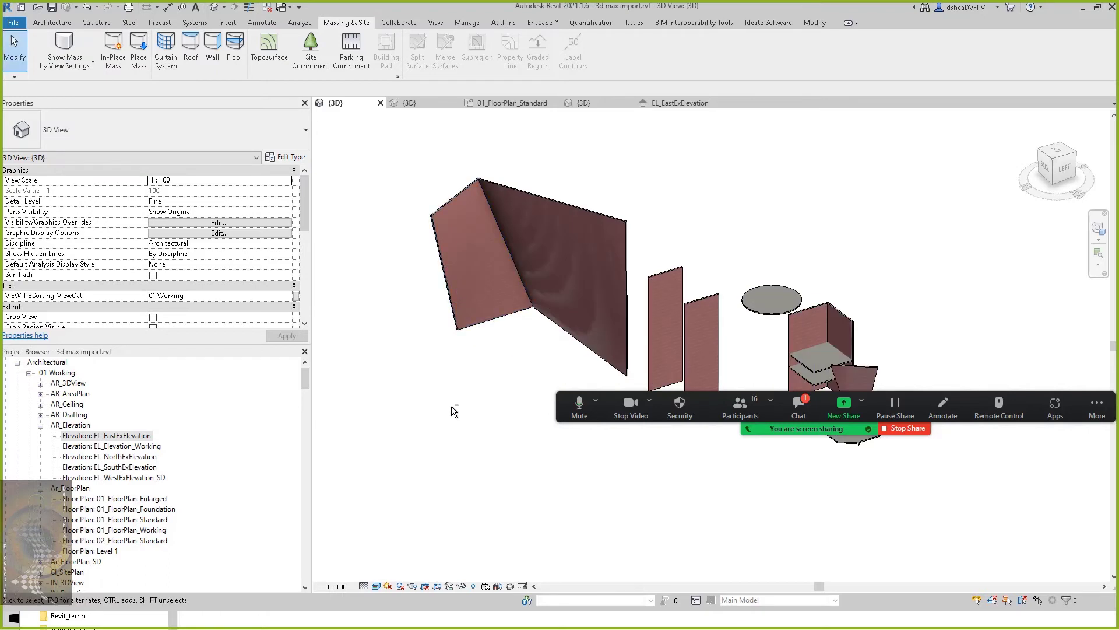
pyautogui.keyDown('shift'); pyautogui.moveTo(450, 404); pyautogui.dragTo(462, 430, button='middle'); pyautogui.keyUp('shift')
pyautogui.scroll(-3, 464, 417)
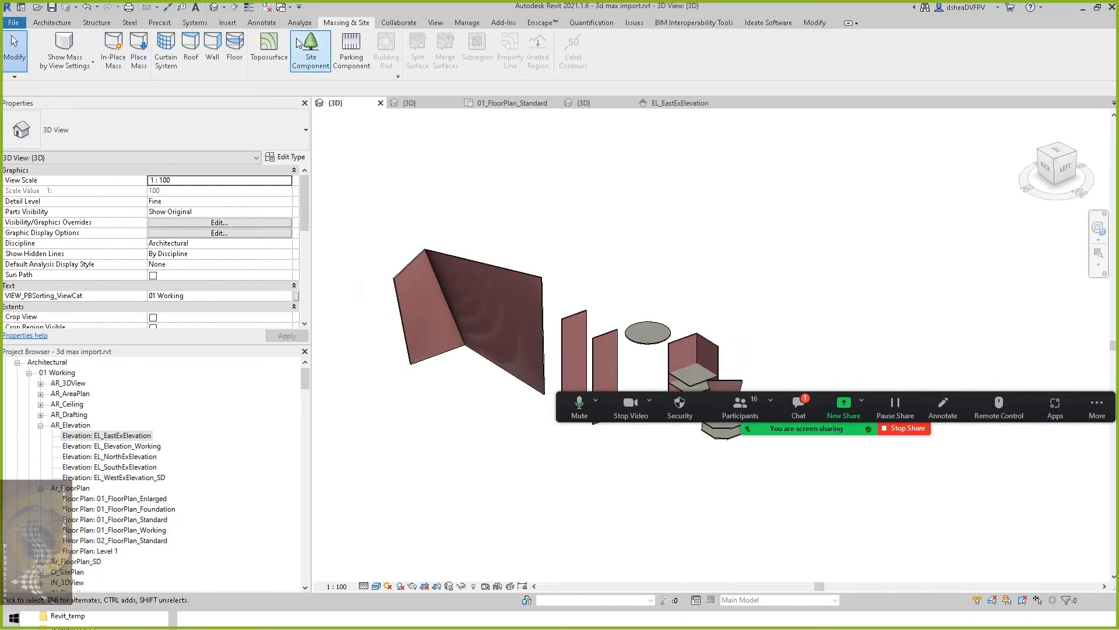
pyautogui.click(64, 49)
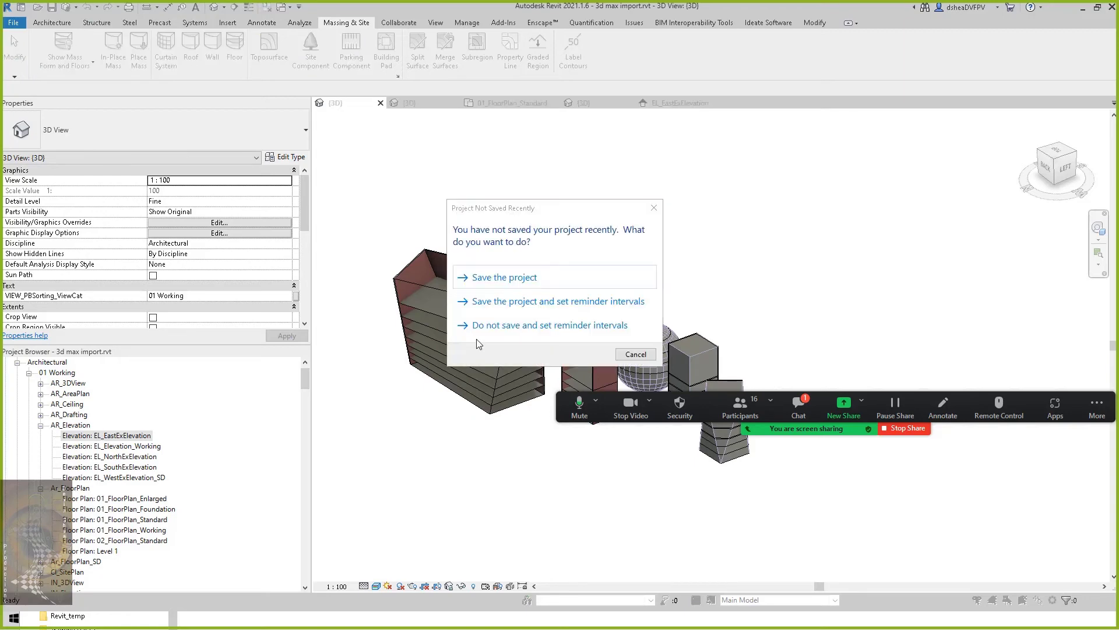
pyautogui.click(635, 354)
# Turn on the Mass category in the 3D view's Visibility/Graphics (VG) settings.
pyautogui.press('v')
pyautogui.press('g')
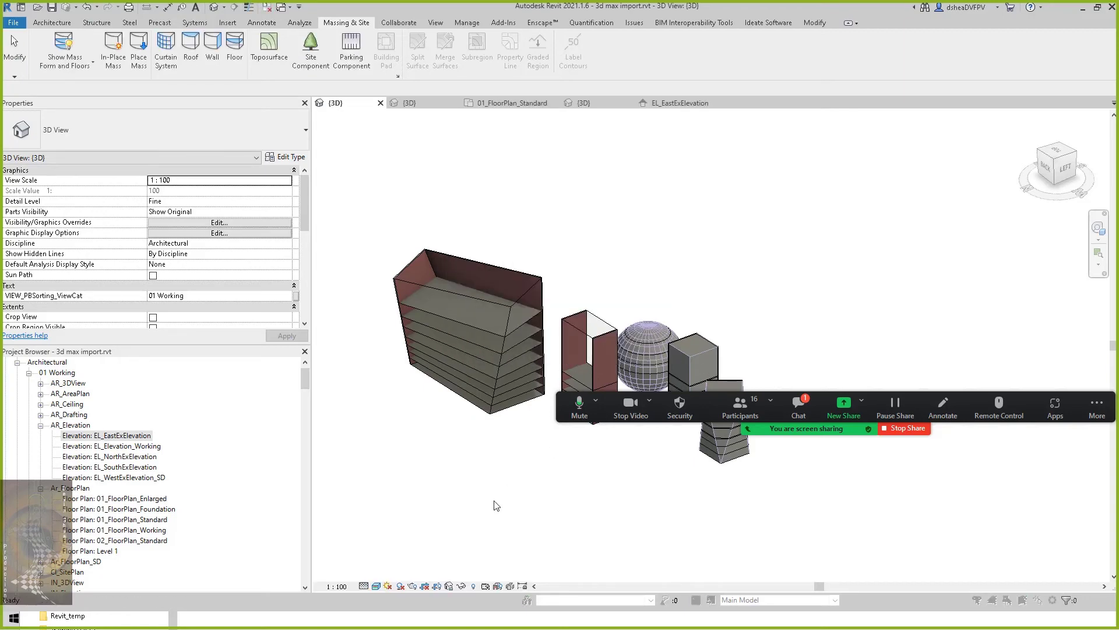
pyautogui.click(155, 338)
pyautogui.scroll(-1, 155, 318)
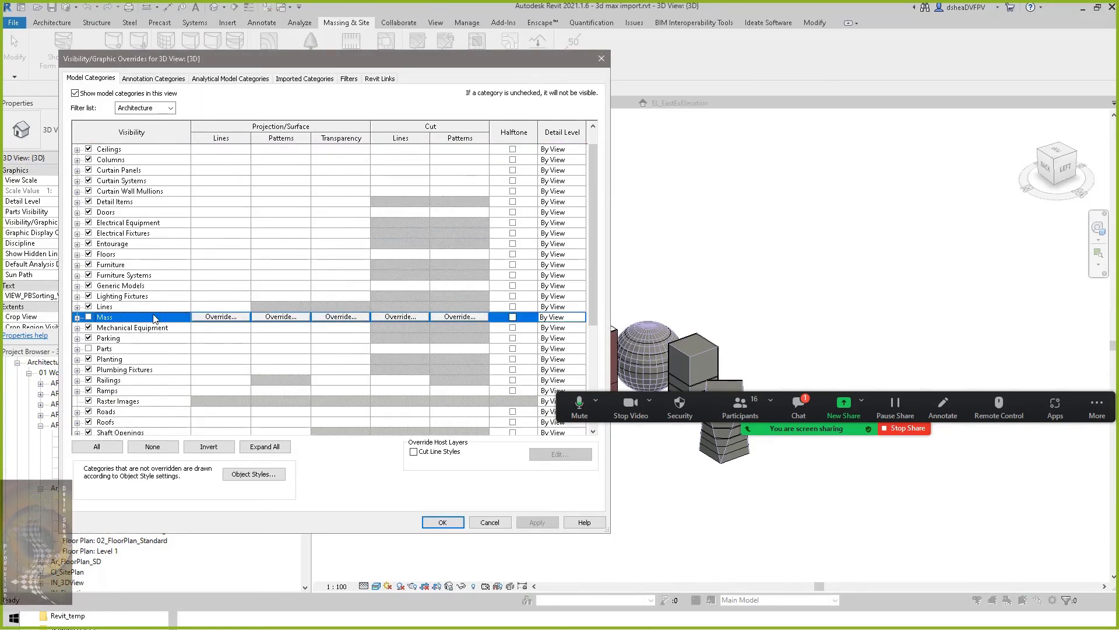
pyautogui.click(442, 521)
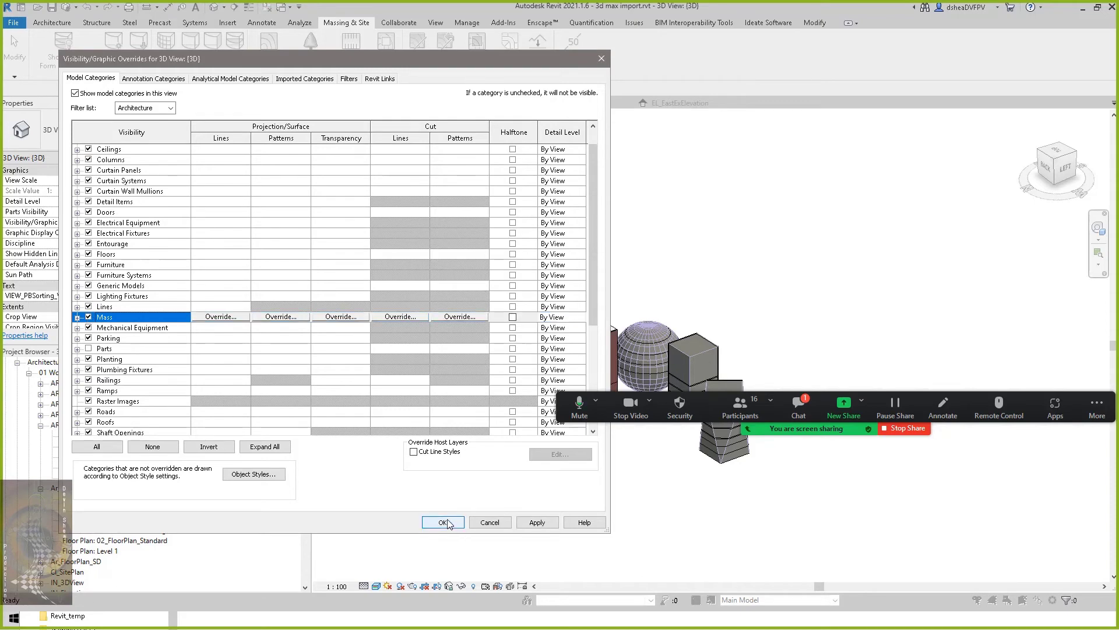
pyautogui.moveTo(637, 242)
pyautogui.keyDown('shift'); pyautogui.mouseDown(button='middle')
pyautogui.moveTo(653, 265)
pyautogui.moveTo(732, 225)
pyautogui.moveTo(729, 204)
pyautogui.mouseUp(button='middle'); pyautogui.keyUp('shift')
pyautogui.scroll(2, 729, 204)
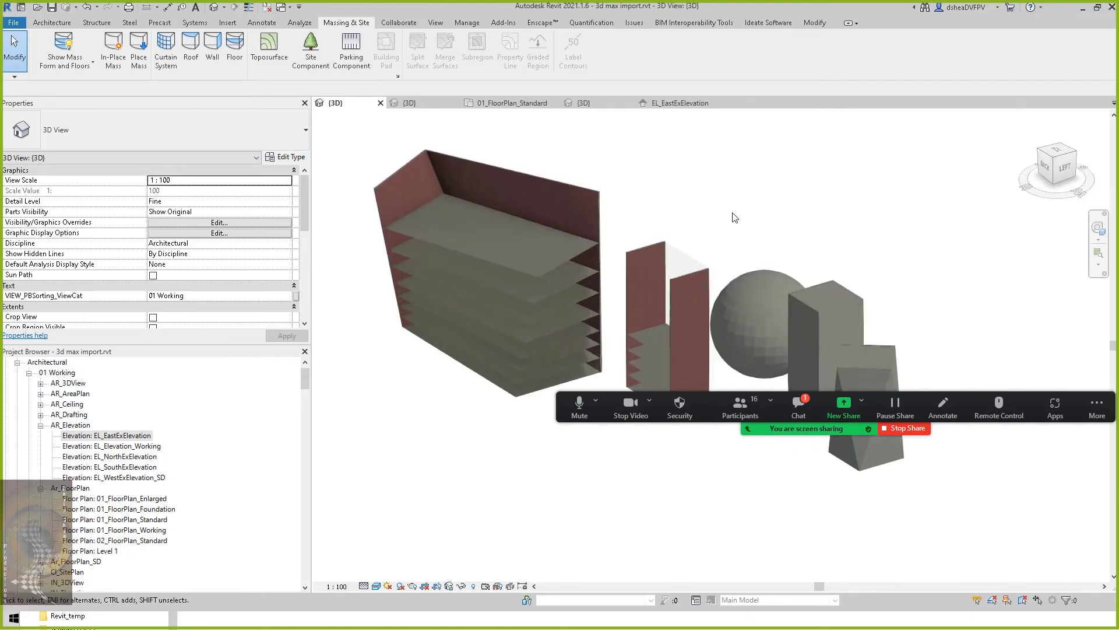
pyautogui.click(689, 260)
# Edit the tall mass in place and raise its top vertex into a pyramid peak.
pyautogui.keyDown('shift'); pyautogui.moveTo(688, 260); pyautogui.dragTo(708, 175, button='middle'); pyautogui.keyUp('shift')
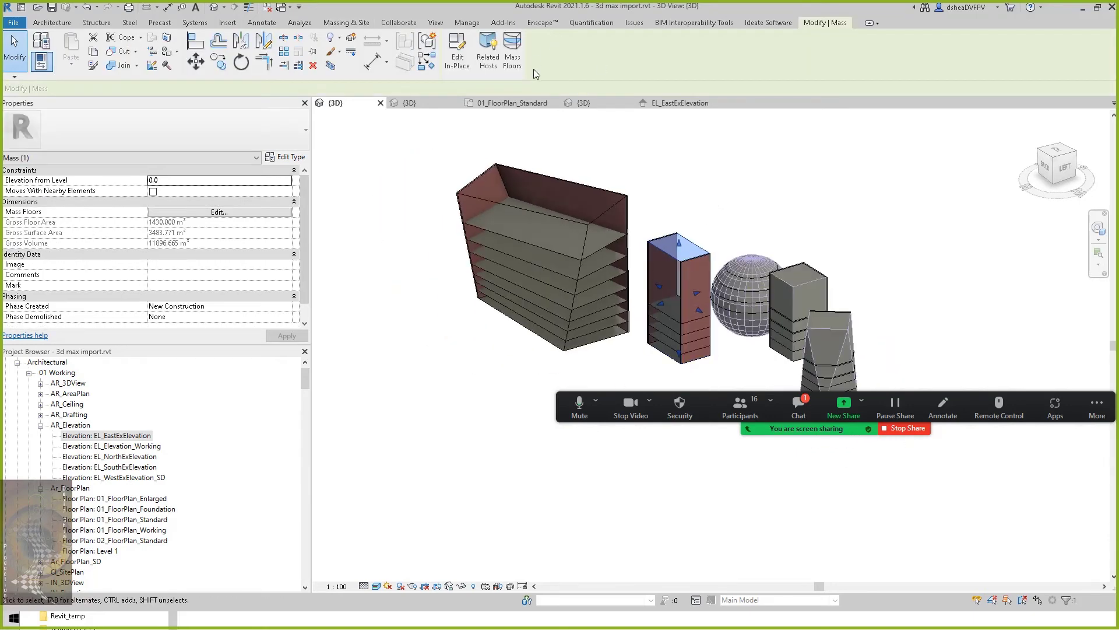
pyautogui.click(455, 61)
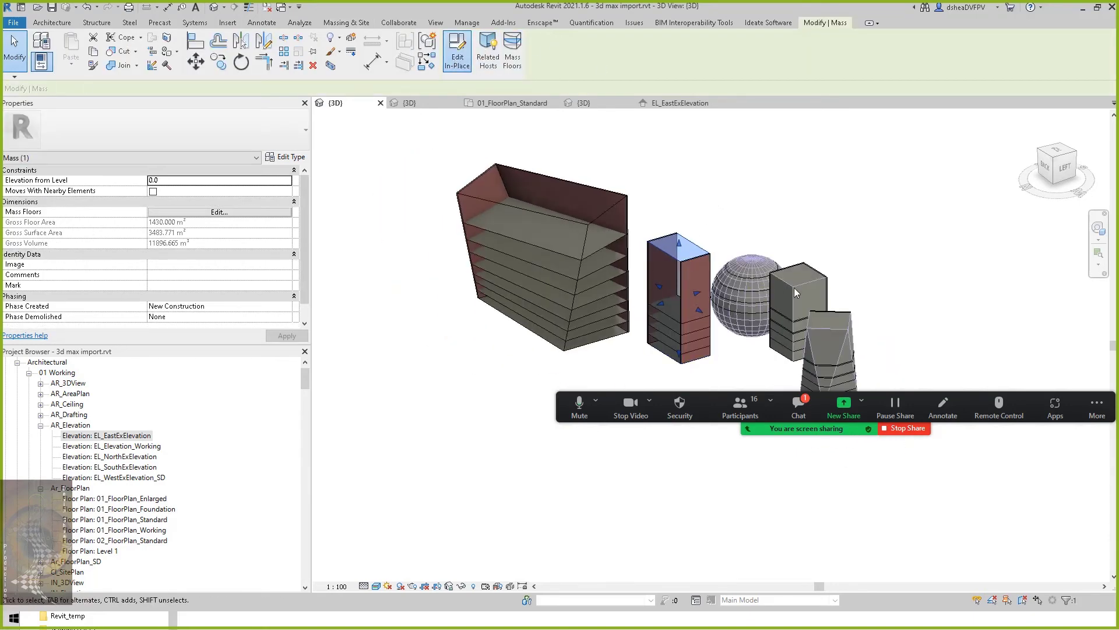
pyautogui.click(686, 250)
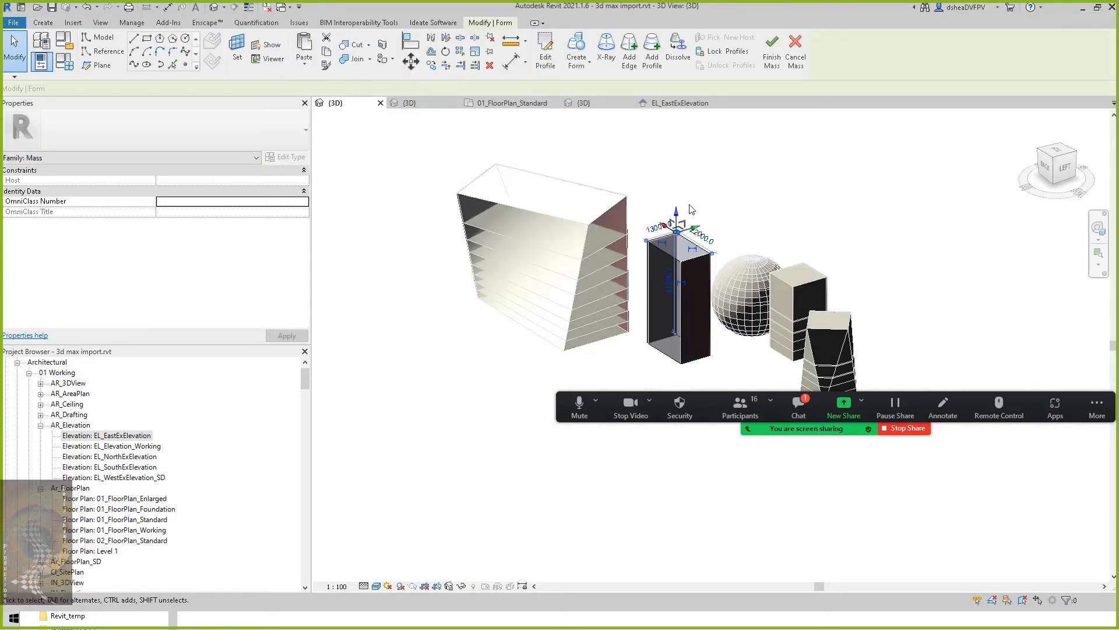
pyautogui.moveTo(686, 234); pyautogui.dragTo(699, 192)
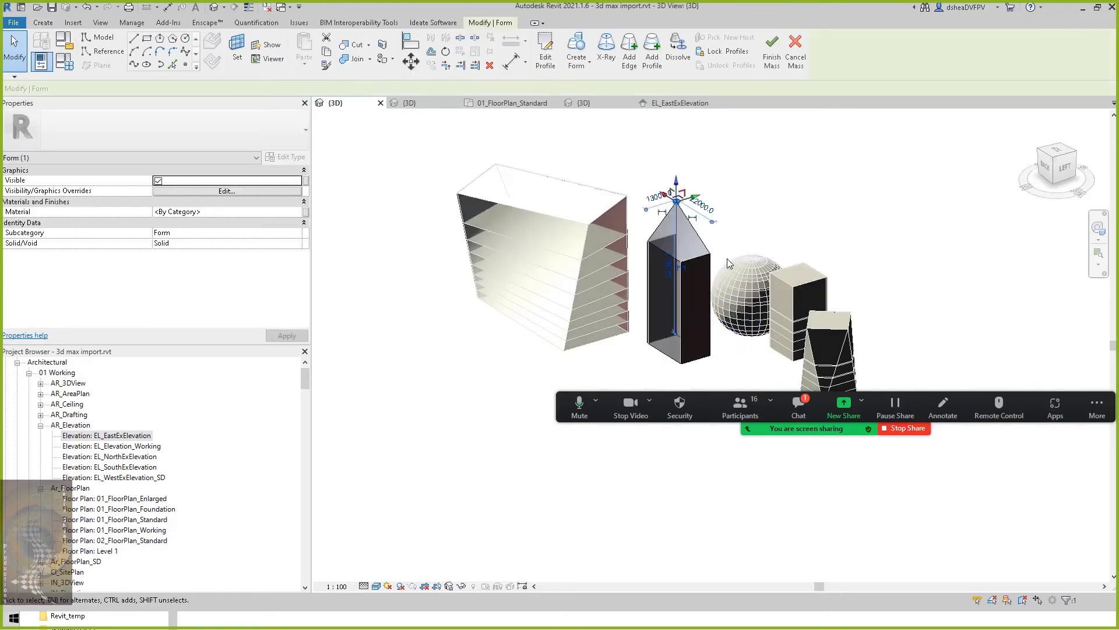
pyautogui.scroll(1, 729, 257)
# Pull the box's front corner vertex outward toward the sphere.
pyautogui.click(708, 253)
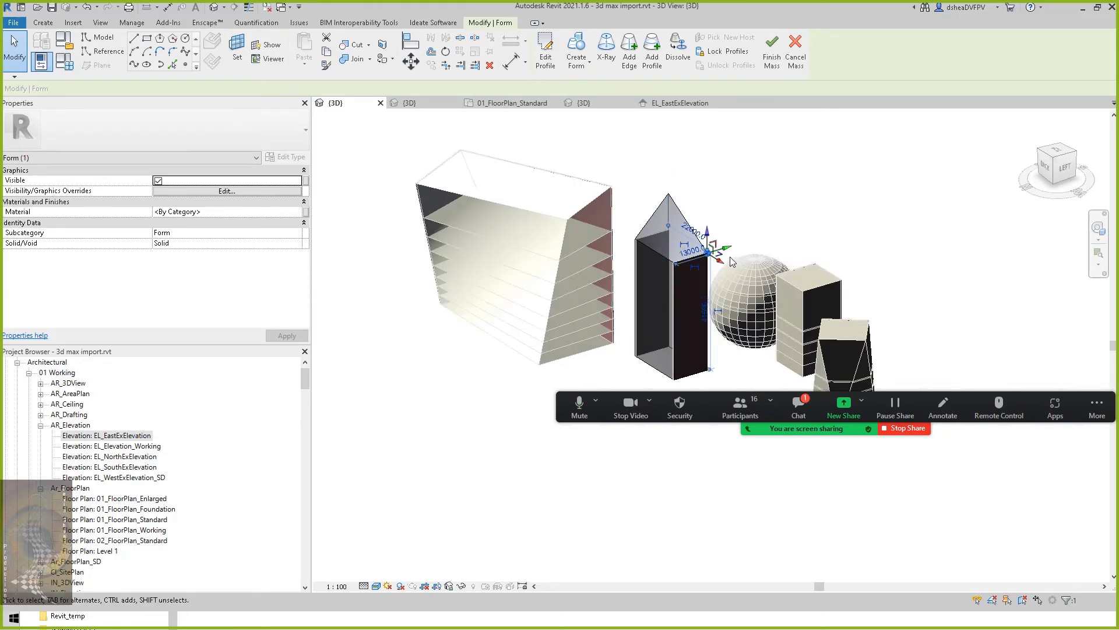
pyautogui.moveTo(708, 253); pyautogui.dragTo(741, 273)
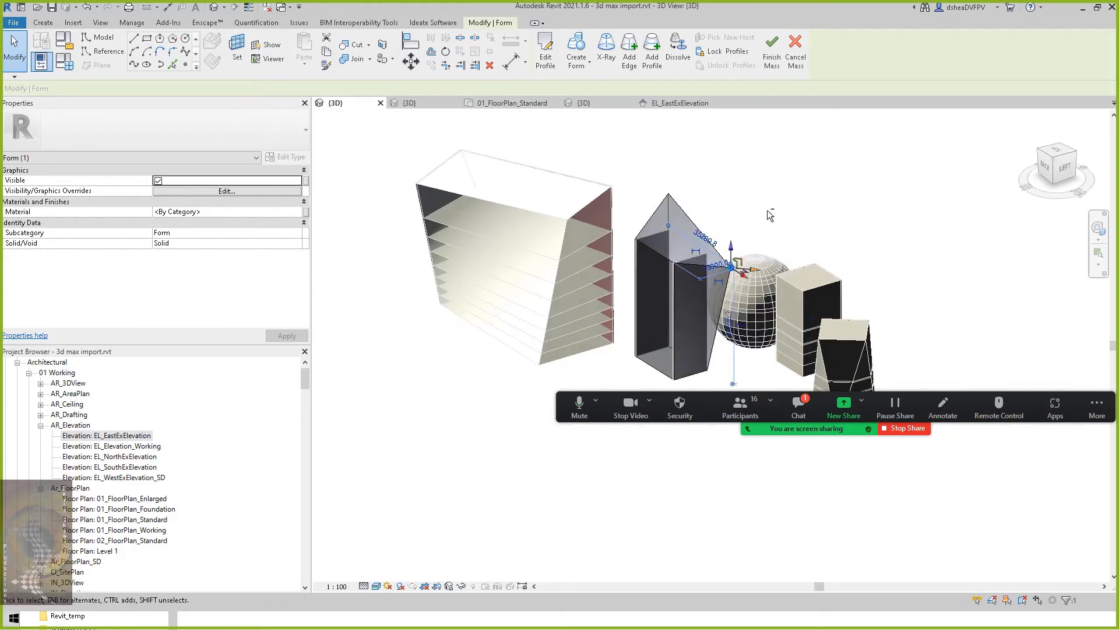
pyautogui.keyDown('shift'); pyautogui.moveTo(767, 210); pyautogui.dragTo(800, 201, button='middle'); pyautogui.keyUp('shift')
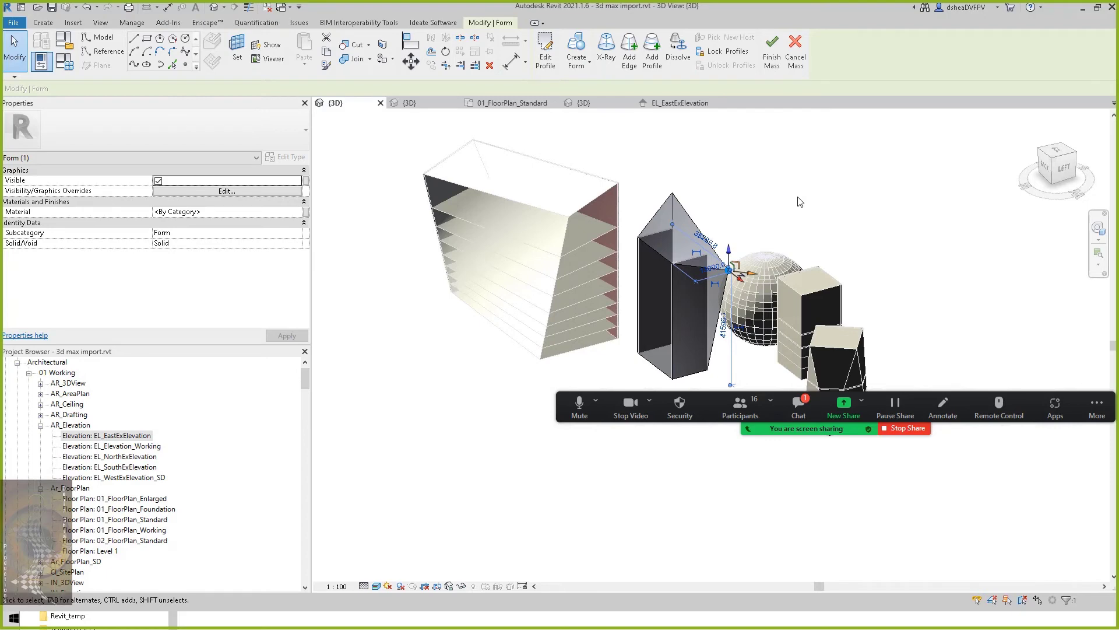
pyautogui.click(800, 201)
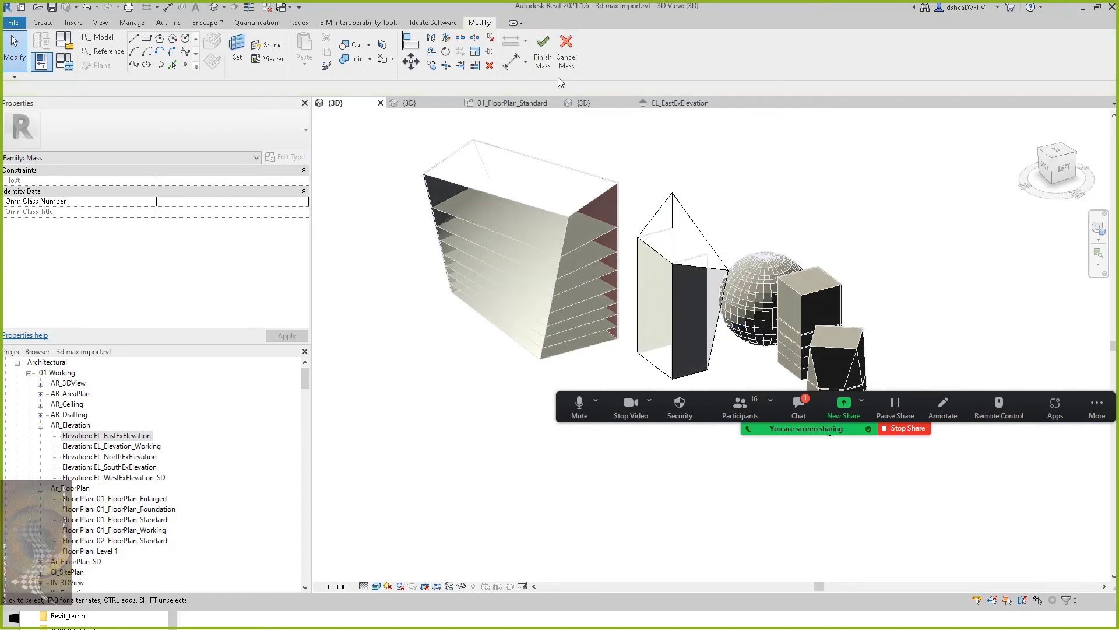
# Finish editing the mass and pan the view down.
pyautogui.click(542, 54)
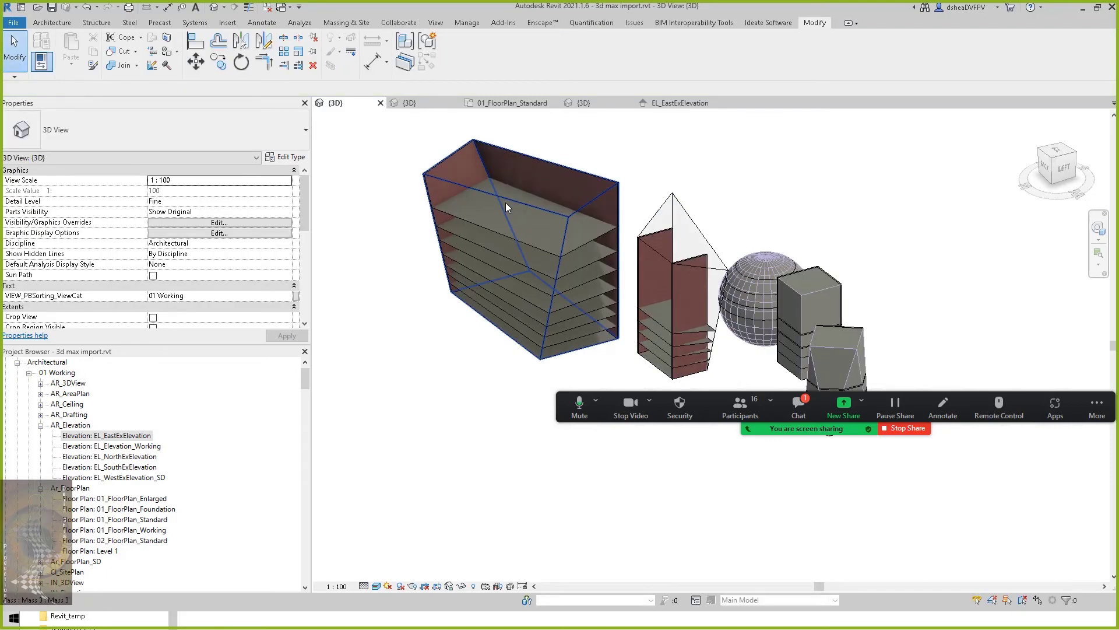
pyautogui.click(506, 202)
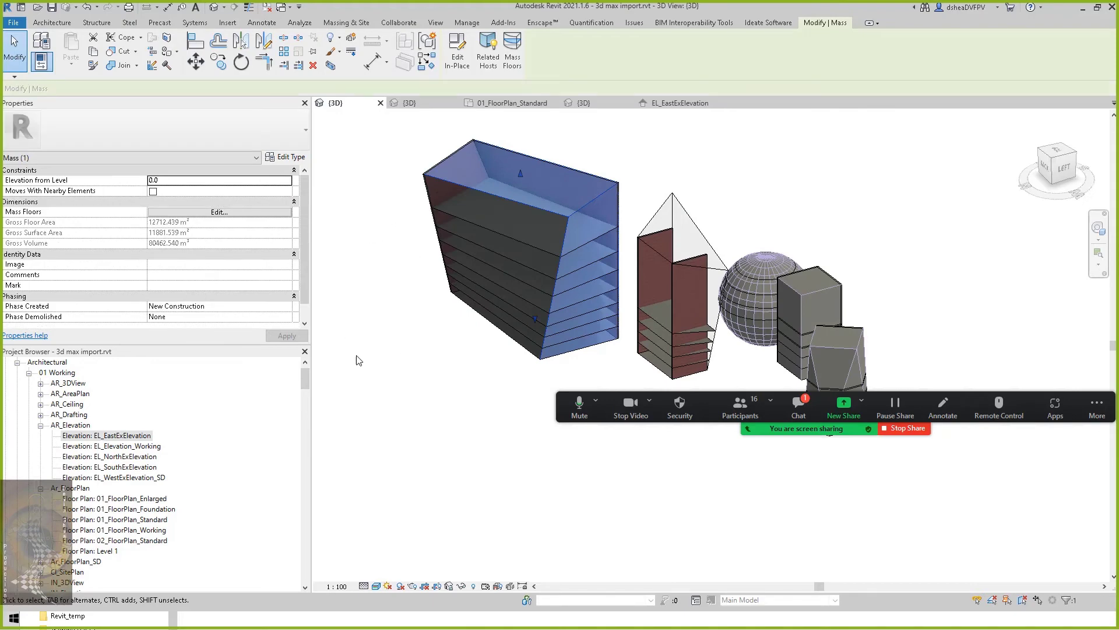
pyautogui.click(358, 308)
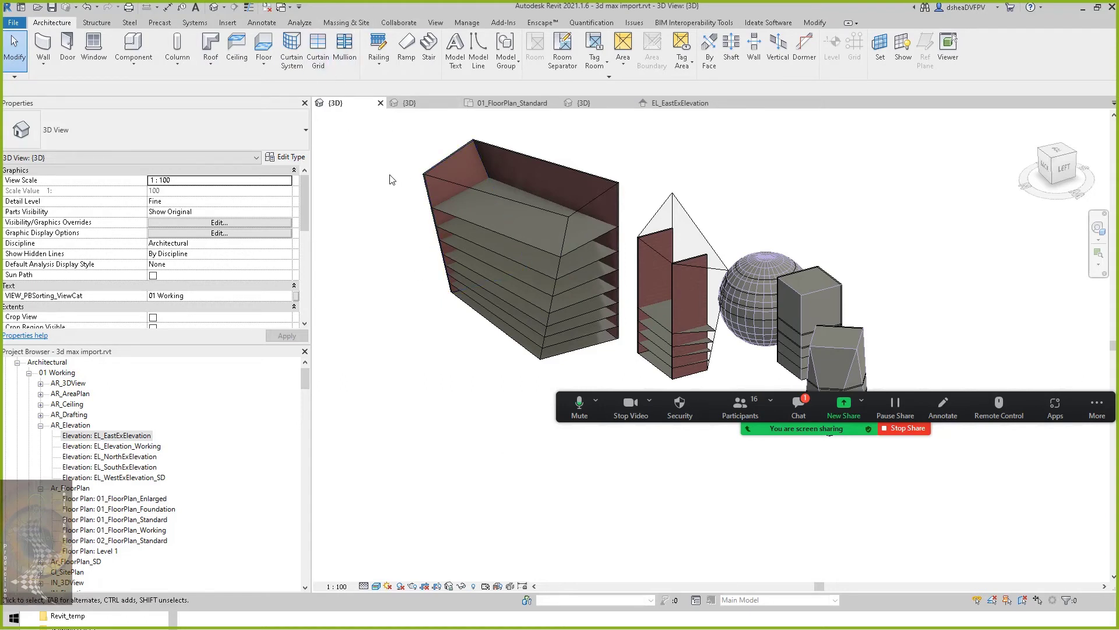
pyautogui.moveTo(403, 184); pyautogui.dragTo(403, 212, button='middle')
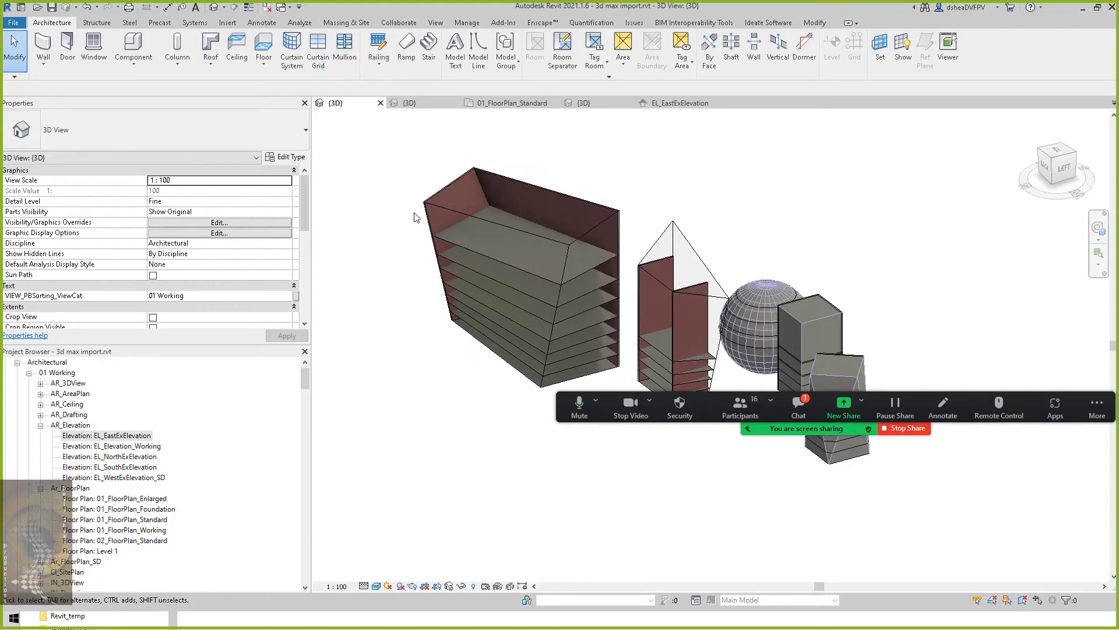
# Copy the large floored mass to a spot lower left of the original.
pyautogui.click(543, 236)
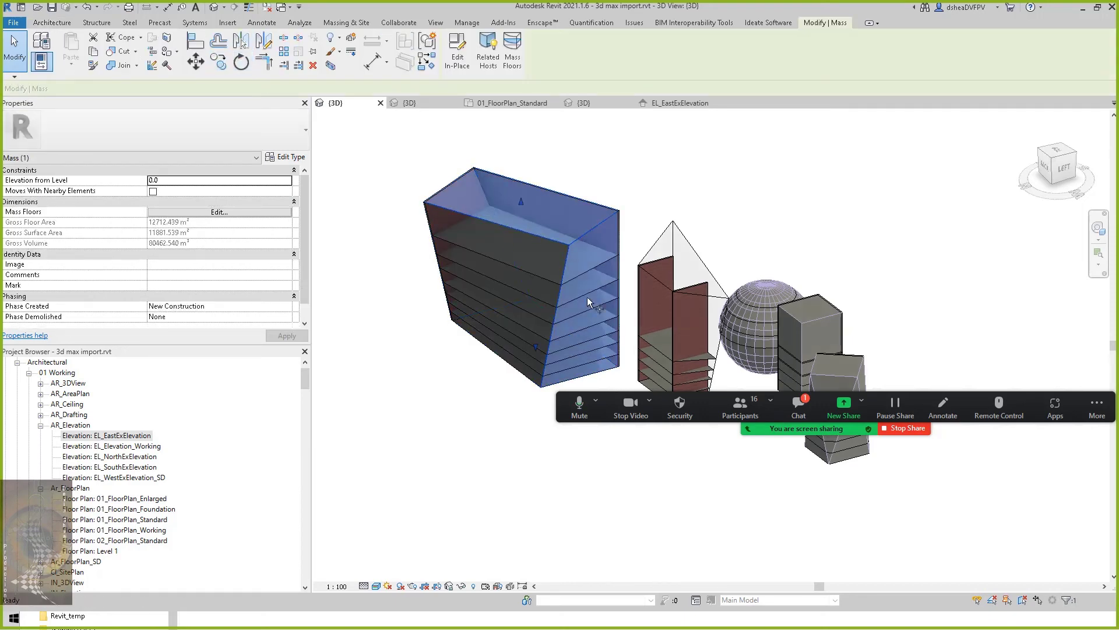
pyautogui.click(218, 62)
pyautogui.click(557, 345)
pyautogui.click(427, 461)
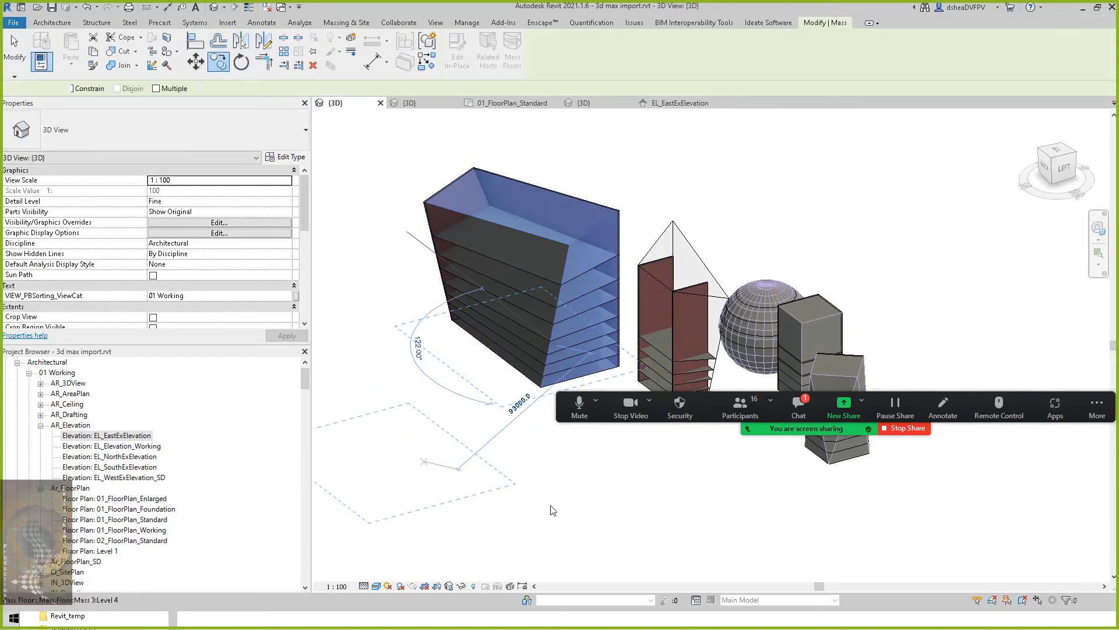
pyautogui.click(607, 453)
pyautogui.moveTo(607, 452); pyautogui.dragTo(750, 317, button='middle')
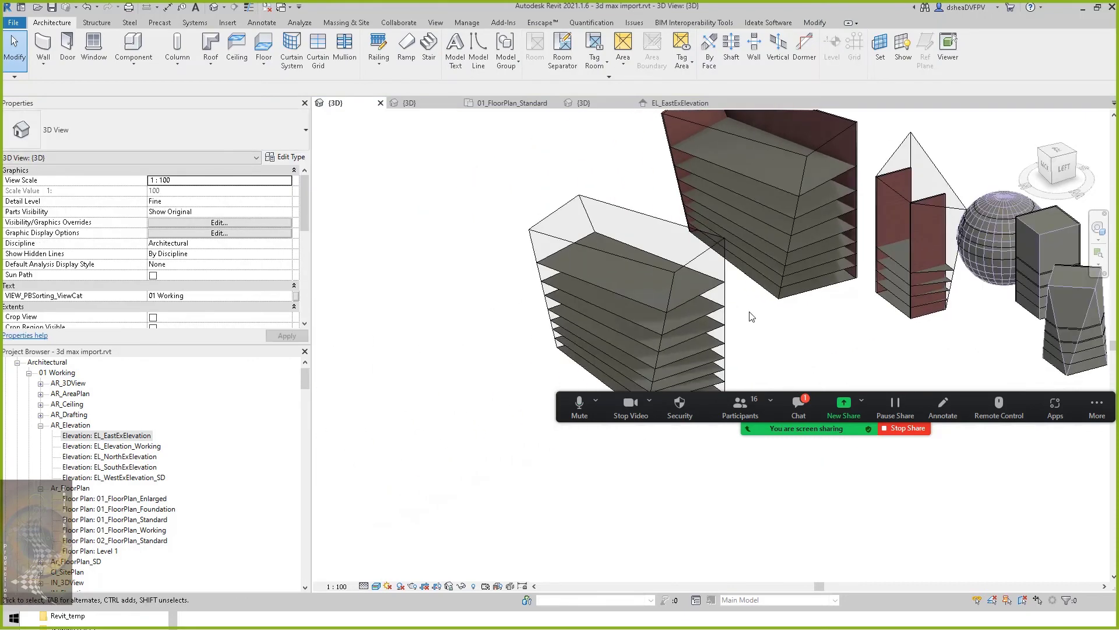
# Place a 1500 x 3000mm curtain system on the copied mass's picked faces.
pyautogui.click(300, 58)
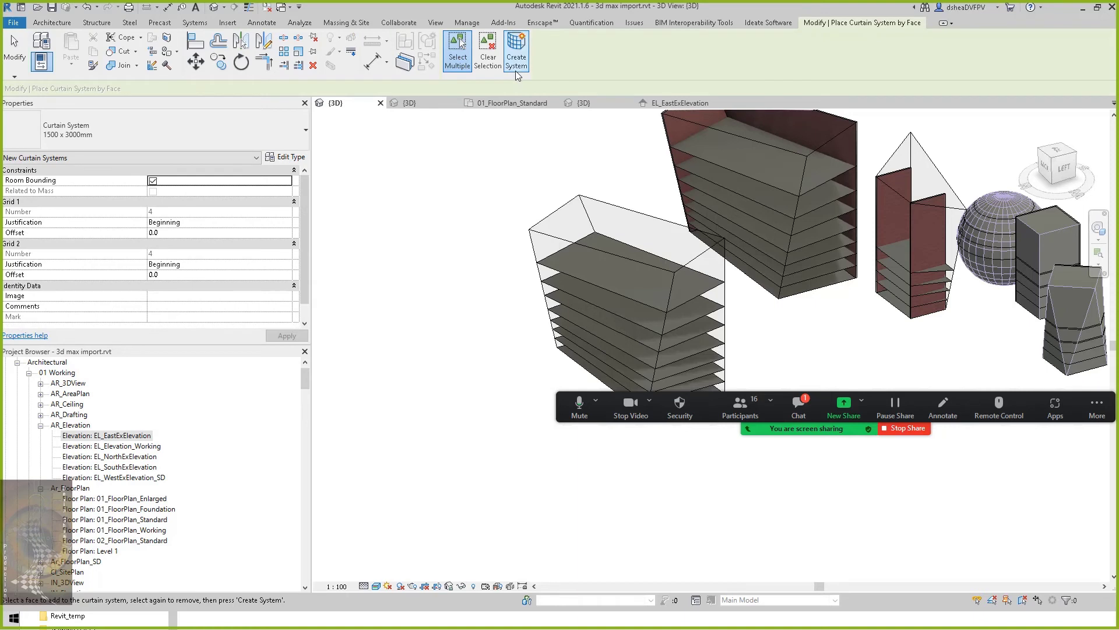
pyautogui.click(708, 249)
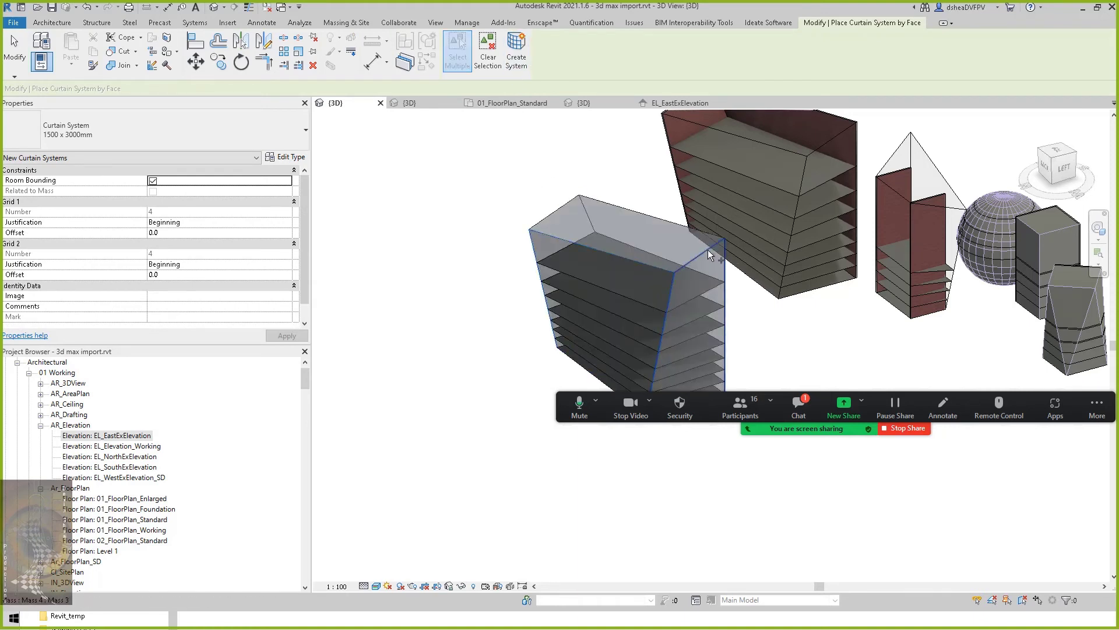
pyautogui.click(707, 250)
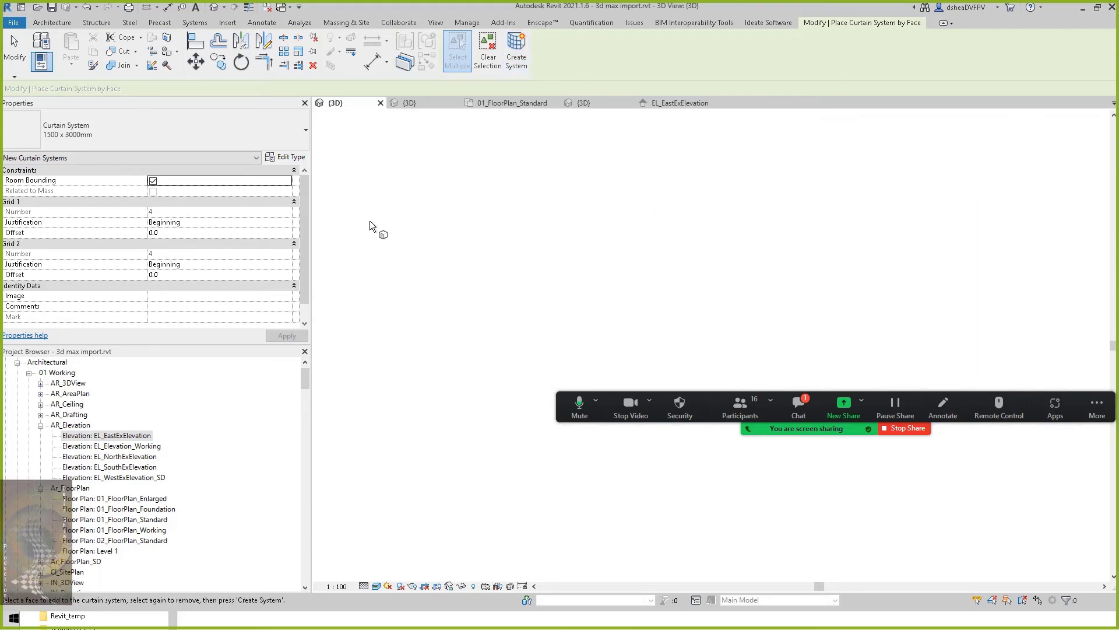
pyautogui.scroll(4, 741, 330)
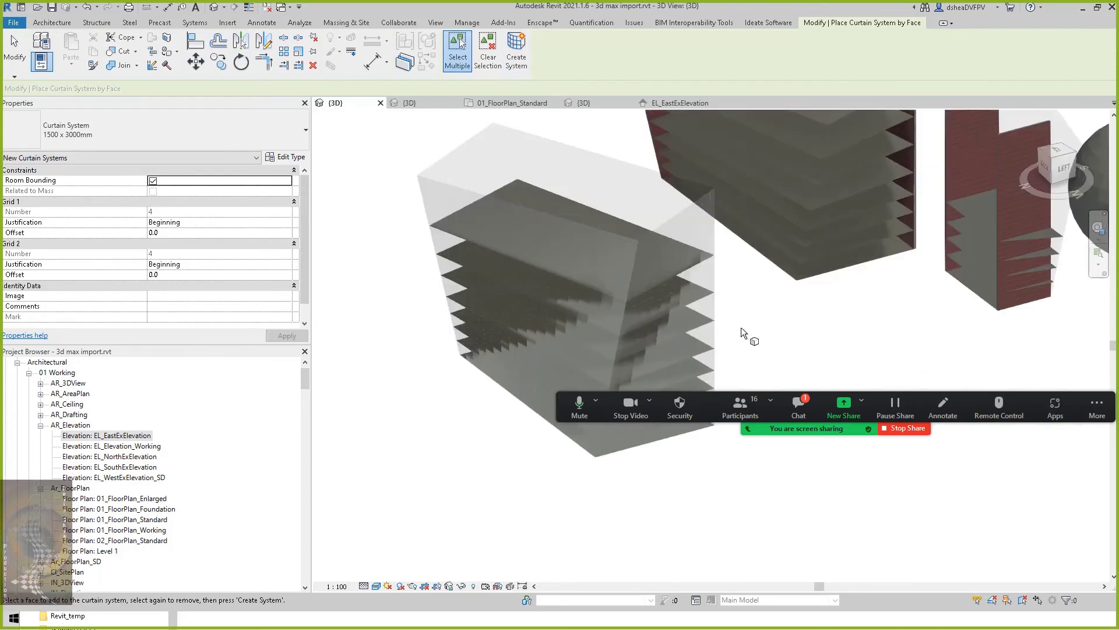
# Add Rectangular Mullion Fleetwood_3070 T mullions along a vertical and a horizontal grid line.
pyautogui.scroll(3, 717, 245)
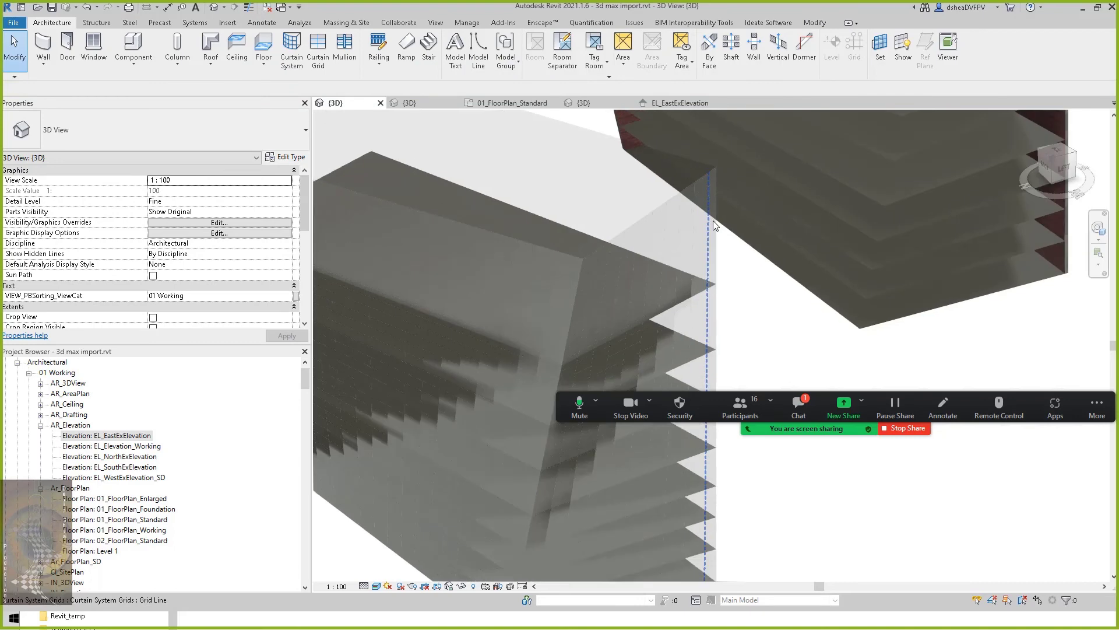
pyautogui.scroll(-2, 695, 257)
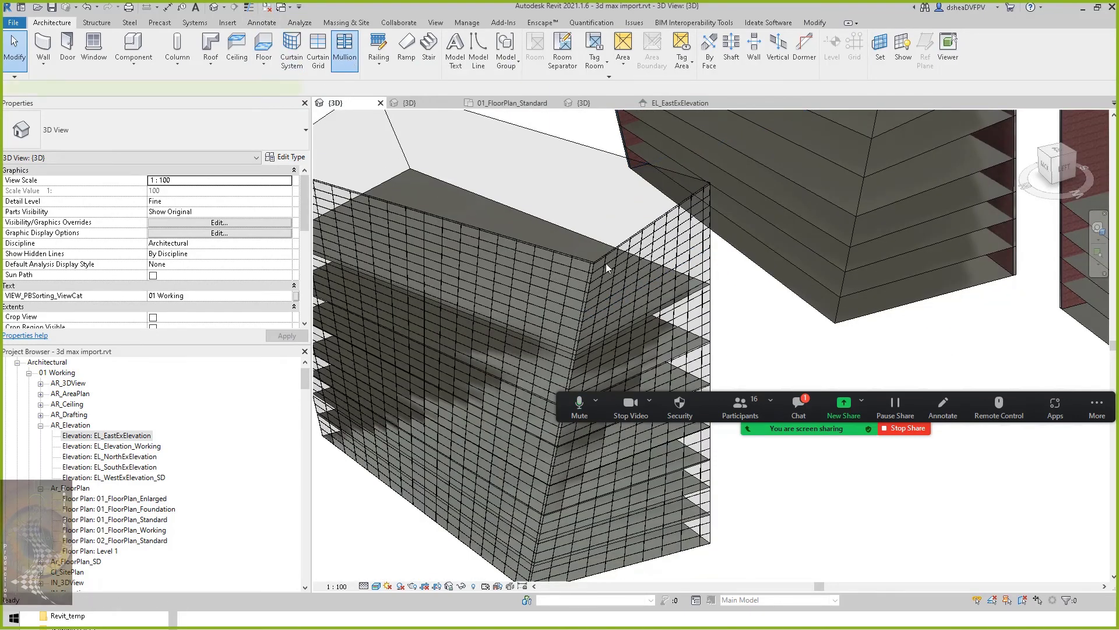
pyautogui.click(344, 47)
pyautogui.scroll(3, 694, 248)
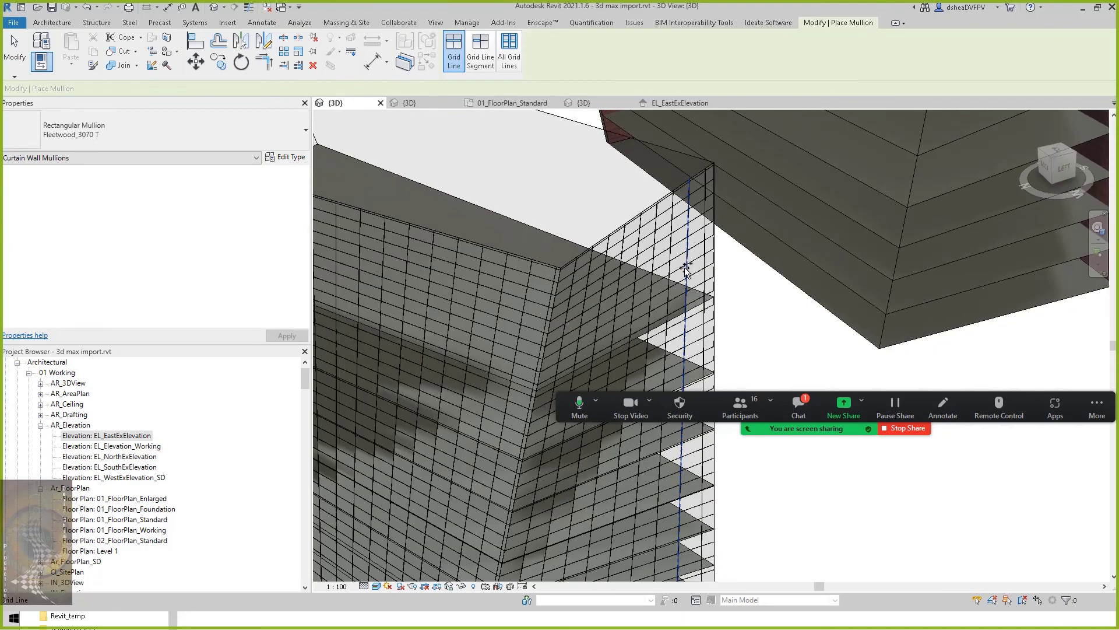
pyautogui.click(678, 244)
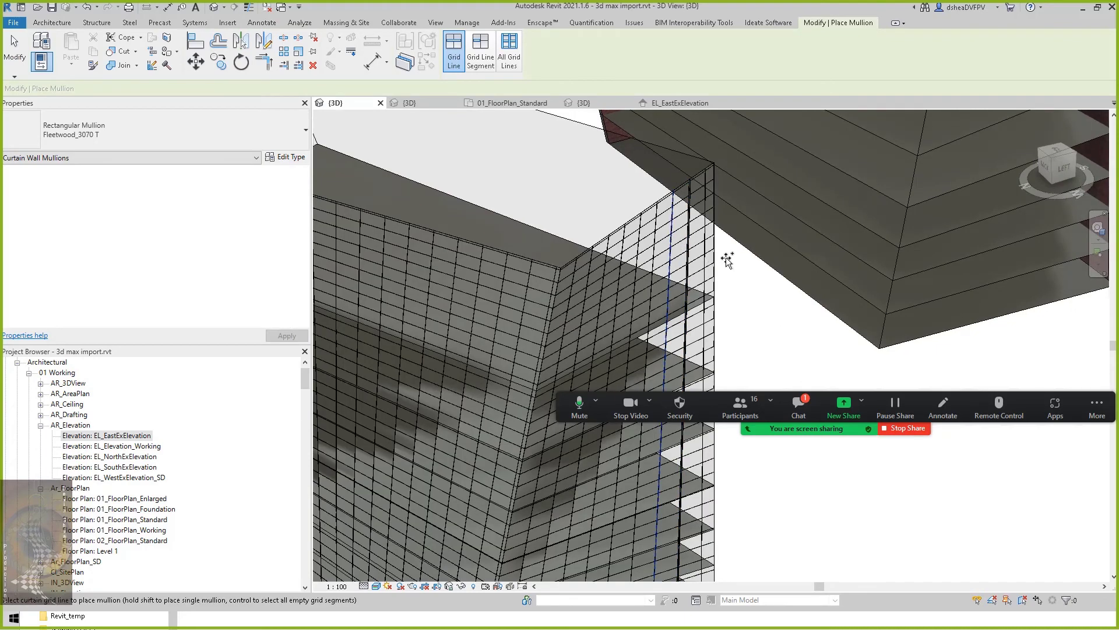
pyautogui.scroll(5, 727, 257)
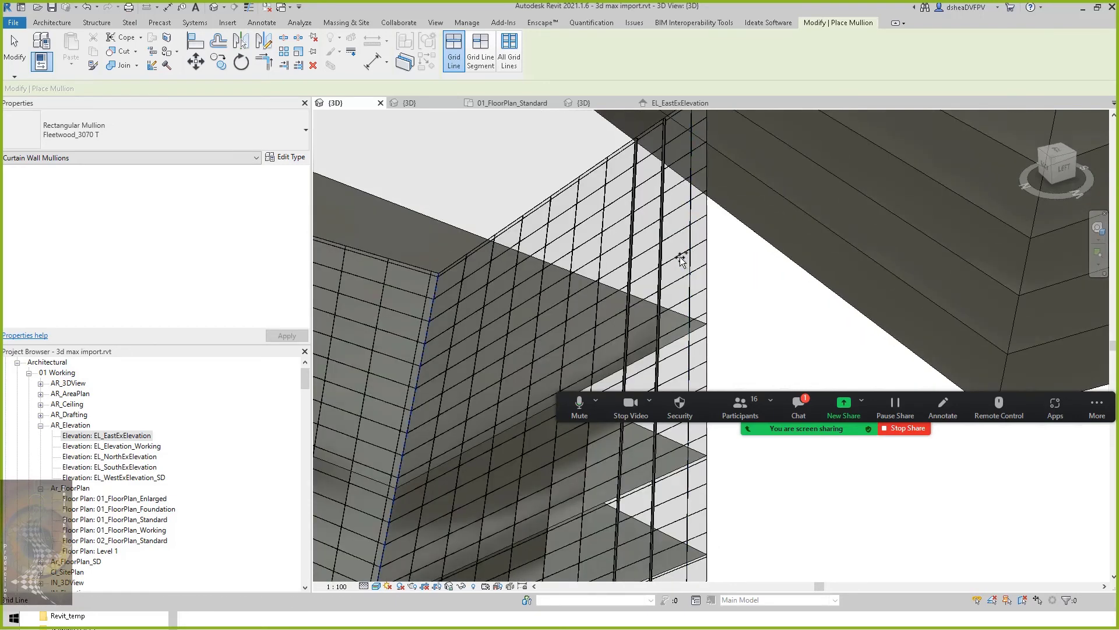
pyautogui.click(778, 346)
pyautogui.press('Escape')
pyautogui.press('Escape')
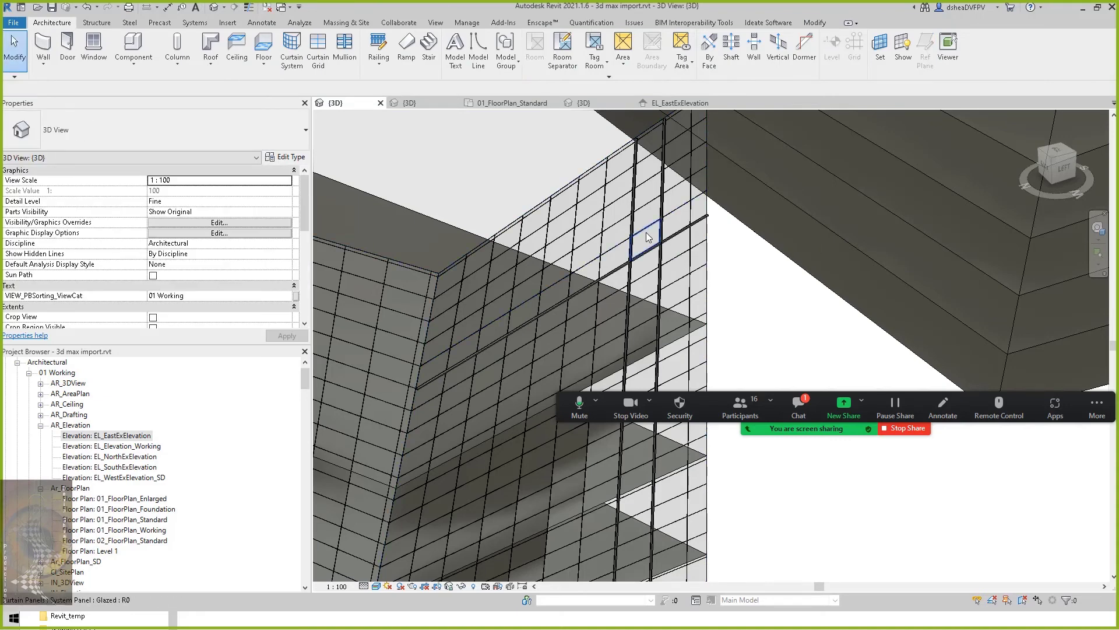
pyautogui.click(647, 236)
pyautogui.click(91, 146)
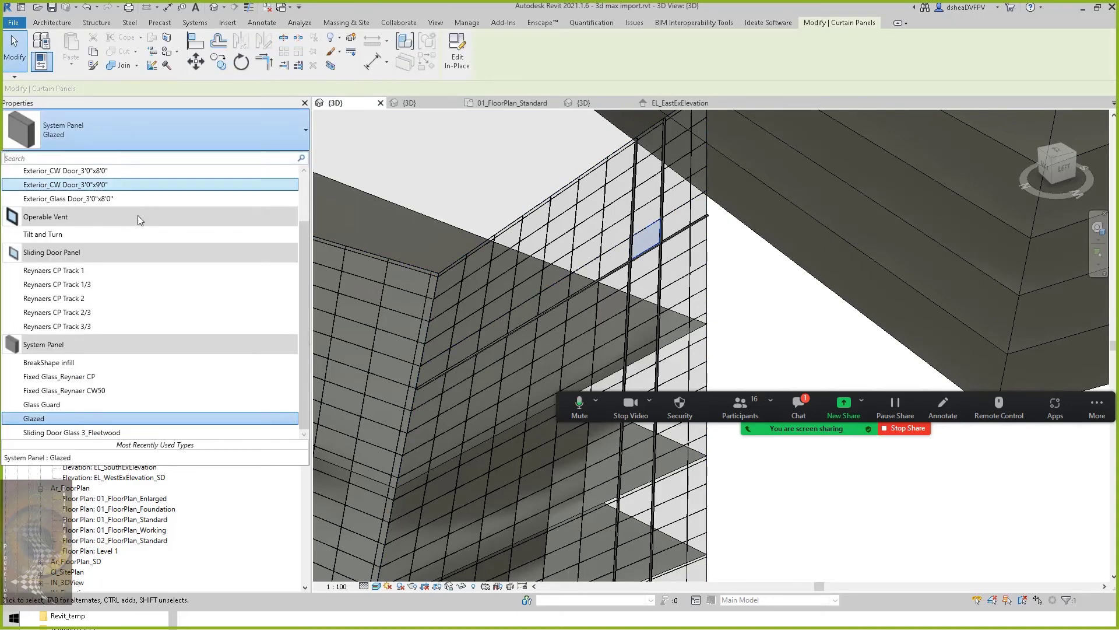
pyautogui.click(801, 300)
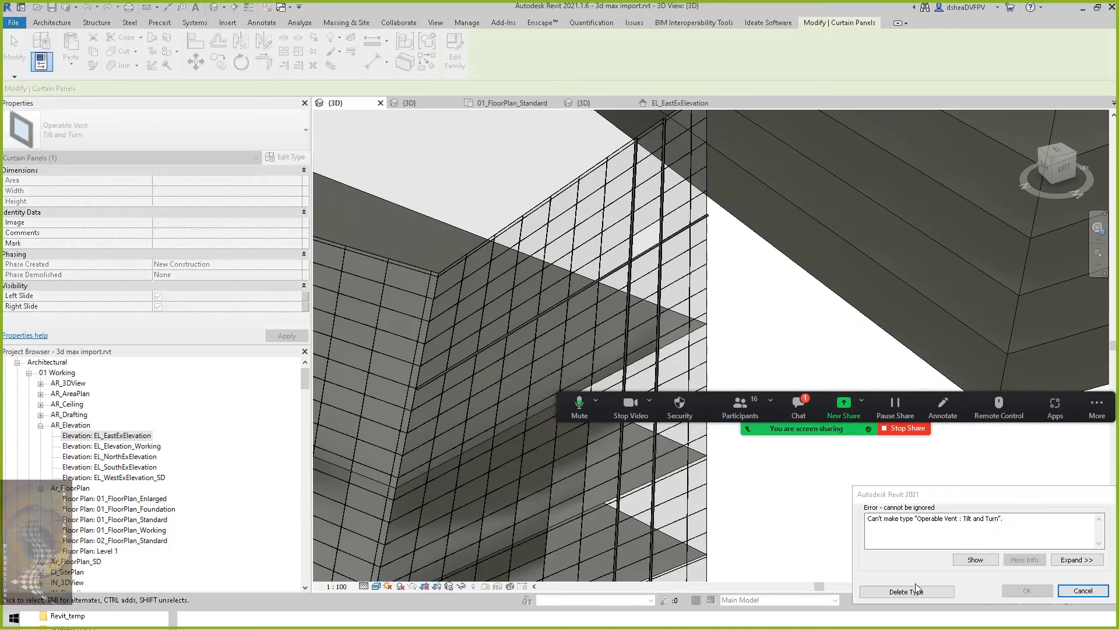
pyautogui.click(916, 587)
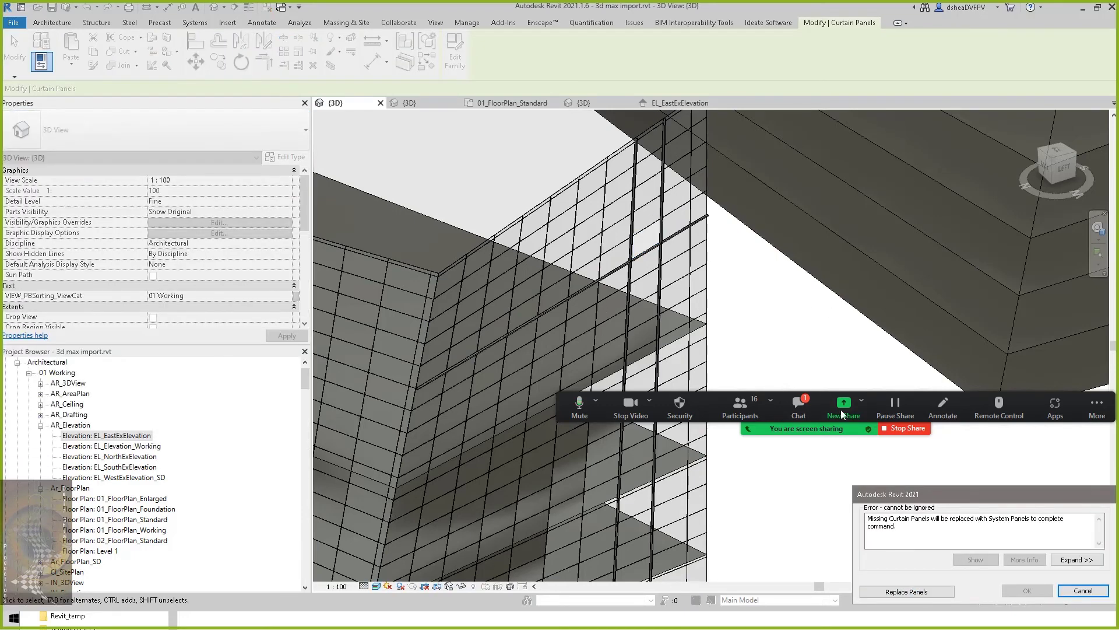
pyautogui.click(892, 591)
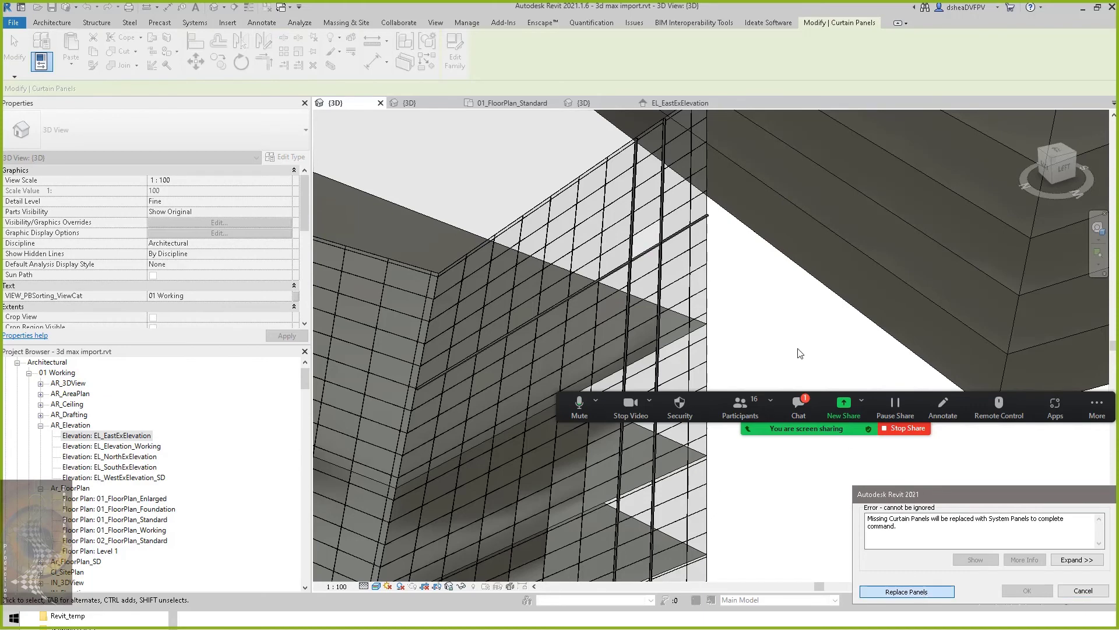
pyautogui.click(647, 201)
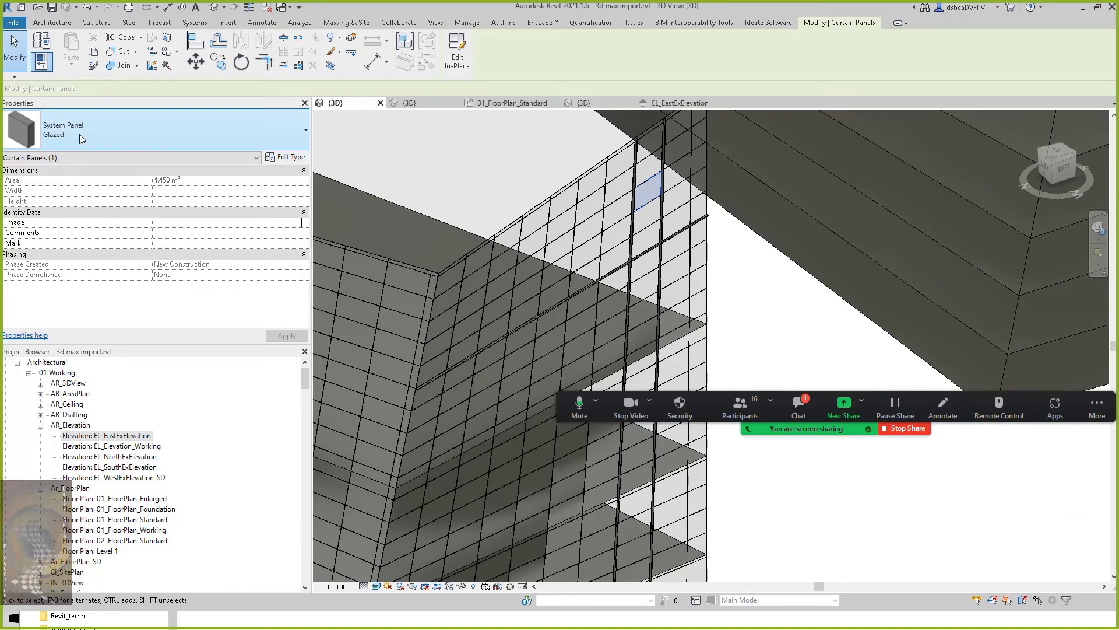
pyautogui.click(80, 135)
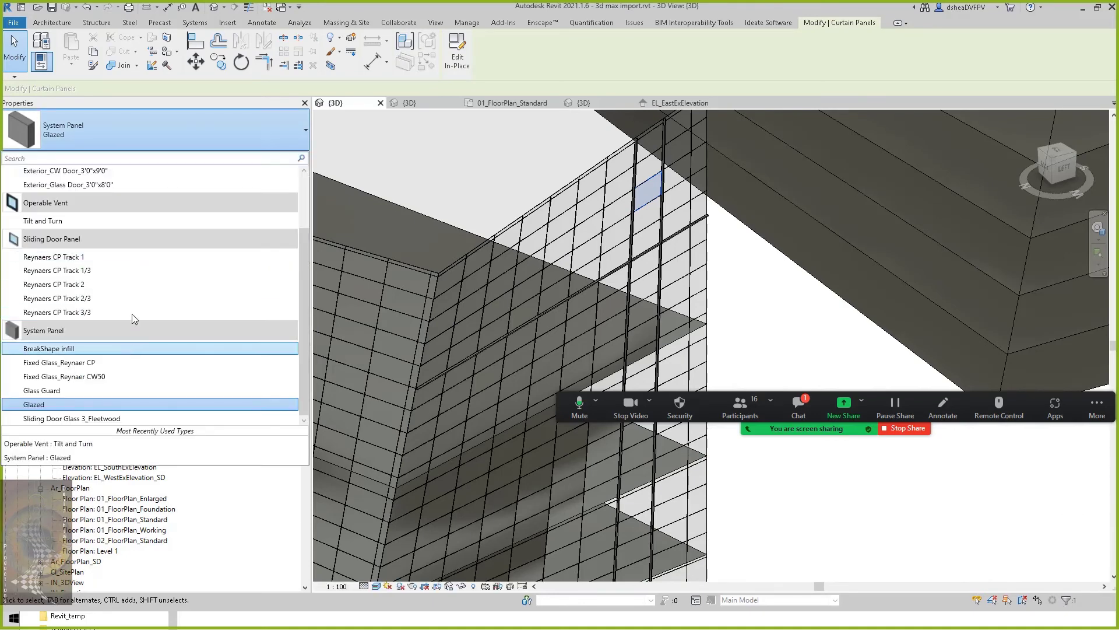
pyautogui.scroll(2, 147, 239)
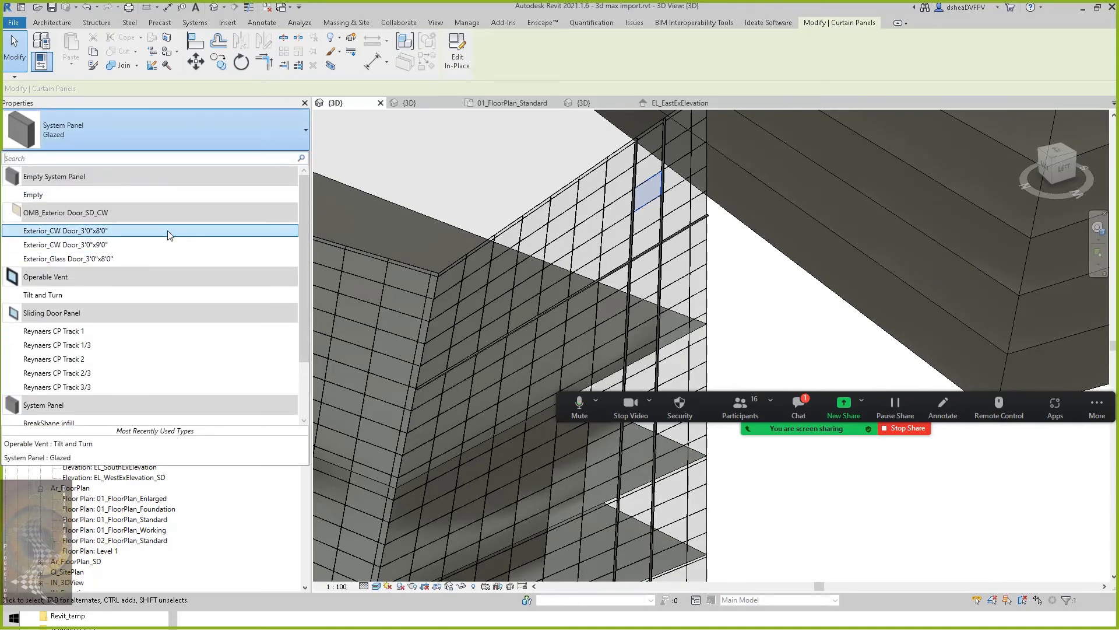
pyautogui.click(169, 233)
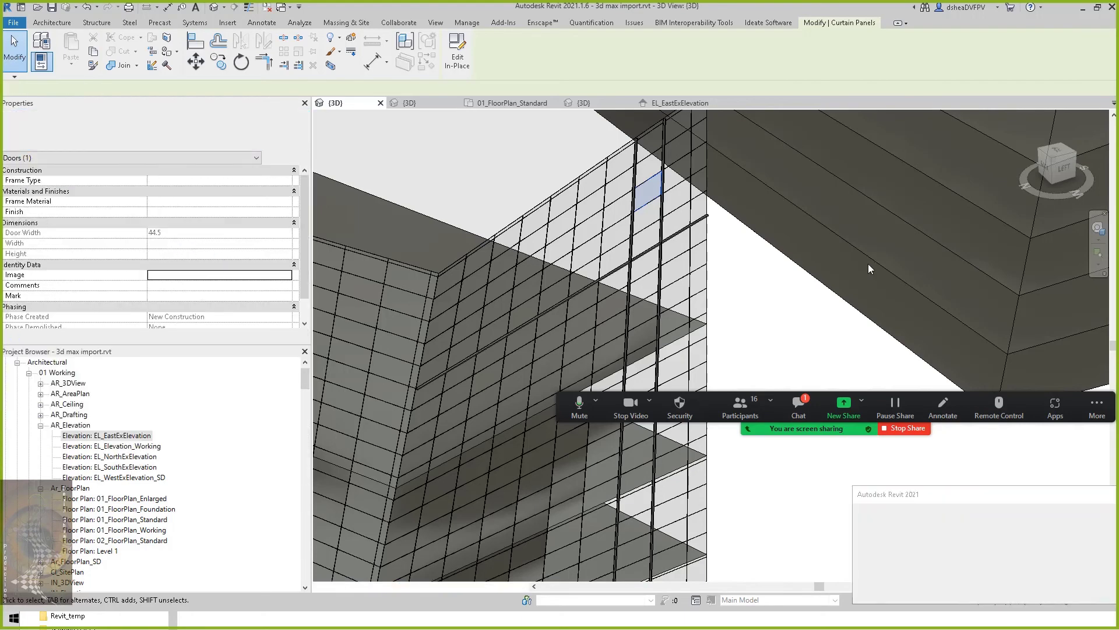
pyautogui.click(928, 592)
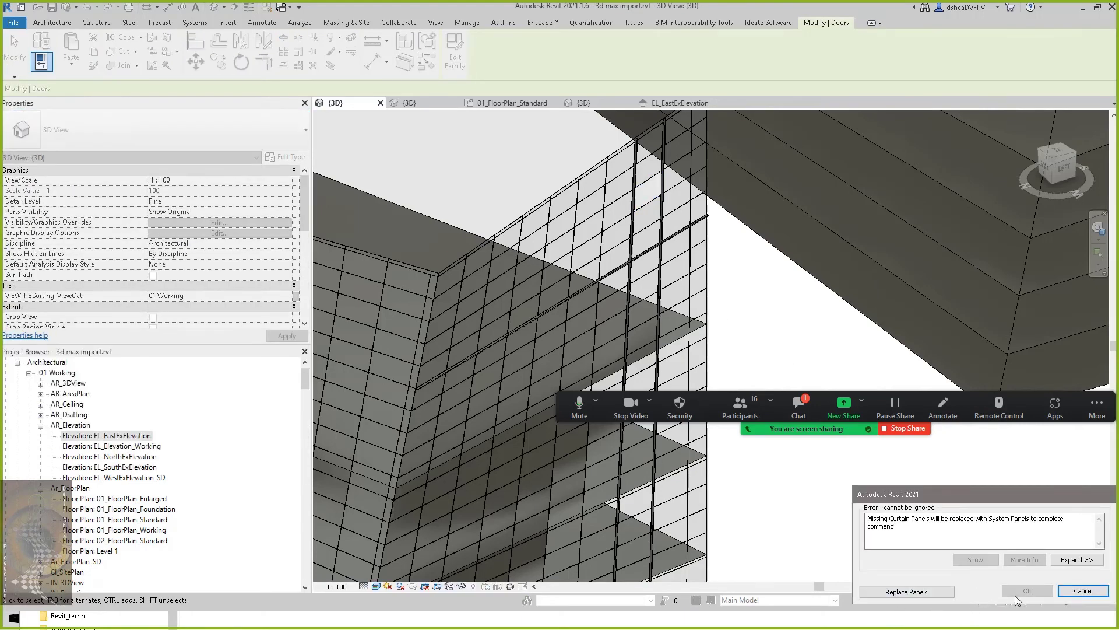
pyautogui.click(1083, 591)
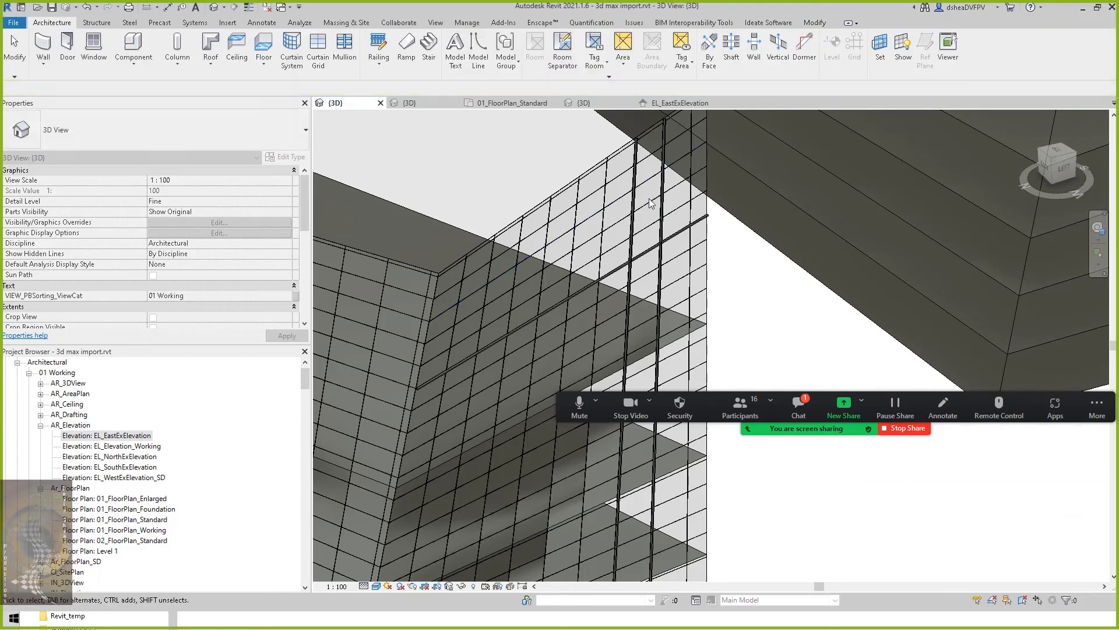
pyautogui.scroll(2, 670, 238)
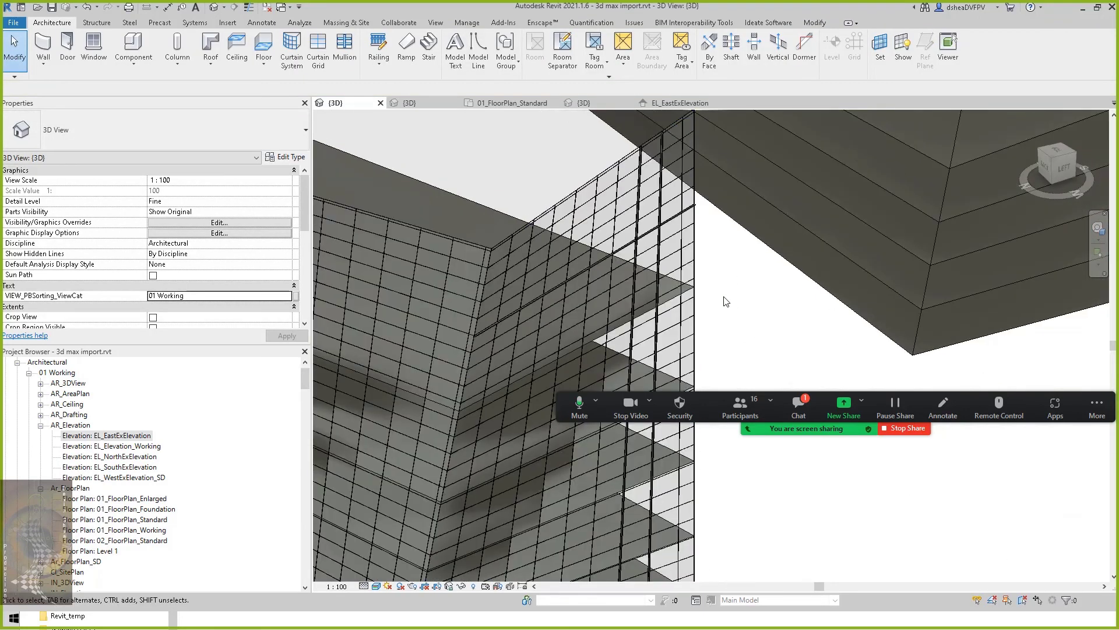
pyautogui.scroll(-2, 700, 297)
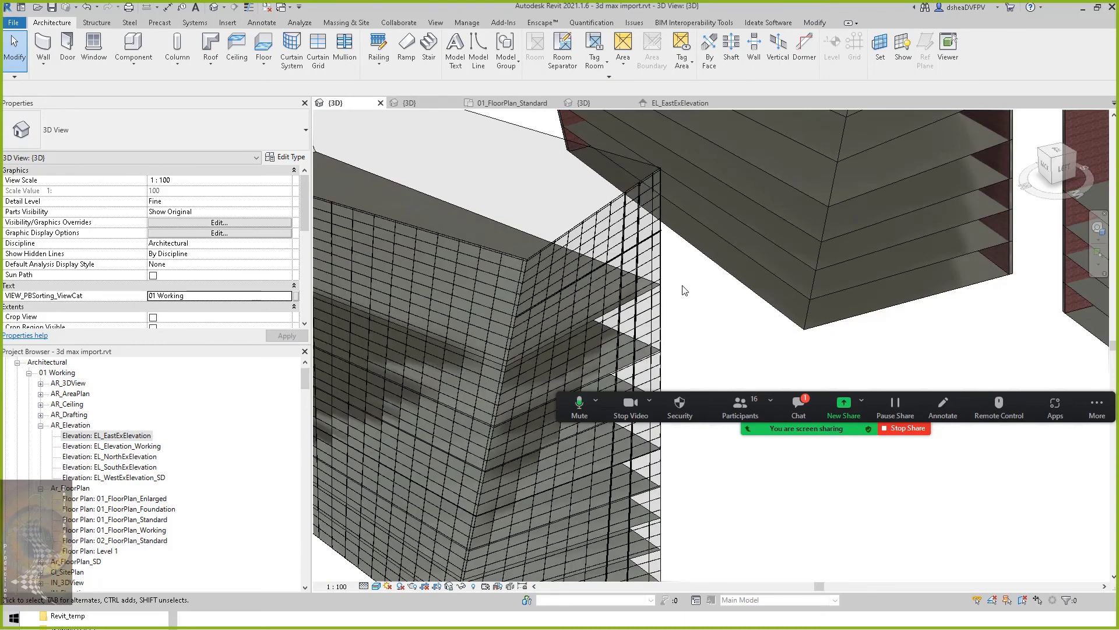
pyautogui.scroll(4, 685, 292)
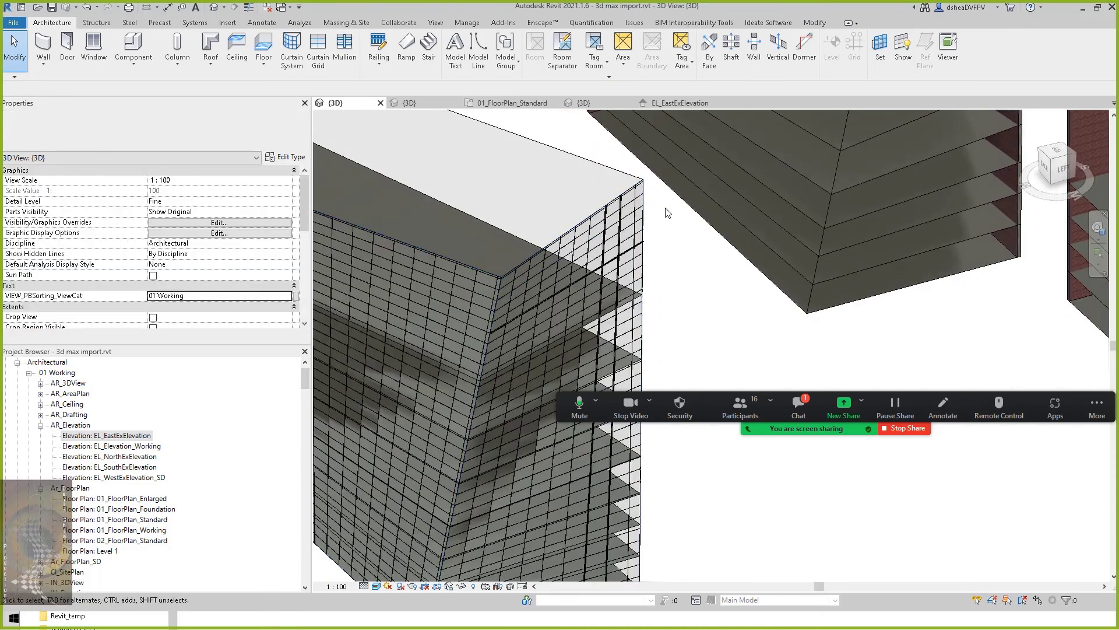
pyautogui.scroll(-2, 663, 237)
pyautogui.scroll(3, 558, 387)
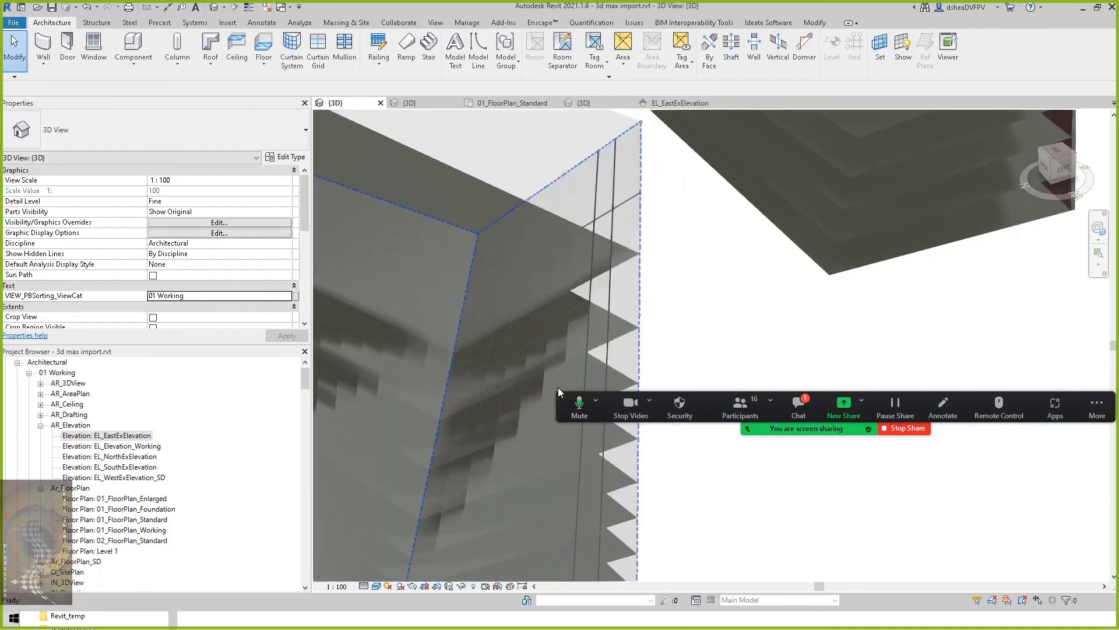
pyautogui.scroll(-3, 585, 354)
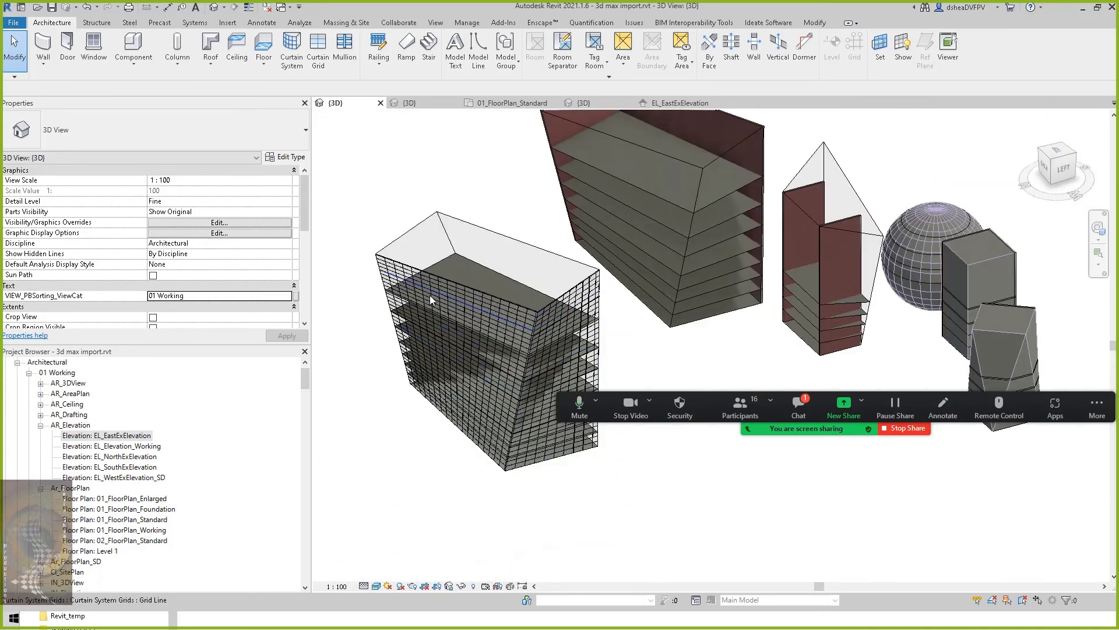
pyautogui.scroll(5, 589, 309)
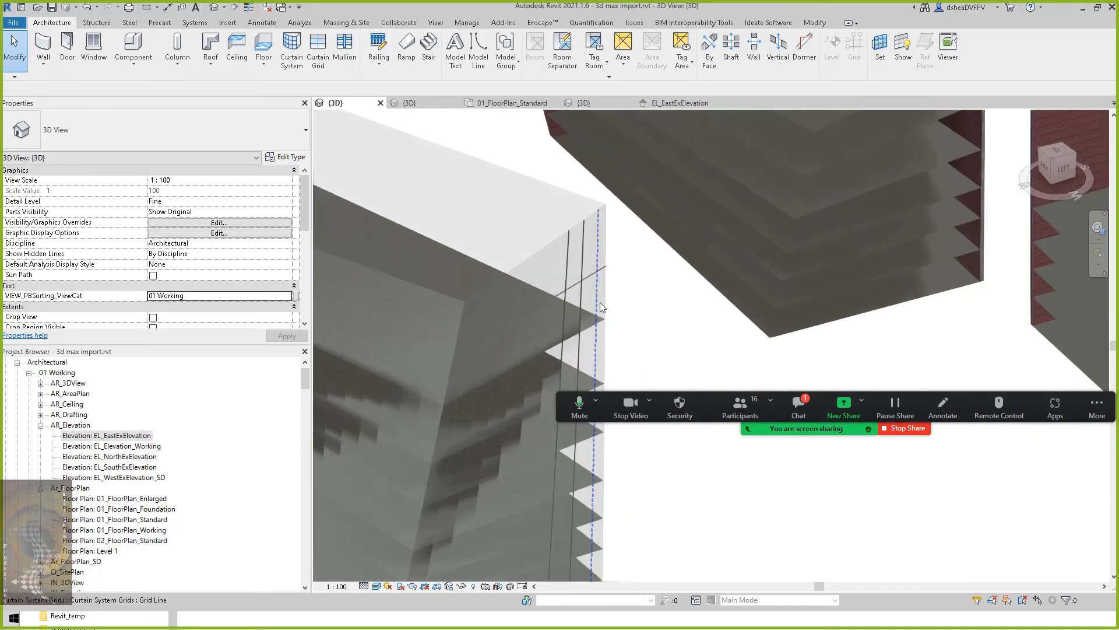
pyautogui.scroll(-5, 581, 286)
pyautogui.keyDown('shift'); pyautogui.moveTo(581, 285); pyautogui.dragTo(784, 226, button='middle'); pyautogui.keyUp('shift')
pyautogui.scroll(5, 669, 300)
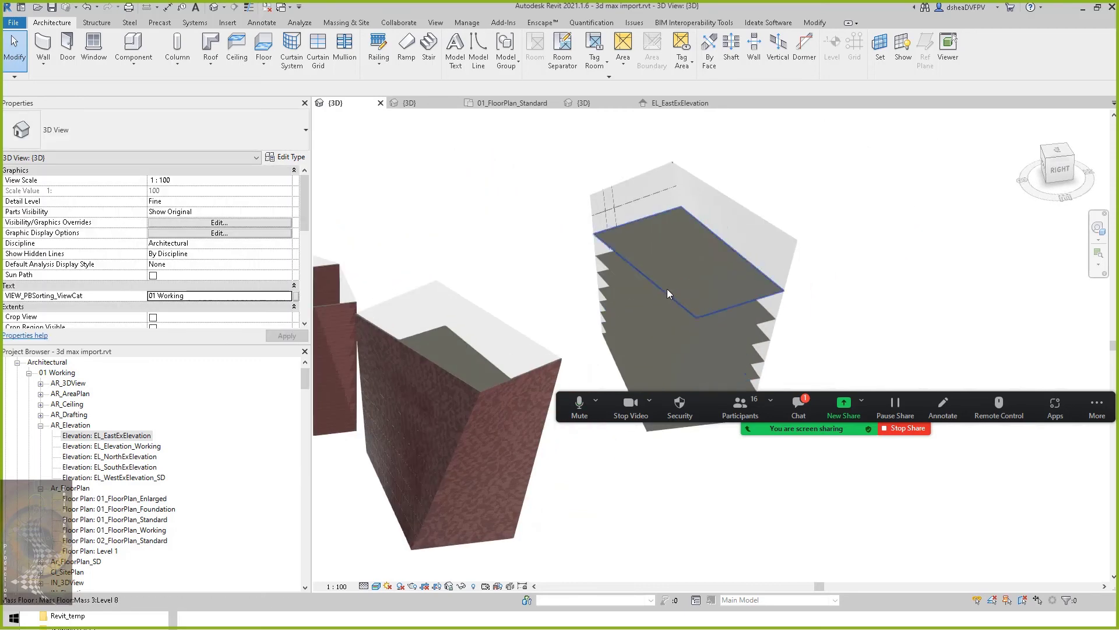
pyautogui.scroll(-2, 816, 262)
pyautogui.scroll(3, 634, 267)
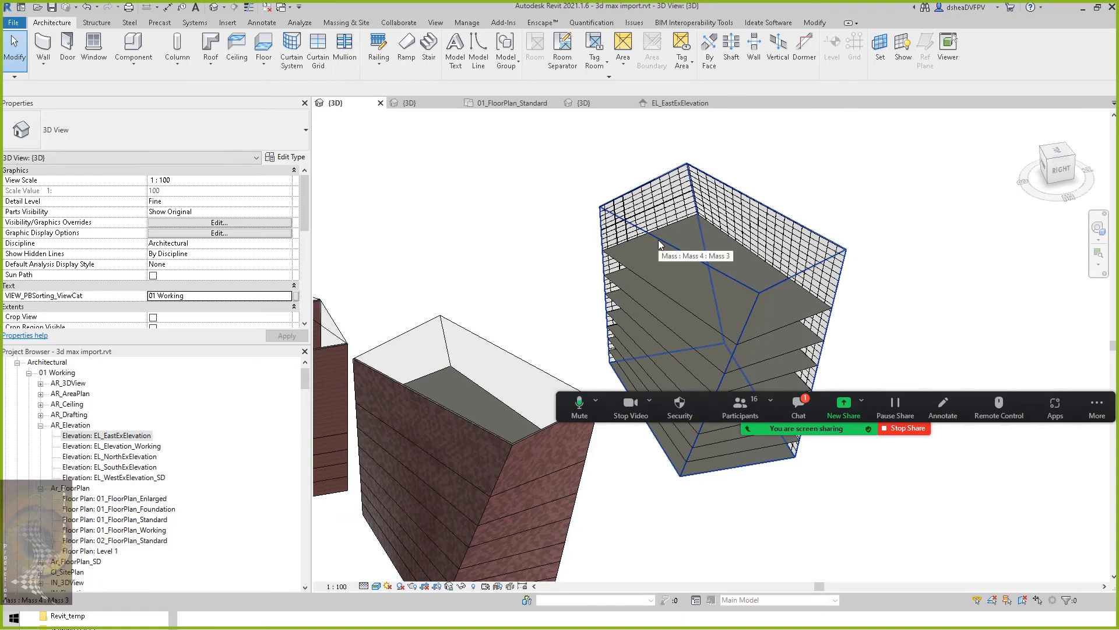
pyautogui.click(659, 239)
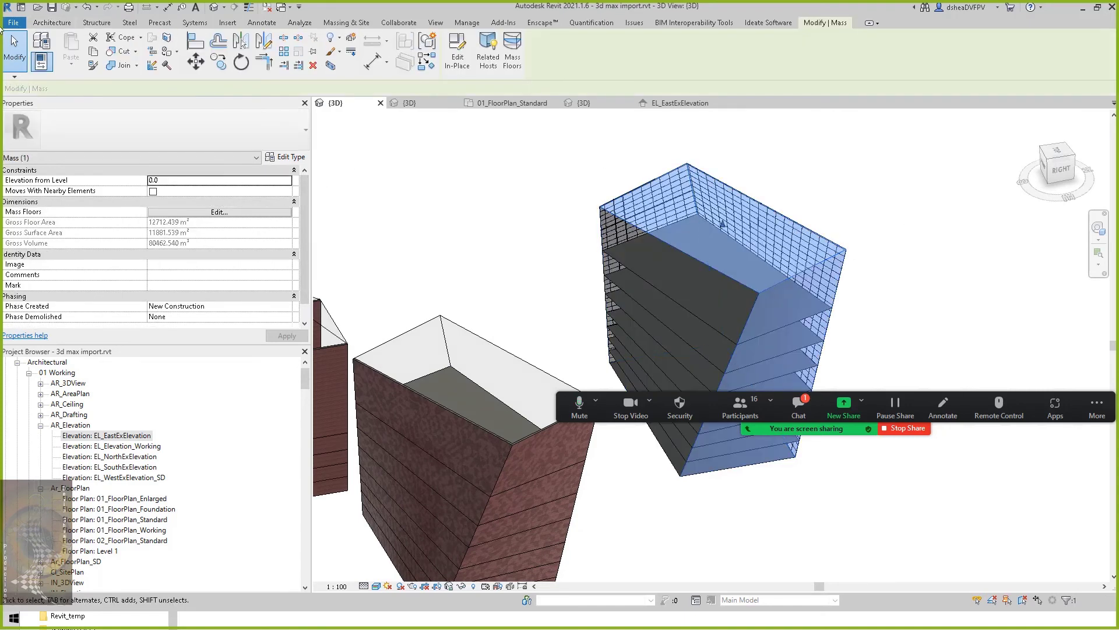
pyautogui.hotkey('alt', 'f')
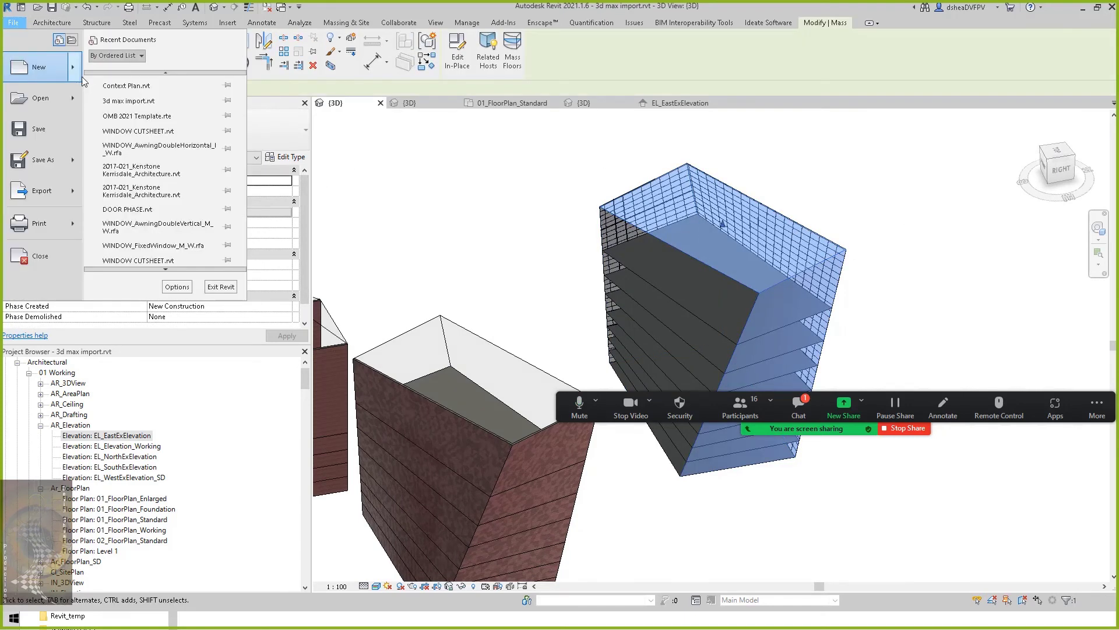
pyautogui.moveTo(74, 69)
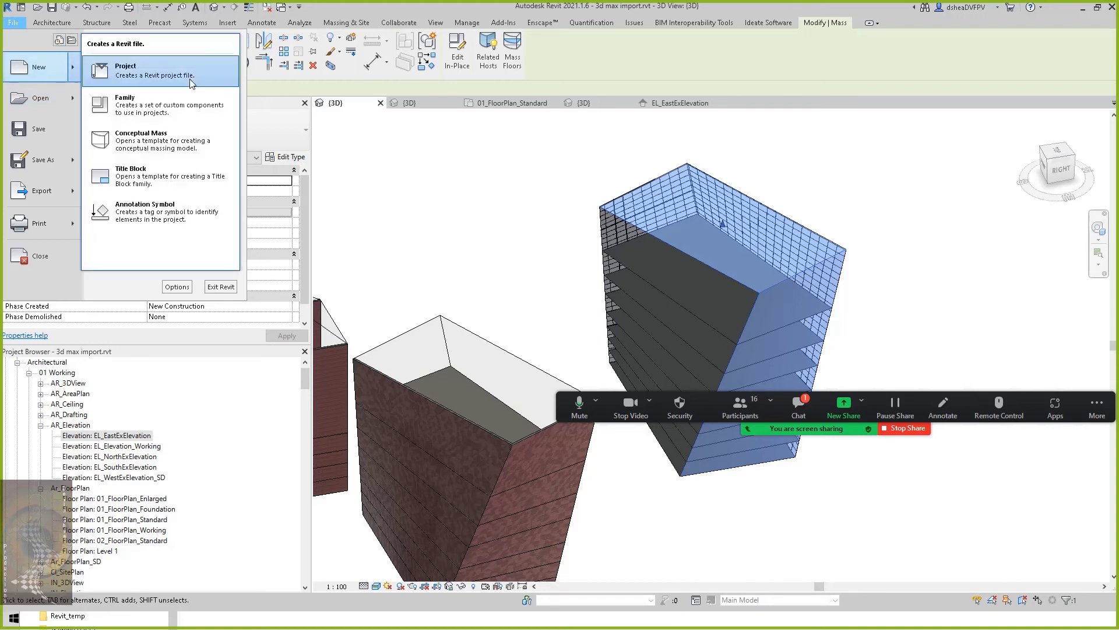
pyautogui.click(207, 104)
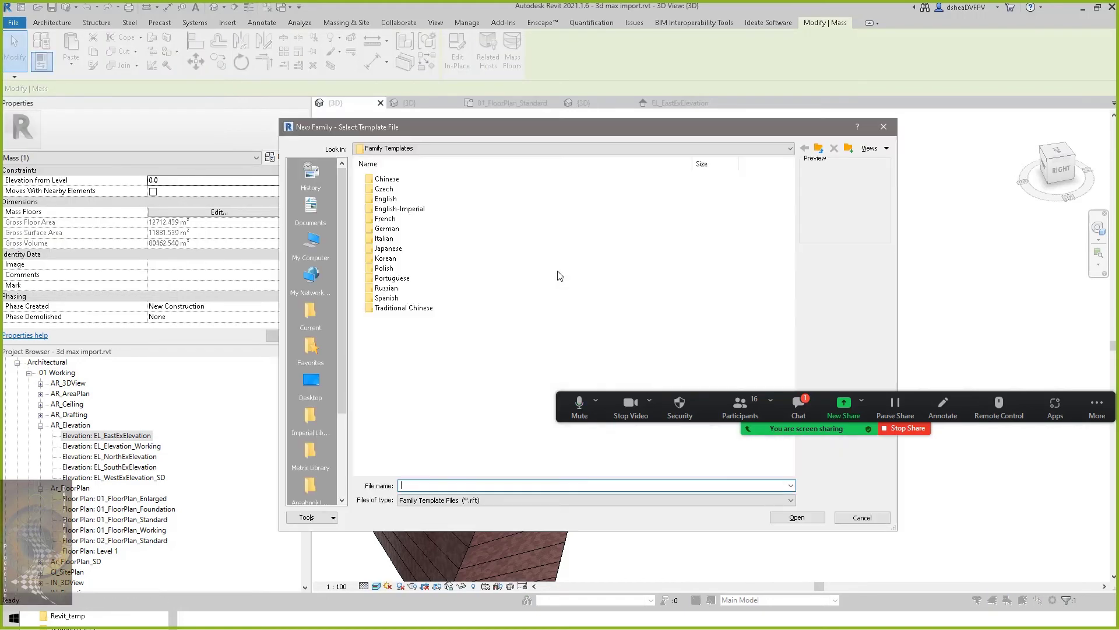
pyautogui.doubleClick(418, 209)
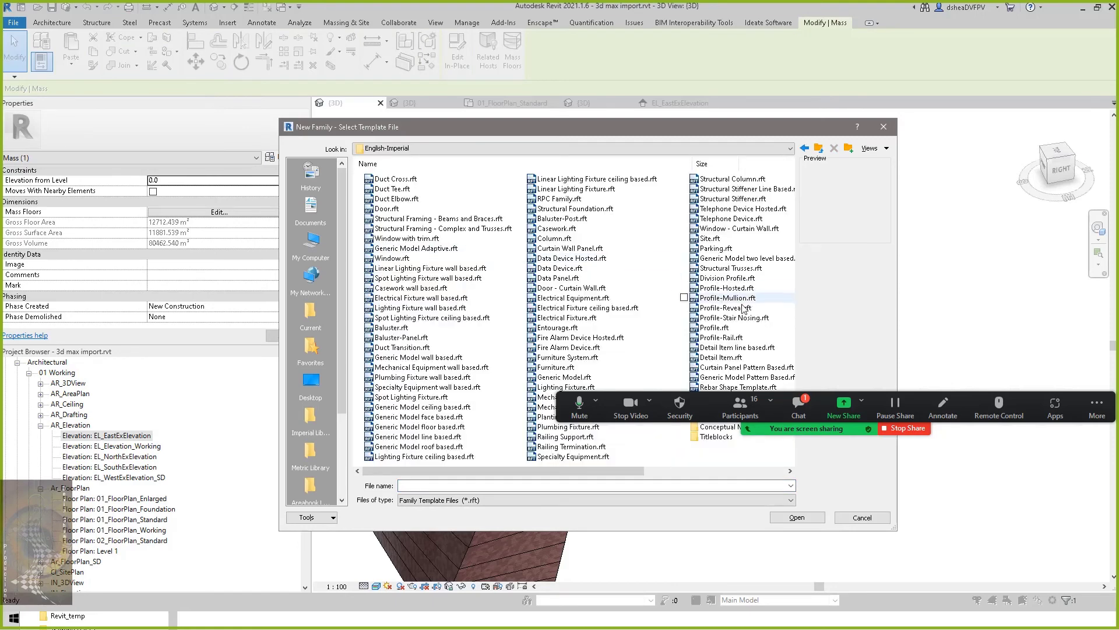
pyautogui.moveTo(759, 123); pyautogui.dragTo(554, 57)
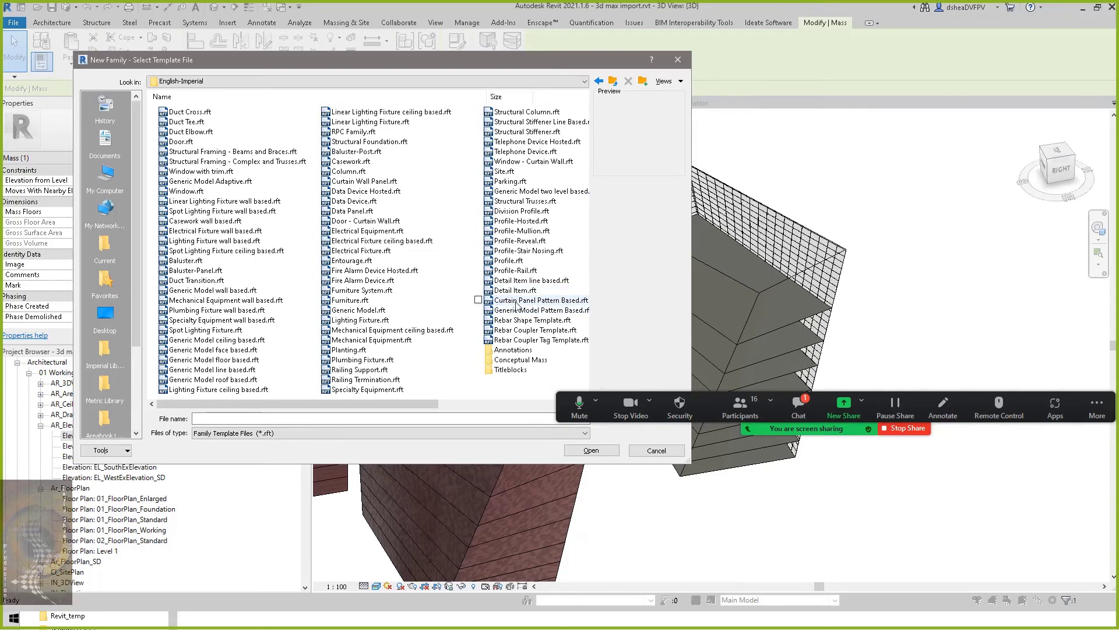
pyautogui.click(656, 450)
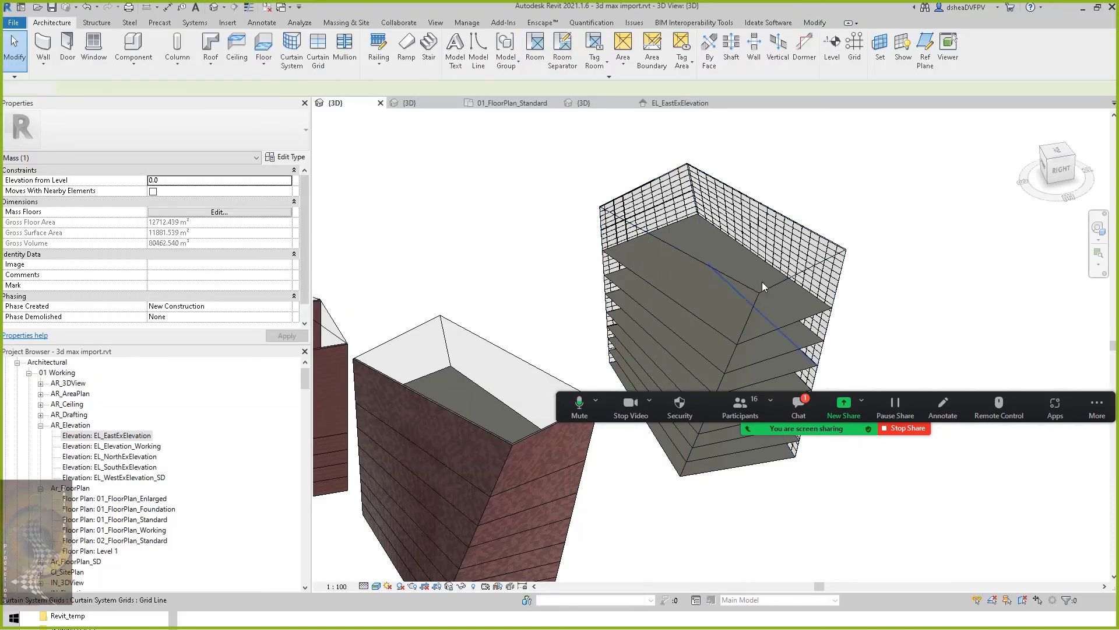
# Select the curtain-walled mass, temporarily hide it with EH, then undo the hide.
pyautogui.click(671, 249)
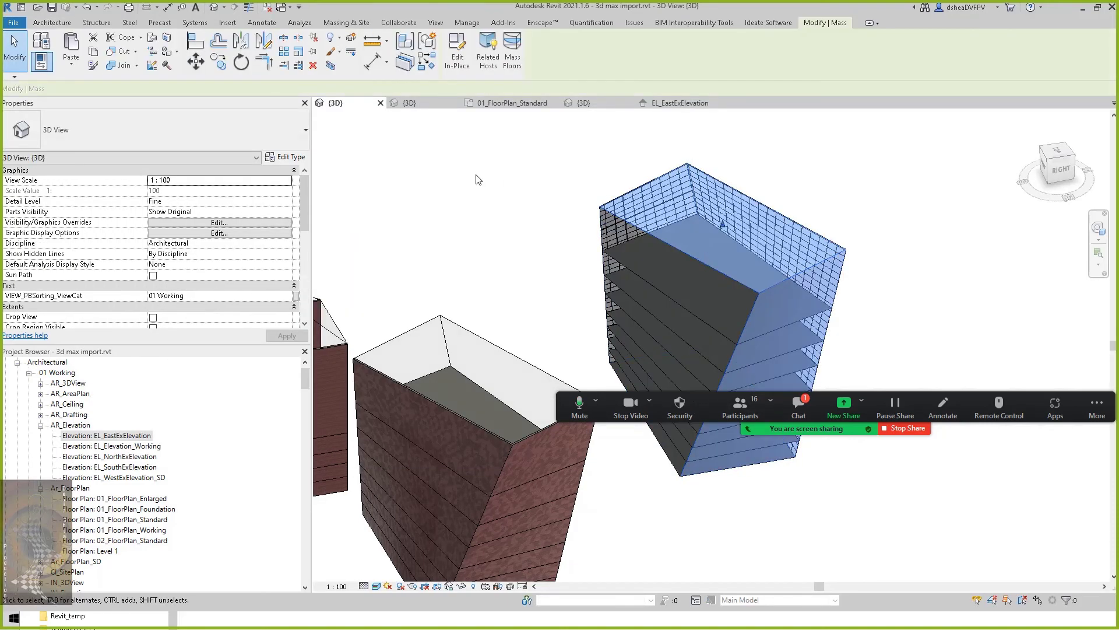
pyautogui.click(477, 179)
pyautogui.scroll(3, 503, 258)
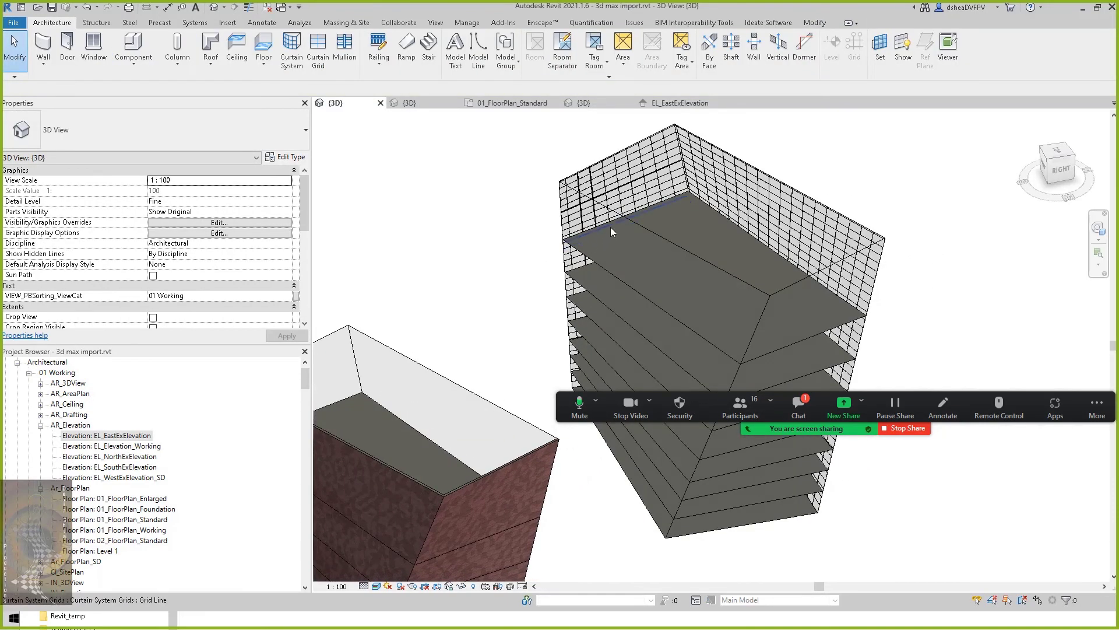
pyautogui.click(612, 230)
pyautogui.press('e')
pyautogui.press('h')
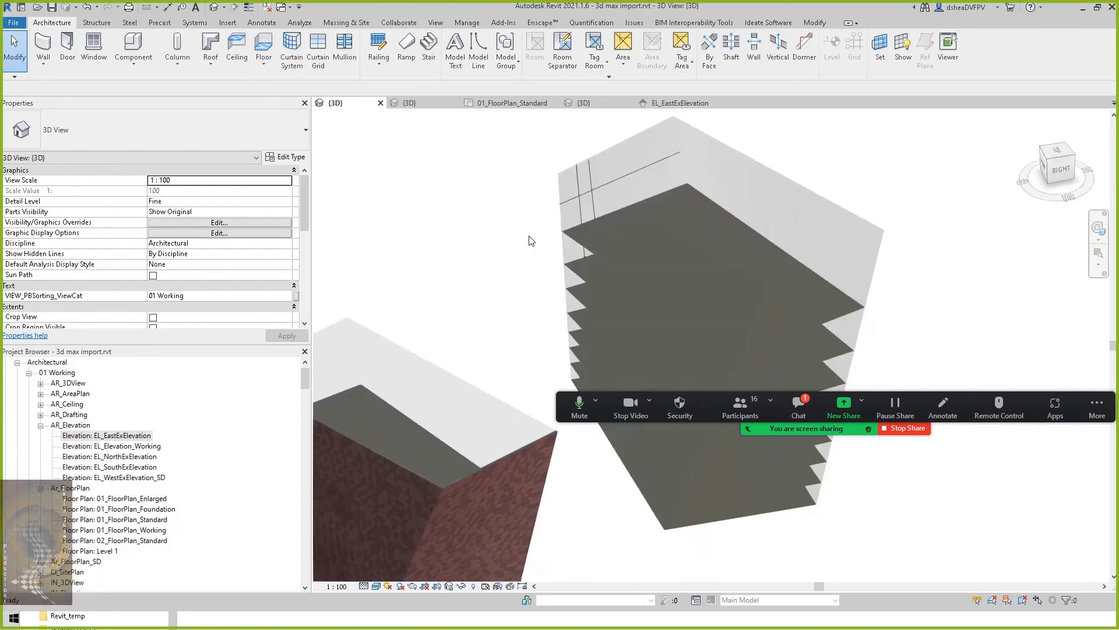
pyautogui.hotkey('ctrl', 'z')
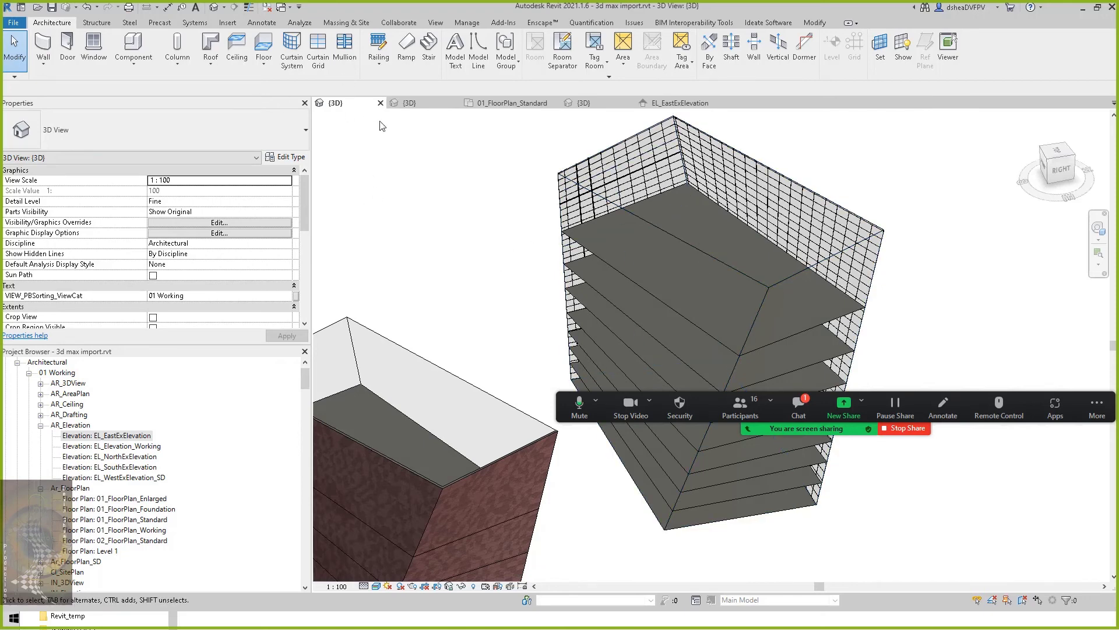
# Inspect Mass 4, then zoom out and switch to the Massing & Site tab.
pyautogui.click(624, 213)
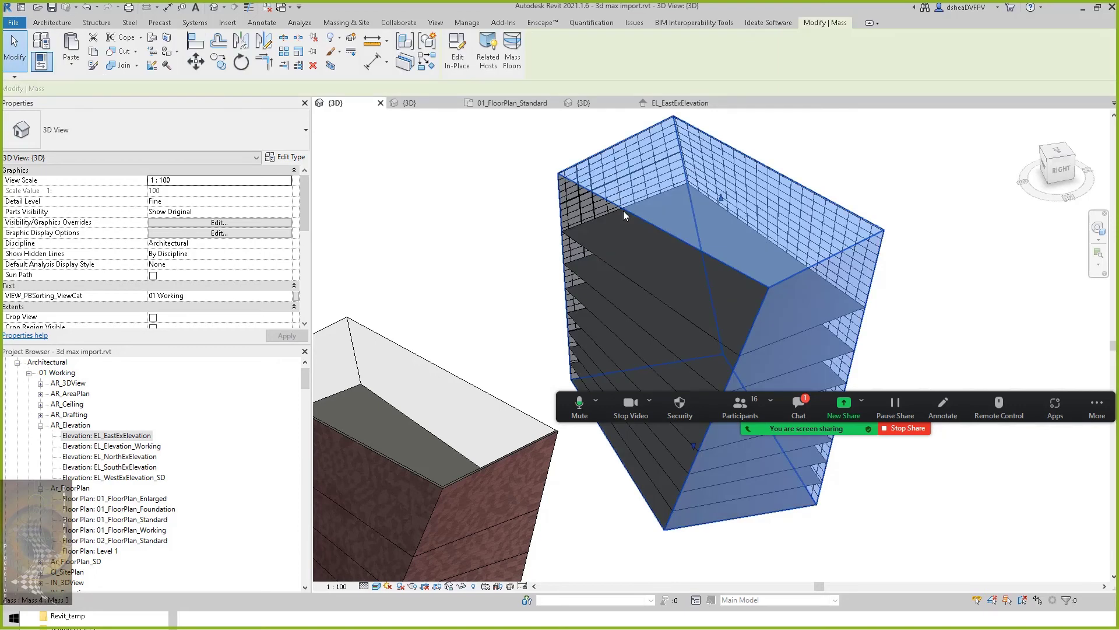
pyautogui.click(504, 211)
pyautogui.scroll(-5, 505, 211)
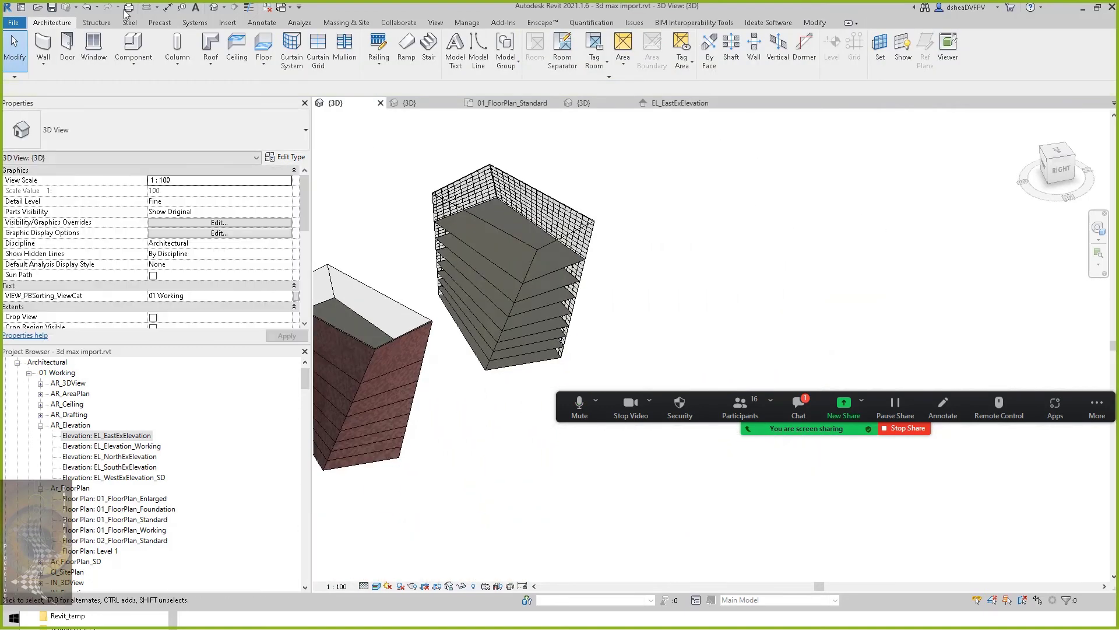
pyautogui.click(346, 22)
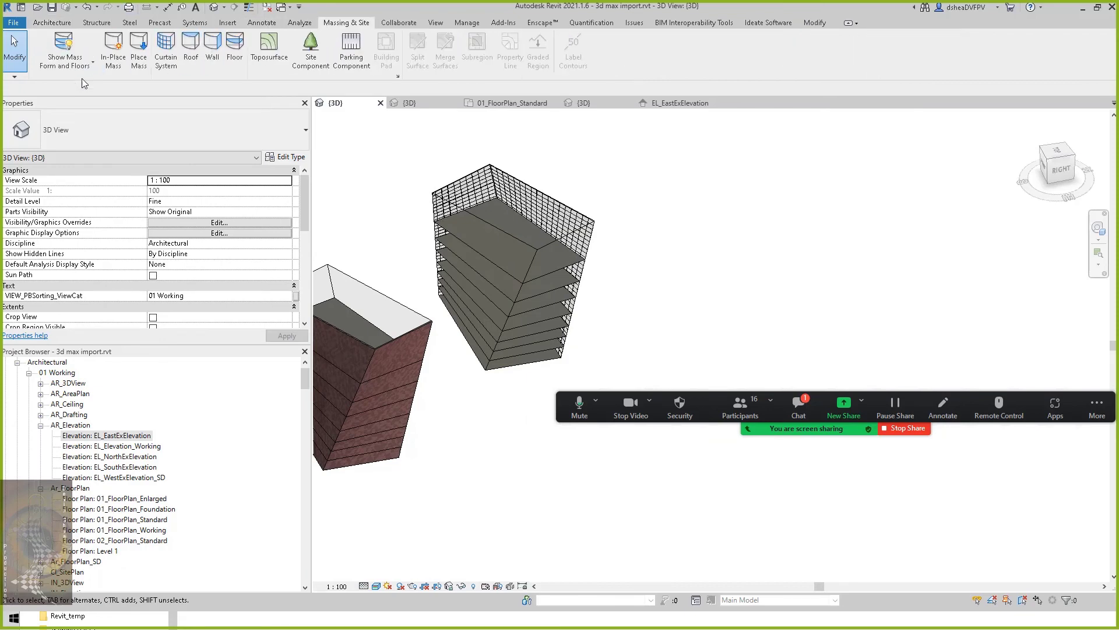
# Start a default-named in-place mass and draw a rectangle of model lines.
pyautogui.click(124, 51)
pyautogui.click(327, 332)
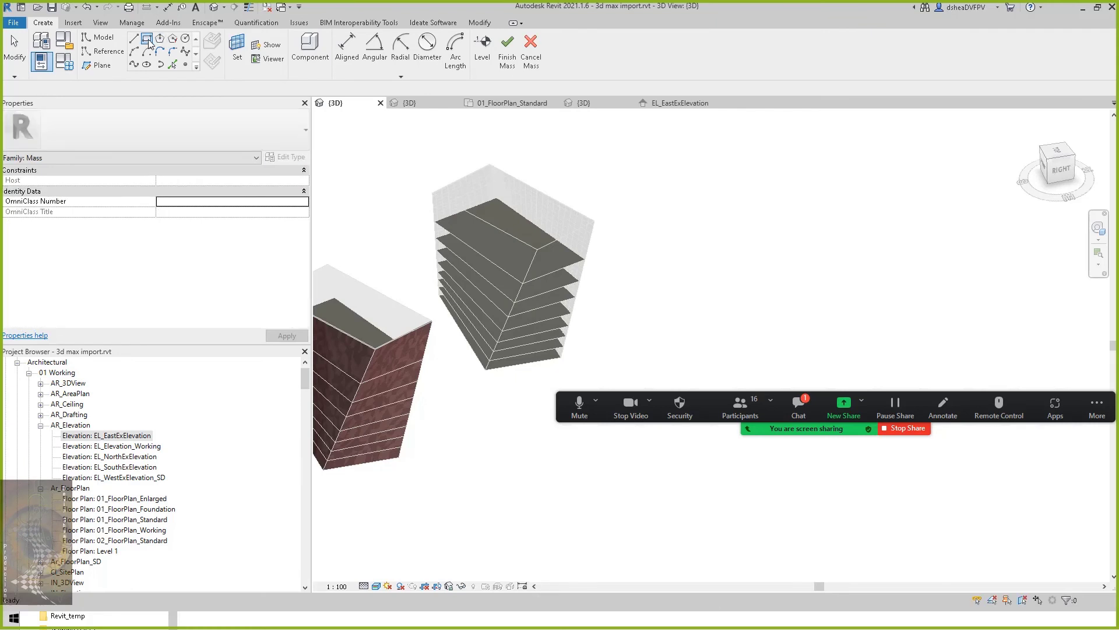
pyautogui.click(149, 42)
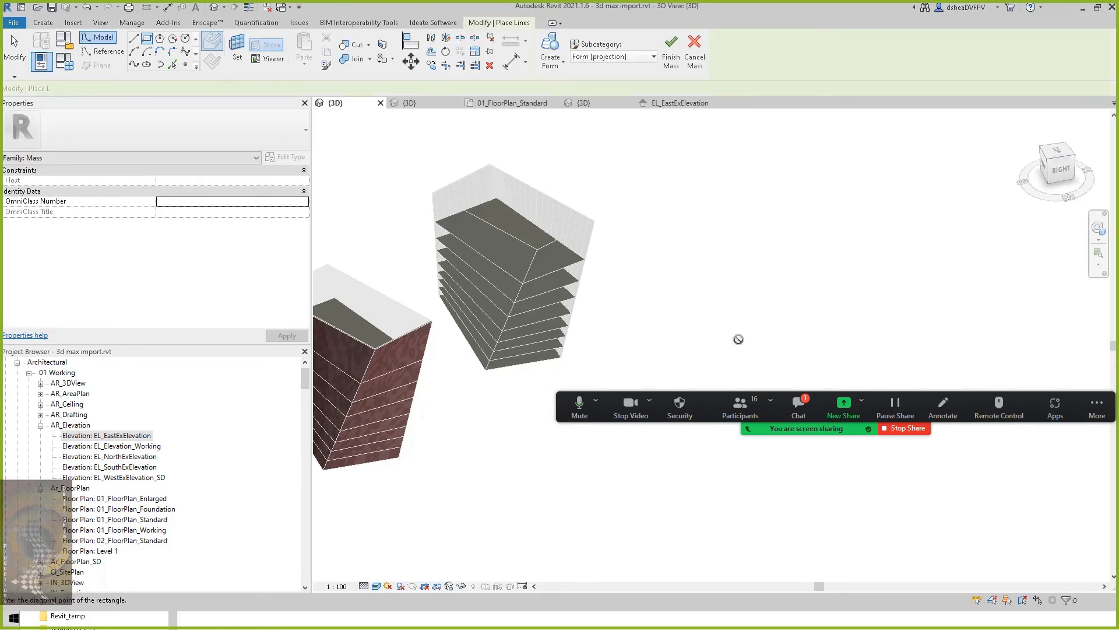
pyautogui.click(682, 364)
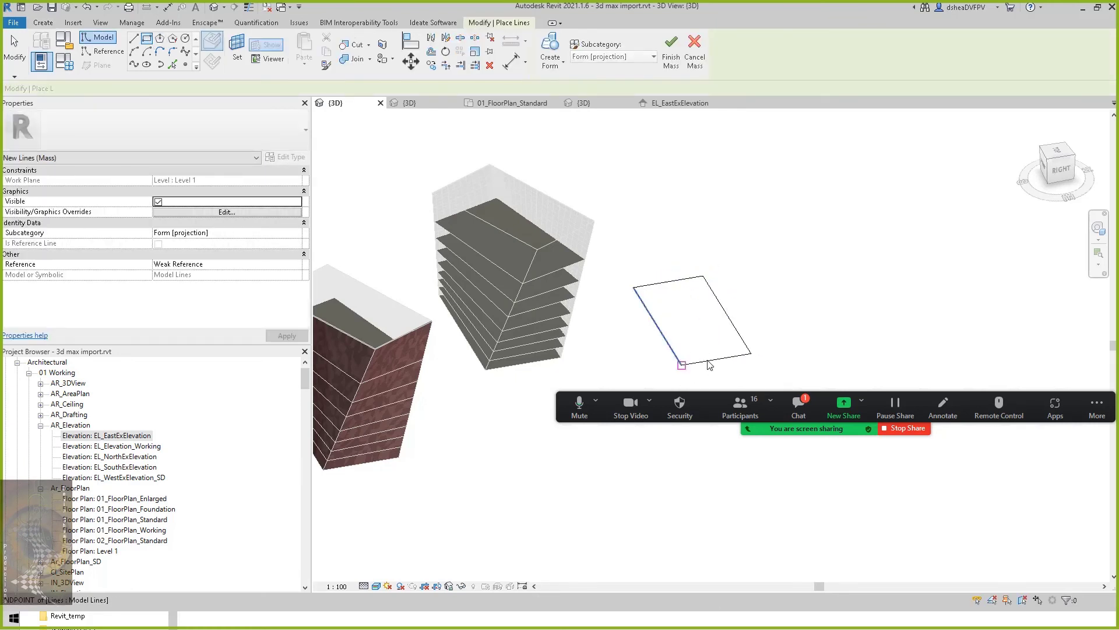
pyautogui.press('Escape')
pyautogui.press('Tab')
# Extrude the rectangle into a solid box form and select its front face.
pyautogui.click(708, 361)
pyautogui.click(551, 59)
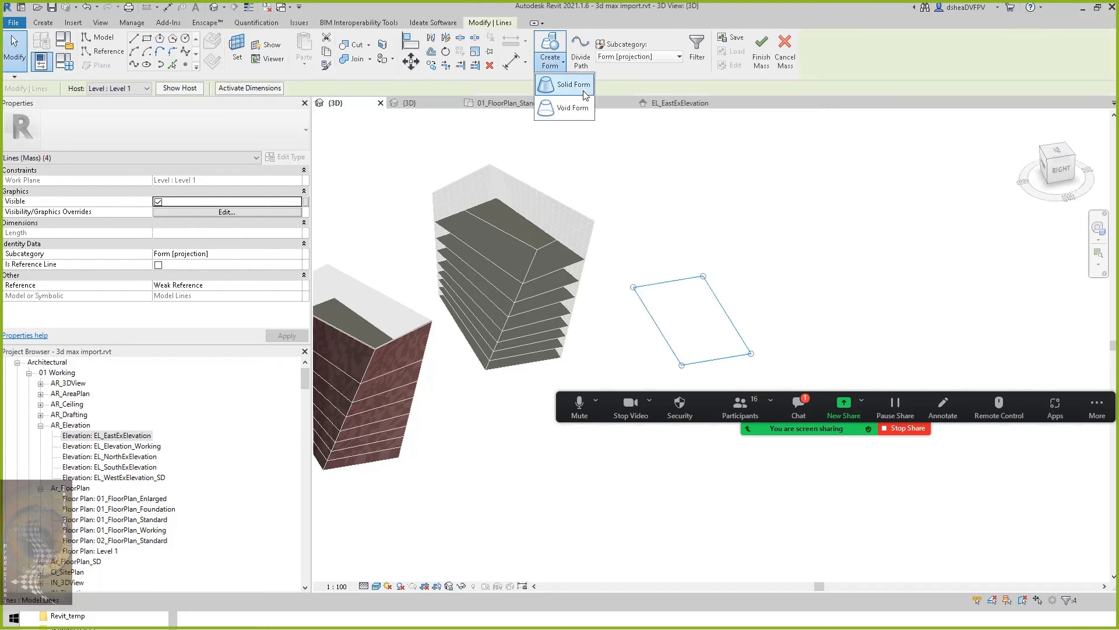
pyautogui.click(574, 88)
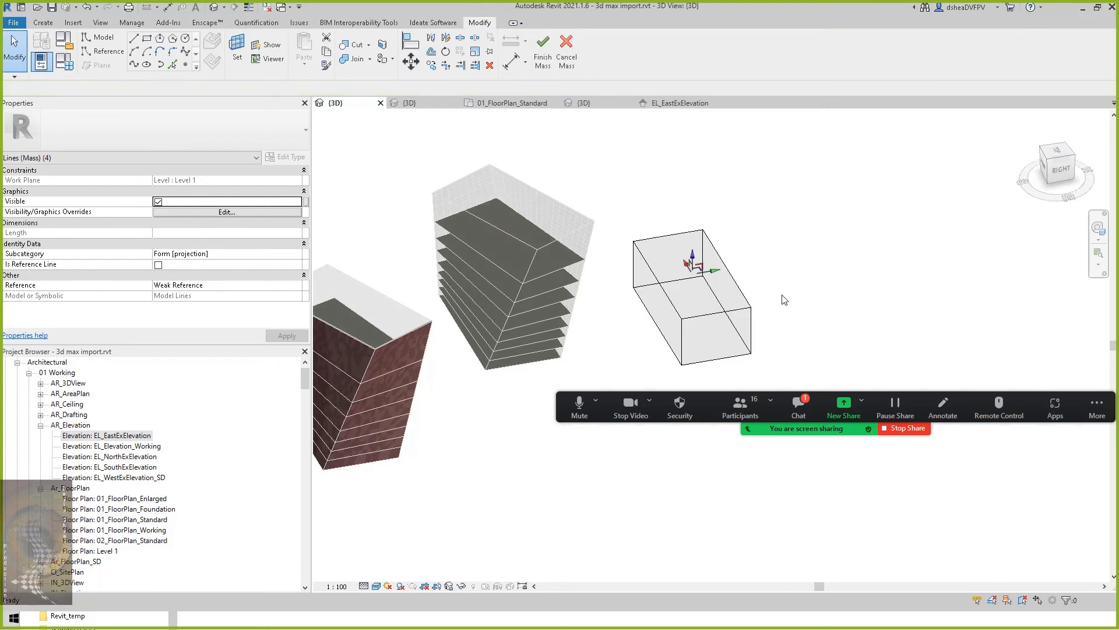
pyautogui.click(678, 206)
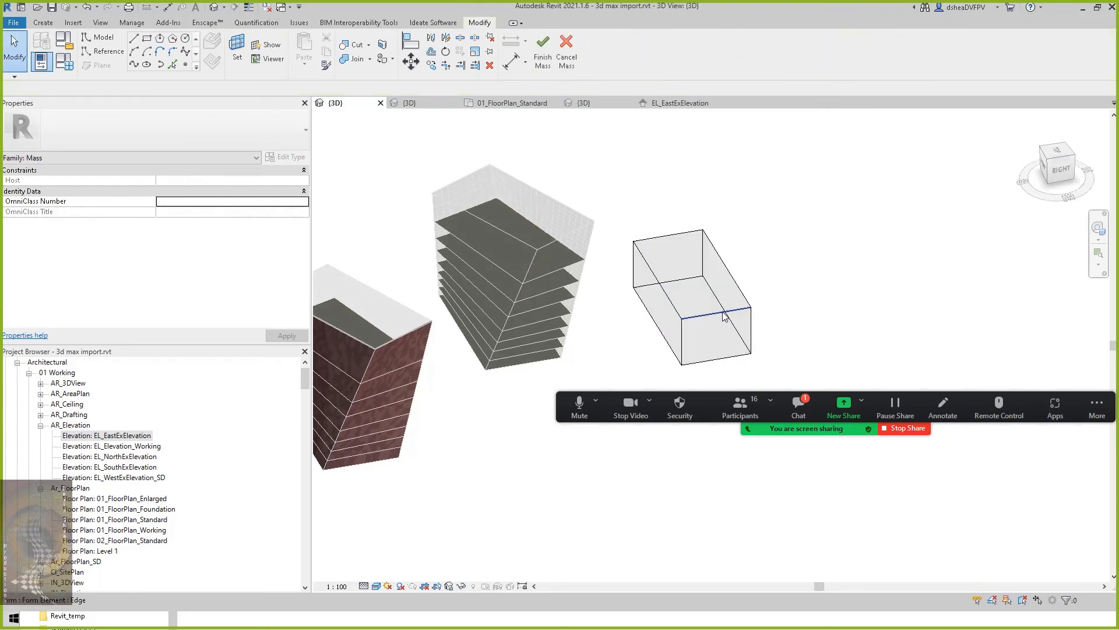
pyautogui.press('Tab')
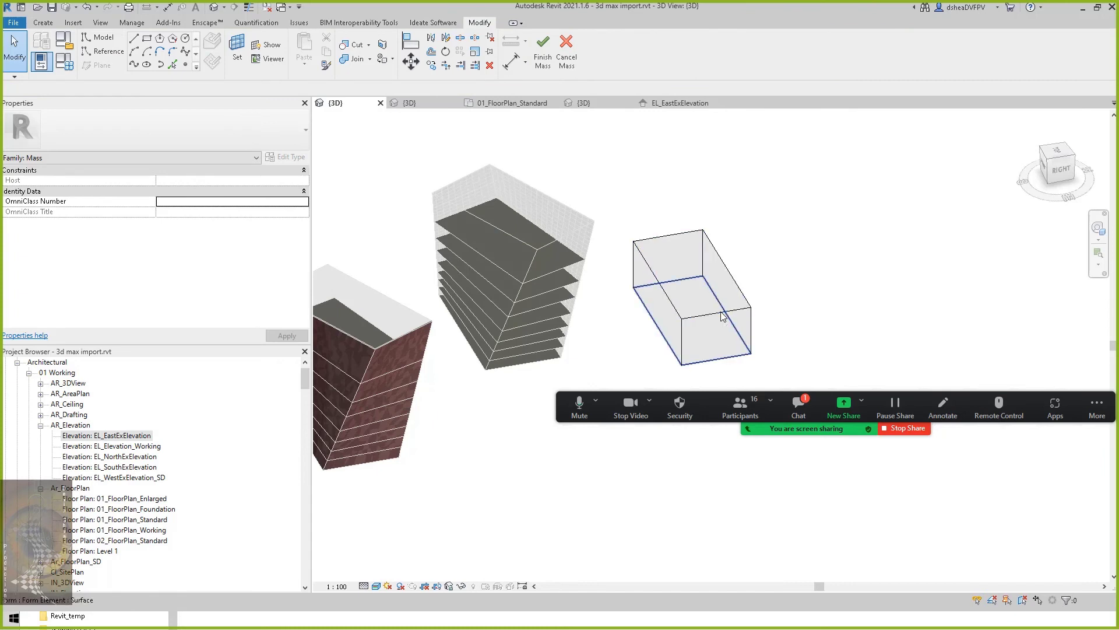
pyautogui.press('Tab')
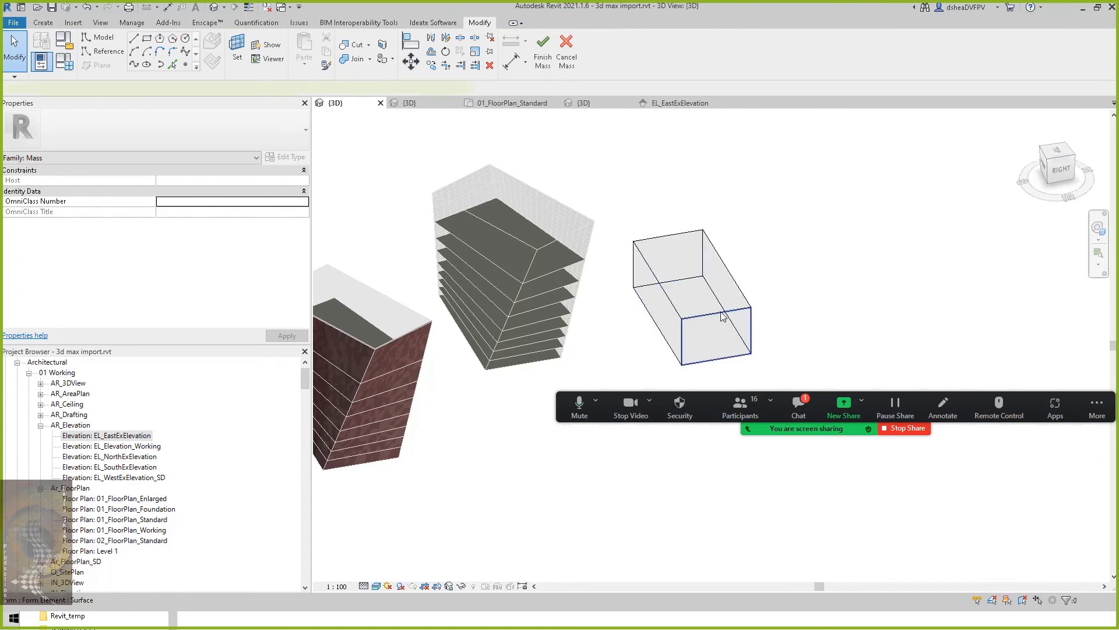
pyautogui.click(723, 316)
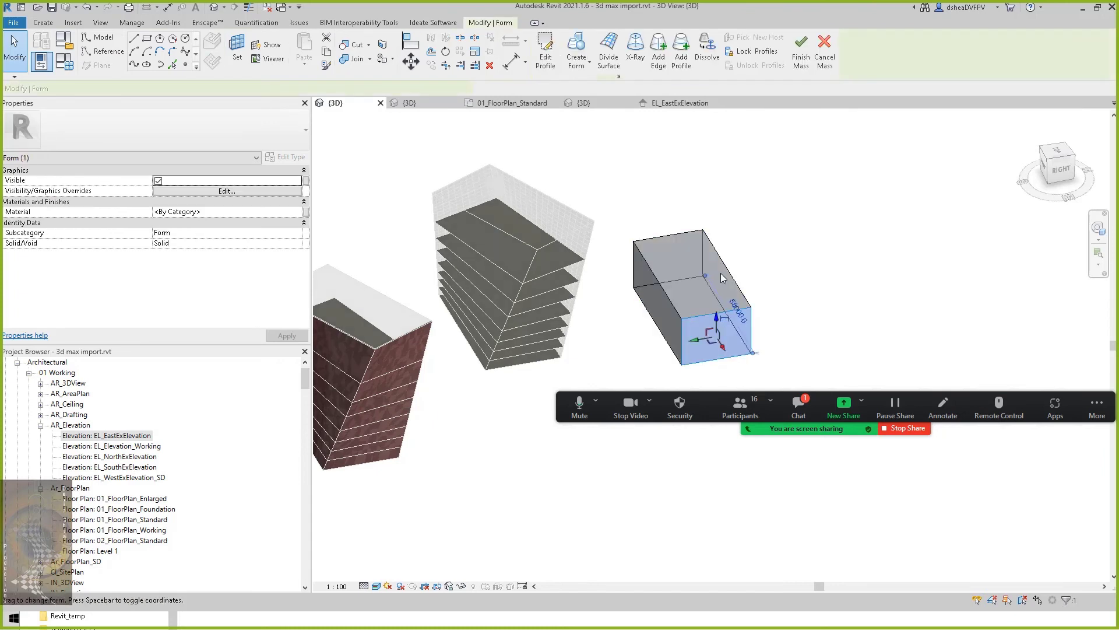
# Divide the box's front face into a 10 by 10 grid.
pyautogui.click(611, 56)
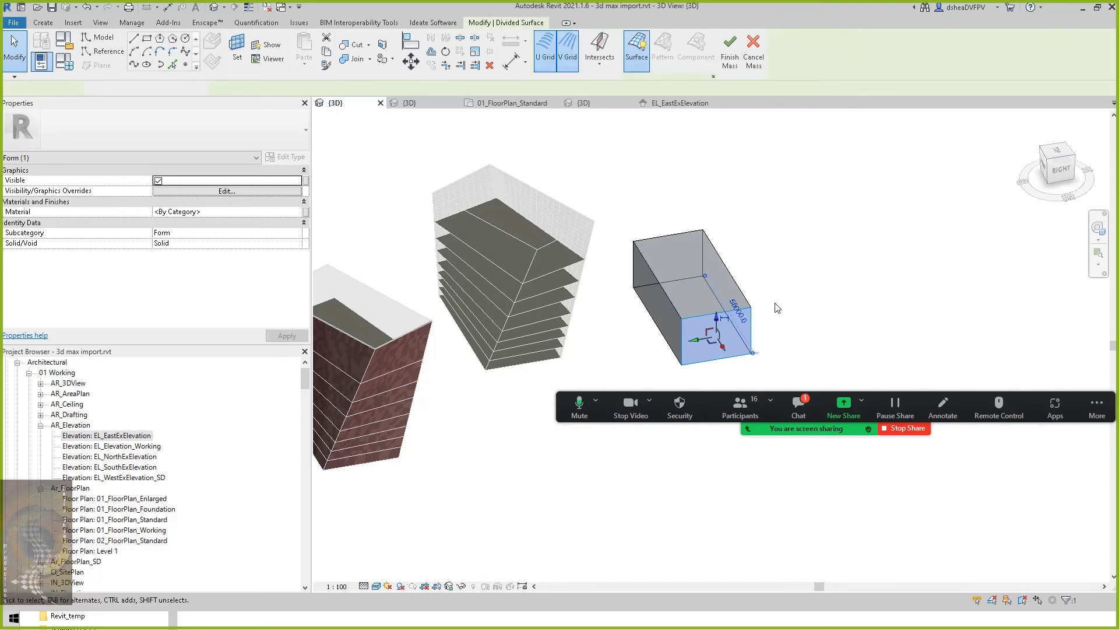
pyautogui.scroll(2, 781, 339)
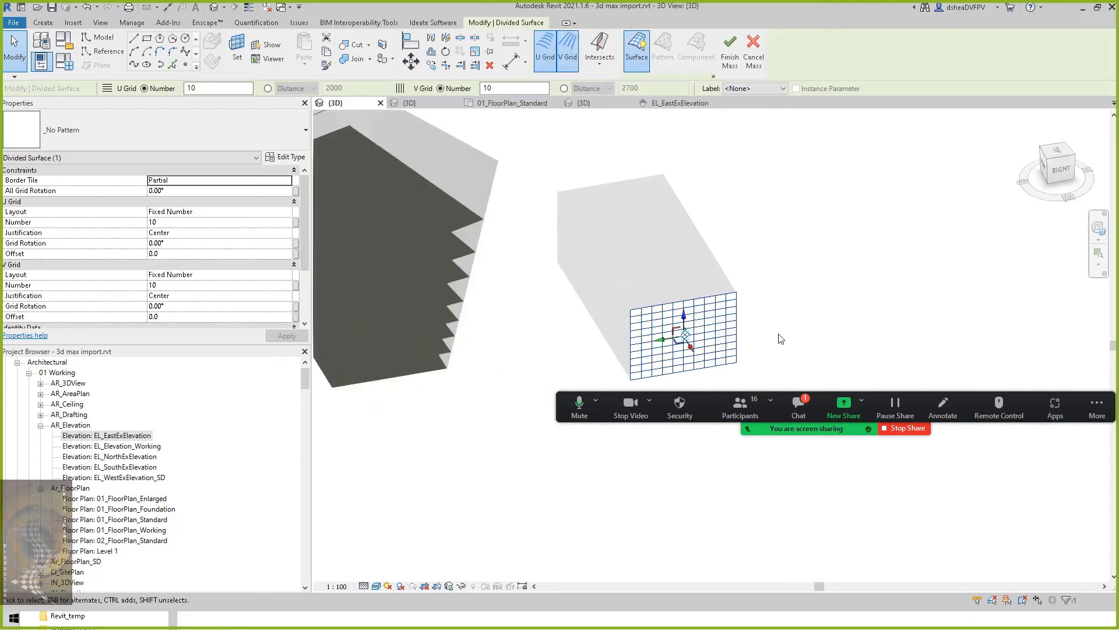
pyautogui.scroll(2, 780, 347)
pyautogui.scroll(1, 728, 259)
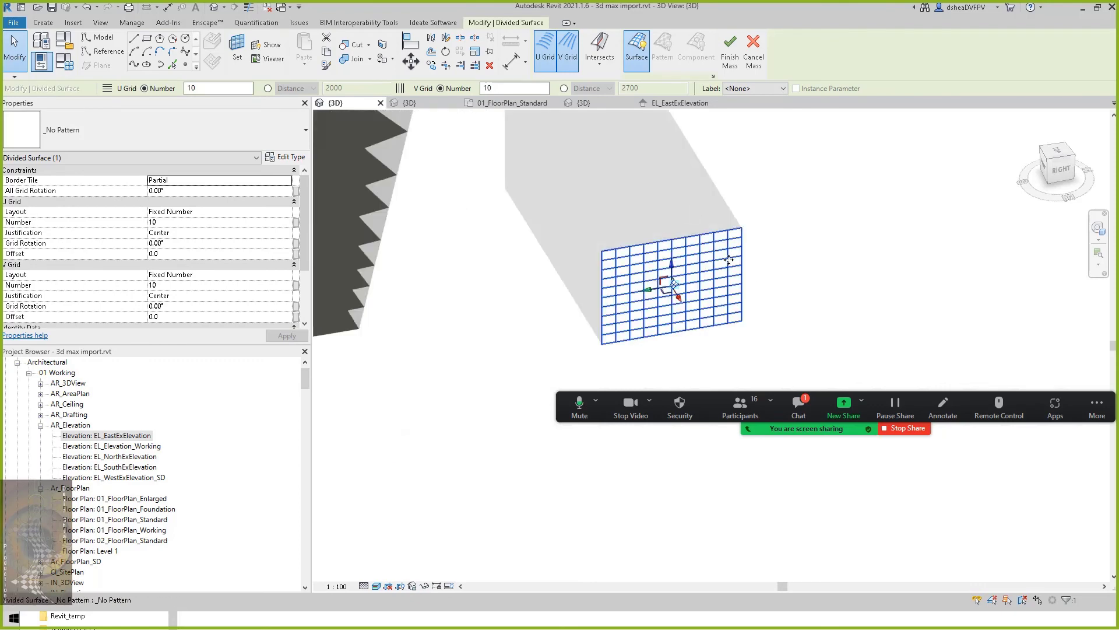
pyautogui.scroll(1, 726, 265)
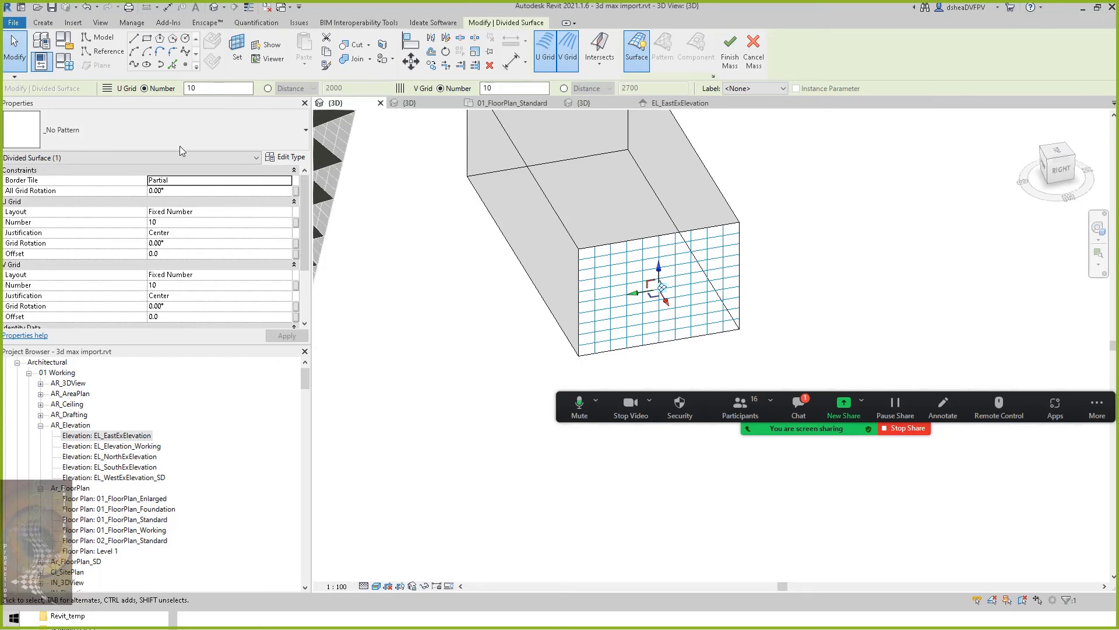
# Apply the Hexagon pattern to the divided surface and reselect it.
pyautogui.click(246, 135)
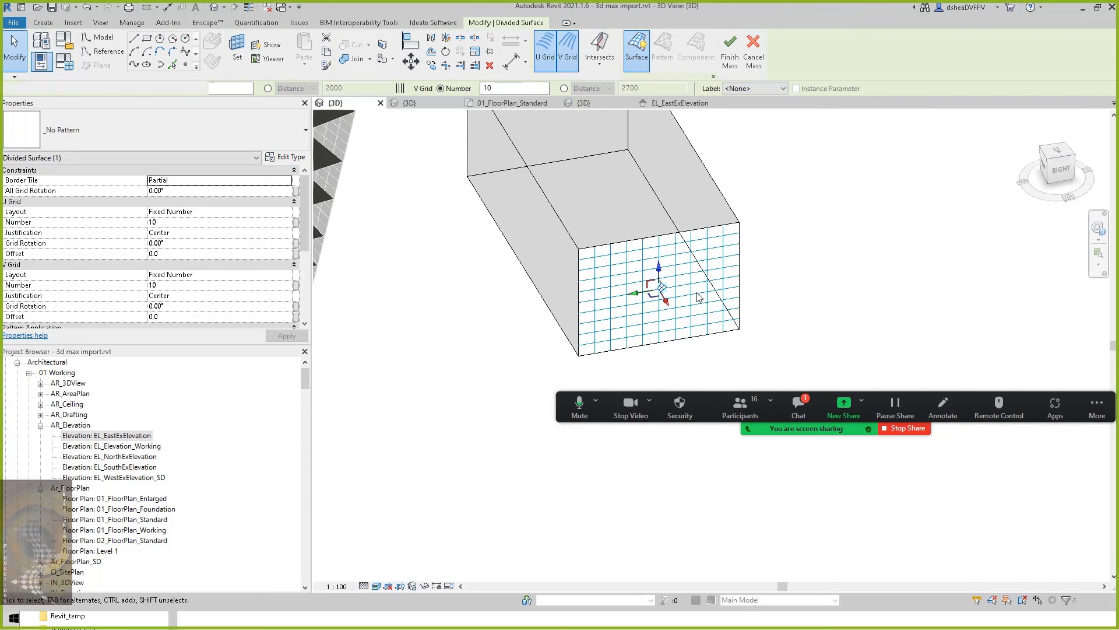
pyautogui.scroll(2, 742, 295)
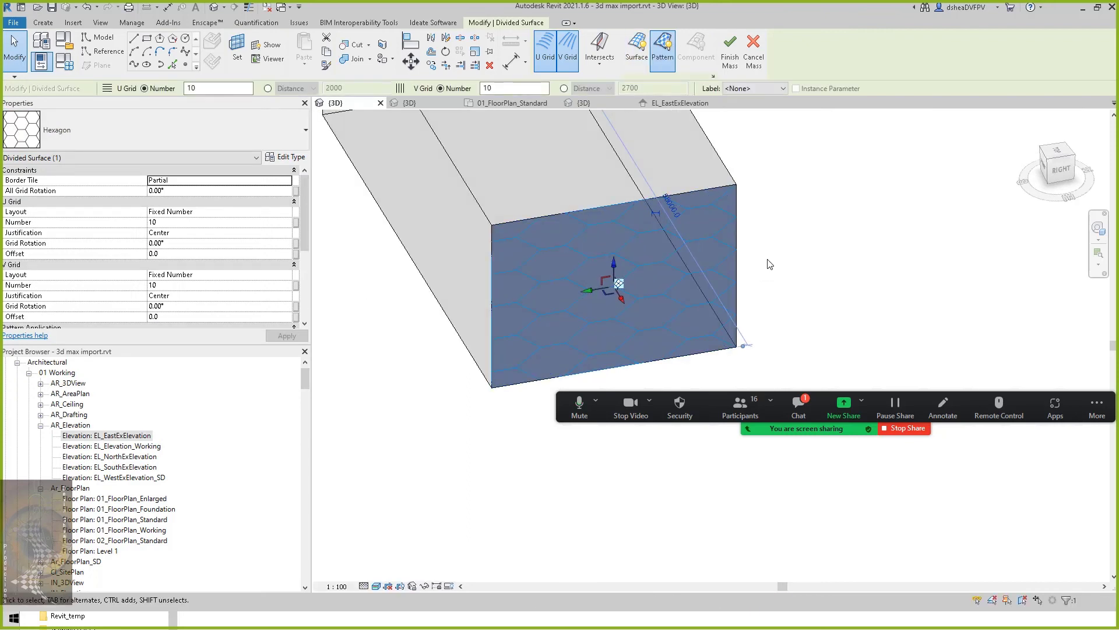
pyautogui.click(792, 238)
pyautogui.scroll(2, 711, 277)
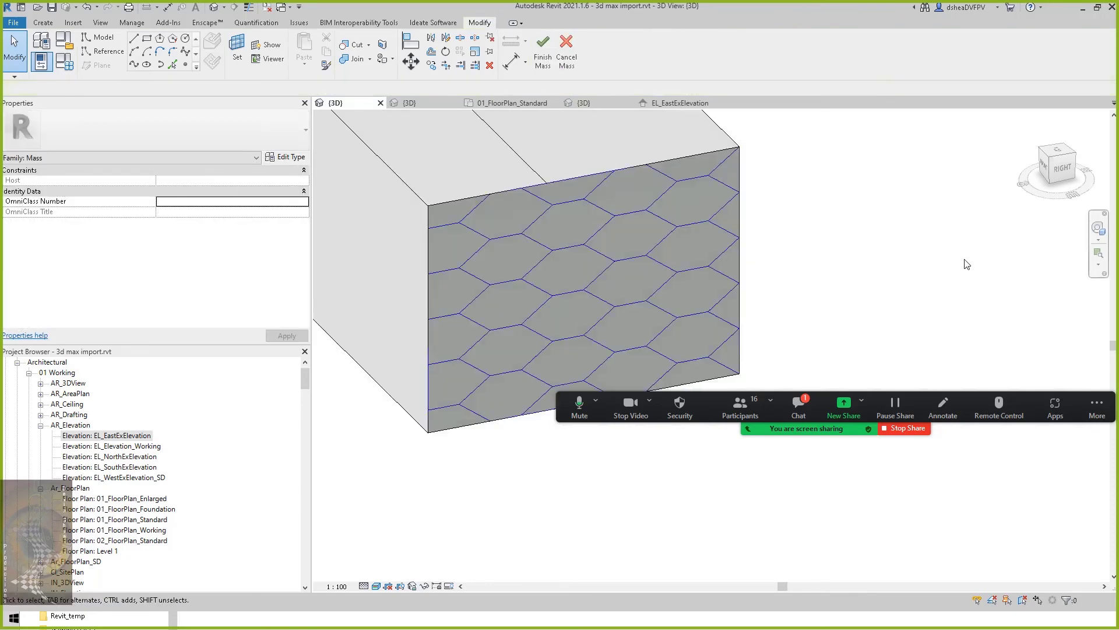
pyautogui.scroll(-1, 837, 257)
pyautogui.scroll(-2, 585, 268)
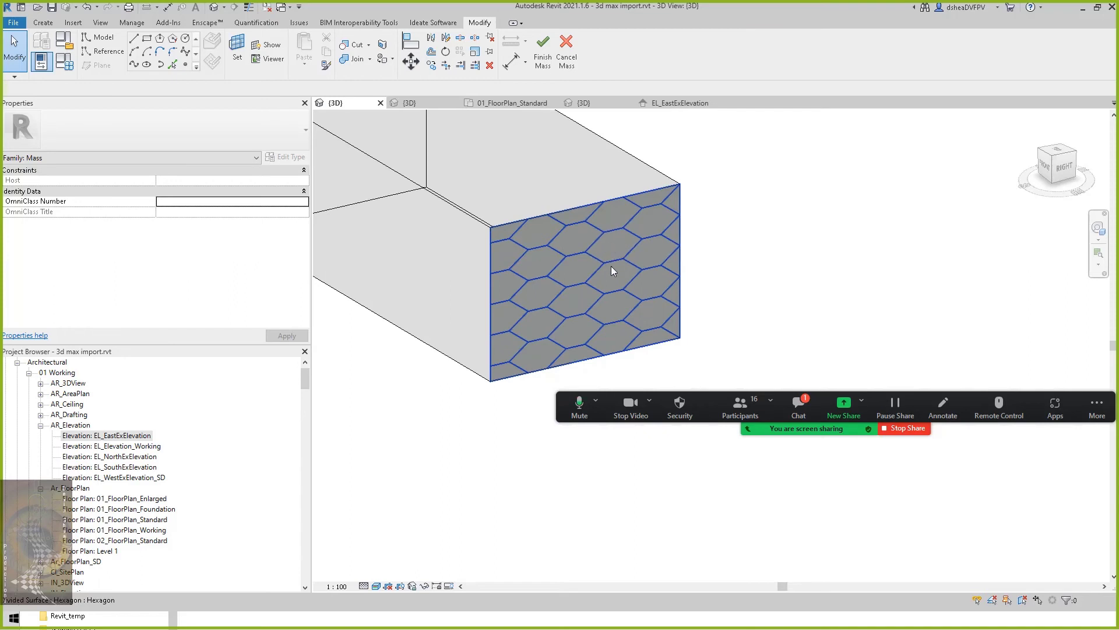
pyautogui.scroll(2, 611, 265)
pyautogui.click(611, 257)
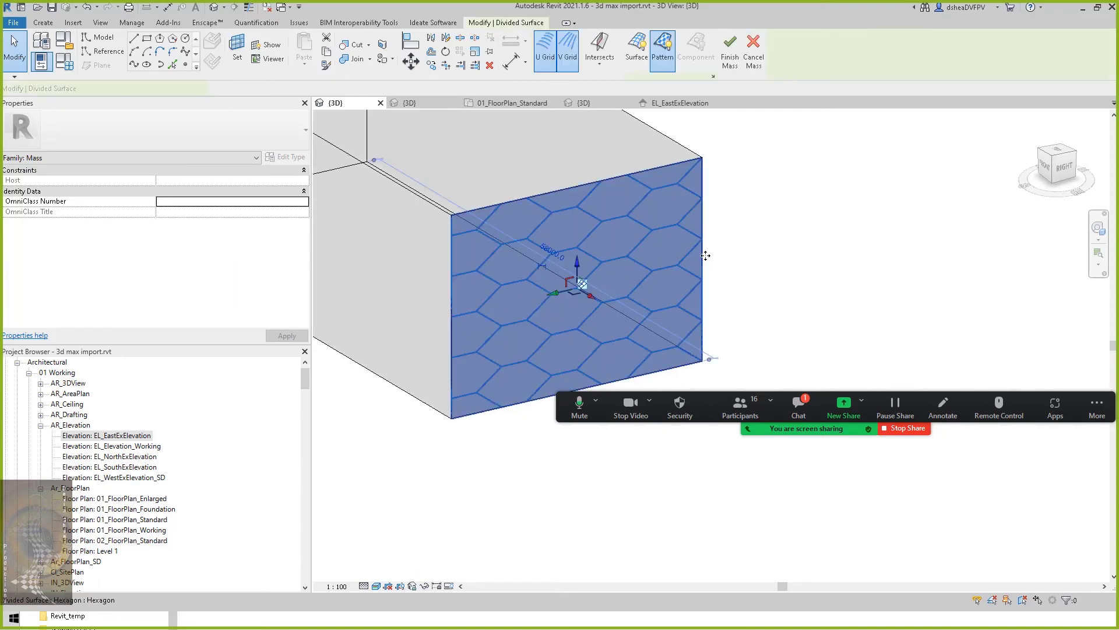
# Change the divided surface's pattern to Octagon Rotate.
pyautogui.click(171, 142)
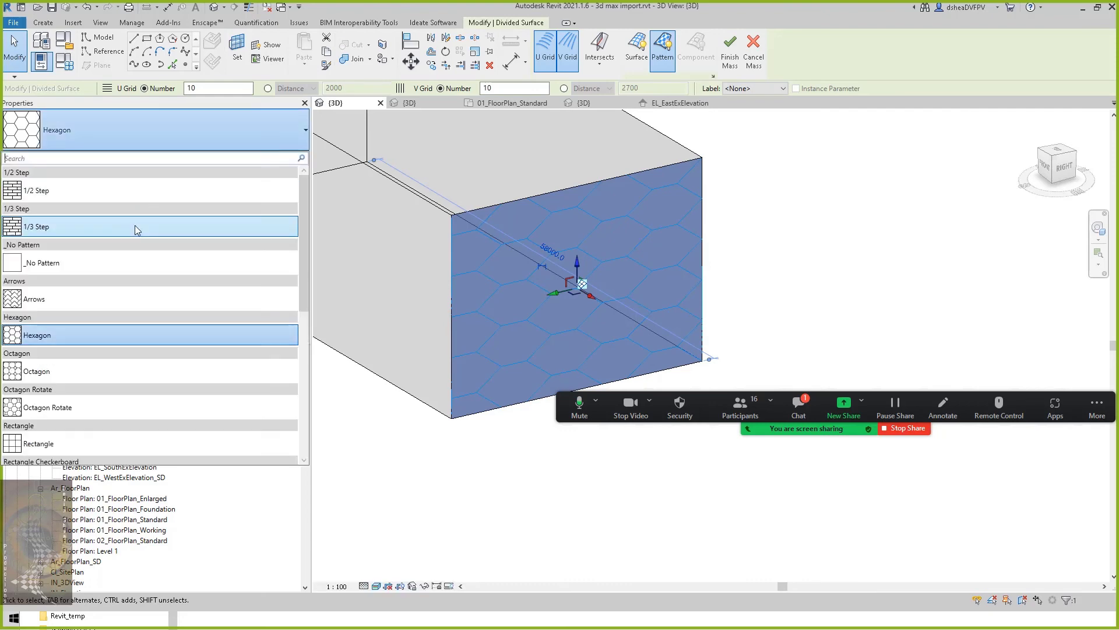
pyautogui.click(129, 405)
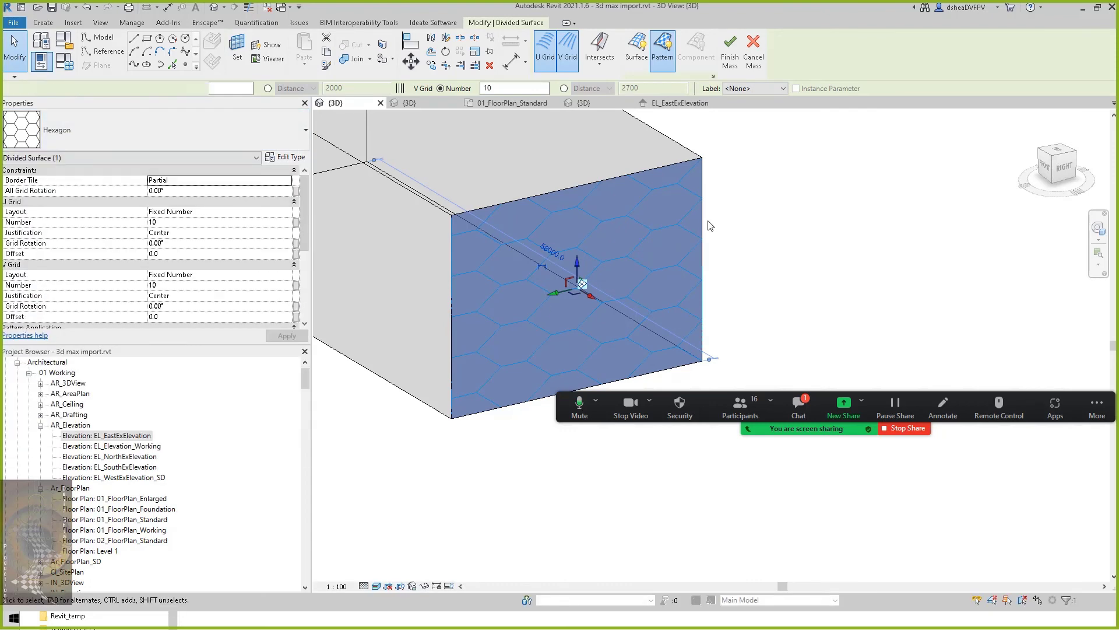
pyautogui.click(784, 227)
pyautogui.scroll(3, 628, 228)
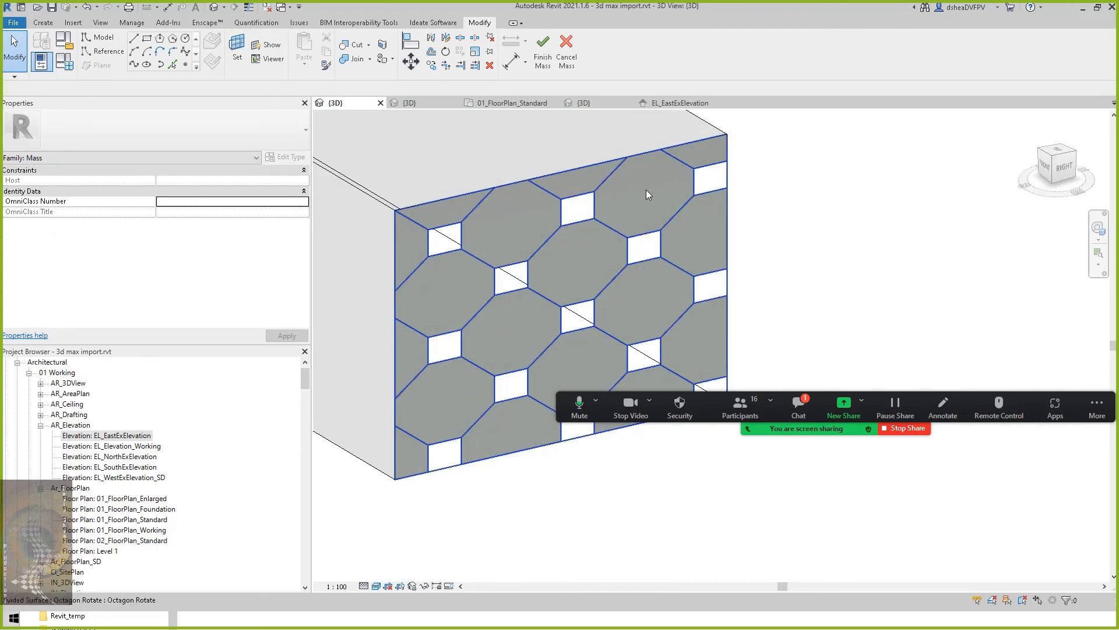
# Orbit around the box to check the pattern, then finish the in-place mass.
pyautogui.keyDown('shift'); pyautogui.moveTo(729, 229); pyautogui.dragTo(817, 237, button='middle'); pyautogui.keyUp('shift')
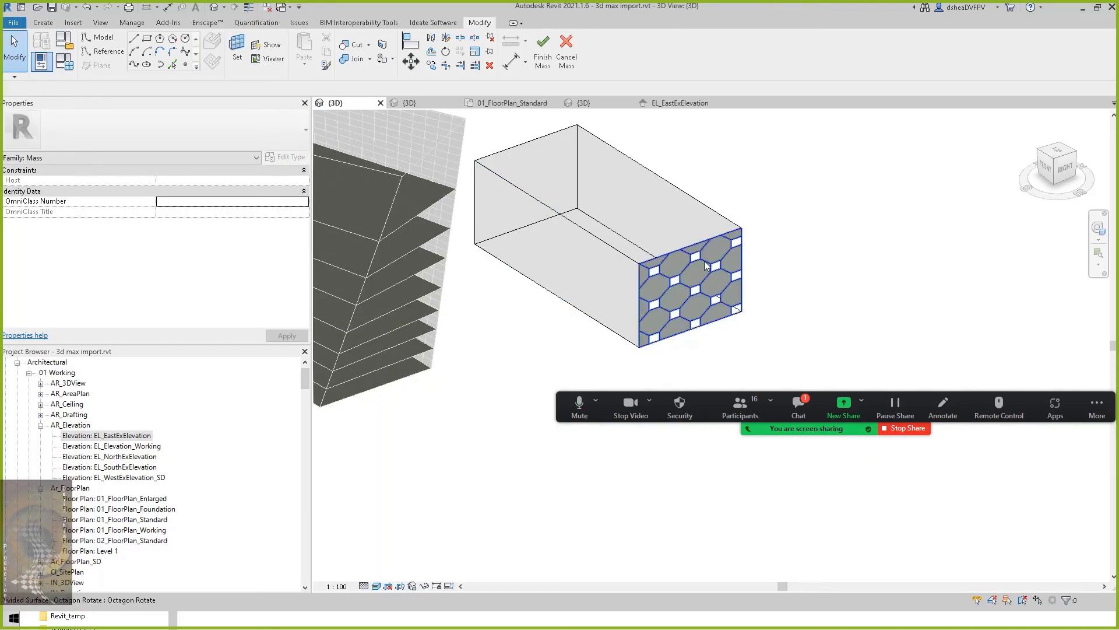
pyautogui.scroll(3, 705, 259)
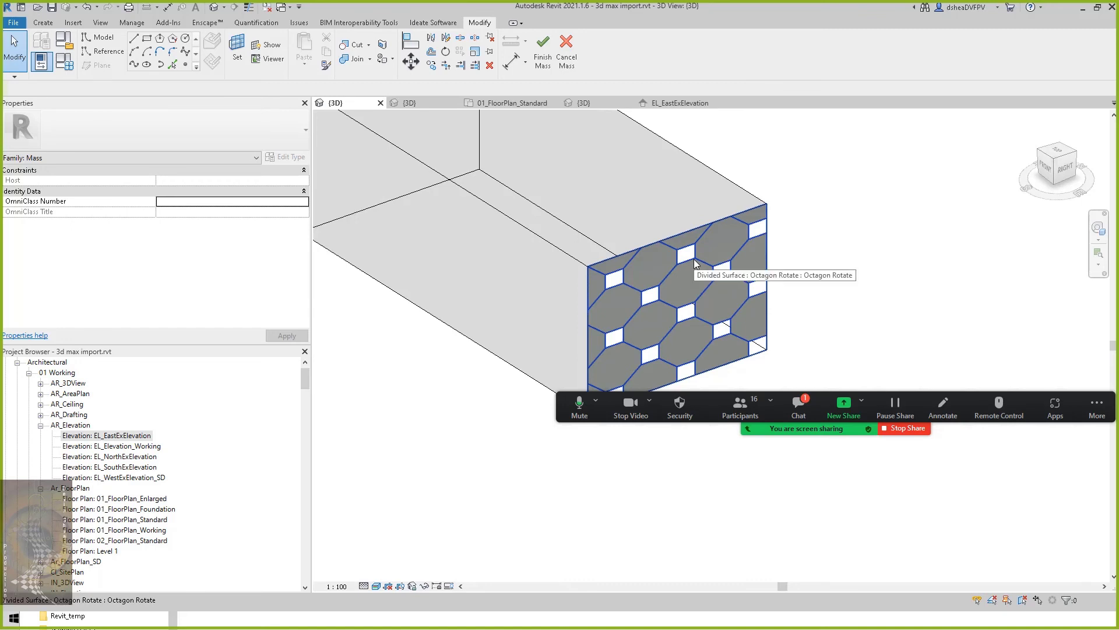
pyautogui.scroll(-2, 719, 285)
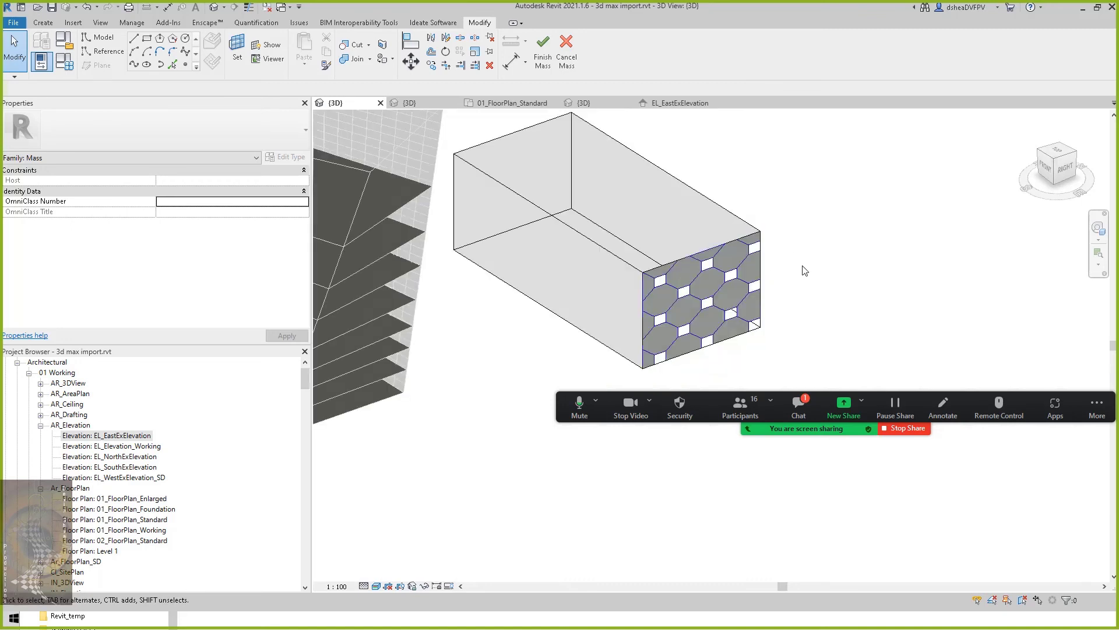
pyautogui.moveTo(782, 292)
pyautogui.keyDown('shift'); pyautogui.mouseDown(button='middle')
pyautogui.moveTo(789, 274)
pyautogui.moveTo(791, 297)
pyautogui.moveTo(785, 287)
pyautogui.mouseUp(button='middle'); pyautogui.keyUp('shift')
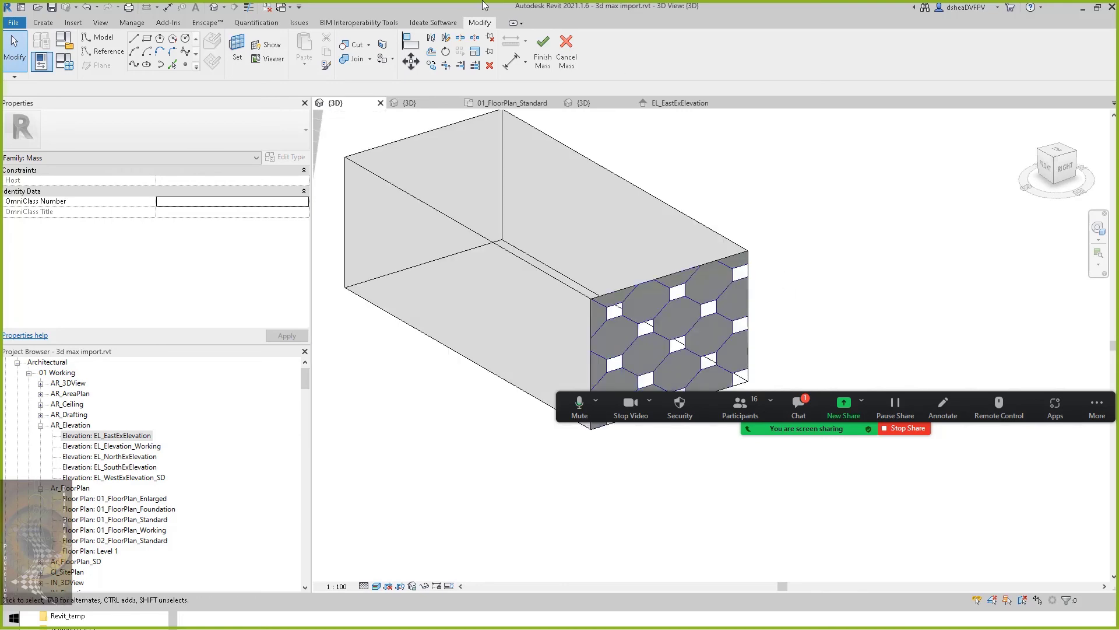
pyautogui.click(542, 49)
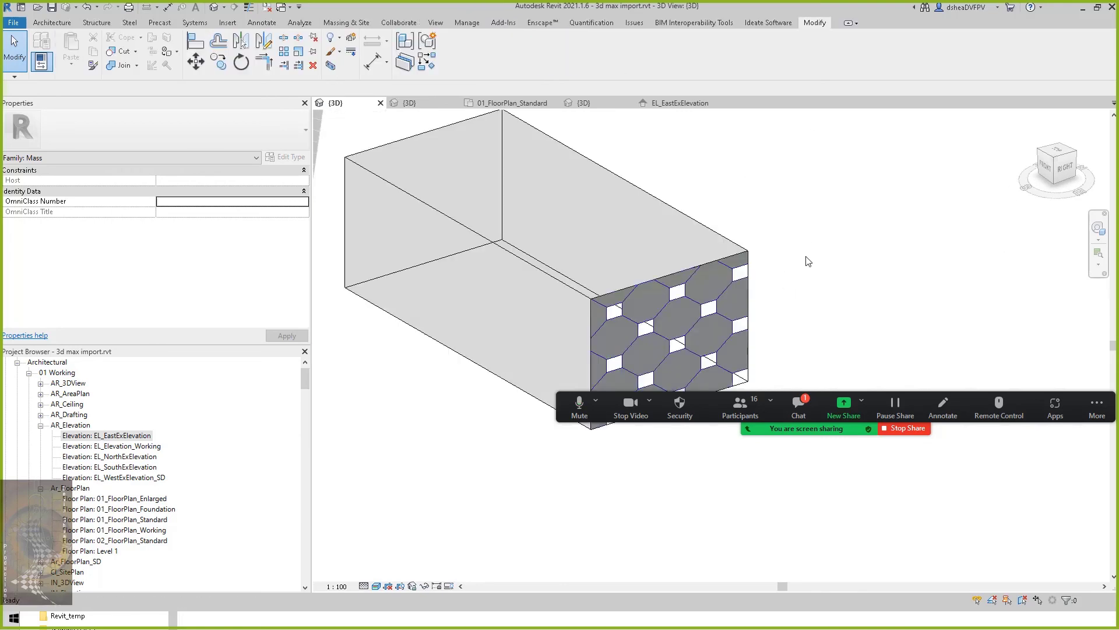
# Orbit the view around the finished box and neighbouring masses, checking then clearing the box.
pyautogui.keyDown('shift'); pyautogui.moveTo(808, 260); pyautogui.dragTo(795, 270, button='middle'); pyautogui.keyUp('shift')
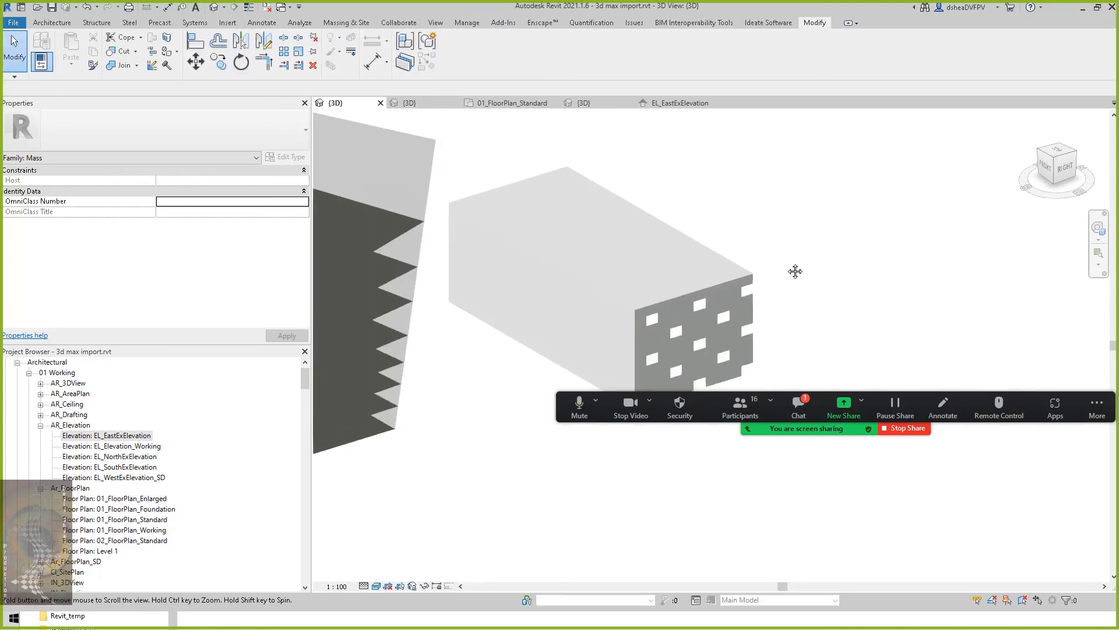
pyautogui.click(727, 260)
pyautogui.keyDown('shift'); pyautogui.moveTo(728, 260); pyautogui.dragTo(442, 243, button='middle'); pyautogui.keyUp('shift')
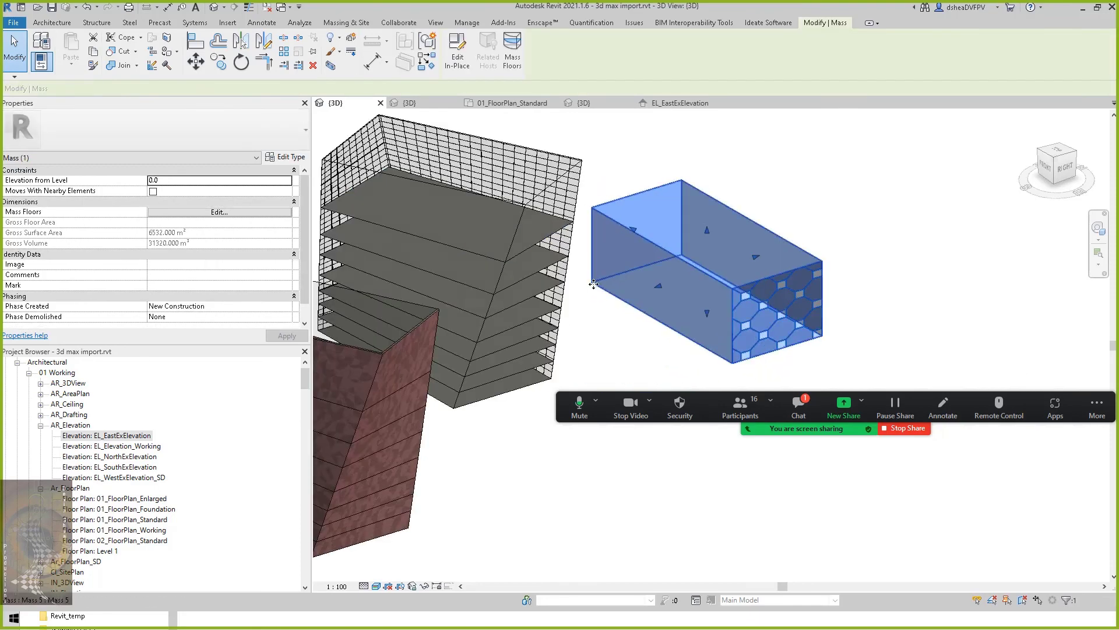
pyautogui.click(793, 182)
pyautogui.keyDown('shift'); pyautogui.moveTo(793, 183); pyautogui.dragTo(782, 245, button='middle'); pyautogui.keyUp('shift')
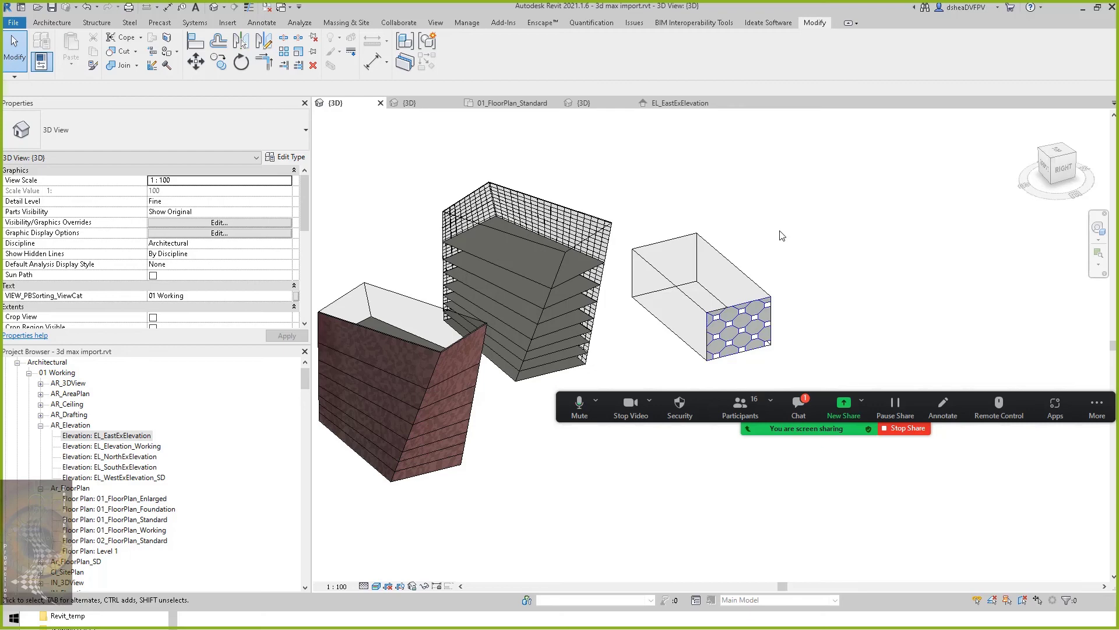
# Pan to frame all masses including the sphere, inspecting the left block and red mass.
pyautogui.moveTo(791, 233); pyautogui.dragTo(867, 215, button='middle')
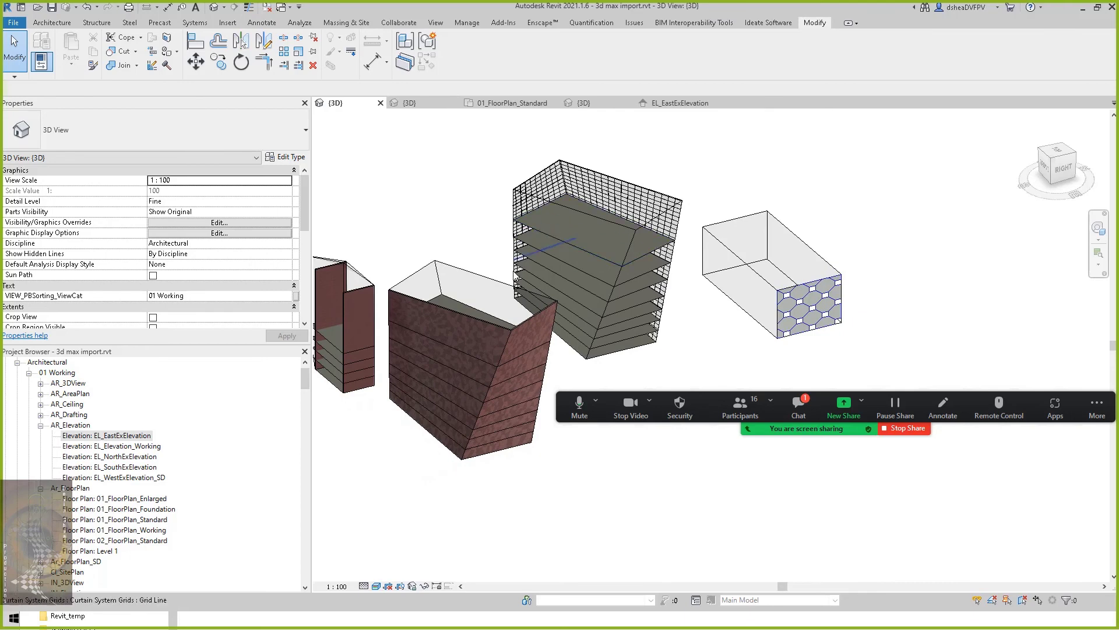
pyautogui.moveTo(528, 244); pyautogui.dragTo(685, 222, button='middle')
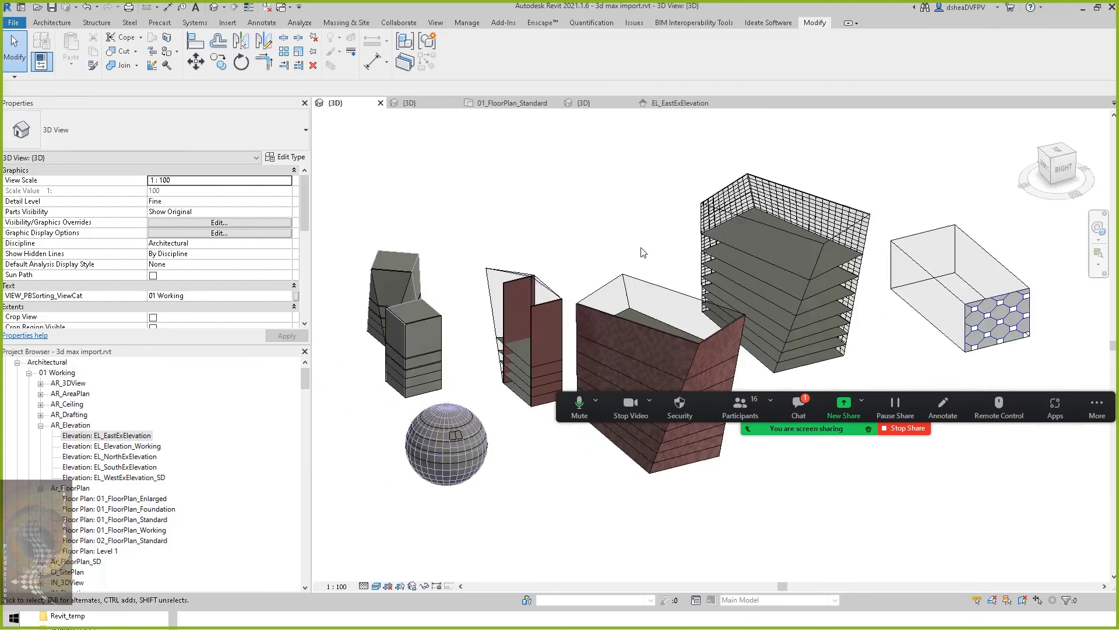
pyautogui.moveTo(612, 178); pyautogui.dragTo(610, 209, button='middle')
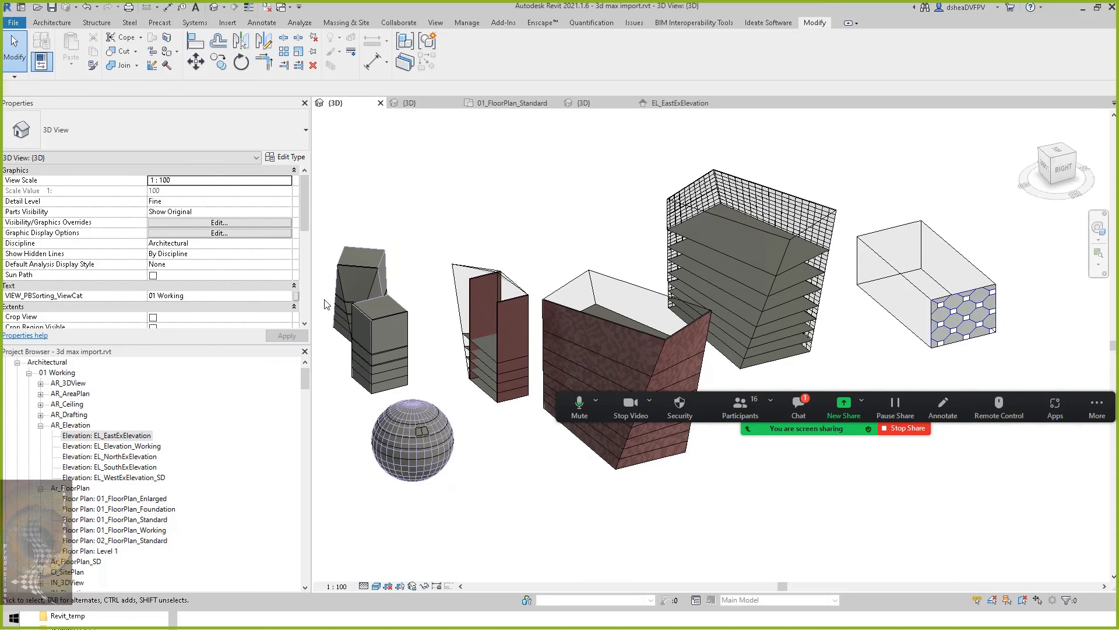
pyautogui.moveTo(594, 190); pyautogui.dragTo(614, 192, button='middle')
pyautogui.click(390, 314)
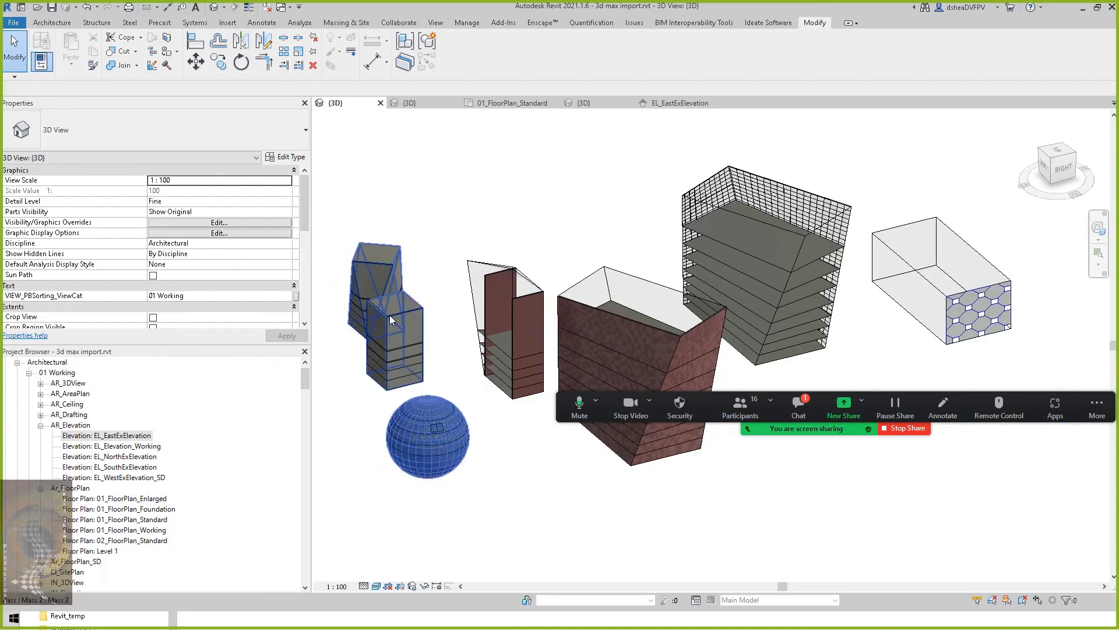
pyautogui.press('Escape')
pyautogui.moveTo(502, 457); pyautogui.dragTo(528, 453, button='middle')
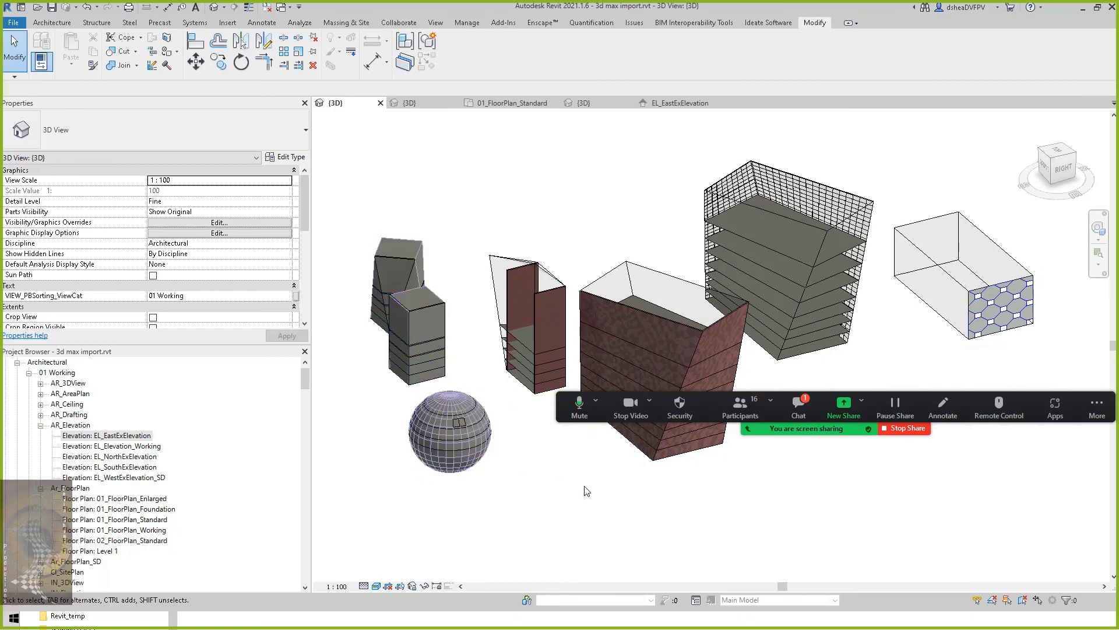
pyautogui.moveTo(581, 495); pyautogui.dragTo(577, 475, button='middle')
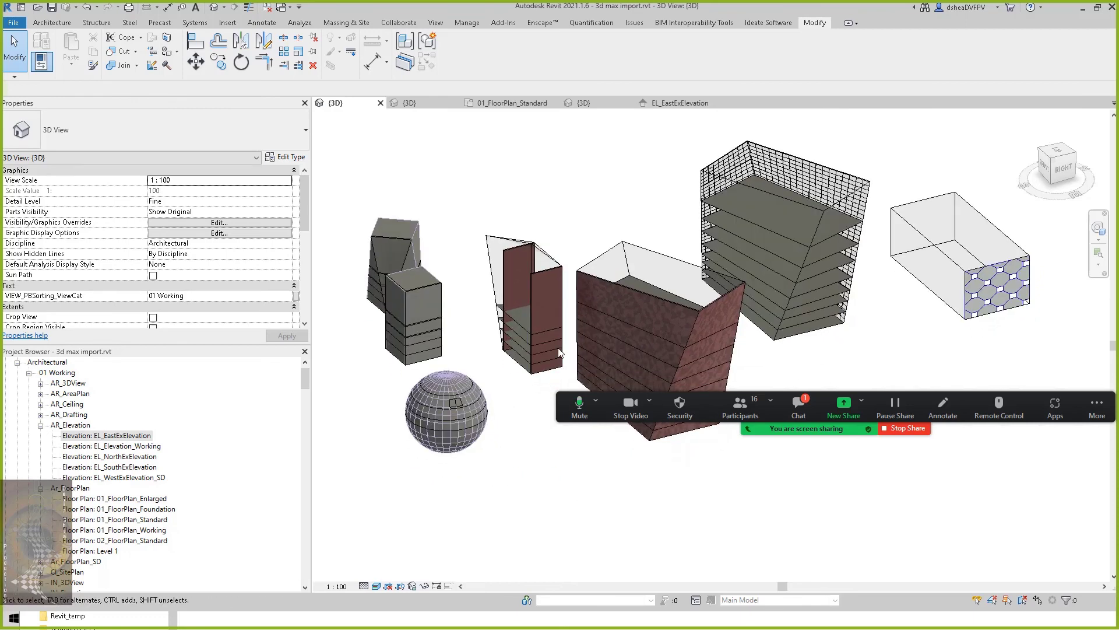
pyautogui.click(664, 261)
pyautogui.press('Escape')
# Orbit to a lower angle and inspect the box mass's properties.
pyautogui.moveTo(752, 234)
pyautogui.keyDown('shift'); pyautogui.mouseDown(button='middle')
pyautogui.moveTo(683, 361)
pyautogui.moveTo(569, 232)
pyautogui.moveTo(593, 224)
pyautogui.moveTo(620, 234)
pyautogui.moveTo(622, 251)
pyautogui.mouseUp(button='middle'); pyautogui.keyUp('shift')
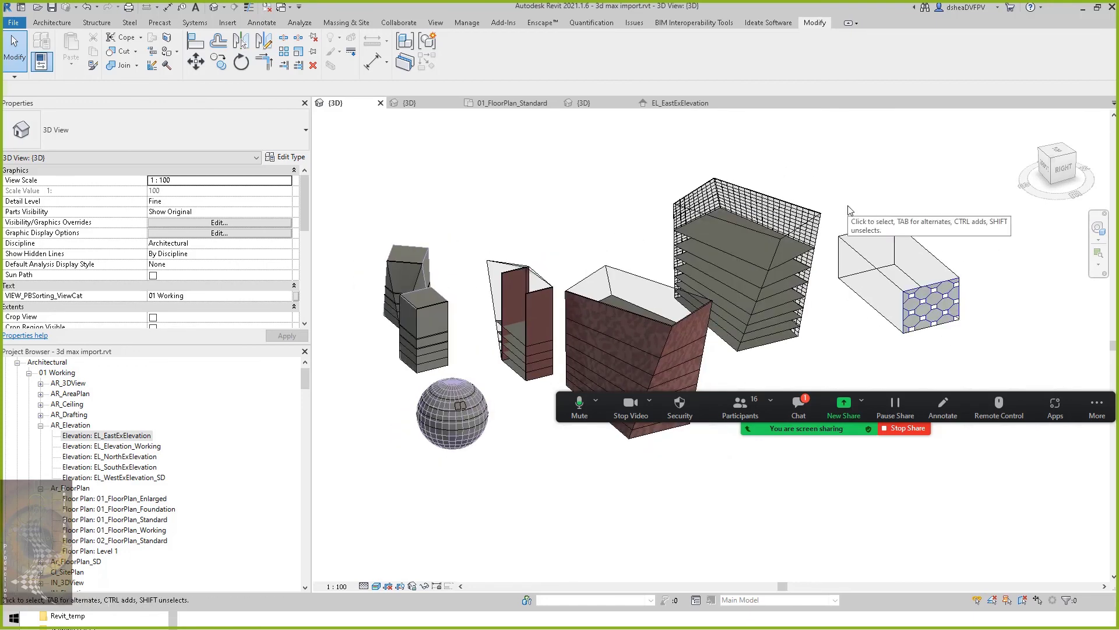
pyautogui.moveTo(629, 205)
pyautogui.mouseDown(button='middle')
pyautogui.moveTo(640, 212)
pyautogui.moveTo(619, 254)
pyautogui.mouseUp(button='middle')
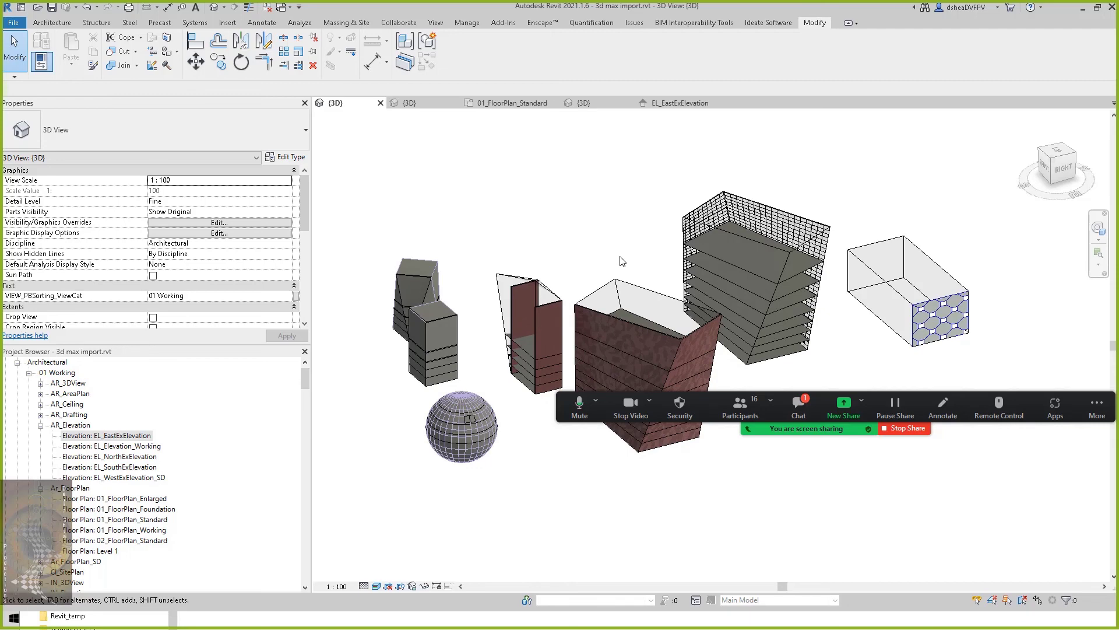
pyautogui.moveTo(623, 261); pyautogui.dragTo(632, 249, button='middle')
pyautogui.moveTo(527, 510); pyautogui.dragTo(495, 478, button='middle')
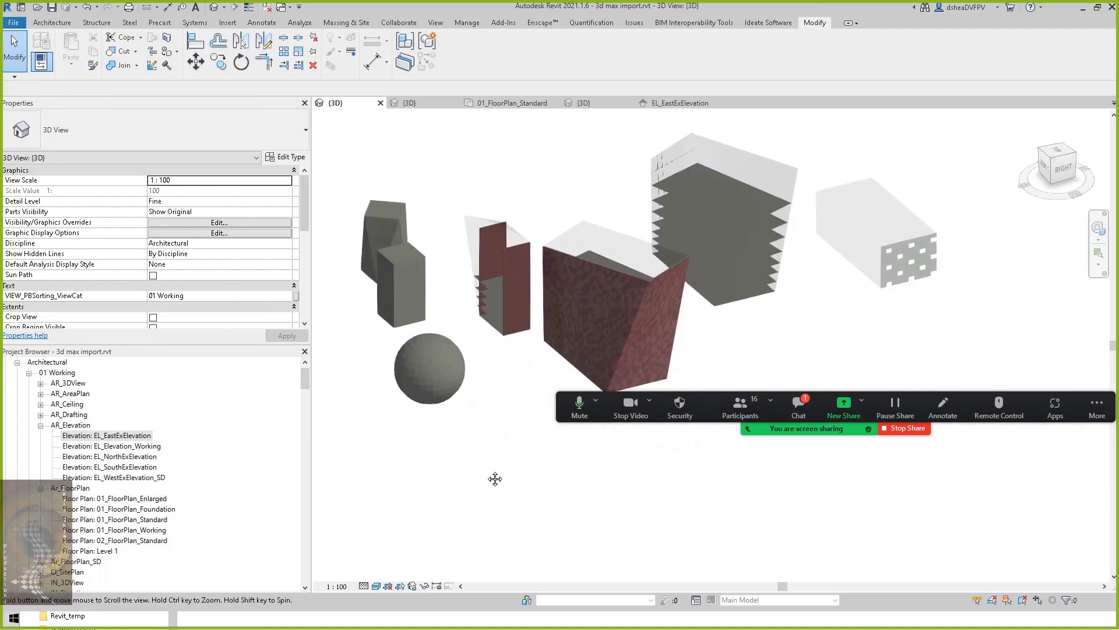
pyautogui.click(869, 239)
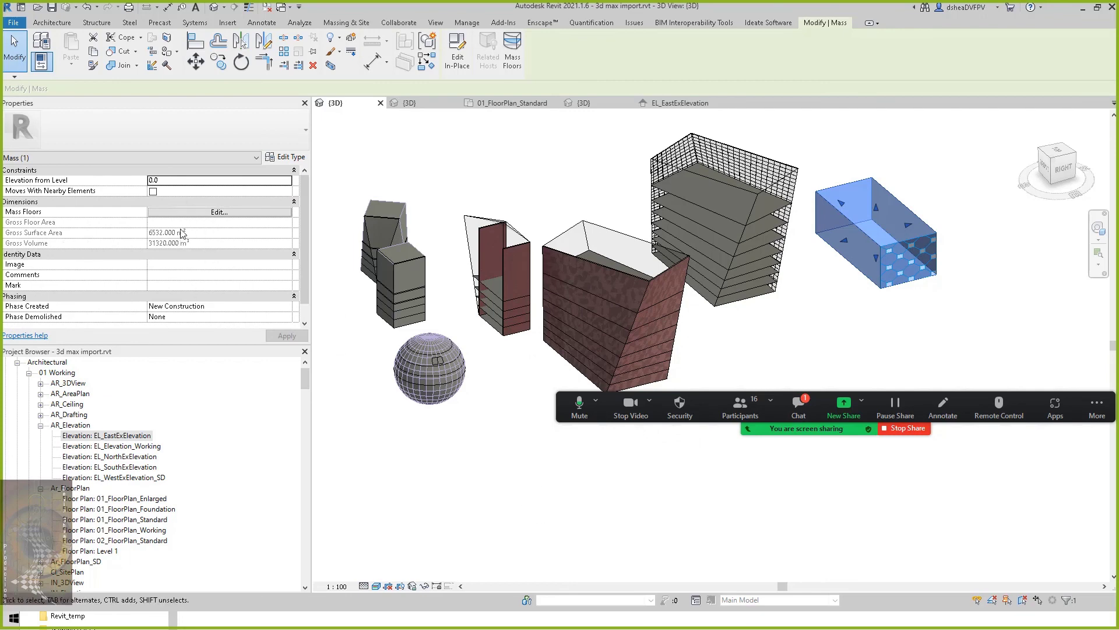
pyautogui.click(590, 470)
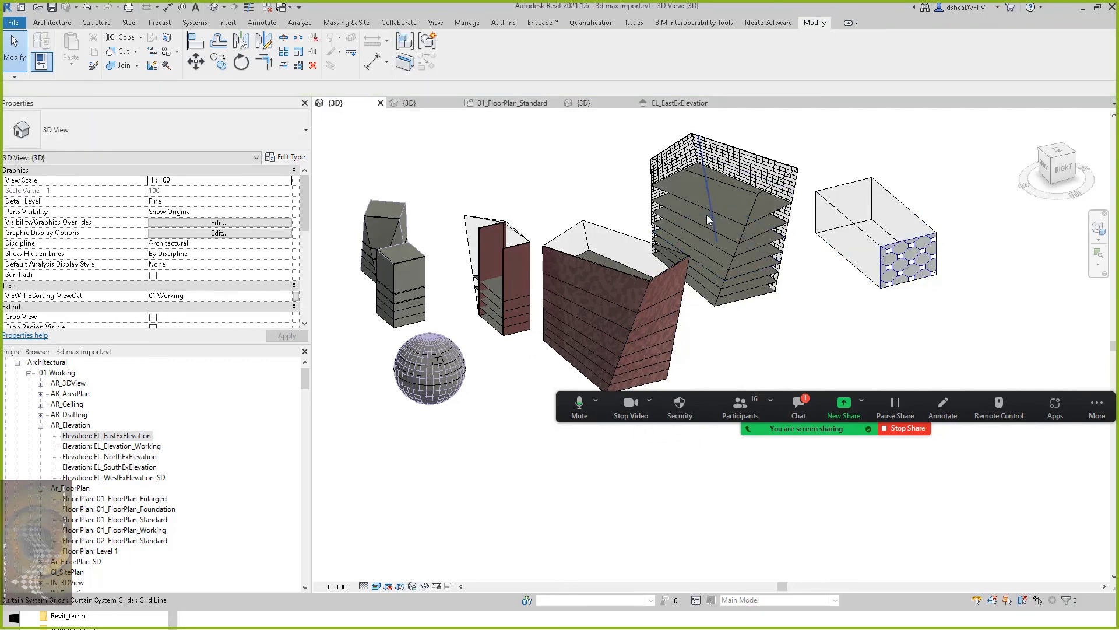
pyautogui.scroll(3, 741, 286)
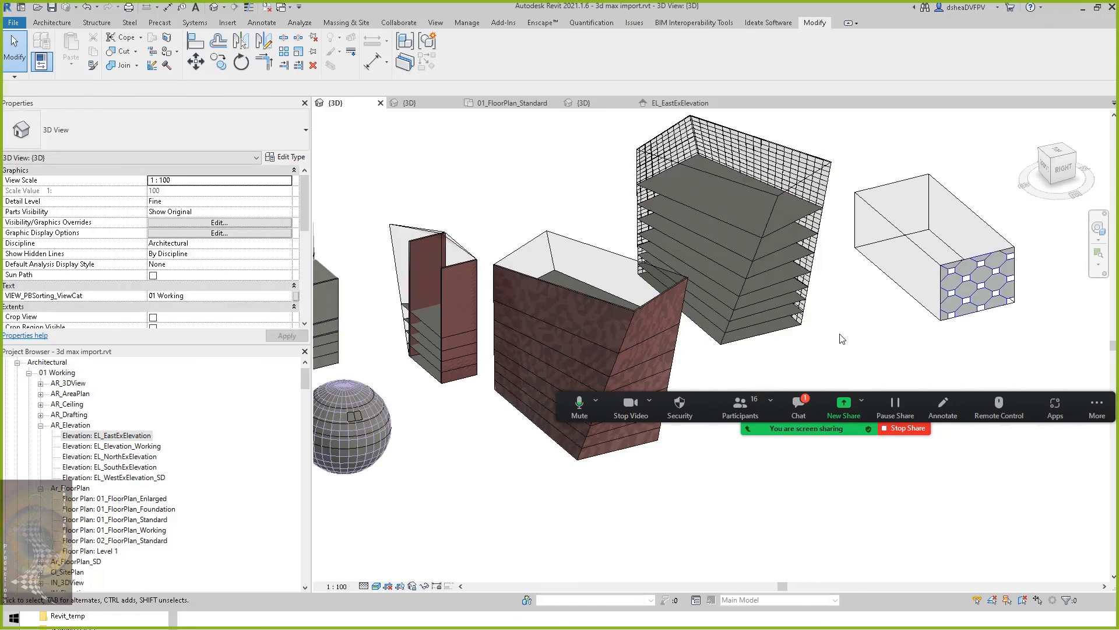
pyautogui.scroll(-3, 842, 338)
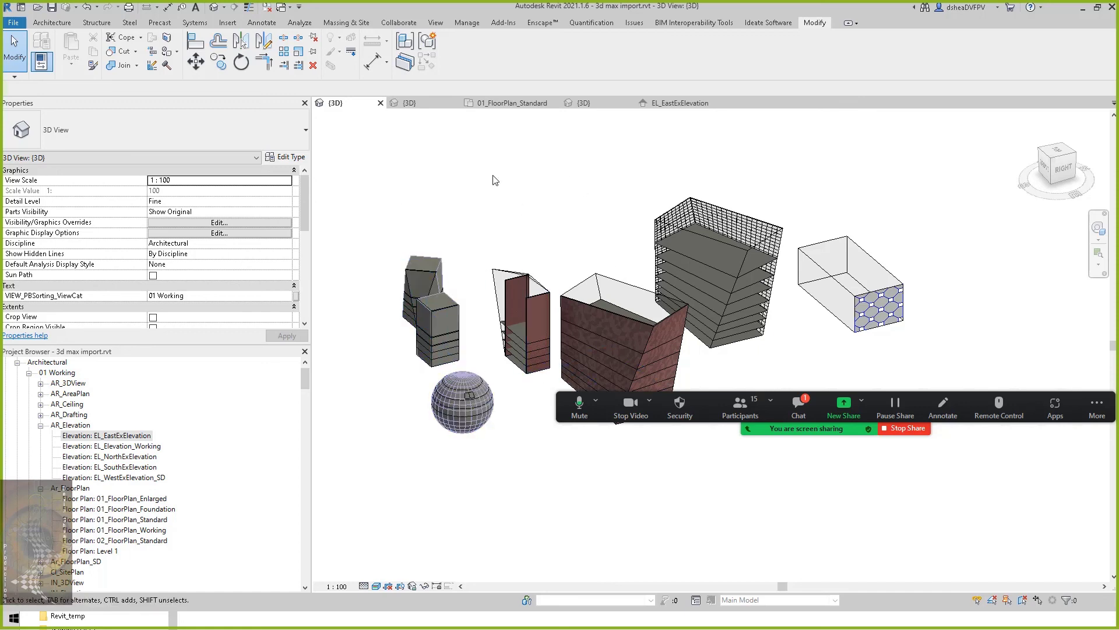
# Switch the ribbon to the Massing & Site tab.
pyautogui.click(344, 23)
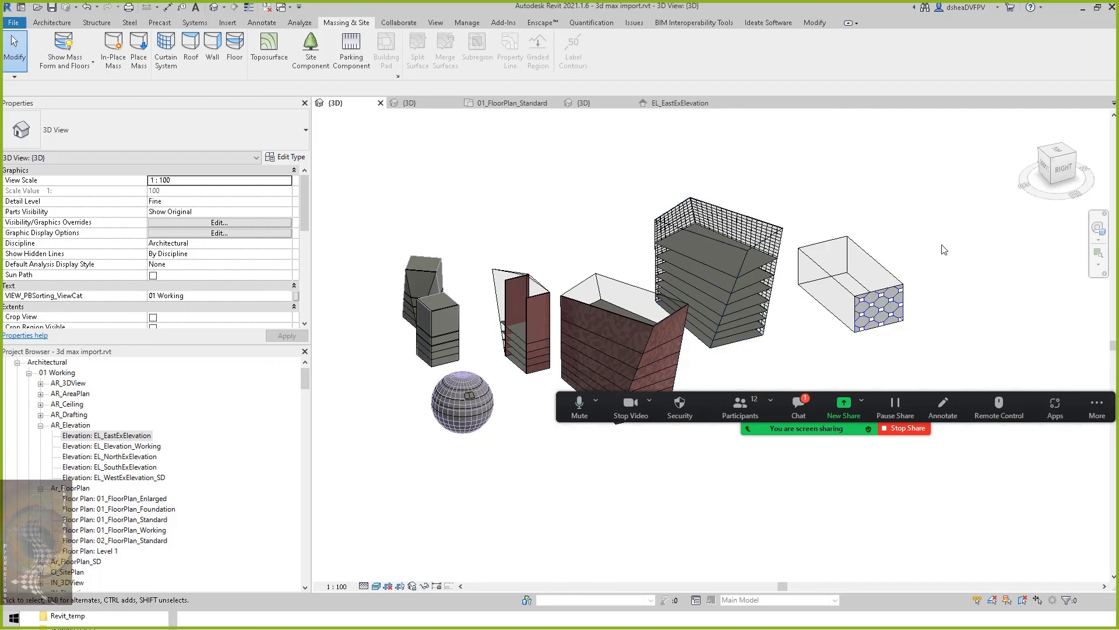
pyautogui.moveTo(924, 170); pyautogui.dragTo(918, 185, button='middle')
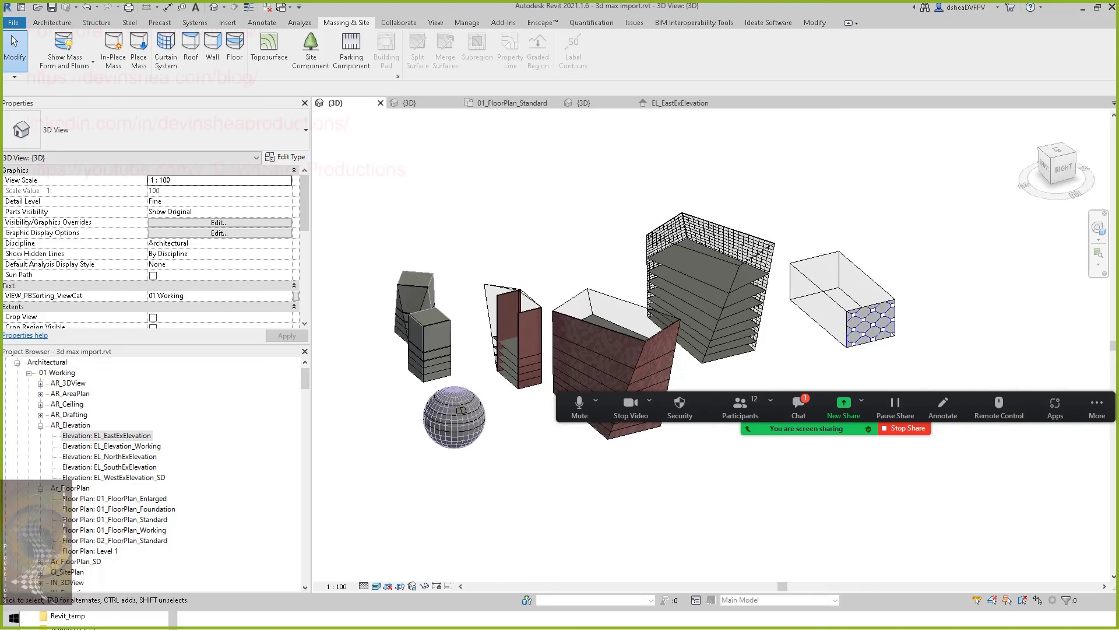